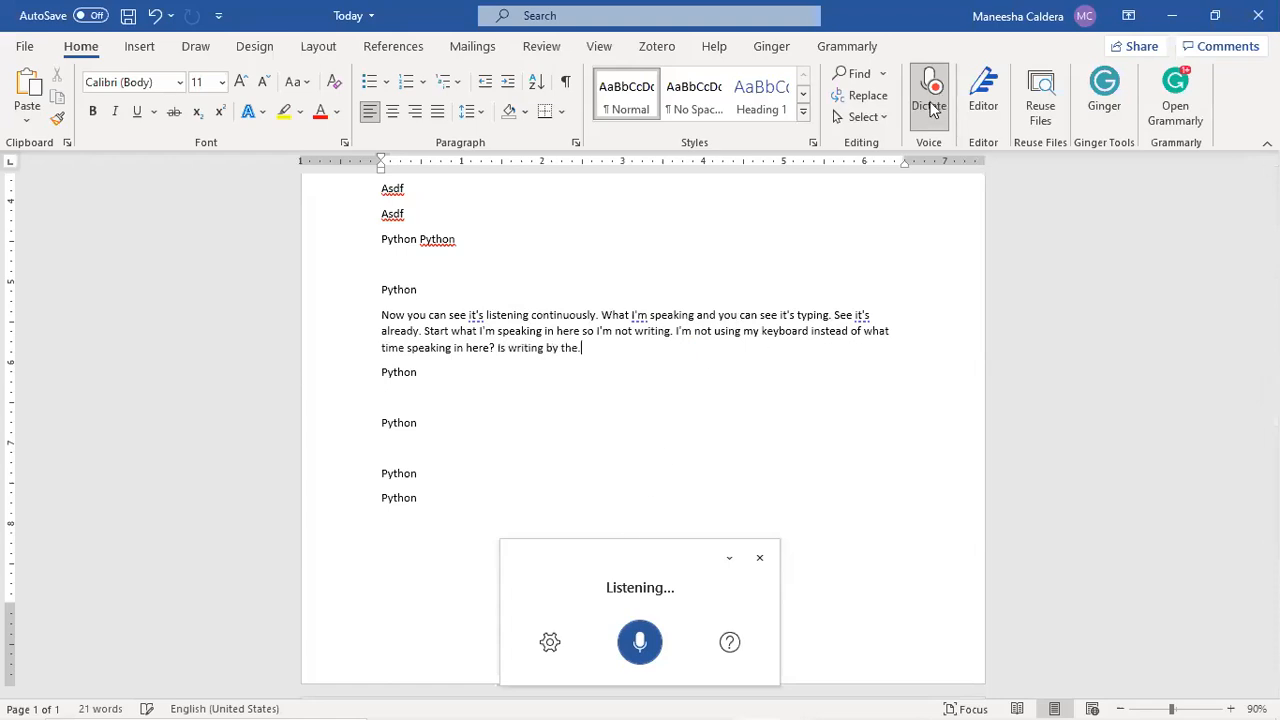
Review the dictation settings for auto punctuation, the profanity filter and the full list of spoken languages, including the preview languages.
{"action": "left_click_drag", "start_coordinate": [642, 478], "coordinate": [643, 460]}
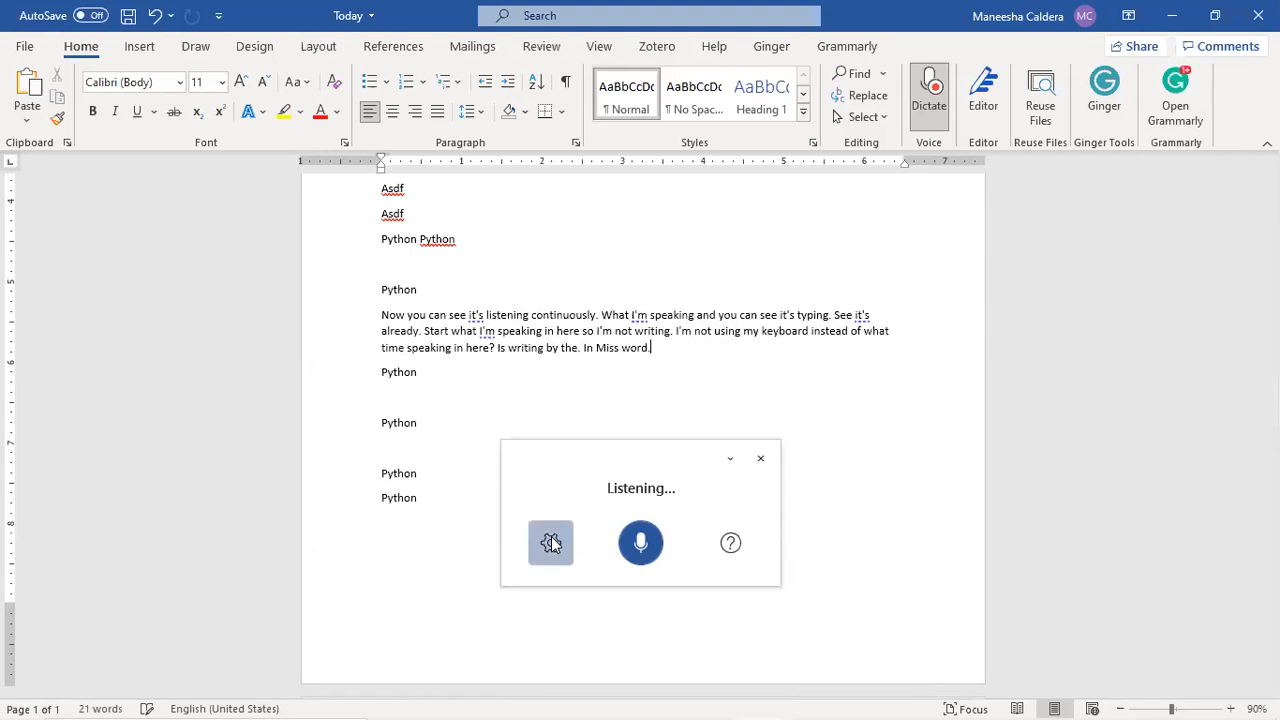
{"action": "left_click", "coordinate": [551, 543]}
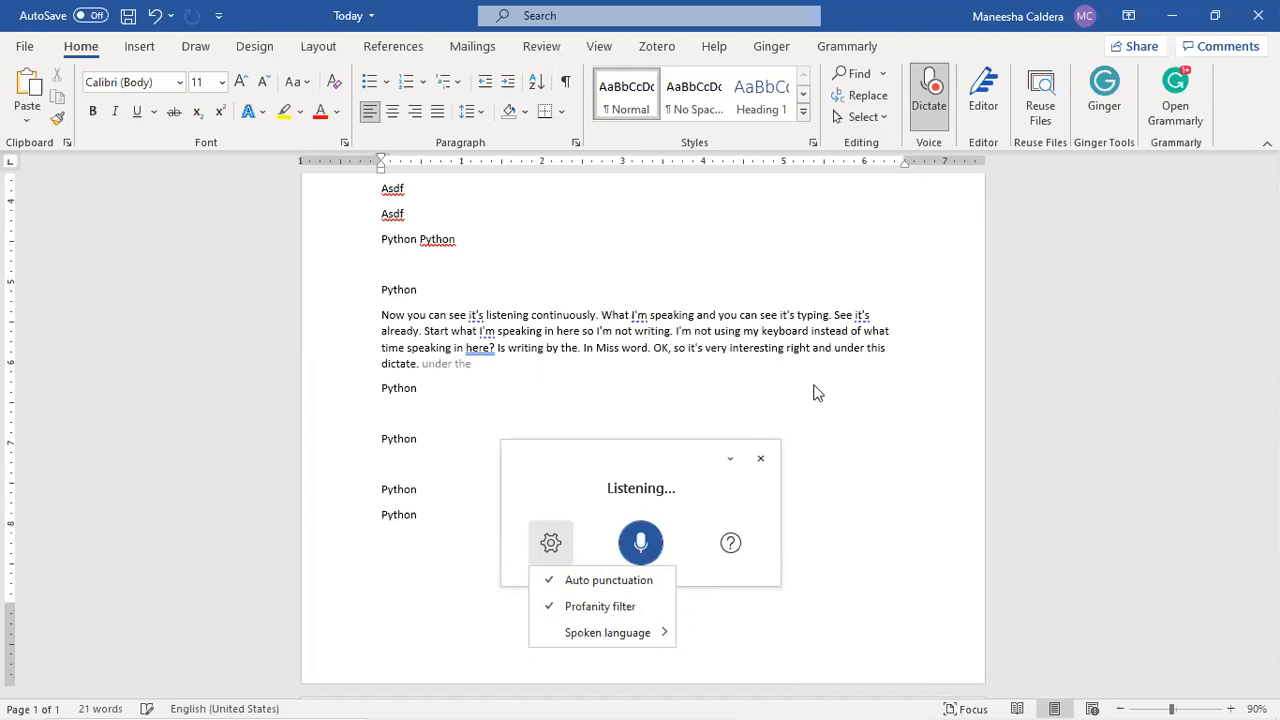
{"action": "mouse_move", "coordinate": [608, 632]}
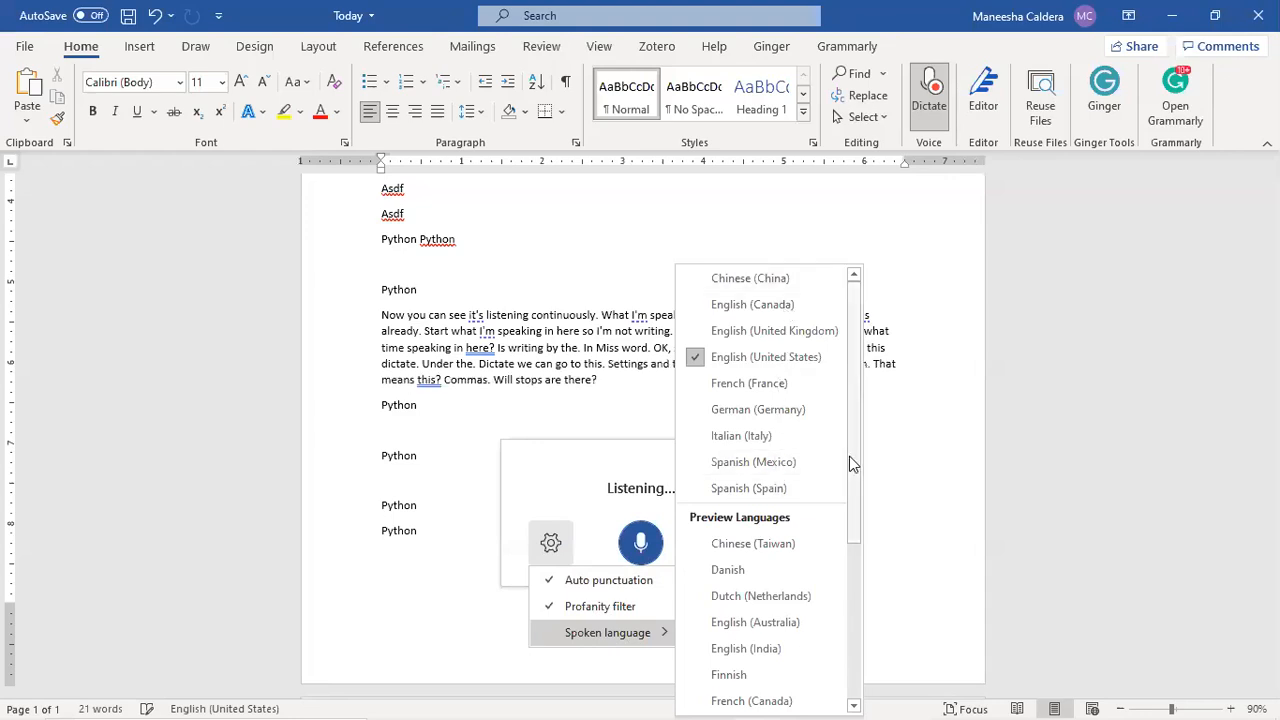
{"action": "left_click_drag", "start_coordinate": [851, 463], "coordinate": [847, 574]}
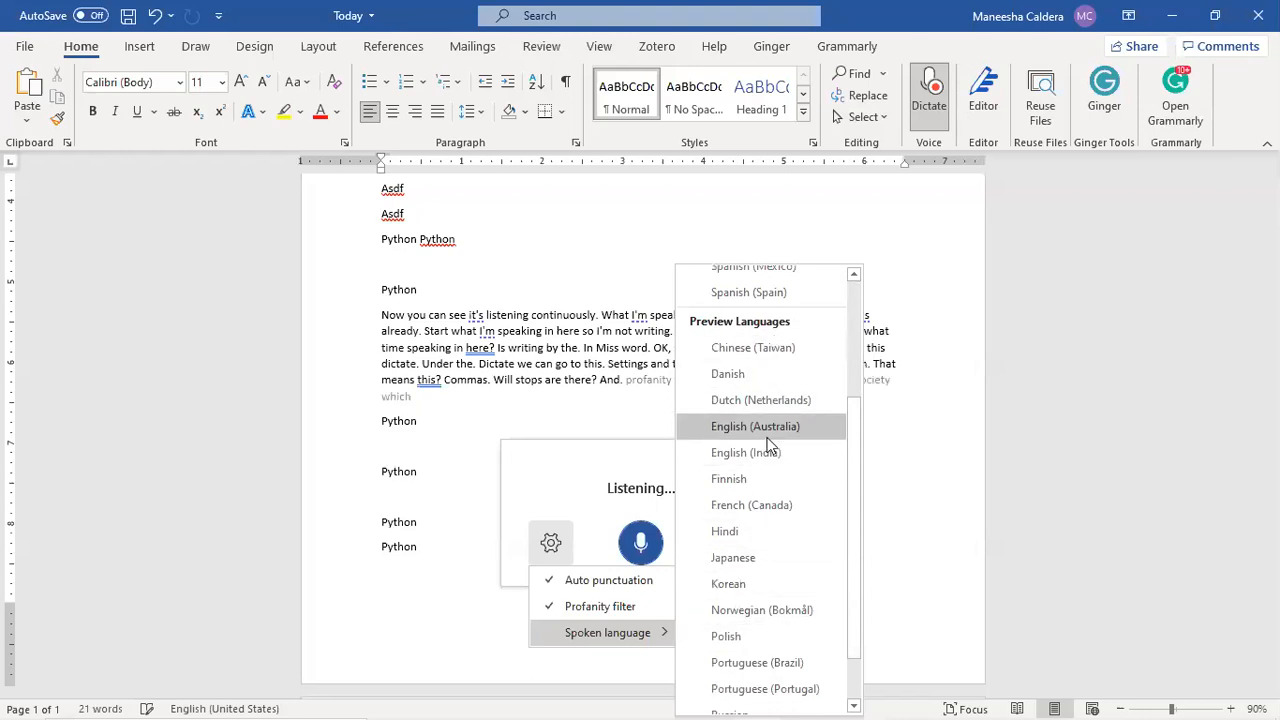
{"action": "left_click_drag", "start_coordinate": [853, 591], "coordinate": [853, 681]}
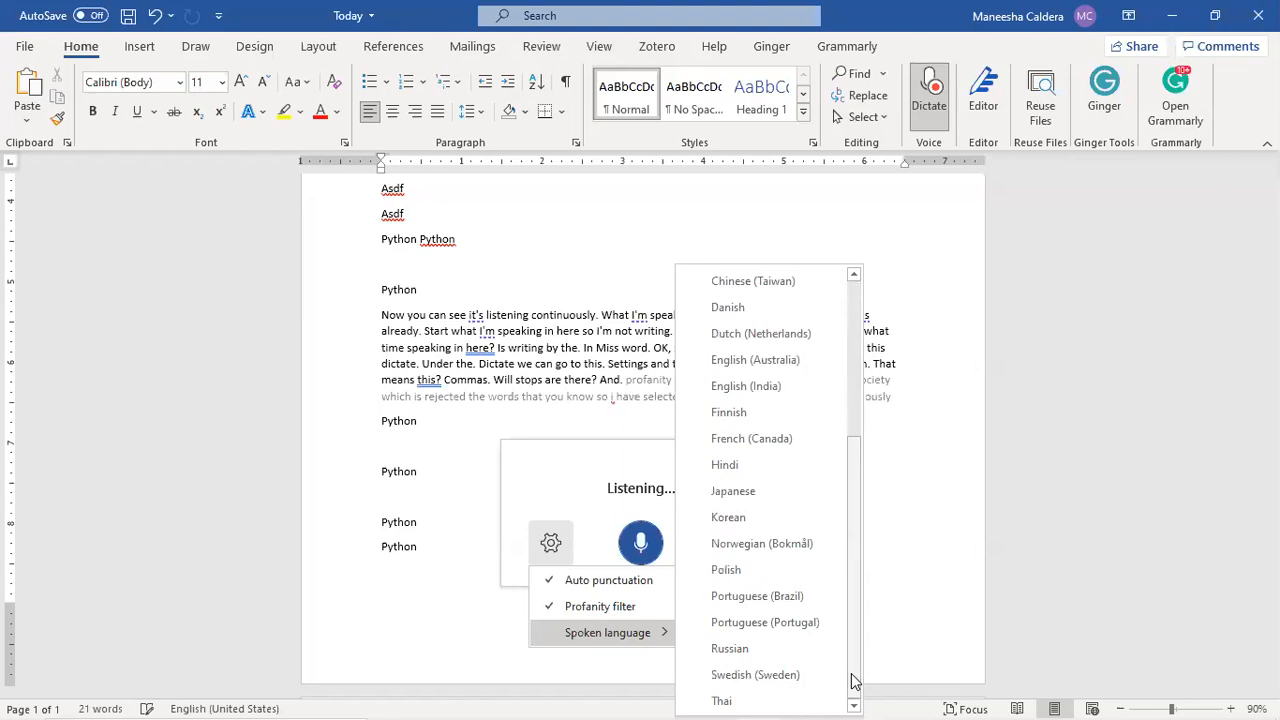
{"action": "left_click", "coordinate": [922, 532]}
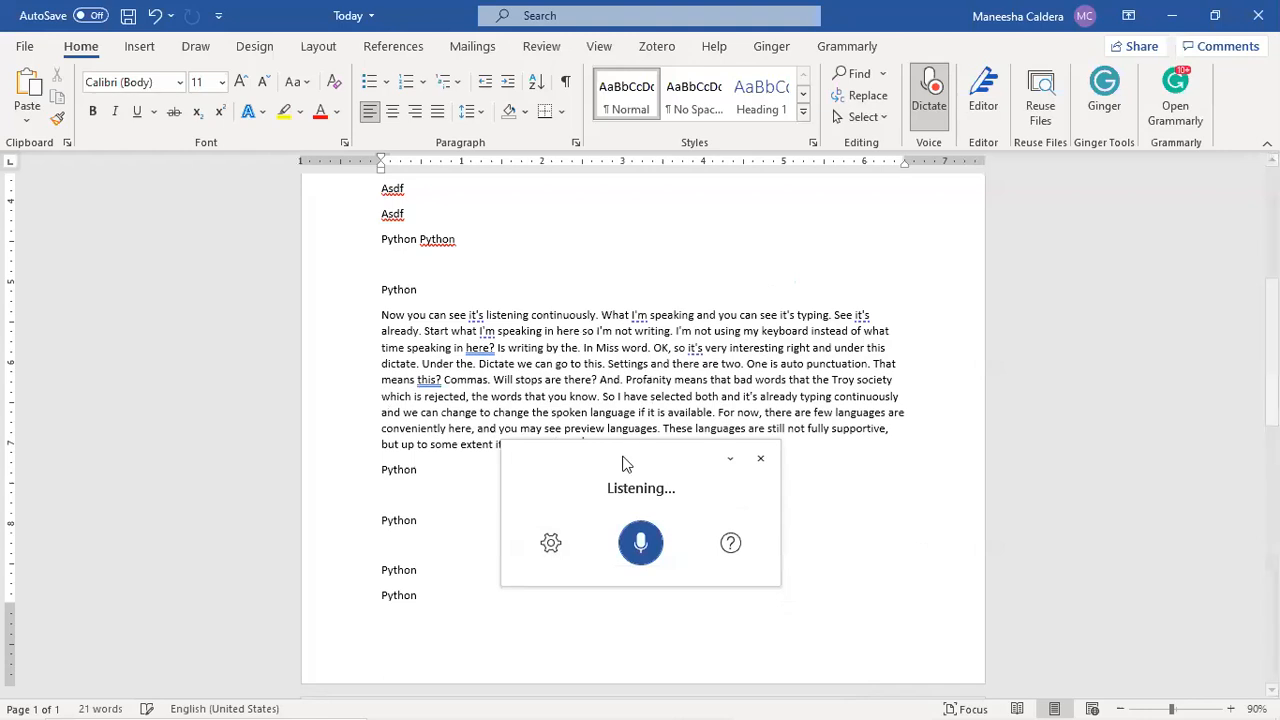
Move the dictation toolbar clear of the text and keep dictating the paragraph.
{"action": "left_click_drag", "start_coordinate": [631, 447], "coordinate": [1034, 329]}
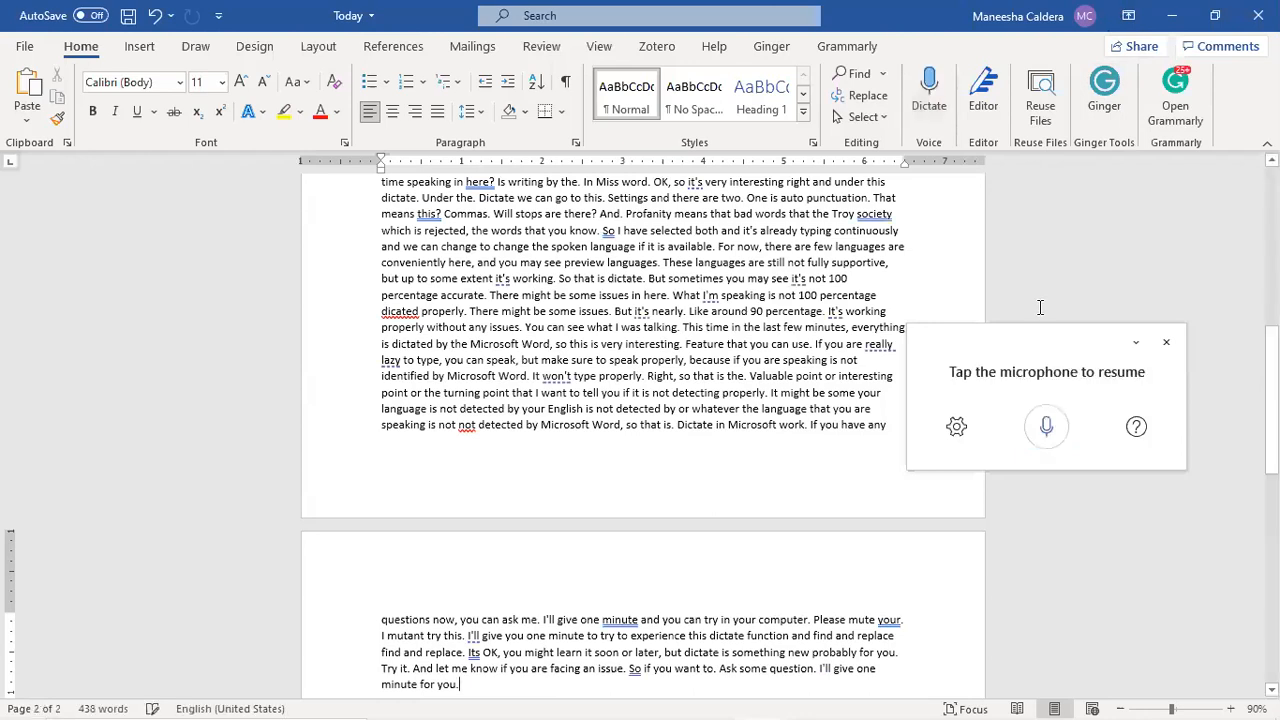
{"action": "left_click_drag", "start_coordinate": [1105, 340], "coordinate": [401, 554]}
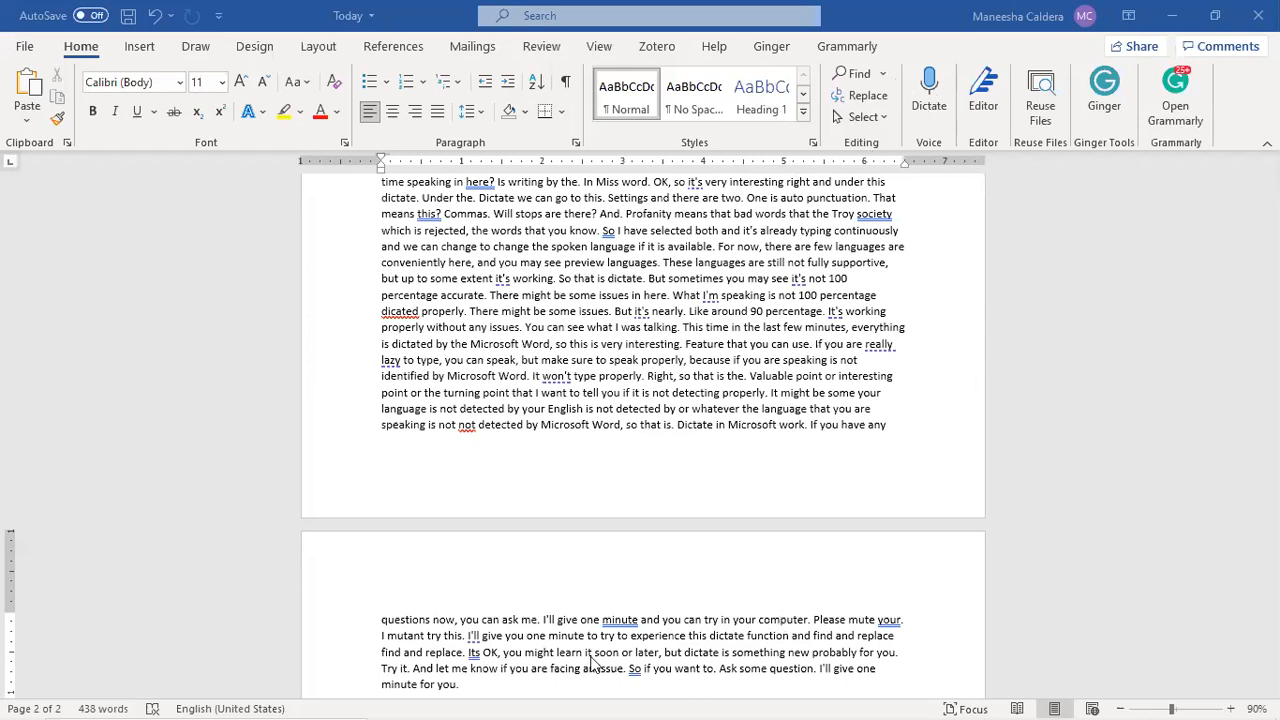
{"action": "left_click", "coordinate": [482, 687]}
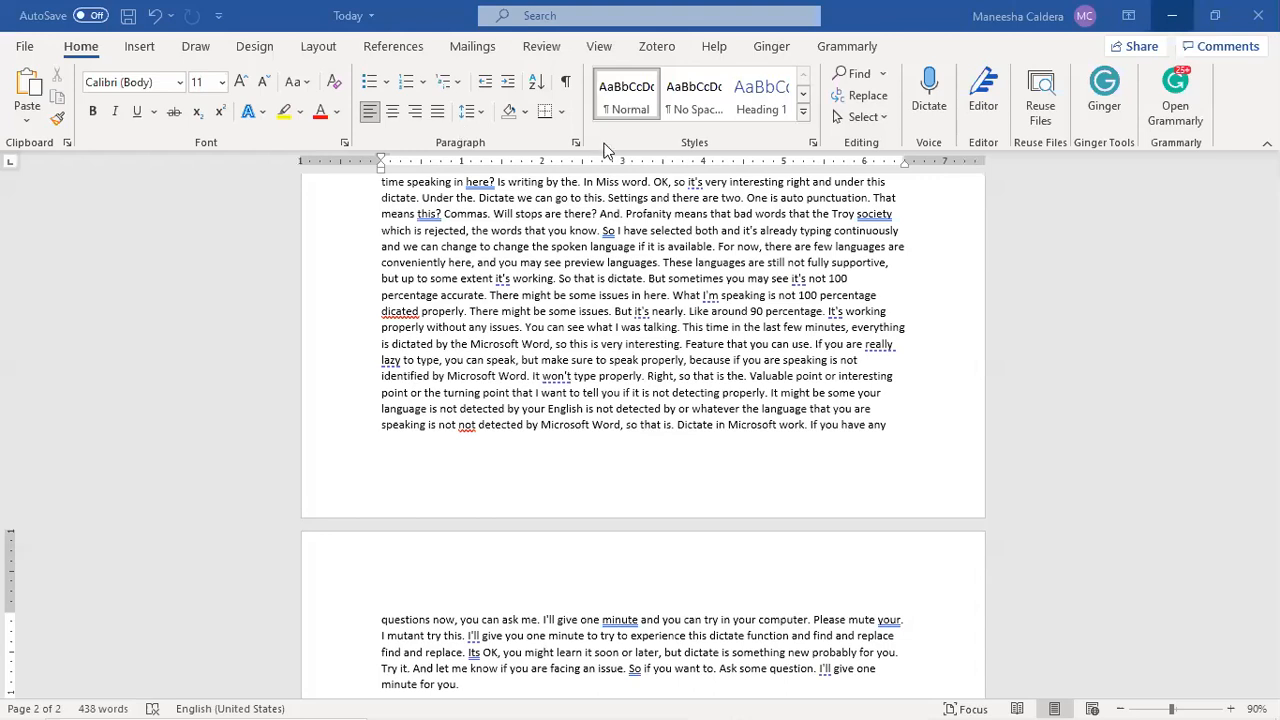
Resume dictation with its toolbar moved beside the page, and continue at the end of the dictated paragraph on page 2.
{"action": "left_click", "coordinate": [510, 341]}
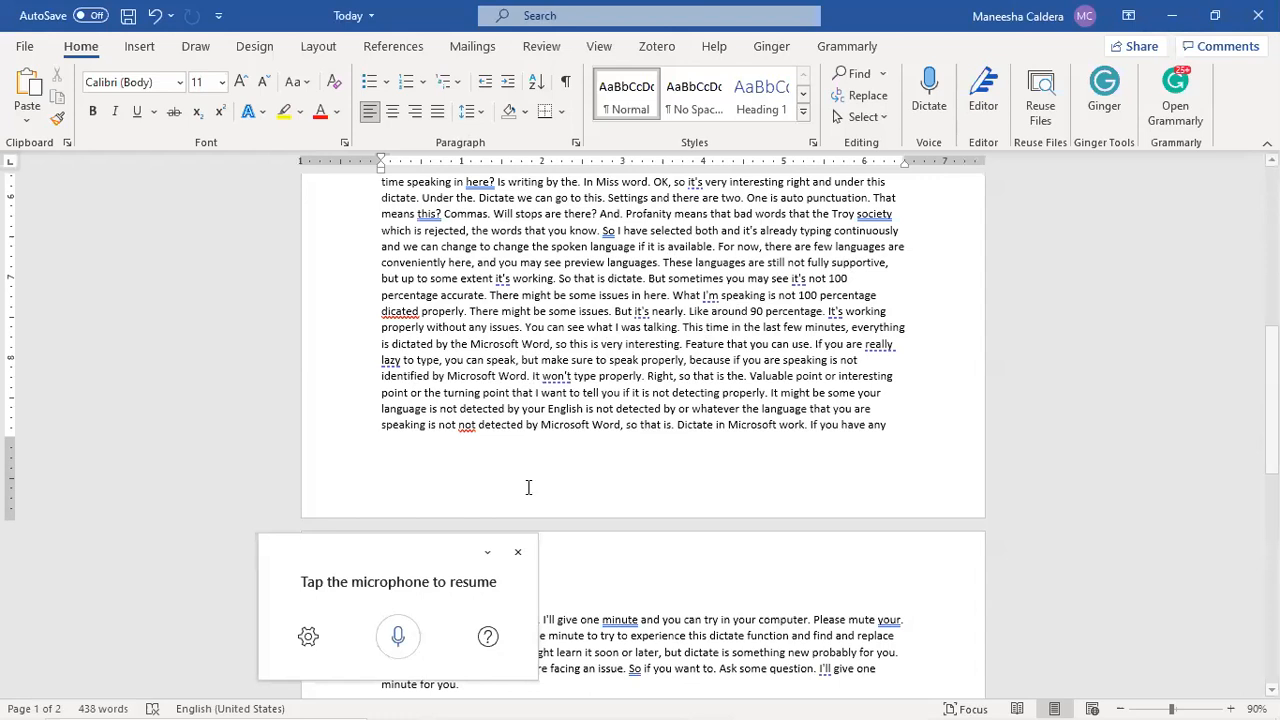
{"action": "left_click", "coordinate": [398, 636]}
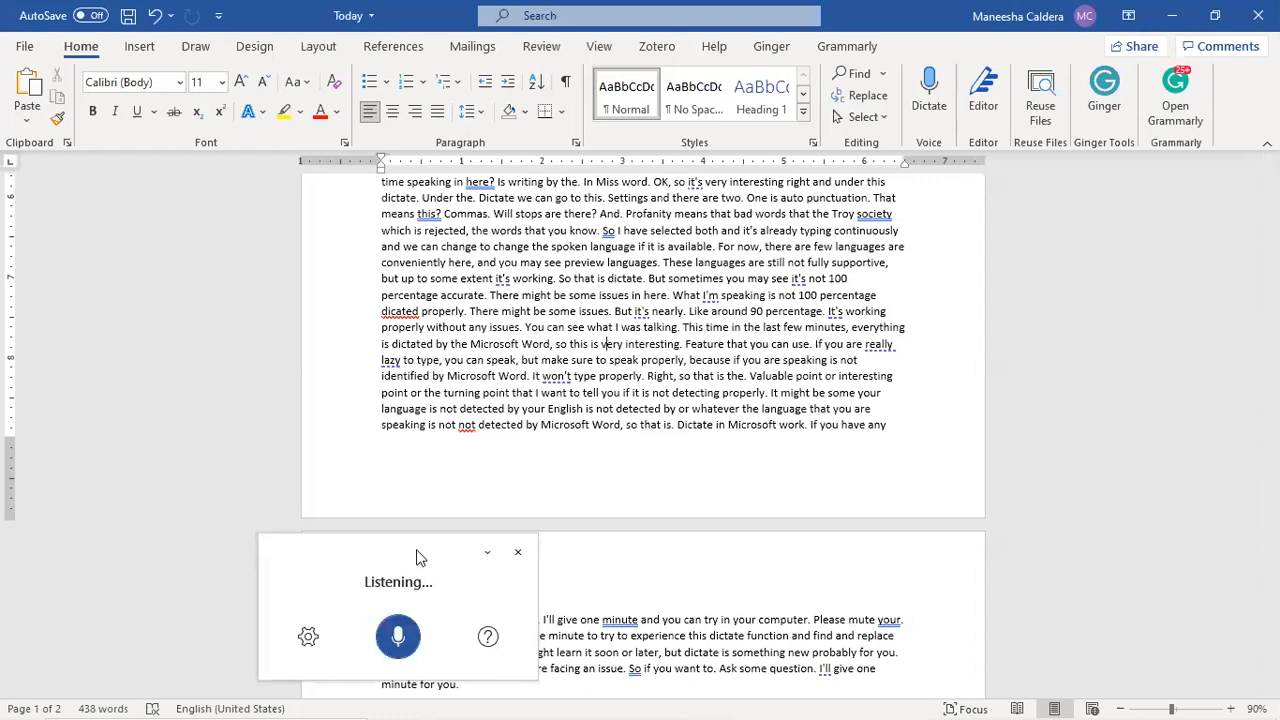
{"action": "left_click_drag", "start_coordinate": [418, 556], "coordinate": [1204, 595]}
{"action": "left_click_drag", "start_coordinate": [1272, 430], "coordinate": [1272, 502]}
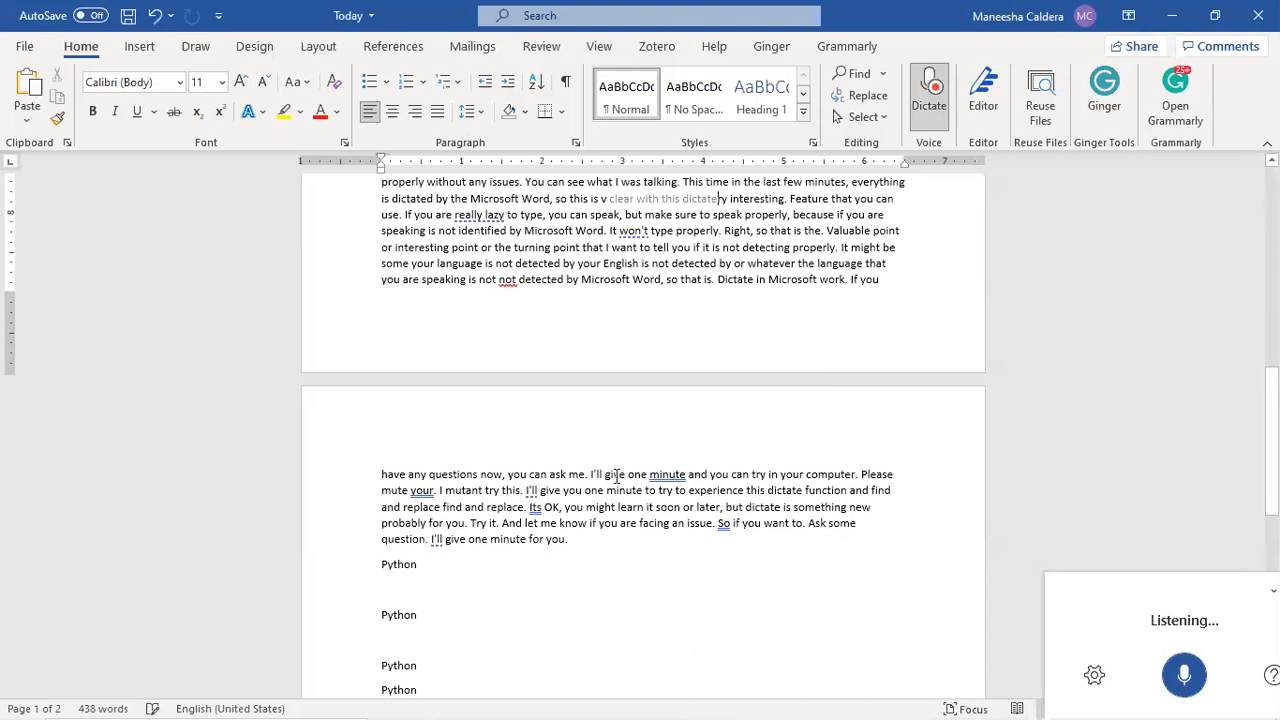
{"action": "left_click", "coordinate": [675, 541]}
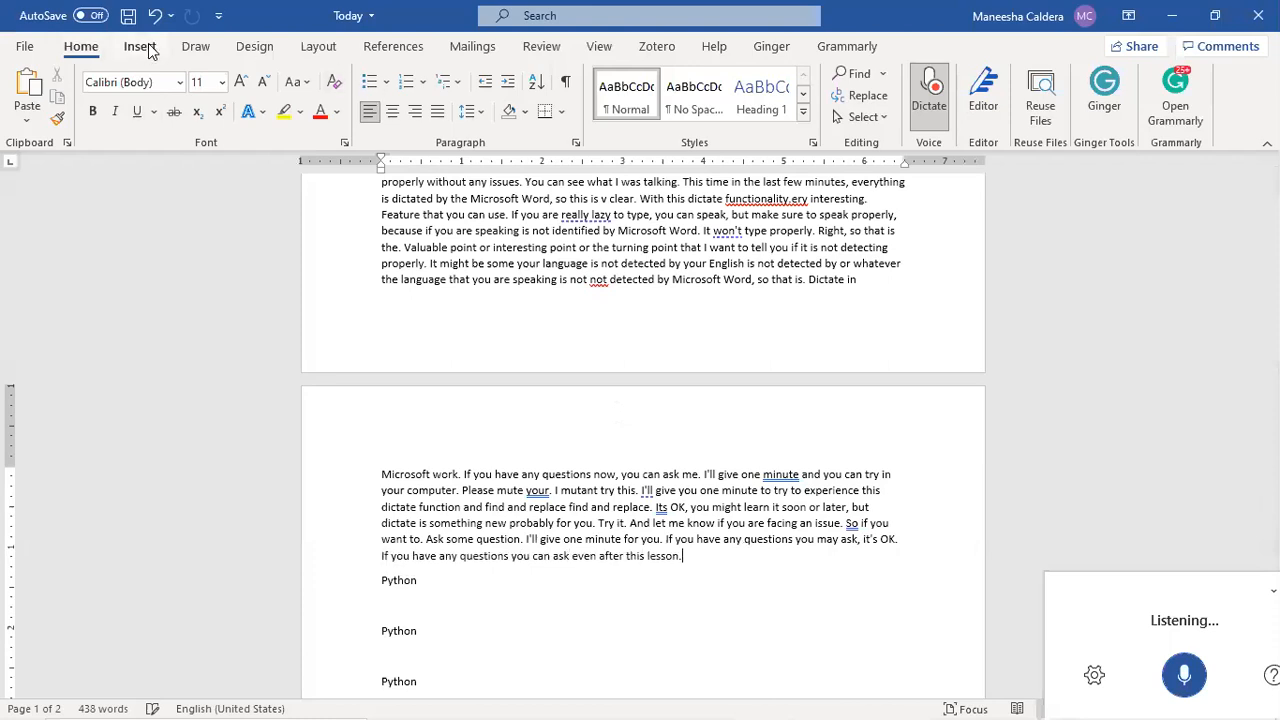
Insert the Python logo picture from this device's Pictures folder at the end of the dictated text and close the dictation toolbar.
{"action": "left_click", "coordinate": [134, 50]}
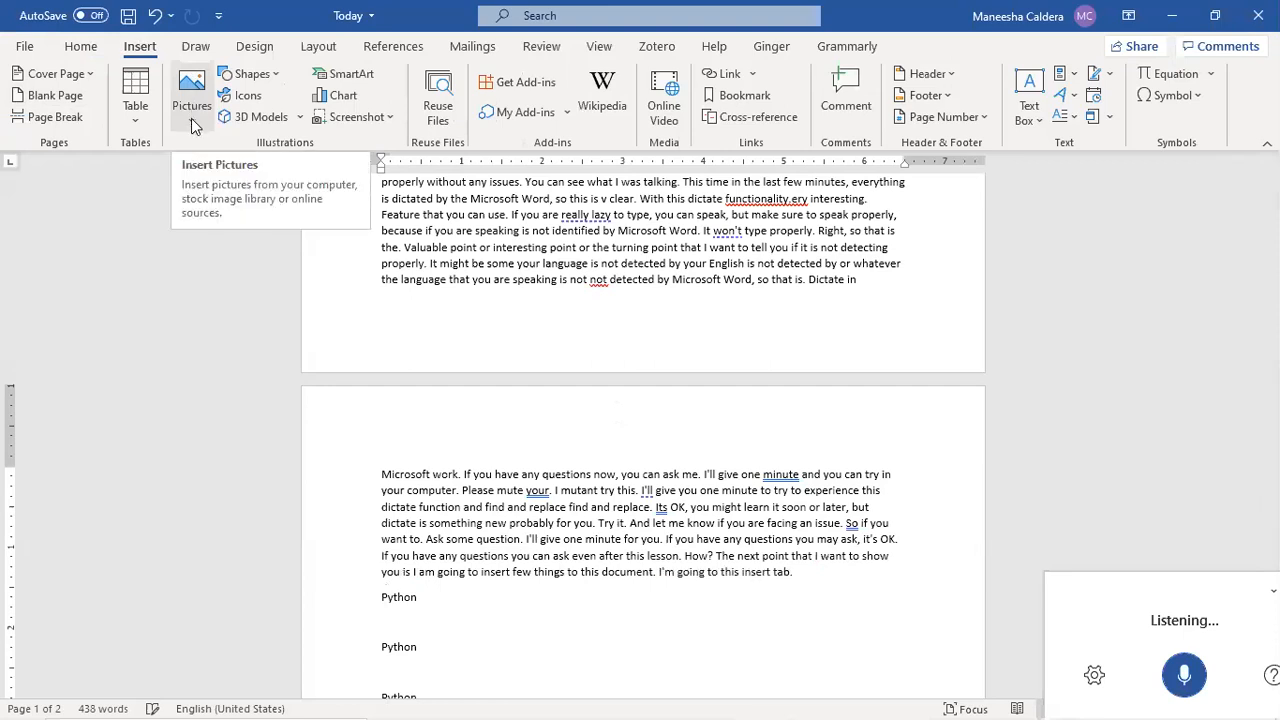
{"action": "left_click", "coordinate": [196, 84]}
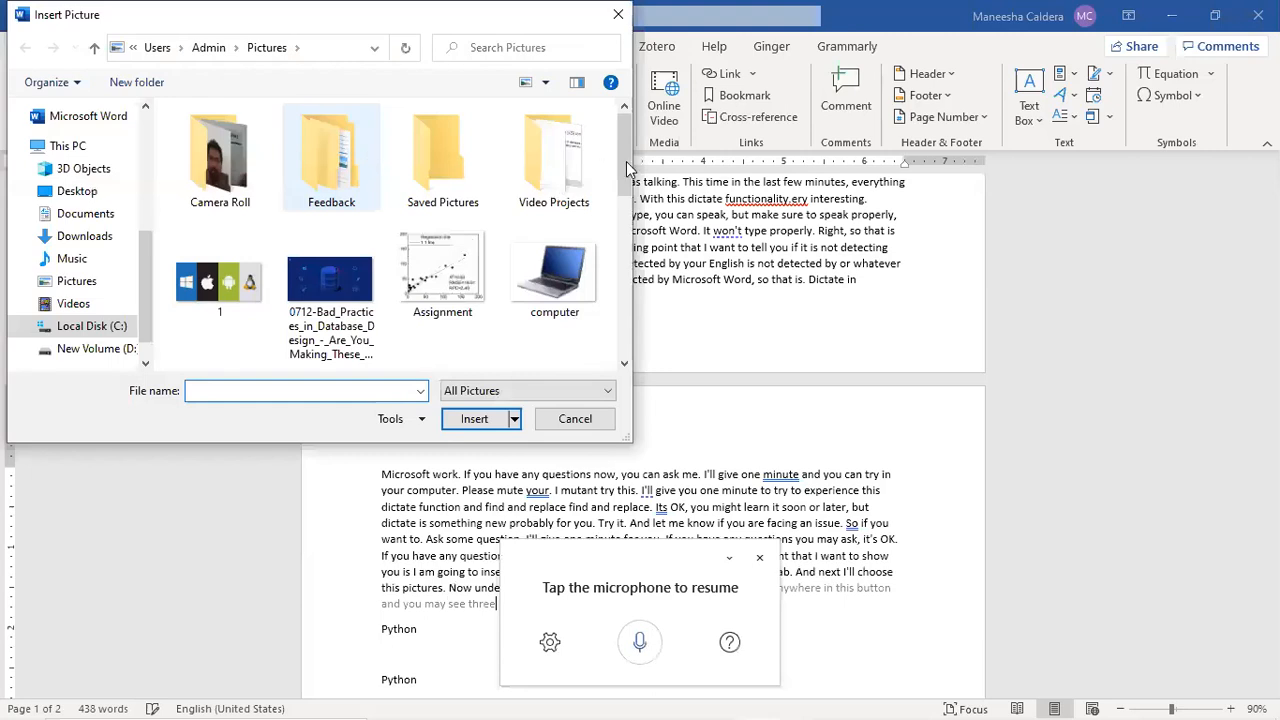
{"action": "left_click_drag", "start_coordinate": [626, 168], "coordinate": [626, 230]}
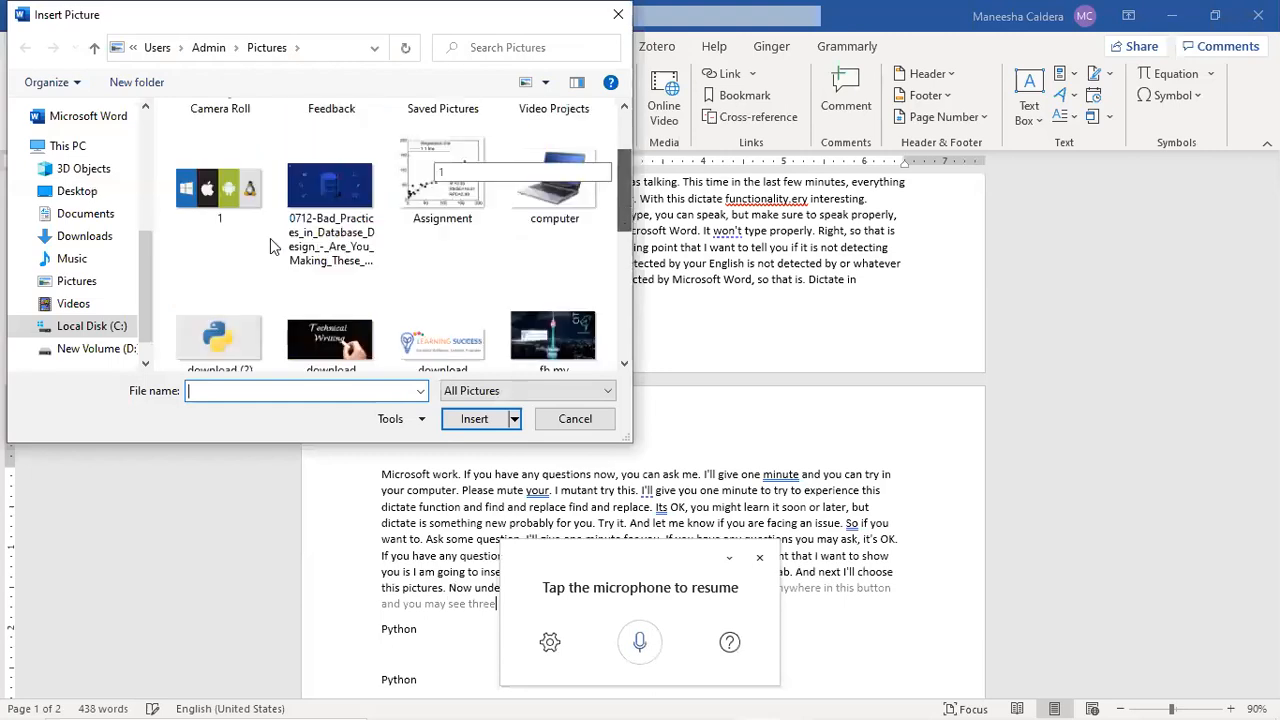
{"action": "scroll", "coordinate": [222, 243], "scroll_direction": "down", "scroll_amount": 1}
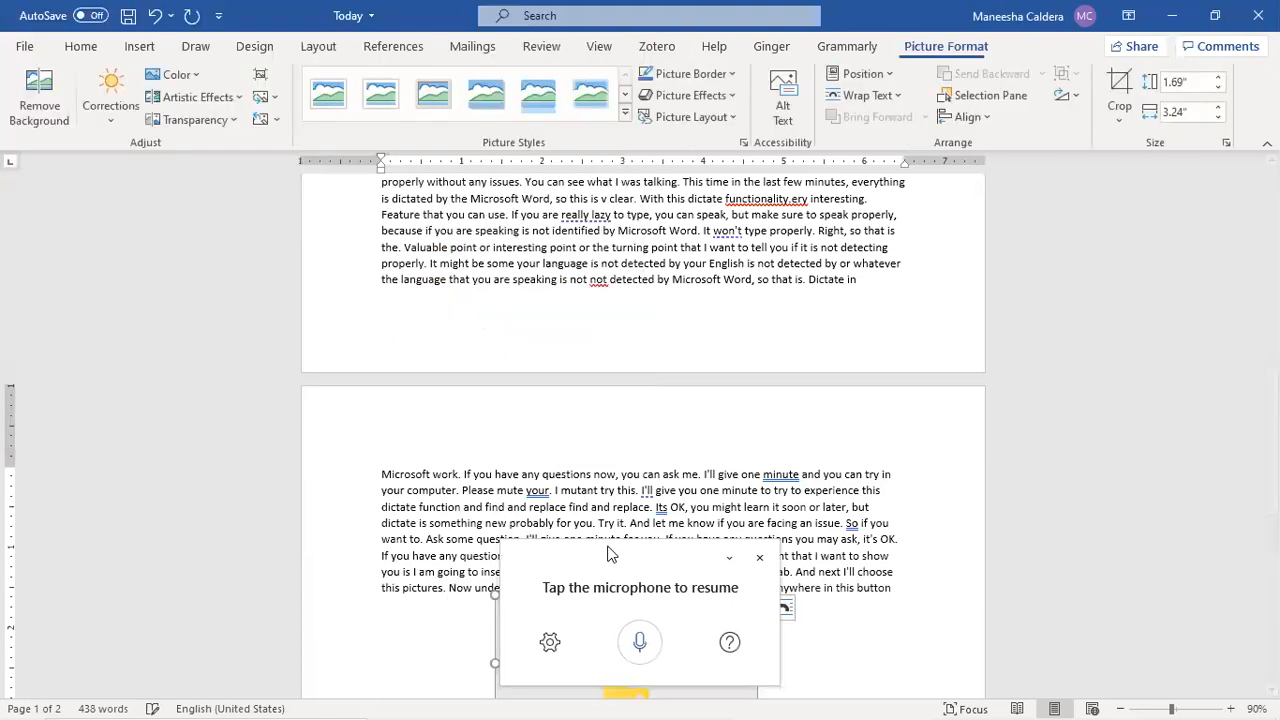
{"action": "left_click_drag", "start_coordinate": [616, 543], "coordinate": [1003, 359]}
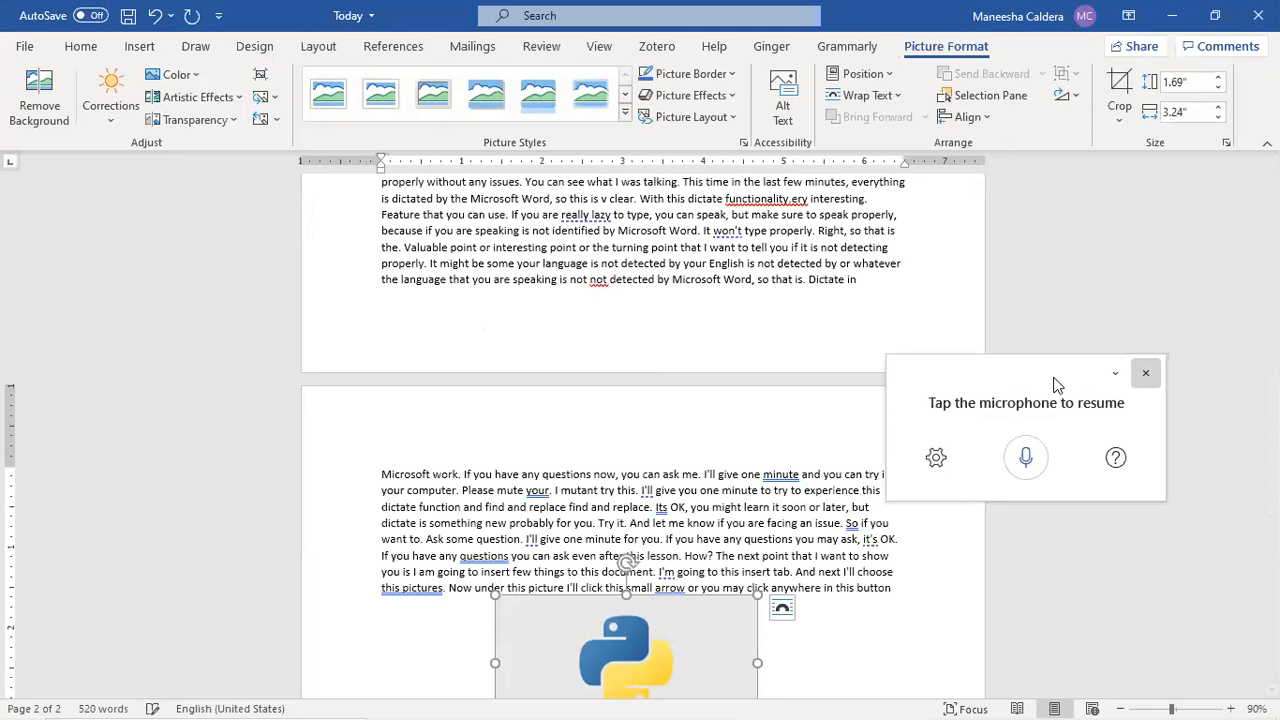
{"action": "left_click", "coordinate": [1145, 373]}
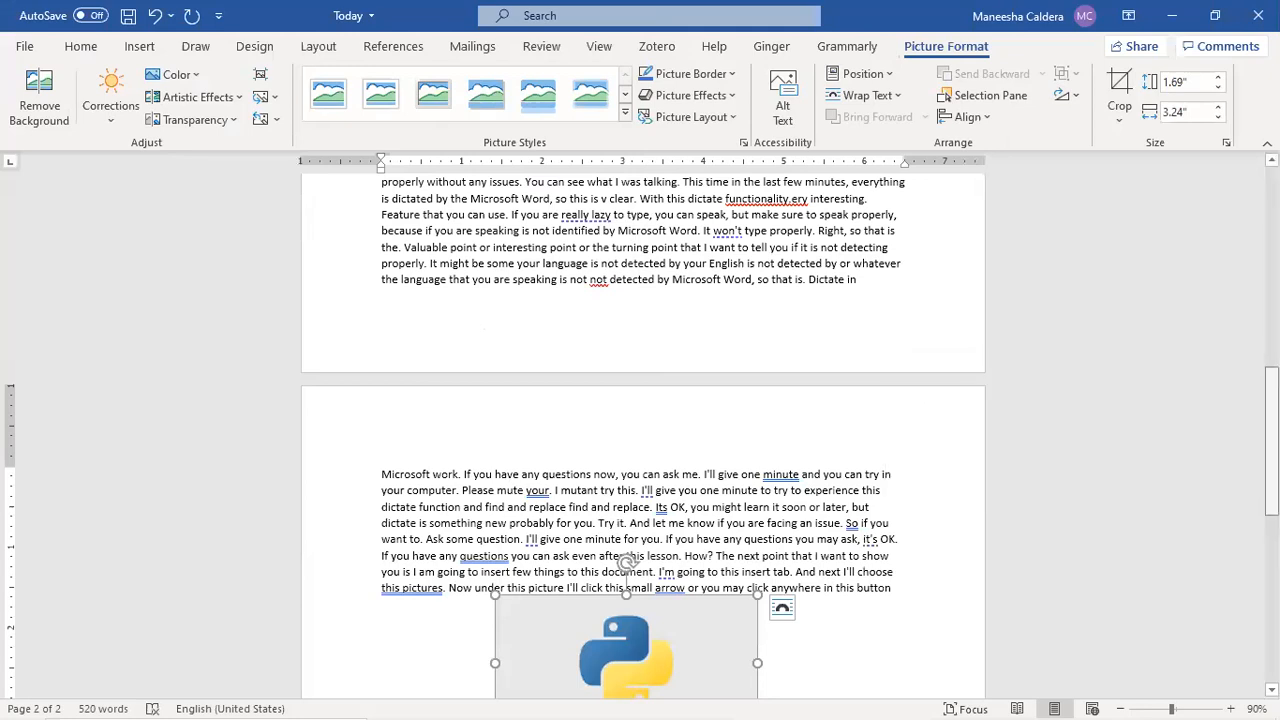
Place the Python logo picture on its own line at the left margin, with blank lines separating it from "and you may see three".
{"action": "scroll", "coordinate": [377, 400], "scroll_direction": "down", "scroll_amount": 3}
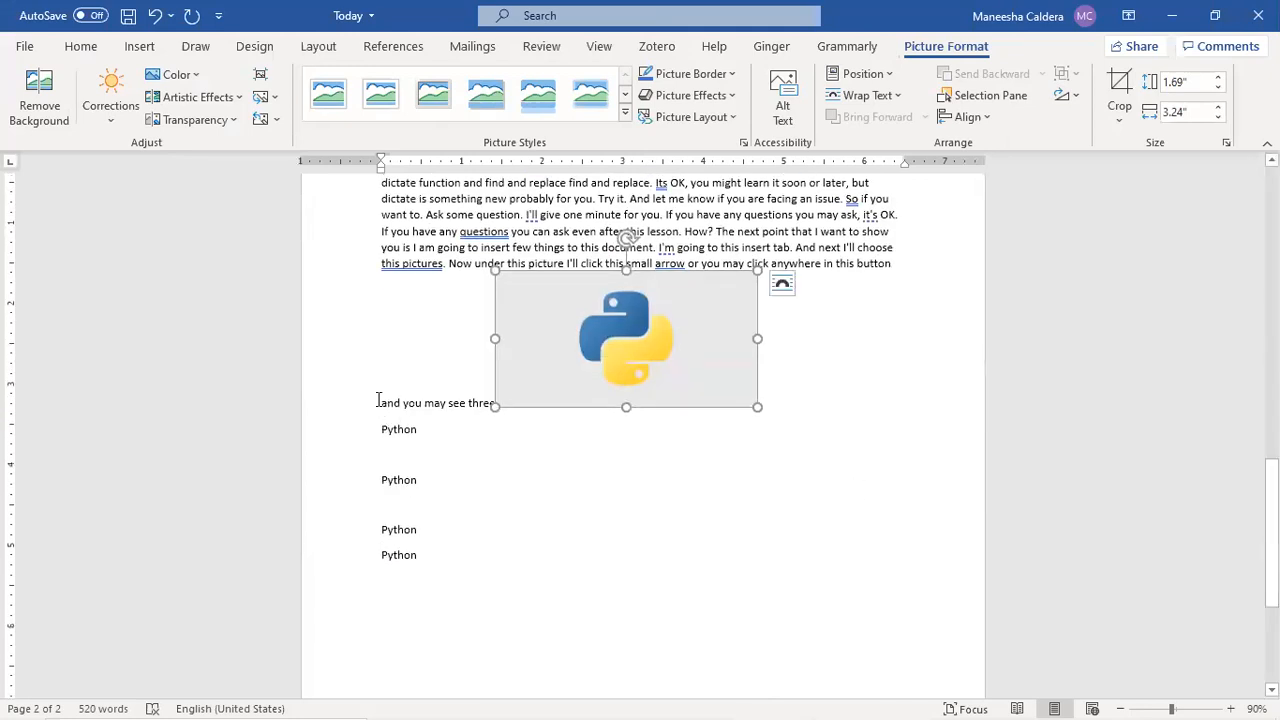
{"action": "left_click", "coordinate": [461, 432]}
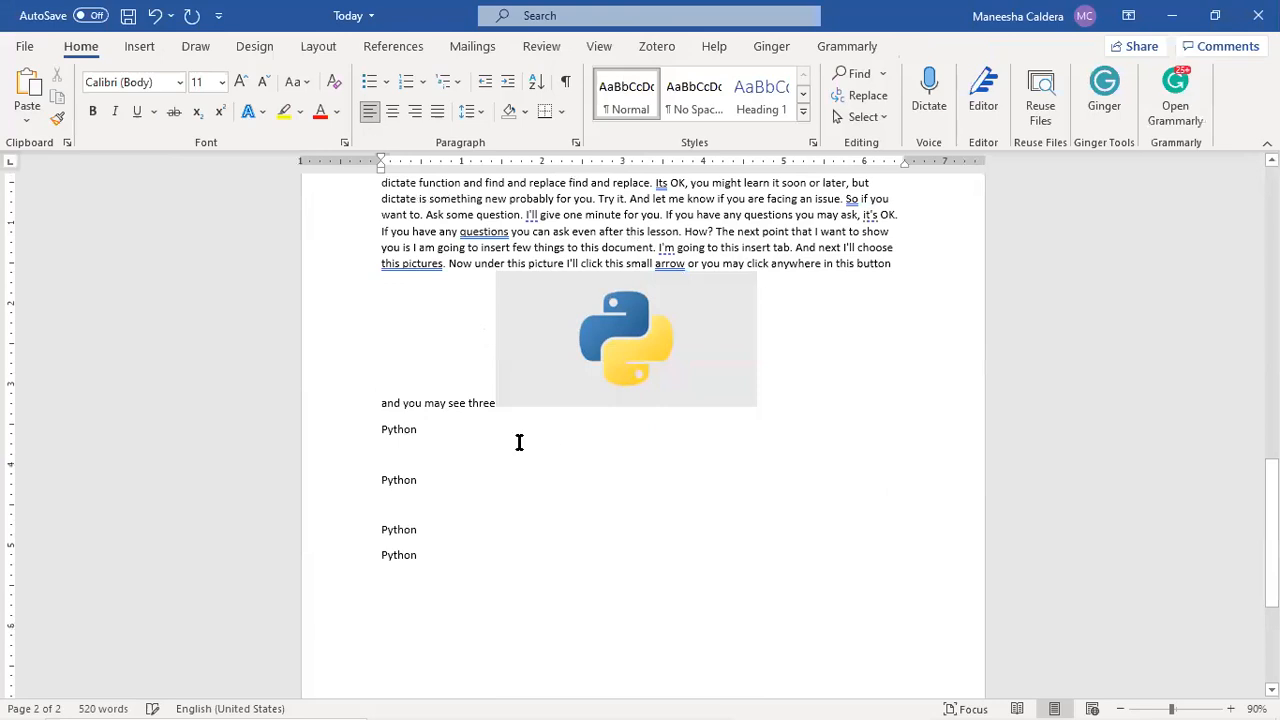
{"action": "key", "text": "Return"}
{"action": "key", "text": "Return"}
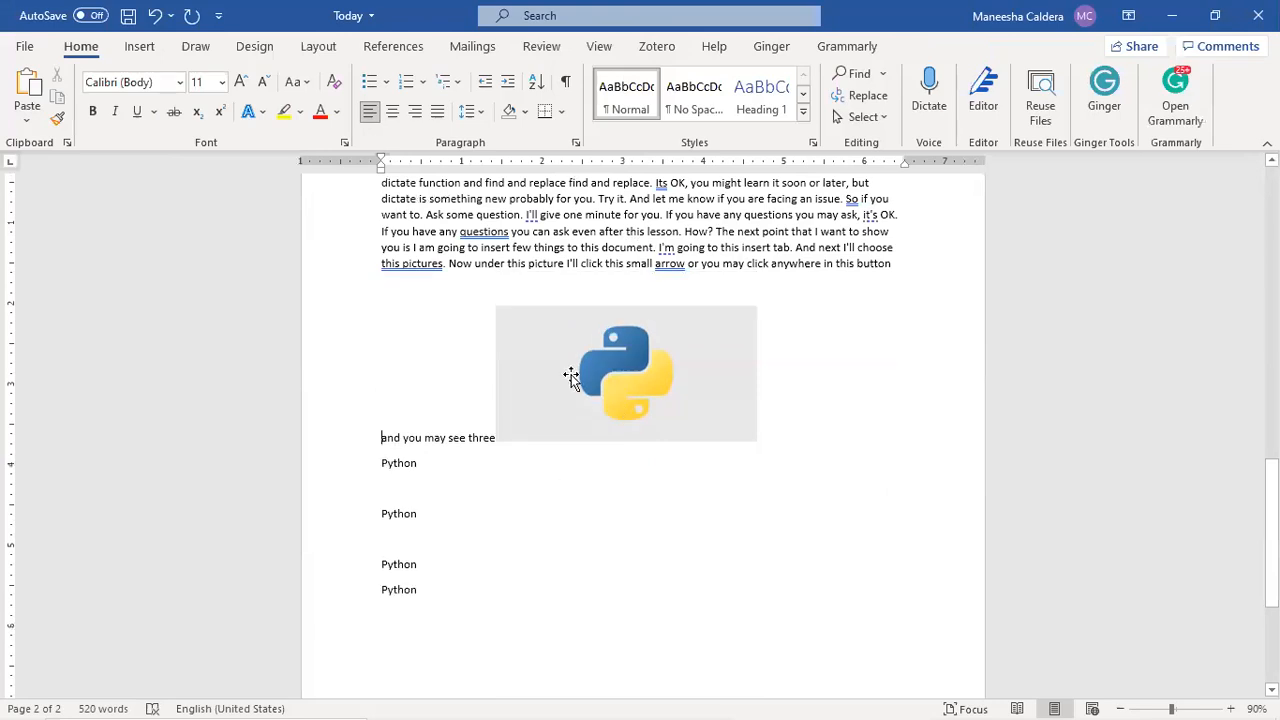
{"action": "left_click_drag", "start_coordinate": [410, 418], "coordinate": [412, 422]}
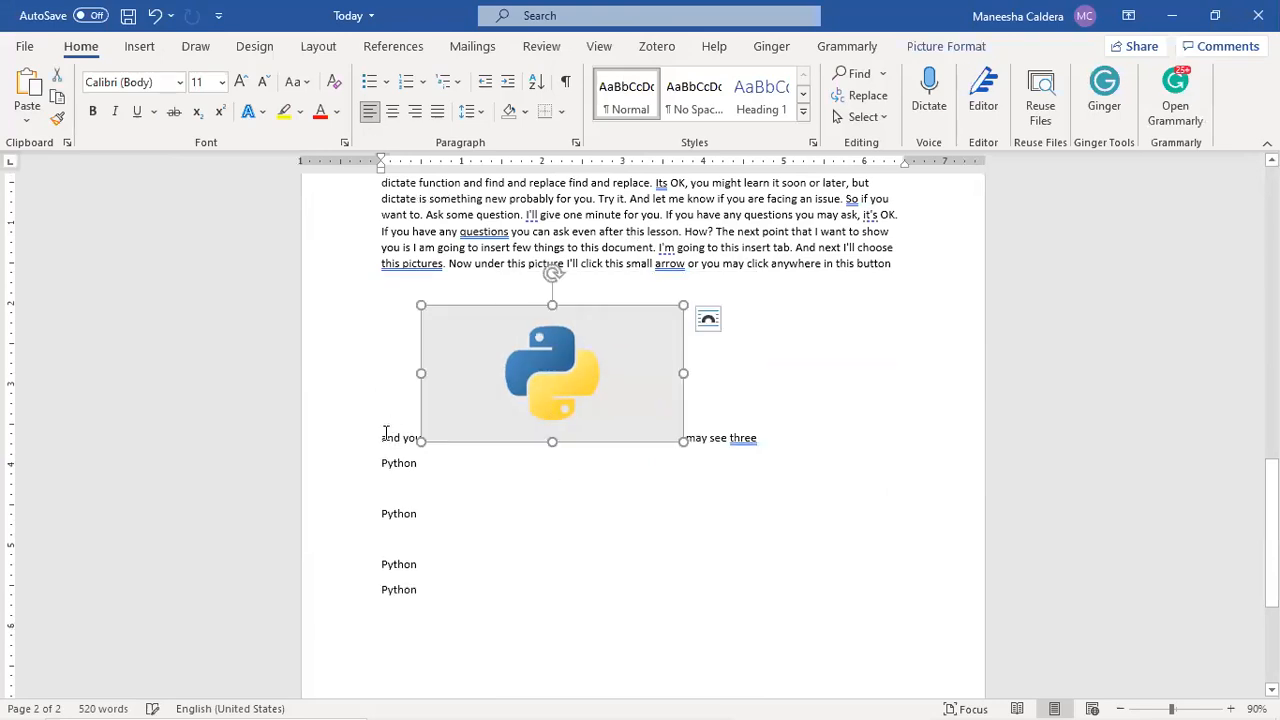
{"action": "left_click", "coordinate": [382, 436]}
{"action": "key", "text": "Return"}
{"action": "key", "text": "Return"}
{"action": "key", "text": "Return"}
{"action": "left_click", "coordinate": [564, 450]}
{"action": "left_click_drag", "start_coordinate": [564, 450], "coordinate": [529, 357]}
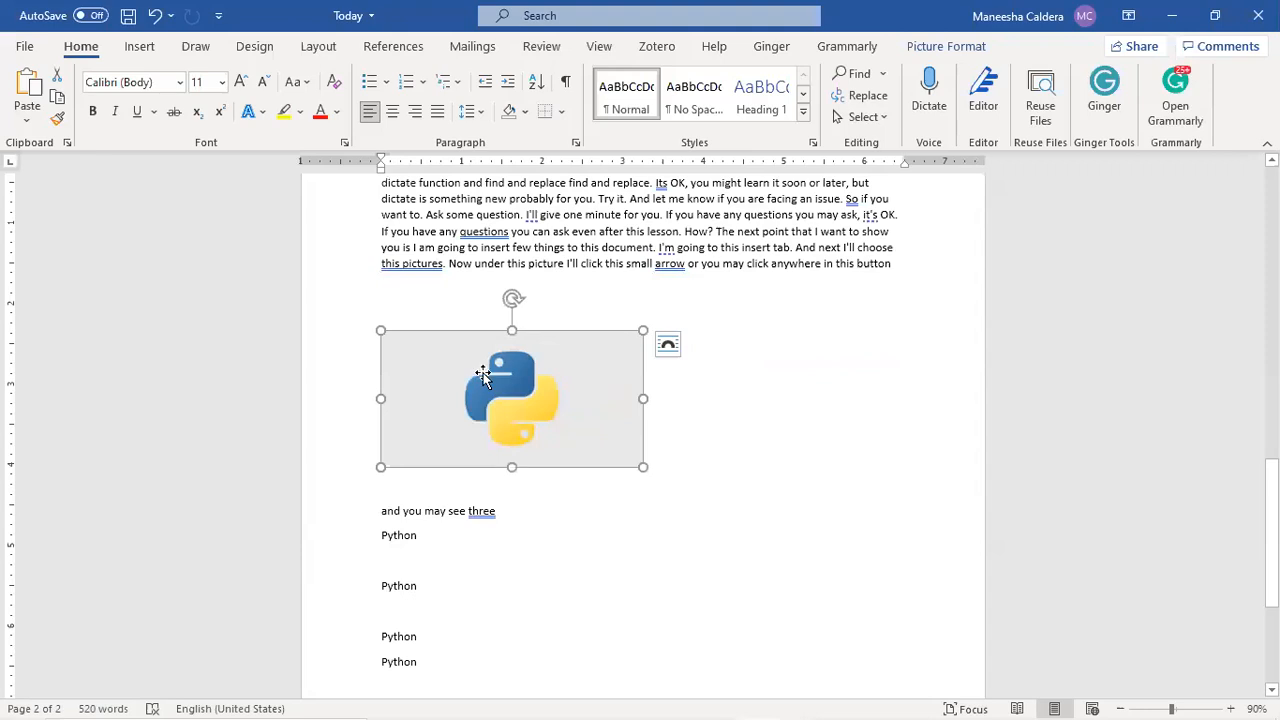
Insert the grey wood-grain stock image in place of the selected Python logo picture.
{"action": "left_click", "coordinate": [140, 47]}
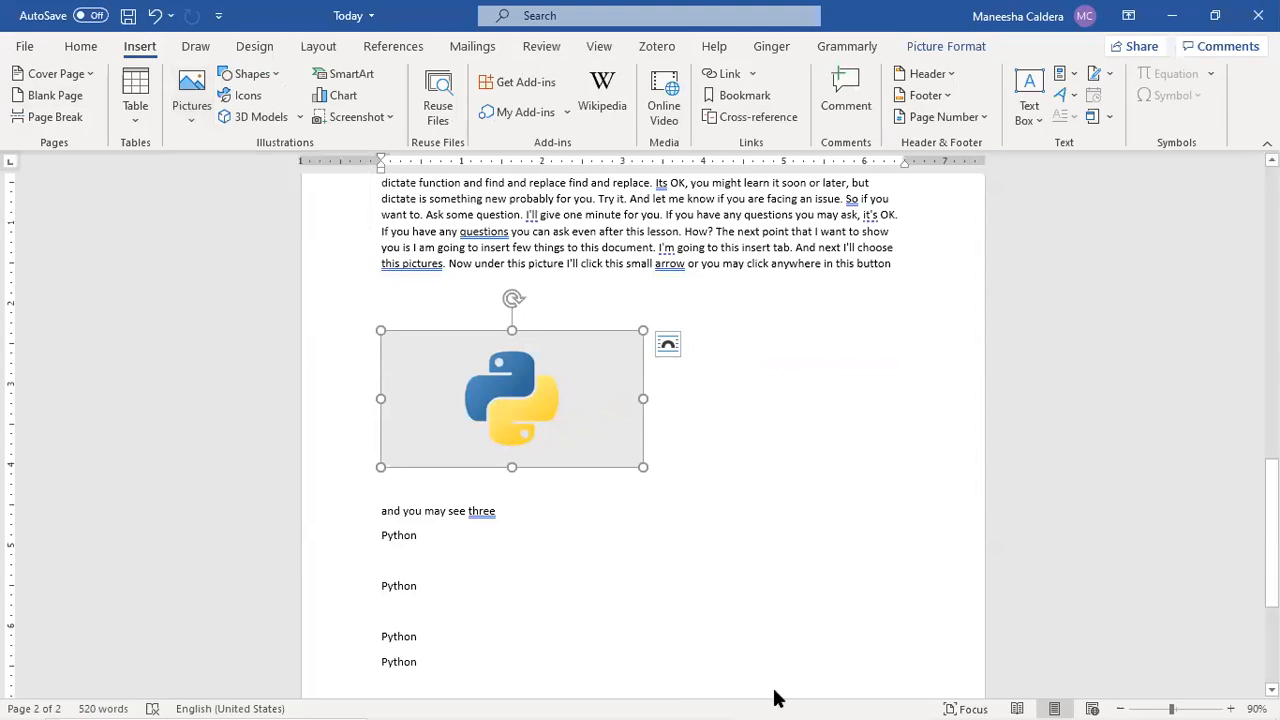
{"action": "left_click", "coordinate": [190, 122]}
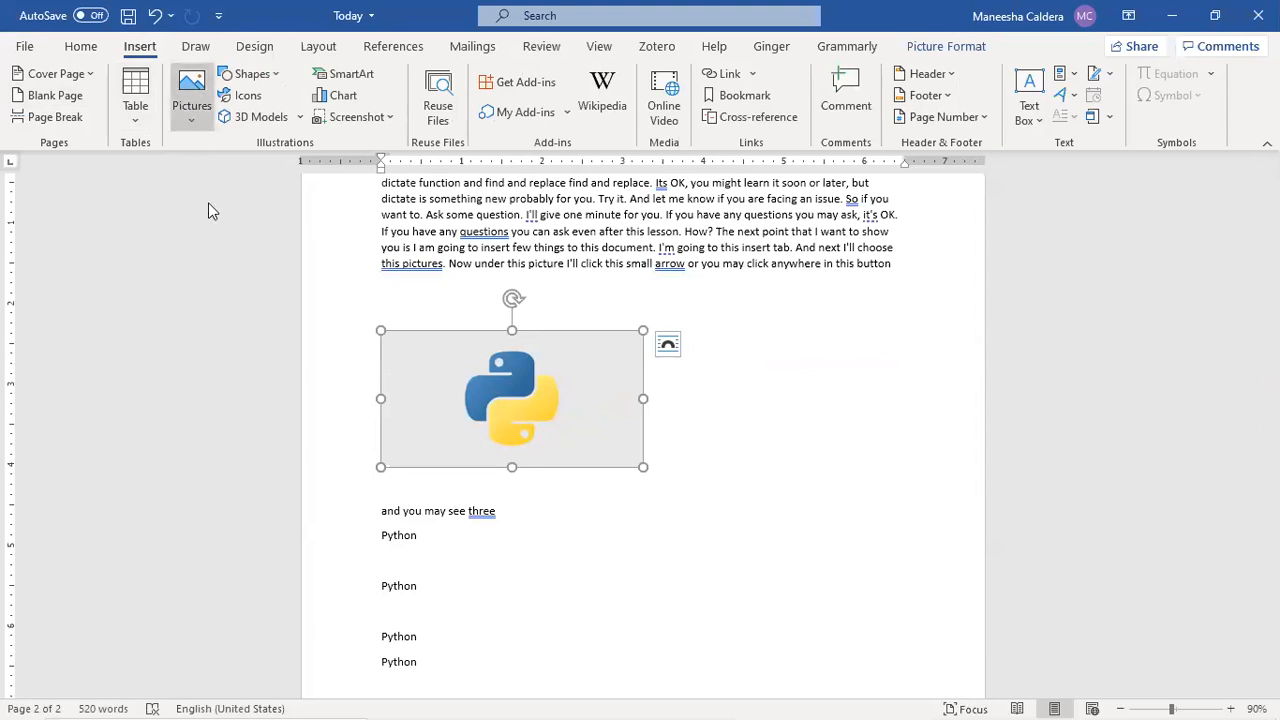
{"action": "left_click", "coordinate": [240, 201]}
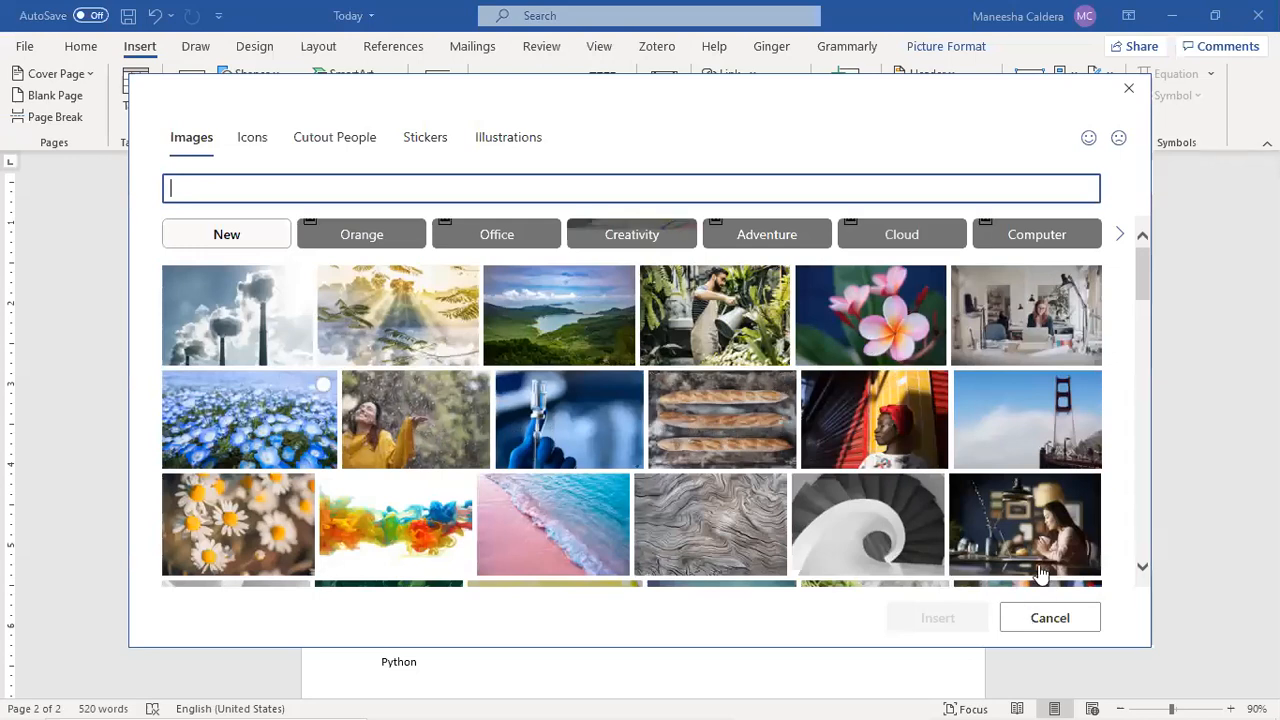
{"action": "left_click", "coordinate": [727, 530]}
{"action": "left_click", "coordinate": [937, 618]}
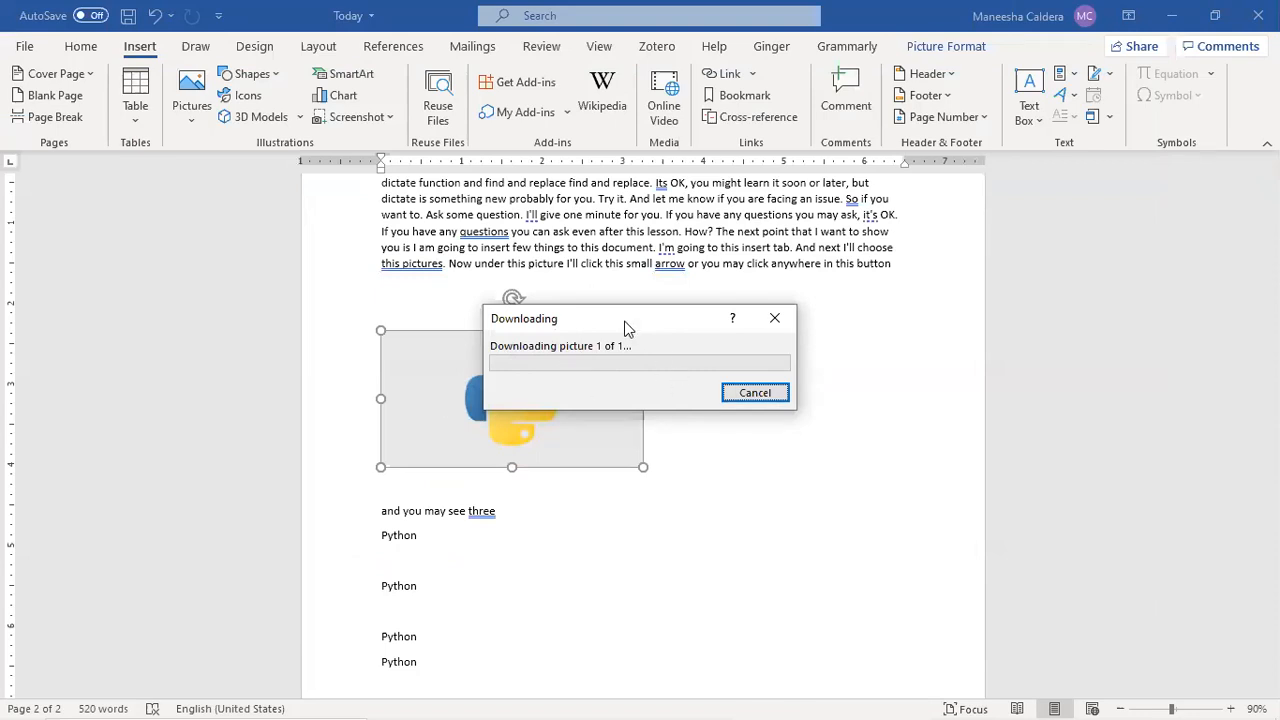
{"action": "left_click_drag", "start_coordinate": [630, 330], "coordinate": [630, 245]}
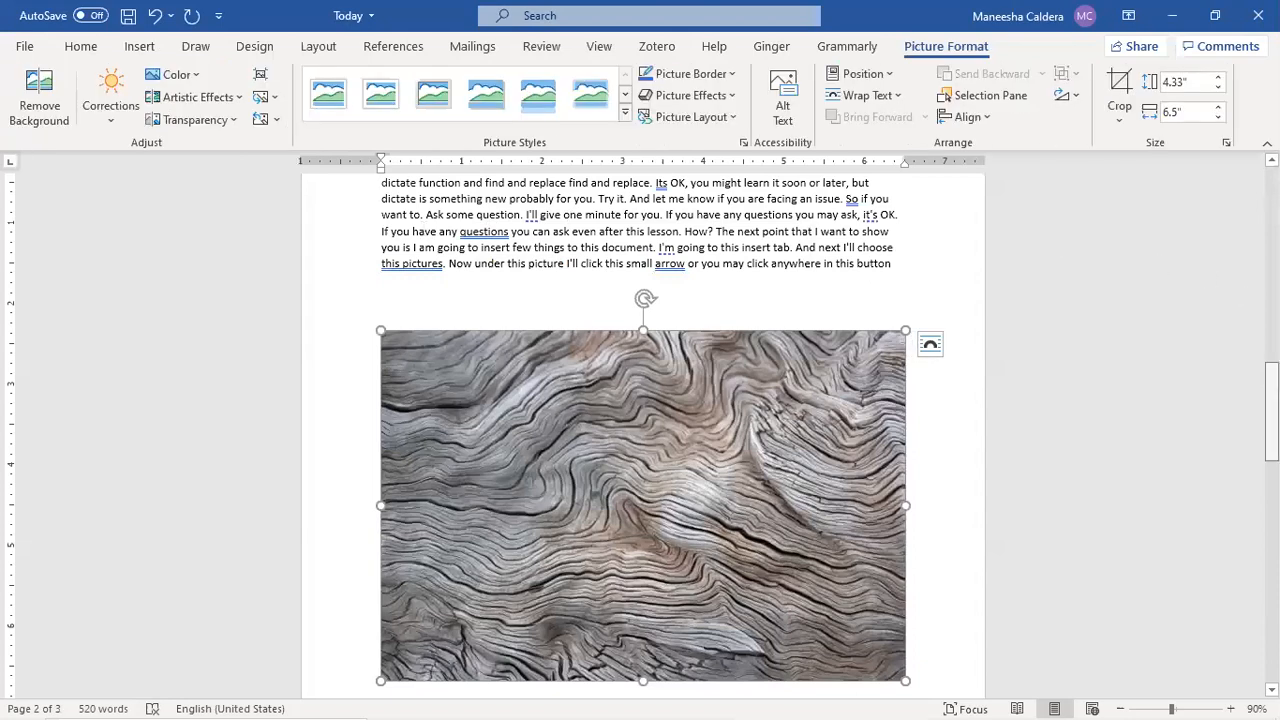
{"action": "scroll", "coordinate": [643, 435], "scroll_direction": "down", "scroll_amount": 3}
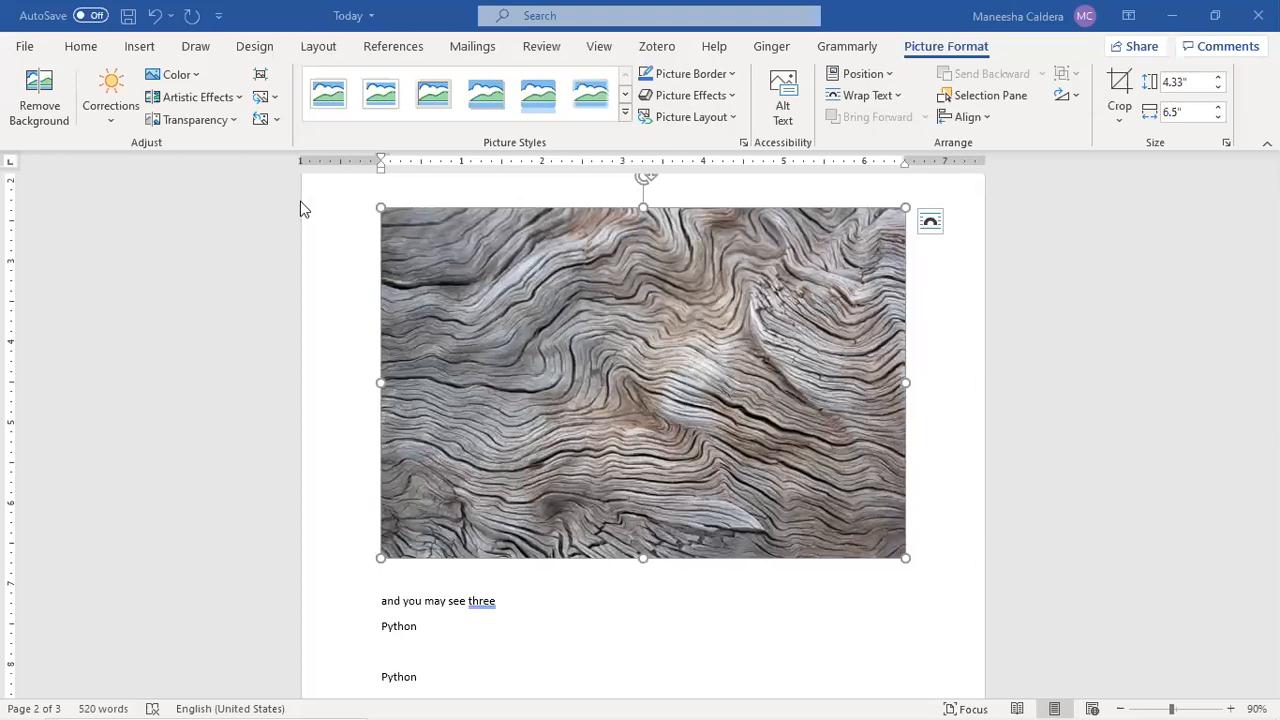
Browse the online picture categories and open the Apple category.
{"action": "left_click", "coordinate": [139, 47]}
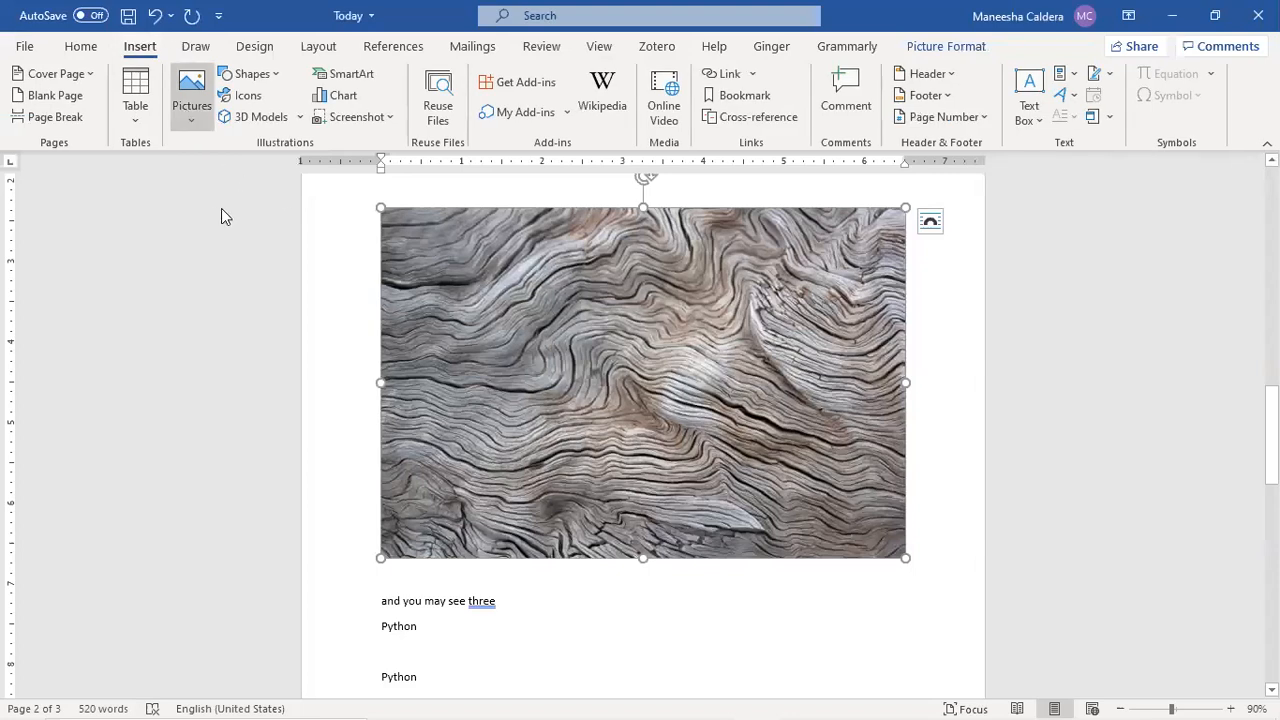
{"action": "left_click", "coordinate": [191, 96]}
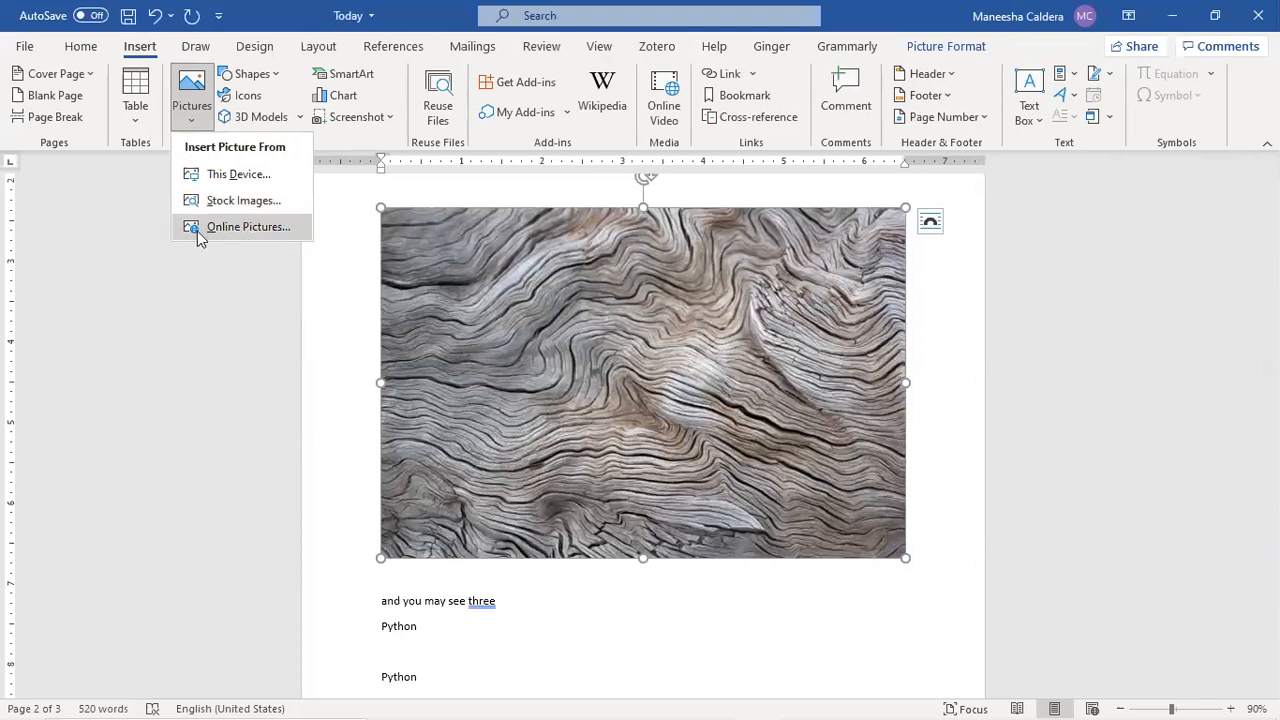
{"action": "left_click", "coordinate": [274, 227]}
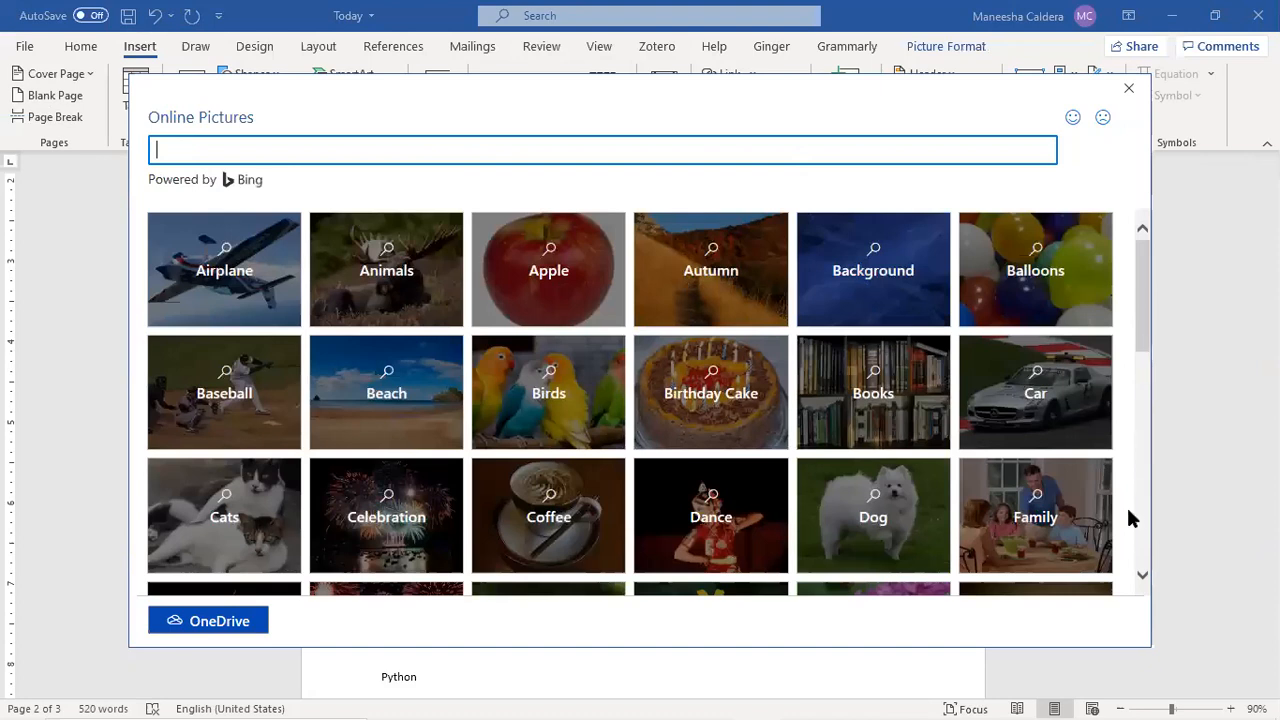
{"action": "scroll", "coordinate": [1126, 505], "scroll_direction": "down", "scroll_amount": 10}
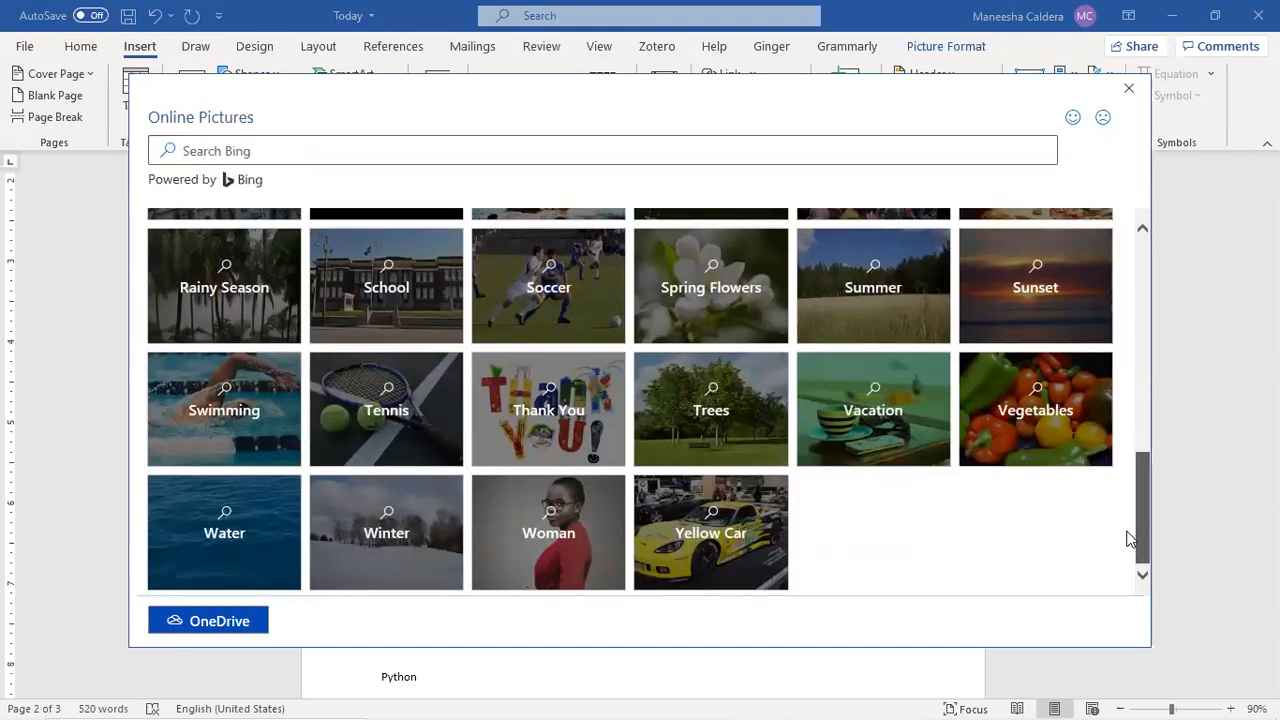
{"action": "scroll", "coordinate": [1123, 250], "scroll_direction": "up", "scroll_amount": 10}
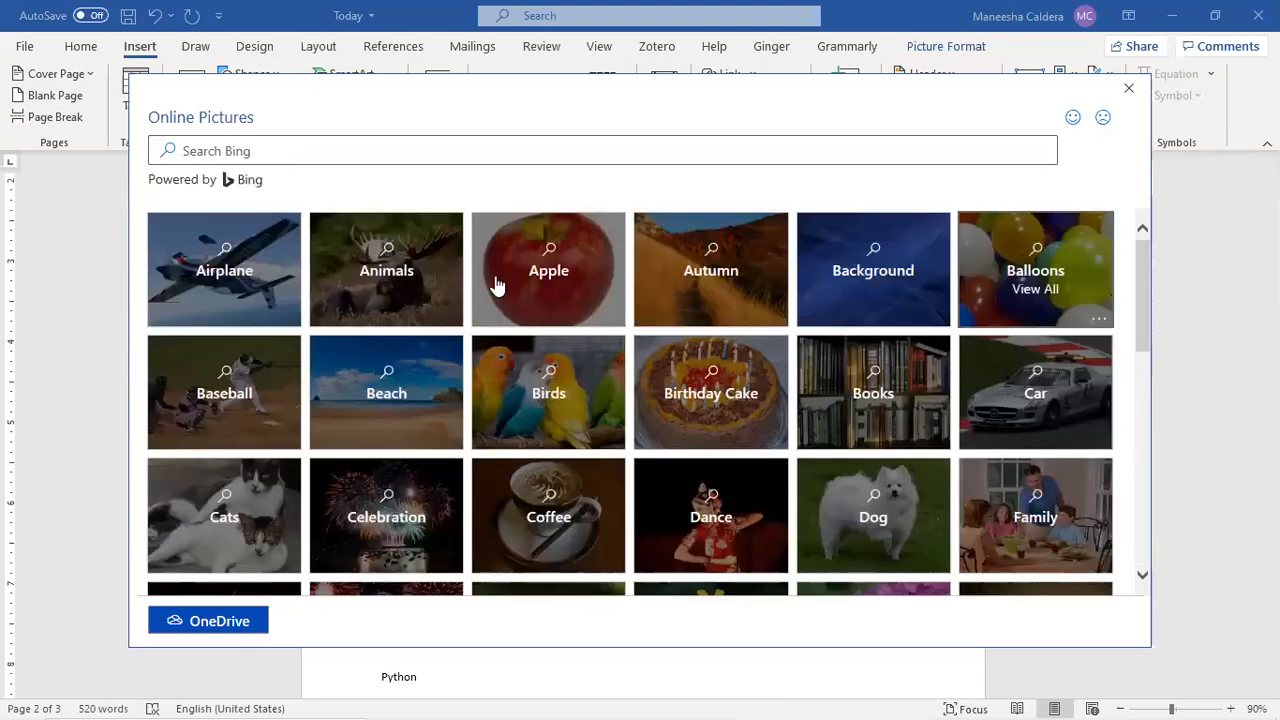
{"action": "left_click", "coordinate": [568, 272]}
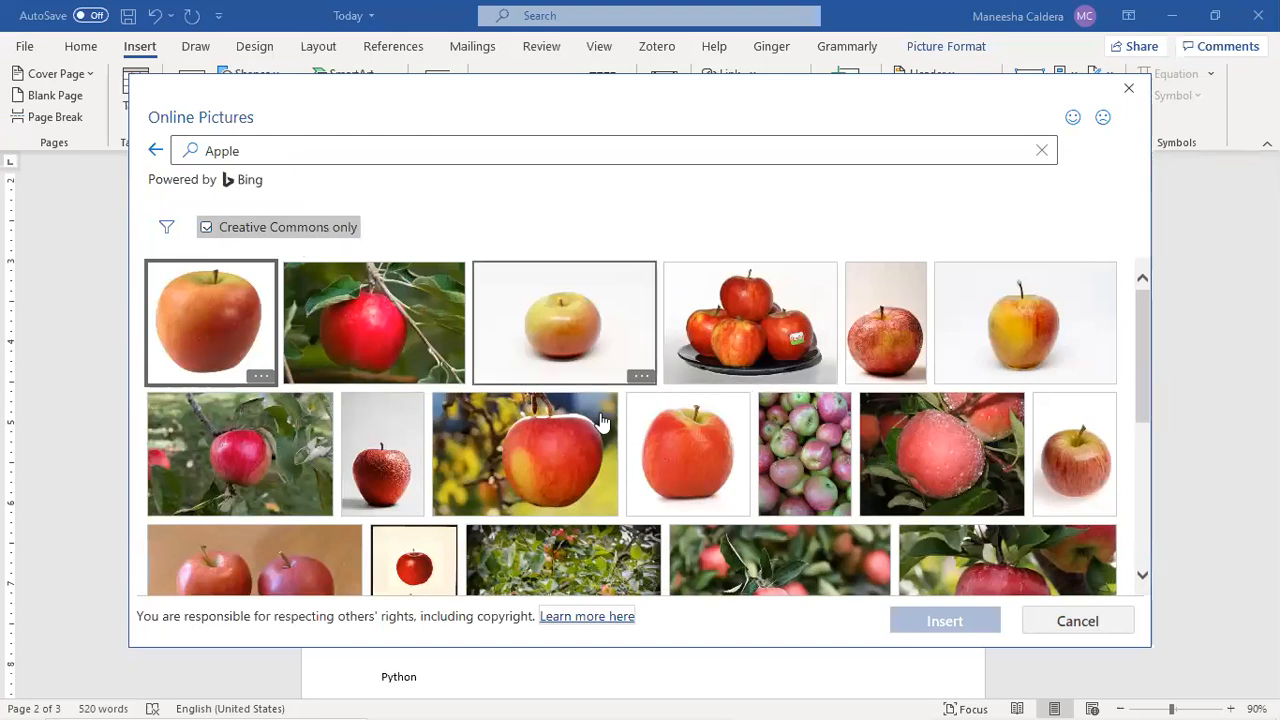
Insert four apple pictures: the apple on a branch, the plate of apples, the tall red apple and the yellow-red apple.
{"action": "left_click", "coordinate": [549, 454]}
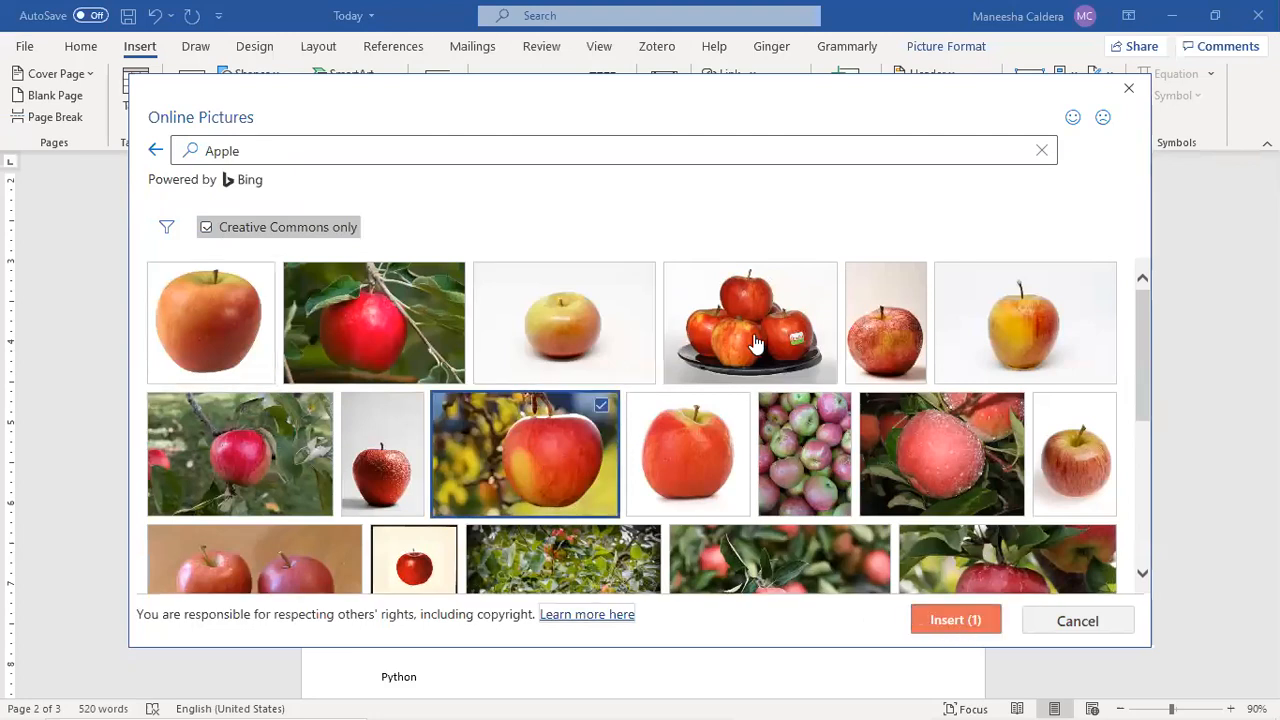
{"action": "left_click", "coordinate": [885, 325]}
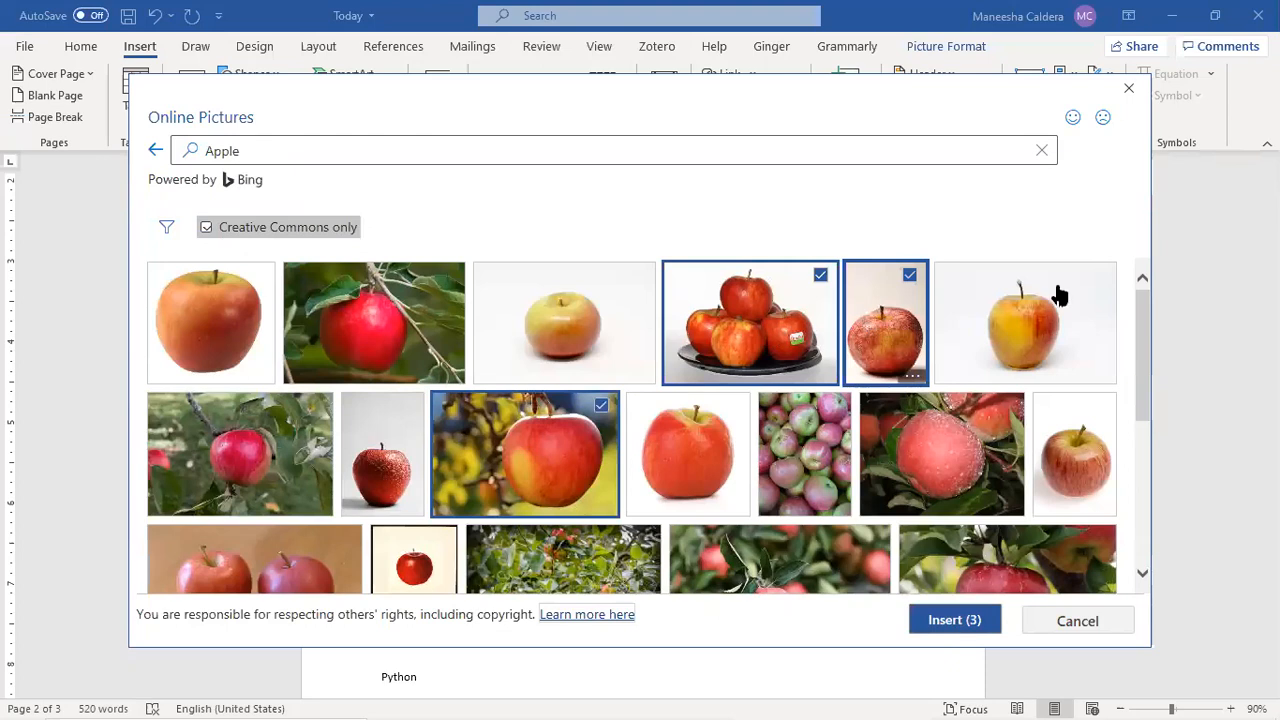
{"action": "left_click", "coordinate": [945, 630]}
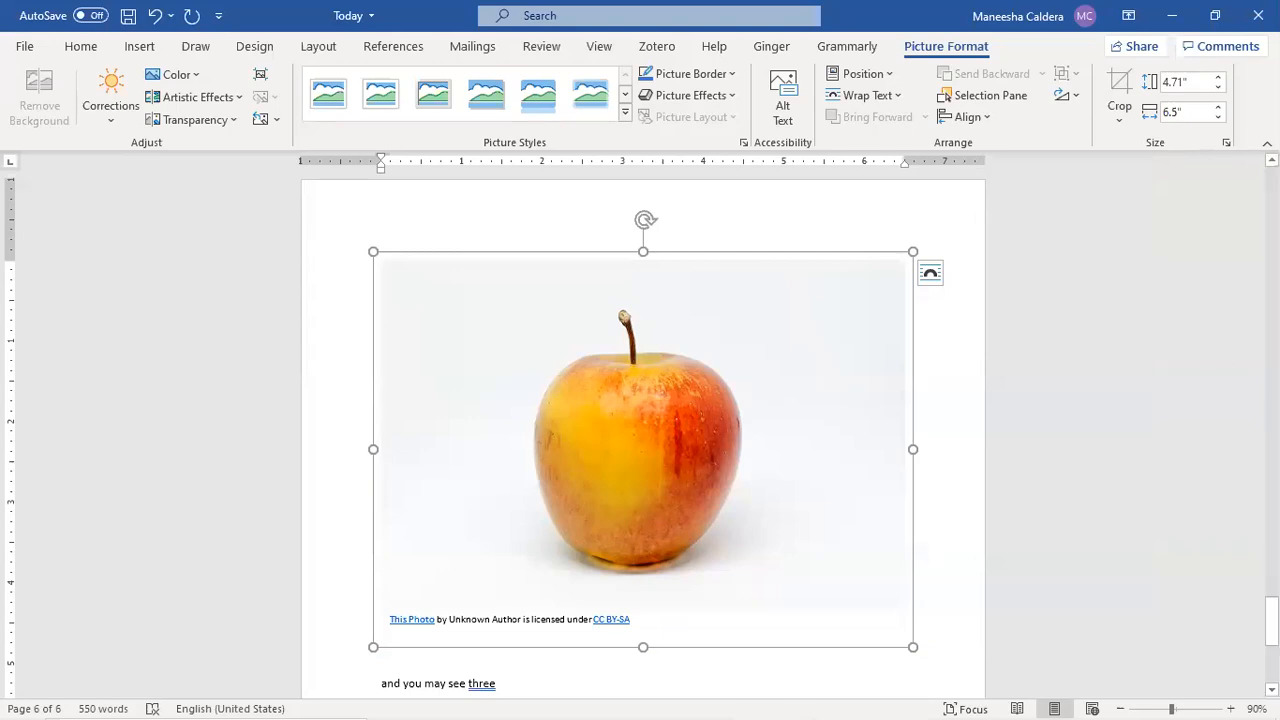
Review the inserted apple picture on page 3 and the sources available for inserting pictures.
{"action": "left_click_drag", "start_coordinate": [1271, 622], "coordinate": [1245, 375]}
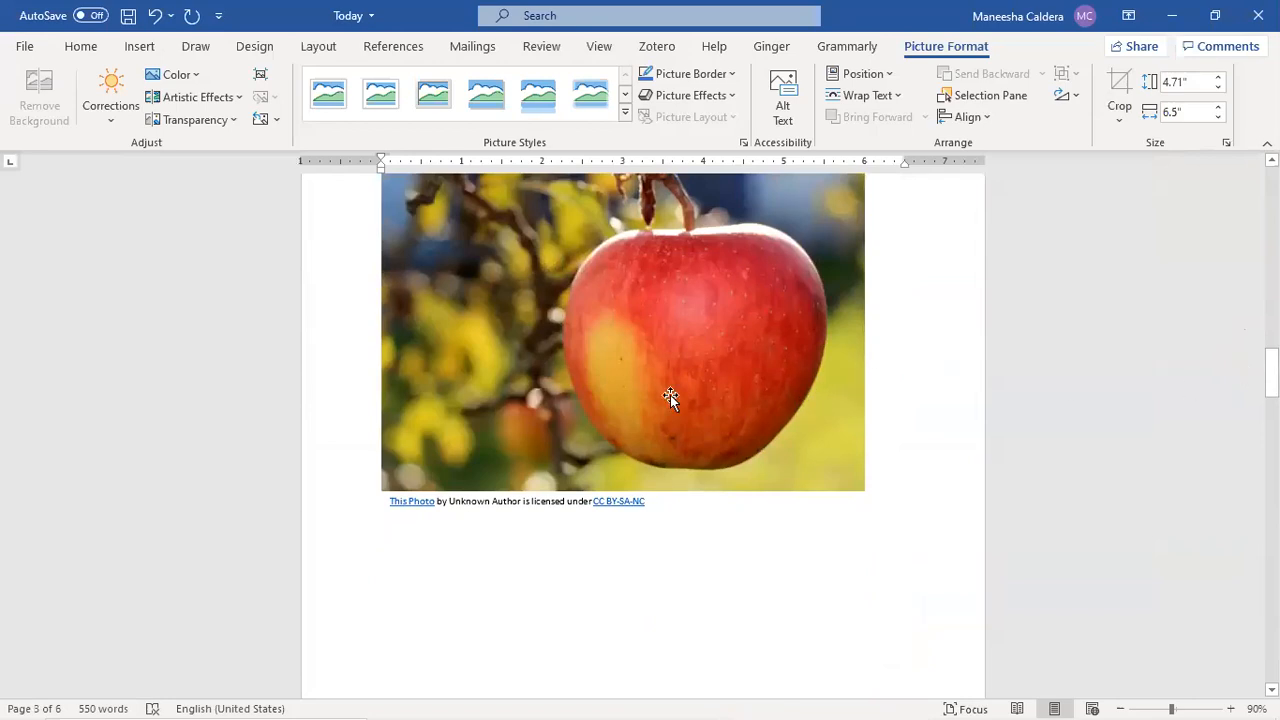
{"action": "left_click", "coordinate": [427, 380]}
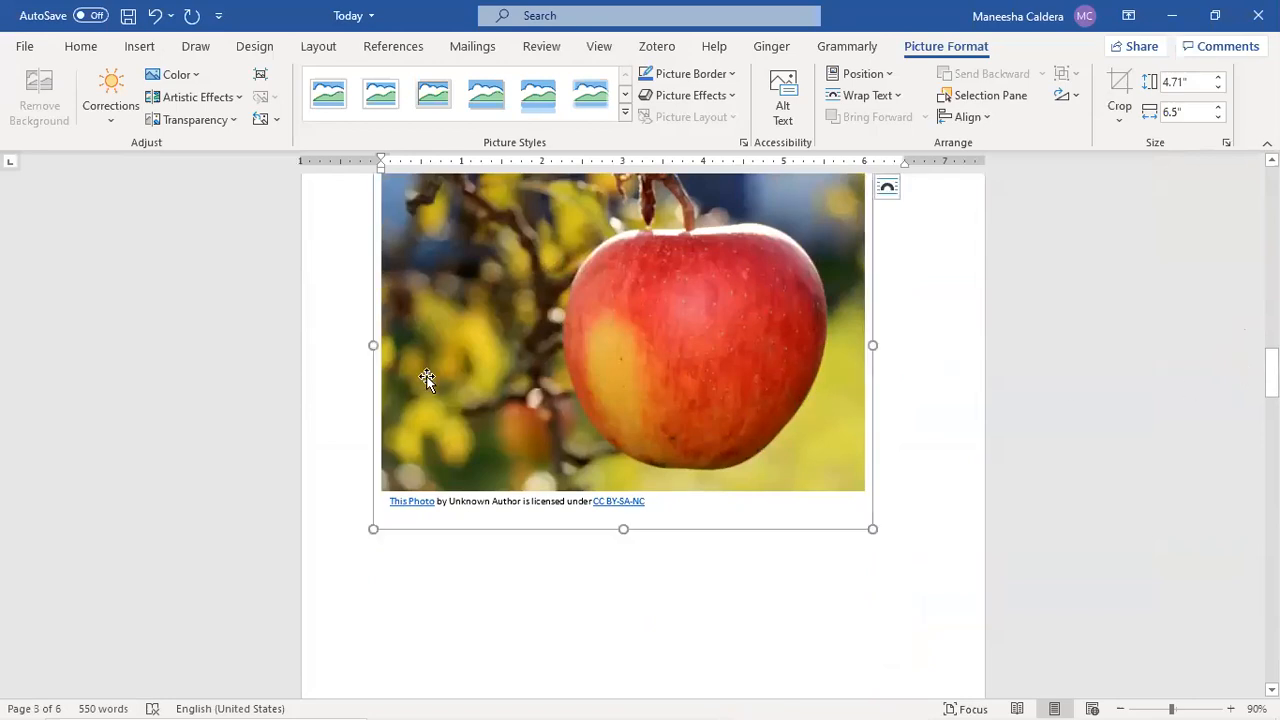
{"action": "left_click", "coordinate": [150, 50]}
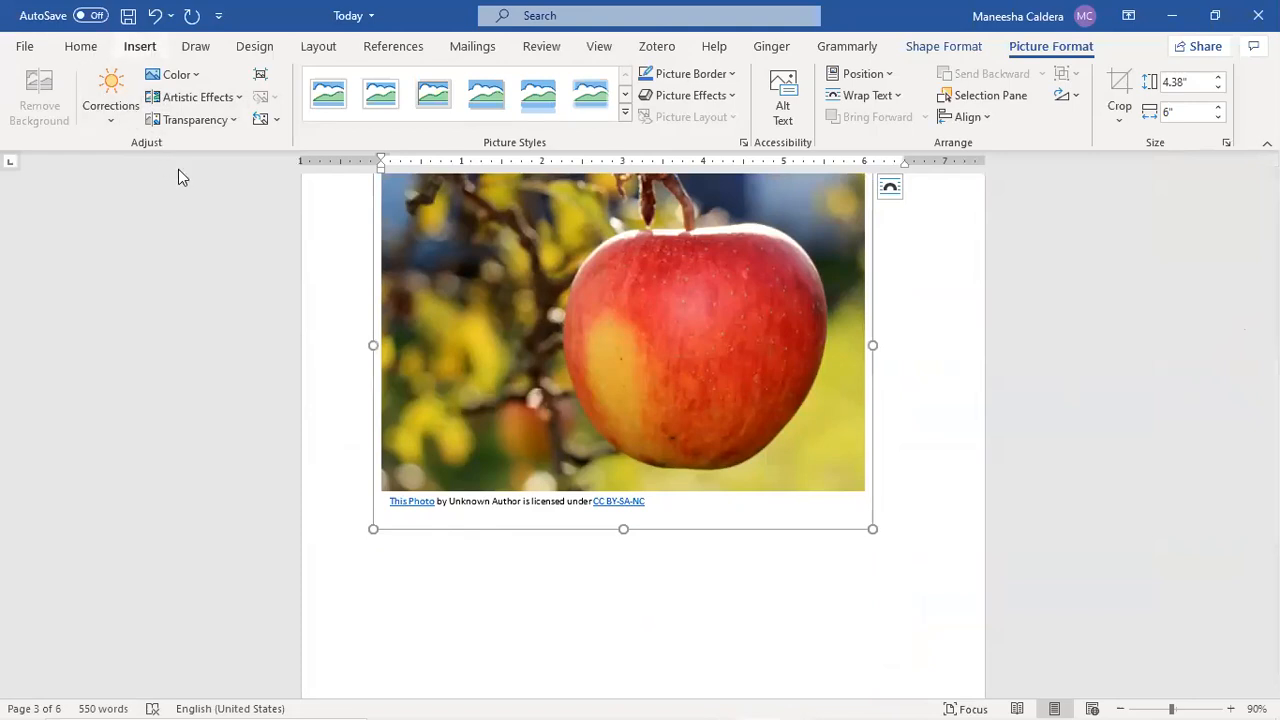
{"action": "left_click", "coordinate": [193, 106]}
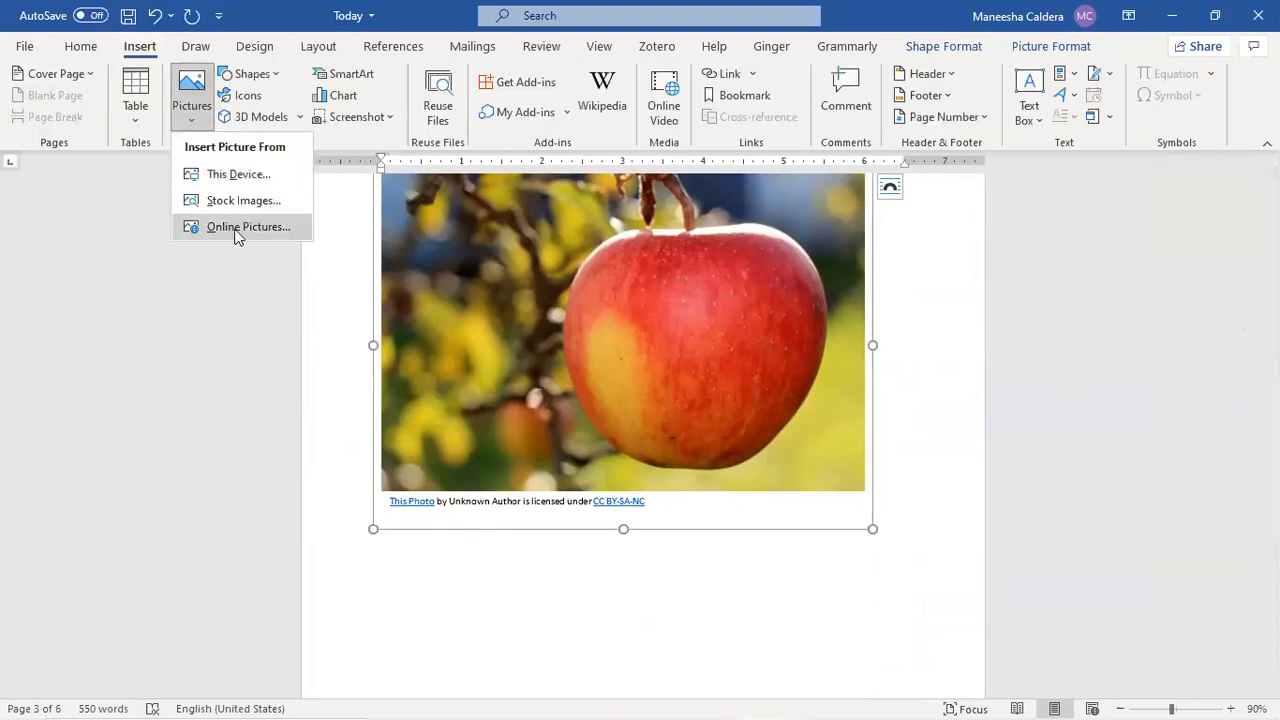
{"action": "key", "text": "Escape"}
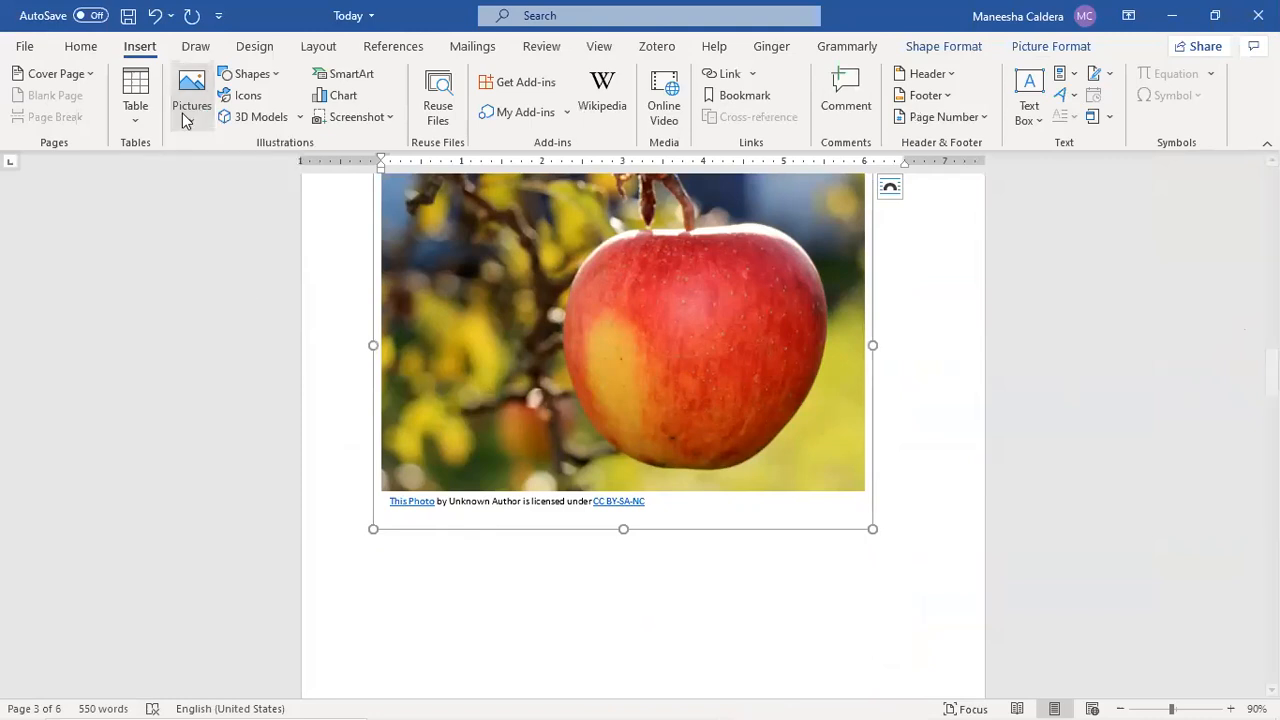
{"action": "left_click", "coordinate": [244, 308]}
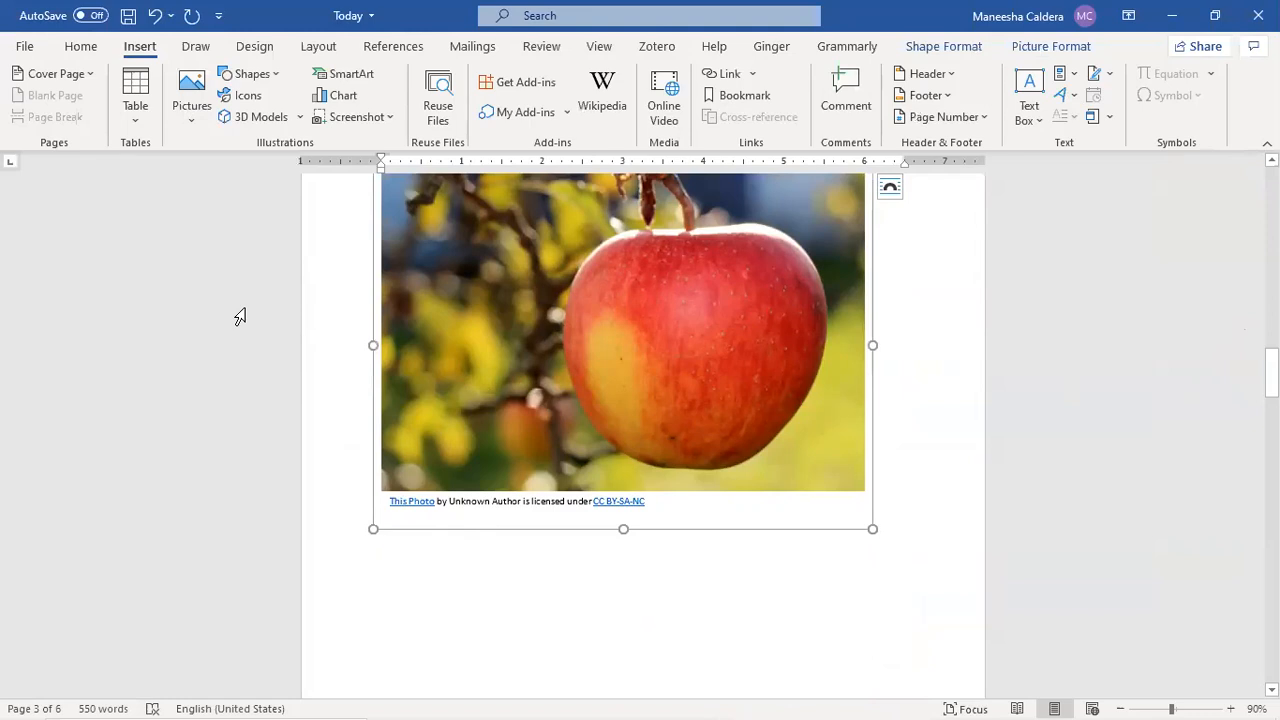
{"action": "left_click", "coordinate": [194, 112]}
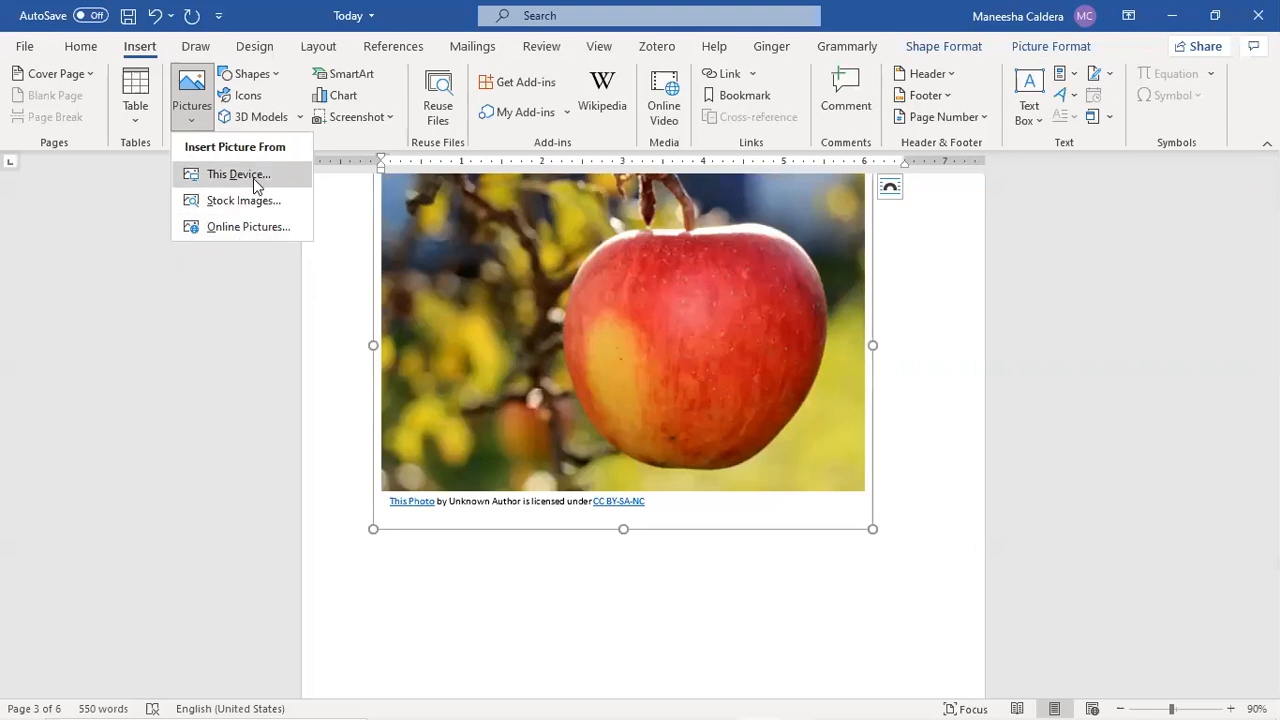
{"action": "left_click", "coordinate": [239, 338]}
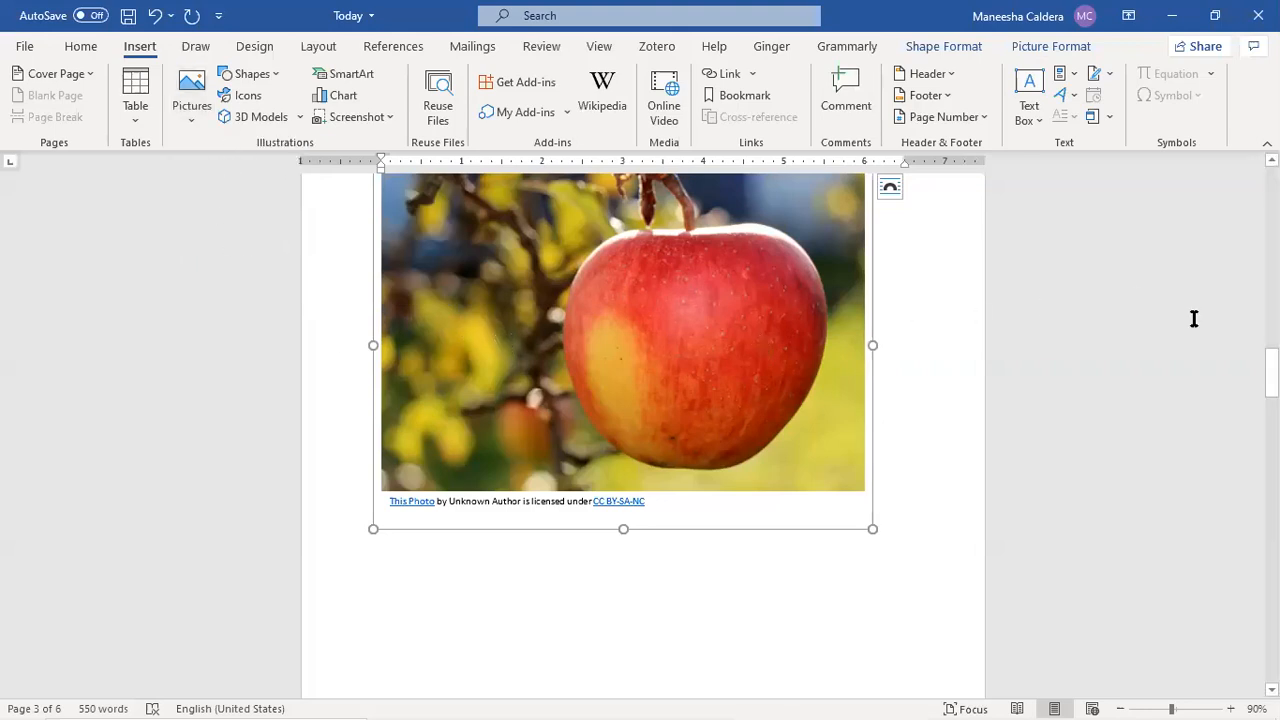
Set the tall red apple picture on page 5 to Square text wrapping and shift it away from the page's left margin.
{"action": "left_click_drag", "start_coordinate": [1272, 373], "coordinate": [1147, 271]}
{"action": "left_click_drag", "start_coordinate": [1130, 218], "coordinate": [1124, 206]}
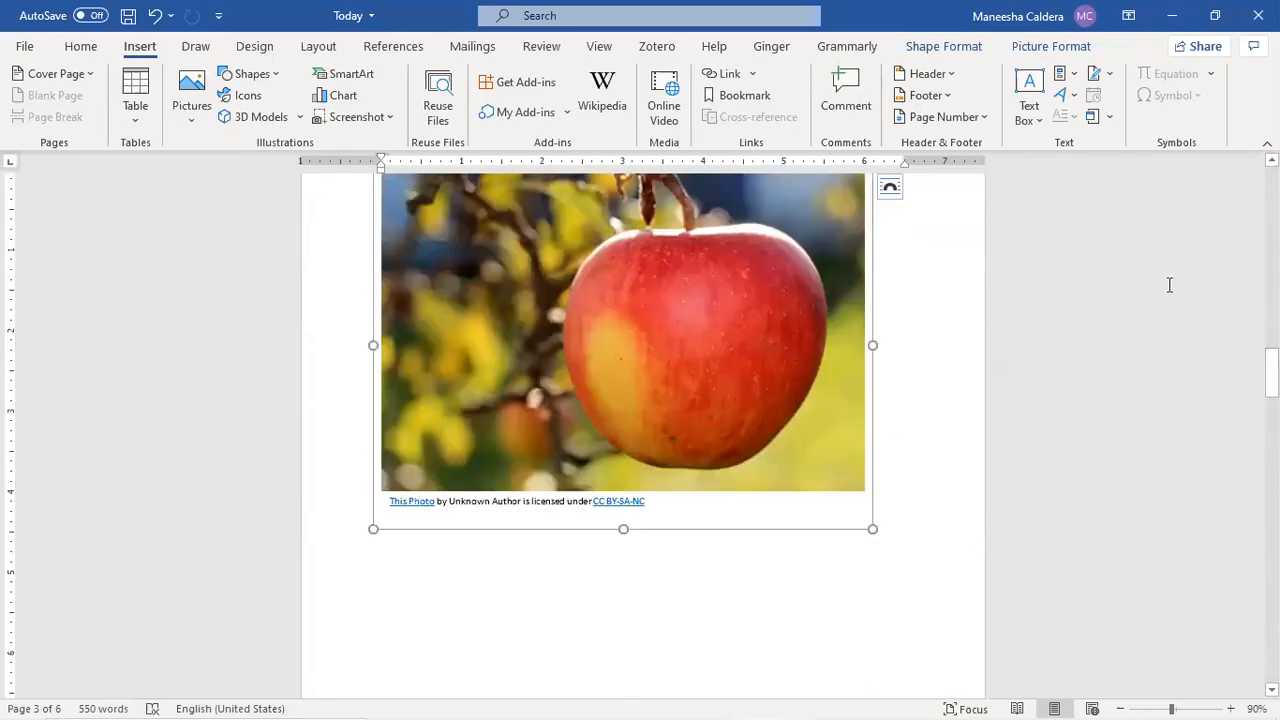
{"action": "left_click_drag", "start_coordinate": [1271, 378], "coordinate": [1238, 571]}
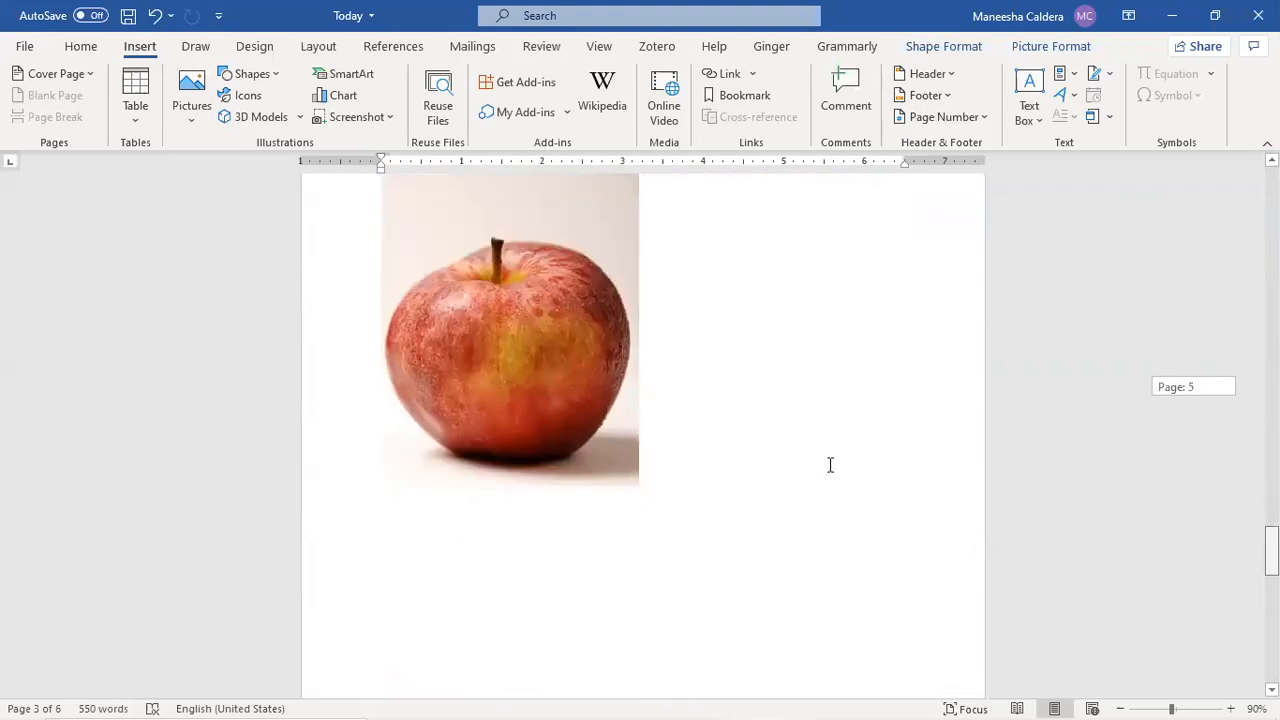
{"action": "left_click", "coordinate": [554, 344]}
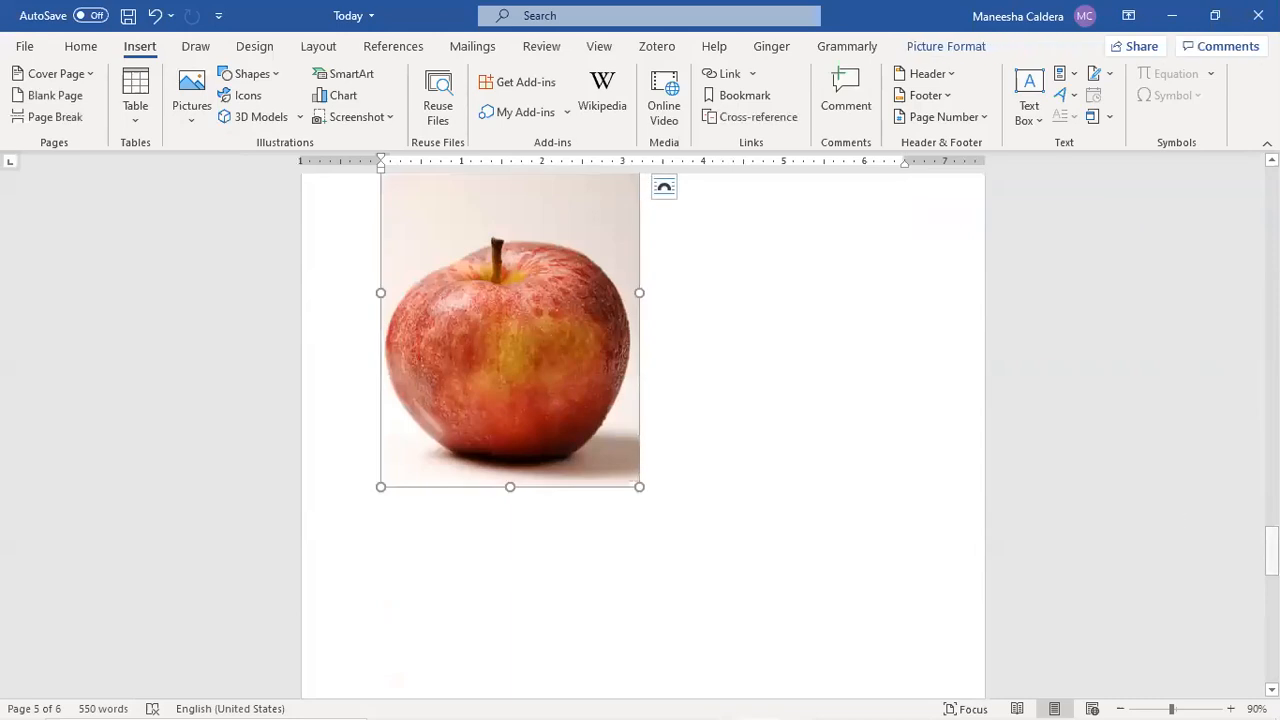
{"action": "left_click_drag", "start_coordinate": [1271, 551], "coordinate": [1271, 536]}
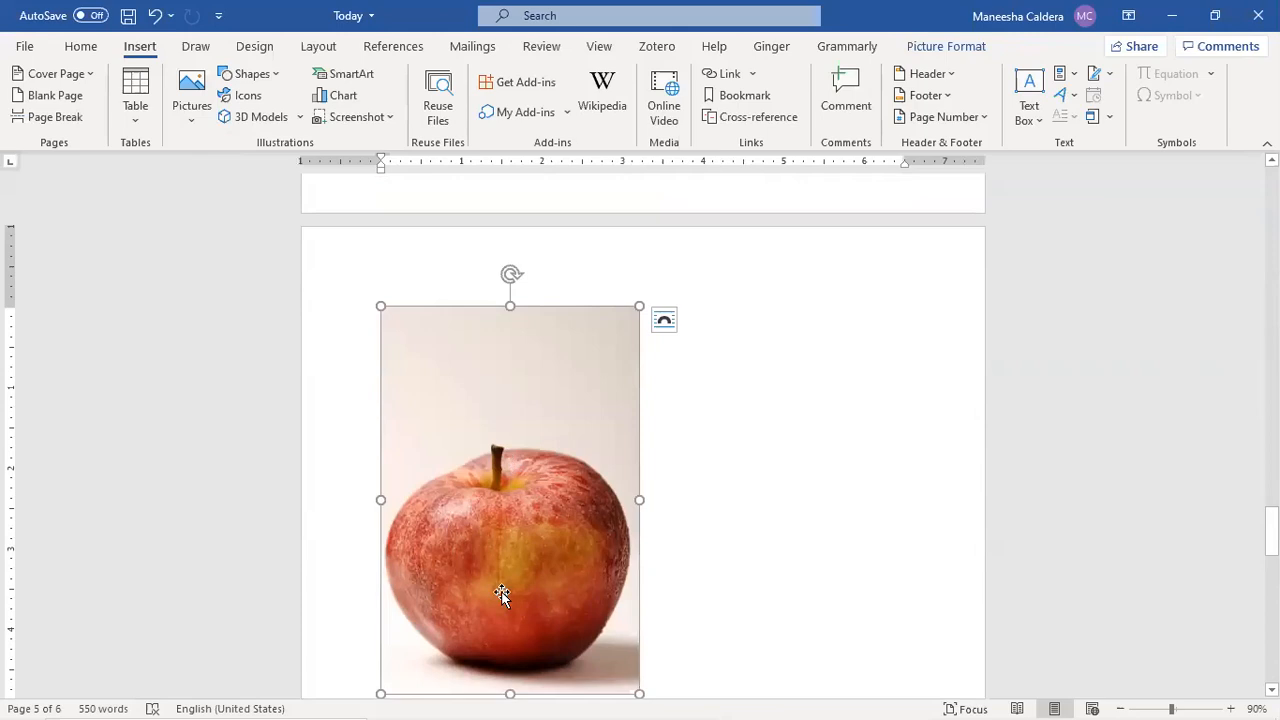
{"action": "left_click", "coordinate": [502, 400]}
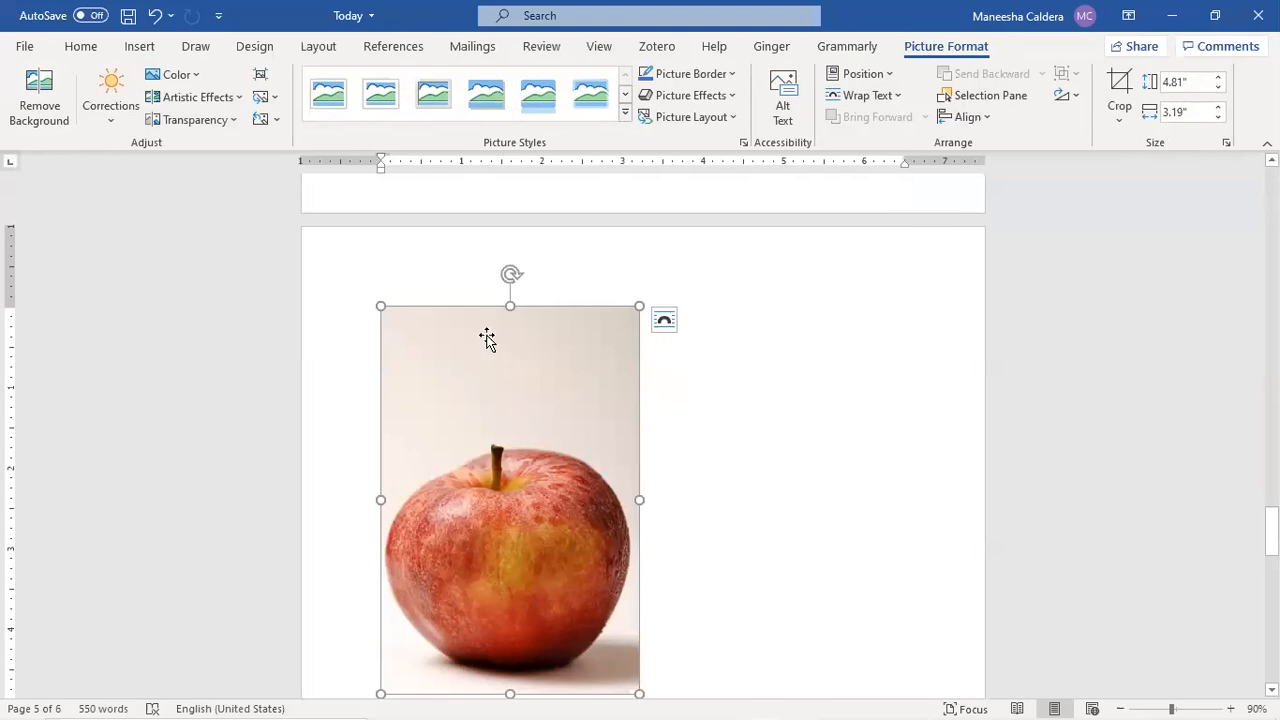
{"action": "left_click", "coordinate": [664, 322]}
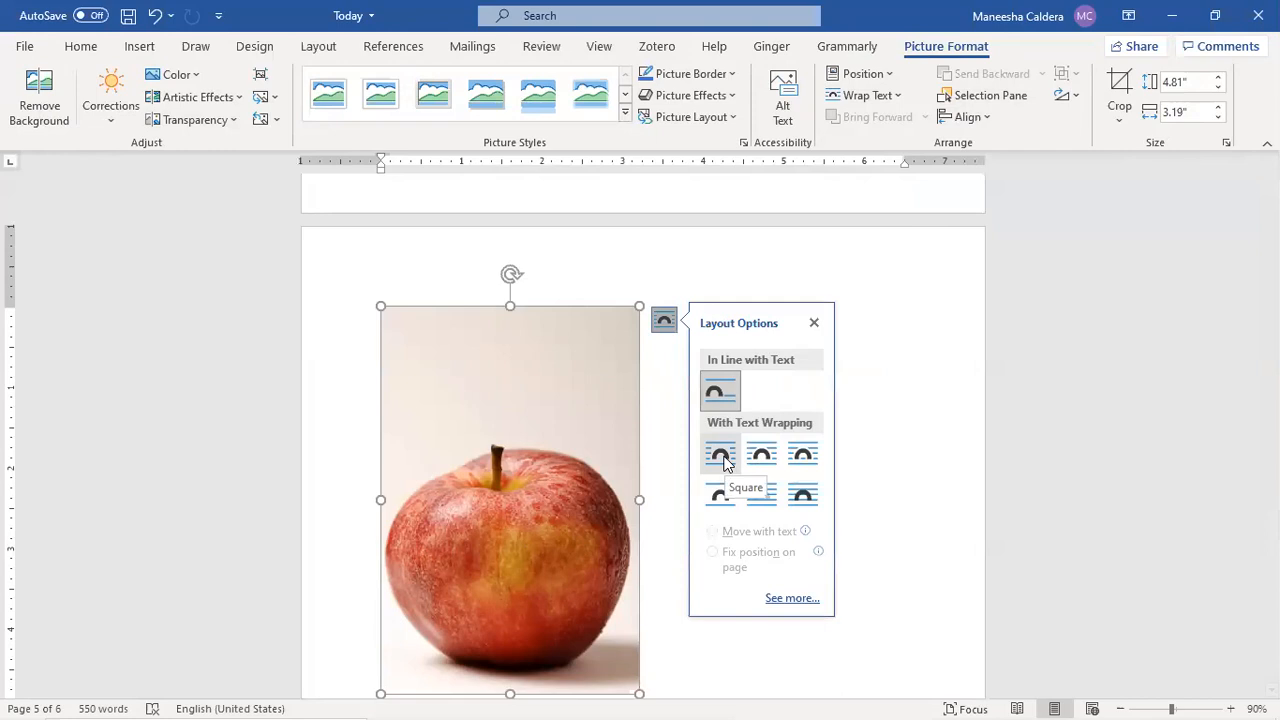
{"action": "left_click", "coordinate": [724, 459]}
{"action": "left_click_drag", "start_coordinate": [528, 427], "coordinate": [593, 474]}
{"action": "left_click", "coordinate": [453, 318]}
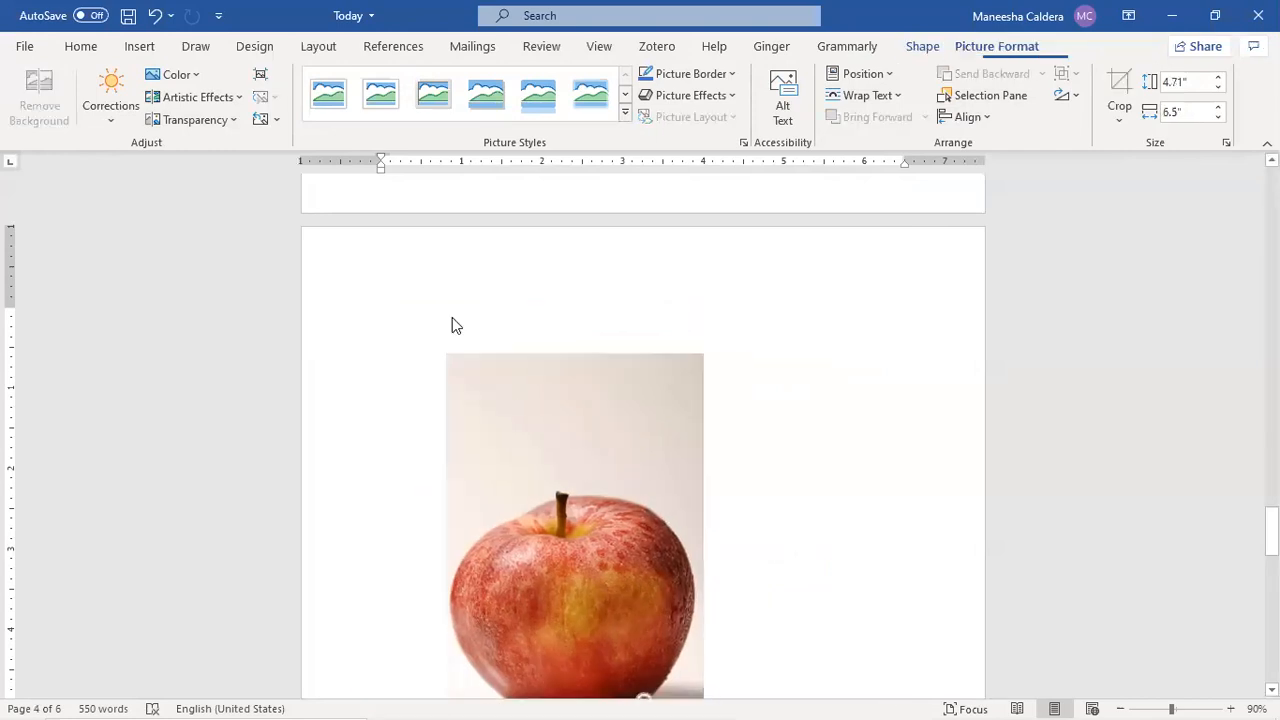
Move the tall red apple picture from page 5 to page 1, beside the list of "Asdf" lines.
{"action": "left_click", "coordinate": [622, 546]}
{"action": "key", "text": "Delete"}
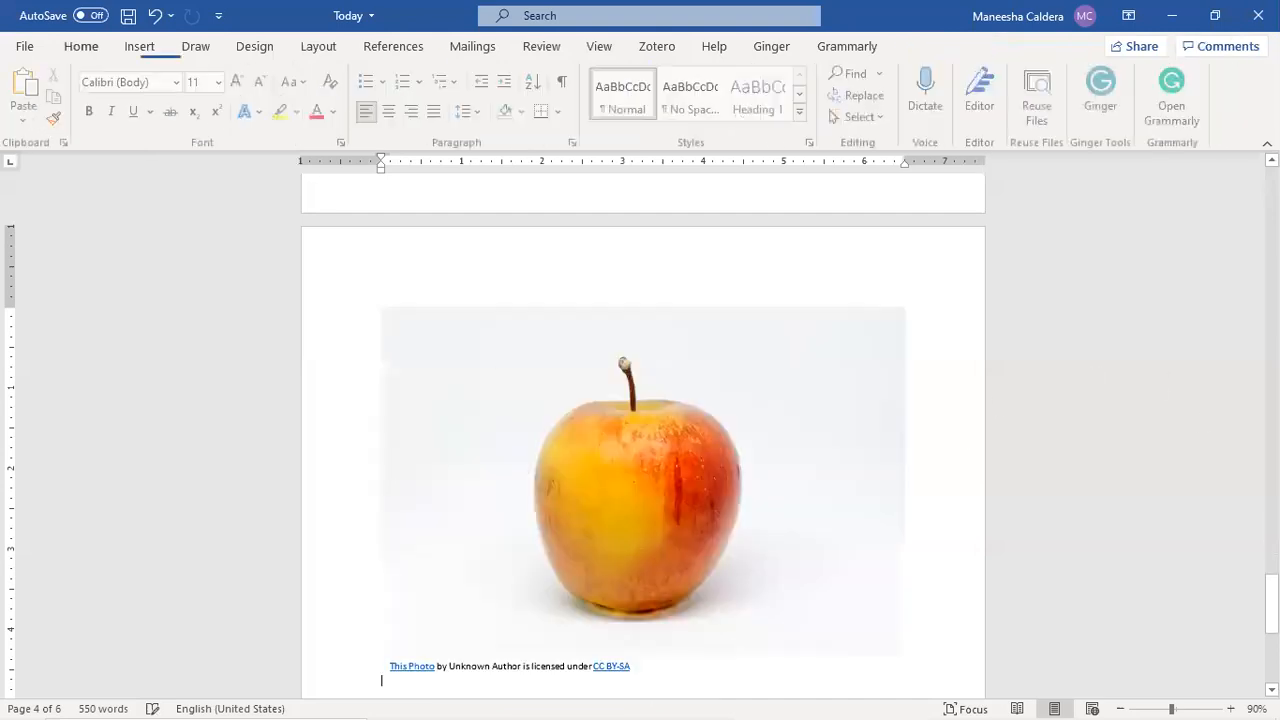
{"action": "scroll", "coordinate": [1230, 260], "scroll_direction": "up", "scroll_amount": 15}
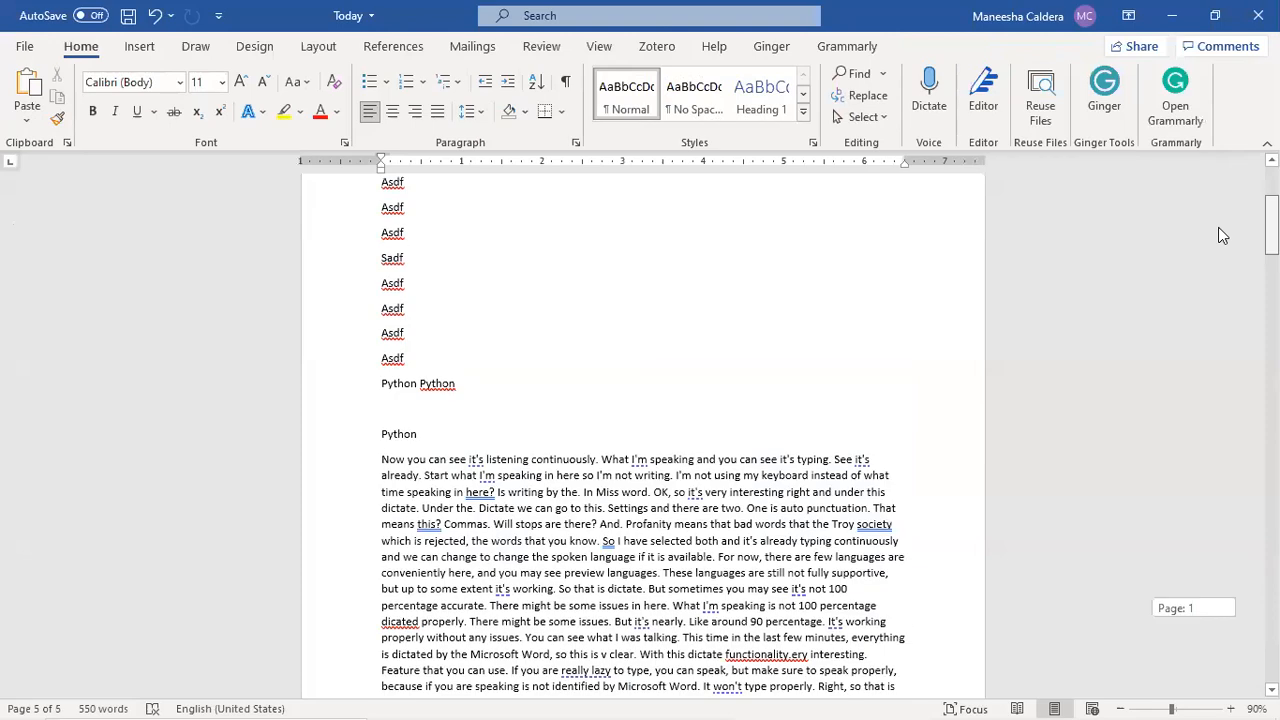
{"action": "scroll", "coordinate": [1219, 284], "scroll_direction": "down", "scroll_amount": 7}
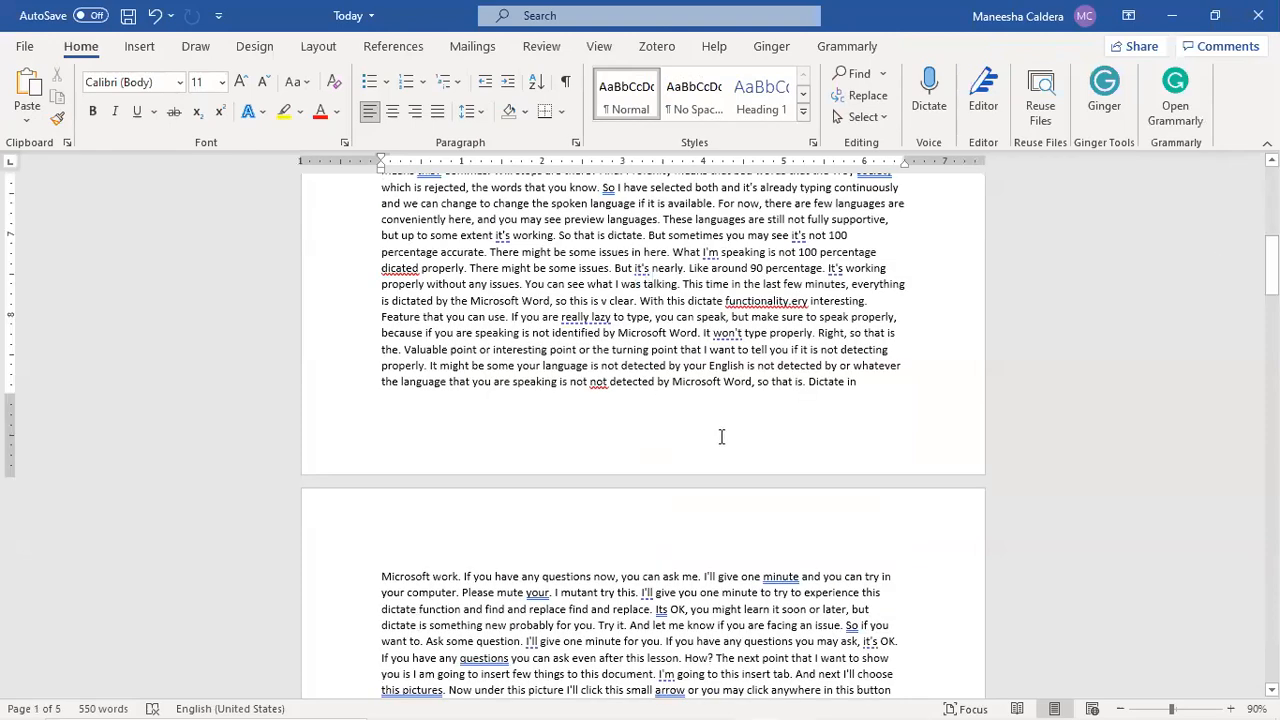
{"action": "key", "text": "ctrl+z"}
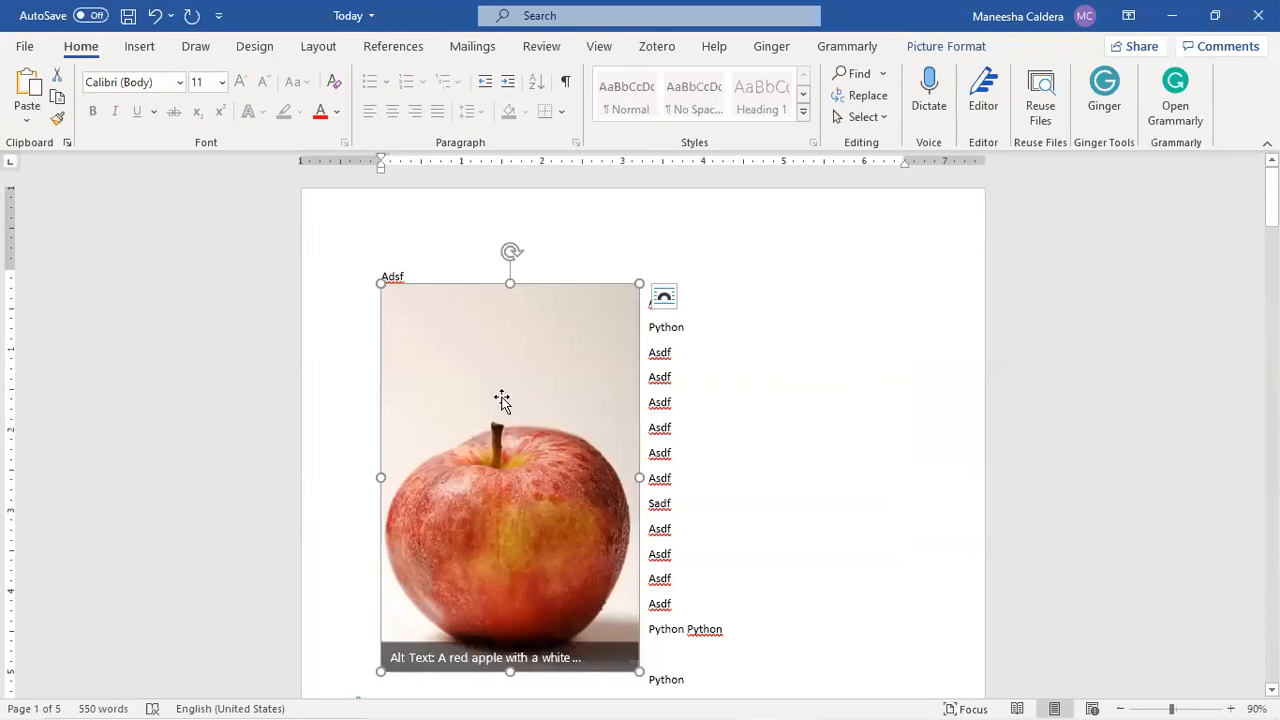
Change the text wrapping of the red apple picture on page 1 to Through.
{"action": "left_click", "coordinate": [670, 304]}
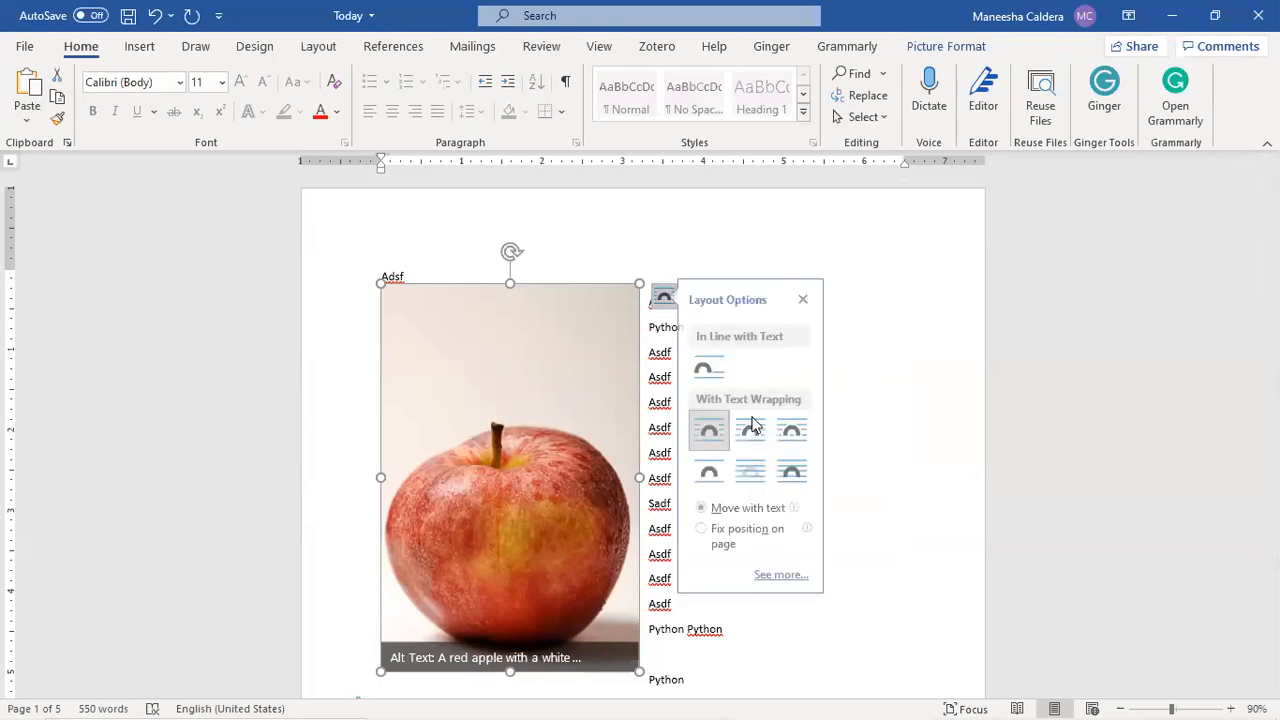
{"action": "left_click", "coordinate": [801, 432]}
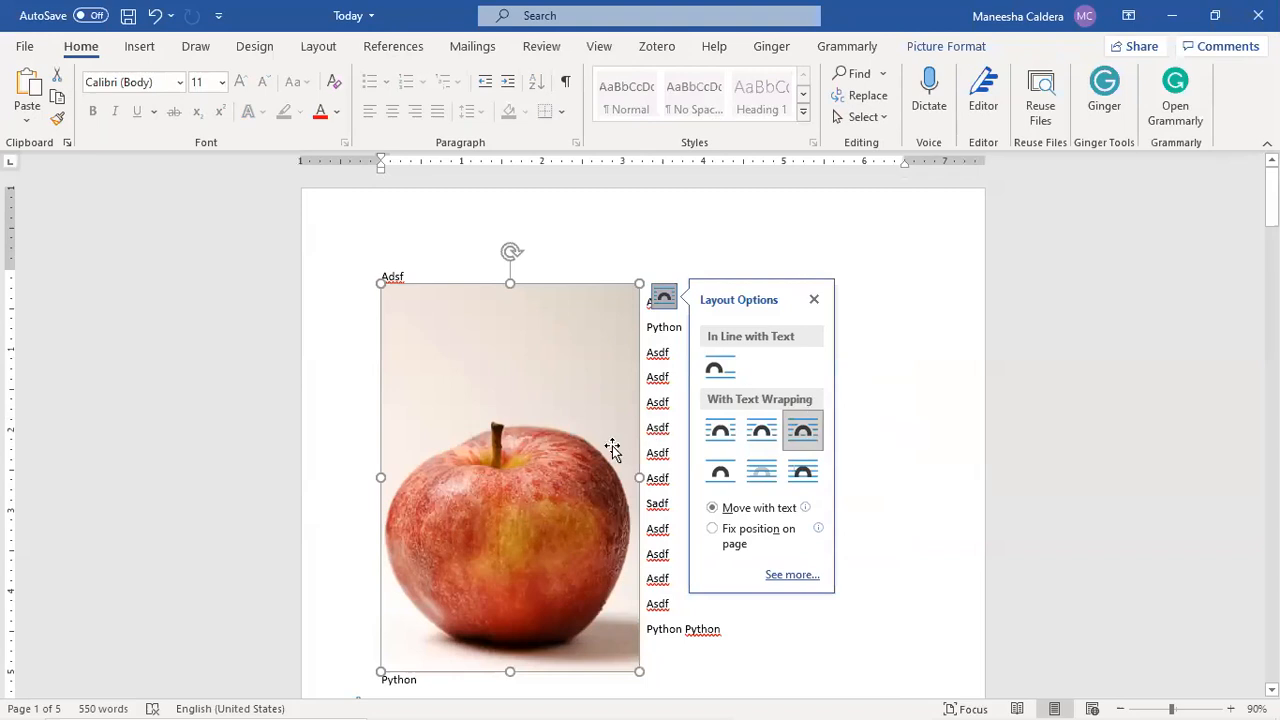
{"action": "left_click", "coordinate": [1140, 323]}
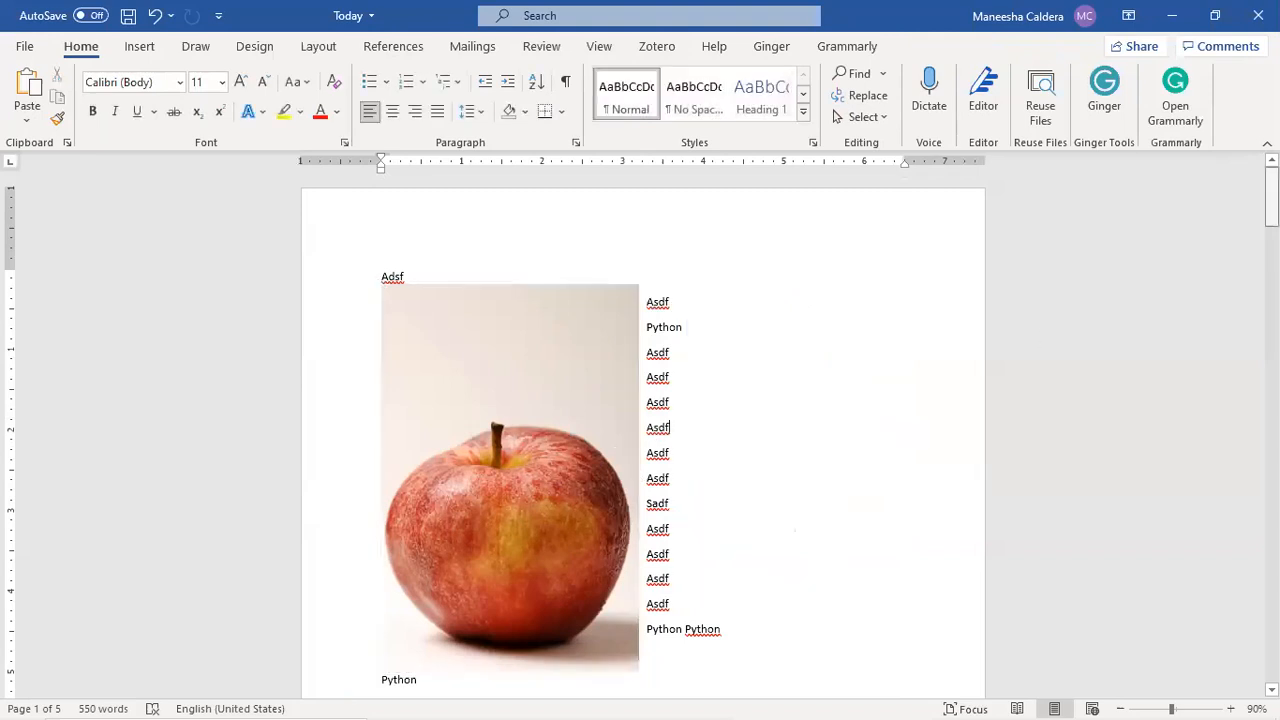
Move the red apple picture down into the middle of the dictated paragraph on page 1, with text on both sides.
{"action": "scroll", "coordinate": [540, 223], "scroll_direction": "down", "scroll_amount": 5}
{"action": "left_click_drag", "start_coordinate": [543, 306], "coordinate": [646, 580]}
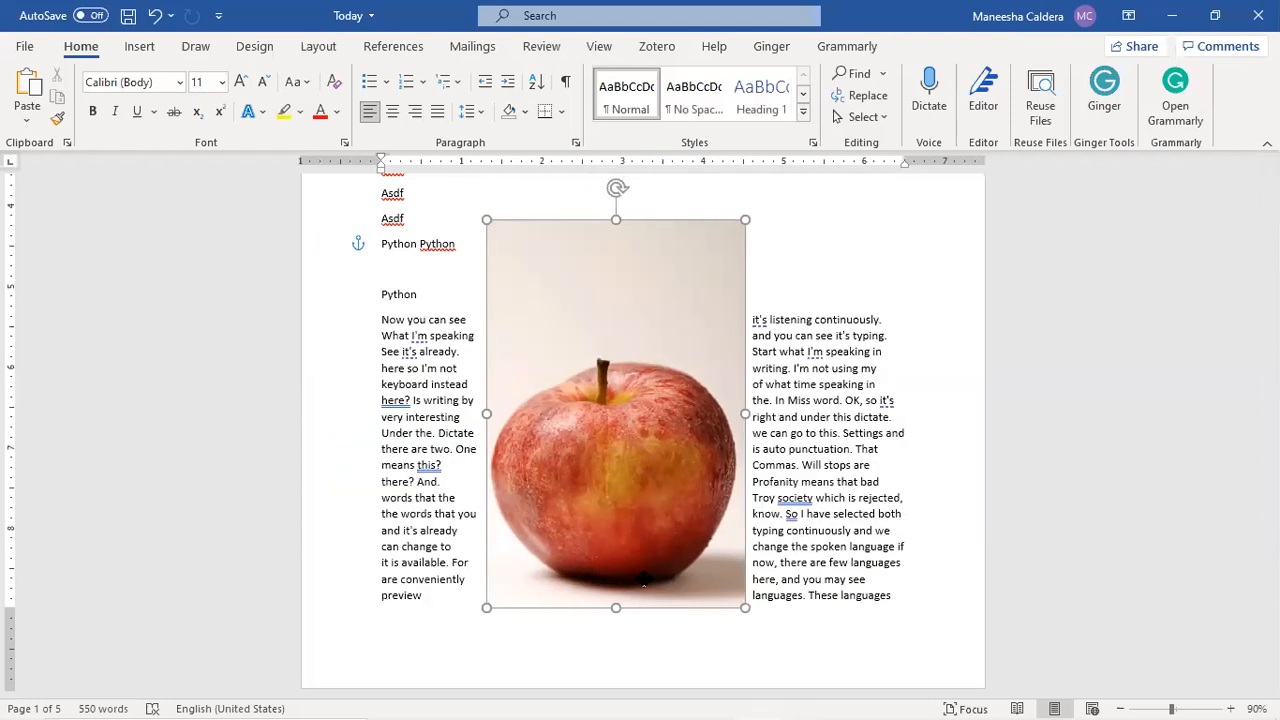
{"action": "left_click", "coordinate": [768, 626]}
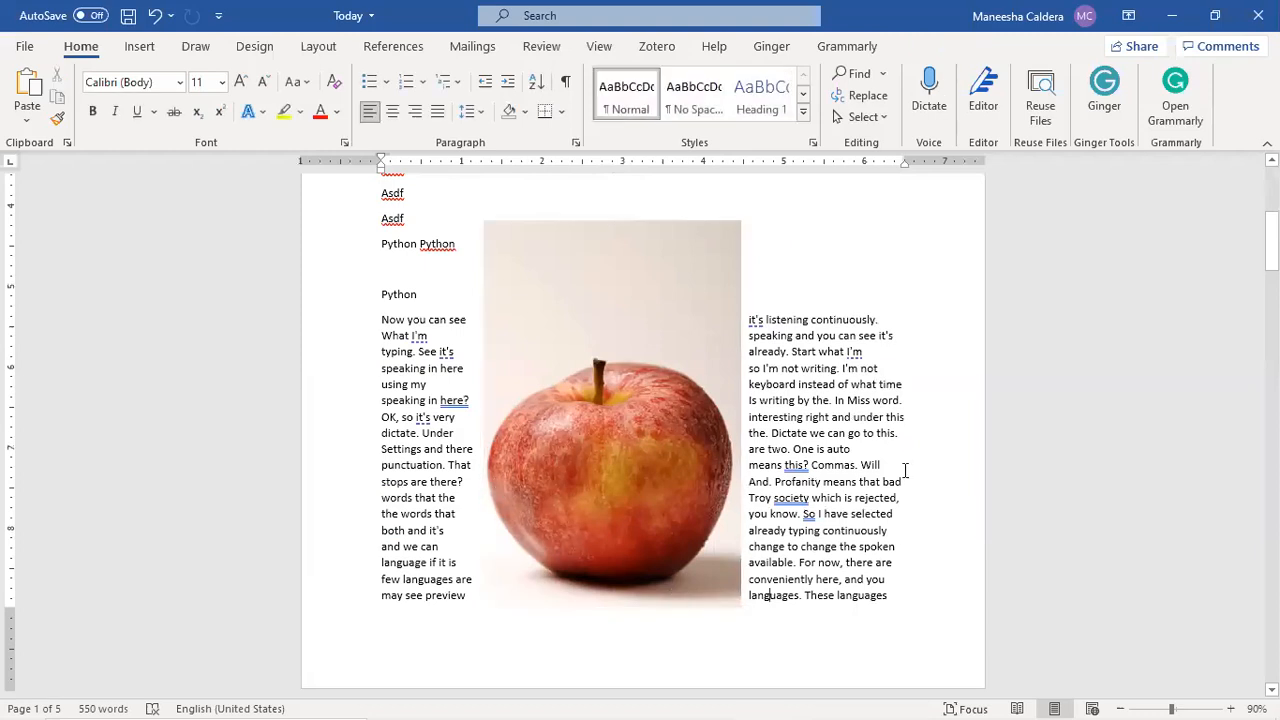
Set the text wrapping of the red apple picture on page 1 to In Front of Text.
{"action": "left_click", "coordinate": [633, 451]}
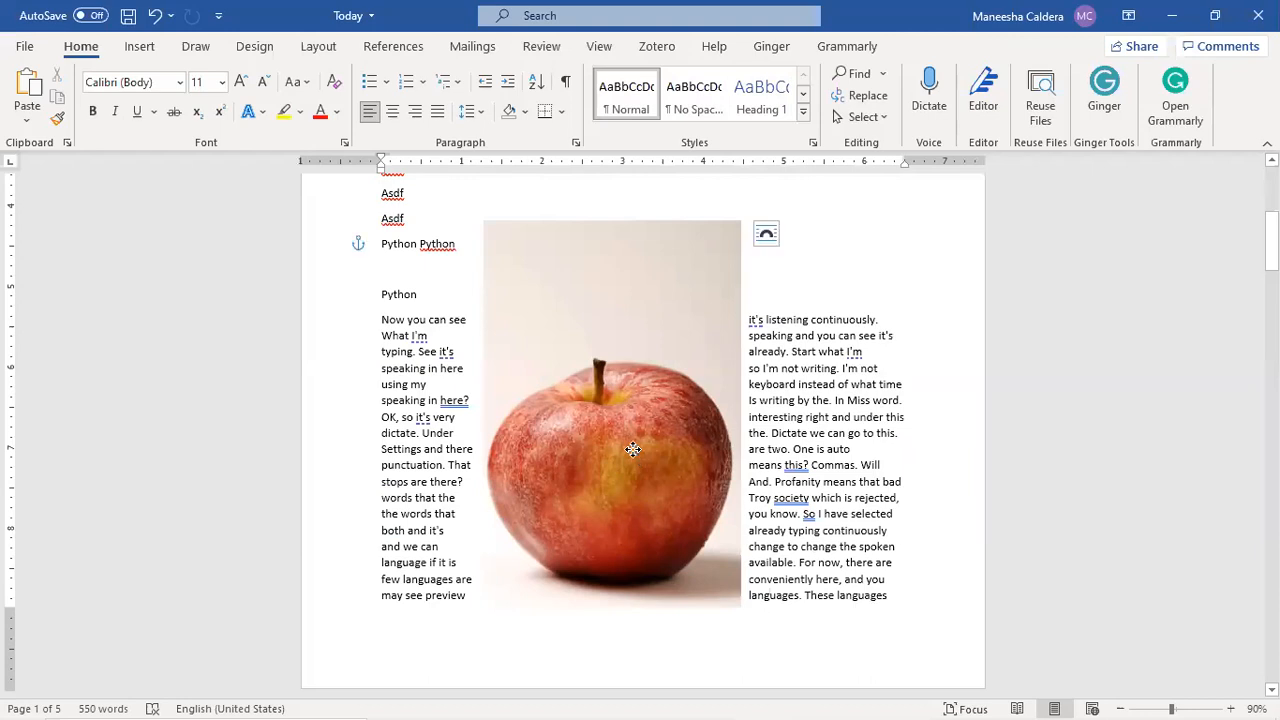
{"action": "right_click", "coordinate": [766, 245]}
{"action": "left_click", "coordinate": [767, 235]}
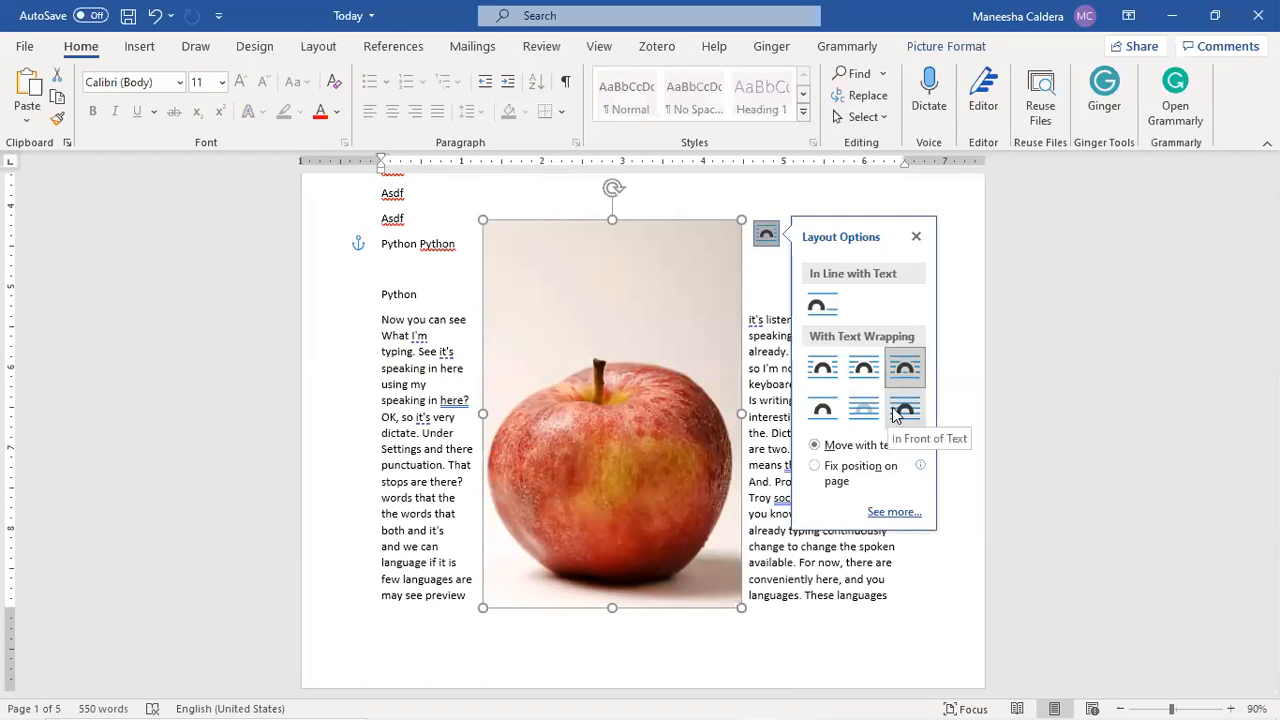
{"action": "left_click", "coordinate": [896, 416]}
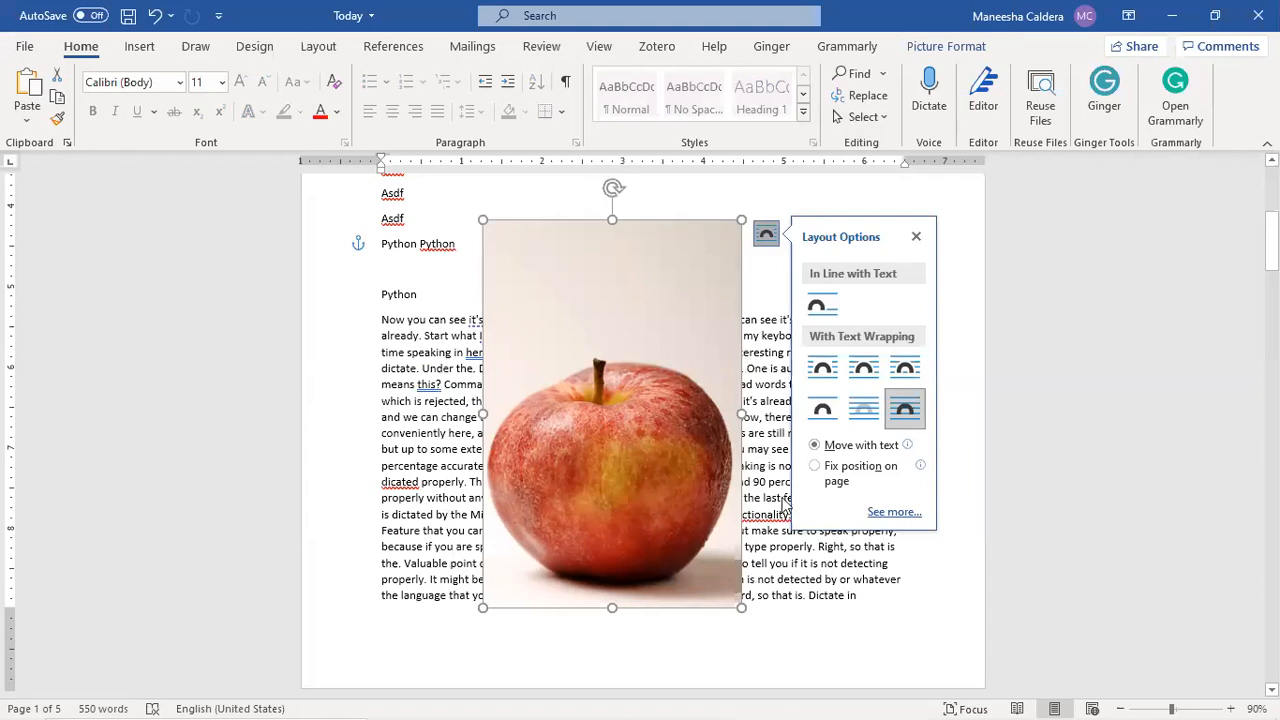
Switch the red apple picture to Tight text wrapping and shift it slightly to the right within the dictated paragraph.
{"action": "left_click", "coordinate": [866, 372]}
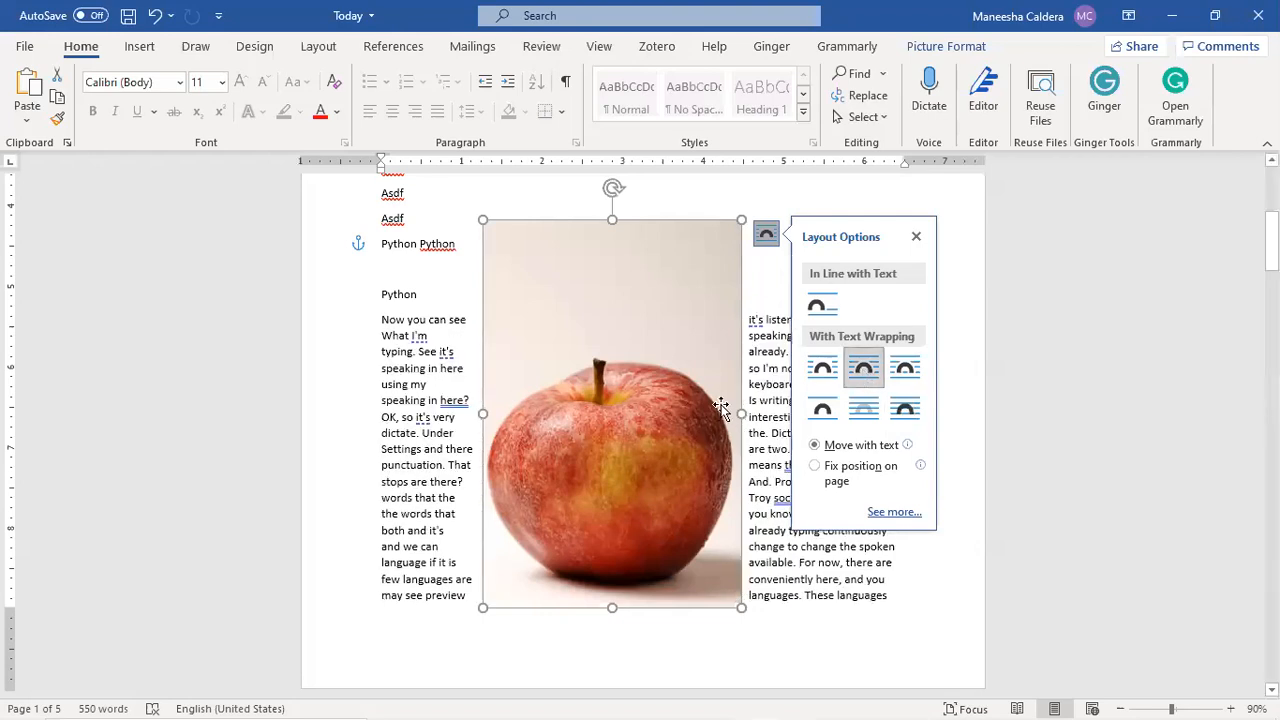
{"action": "left_click_drag", "start_coordinate": [644, 395], "coordinate": [653, 468]}
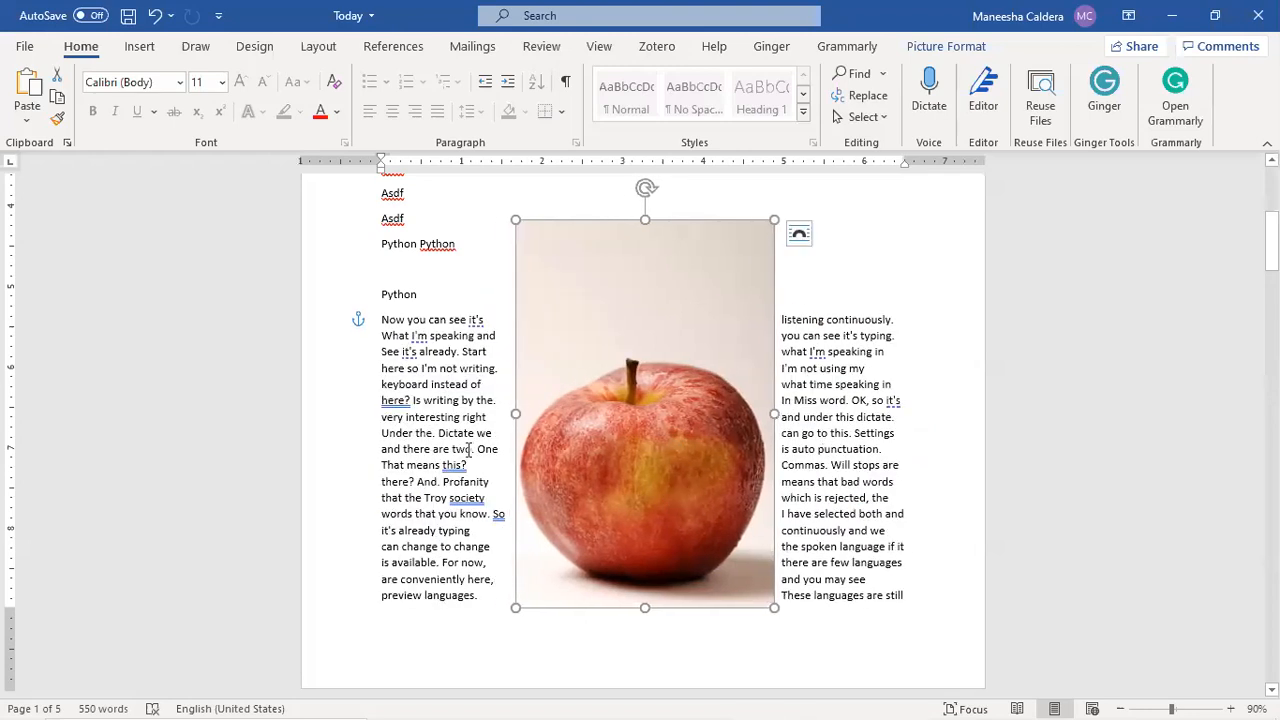
Alternate the red apple picture's text wrapping between Square and Tight to compare them, ending on Square.
{"action": "left_click", "coordinate": [799, 233]}
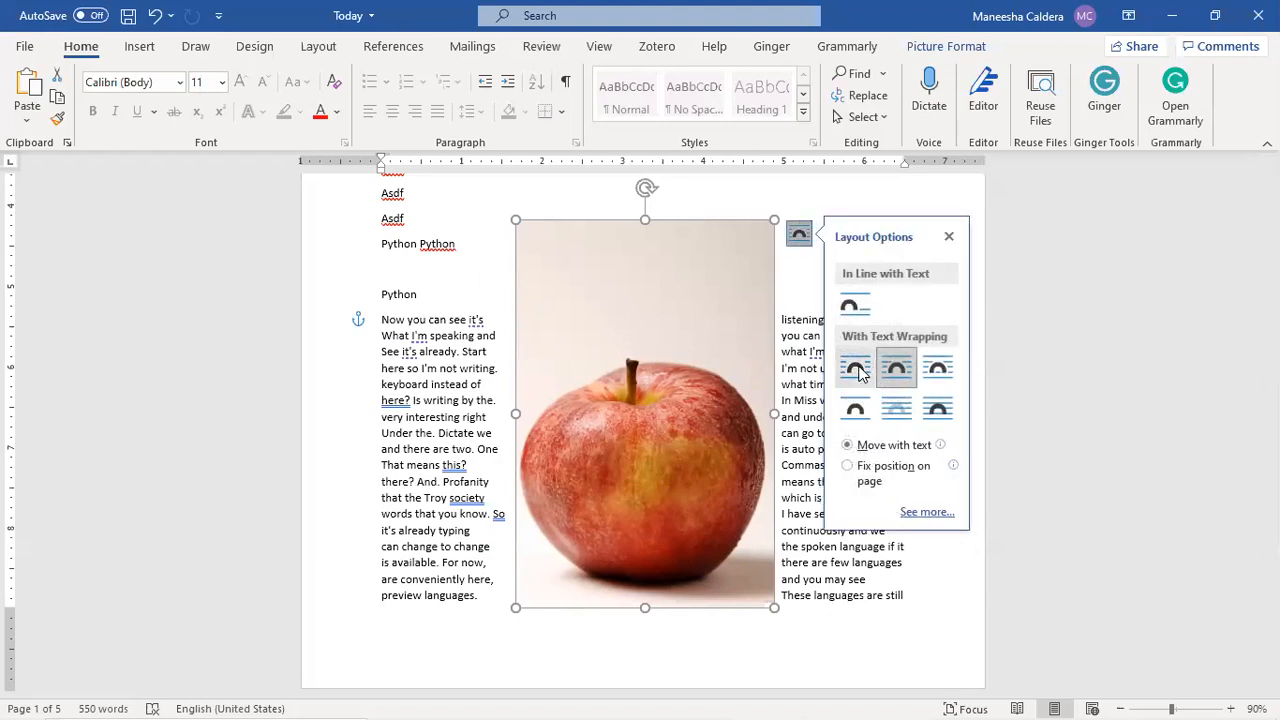
{"action": "left_click", "coordinate": [856, 370]}
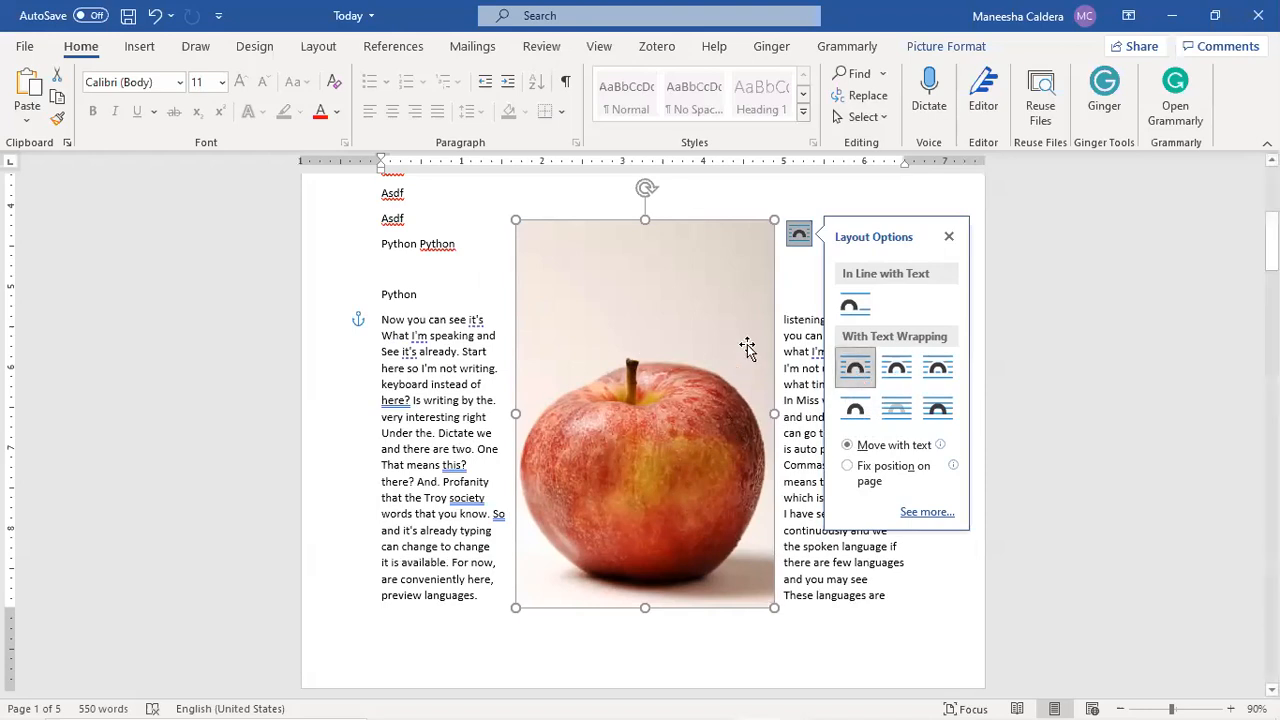
{"action": "left_click", "coordinate": [896, 370]}
{"action": "left_click", "coordinate": [860, 373]}
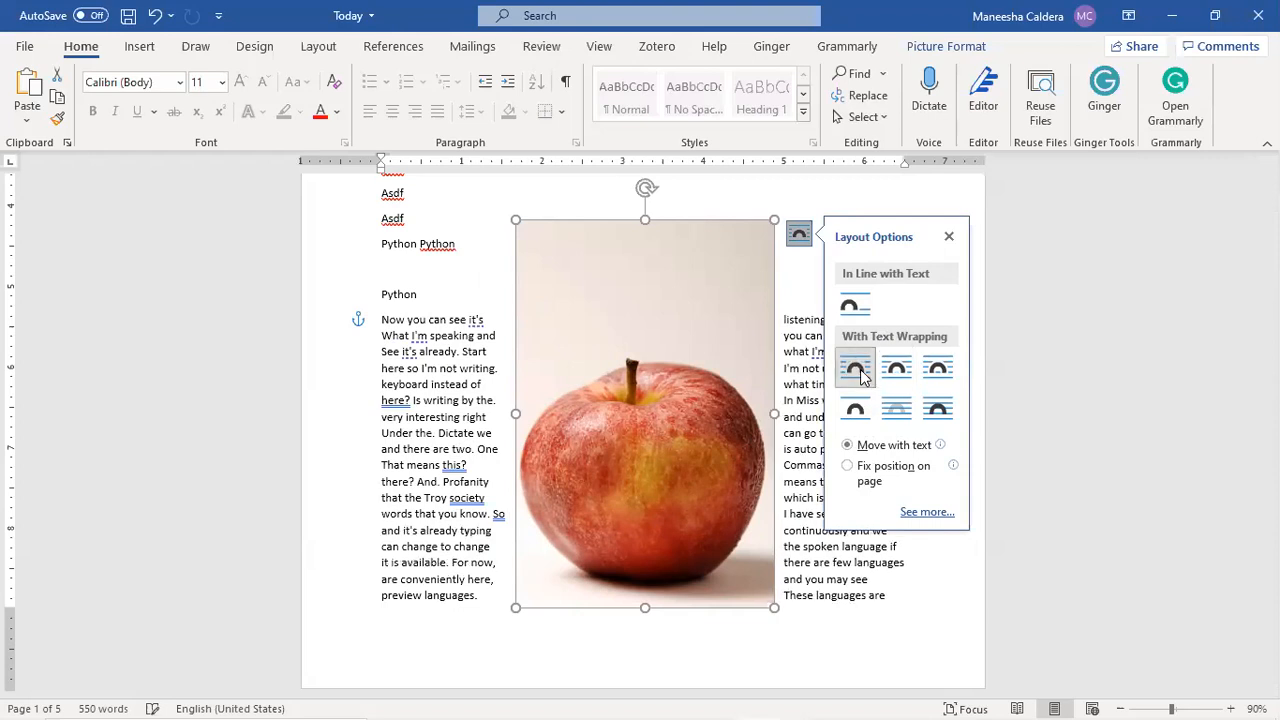
{"action": "left_click", "coordinate": [893, 372]}
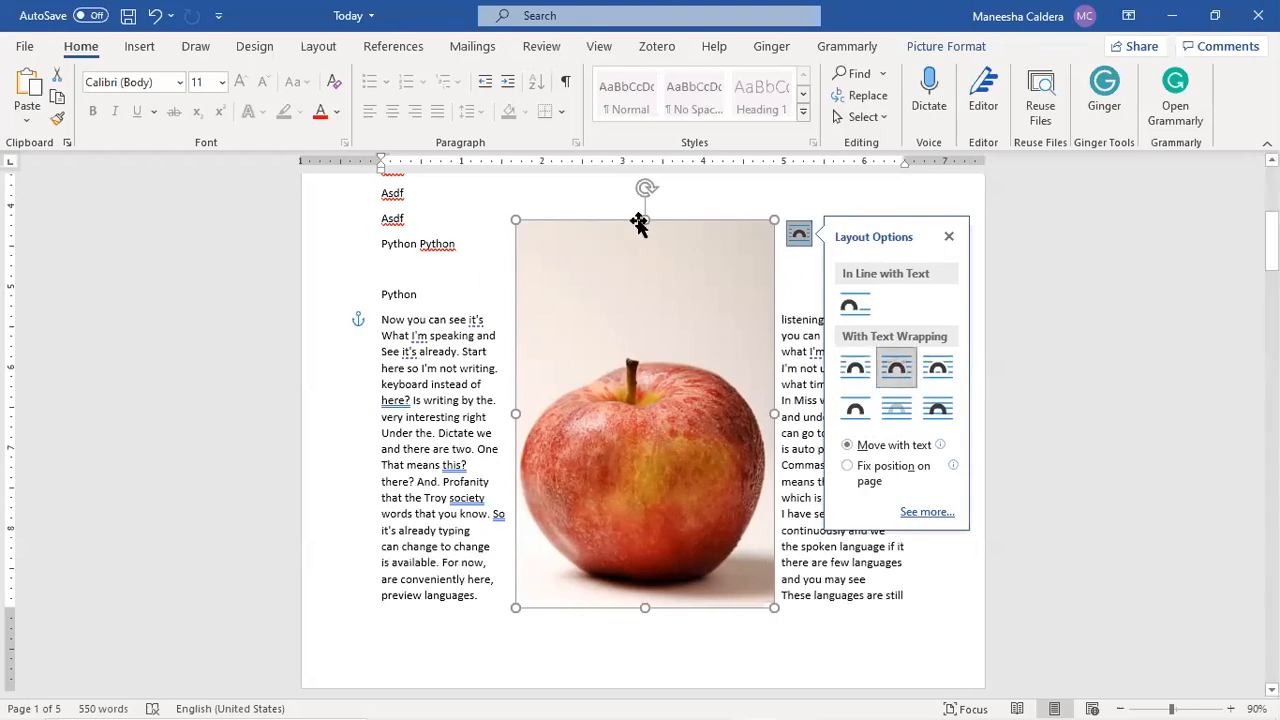
{"action": "left_click", "coordinate": [857, 386]}
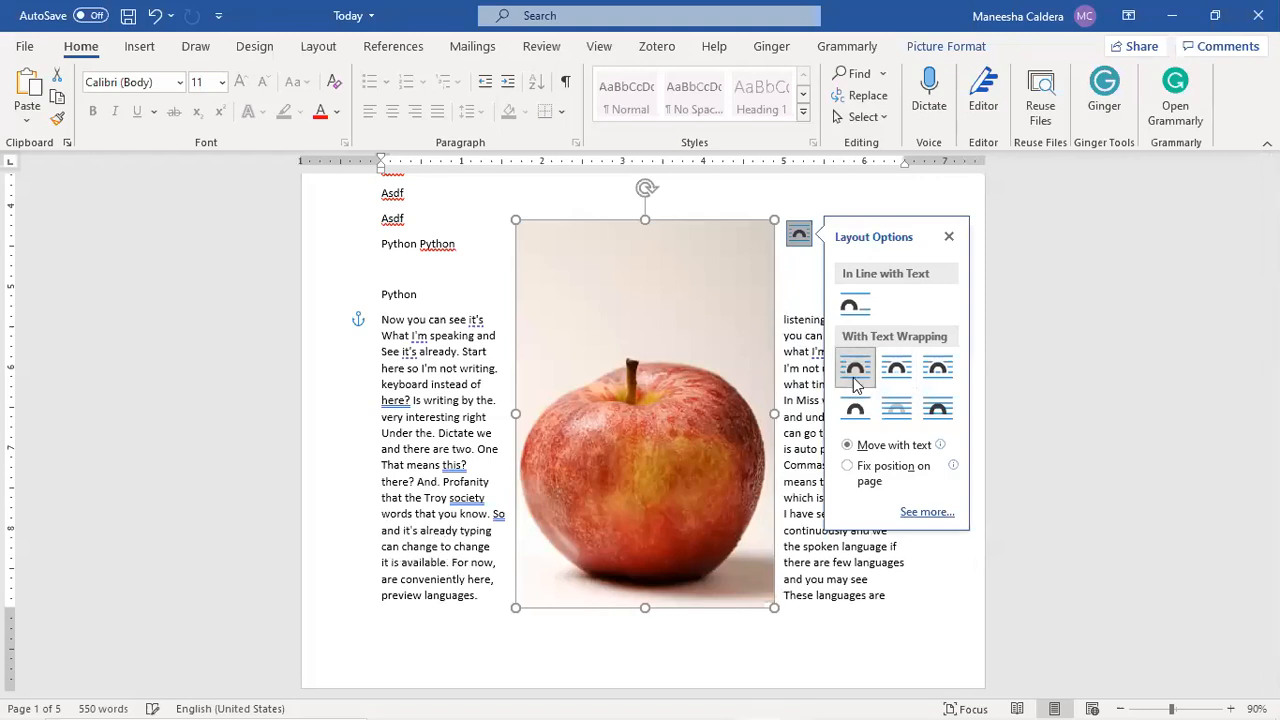
Nudge the red apple picture slightly upward and set its text wrapping to Top and Bottom.
{"action": "mouse_move", "coordinate": [671, 371]}
{"action": "left_mouse_down"}
{"action": "mouse_move", "coordinate": [497, 372]}
{"action": "mouse_move", "coordinate": [664, 367]}
{"action": "left_mouse_up"}
{"action": "left_click", "coordinate": [798, 229]}
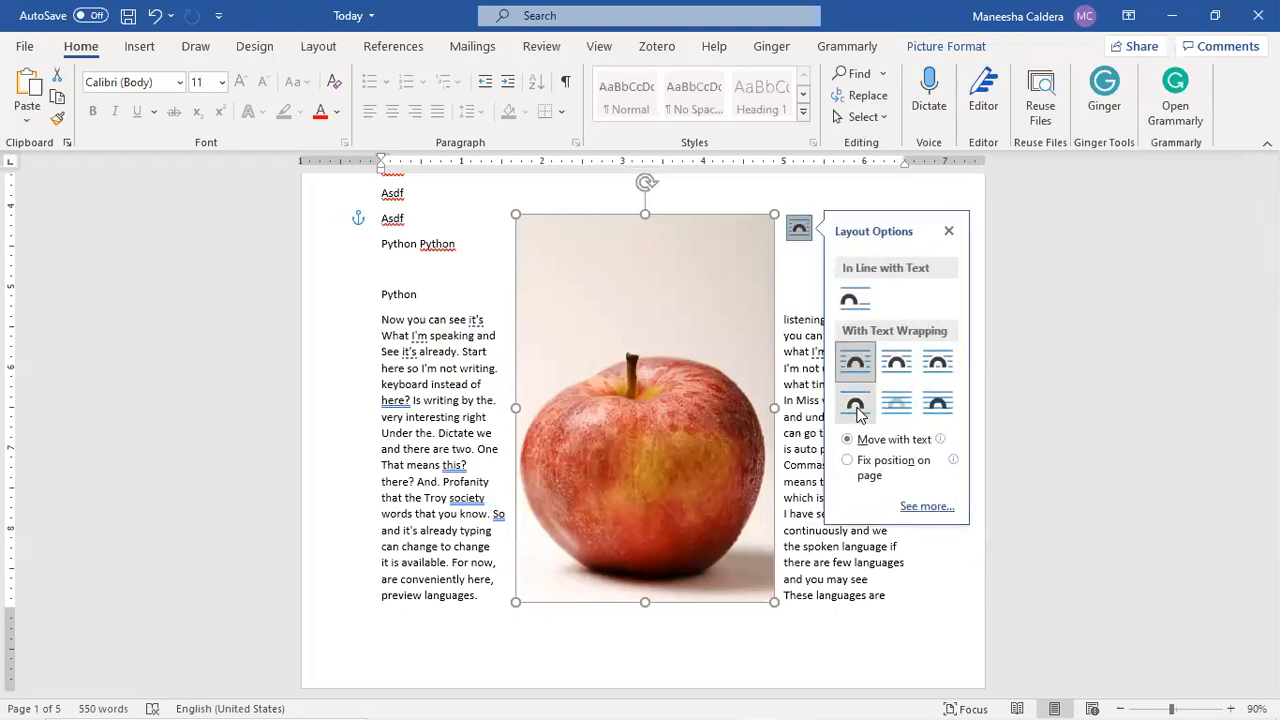
{"action": "left_click", "coordinate": [857, 410]}
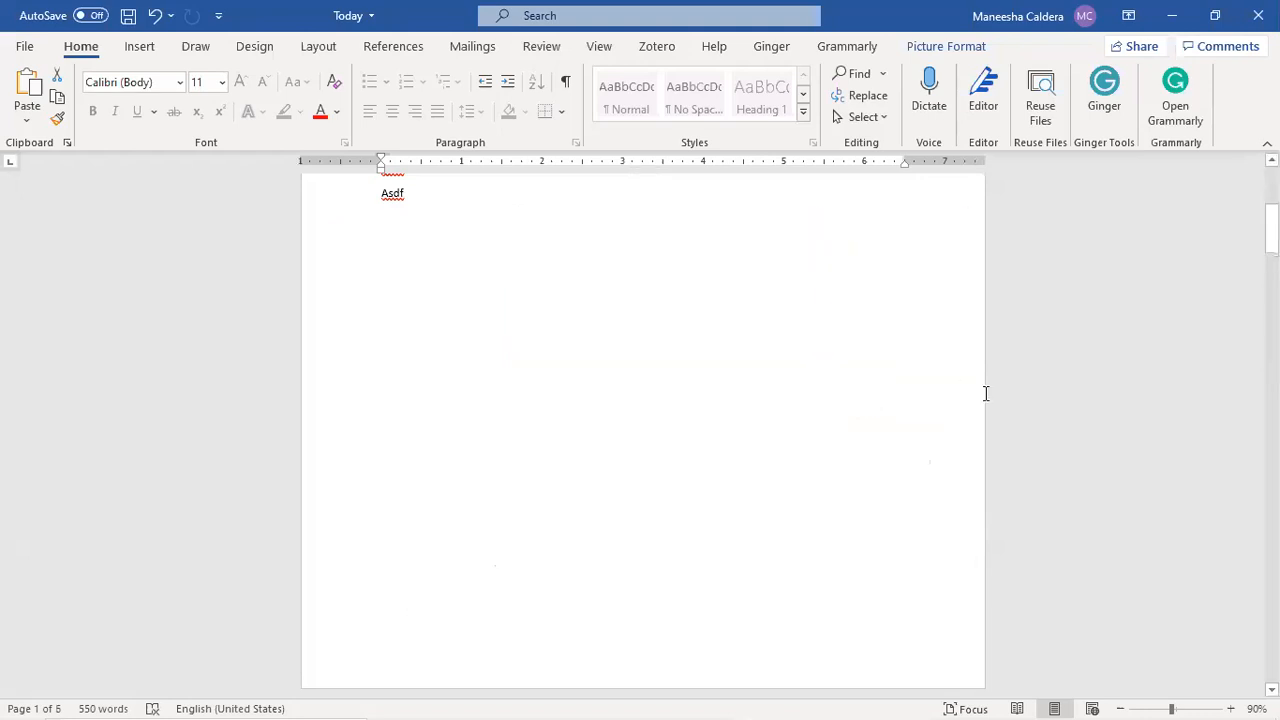
Change the layout of the red apple picture on page 2 to In Line with Text.
{"action": "left_click_drag", "start_coordinate": [1272, 236], "coordinate": [1272, 314]}
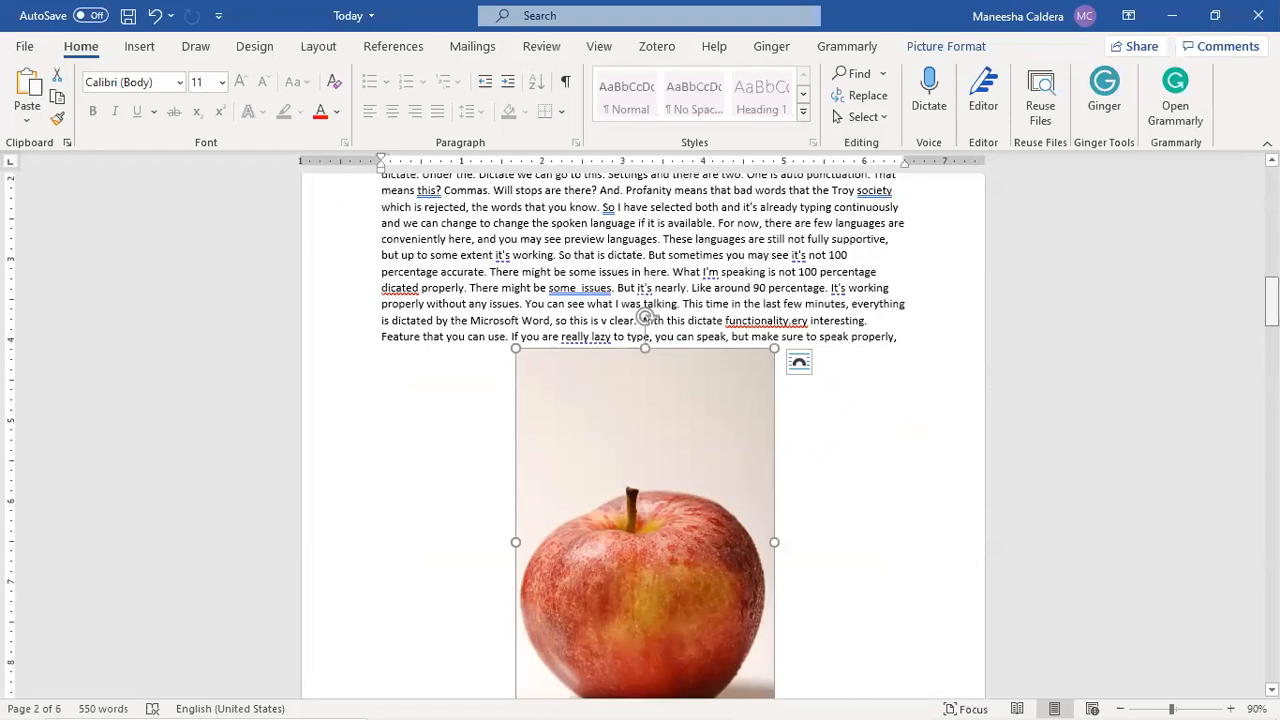
{"action": "scroll", "coordinate": [532, 469], "scroll_direction": "down", "scroll_amount": 8}
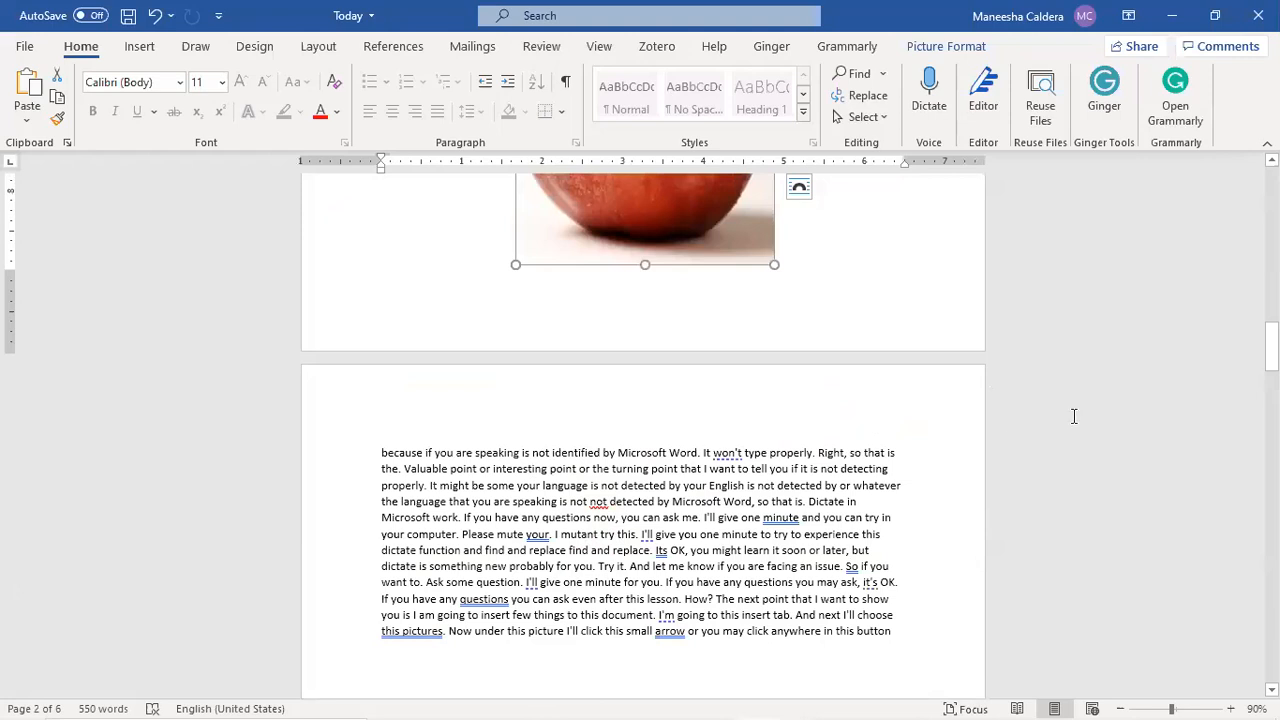
{"action": "scroll", "coordinate": [643, 400], "scroll_direction": "up", "scroll_amount": 6}
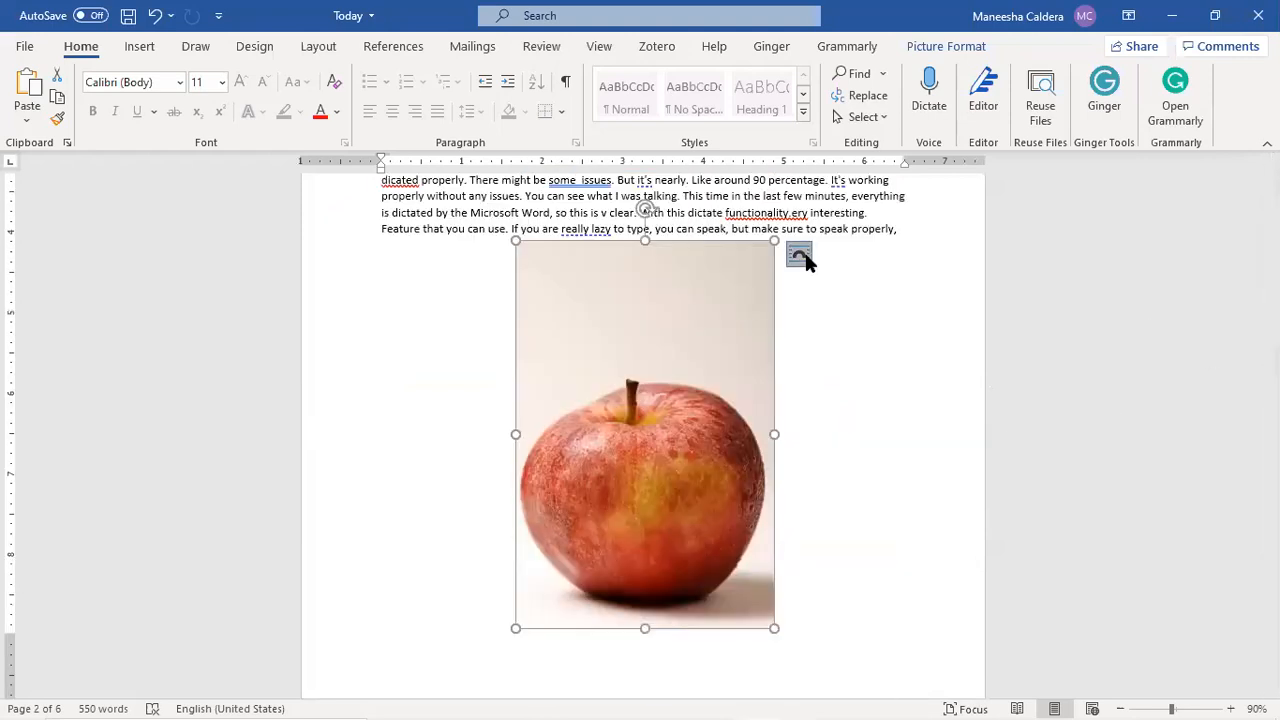
{"action": "left_click", "coordinate": [804, 256]}
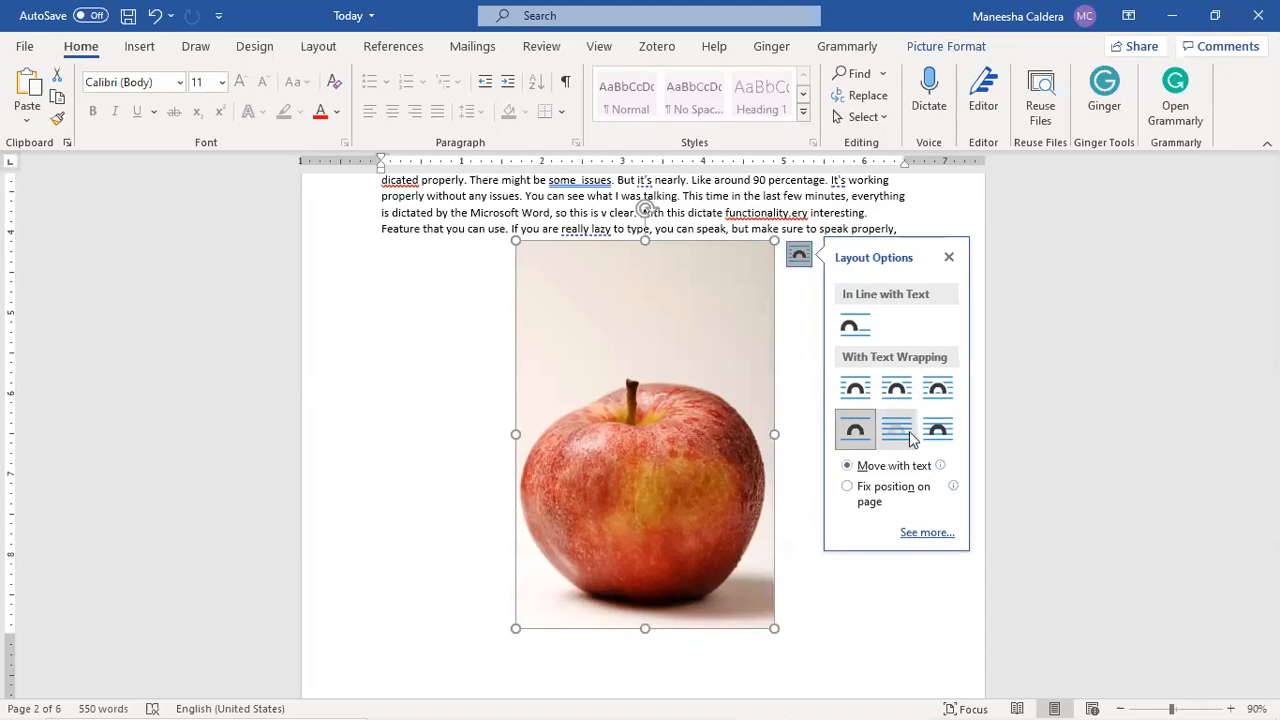
{"action": "left_click", "coordinate": [855, 326]}
{"action": "left_click", "coordinate": [960, 428]}
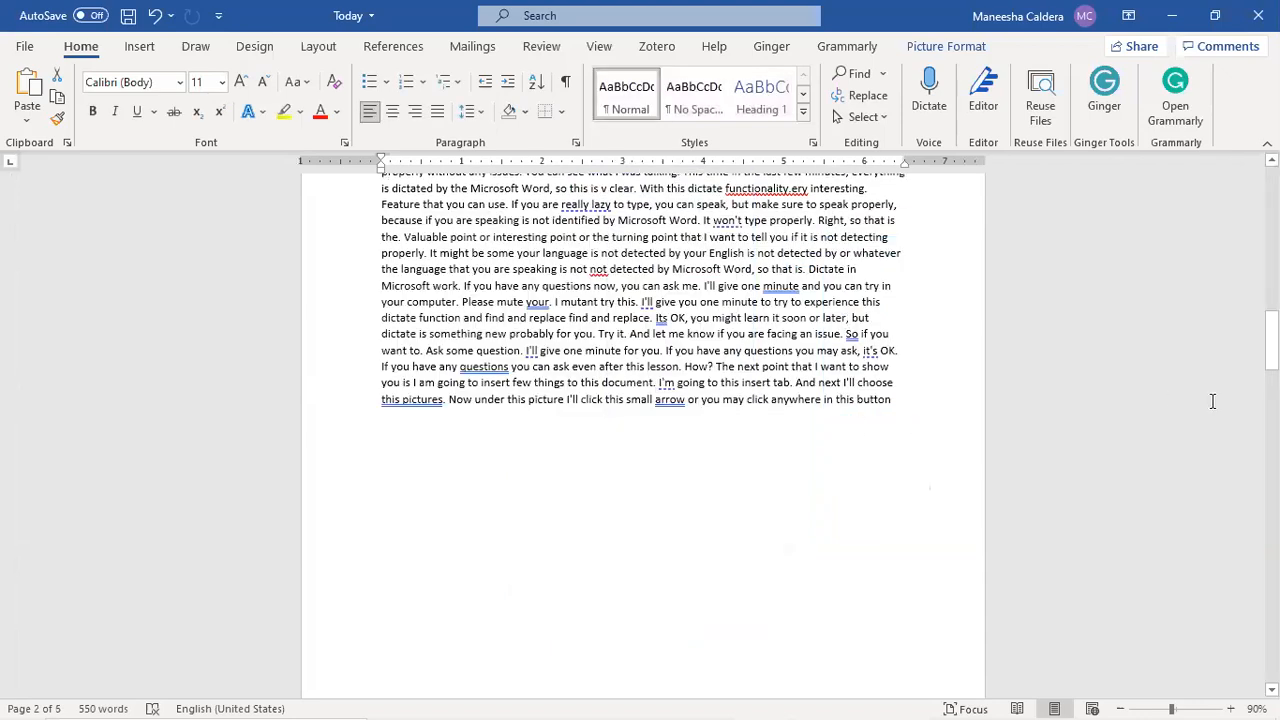
Set the red apple picture on page 1 to Through wrapping, switch it to Behind Text, and deselect it.
{"action": "left_click_drag", "start_coordinate": [1271, 343], "coordinate": [1271, 262]}
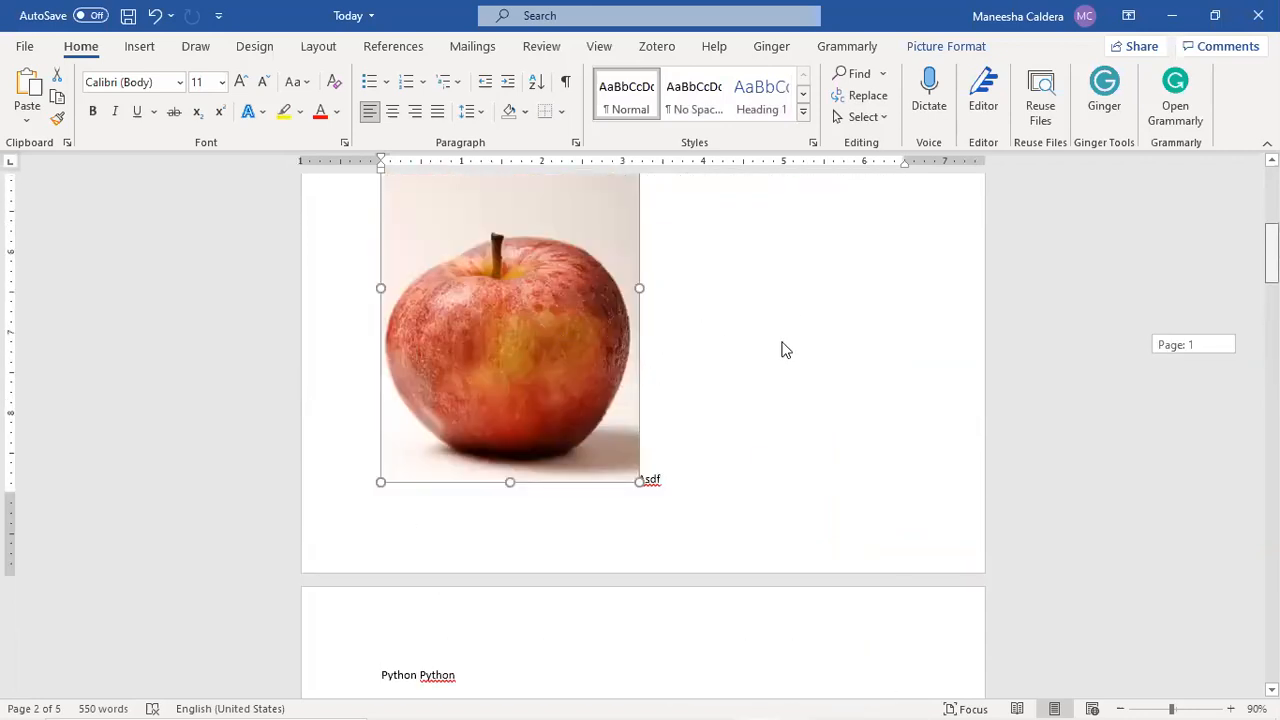
{"action": "scroll", "coordinate": [809, 346], "scroll_direction": "up", "scroll_amount": 2}
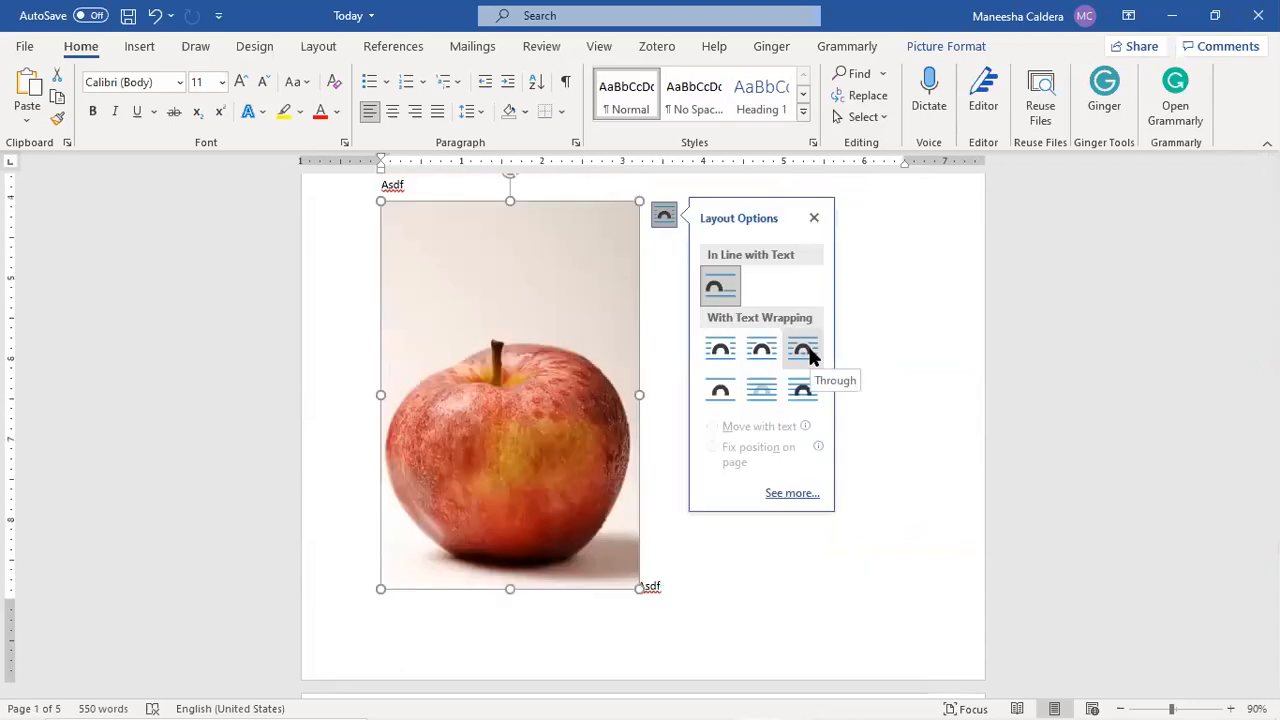
{"action": "left_click", "coordinate": [808, 352]}
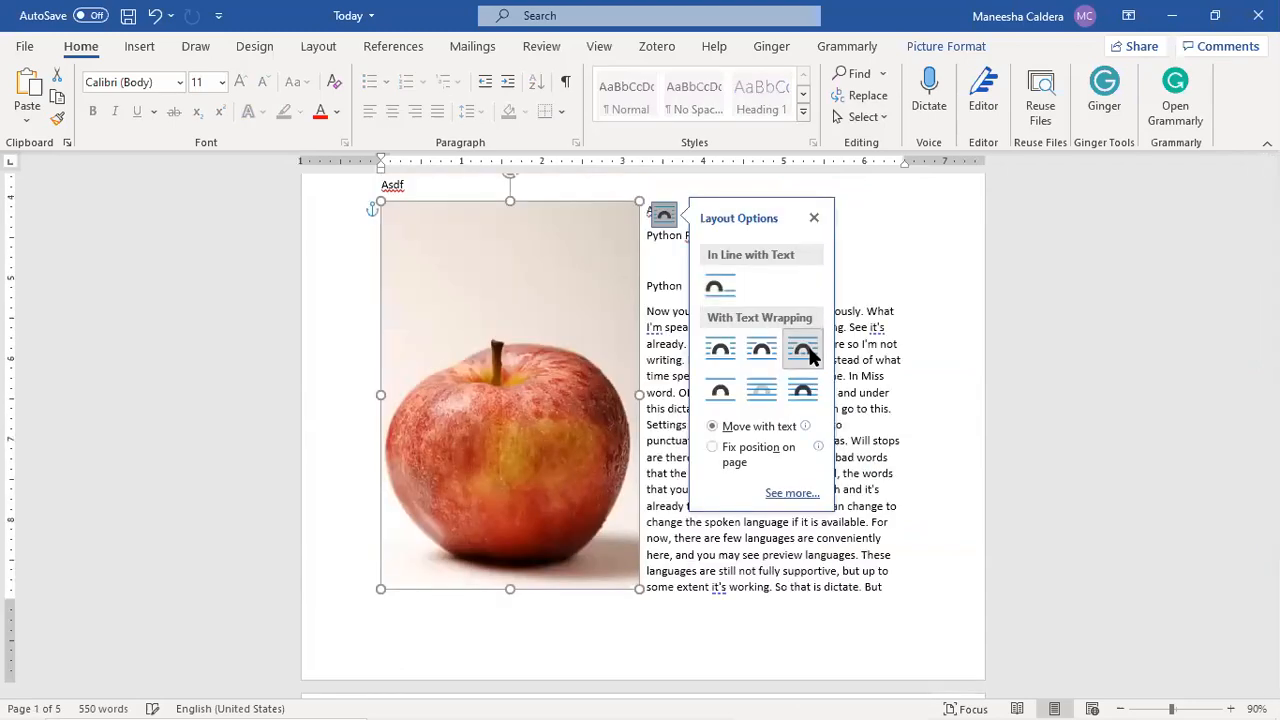
{"action": "left_click", "coordinate": [759, 392]}
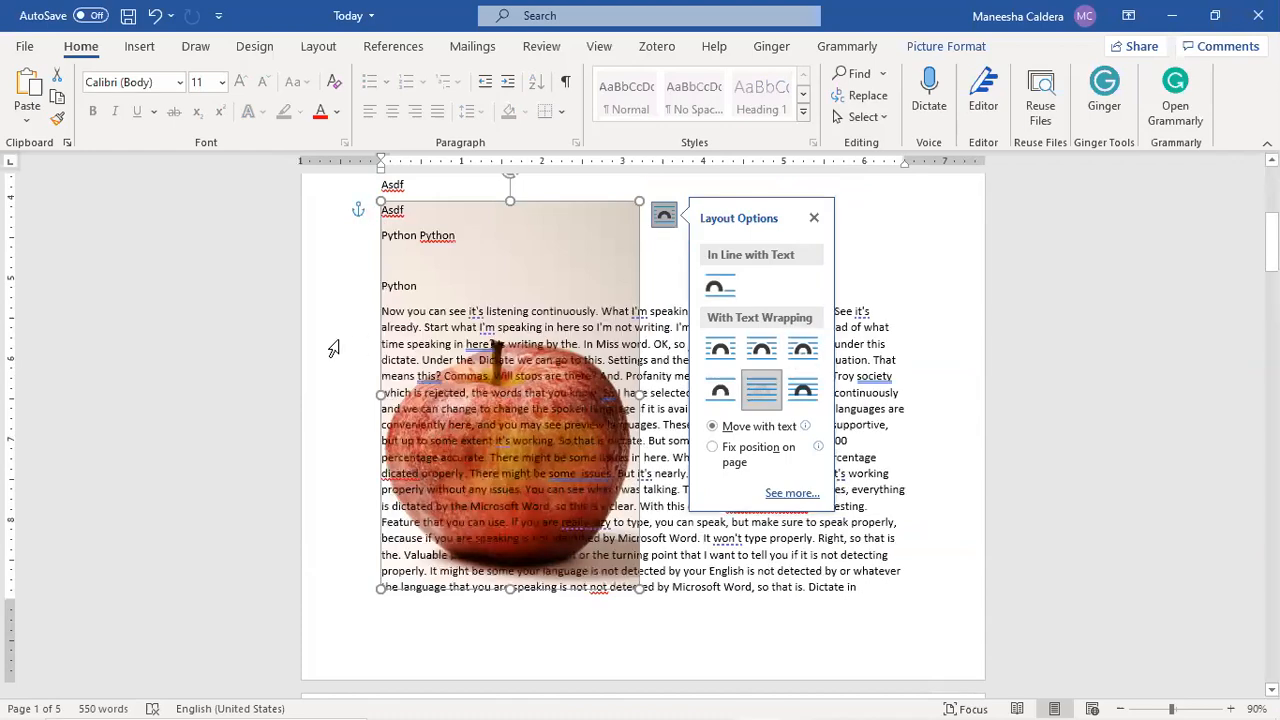
{"action": "left_click", "coordinate": [333, 348]}
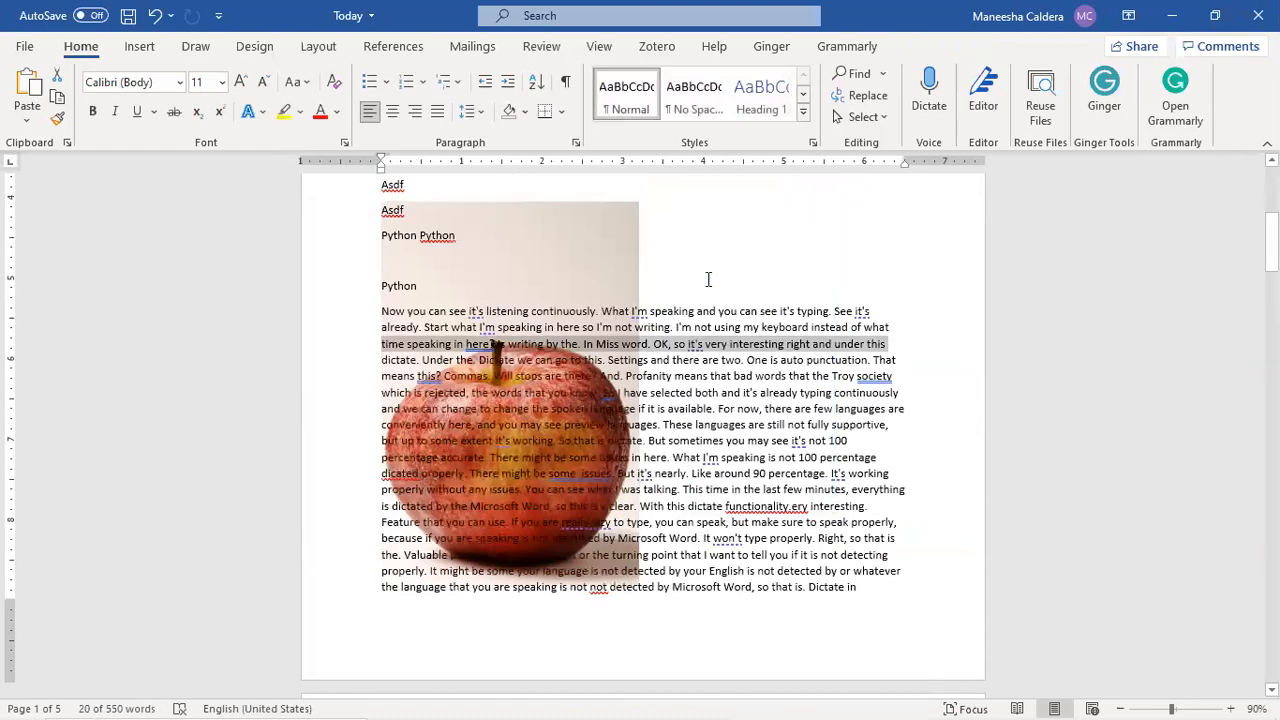
{"action": "left_click", "coordinate": [688, 378]}
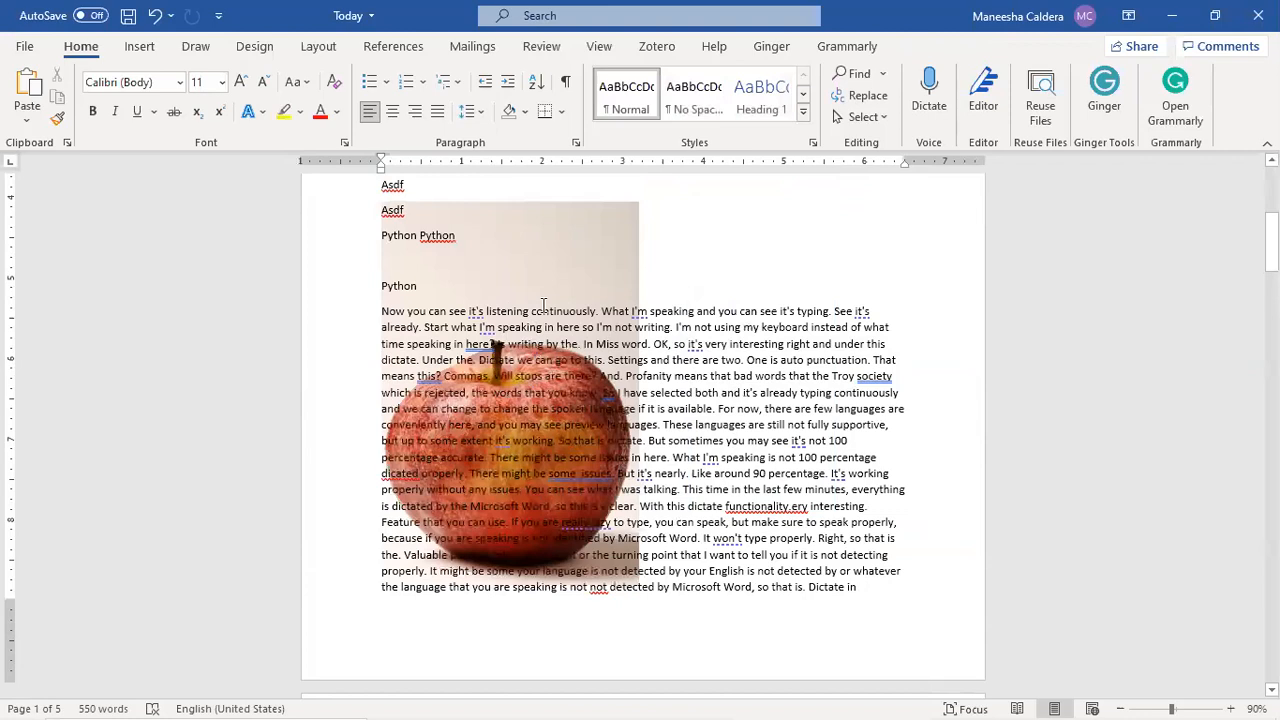
Change the red apple picture's text wrapping from Behind Text to Through.
{"action": "left_click", "coordinate": [667, 215]}
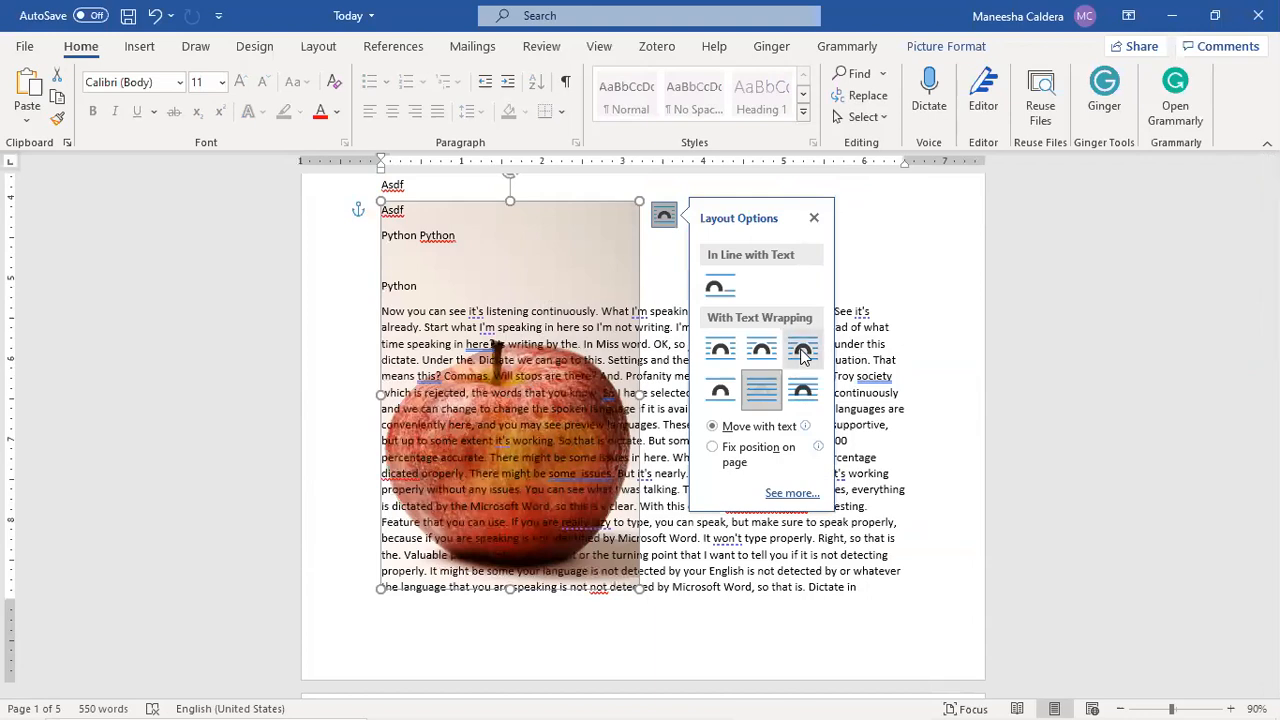
{"action": "left_click", "coordinate": [803, 352]}
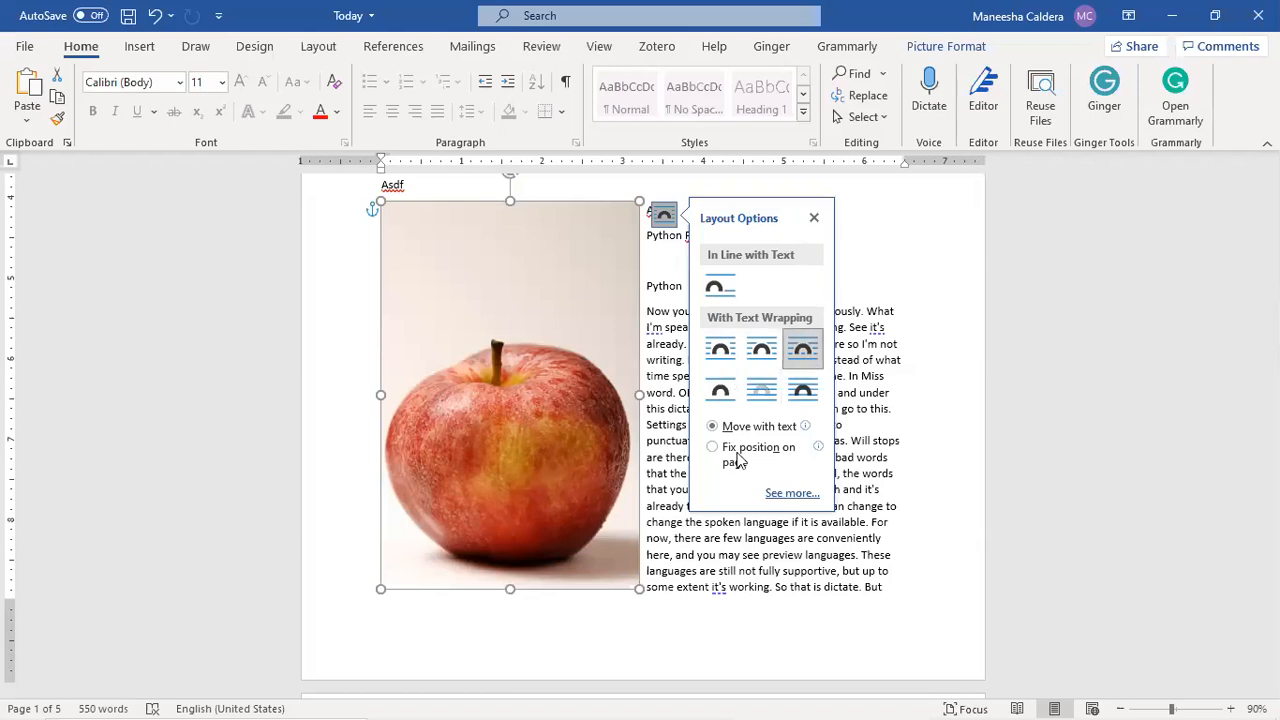
{"action": "left_click", "coordinate": [873, 296]}
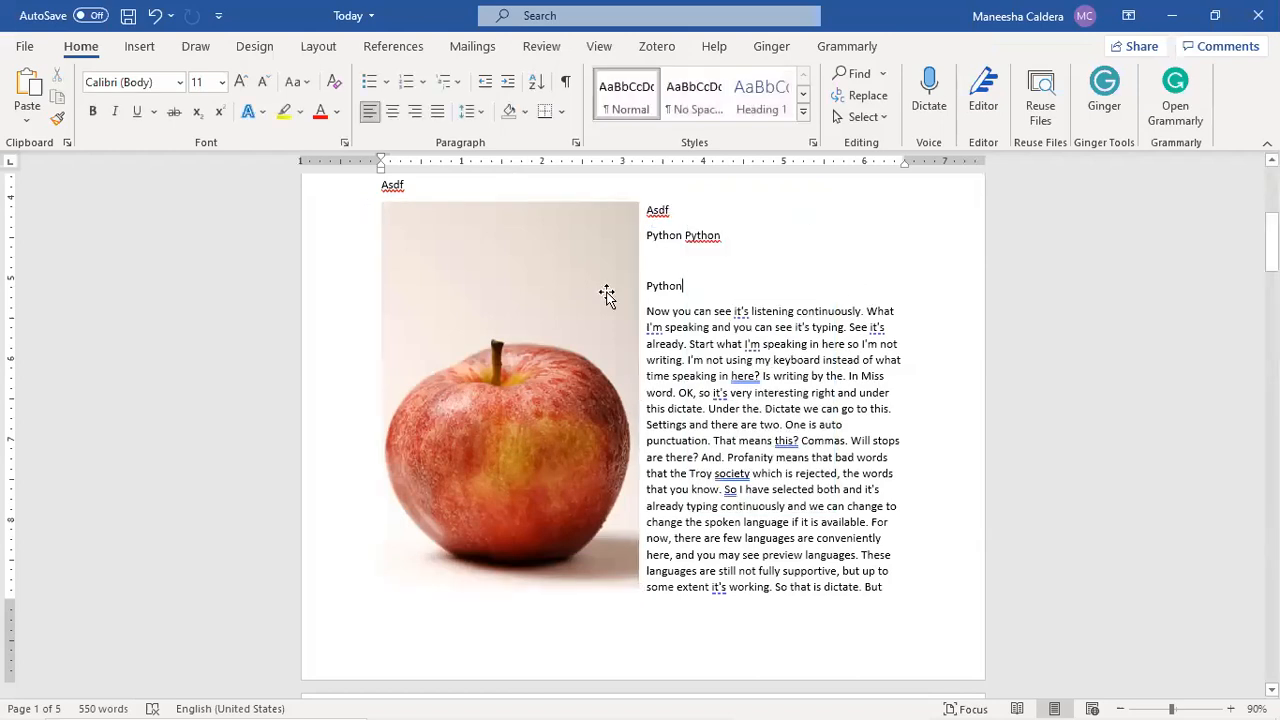
Review the red apple picture's layout options and move it into the middle of the dictated paragraph, with text on both sides.
{"action": "left_click", "coordinate": [518, 316]}
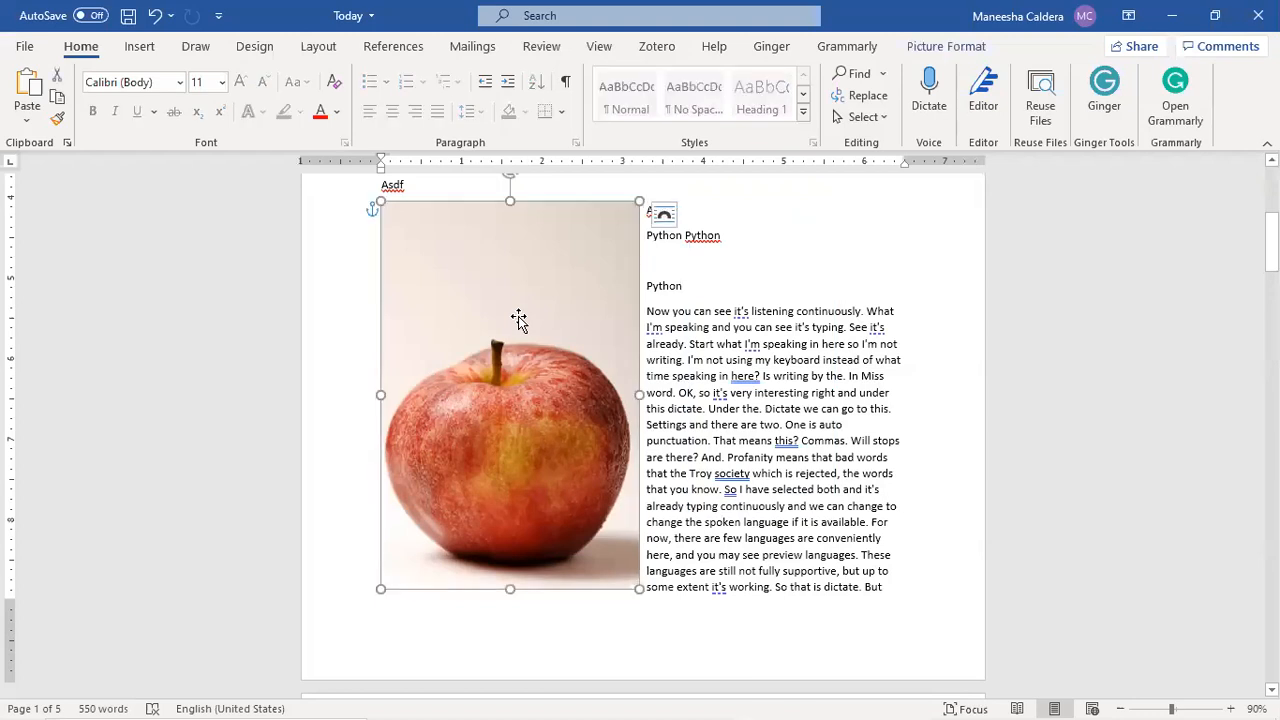
{"action": "left_click", "coordinate": [660, 220]}
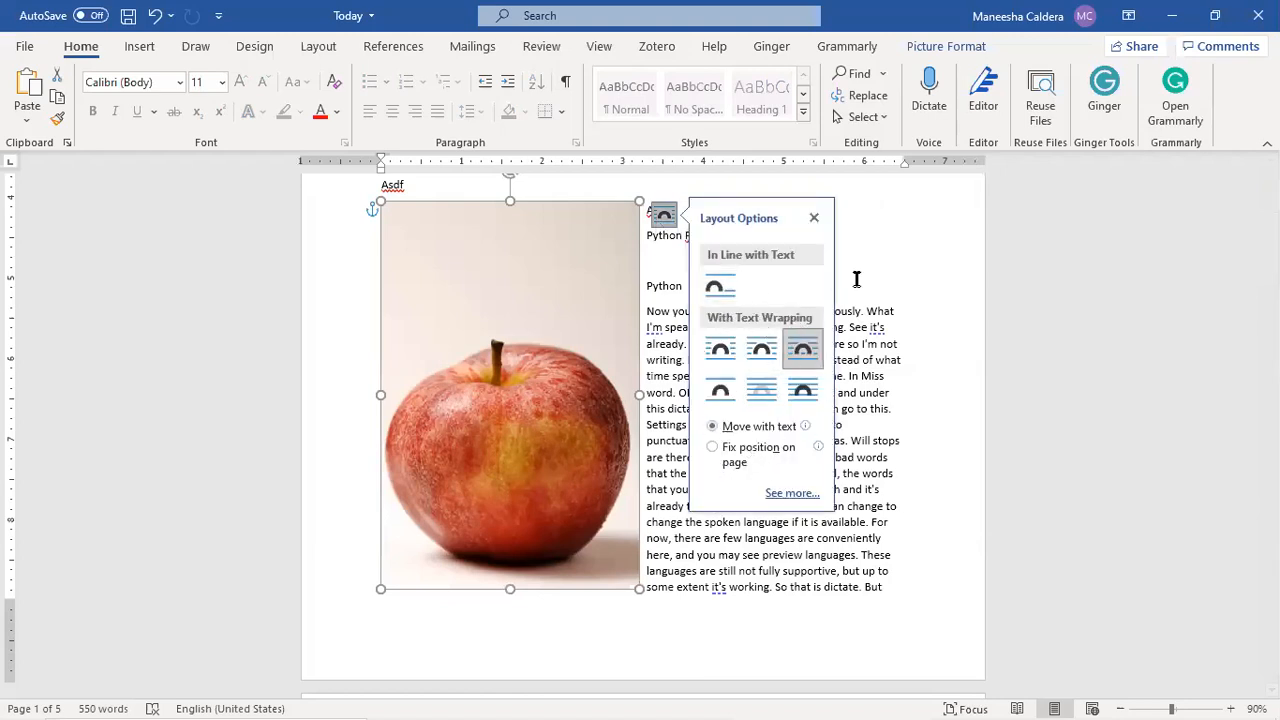
{"action": "left_click", "coordinate": [892, 279]}
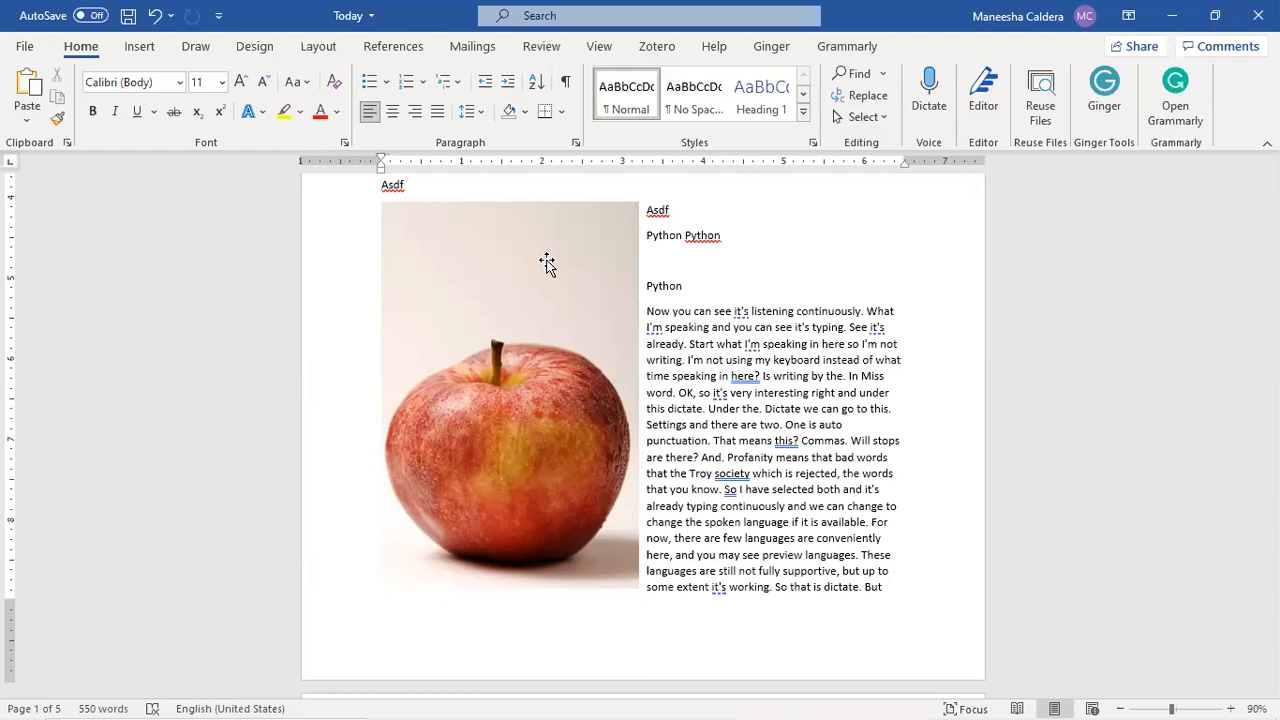
{"action": "left_click_drag", "start_coordinate": [546, 263], "coordinate": [677, 307]}
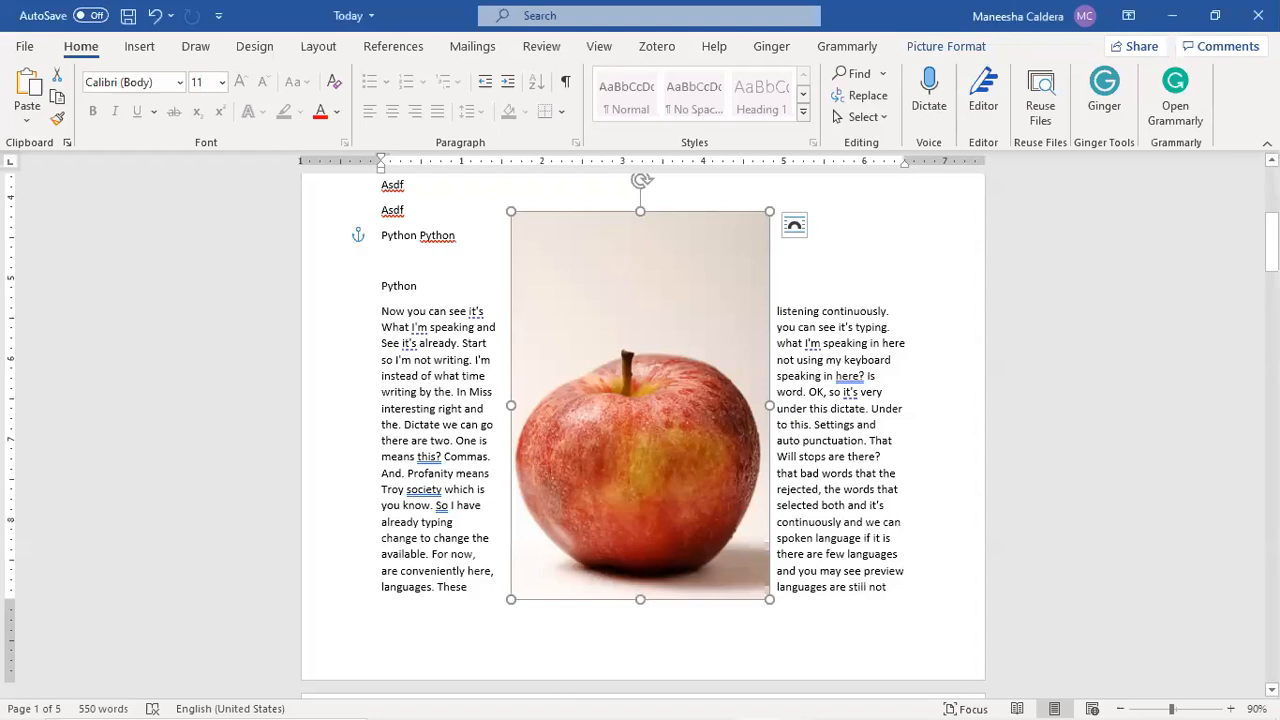
Select the red apple picture on page 1 and bring up its picture formatting options.
{"action": "mouse_move", "coordinate": [1271, 242]}
{"action": "left_mouse_down"}
{"action": "mouse_move", "coordinate": [1271, 318]}
{"action": "mouse_move", "coordinate": [1271, 257]}
{"action": "left_mouse_up"}
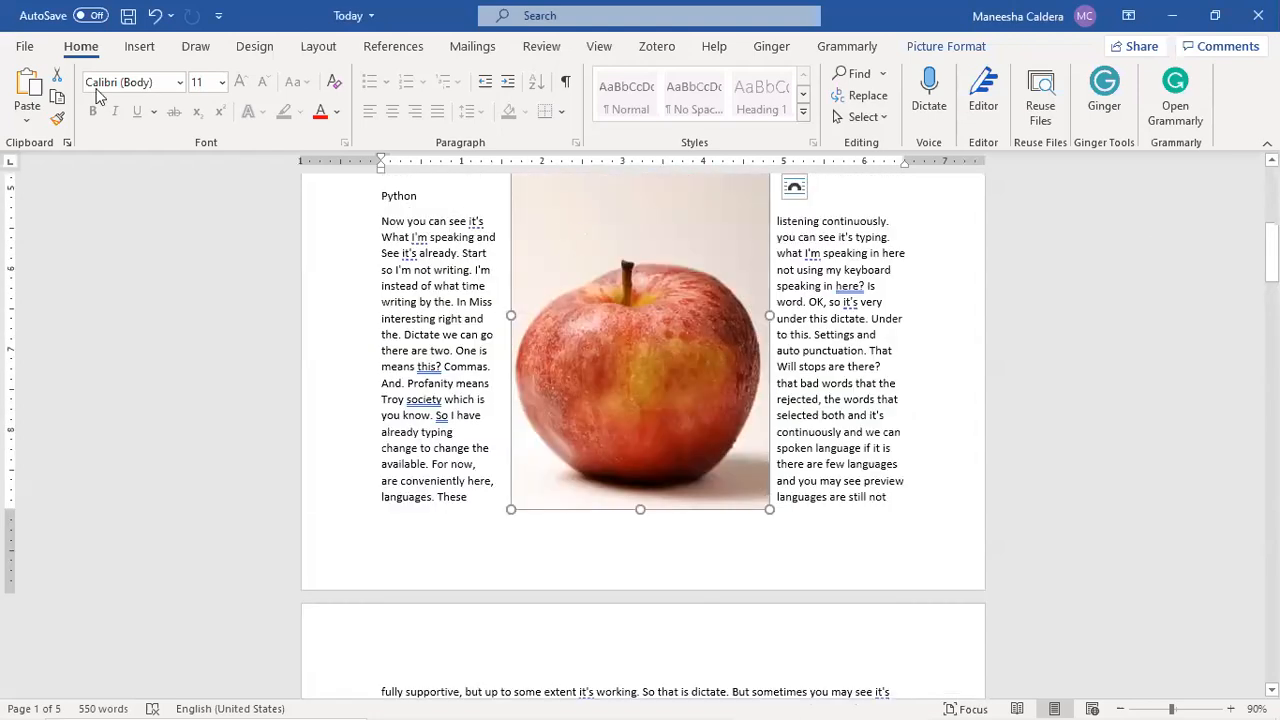
{"action": "left_click", "coordinate": [139, 50]}
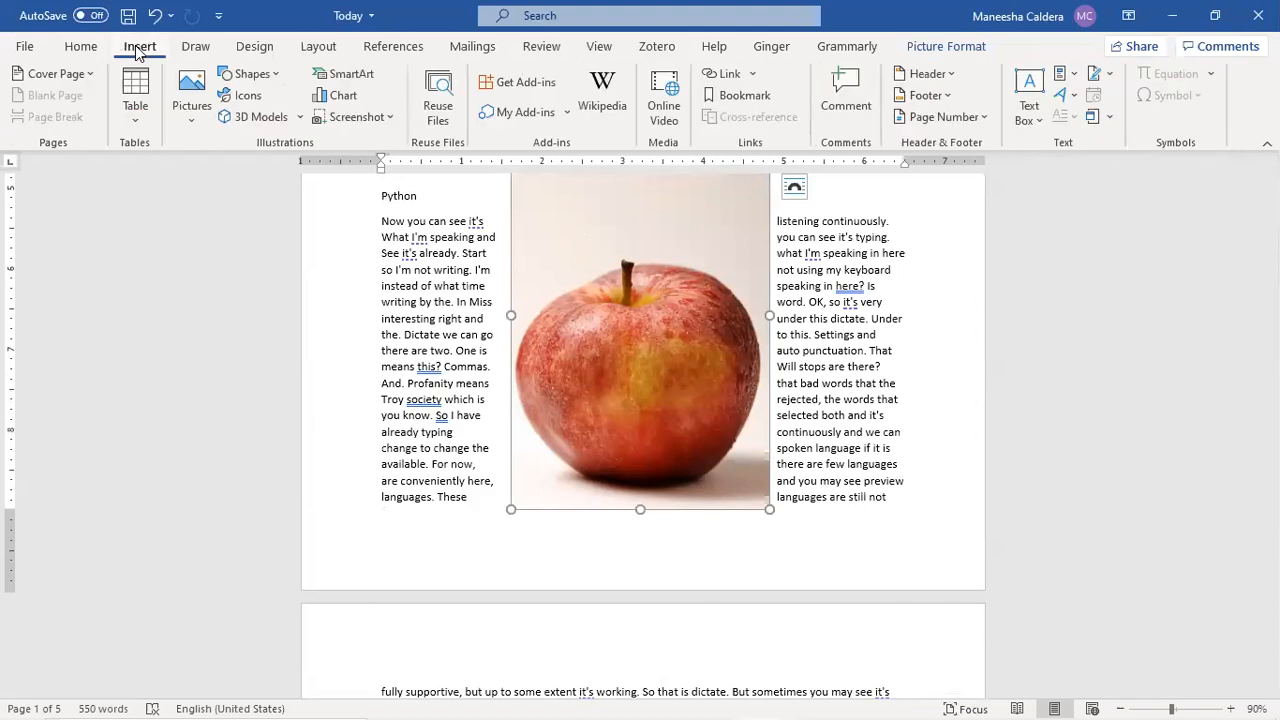
{"action": "left_click", "coordinate": [608, 315]}
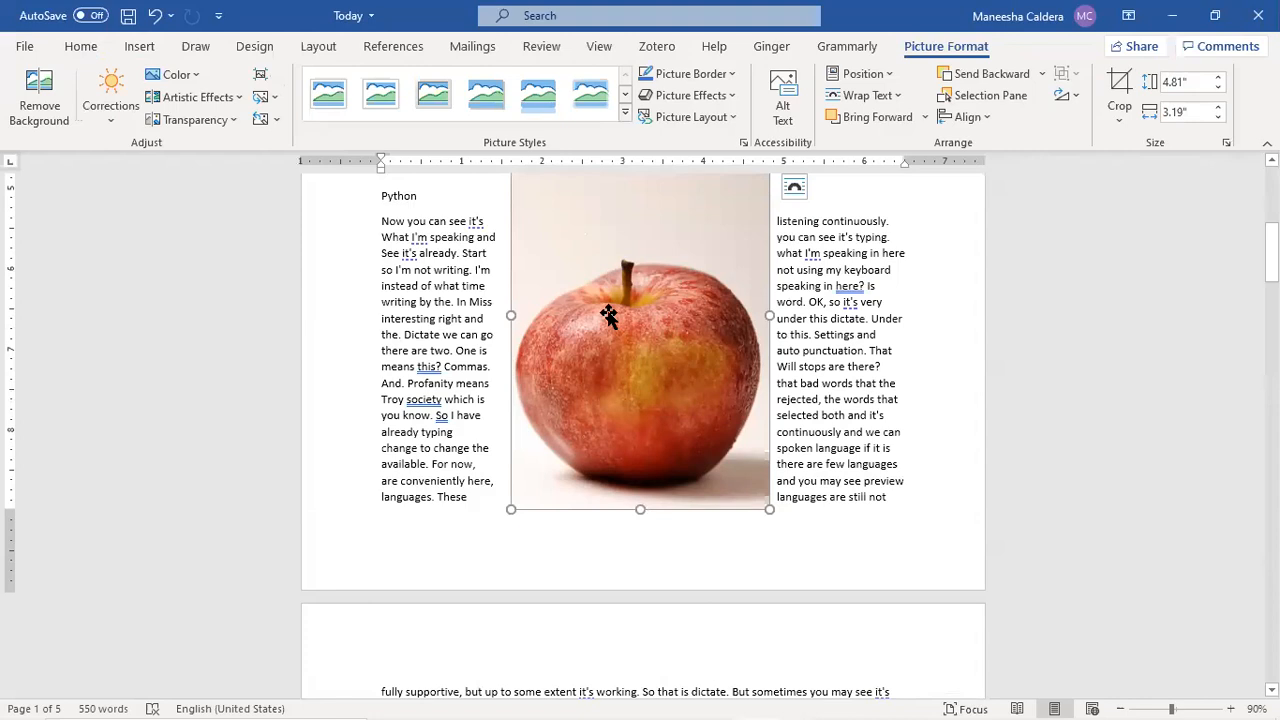
{"action": "left_click", "coordinate": [829, 366]}
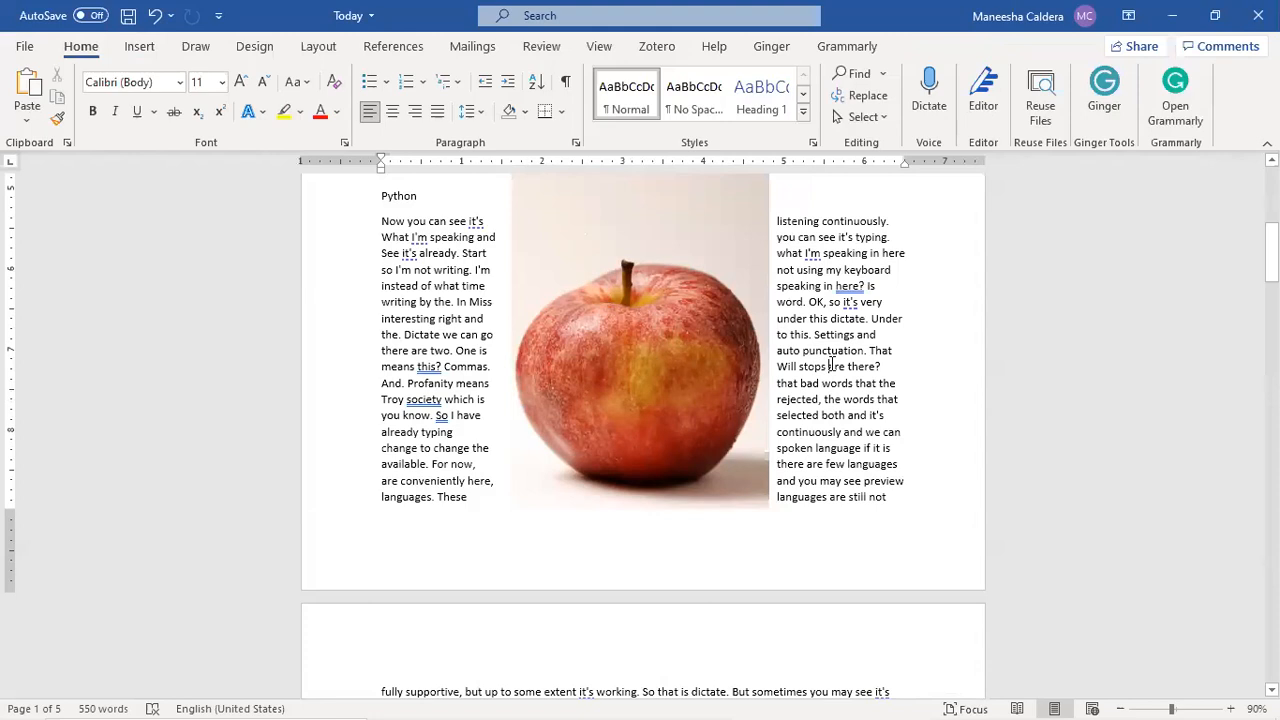
{"action": "left_click", "coordinate": [672, 341]}
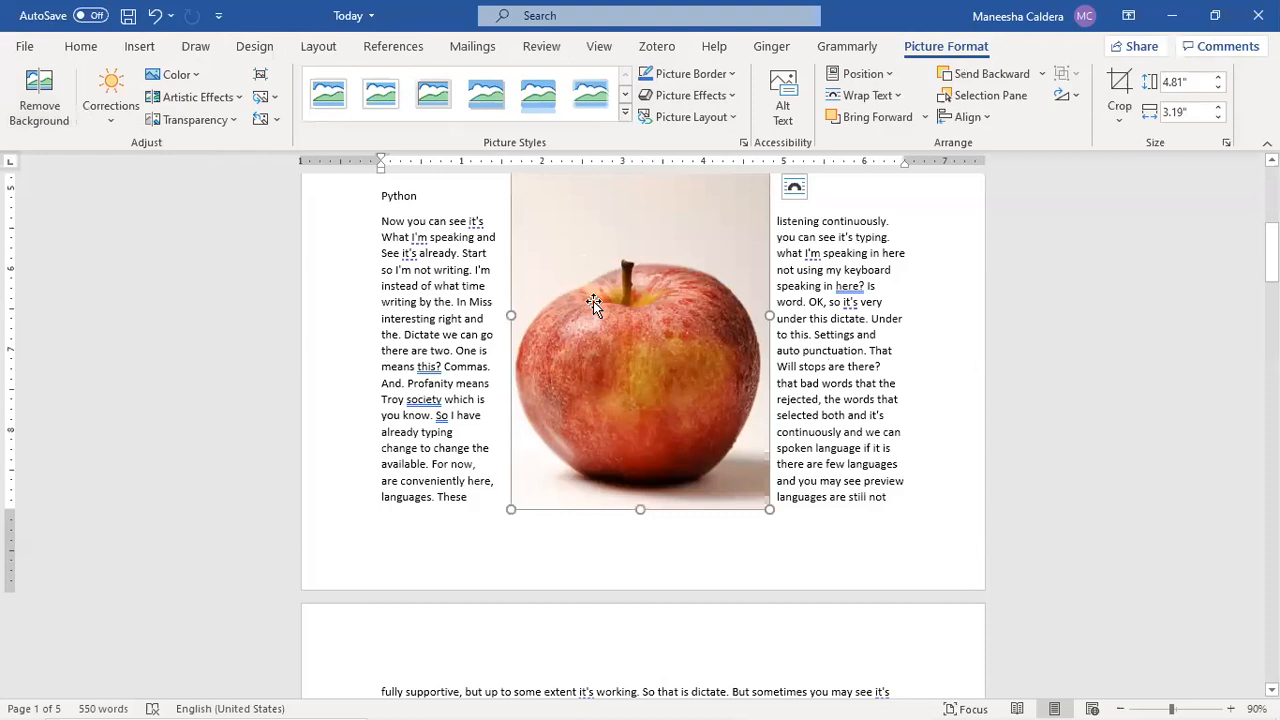
Try removing the background from the red apple picture, then undo the removal.
{"action": "left_click", "coordinate": [35, 104]}
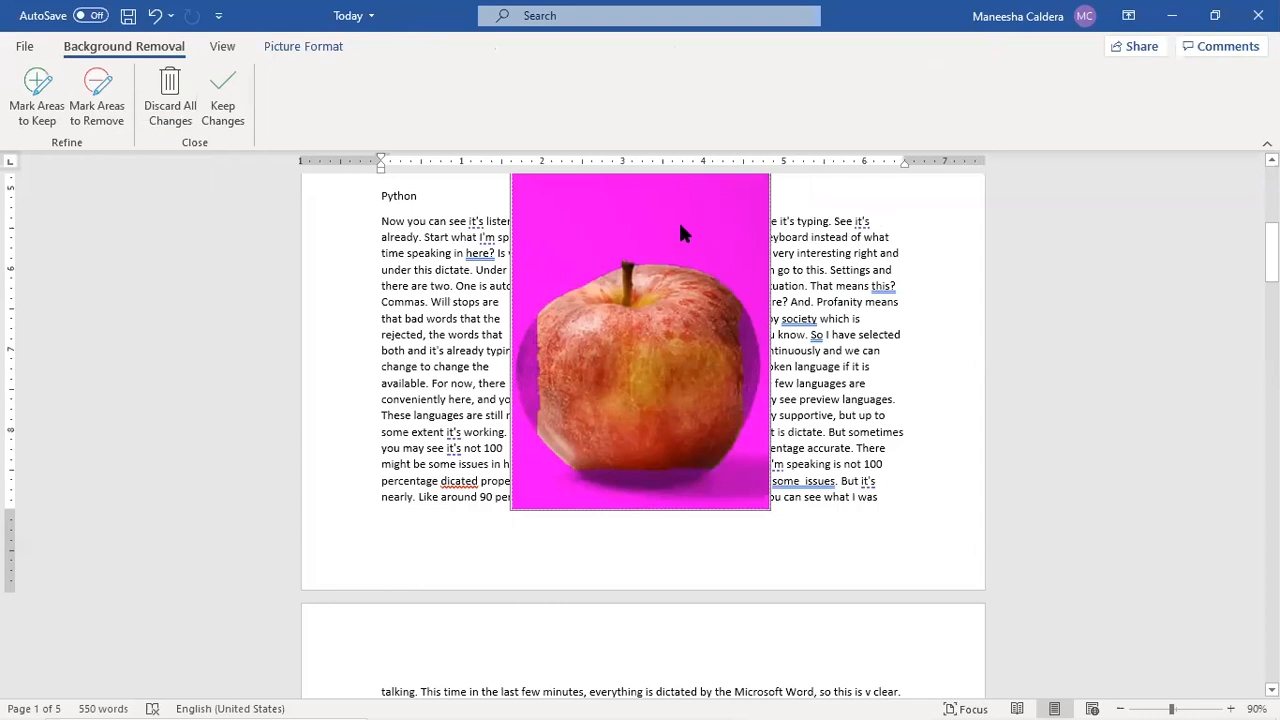
{"action": "left_click", "coordinate": [438, 310]}
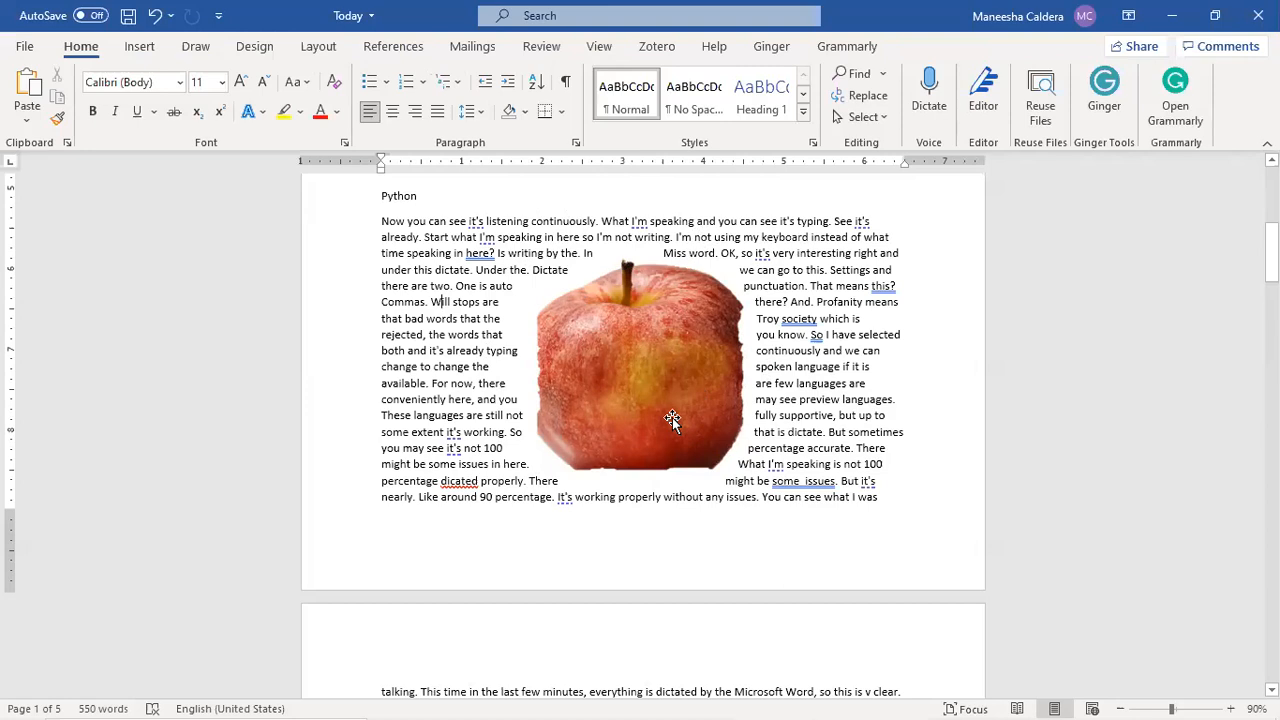
{"action": "key", "text": "ctrl+z"}
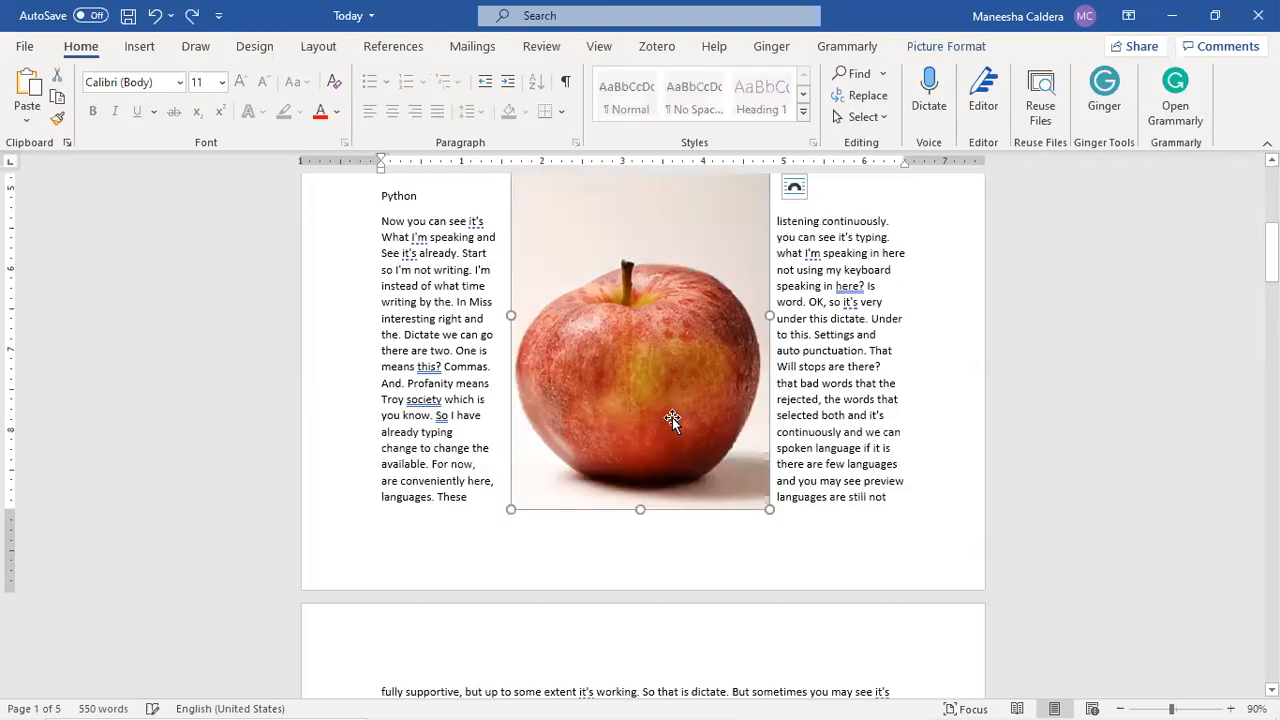
Darken the red apple picture with the brightness -40%, contrast 0% correction preset.
{"action": "double_click", "coordinate": [575, 308]}
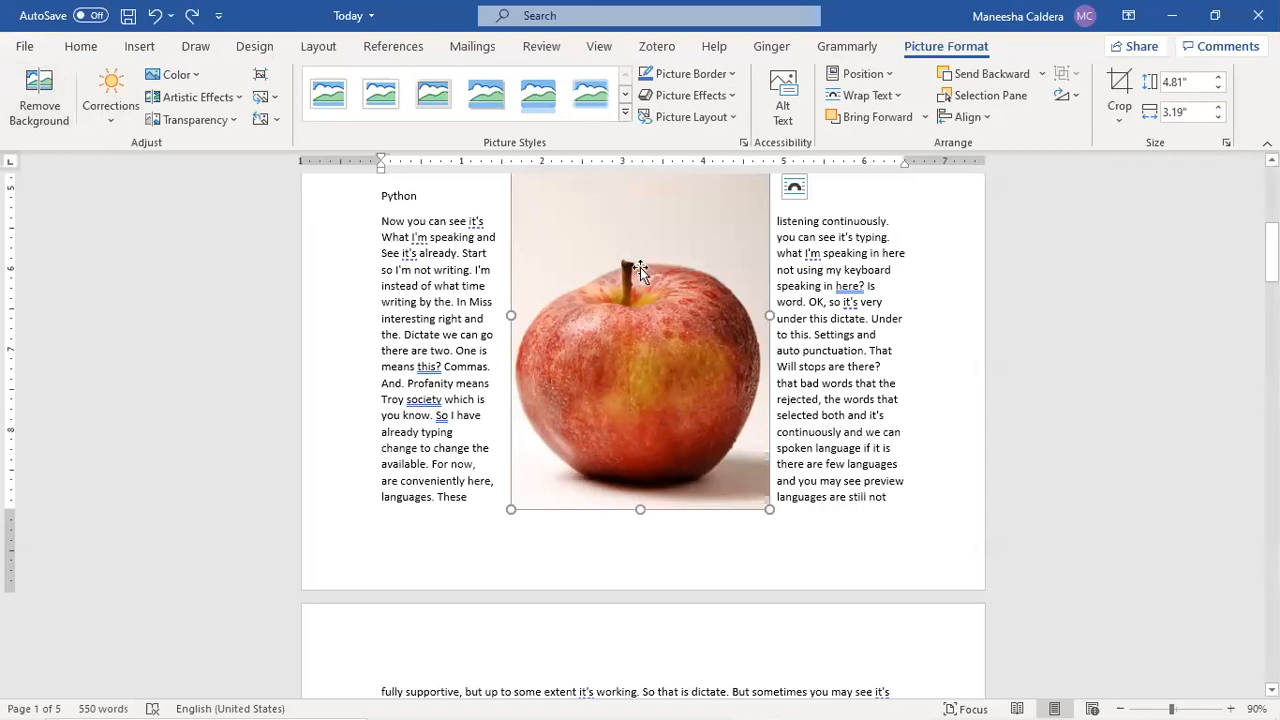
{"action": "left_click", "coordinate": [121, 117]}
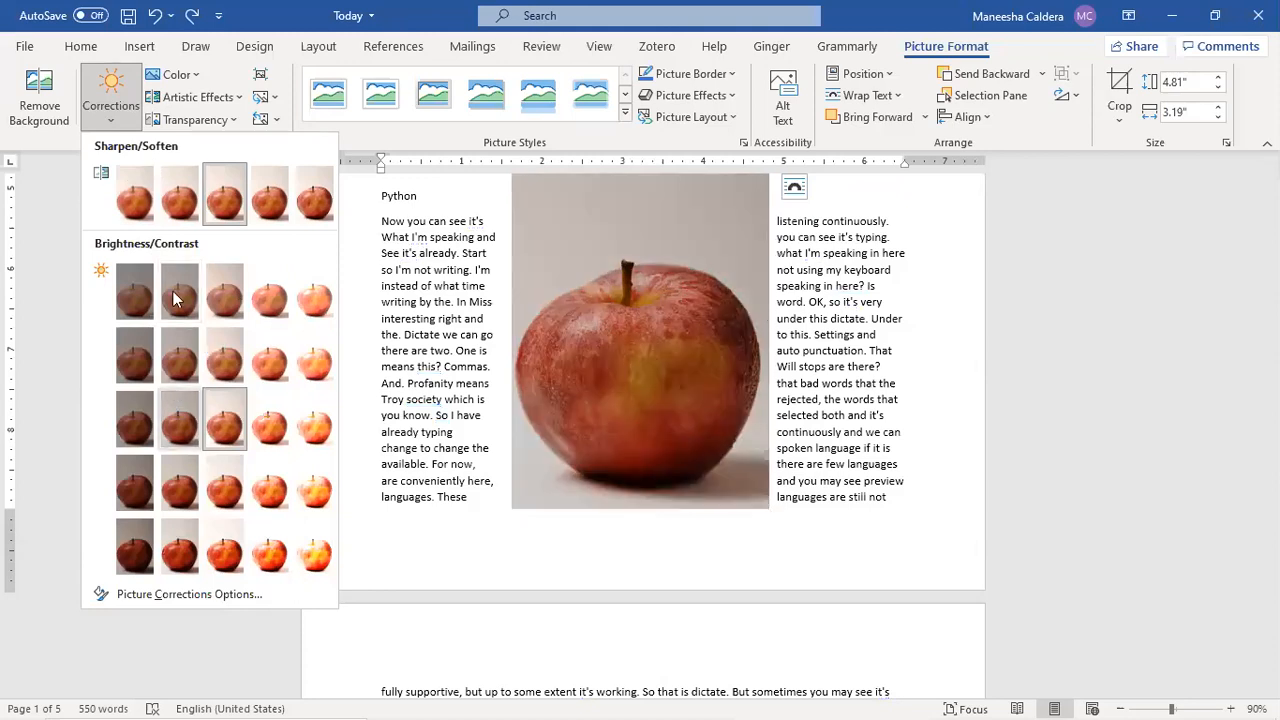
{"action": "left_click", "coordinate": [137, 420]}
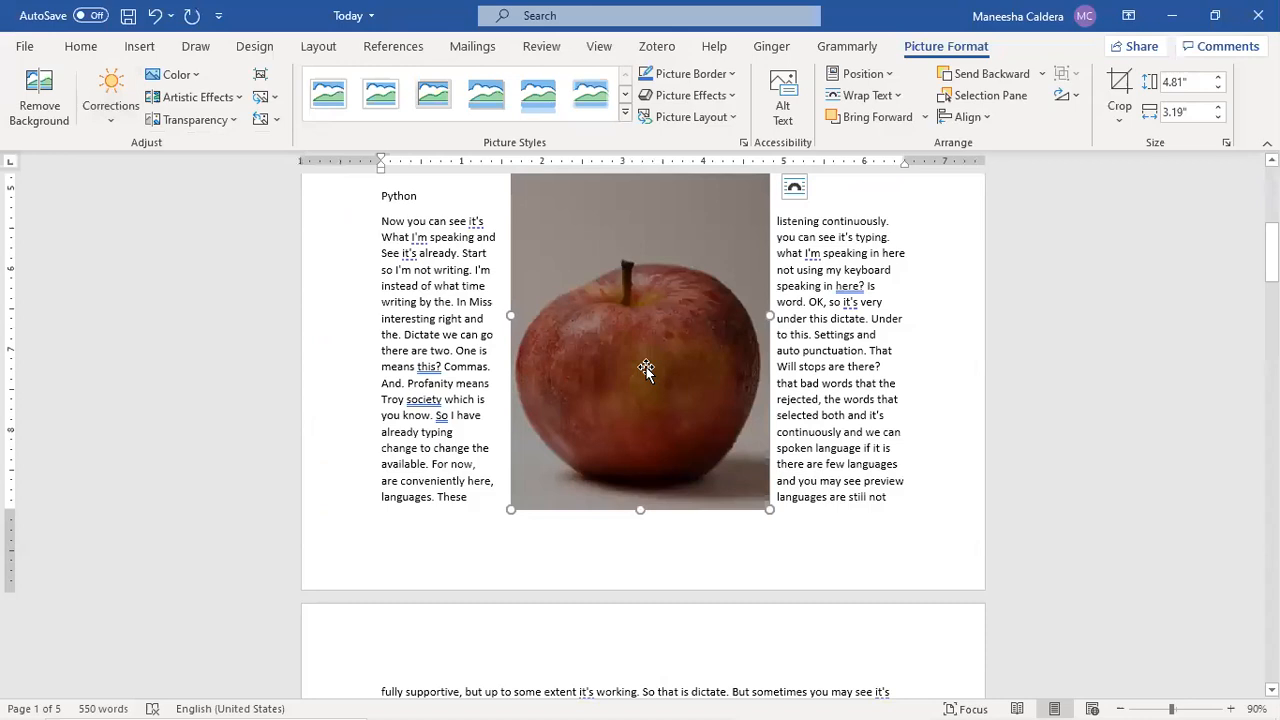
Set the darkened apple picture to Behind Text wrapping and move it to the left margin of the paragraph.
{"action": "left_click", "coordinate": [795, 190]}
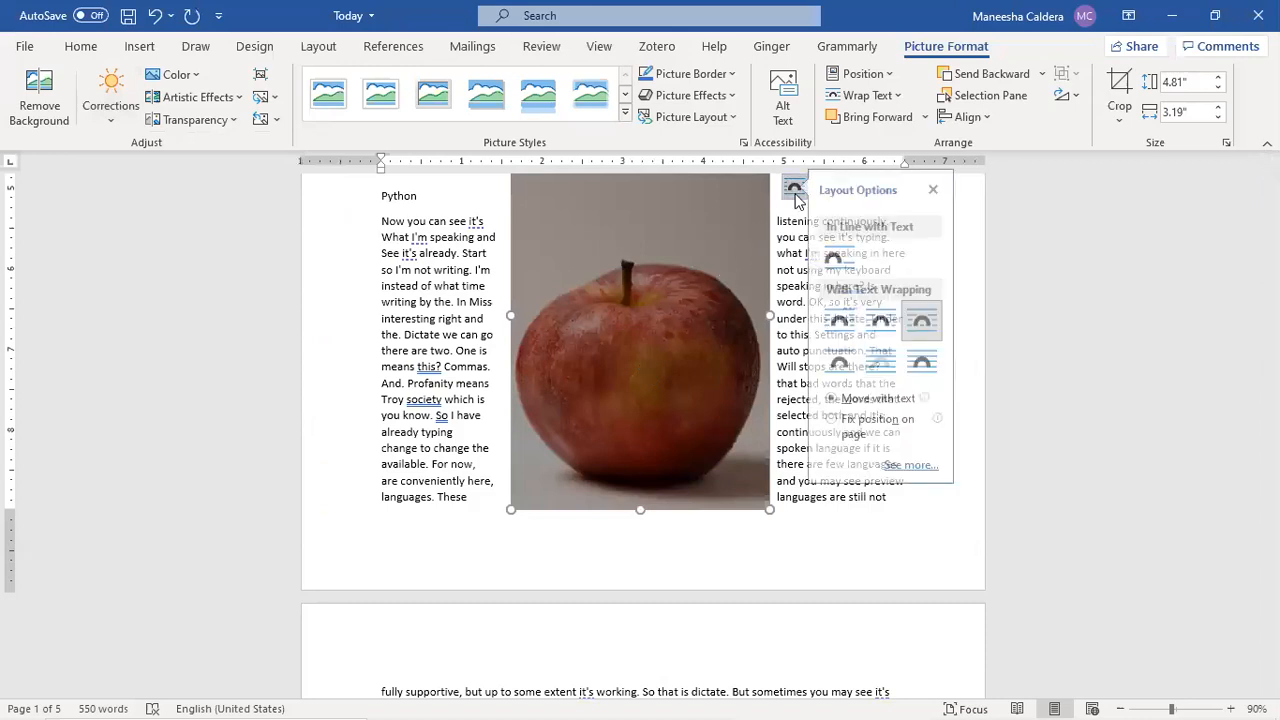
{"action": "left_click", "coordinate": [896, 366]}
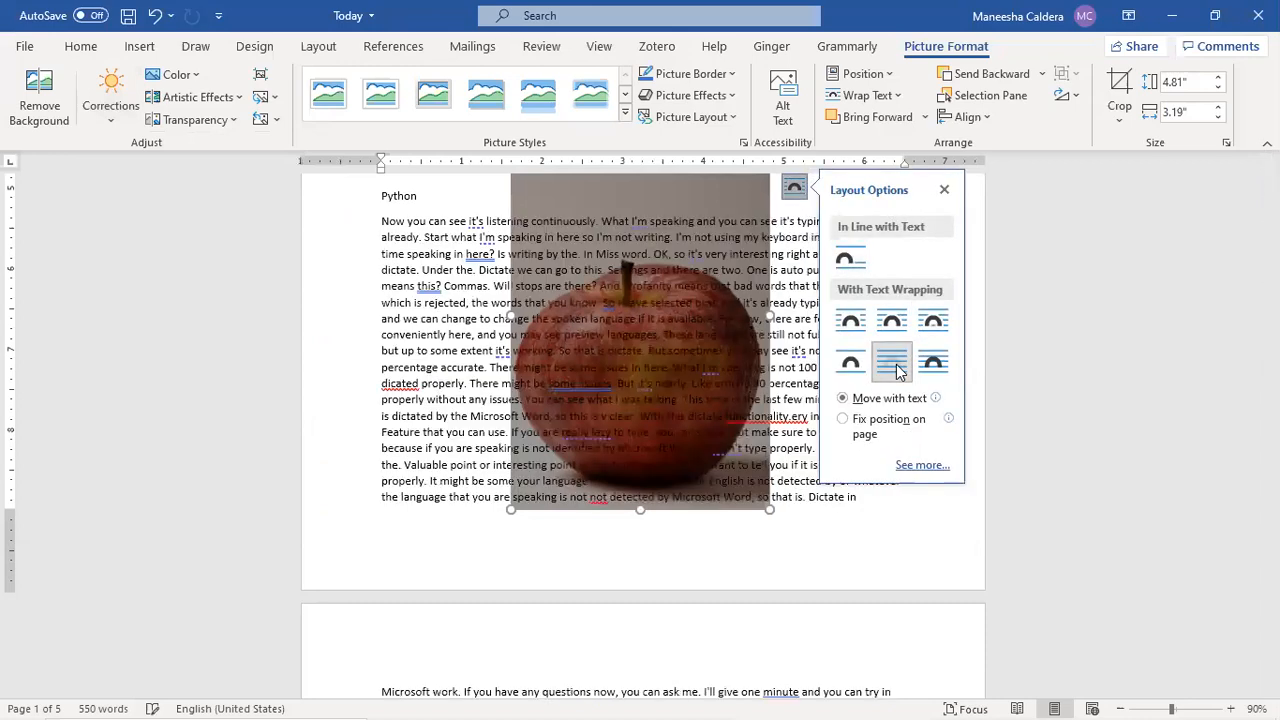
{"action": "left_click", "coordinate": [607, 192]}
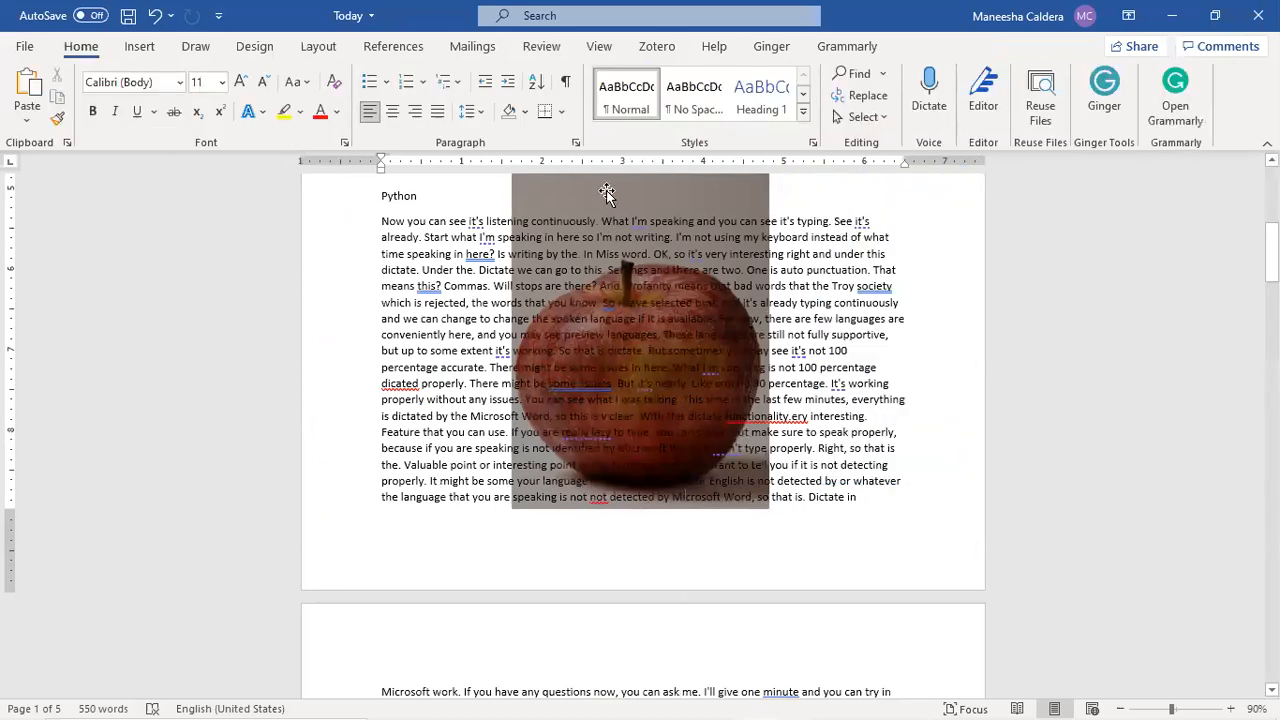
{"action": "left_click_drag", "start_coordinate": [607, 192], "coordinate": [472, 184]}
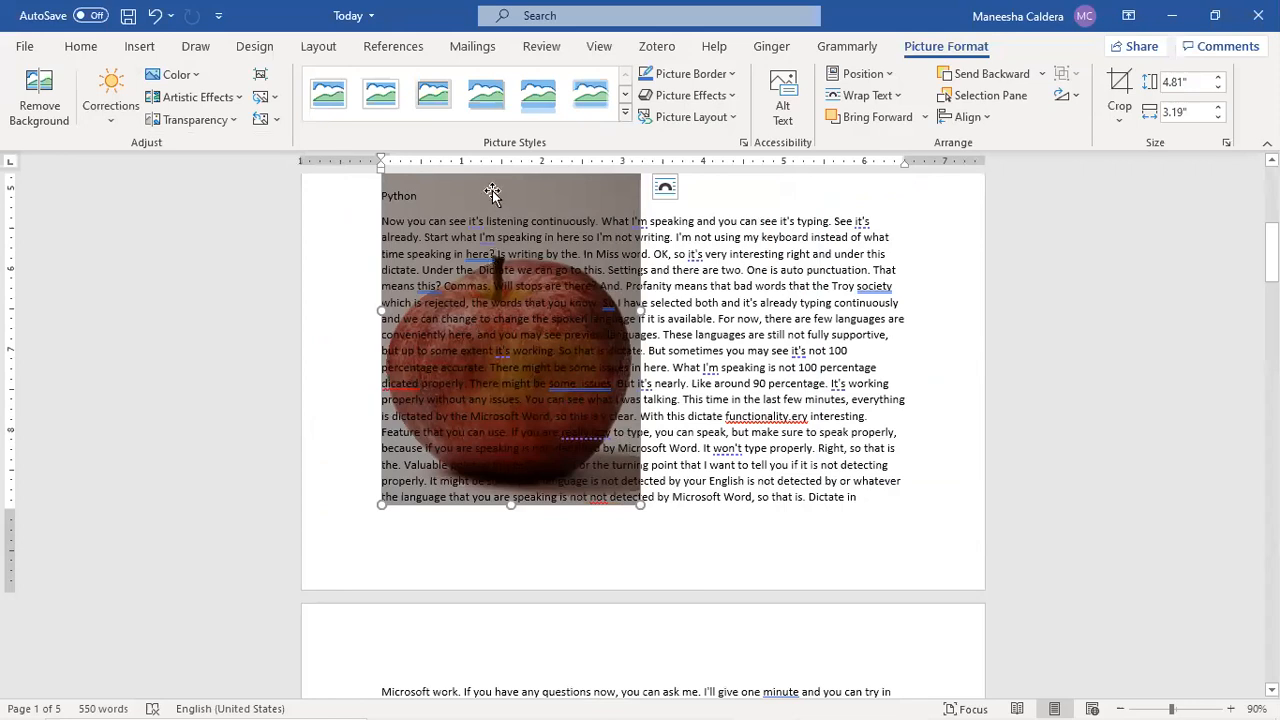
Recolor the apple picture with the standard Red color variation.
{"action": "left_click", "coordinate": [111, 108]}
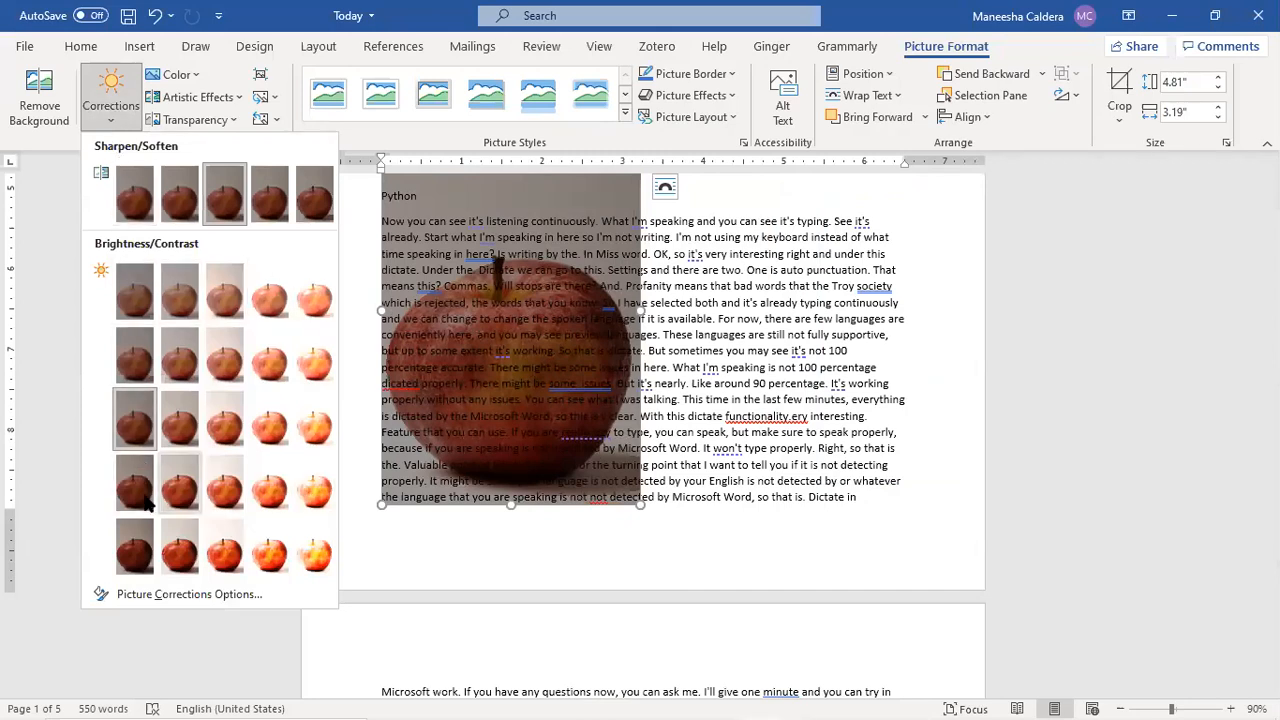
{"action": "left_click", "coordinate": [217, 76]}
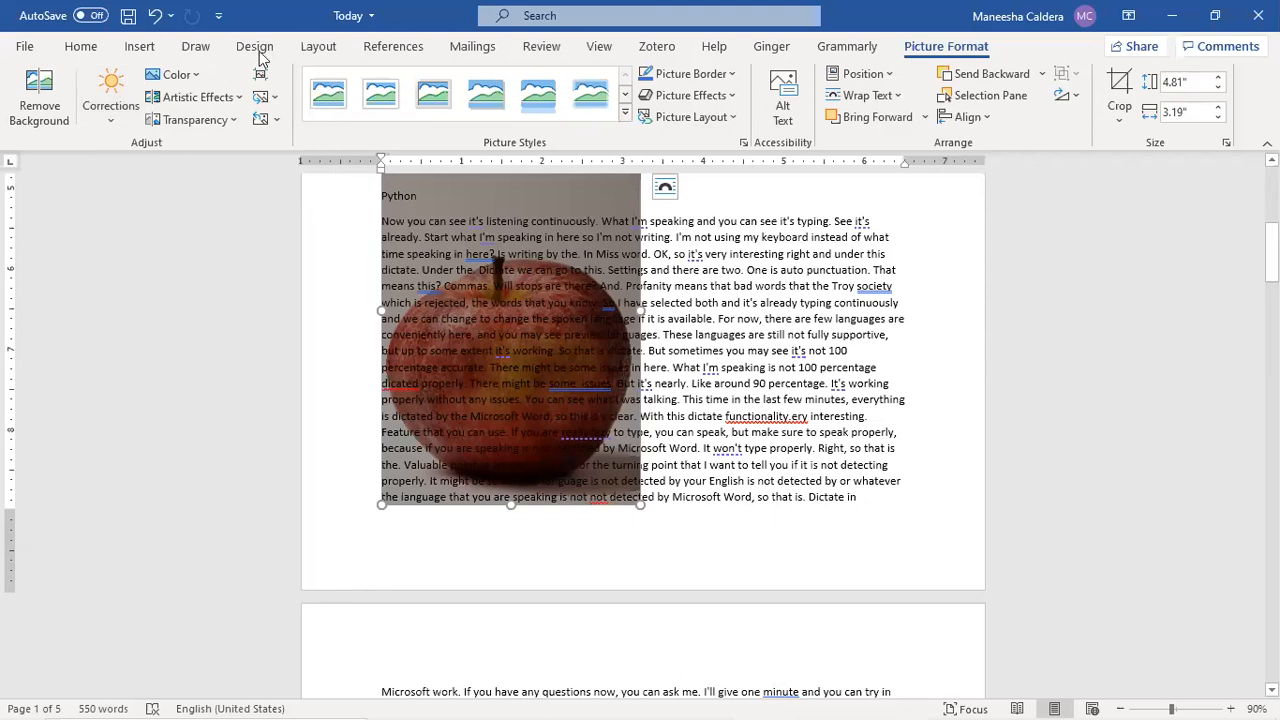
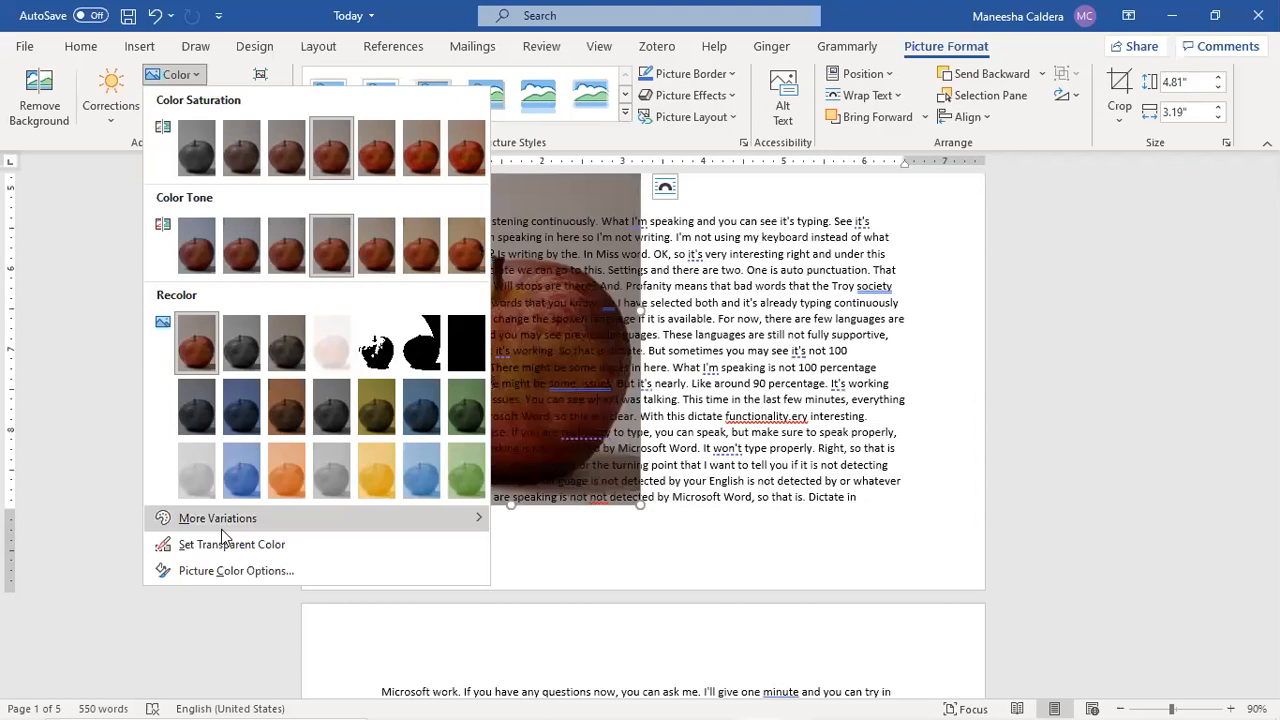
{"action": "mouse_move", "coordinate": [394, 512]}
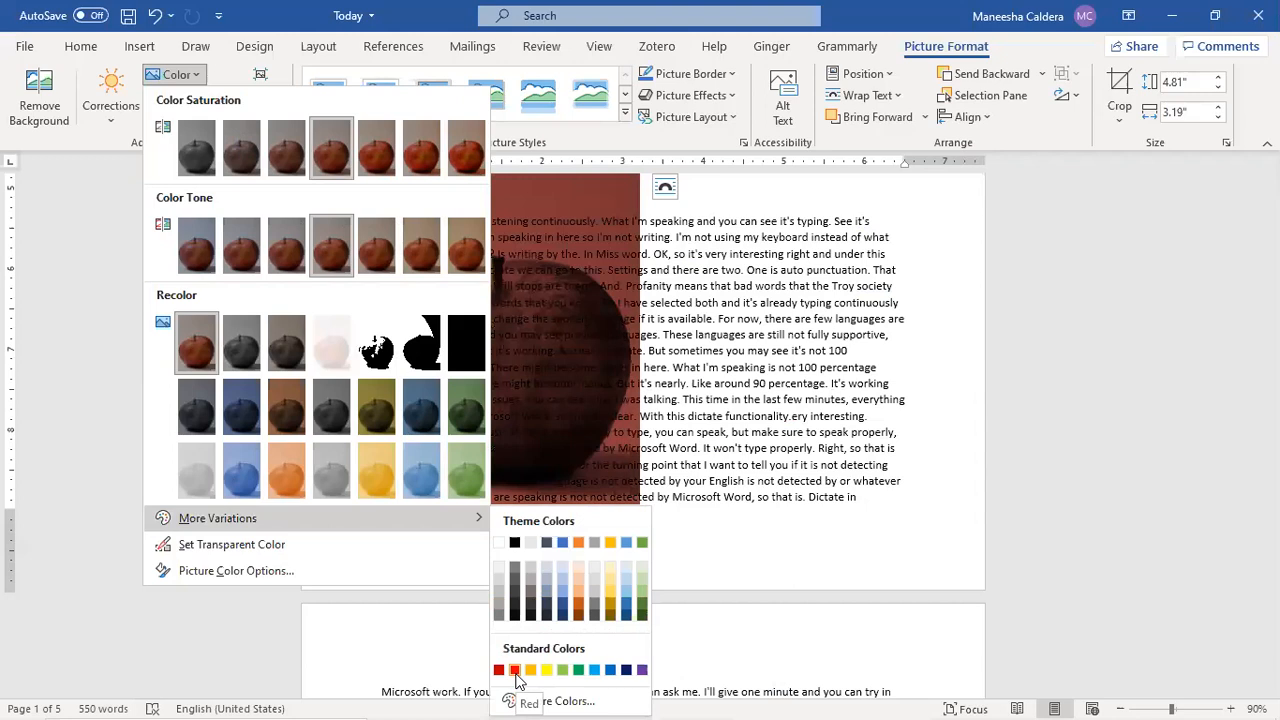
{"action": "left_click", "coordinate": [516, 676]}
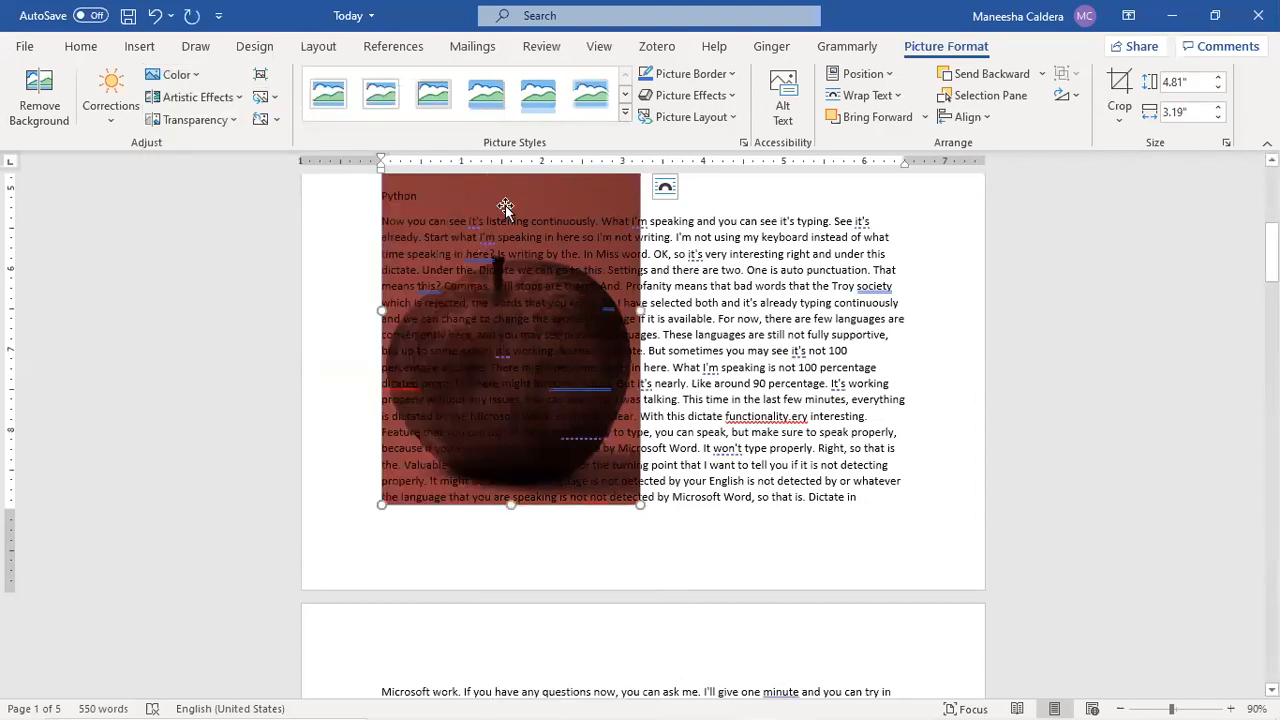
Use Set Transparent Color on the red background just above the apple's stem.
{"action": "left_click", "coordinate": [195, 78]}
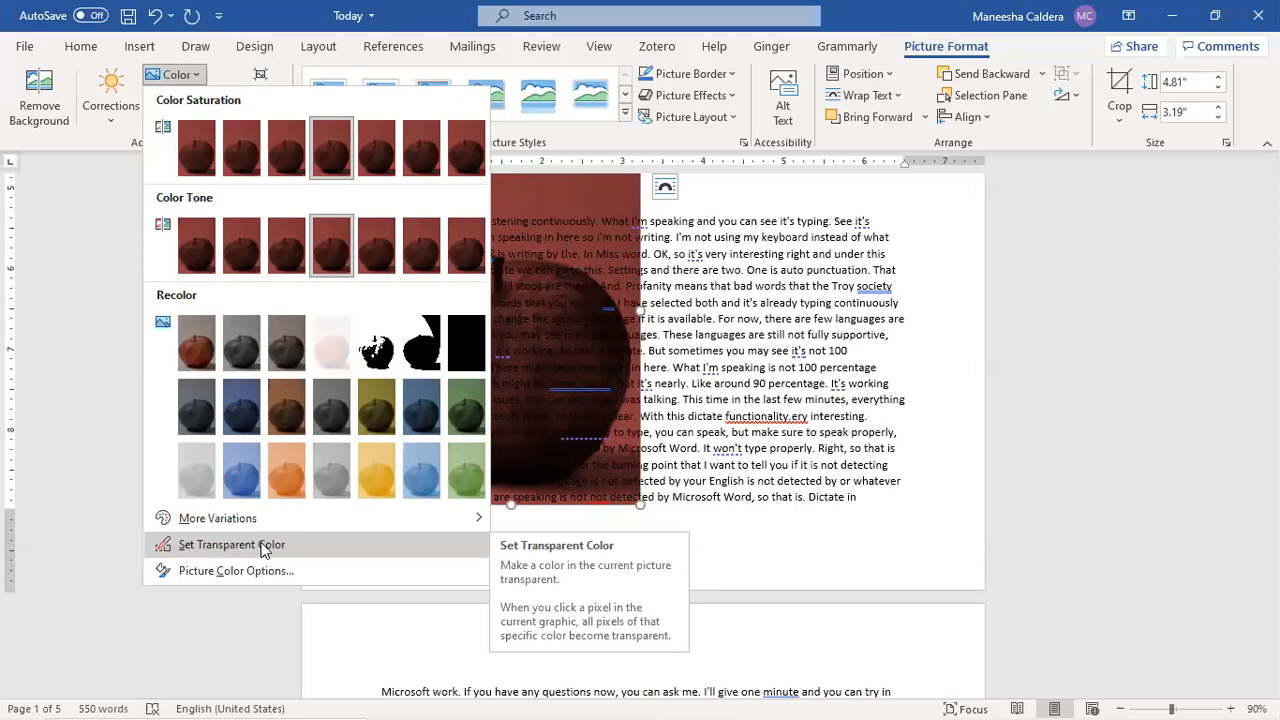
{"action": "left_click", "coordinate": [263, 548]}
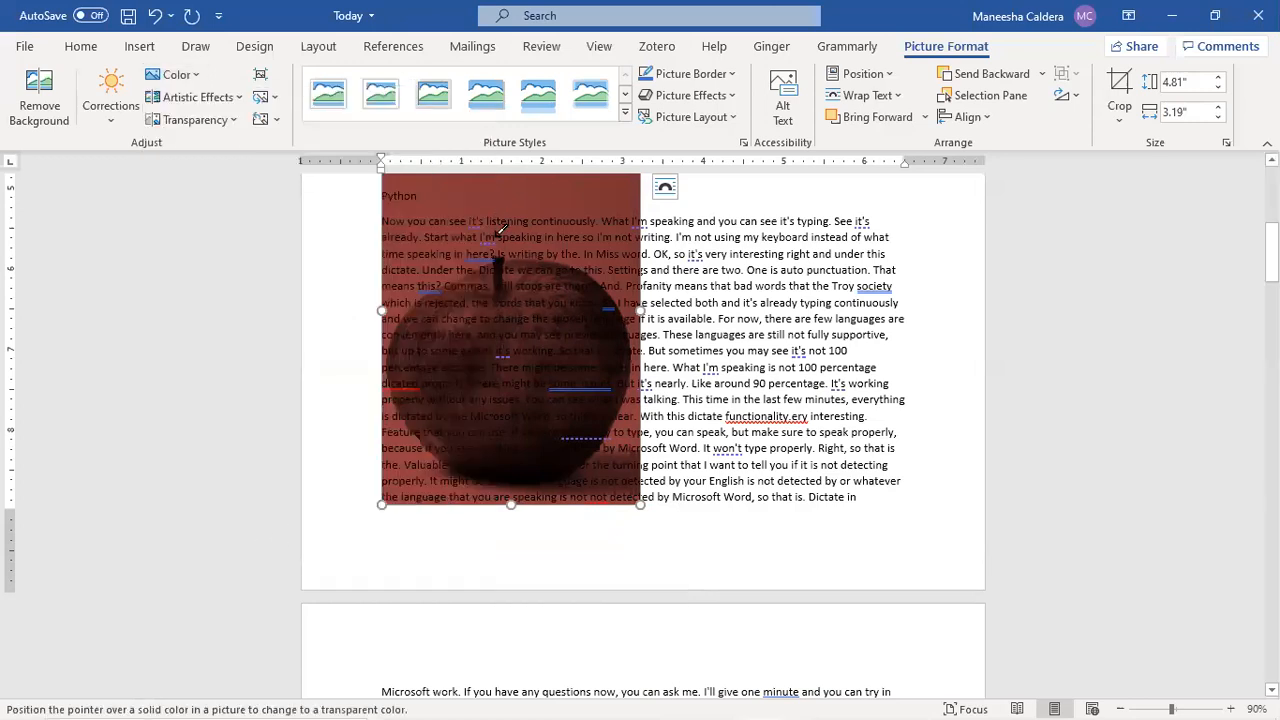
{"action": "left_click", "coordinate": [492, 341]}
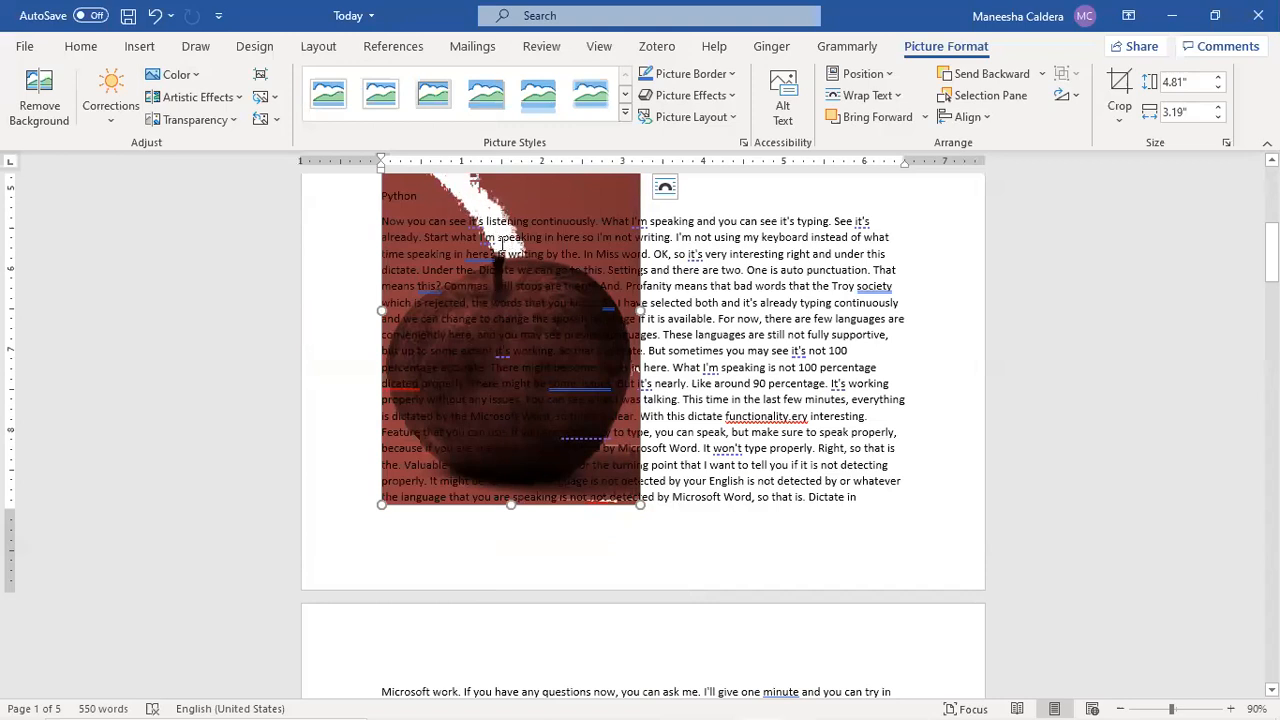
{"action": "left_click", "coordinate": [505, 253]}
{"action": "left_click_drag", "start_coordinate": [497, 238], "coordinate": [507, 254]}
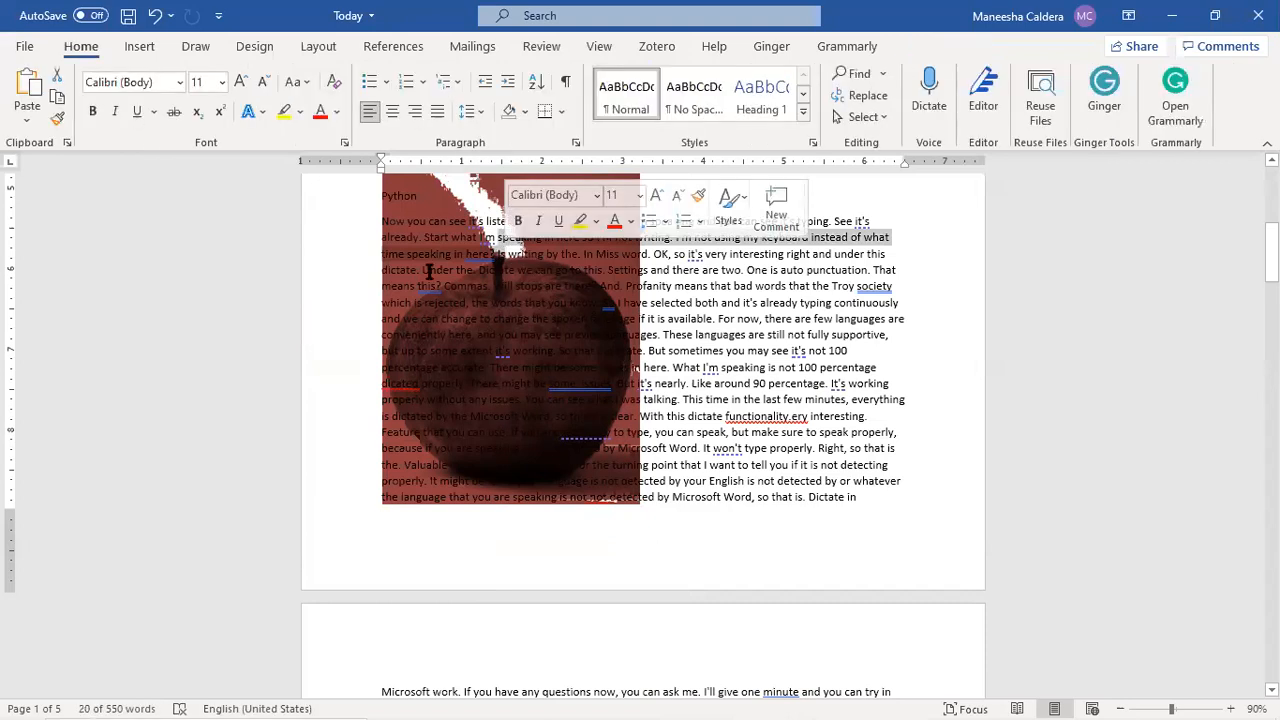
{"action": "left_click", "coordinate": [561, 270]}
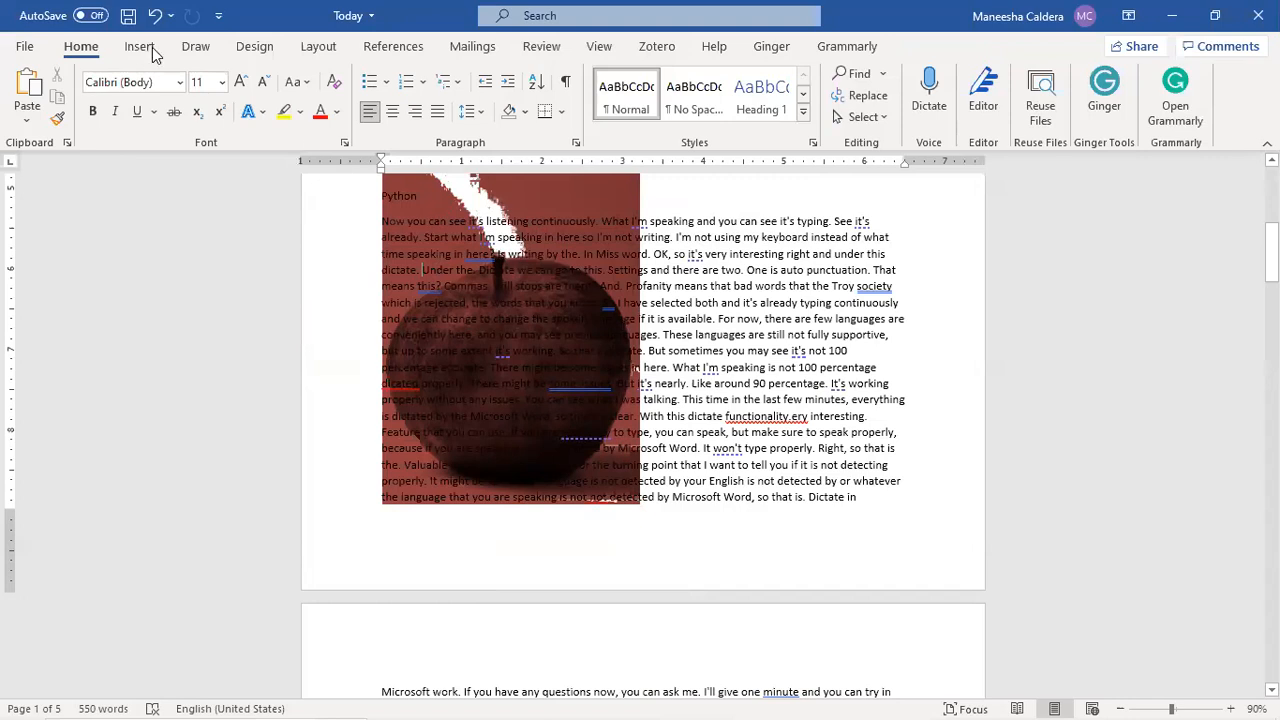
Reselect the apple picture and pick the dark color at the apple's stem as its transparent color.
{"action": "double_click", "coordinate": [447, 220]}
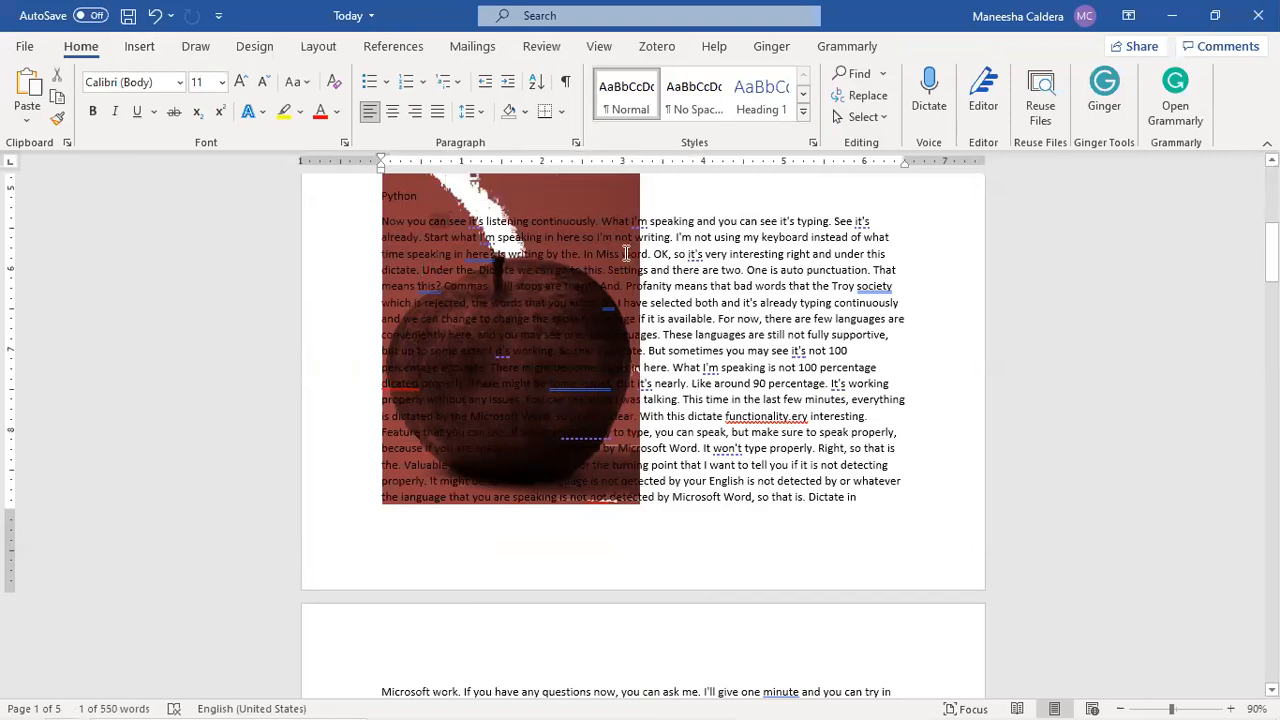
{"action": "left_click", "coordinate": [621, 192]}
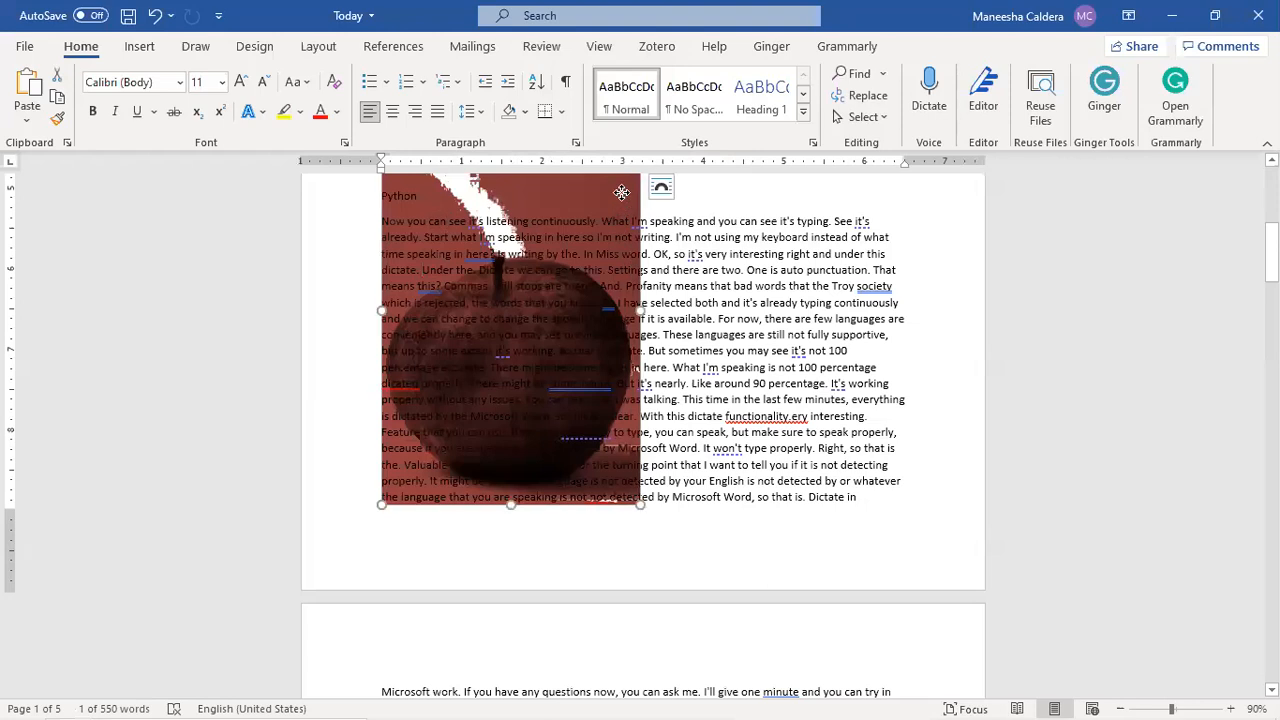
{"action": "double_click", "coordinate": [418, 176]}
{"action": "left_click", "coordinate": [192, 75]}
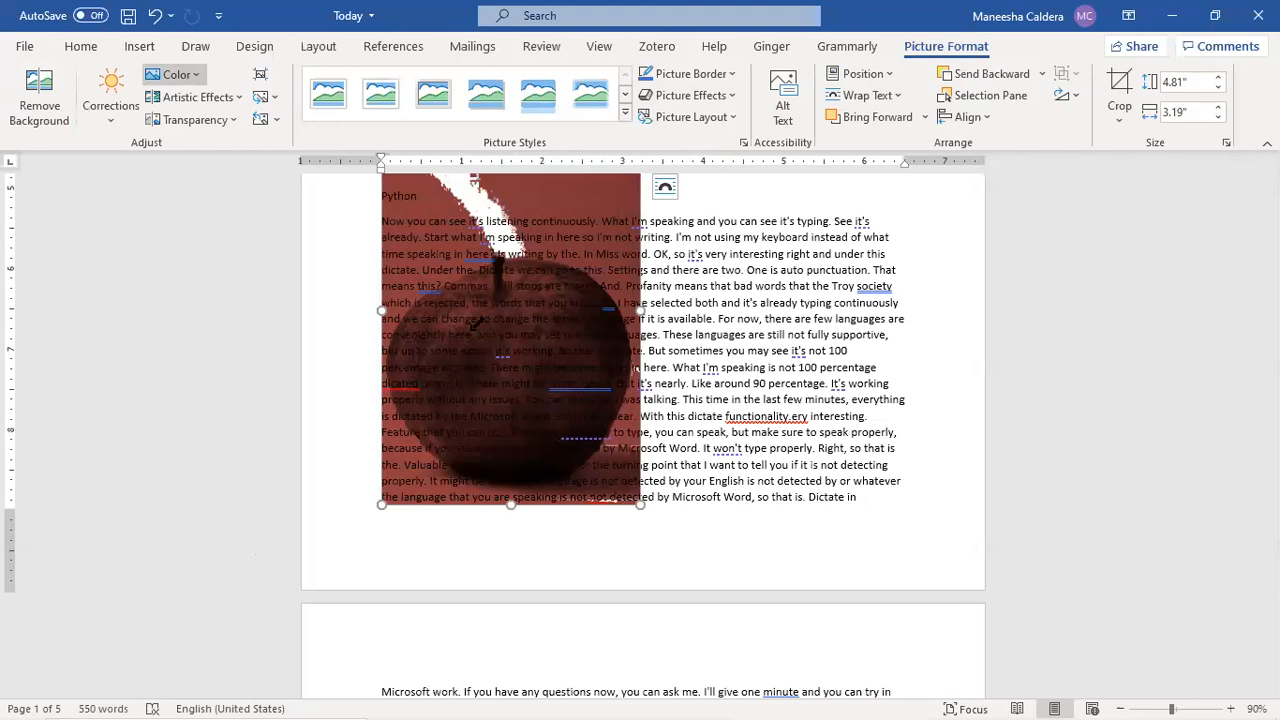
{"action": "left_click", "coordinate": [505, 266]}
{"action": "left_click_drag", "start_coordinate": [510, 216], "coordinate": [463, 362]}
{"action": "left_click", "coordinate": [504, 274]}
{"action": "double_click", "coordinate": [559, 195]}
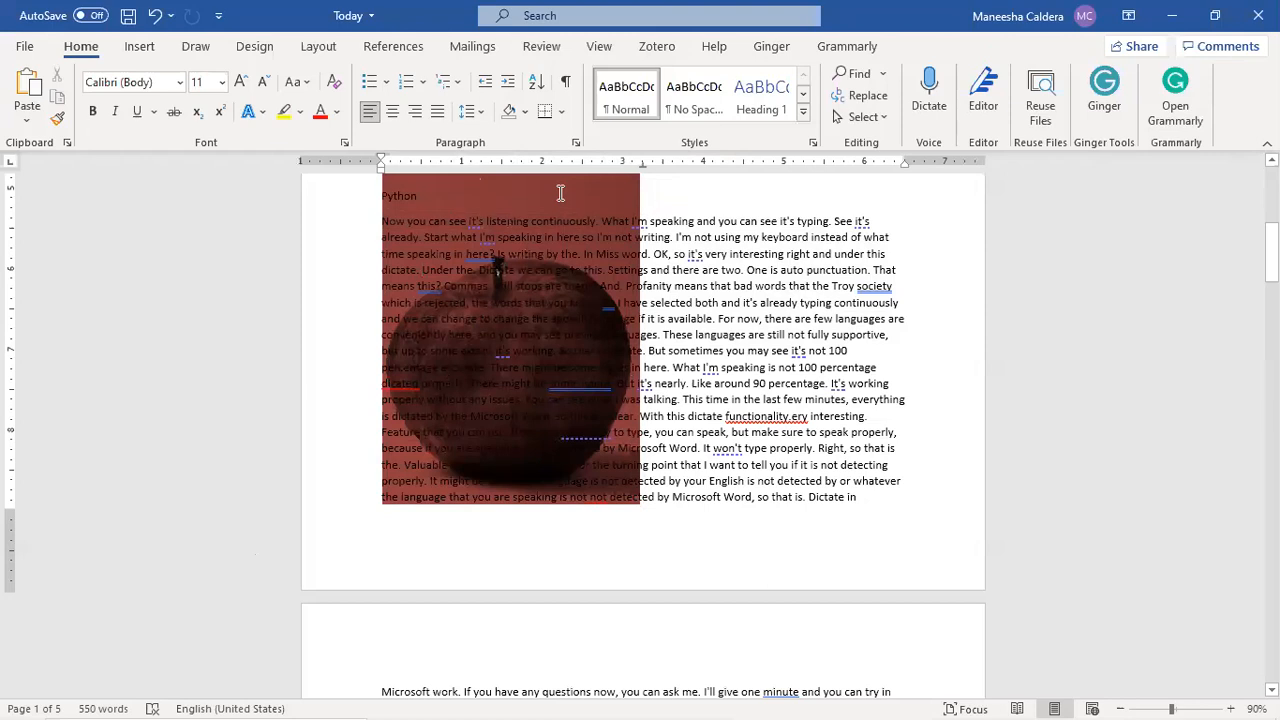
Bring the apple picture to the front and set its text wrapping to Through.
{"action": "left_click", "coordinate": [479, 183]}
{"action": "right_click", "coordinate": [480, 185]}
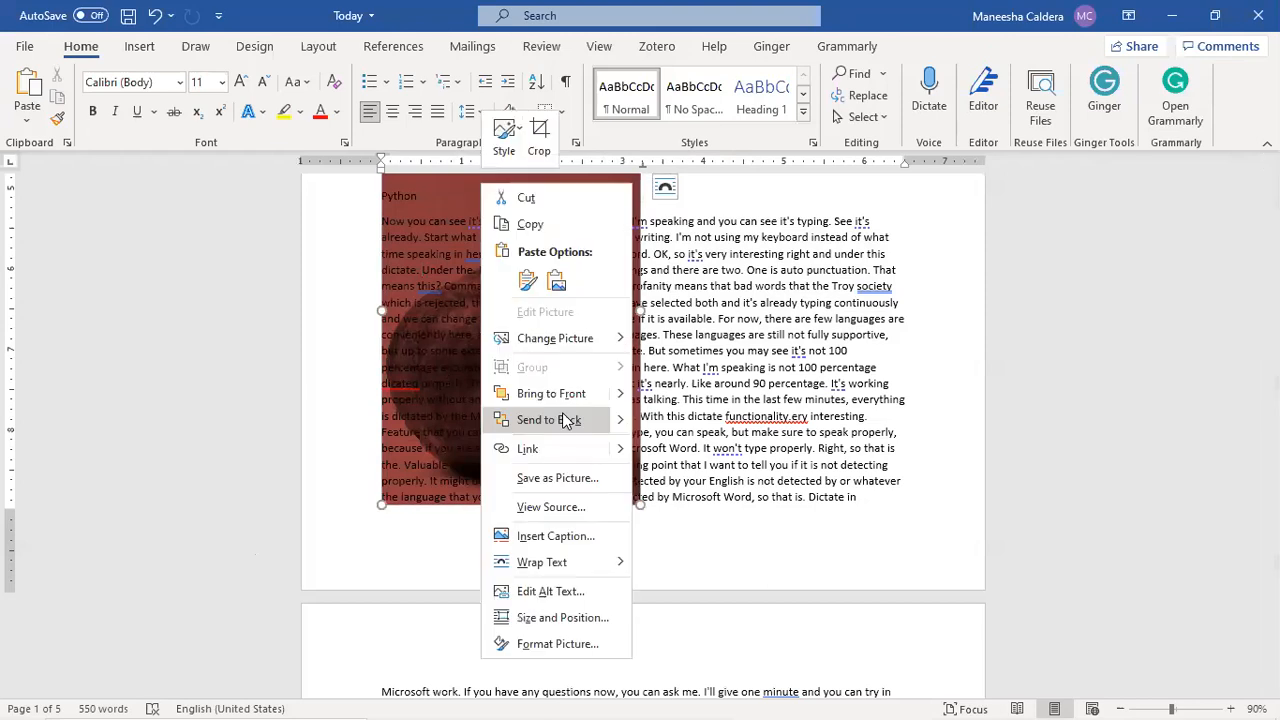
{"action": "left_click", "coordinate": [577, 393]}
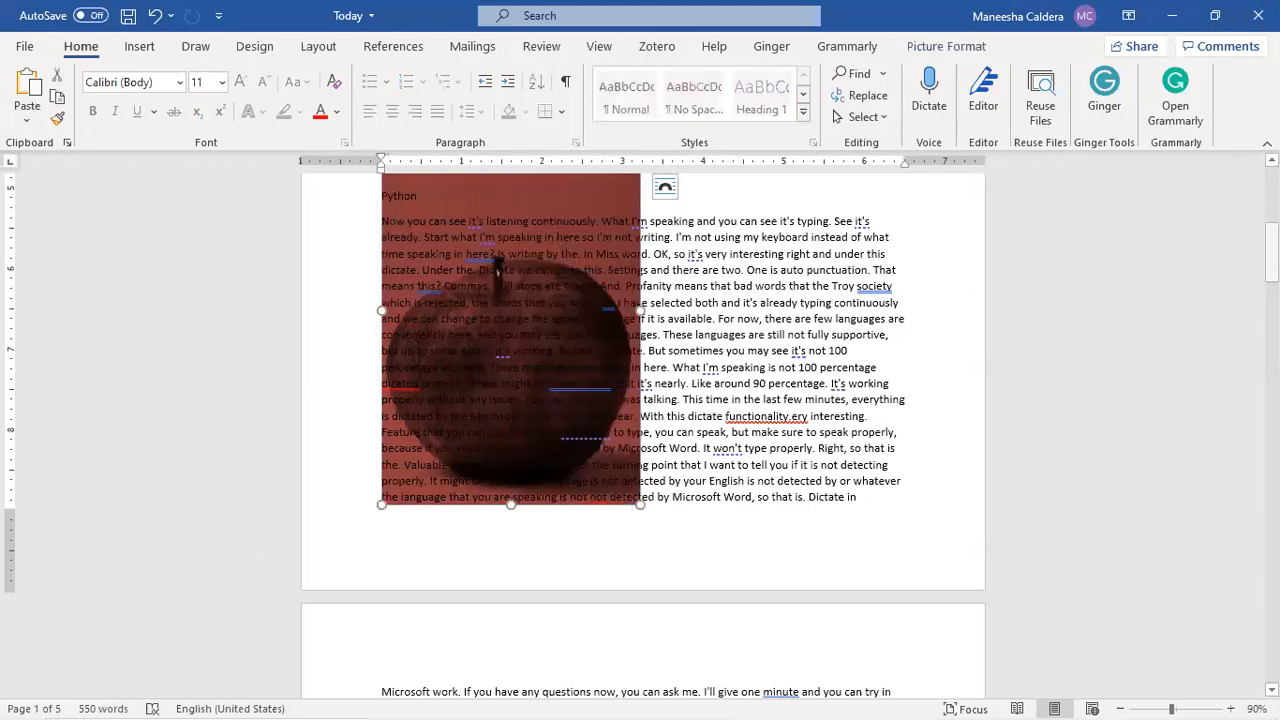
{"action": "scroll", "coordinate": [640, 400], "scroll_direction": "up", "scroll_amount": 1}
{"action": "left_click", "coordinate": [668, 189]}
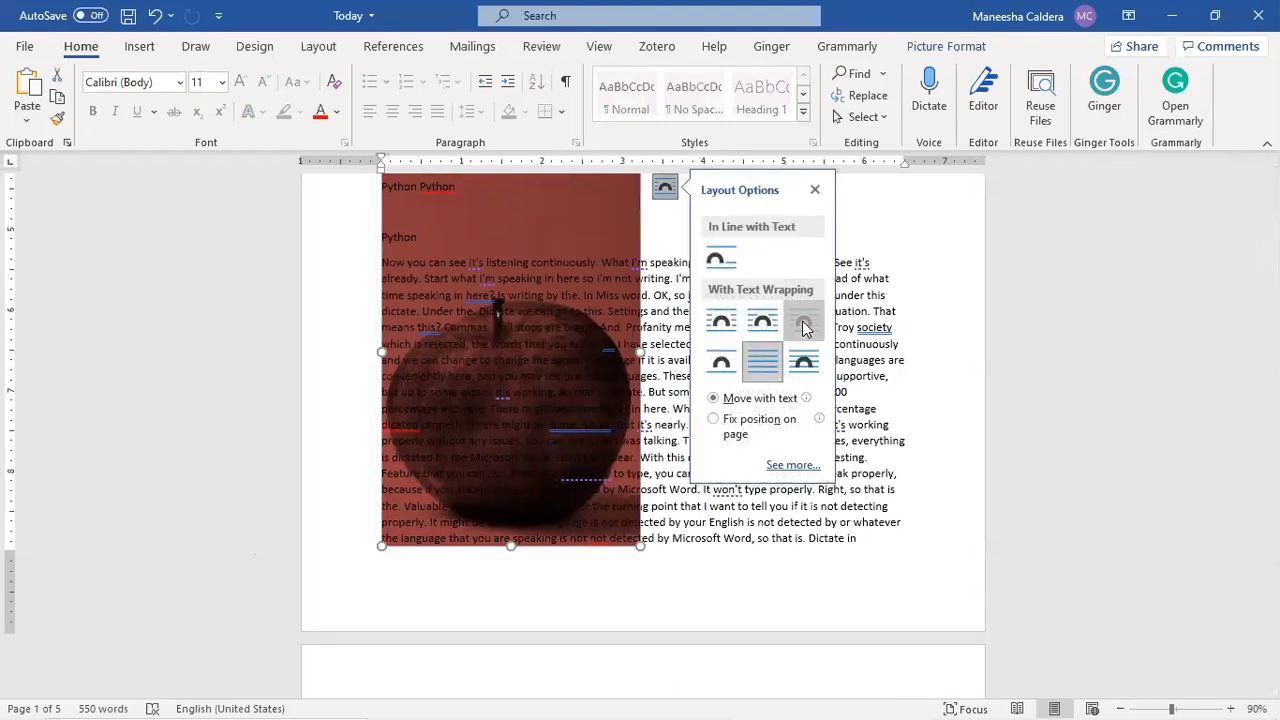
{"action": "left_click", "coordinate": [804, 324]}
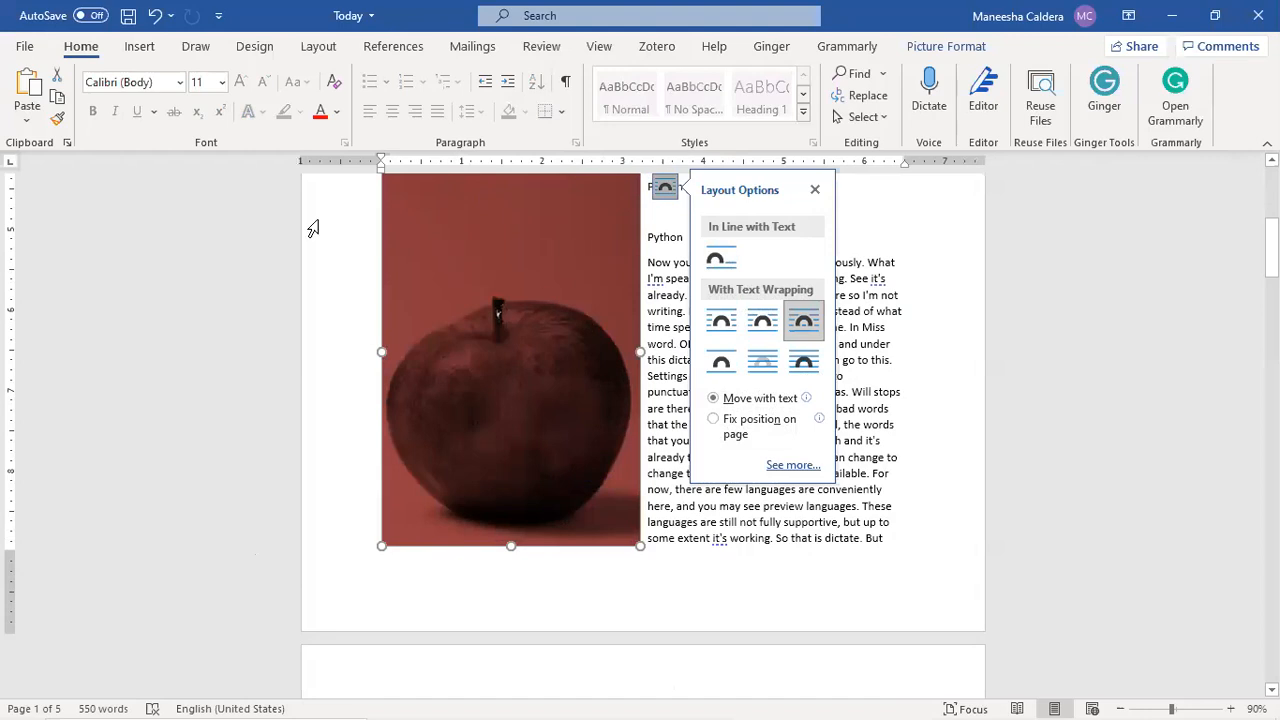
Pick a dark color in the middle of the apple's body as the picture's transparent color.
{"action": "double_click", "coordinate": [414, 235]}
{"action": "left_click", "coordinate": [178, 76]}
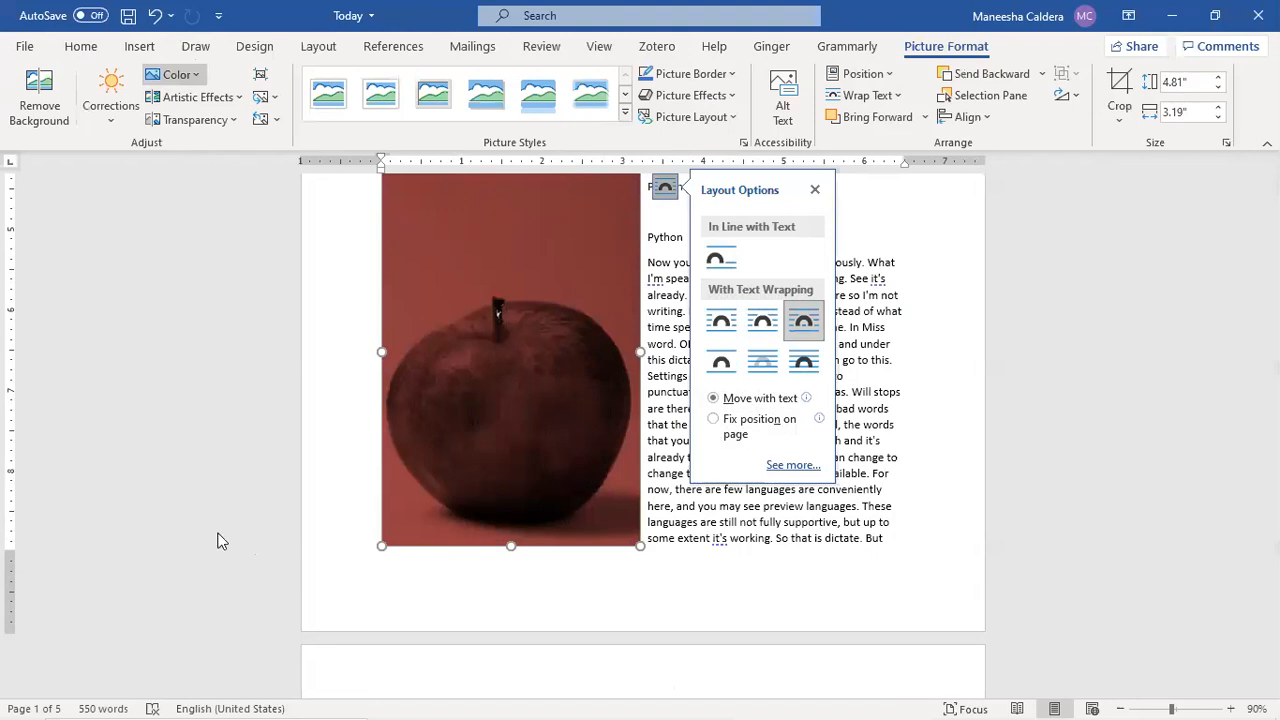
{"action": "left_click", "coordinate": [492, 426]}
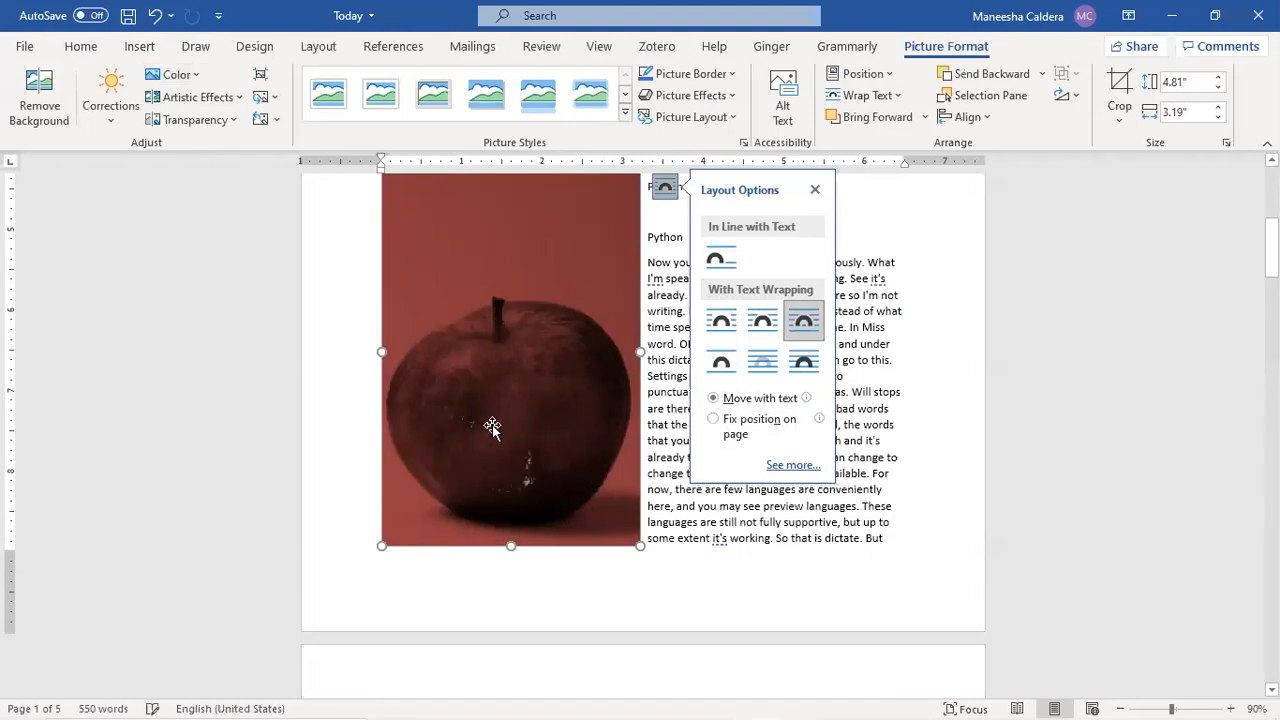
Set the apple picture's color saturation to 185% and temperature to 10,608, then display its picture correction settings.
{"action": "left_click", "coordinate": [197, 122]}
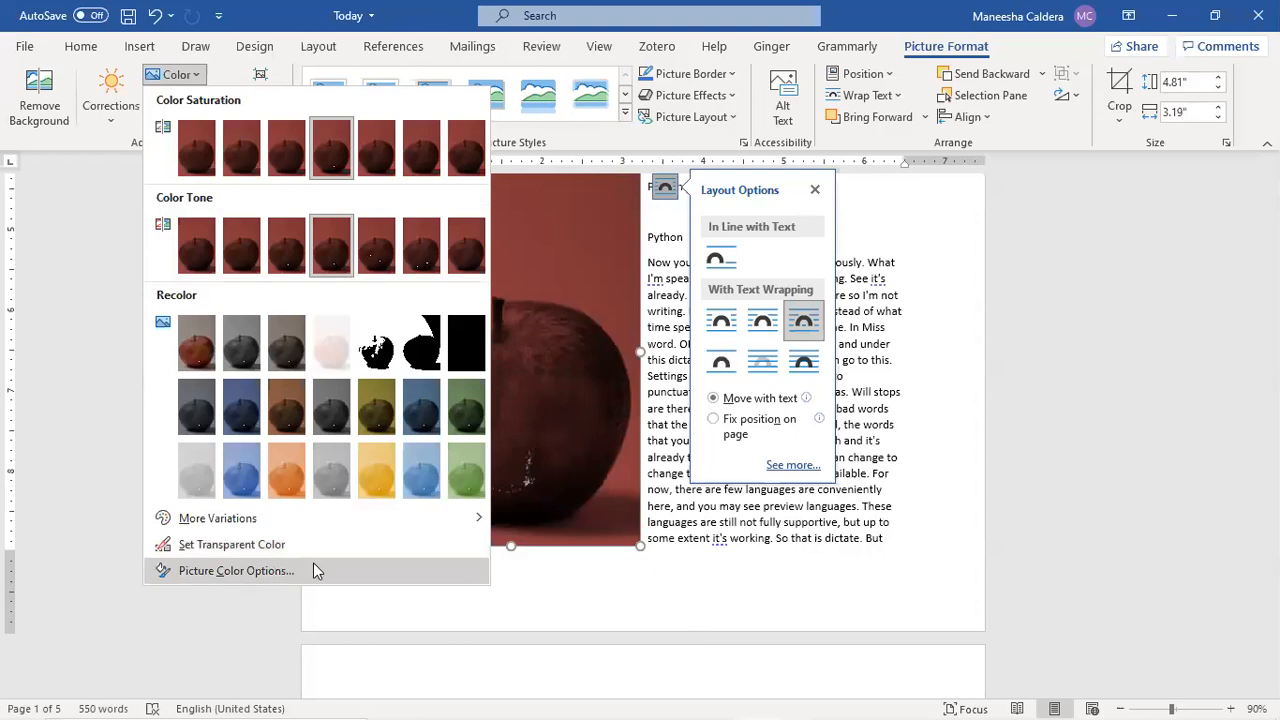
{"action": "left_click", "coordinate": [313, 570]}
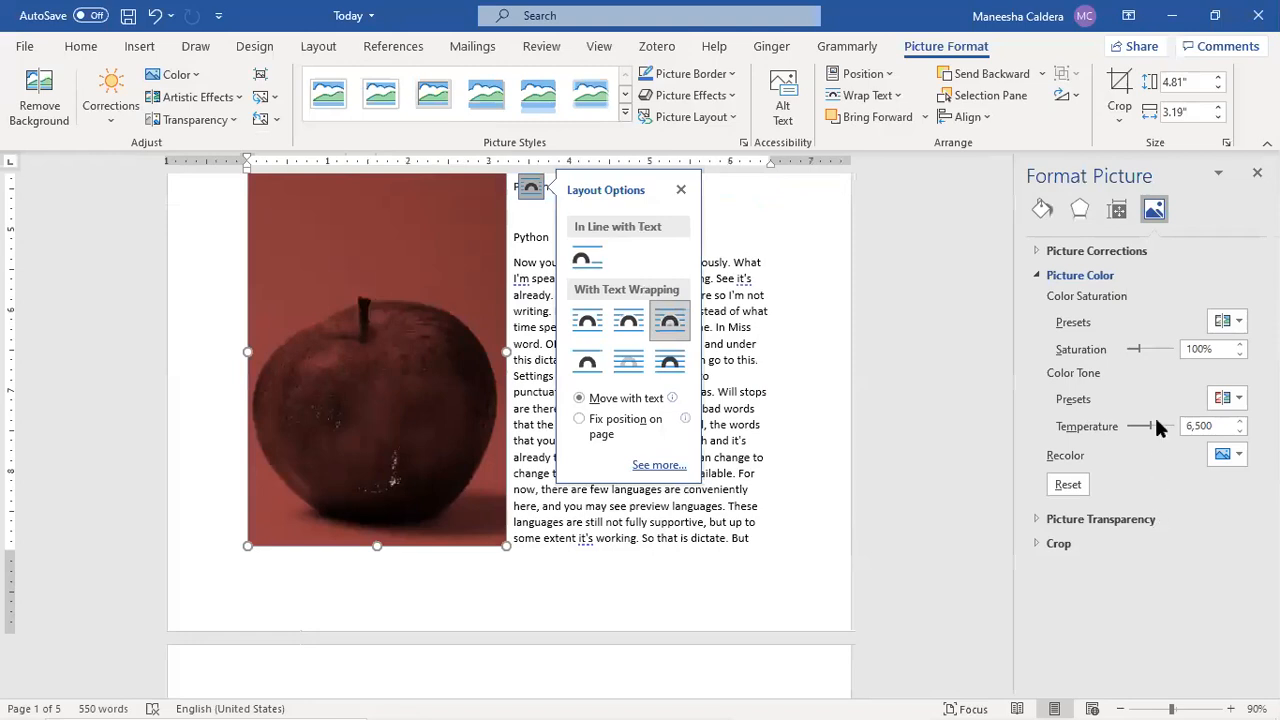
{"action": "mouse_move", "coordinate": [1135, 348]}
{"action": "left_mouse_down"}
{"action": "mouse_move", "coordinate": [1123, 347]}
{"action": "mouse_move", "coordinate": [1148, 347]}
{"action": "left_mouse_up"}
{"action": "left_click_drag", "start_coordinate": [1148, 426], "coordinate": [1170, 423]}
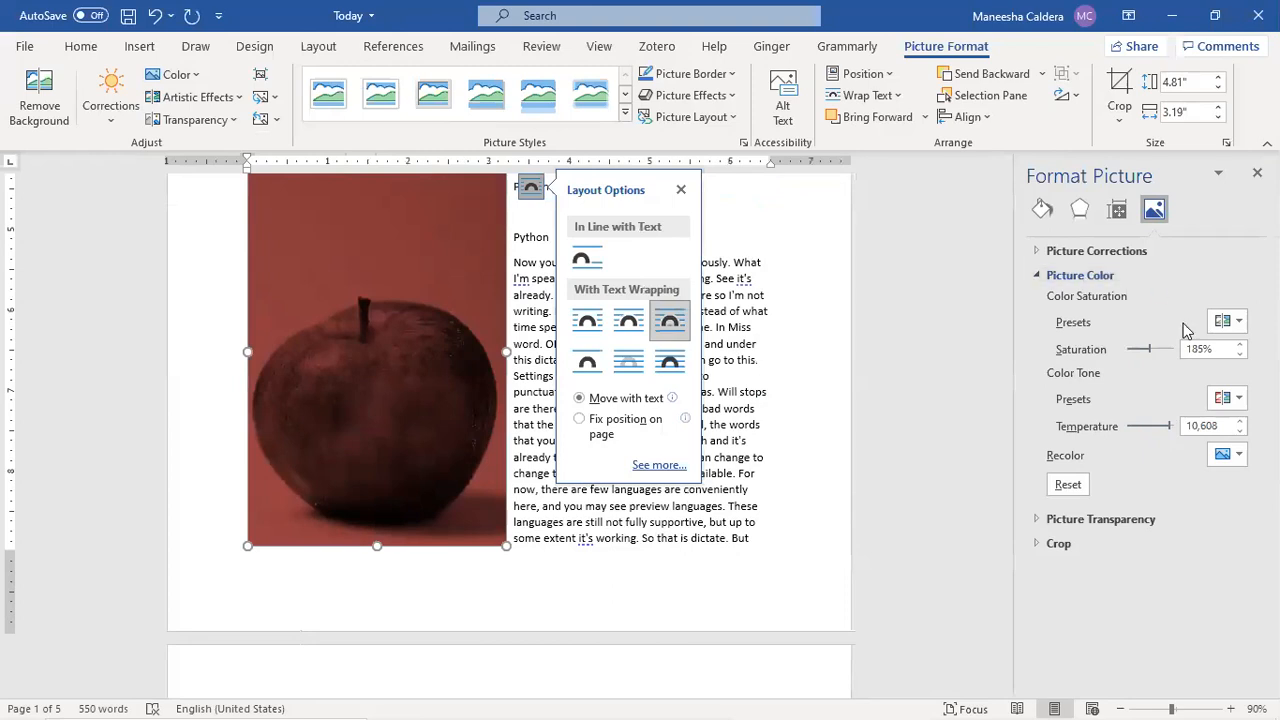
{"action": "left_click", "coordinate": [1036, 256]}
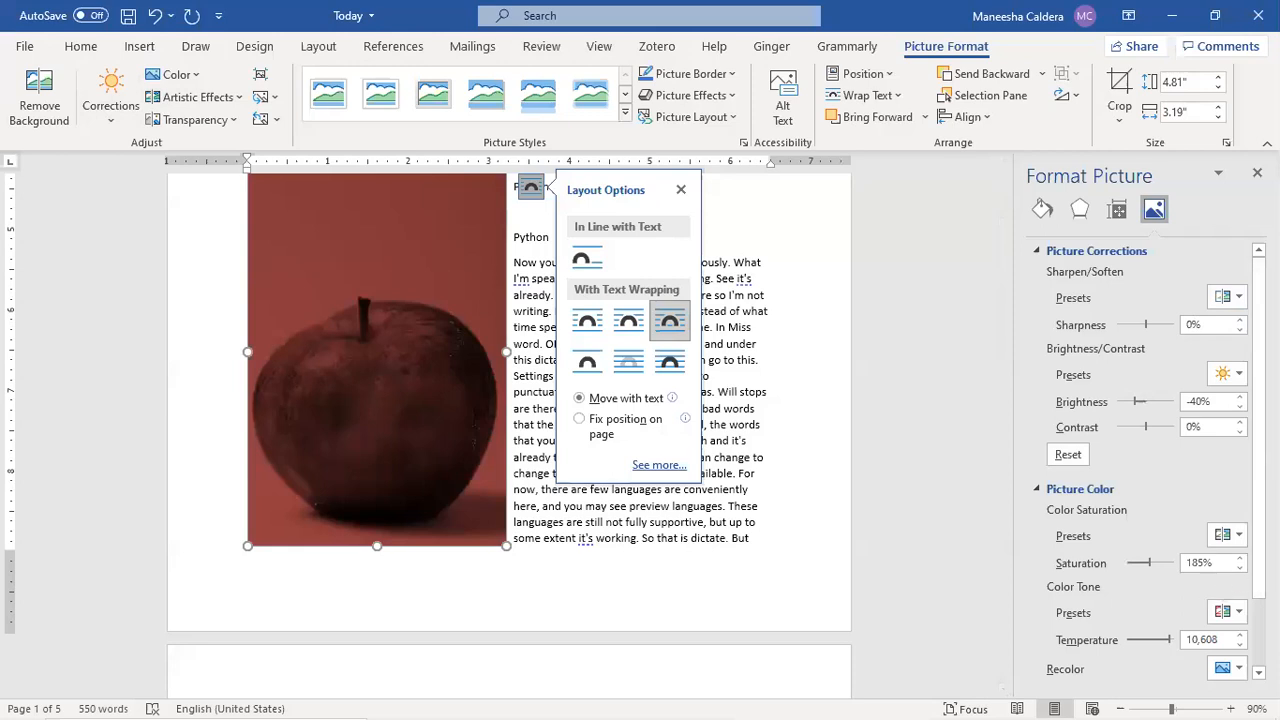
{"action": "scroll", "coordinate": [1050, 660], "scroll_direction": "down", "scroll_amount": 2}
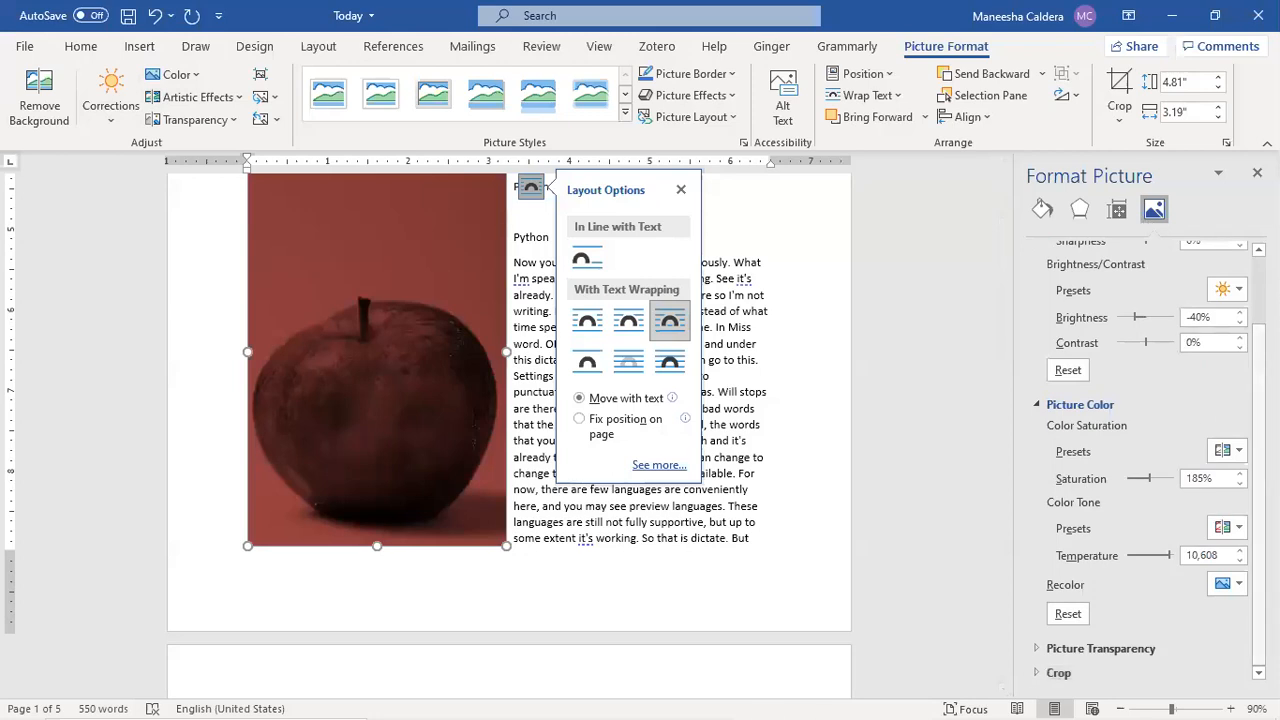
Select the red apple photo with the license caption on page 3.
{"action": "scroll", "coordinate": [1150, 460], "scroll_direction": "up", "scroll_amount": 1}
{"action": "scroll", "coordinate": [1150, 460], "scroll_direction": "up", "scroll_amount": 1}
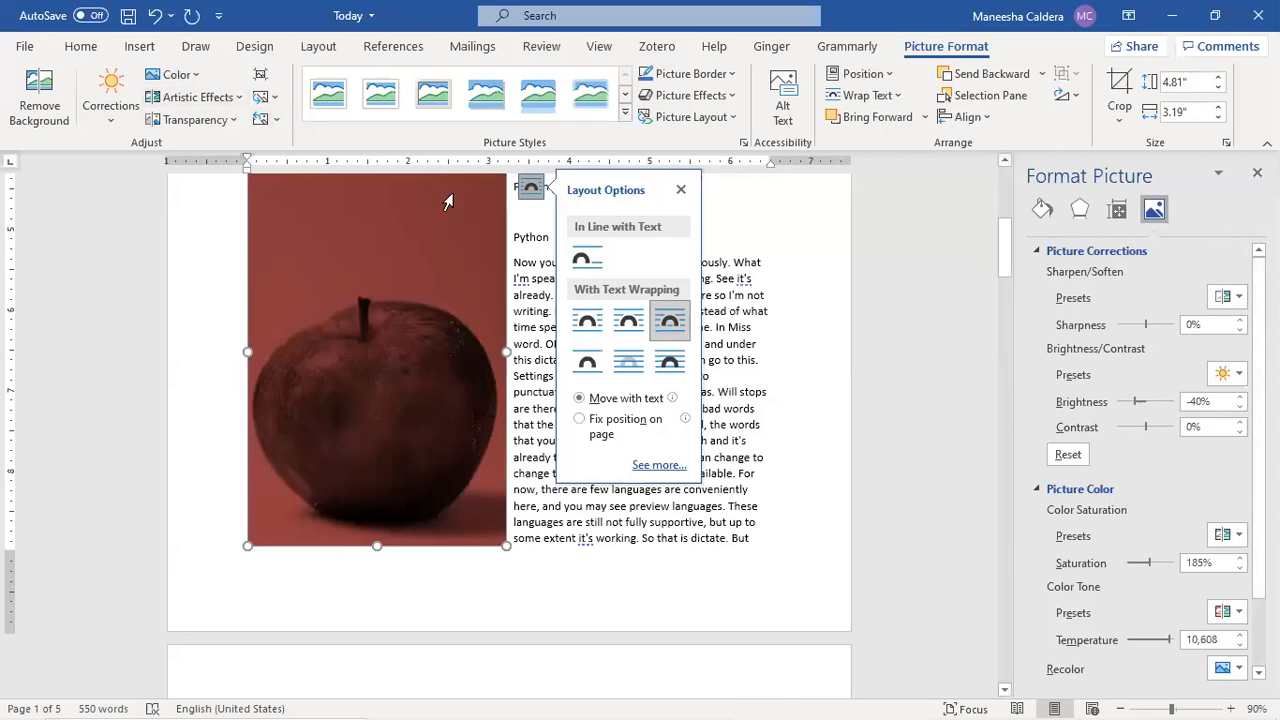
{"action": "left_click", "coordinate": [439, 300]}
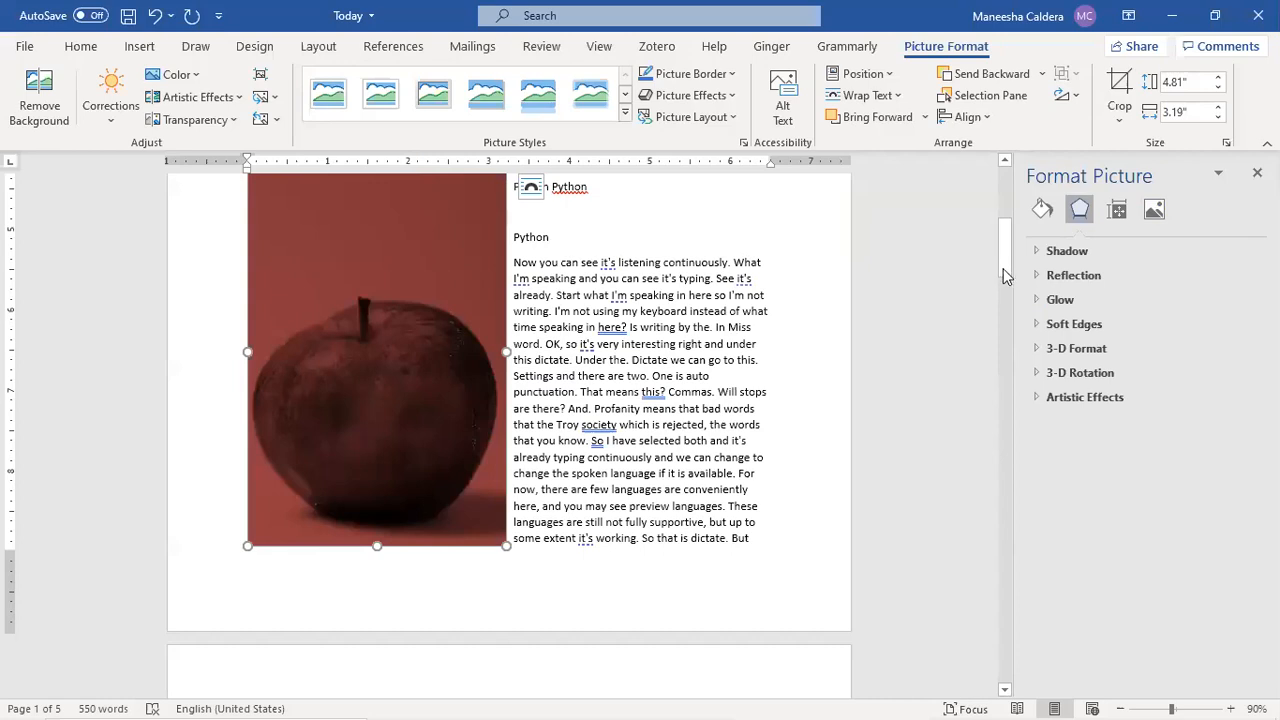
{"action": "left_click_drag", "start_coordinate": [1008, 272], "coordinate": [1012, 414]}
{"action": "left_click", "coordinate": [415, 468]}
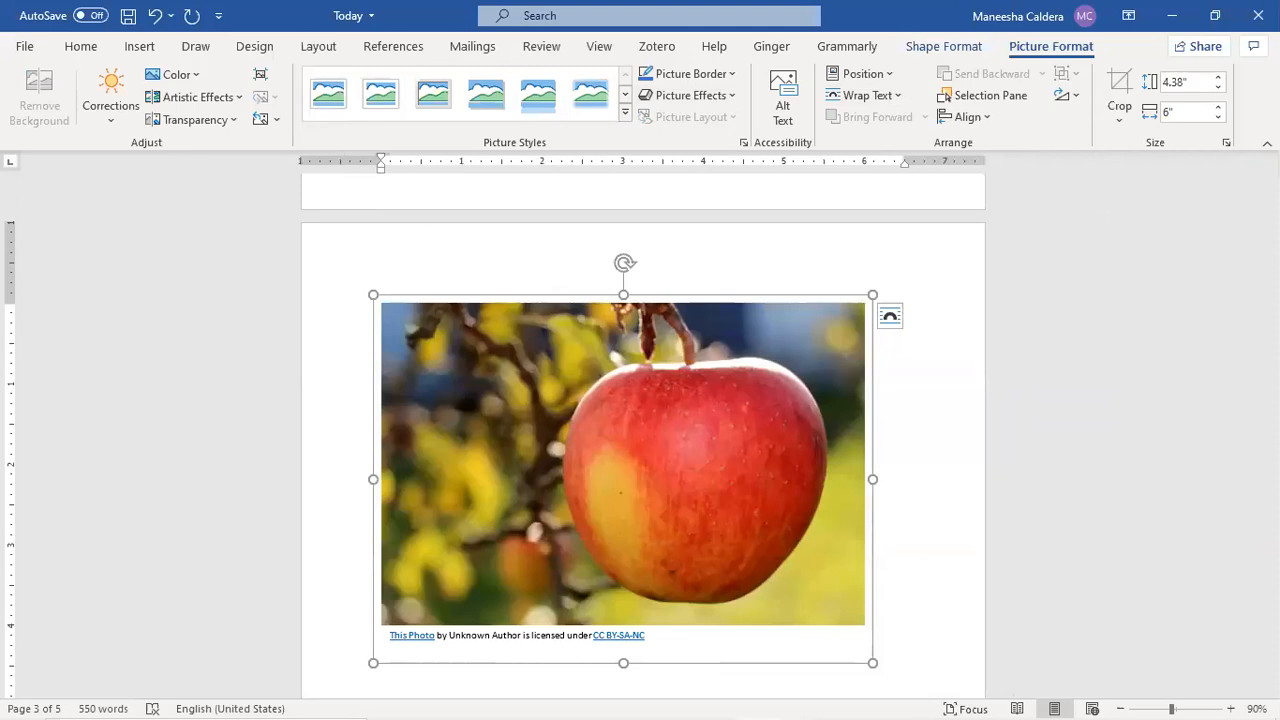
Try the Beveled Oval, Black picture style on the red apple photo and undo it.
{"action": "left_click", "coordinate": [624, 119]}
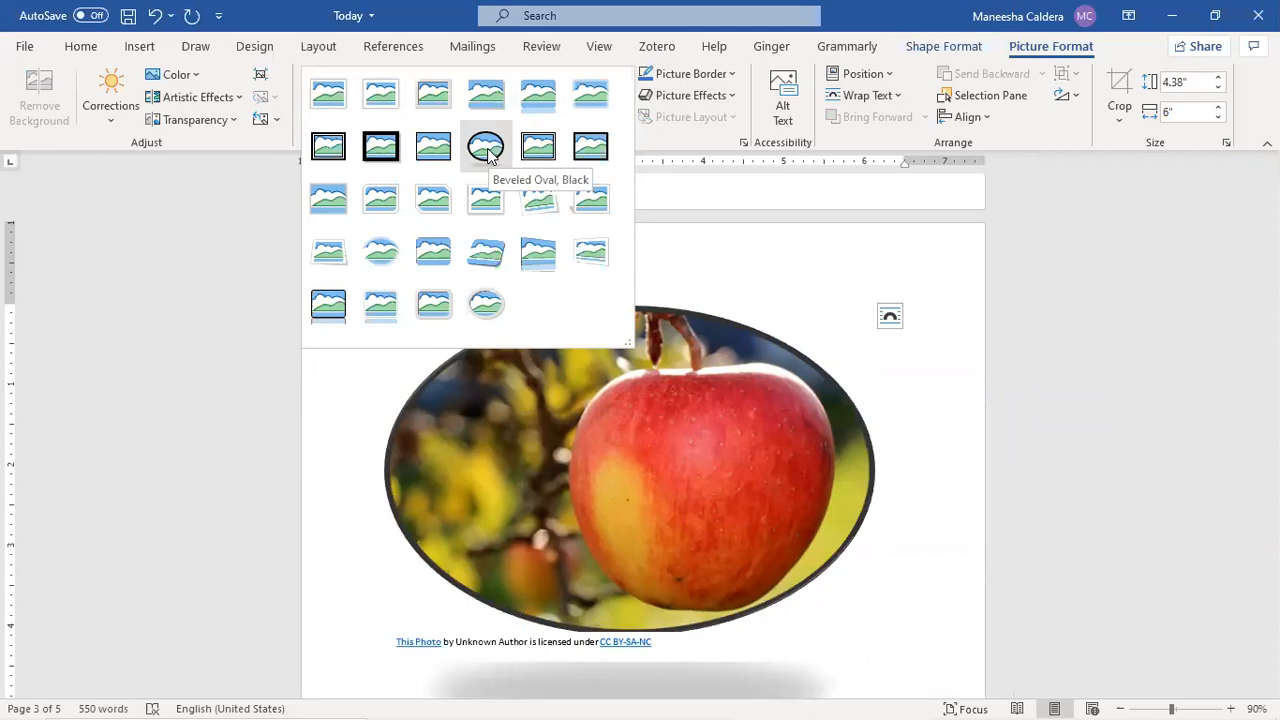
{"action": "left_click", "coordinate": [486, 147]}
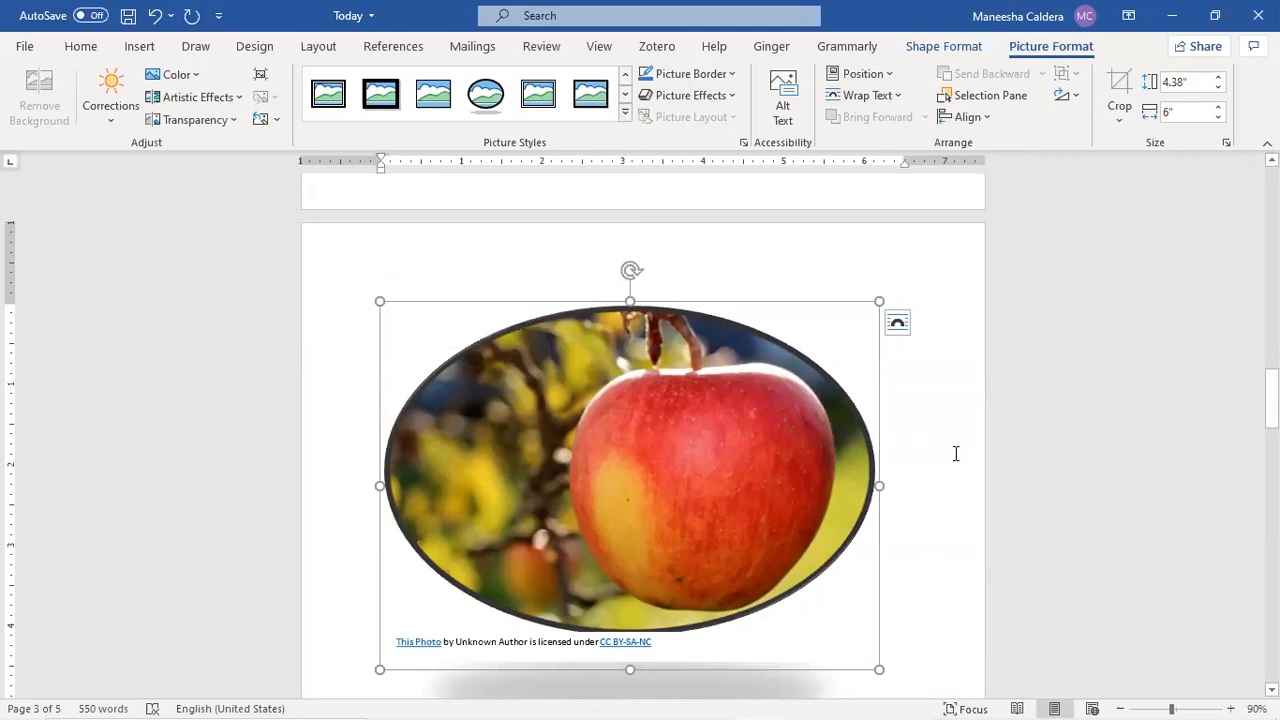
{"action": "left_click", "coordinate": [577, 625]}
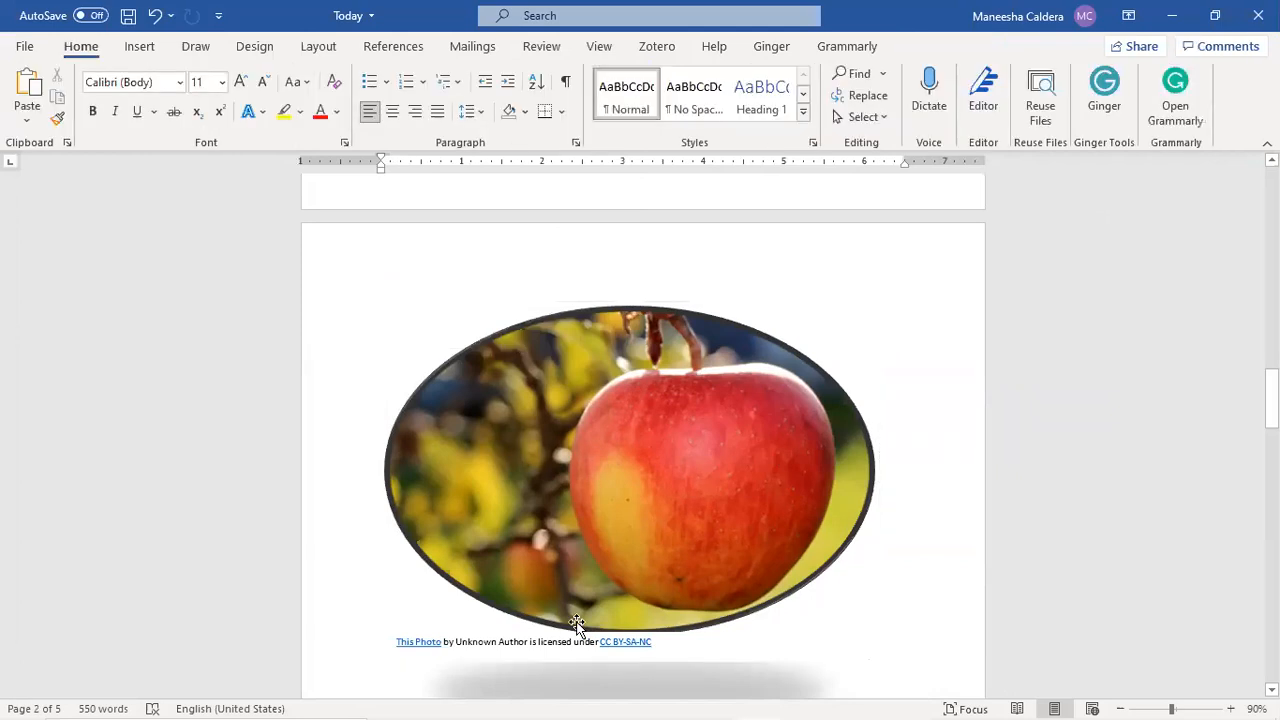
{"action": "left_click", "coordinate": [589, 535]}
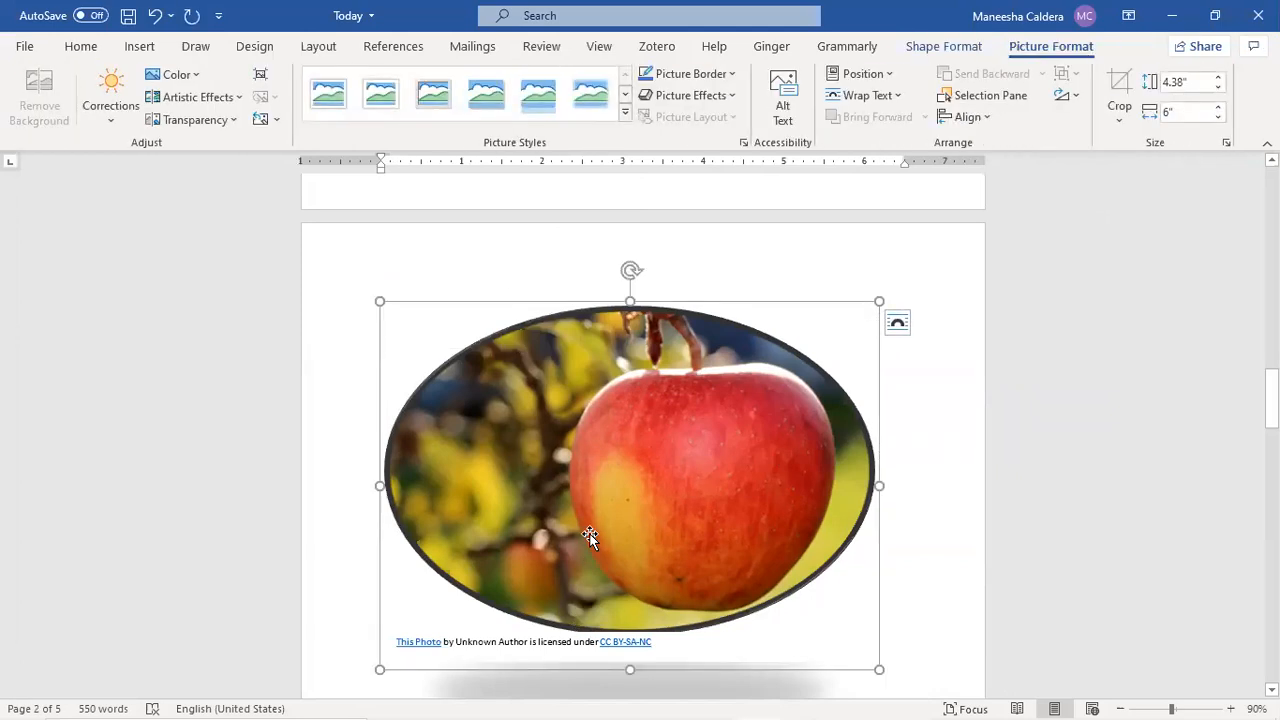
{"action": "left_click", "coordinate": [605, 113]}
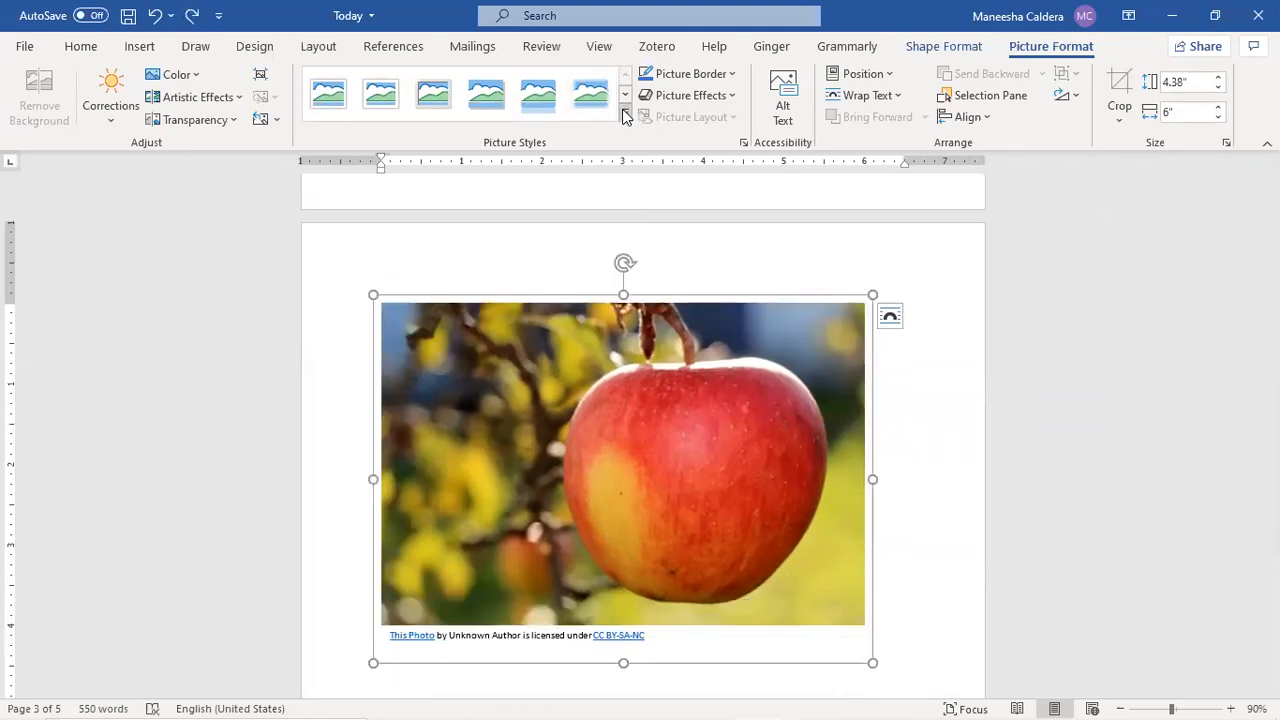
Apply a picture style with a thin black double-line frame to the apple photo and reselect it.
{"action": "left_click", "coordinate": [624, 116]}
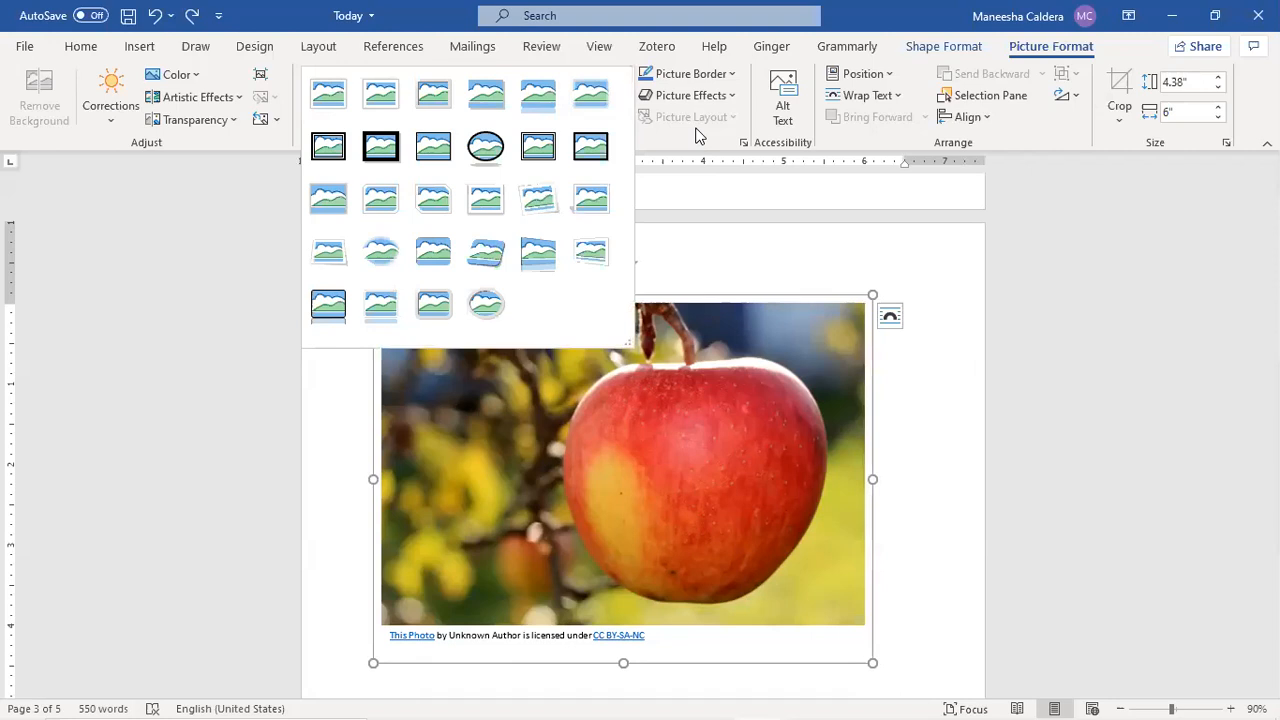
{"action": "key", "text": "Escape"}
{"action": "left_click", "coordinate": [624, 116]}
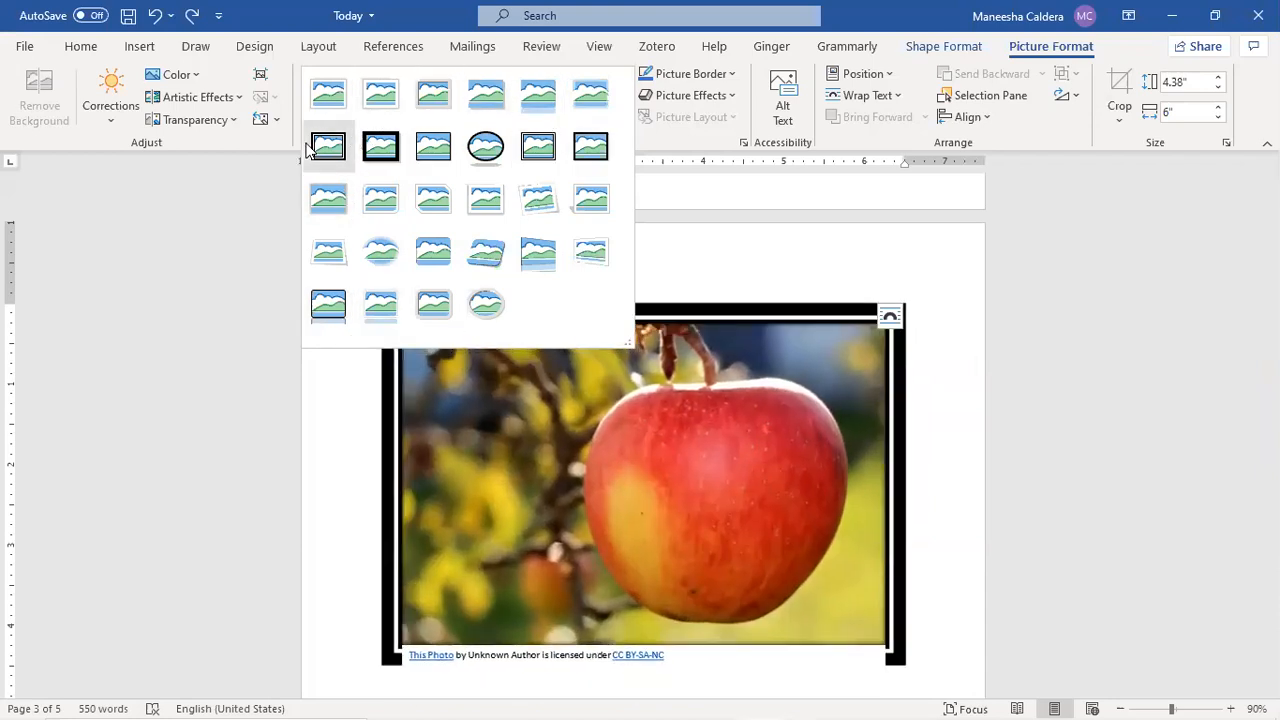
{"action": "left_click", "coordinate": [536, 158]}
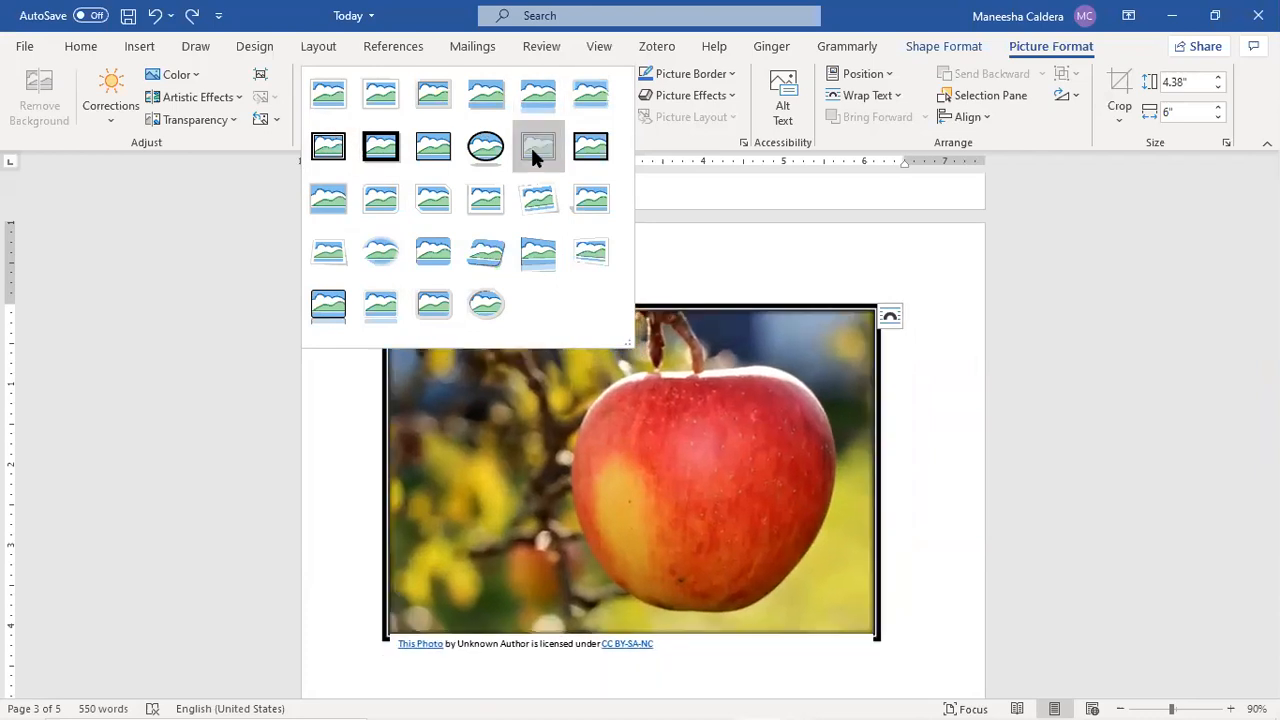
{"action": "left_click", "coordinate": [937, 391]}
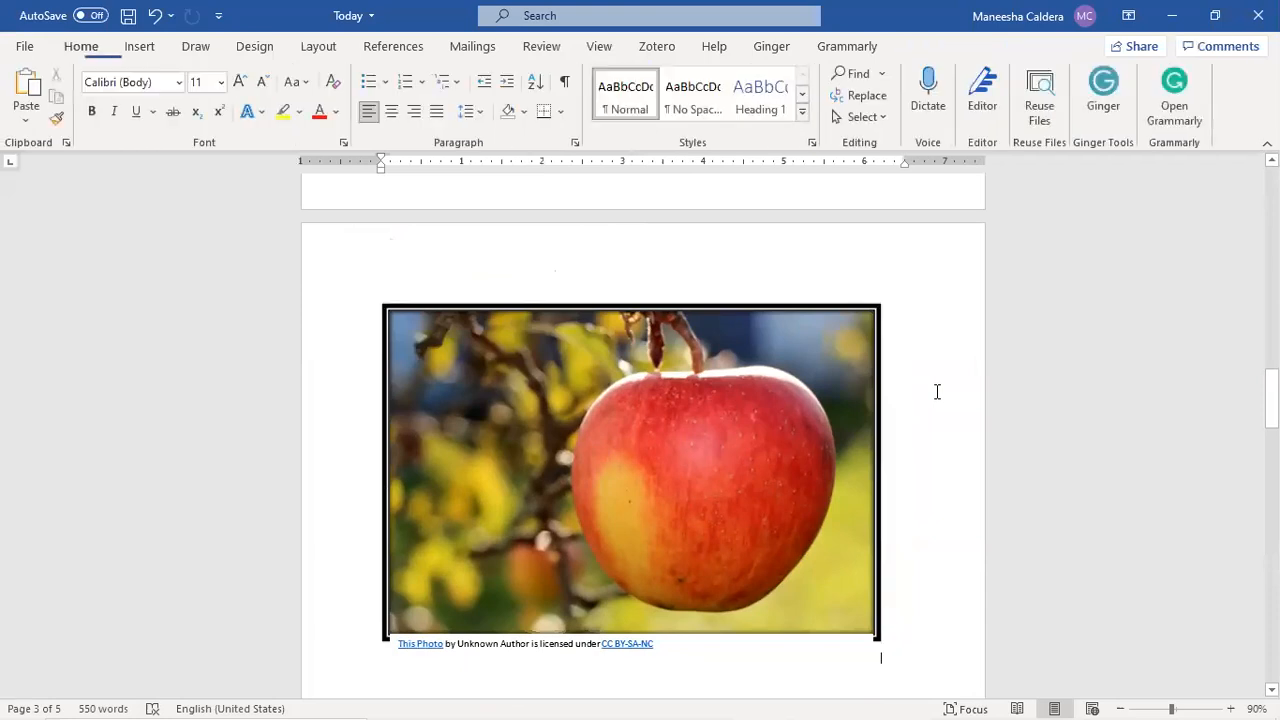
{"action": "double_click", "coordinate": [696, 402]}
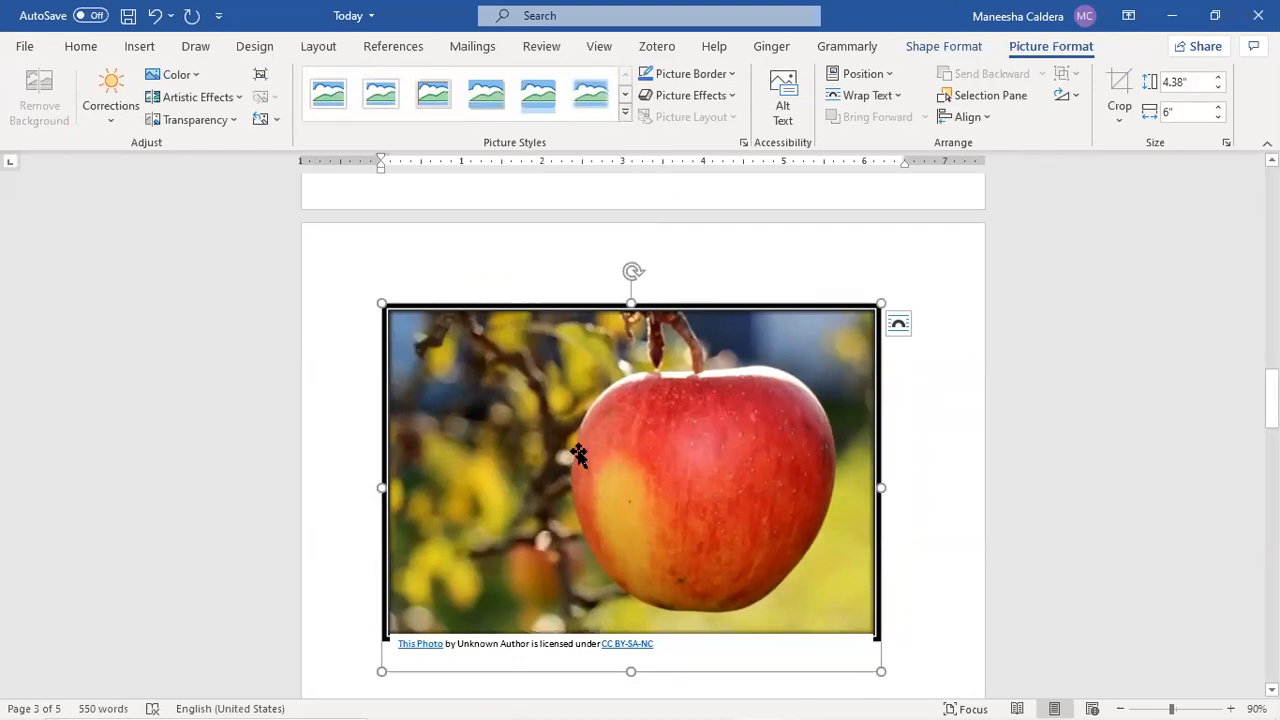
Select the image inside its captioned group and undo the black frame style.
{"action": "left_click", "coordinate": [625, 118]}
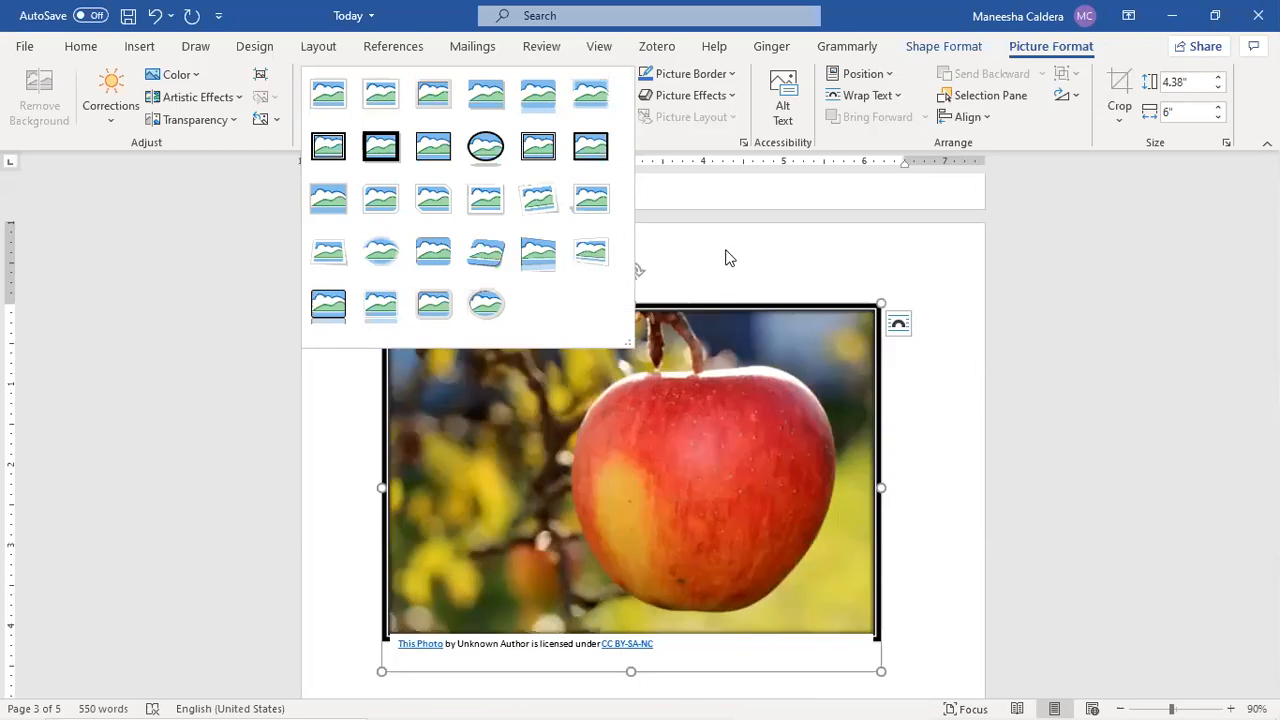
{"action": "left_click", "coordinate": [727, 258]}
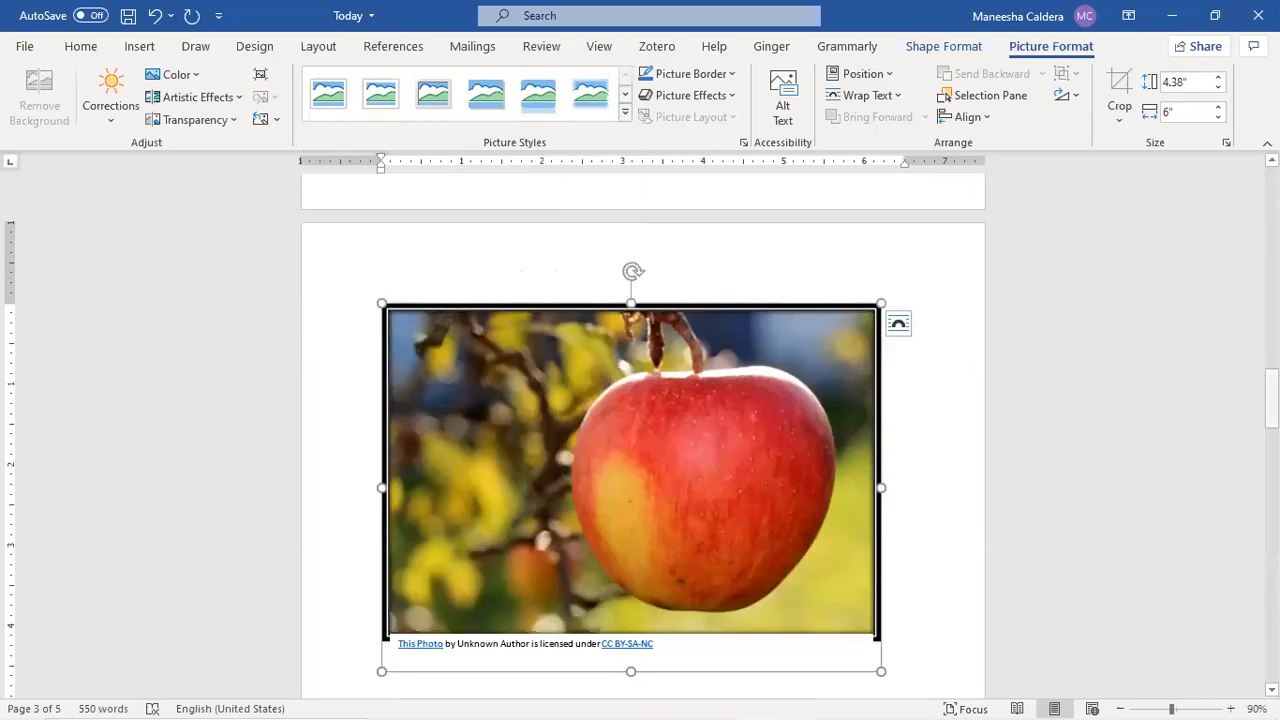
{"action": "scroll", "coordinate": [758, 370], "scroll_direction": "down", "scroll_amount": 1}
{"action": "left_click", "coordinate": [745, 370]}
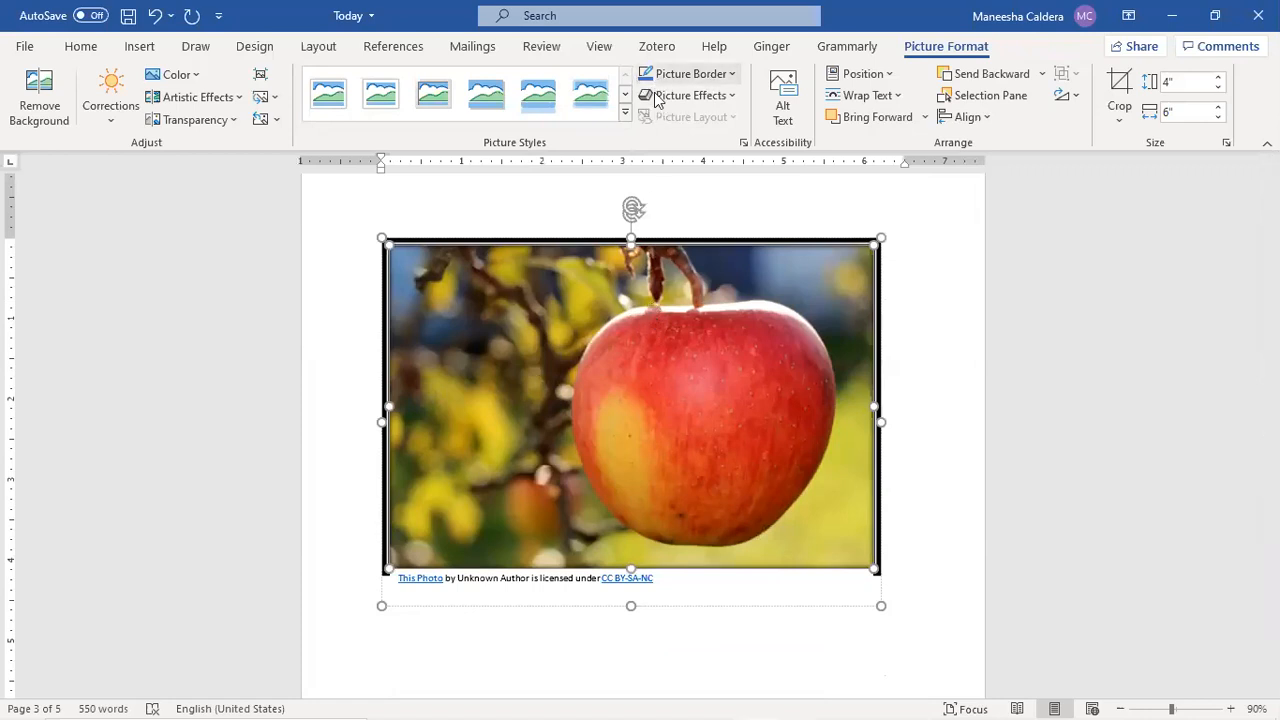
{"action": "key", "text": "ctrl+z"}
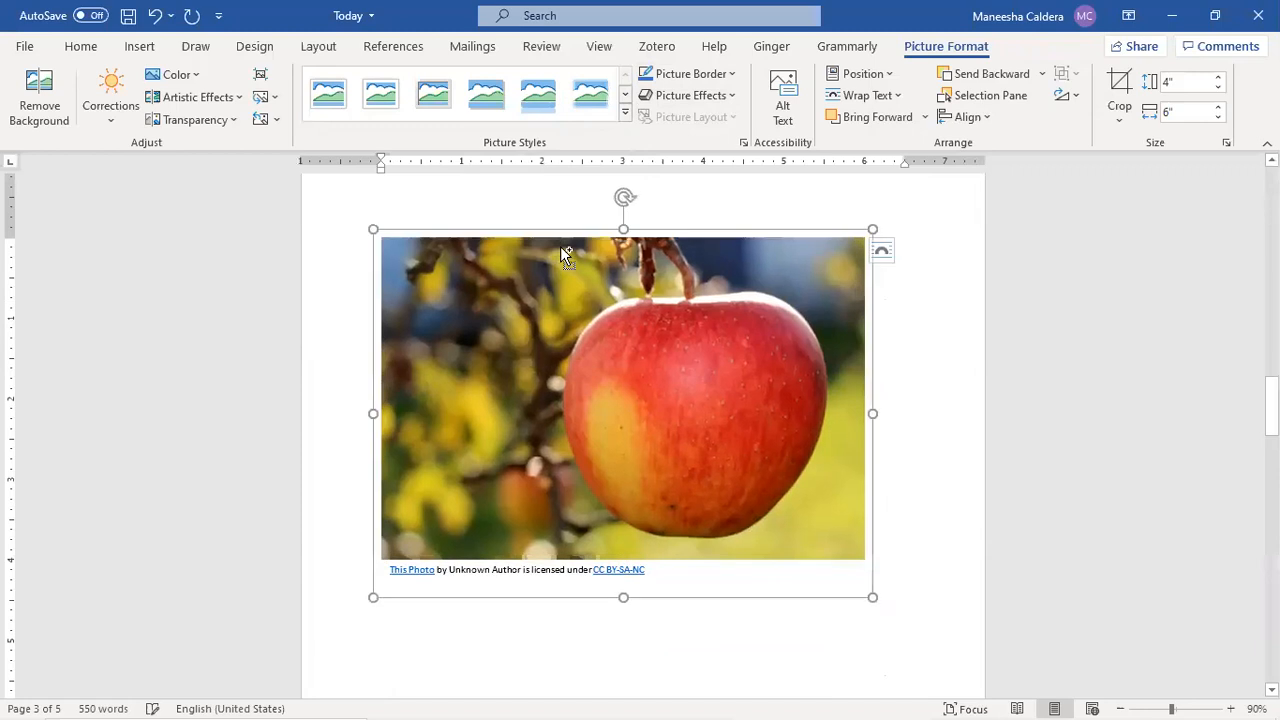
Give the apple photo a Black, Text 1 picture border with a weight of 6 pt.
{"action": "left_click", "coordinate": [517, 308]}
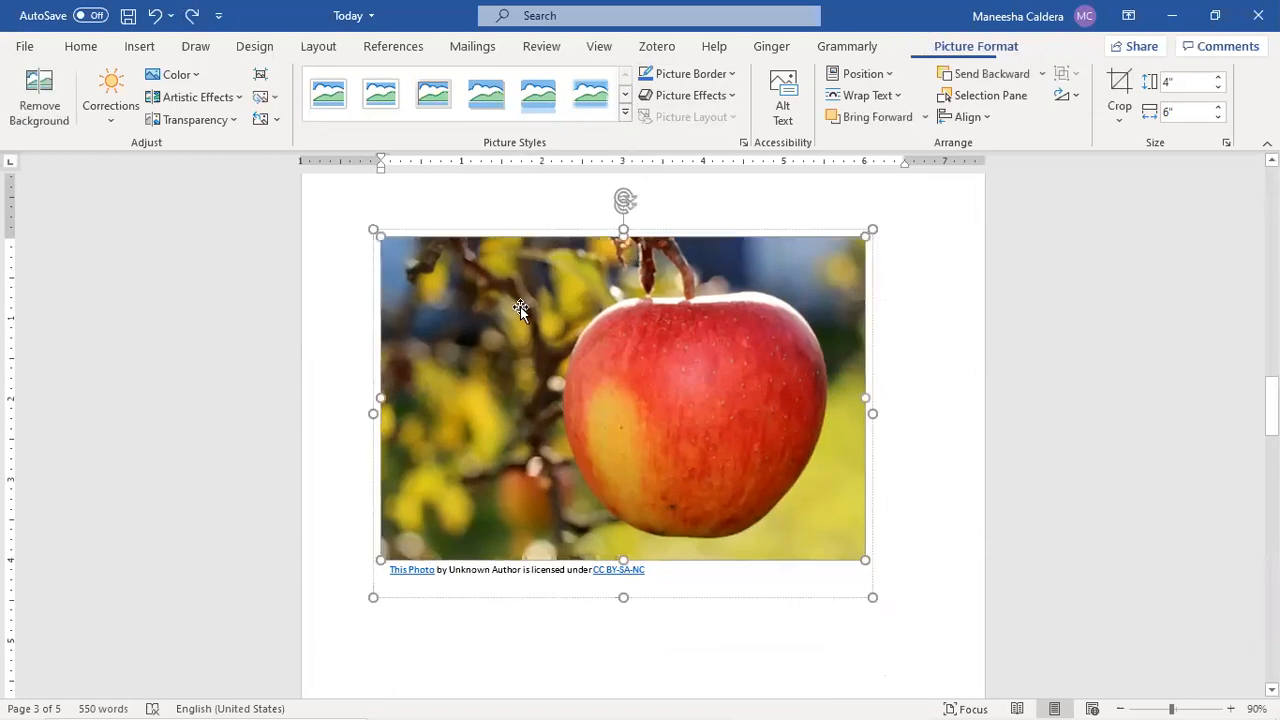
{"action": "left_click", "coordinate": [733, 74]}
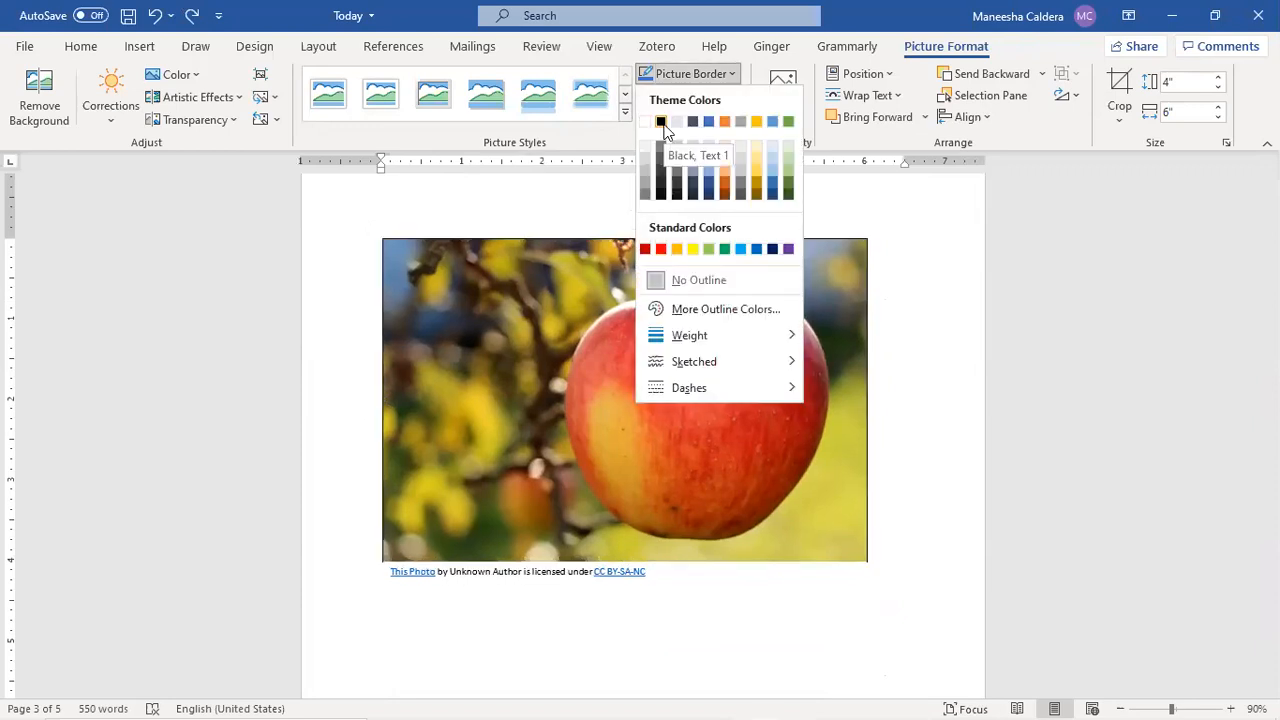
{"action": "left_click", "coordinate": [661, 121]}
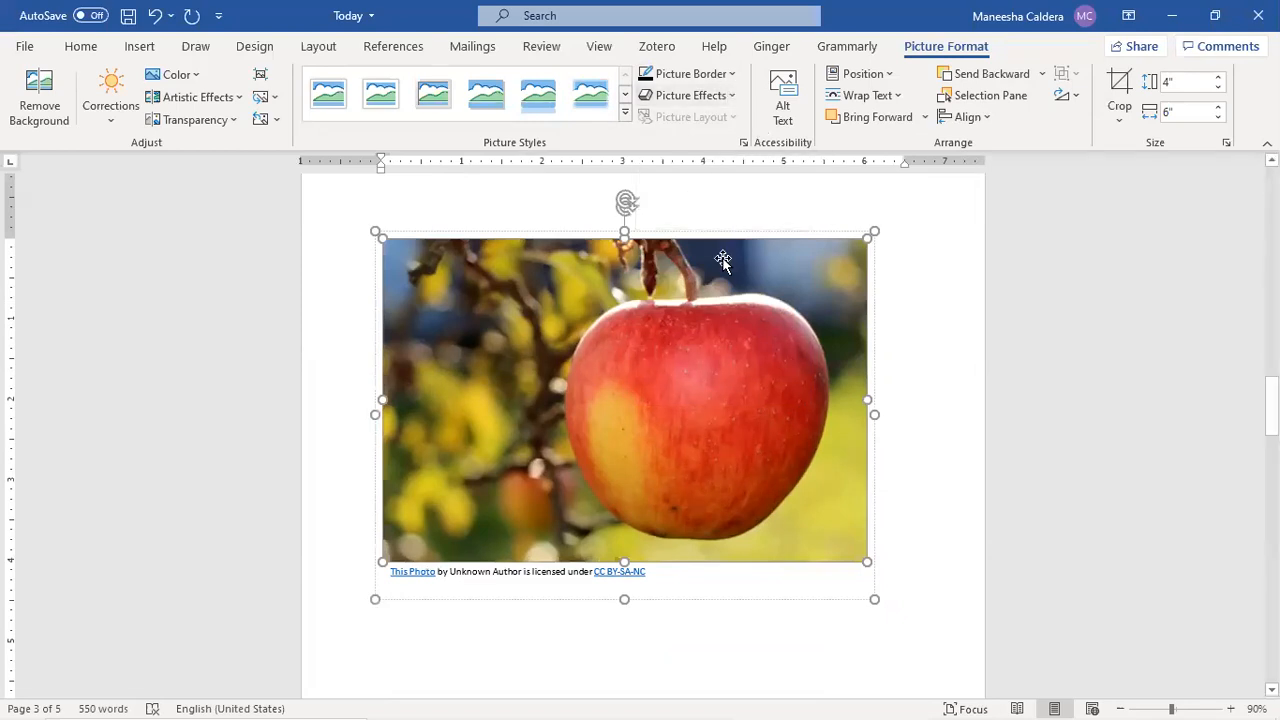
{"action": "left_click", "coordinate": [718, 78]}
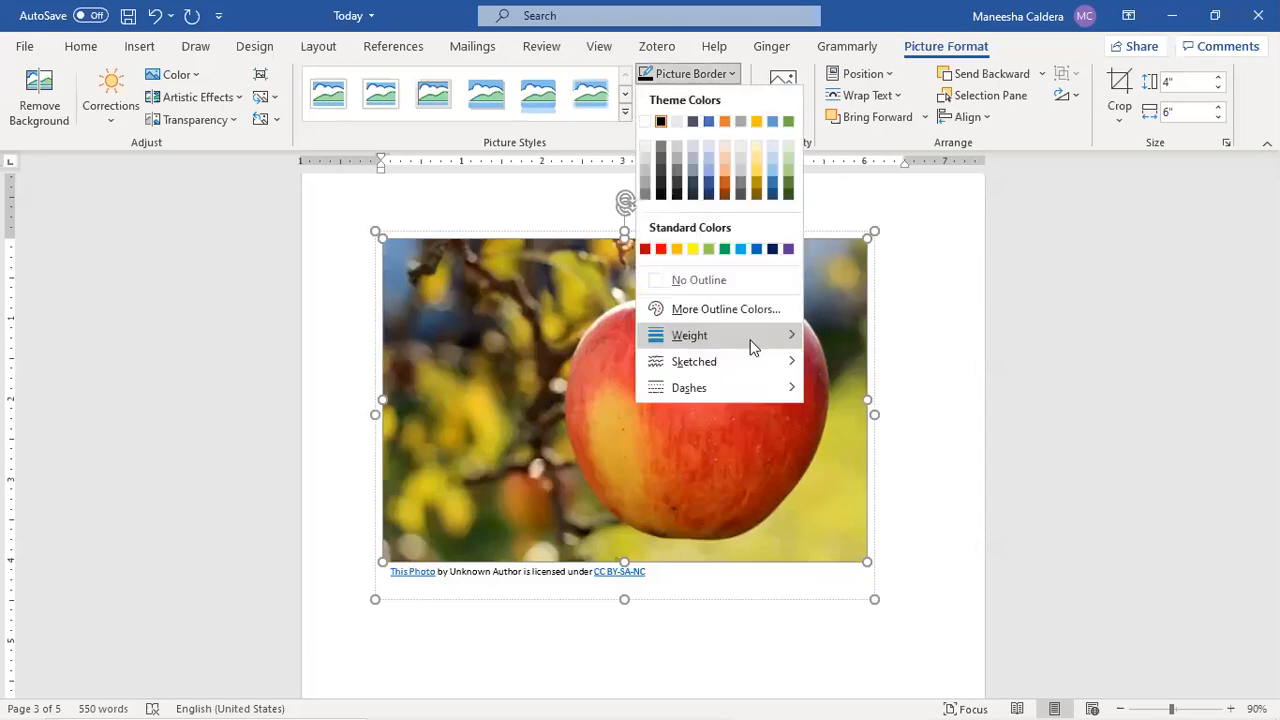
{"action": "mouse_move", "coordinate": [720, 336]}
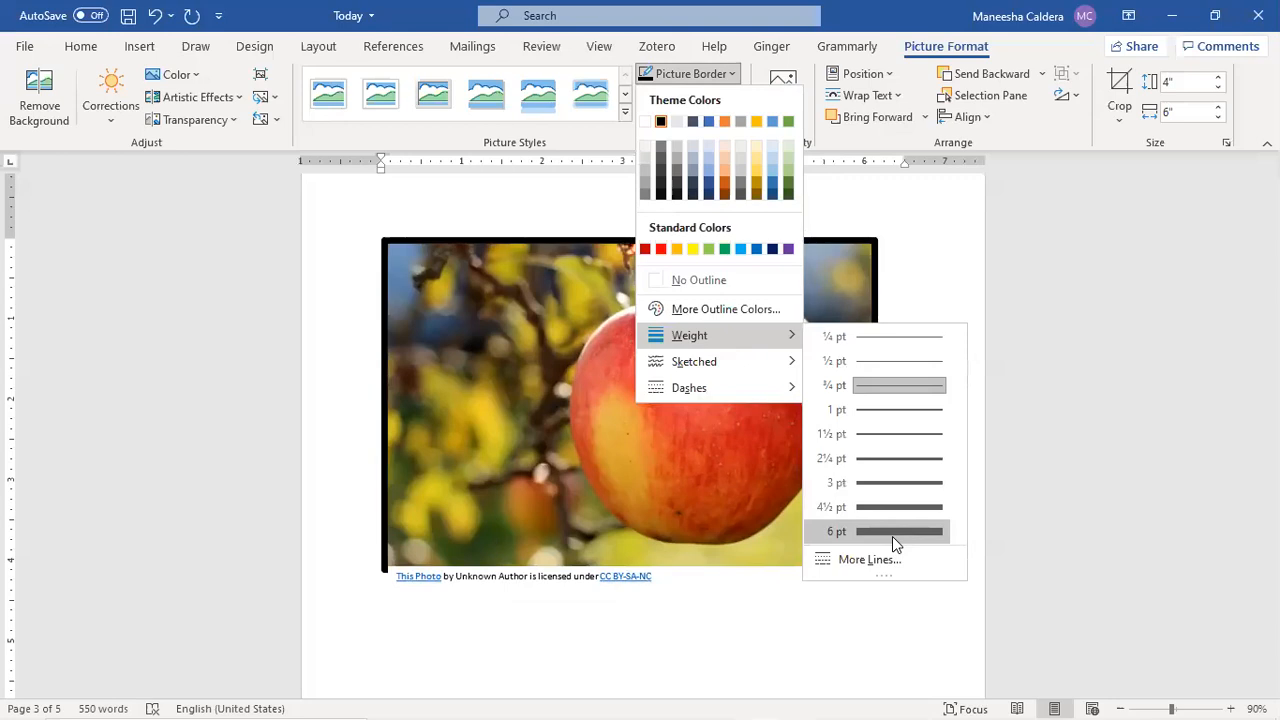
{"action": "left_click", "coordinate": [892, 536]}
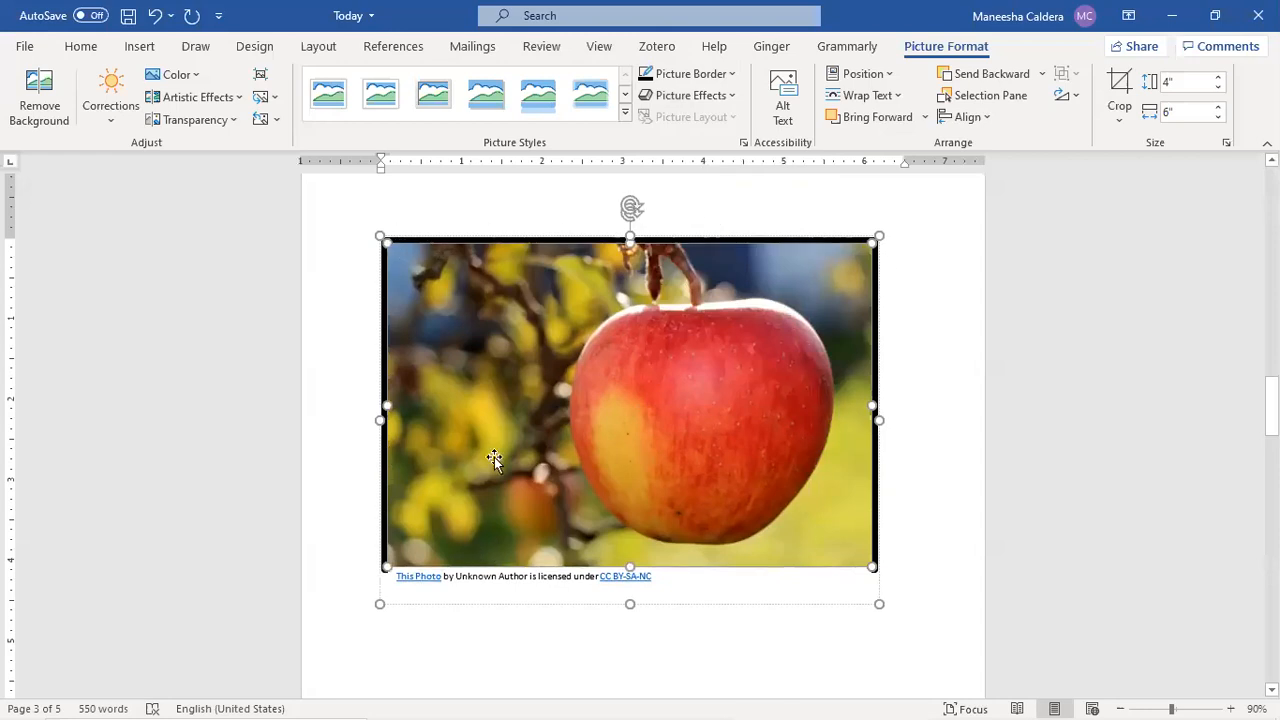
Open the additional outline colors, choose the light pink #FF99FF and select its hex code in the custom color settings.
{"action": "left_click", "coordinate": [727, 80]}
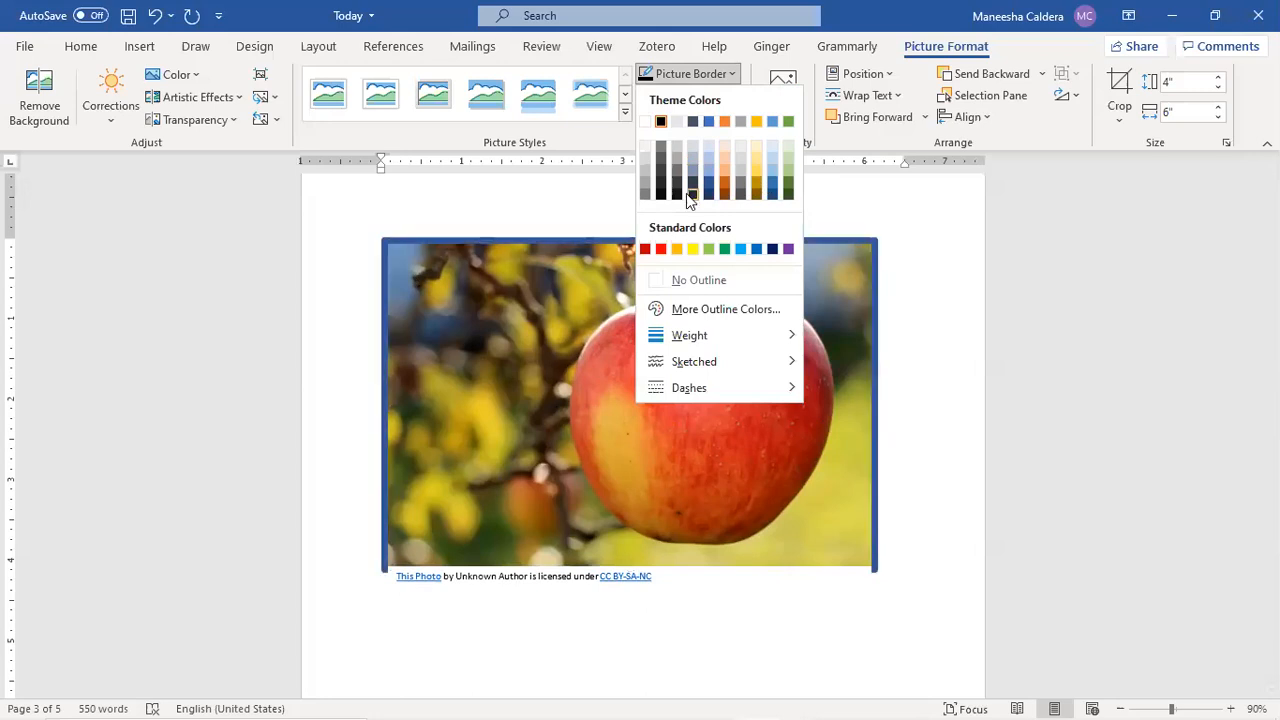
{"action": "left_click", "coordinate": [715, 309]}
{"action": "left_click", "coordinate": [592, 300]}
{"action": "left_click", "coordinate": [615, 315]}
{"action": "left_click", "coordinate": [580, 205]}
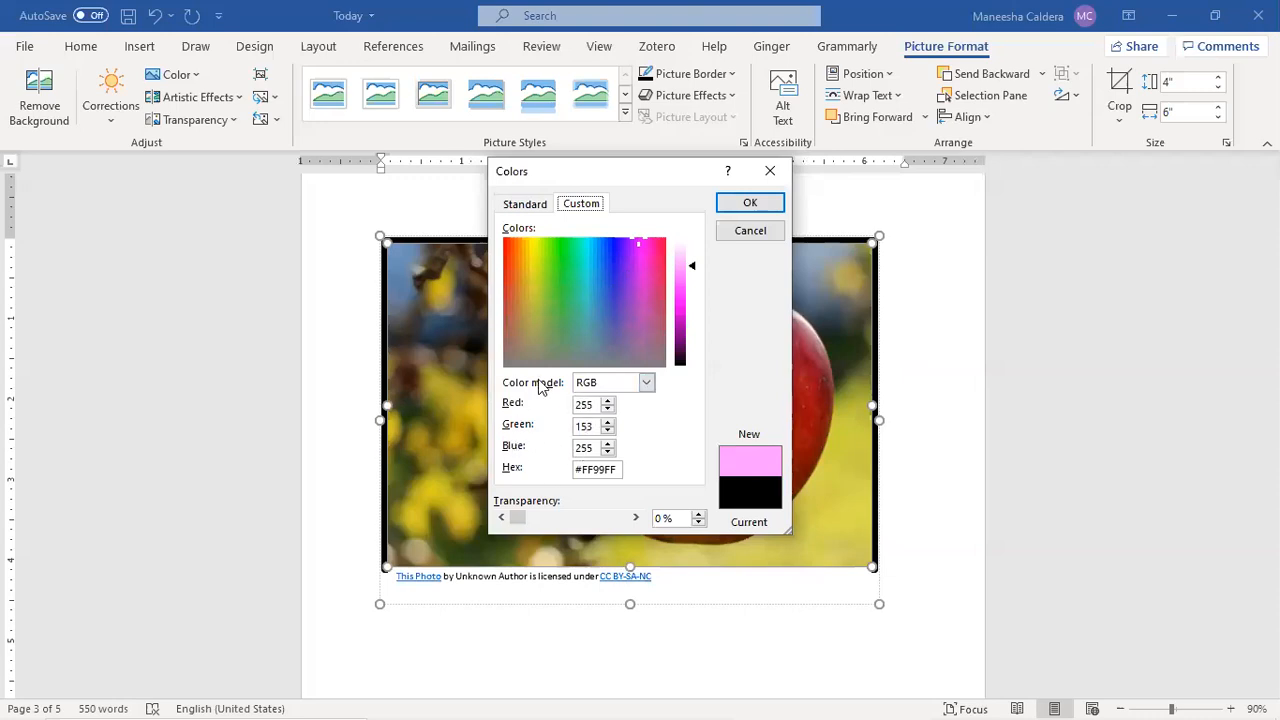
{"action": "left_click", "coordinate": [586, 405]}
{"action": "left_click_drag", "start_coordinate": [614, 470], "coordinate": [554, 476]}
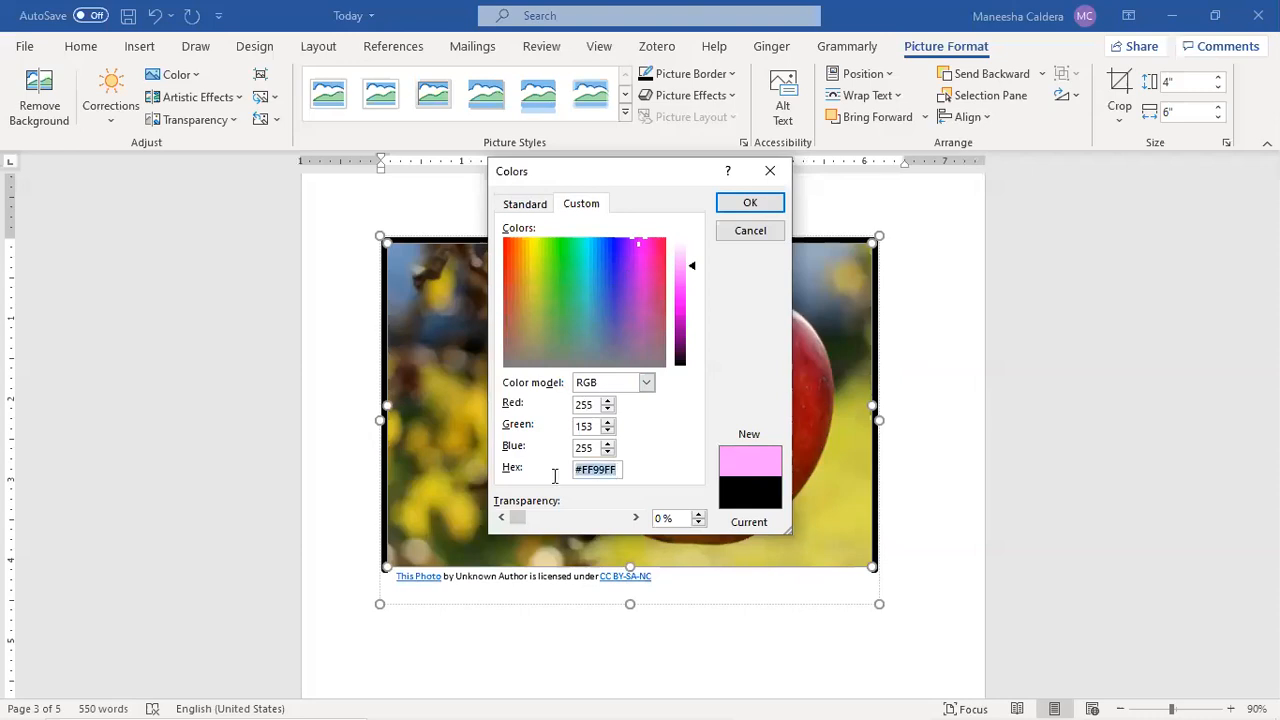
Replace the outline color's hex code with #CCDD11.
{"action": "left_click", "coordinate": [616, 470]}
{"action": "key", "text": "BackSpace"}
{"action": "key", "text": "BackSpace"}
{"action": "key", "text": "BackSpace"}
{"action": "key", "text": "BackSpace"}
{"action": "key", "text": "BackSpace"}
{"action": "key", "text": "BackSpace"}
{"action": "type", "text": "ccdd11"}
Change the outline color's hex code to #FFFFFF.
{"action": "left_click", "coordinate": [614, 468]}
{"action": "key", "text": "BackSpace"}
{"action": "key", "text": "BackSpace"}
{"action": "key", "text": "BackSpace"}
{"action": "key", "text": "BackSpace"}
{"action": "key", "text": "BackSpace"}
{"action": "key", "text": "BackSpace"}
{"action": "type", "text": "ffffff"}
Set the outline color's hex code to #000000 for black.
{"action": "double_click", "coordinate": [607, 469]}
{"action": "type", "text": "#000000"}
{"action": "key", "text": "Tab"}
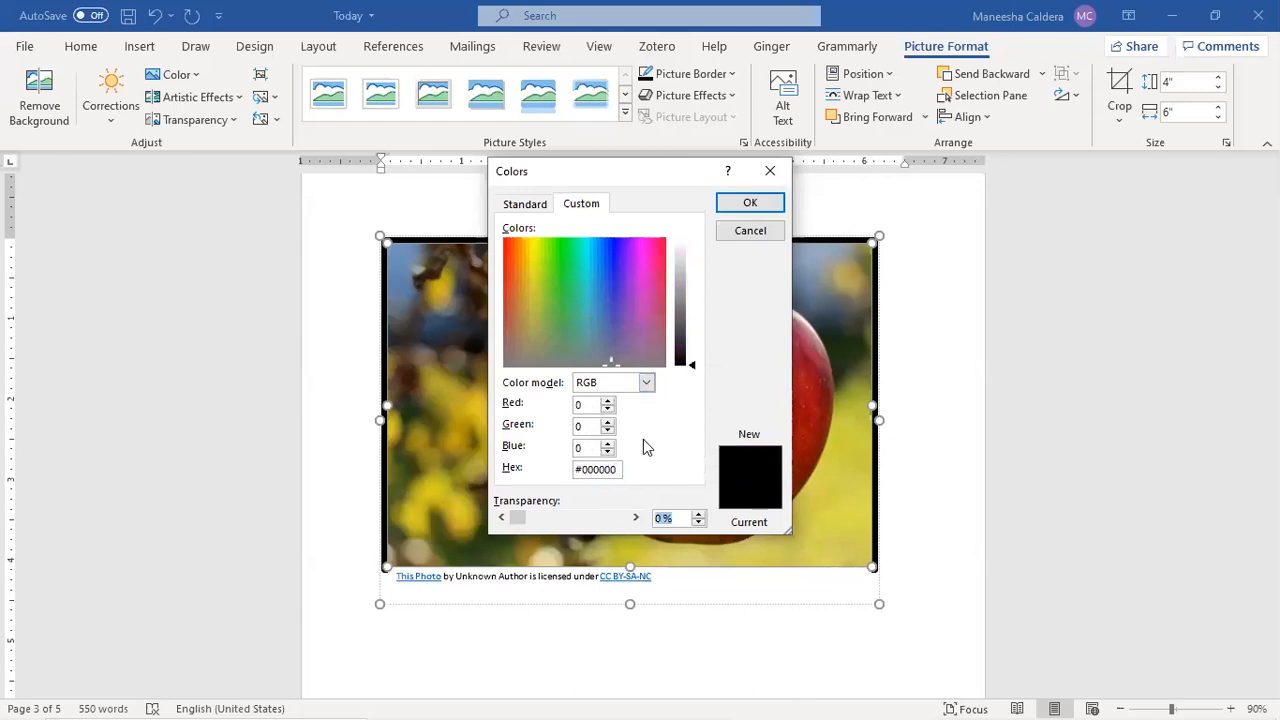
Set the outline color to white with the hex code #FFFFFF.
{"action": "left_click", "coordinate": [616, 469]}
{"action": "key", "text": "BackSpace"}
{"action": "key", "text": "BackSpace"}
{"action": "key", "text": "BackSpace"}
{"action": "key", "text": "BackSpace"}
{"action": "key", "text": "BackSpace"}
{"action": "key", "text": "BackSpace"}
{"action": "type", "text": "ffffff"}
{"action": "key", "text": "Tab"}
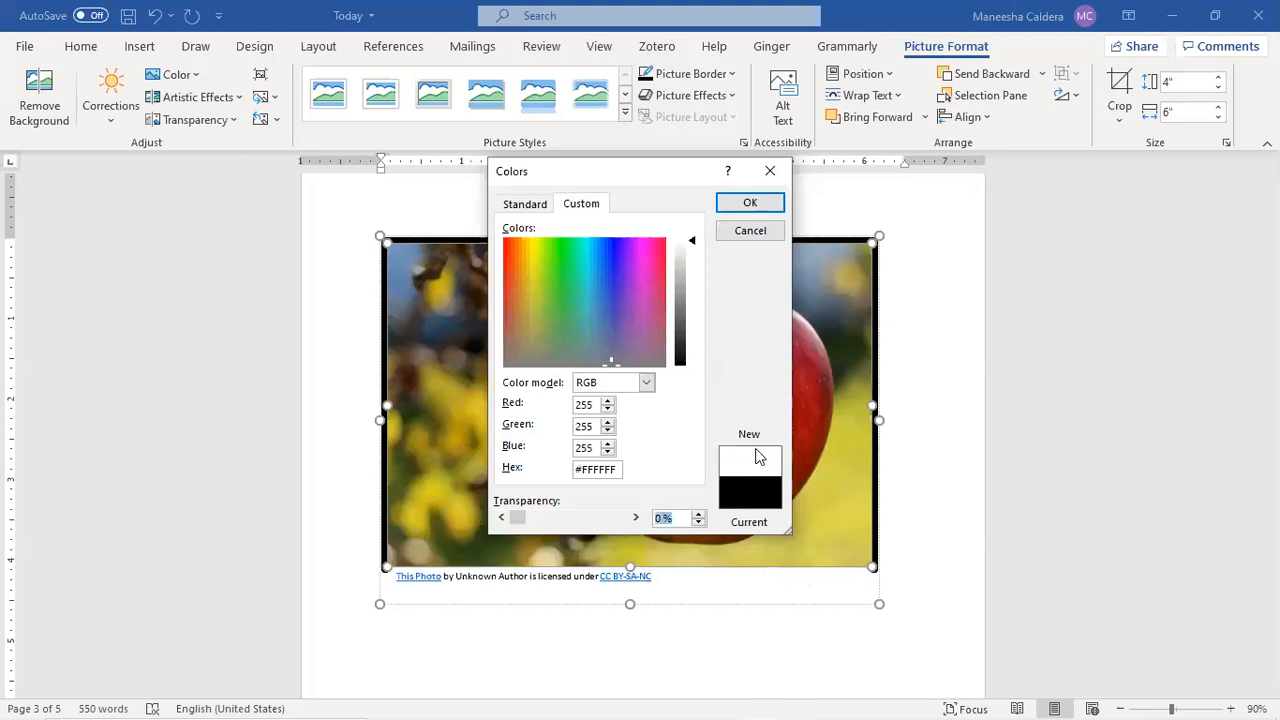
Set the outline color to a pale cream with the hex code #FCFCEC.
{"action": "left_click", "coordinate": [617, 466]}
{"action": "key", "text": "BackSpace"}
{"action": "key", "text": "BackSpace"}
{"action": "key", "text": "BackSpace"}
{"action": "key", "text": "BackSpace"}
{"action": "key", "text": "BackSpace"}
{"action": "type", "text": "cfcec"}
{"action": "key", "text": "Tab"}
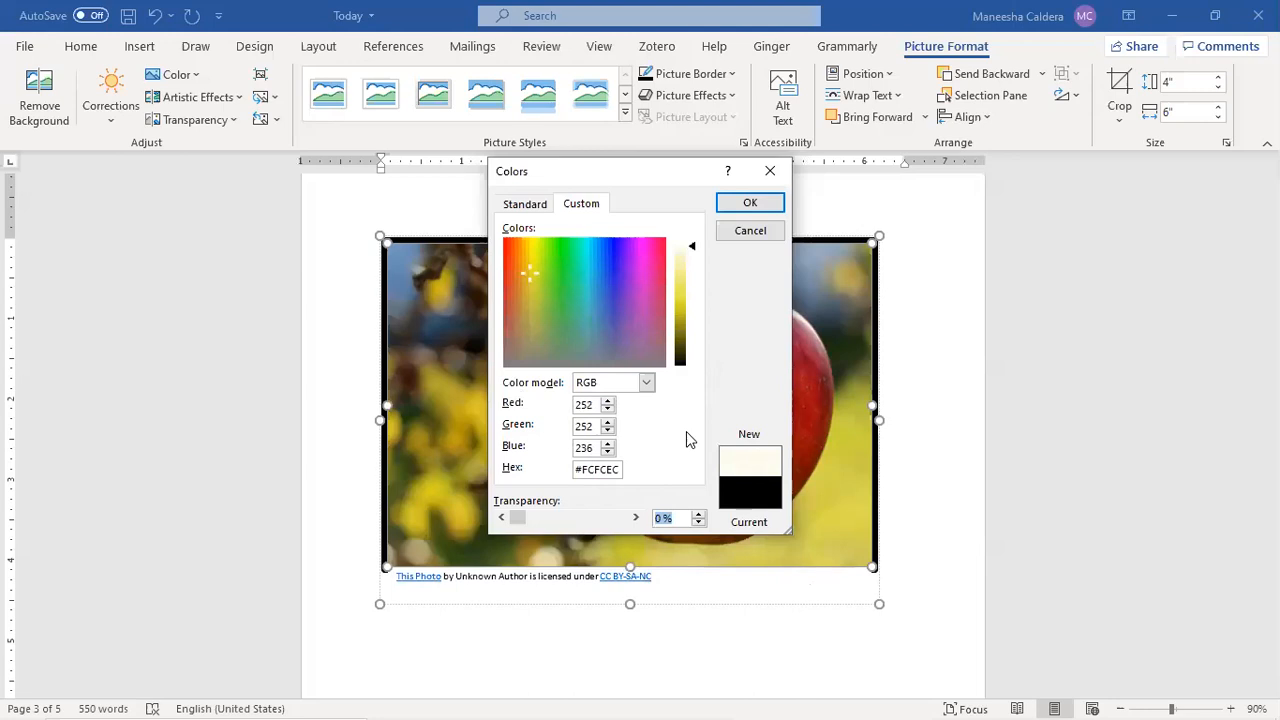
Return the outline color to white by setting its hex code to #FFFFFF.
{"action": "left_click", "coordinate": [600, 405]}
{"action": "left_click", "coordinate": [616, 470]}
{"action": "key", "text": "BackSpace"}
{"action": "key", "text": "BackSpace"}
{"action": "key", "text": "BackSpace"}
{"action": "key", "text": "BackSpace"}
{"action": "key", "text": "BackSpace"}
{"action": "type", "text": "Ff"}
{"action": "key", "text": "Tab"}
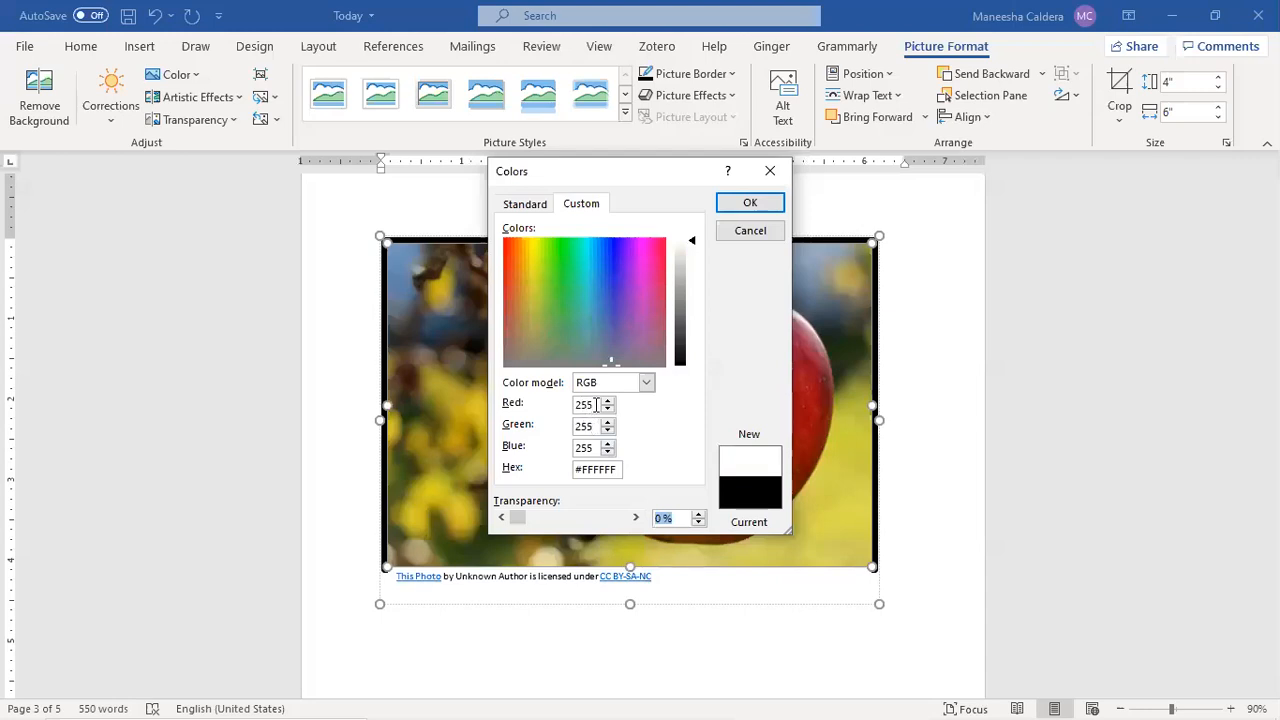
Display the standard color palette and set the outline color's transparency to 44%.
{"action": "left_click", "coordinate": [594, 473]}
{"action": "left_click_drag", "start_coordinate": [583, 470], "coordinate": [641, 474]}
{"action": "left_click", "coordinate": [524, 204]}
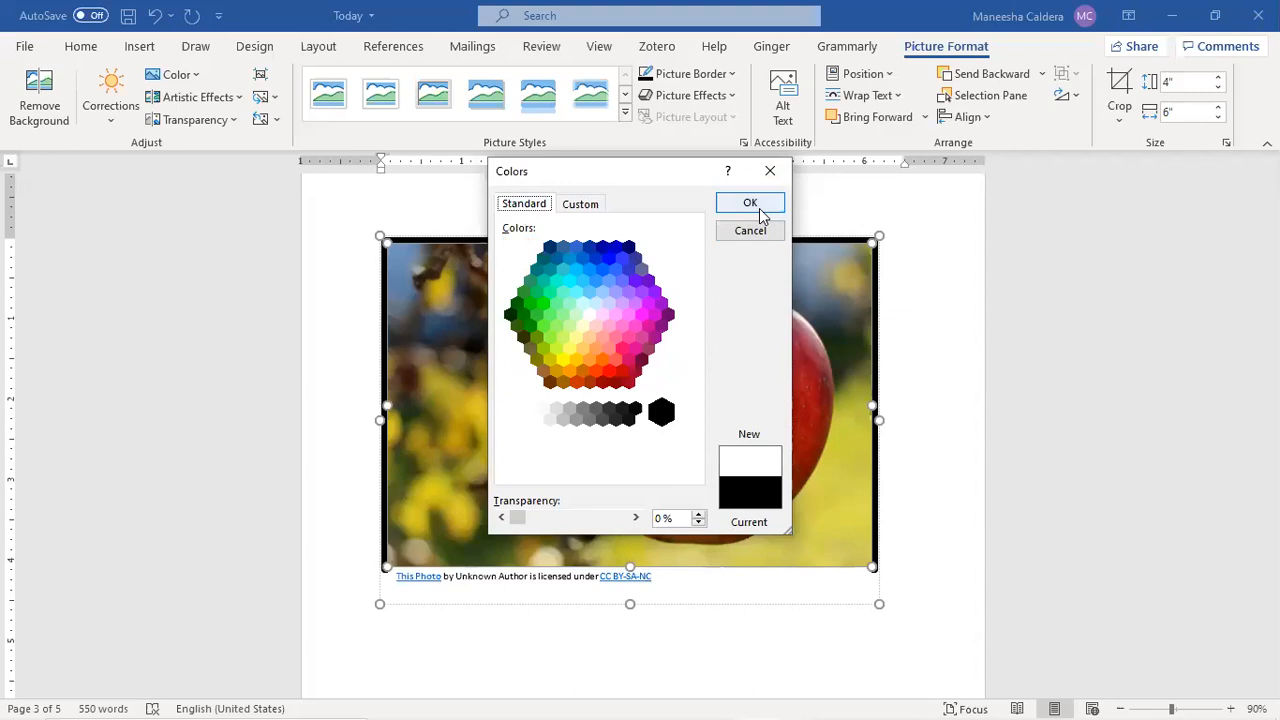
{"action": "left_click_drag", "start_coordinate": [522, 525], "coordinate": [568, 518]}
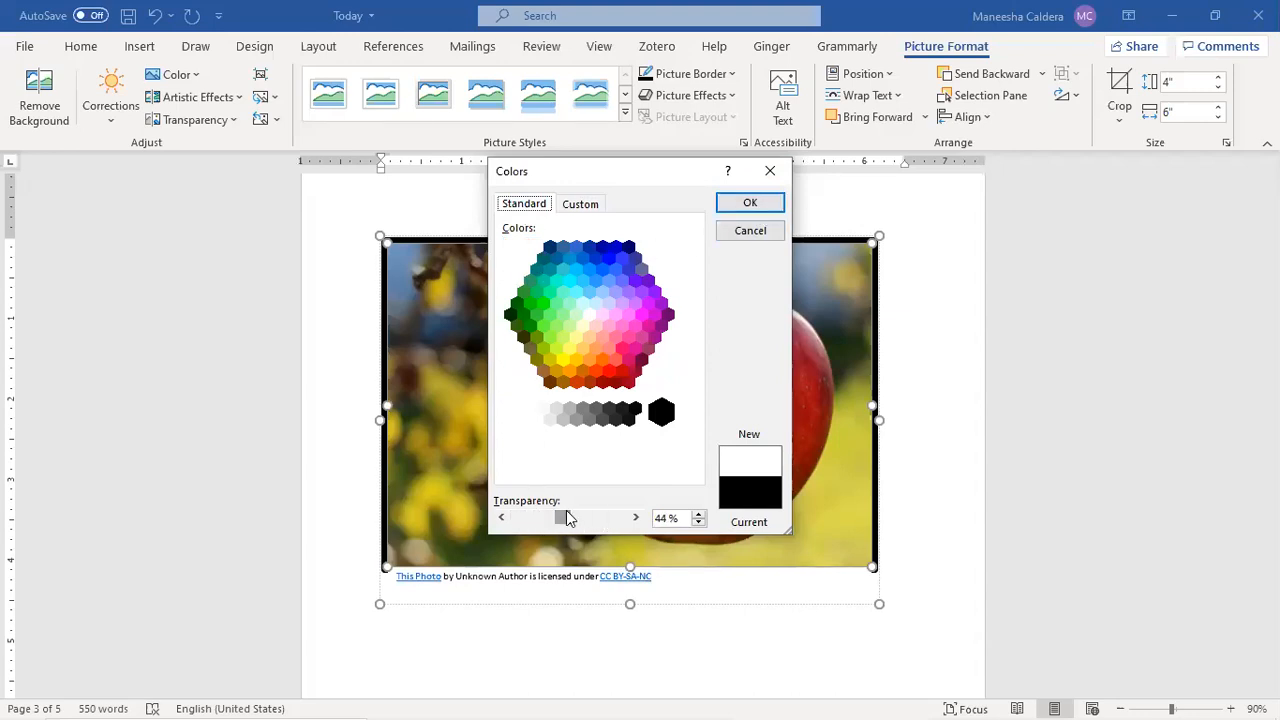
Pick a yellow-green hue in the custom color spectrum, set the transparency to 51% and apply the outline color.
{"action": "left_click", "coordinate": [595, 207]}
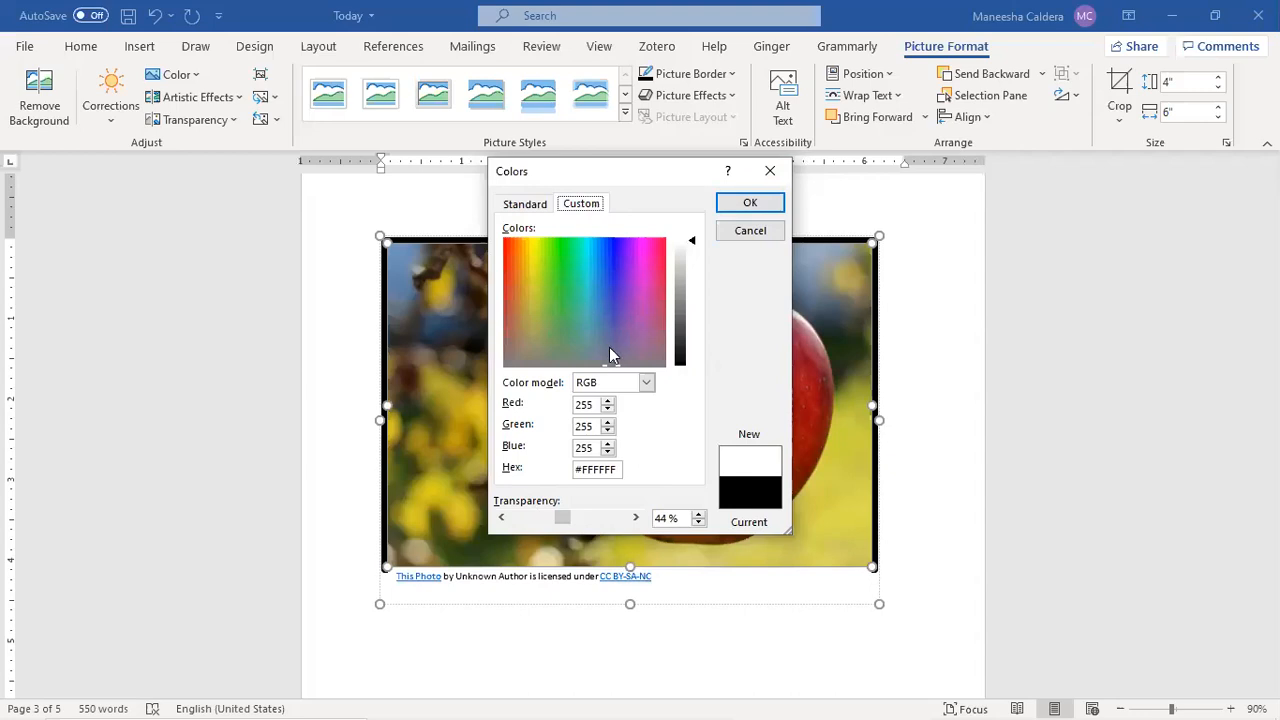
{"action": "left_click", "coordinate": [545, 277]}
{"action": "mouse_move", "coordinate": [568, 521]}
{"action": "left_mouse_down"}
{"action": "mouse_move", "coordinate": [597, 520]}
{"action": "mouse_move", "coordinate": [571, 520]}
{"action": "left_mouse_up"}
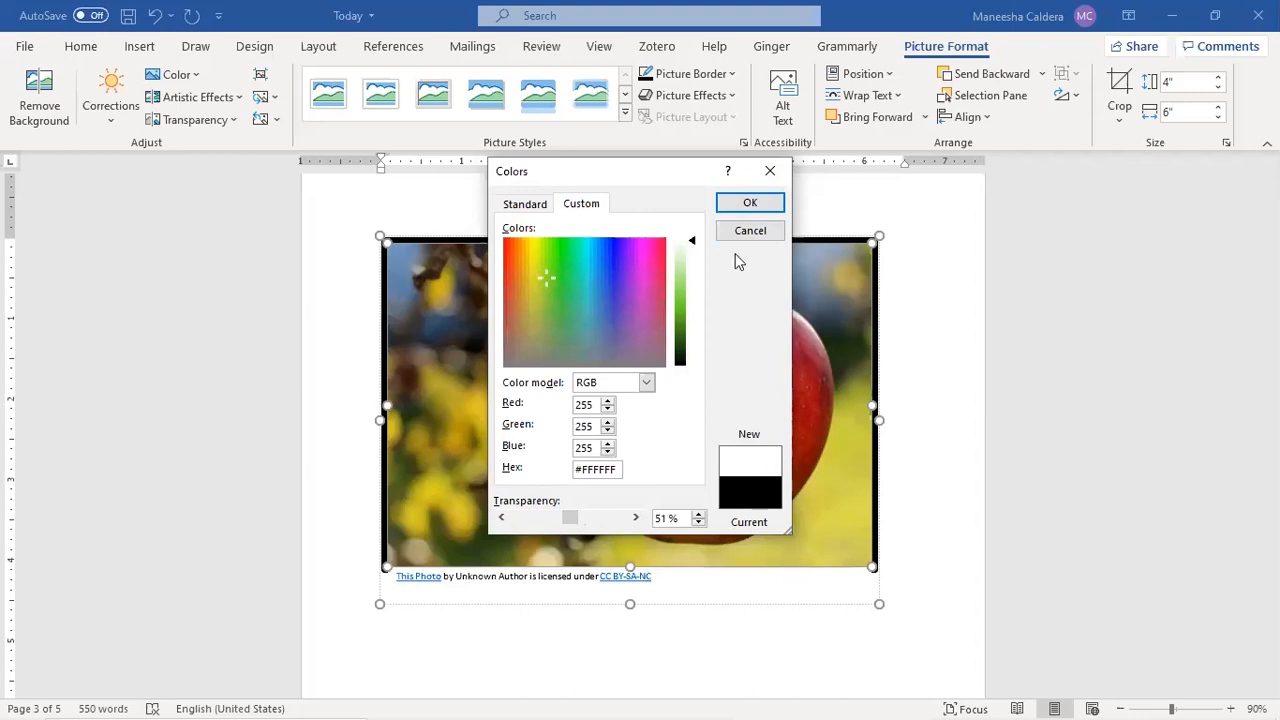
{"action": "left_click", "coordinate": [748, 206]}
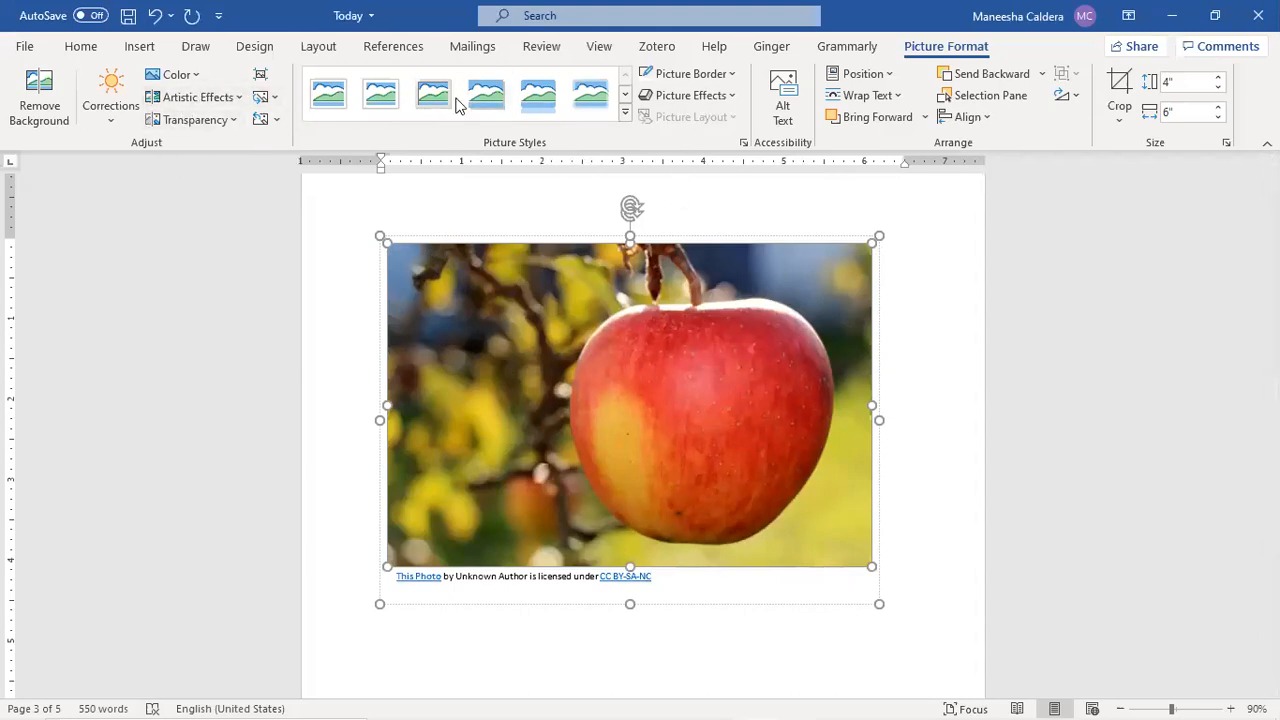
Apply the tilted 3-D preset effect in the gallery's third row, second column, to the apple picture.
{"action": "left_click", "coordinate": [730, 100]}
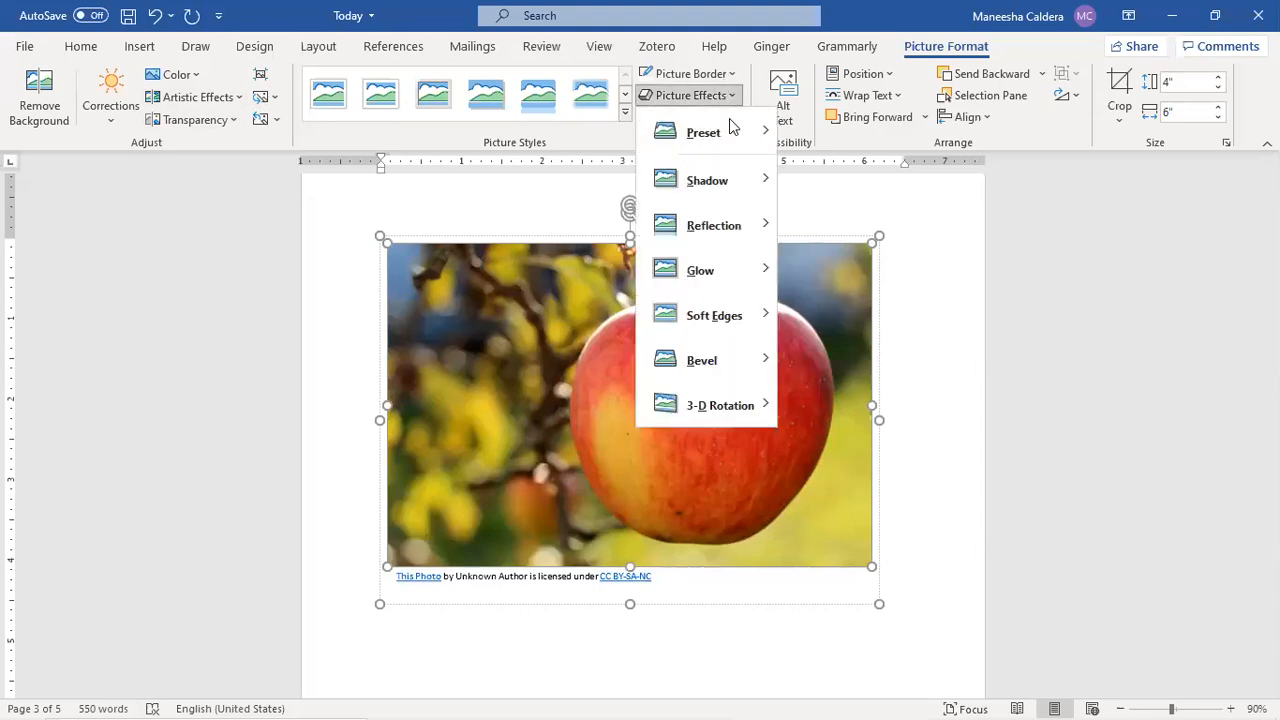
{"action": "mouse_move", "coordinate": [730, 145]}
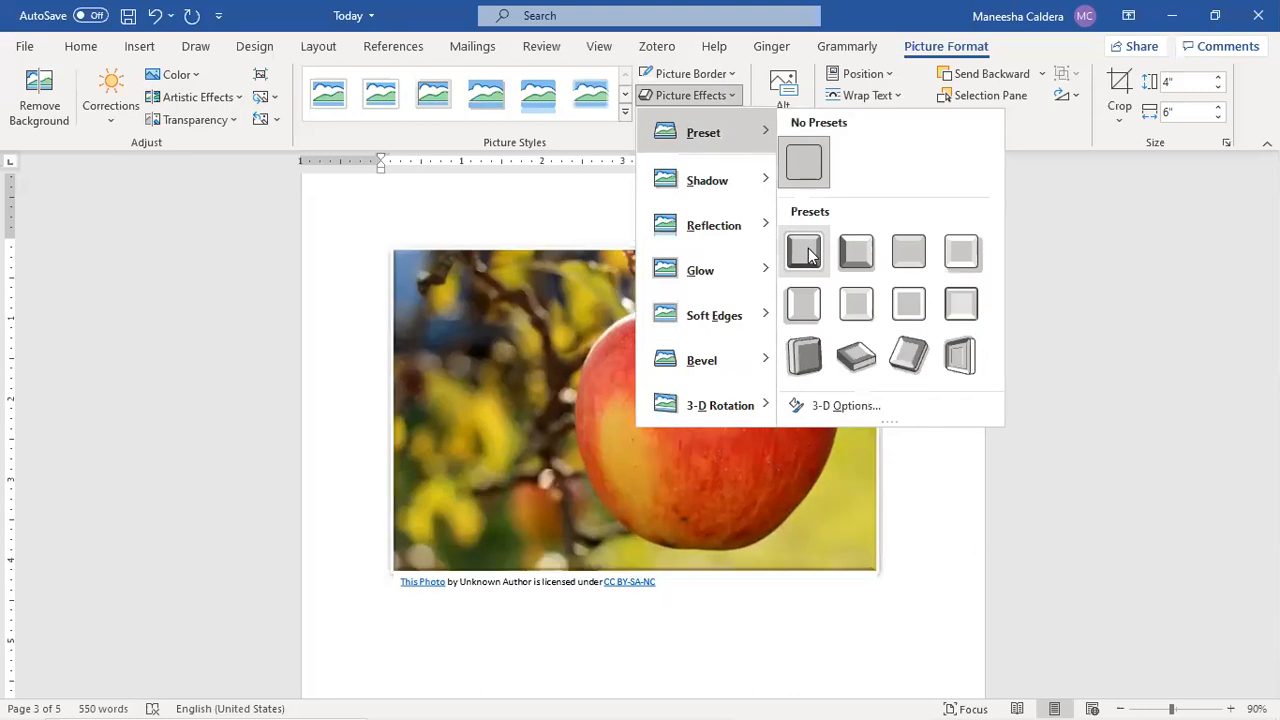
{"action": "left_click", "coordinate": [863, 360]}
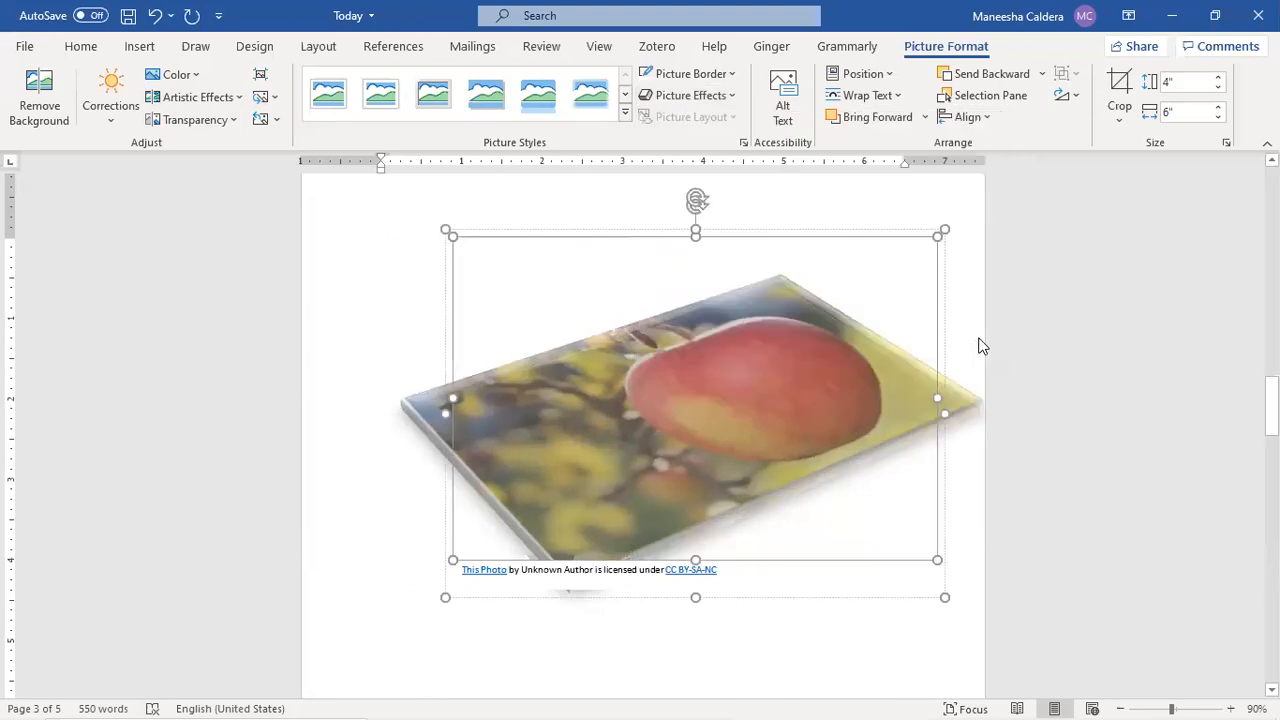
{"action": "left_click", "coordinate": [979, 339]}
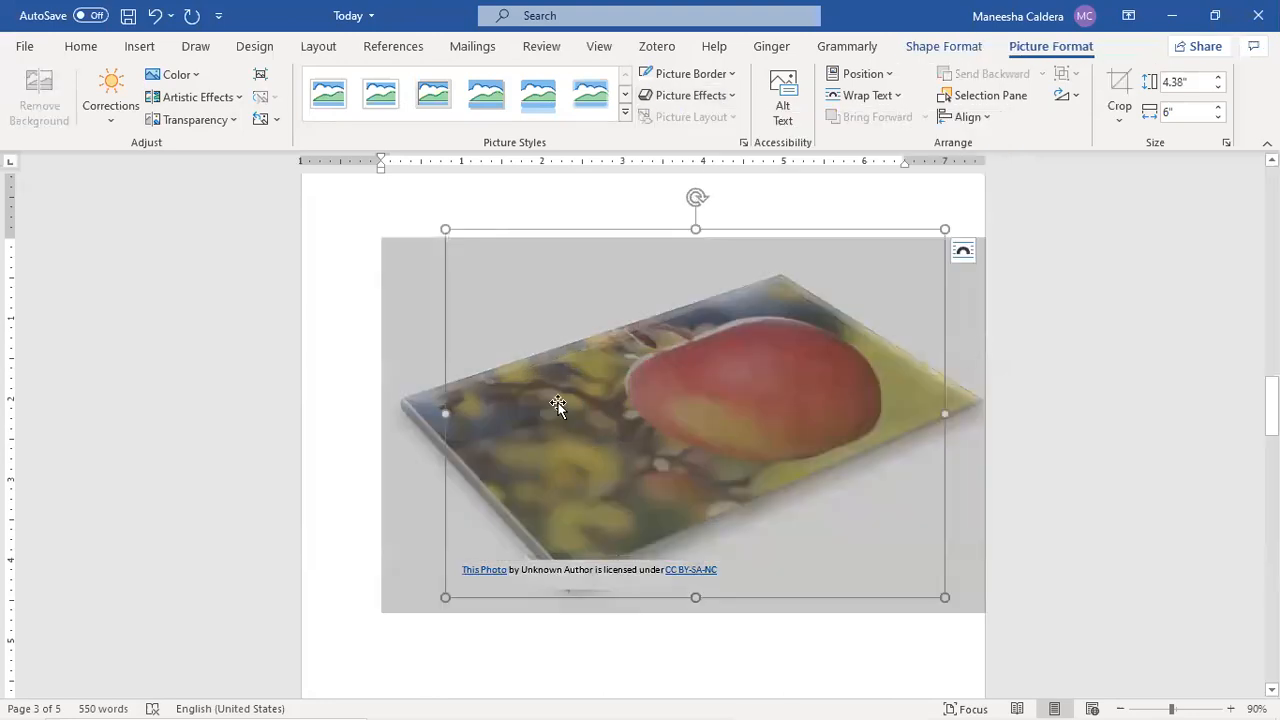
Browse the preset, shadow, reflection and bevel effects for the whole picture group and undo the tilted preset effect.
{"action": "left_click", "coordinate": [733, 95]}
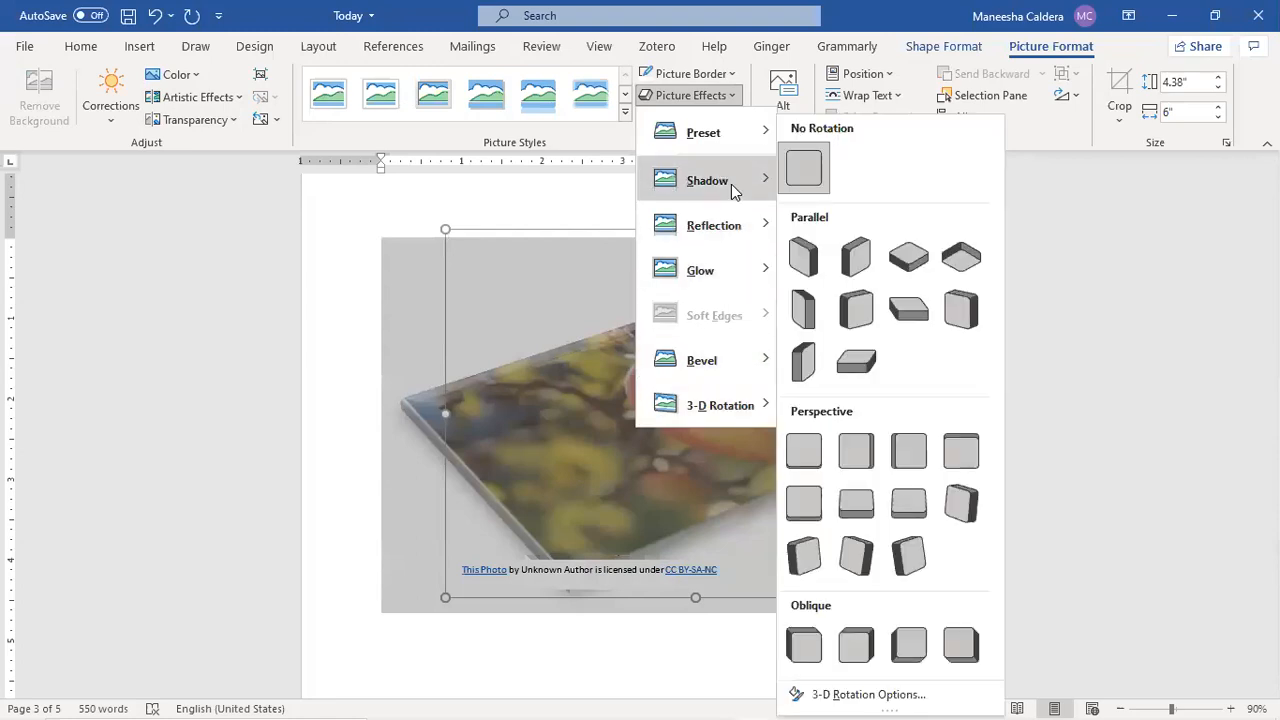
{"action": "mouse_move", "coordinate": [704, 142]}
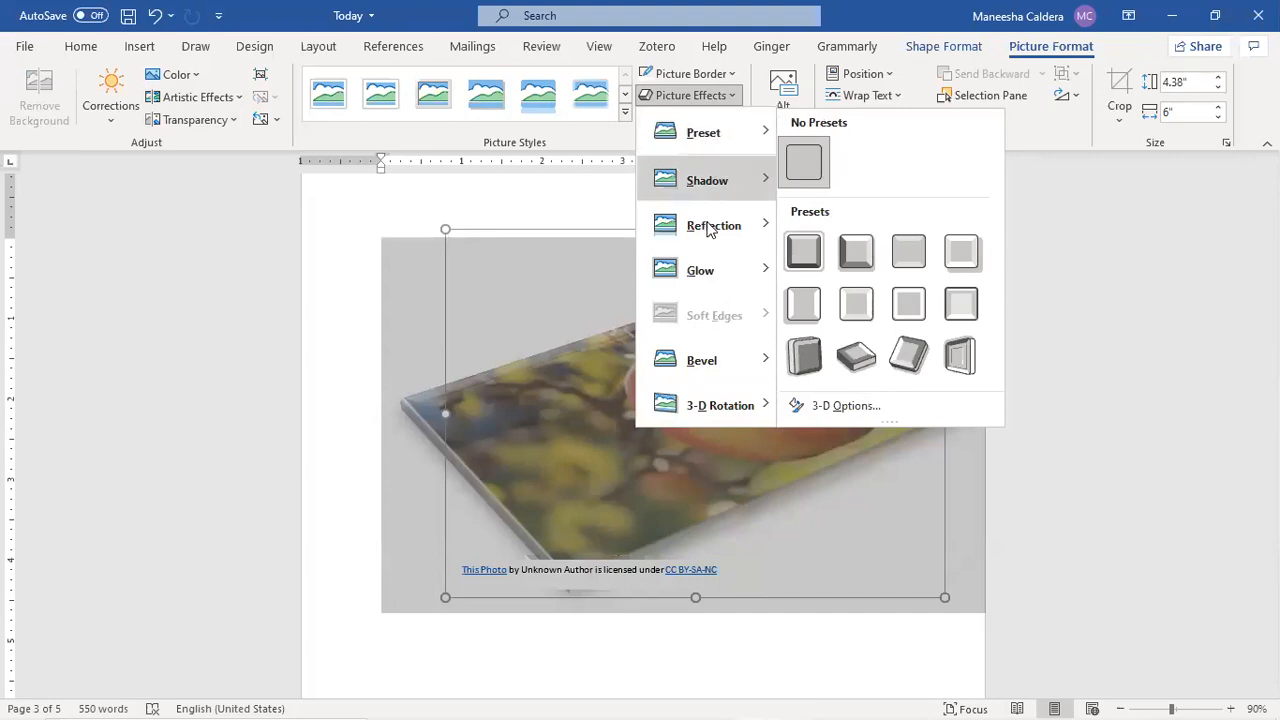
{"action": "mouse_move", "coordinate": [708, 226]}
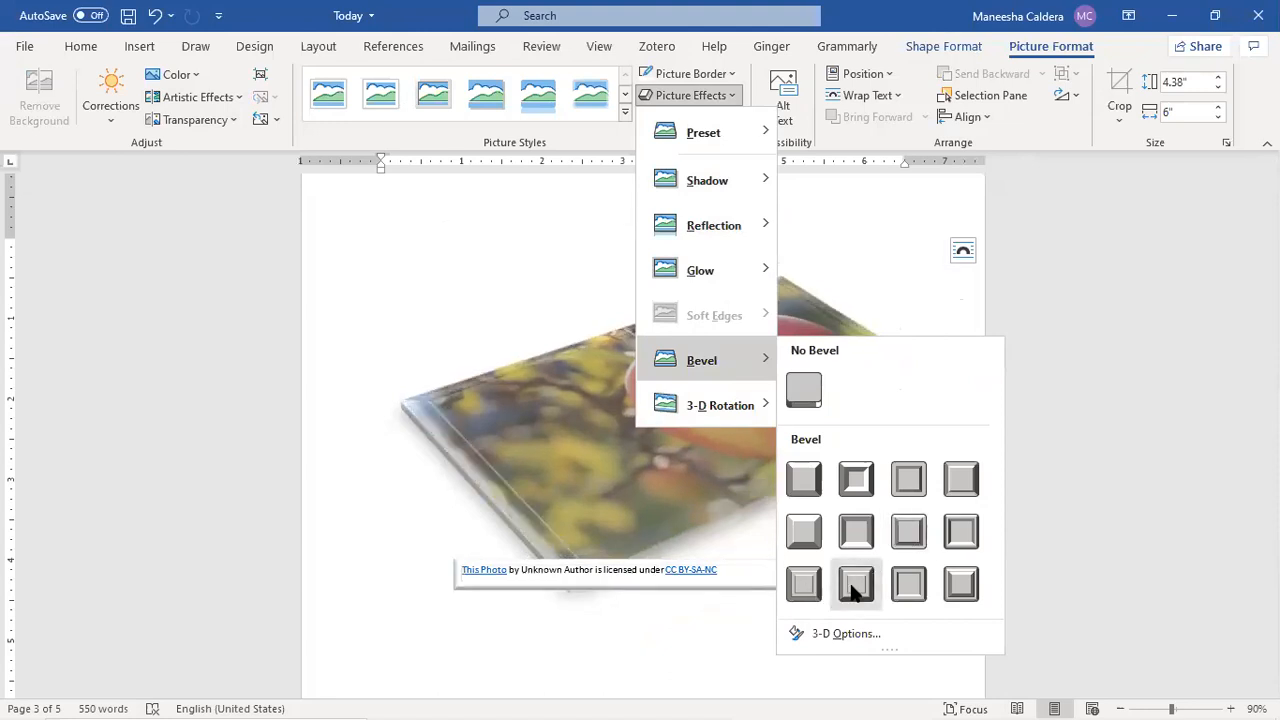
{"action": "left_click", "coordinate": [672, 105]}
{"action": "key", "text": "ctrl+z"}
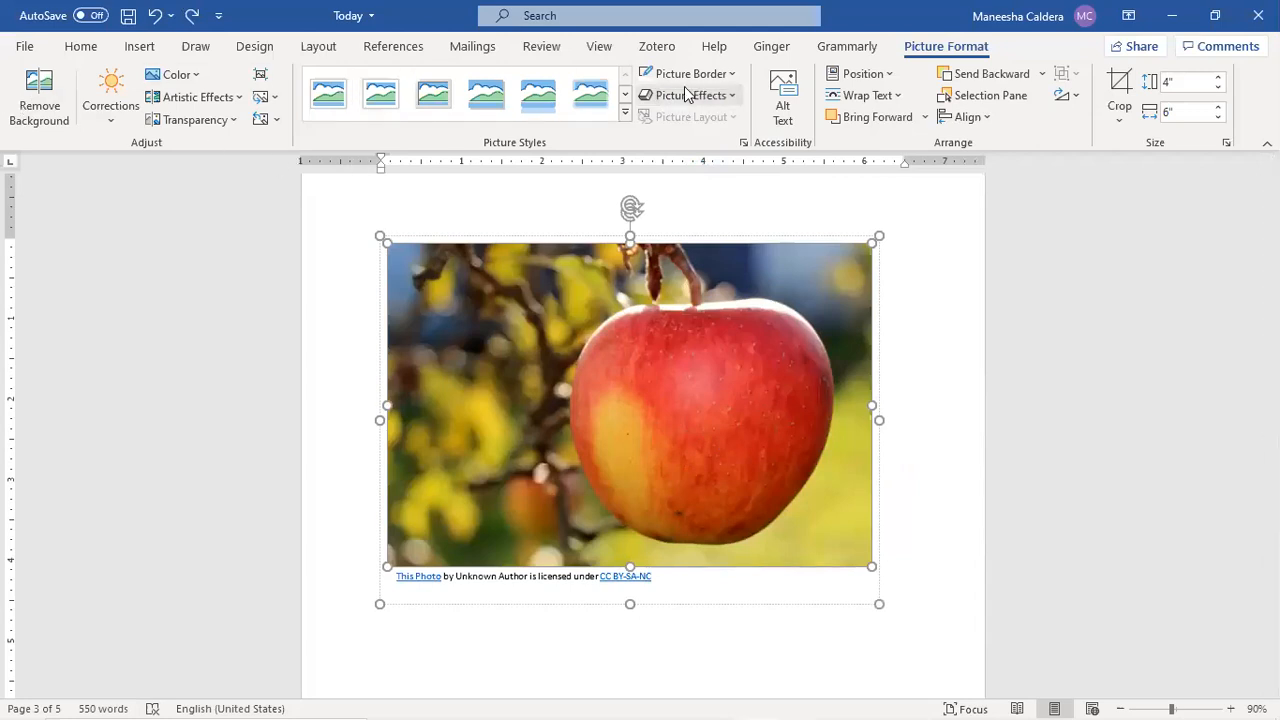
Enter the alt text "This is an apple", request an automatically generated description, and mark the apple picture as decorative.
{"action": "left_click", "coordinate": [786, 105]}
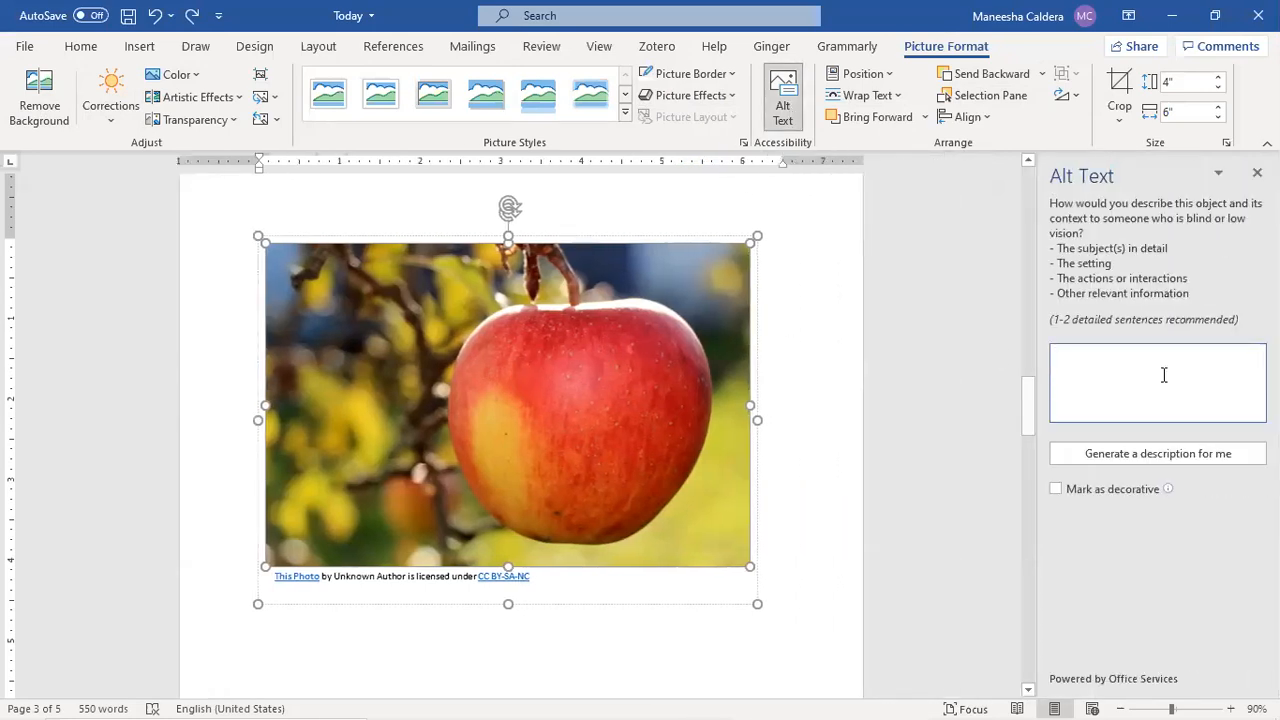
{"action": "type", "text": "This is an apple"}
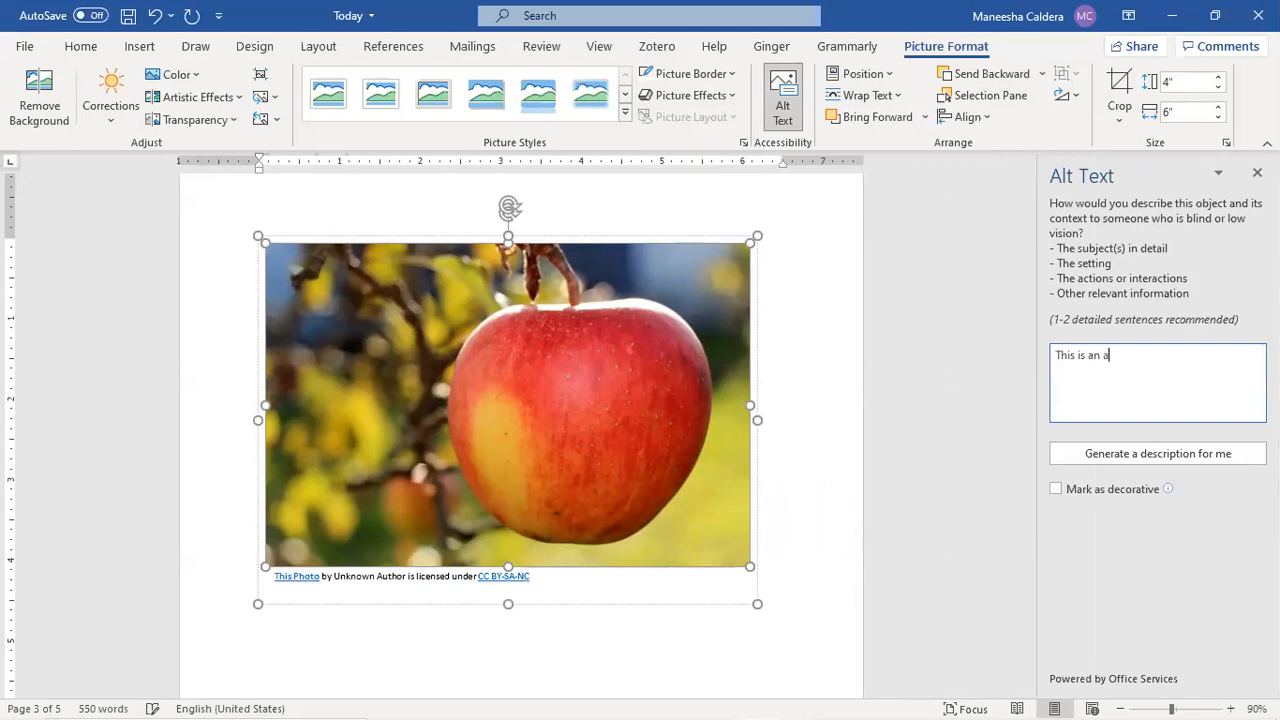
{"action": "left_click", "coordinate": [1160, 456]}
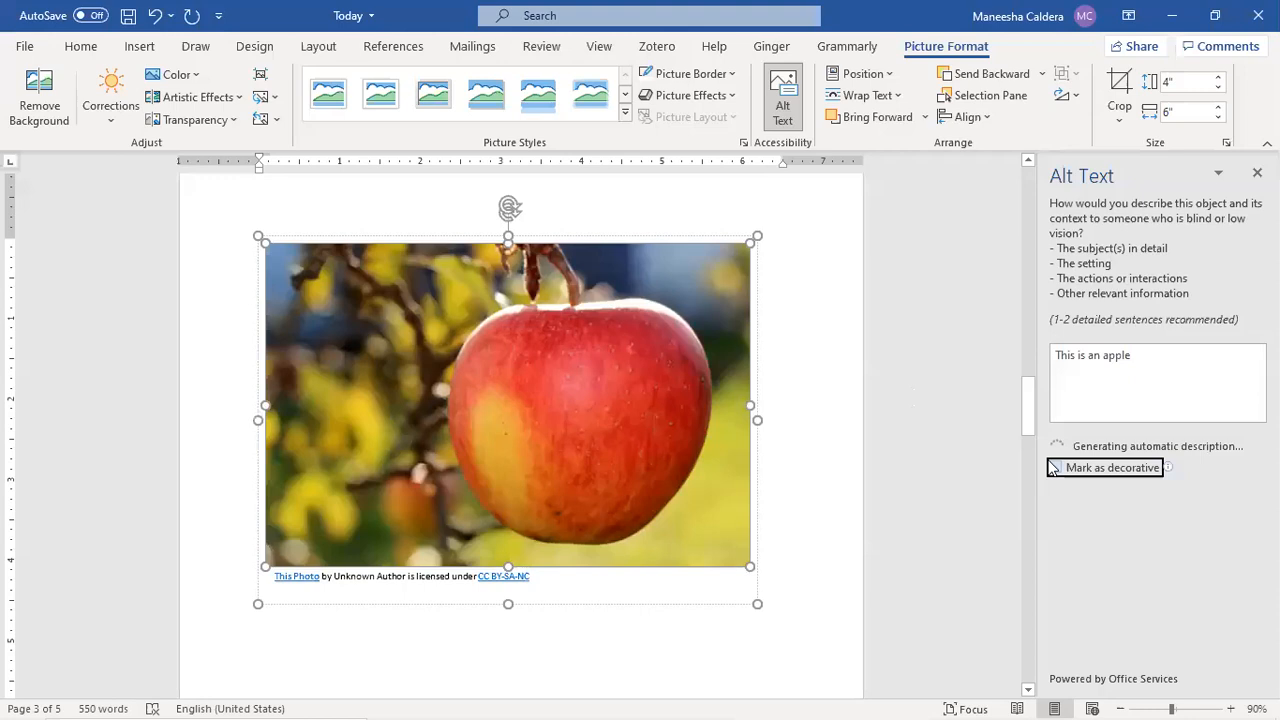
{"action": "left_click", "coordinate": [1113, 546]}
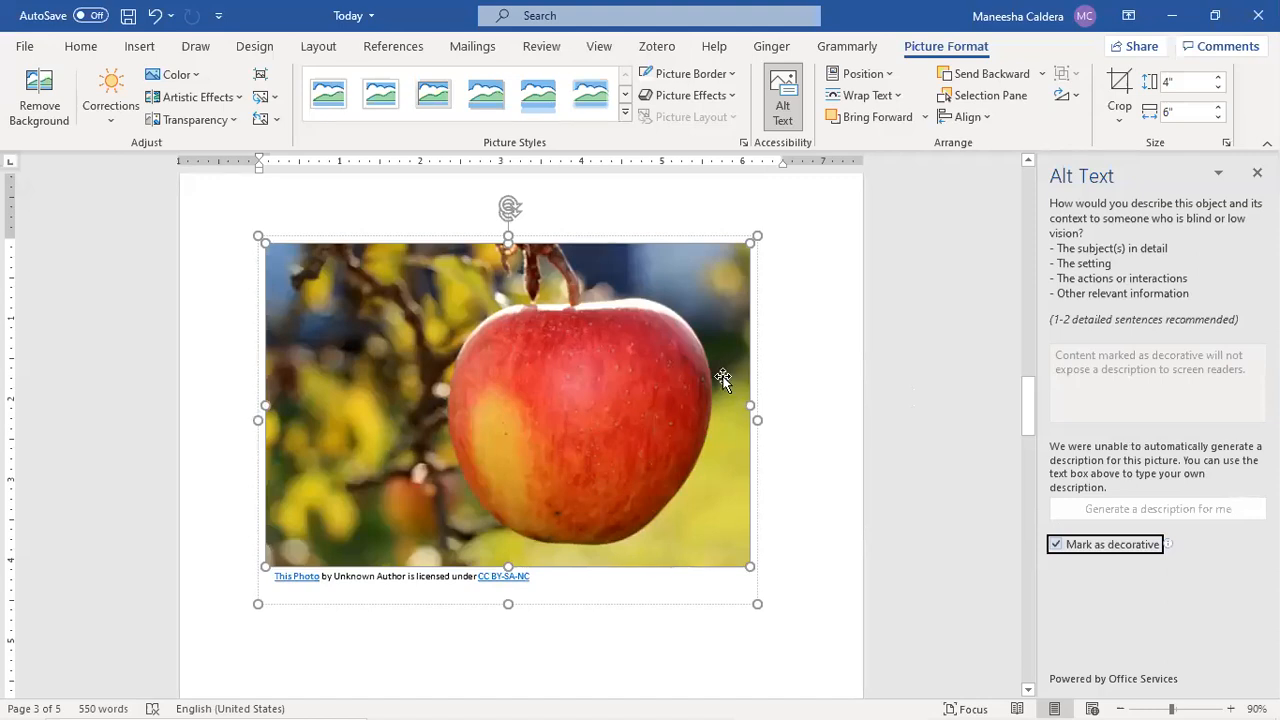
Compare the alt text settings of the whole picture group with those of the apple picture inside it.
{"action": "left_click", "coordinate": [682, 442]}
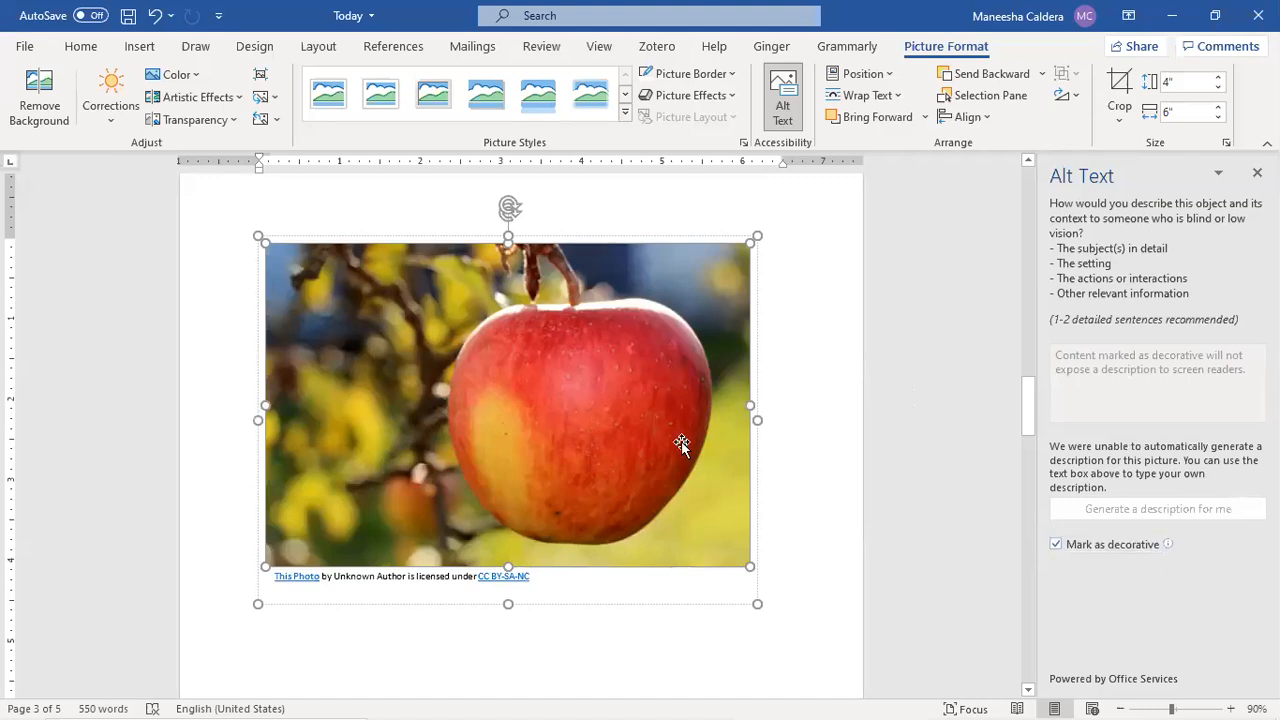
{"action": "left_click", "coordinate": [813, 474]}
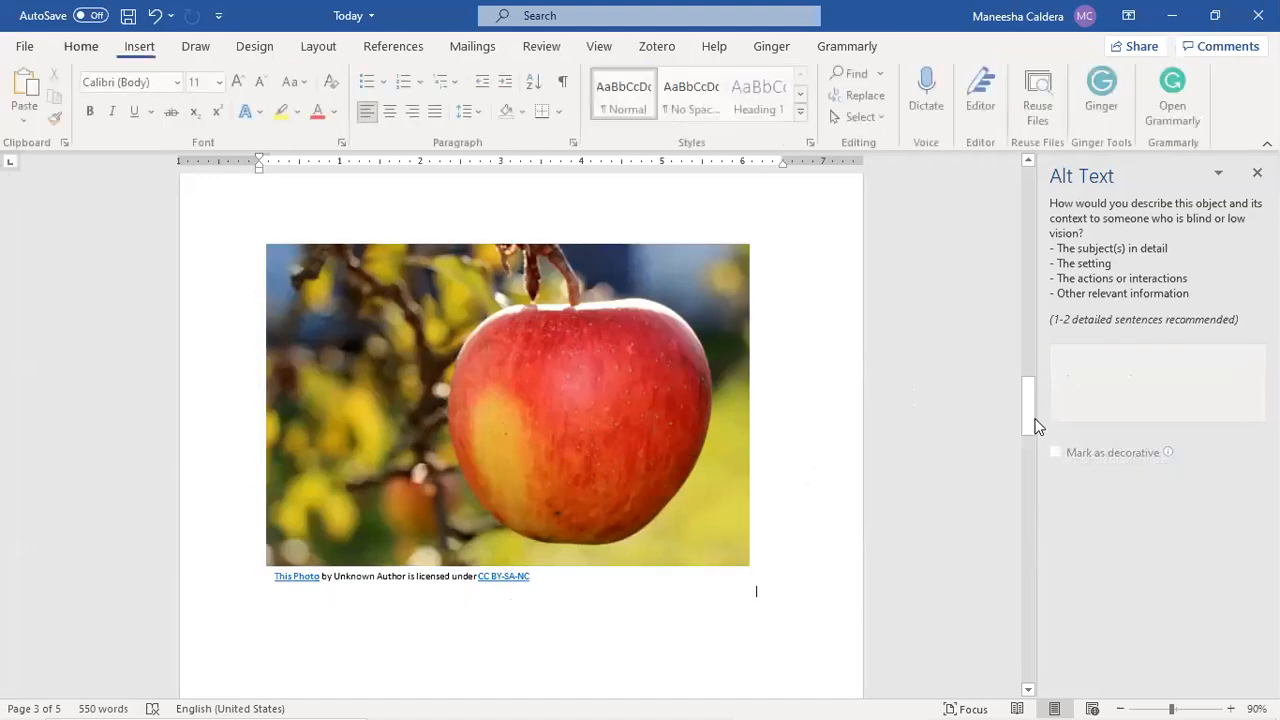
{"action": "left_click_drag", "start_coordinate": [1036, 423], "coordinate": [1020, 411]}
{"action": "left_click", "coordinate": [593, 408]}
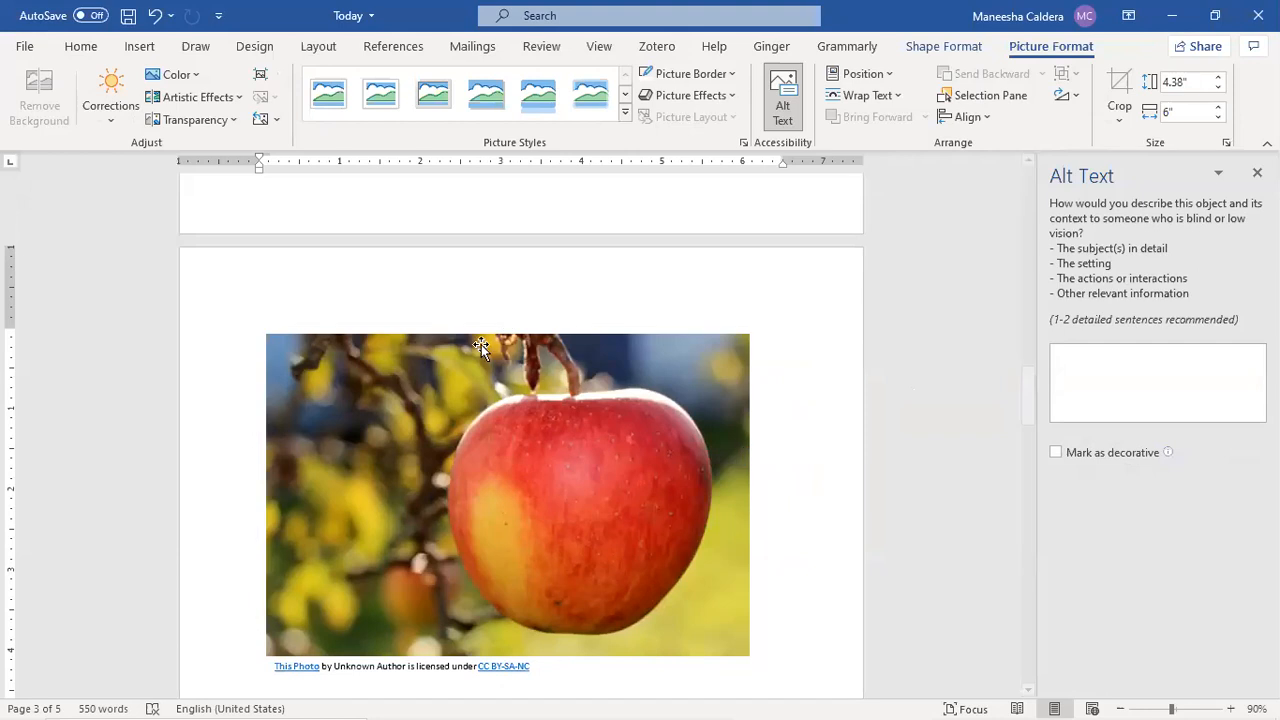
{"action": "left_click_drag", "start_coordinate": [327, 333], "coordinate": [345, 480]}
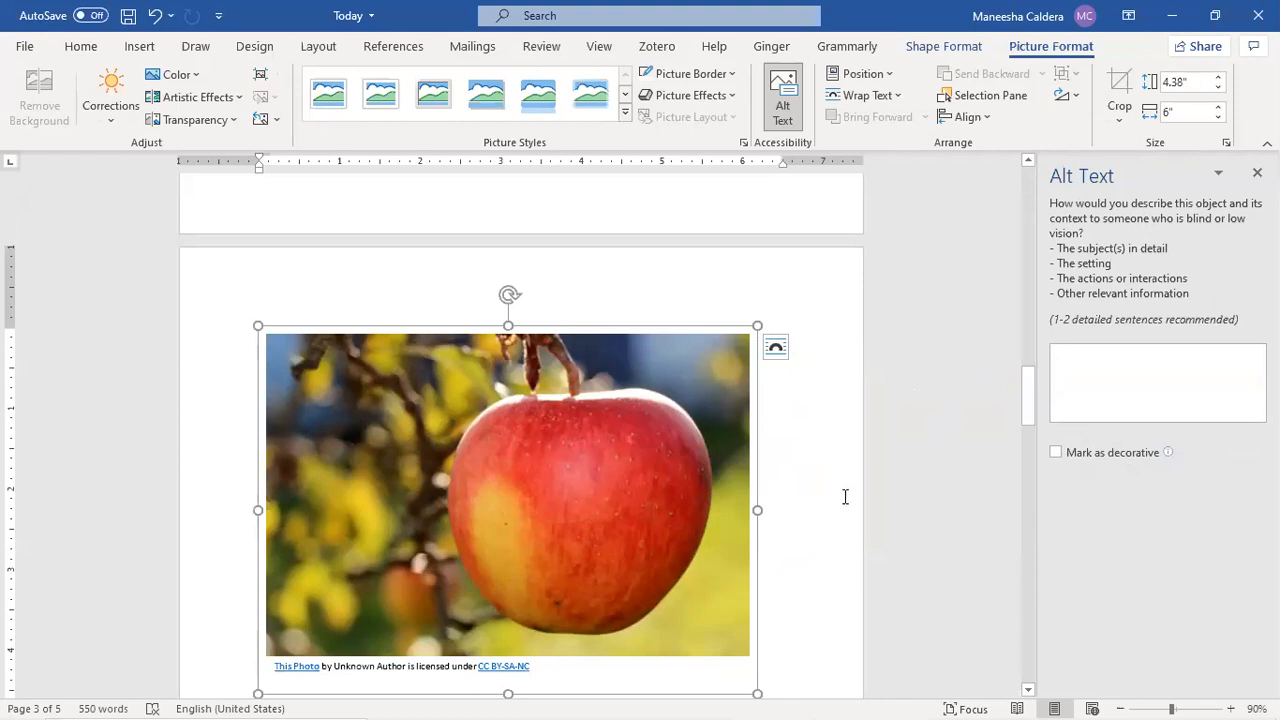
{"action": "left_click", "coordinate": [634, 534]}
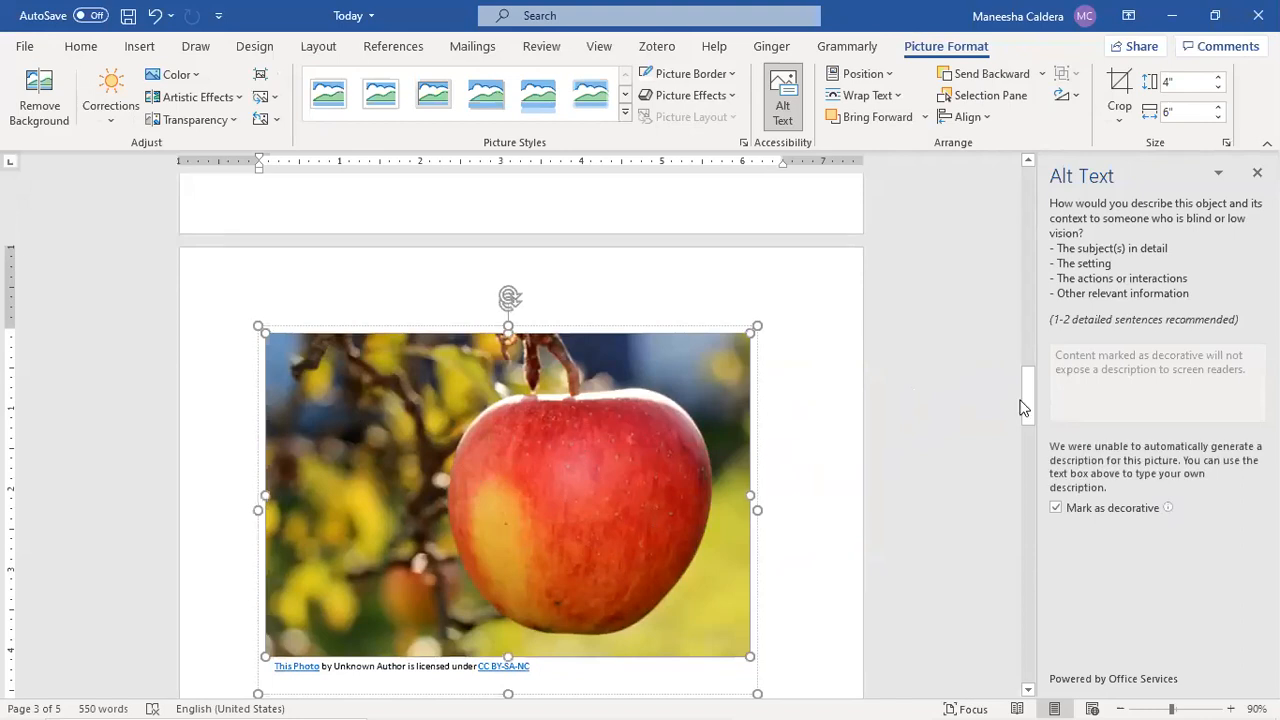
{"action": "left_click_drag", "start_coordinate": [1022, 401], "coordinate": [1025, 427]}
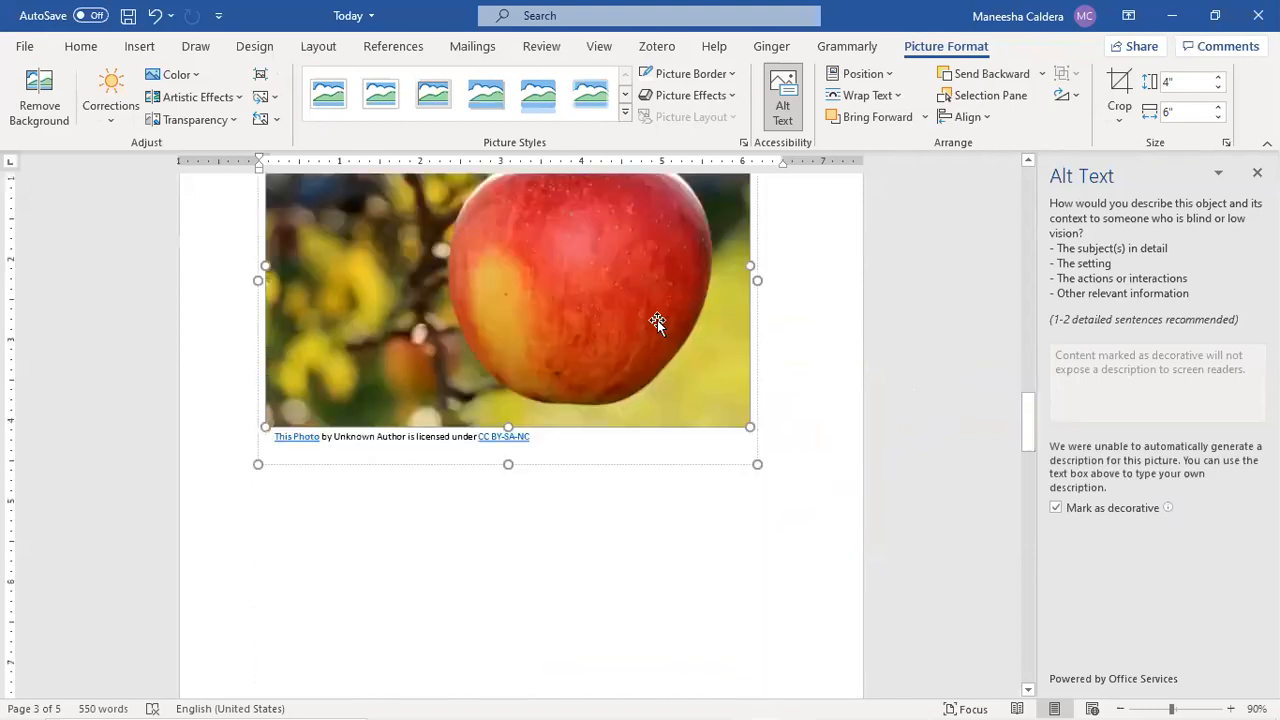
Clear the apple picture's decorative marking and enter "Some apple" as its alt text.
{"action": "left_click", "coordinate": [1057, 508]}
{"action": "left_click", "coordinate": [1079, 365]}
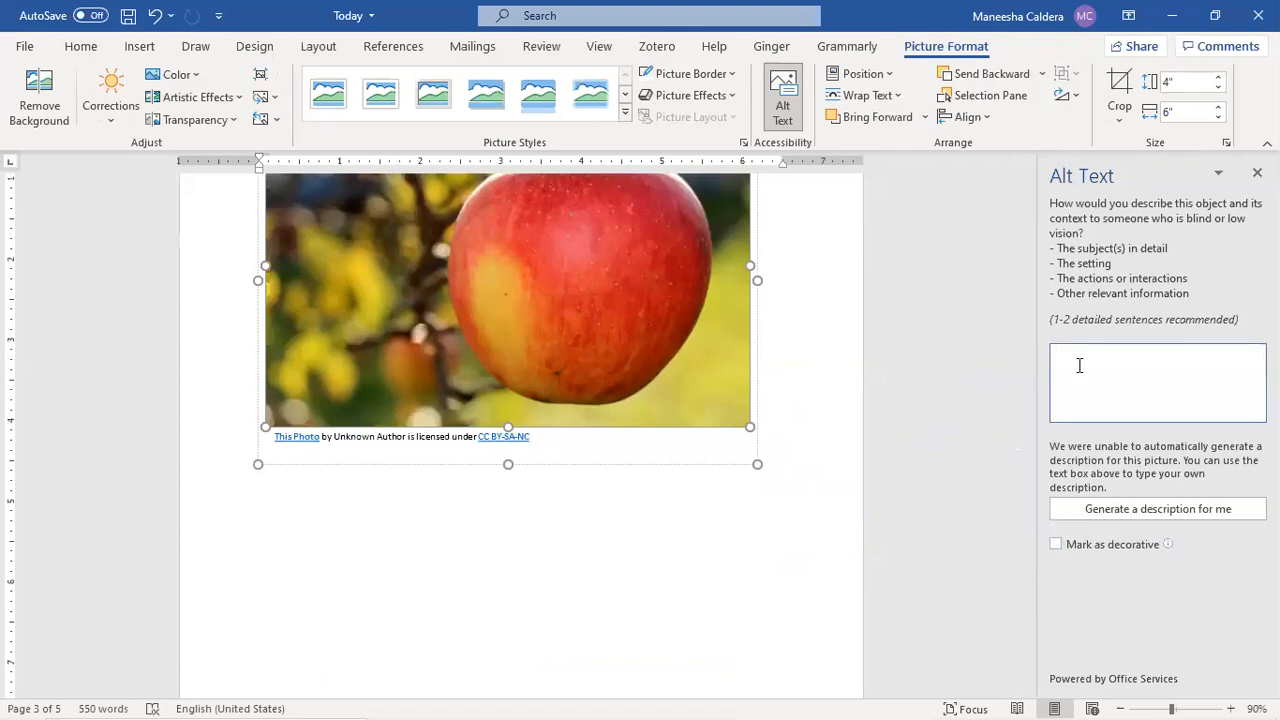
{"action": "type", "text": "Some"}
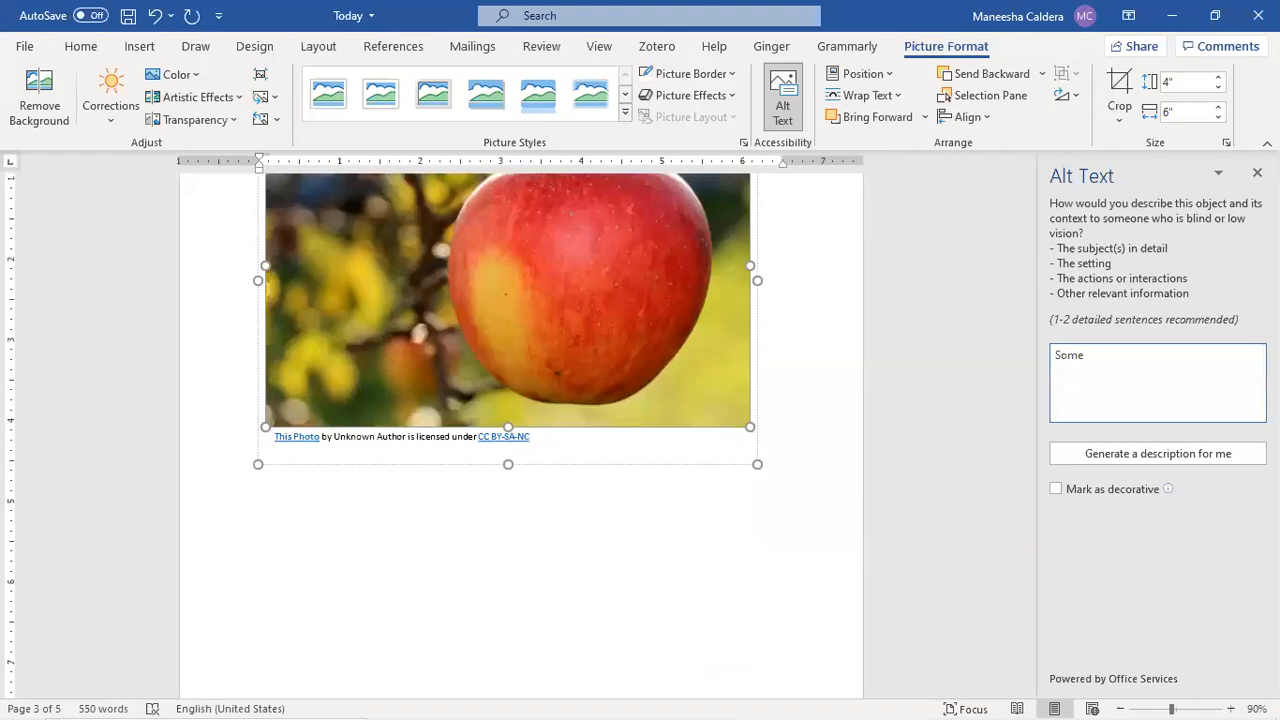
{"action": "type", "text": " apple"}
Mark the apple picture as decorative again and reselect it in the document.
{"action": "key", "text": "Tab"}
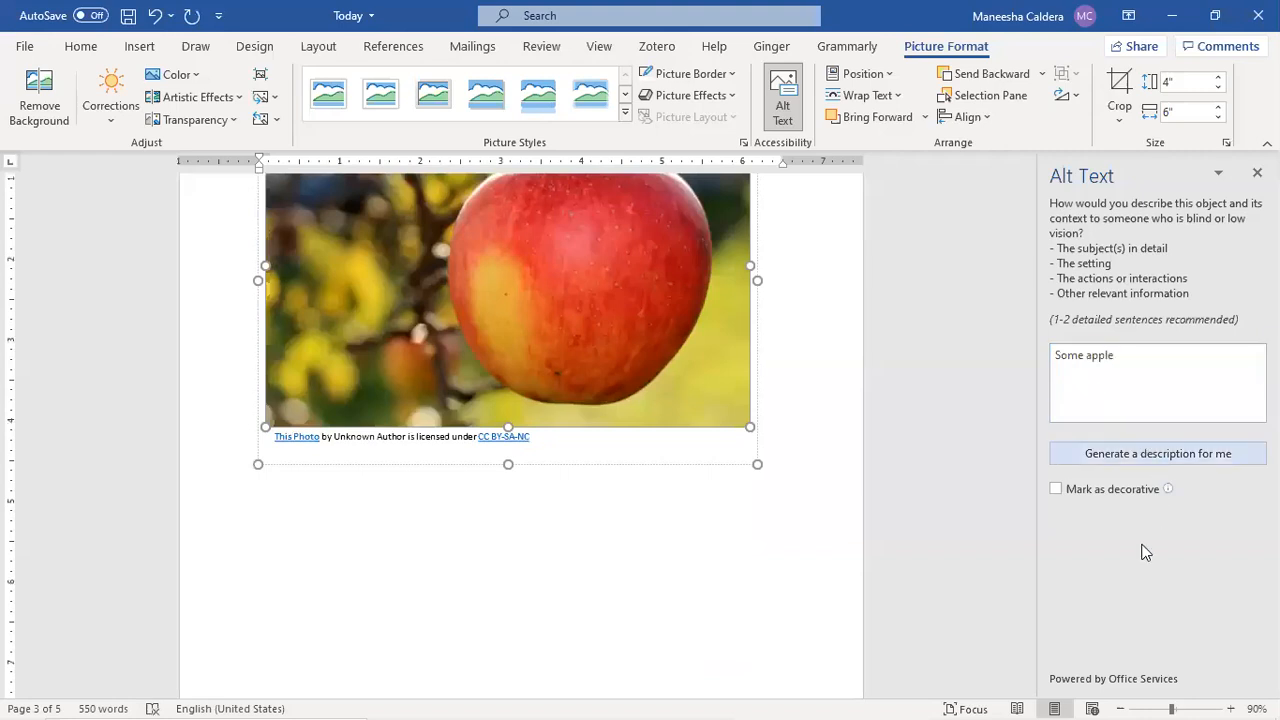
{"action": "key", "text": "Tab"}
{"action": "left_click", "coordinate": [1115, 490]}
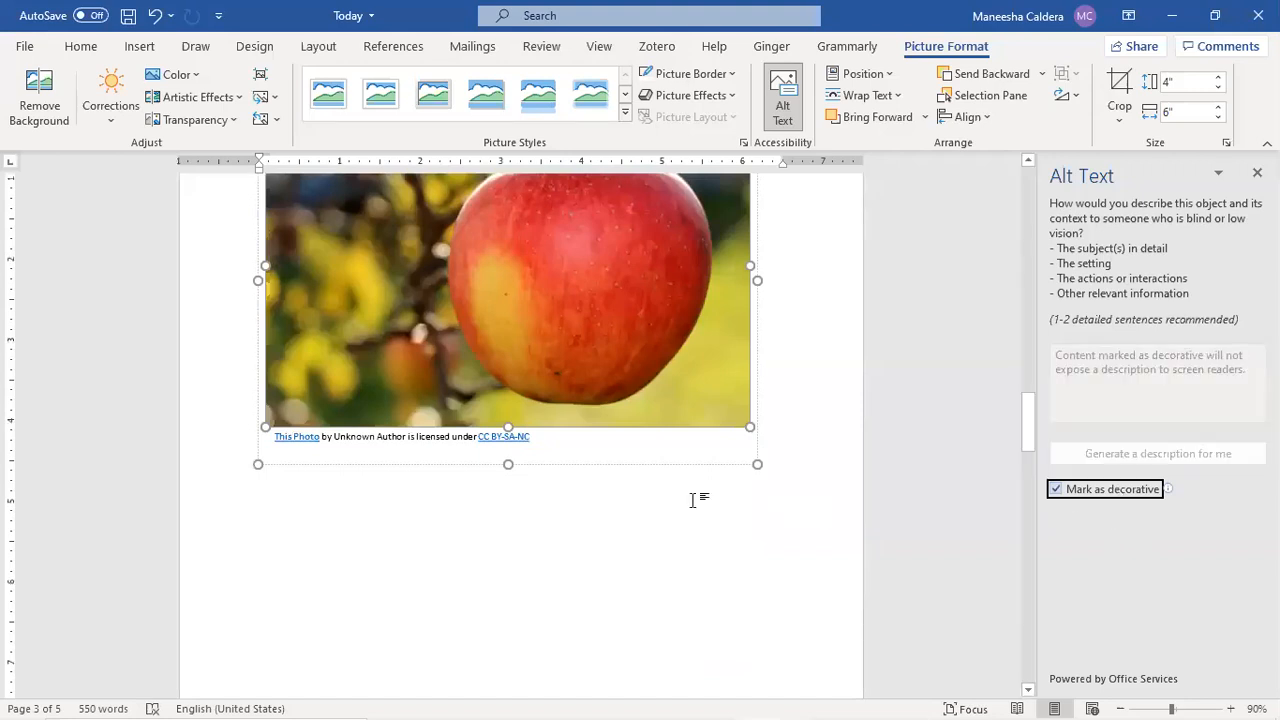
{"action": "left_click", "coordinate": [483, 354]}
{"action": "left_click", "coordinate": [483, 354]}
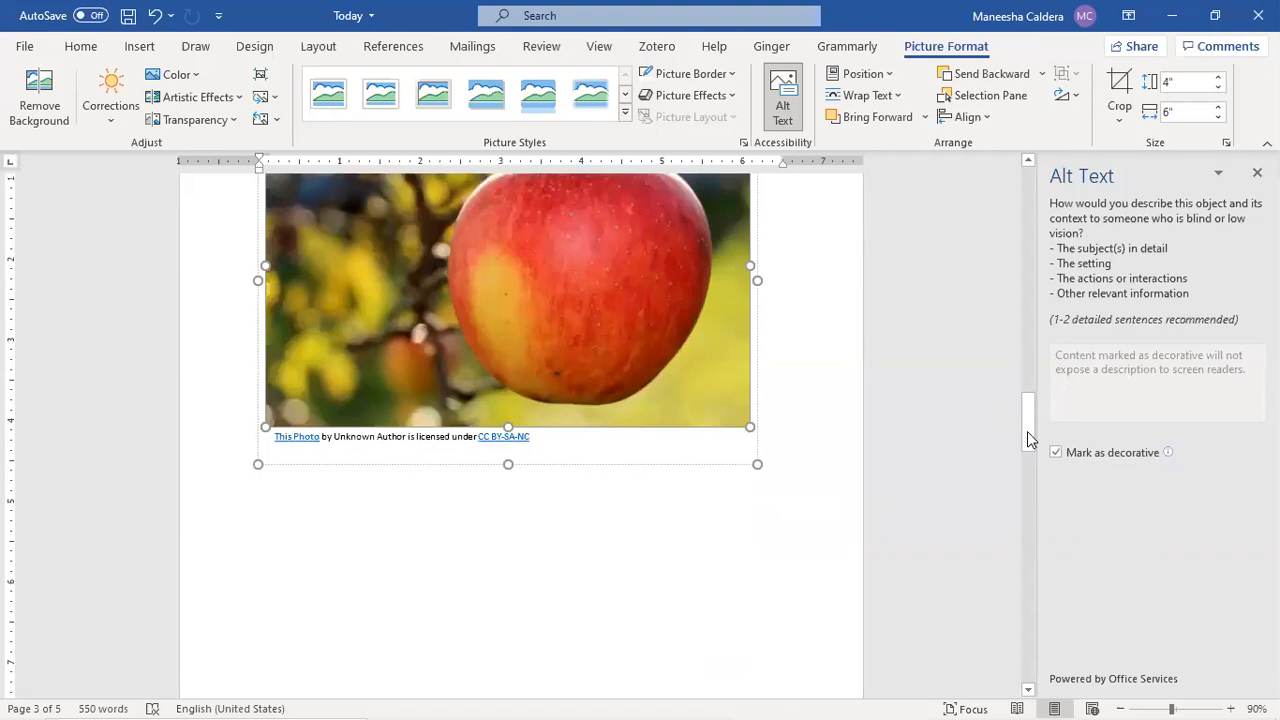
Select the whole group containing the apple picture and its caption, and close the alt text settings.
{"action": "left_click_drag", "start_coordinate": [1030, 438], "coordinate": [1025, 389]}
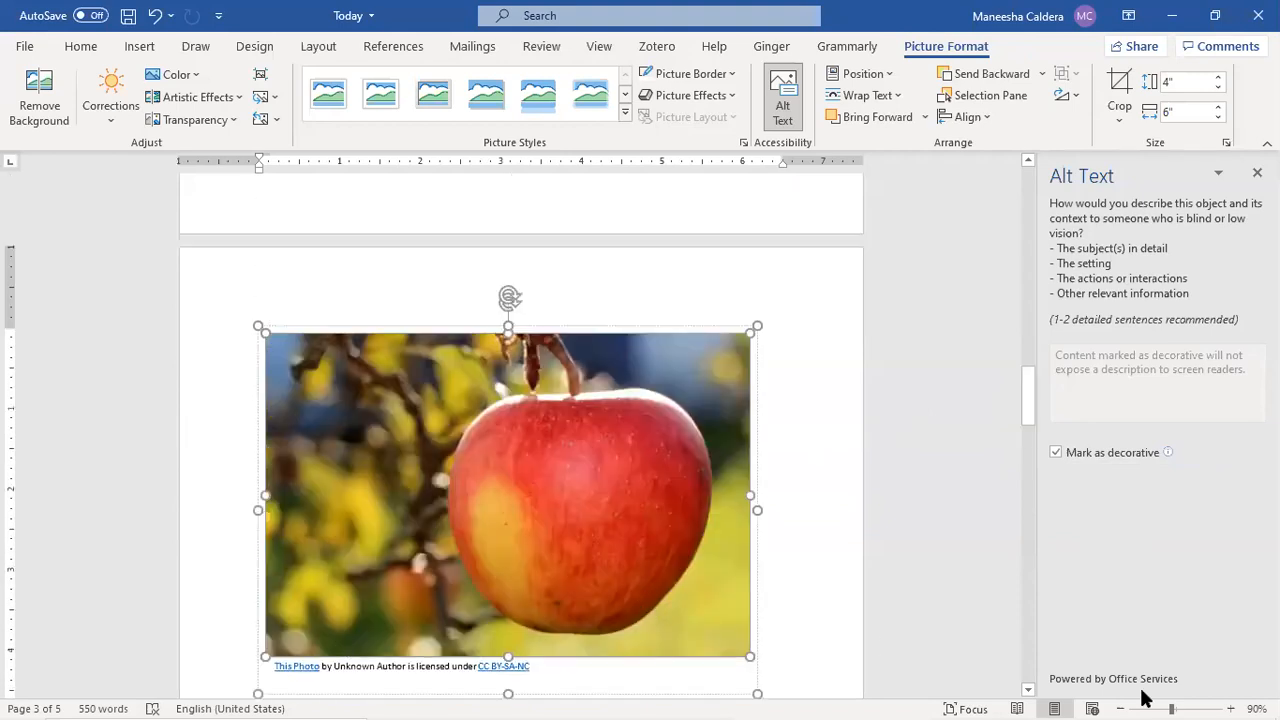
{"action": "left_click", "coordinate": [820, 478]}
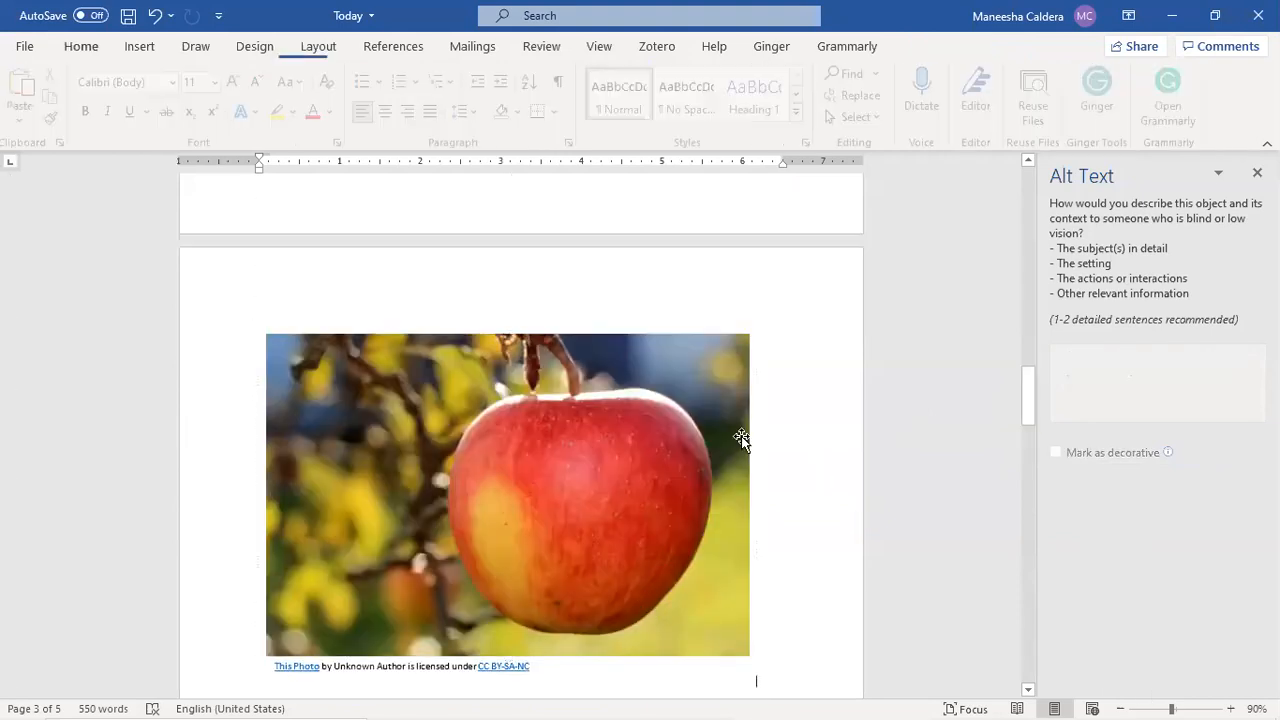
{"action": "left_click_drag", "start_coordinate": [726, 429], "coordinate": [843, 427]}
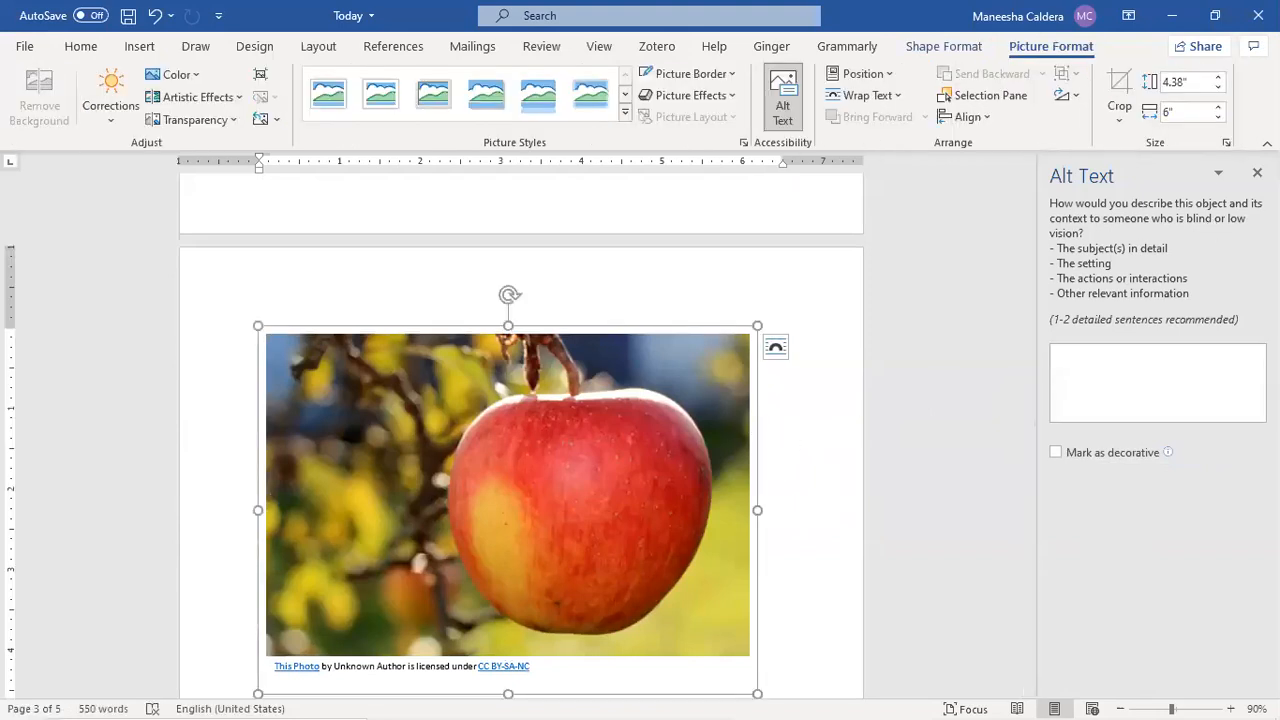
{"action": "left_click", "coordinate": [1257, 173]}
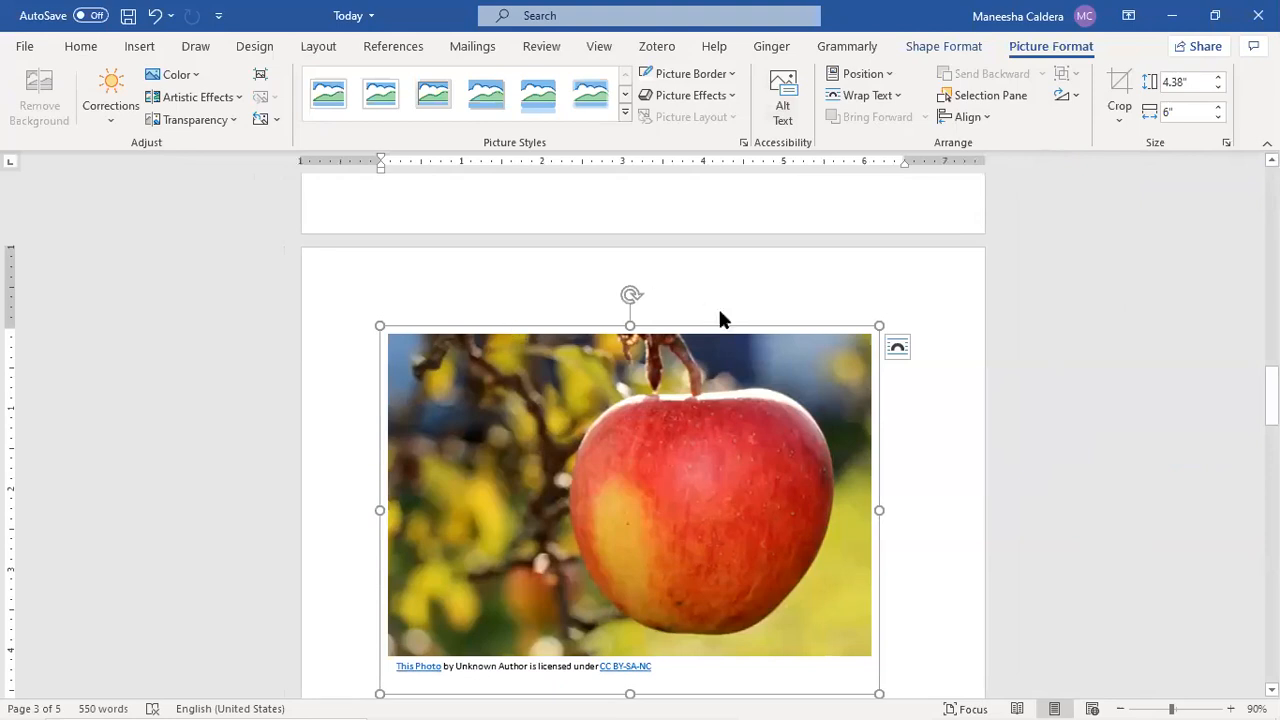
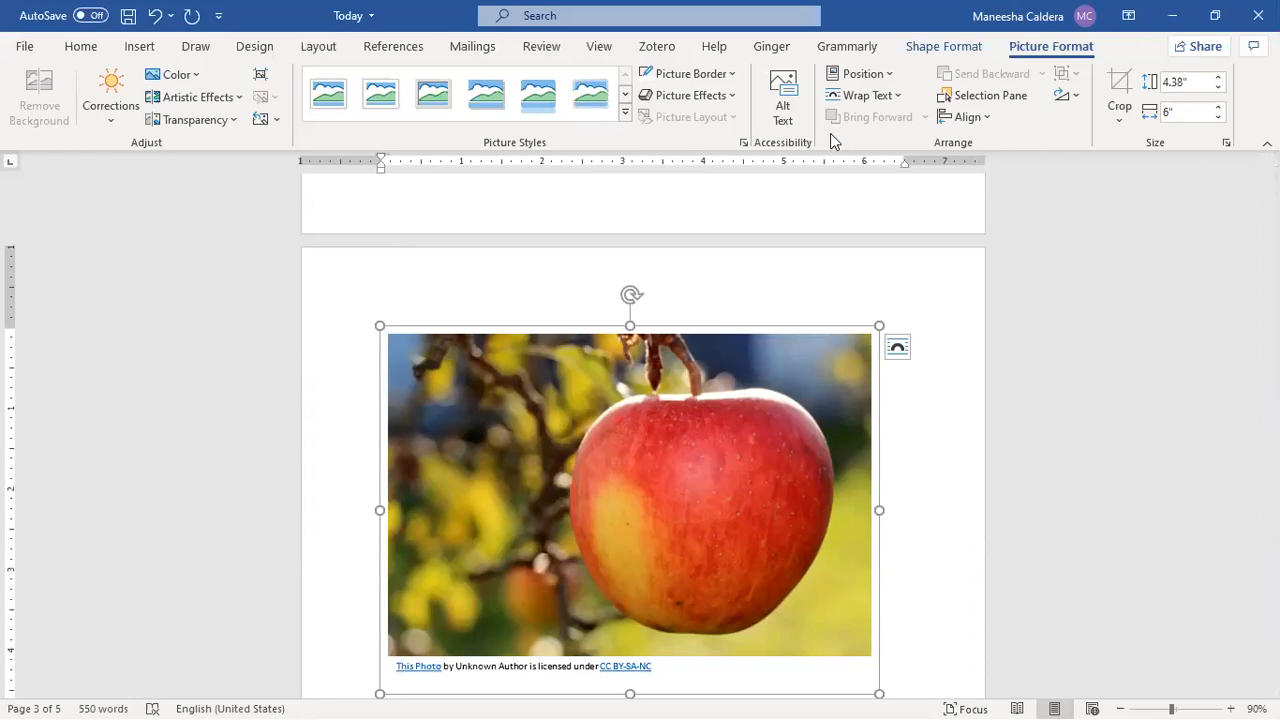
Examine the position options for the whole picture group and for the apple picture on its own.
{"action": "left_click", "coordinate": [876, 78]}
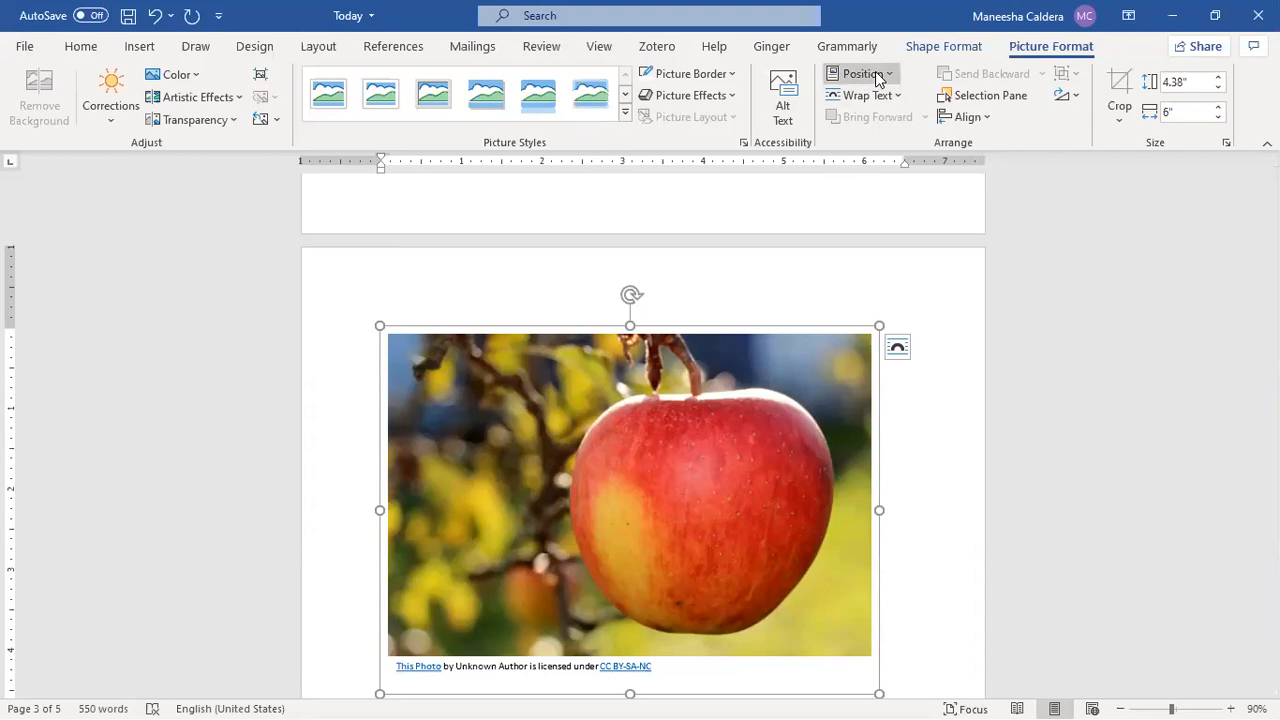
{"action": "left_click", "coordinate": [876, 78]}
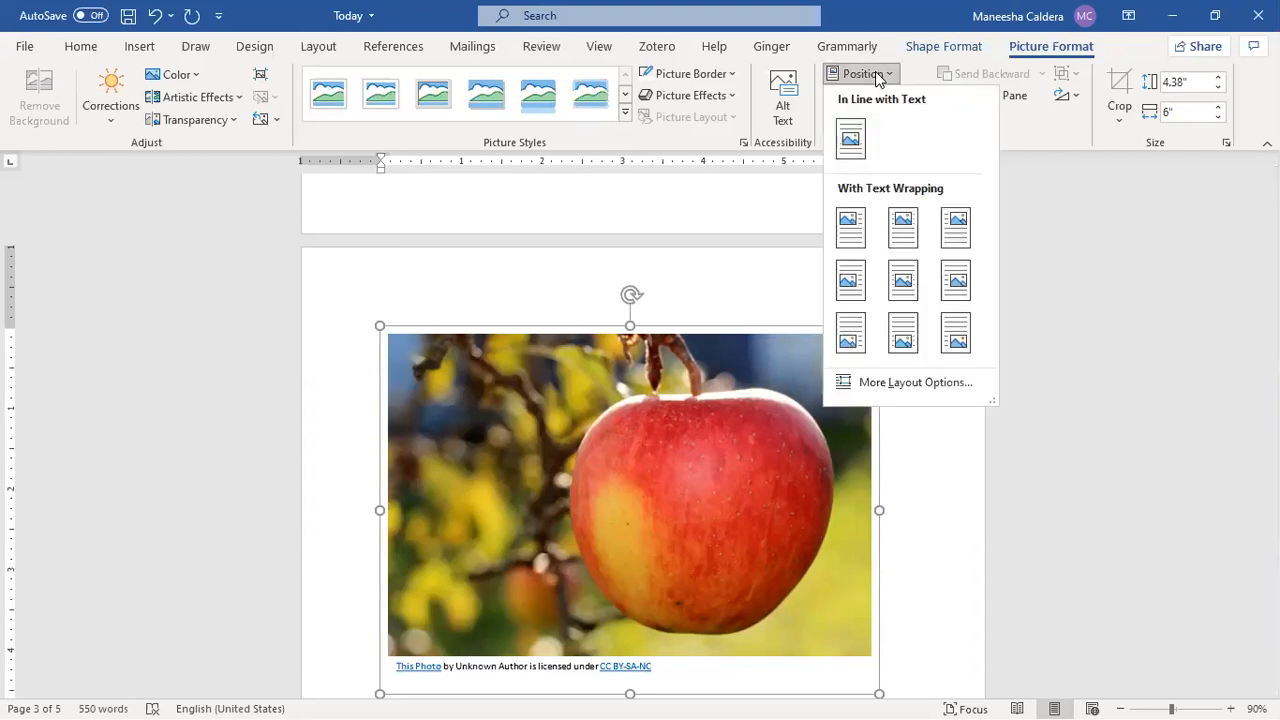
{"action": "left_click", "coordinate": [645, 216]}
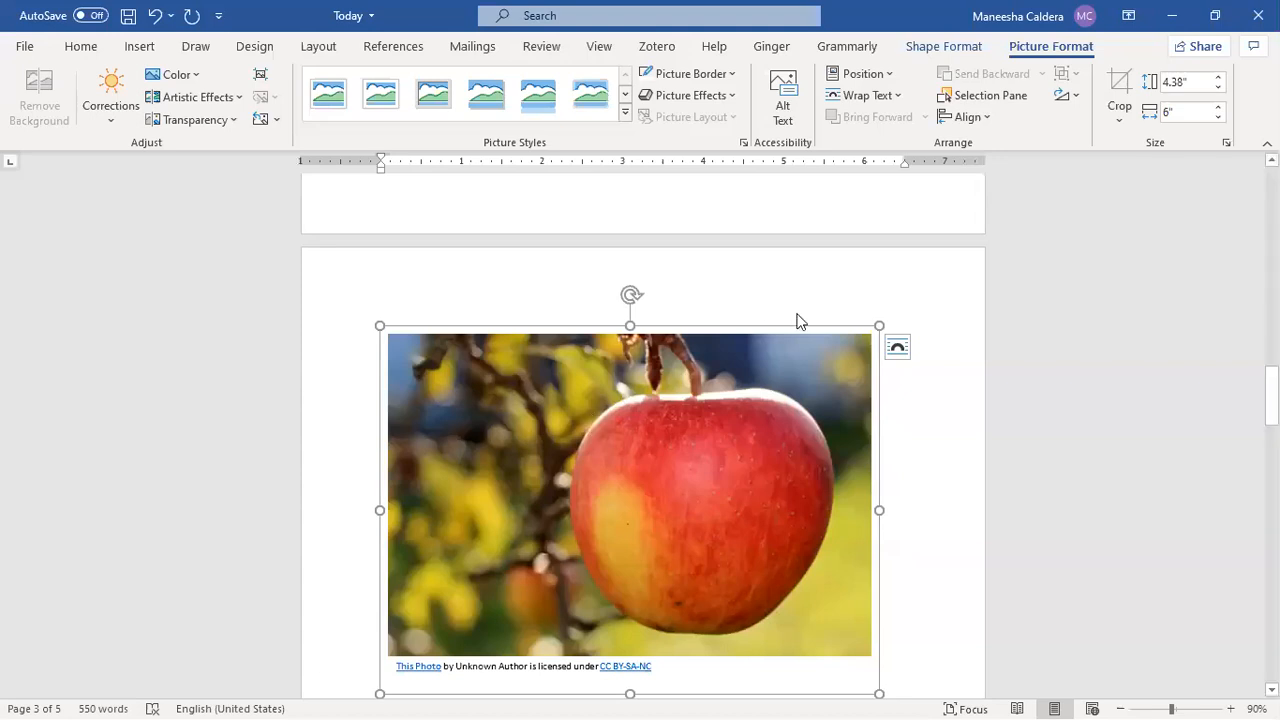
{"action": "left_click", "coordinate": [695, 420]}
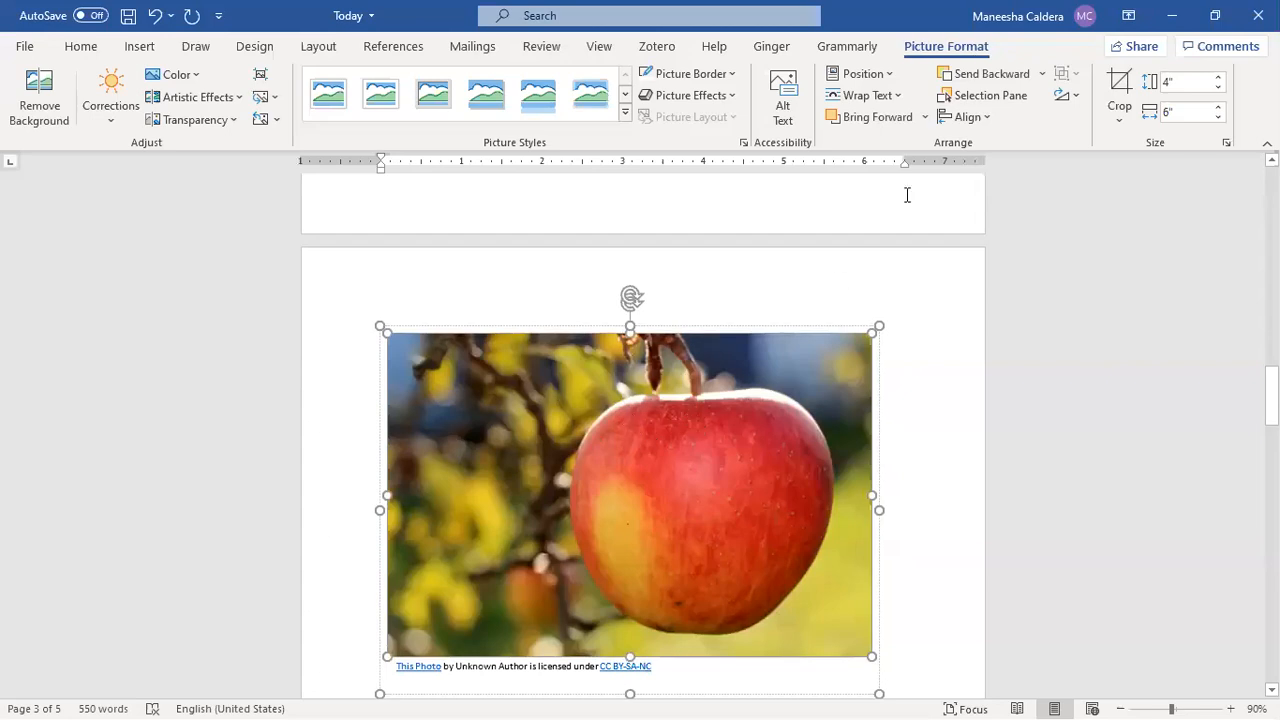
{"action": "left_click", "coordinate": [866, 80]}
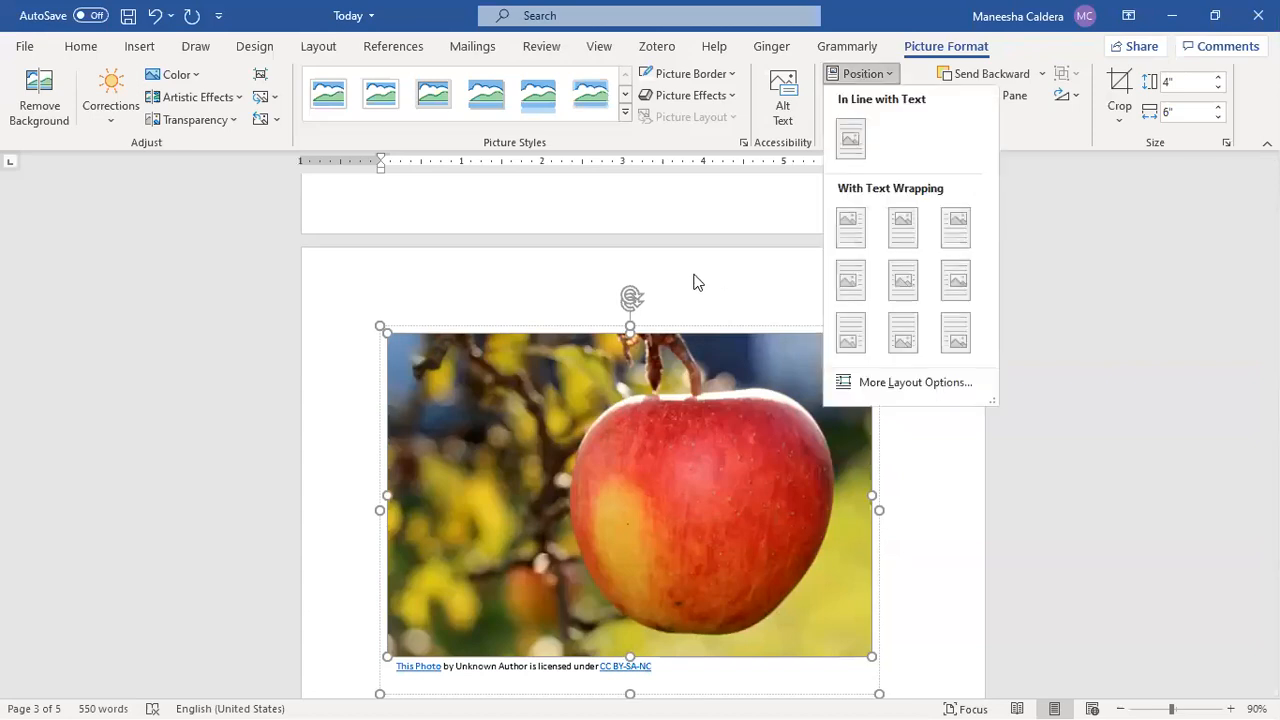
Shift the apple picture so its caption overlaps it, and move the whole group to page 2 below the dictated text.
{"action": "left_click_drag", "start_coordinate": [677, 403], "coordinate": [573, 645]}
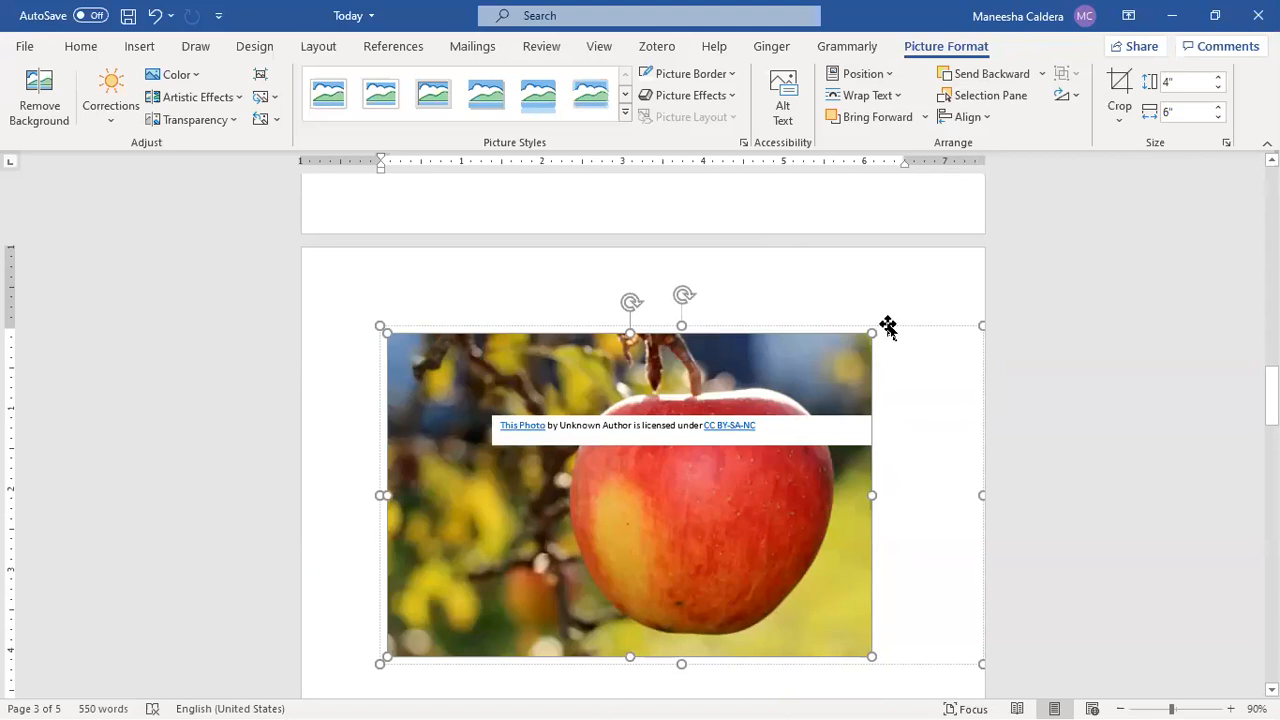
{"action": "left_click_drag", "start_coordinate": [888, 327], "coordinate": [601, 237]}
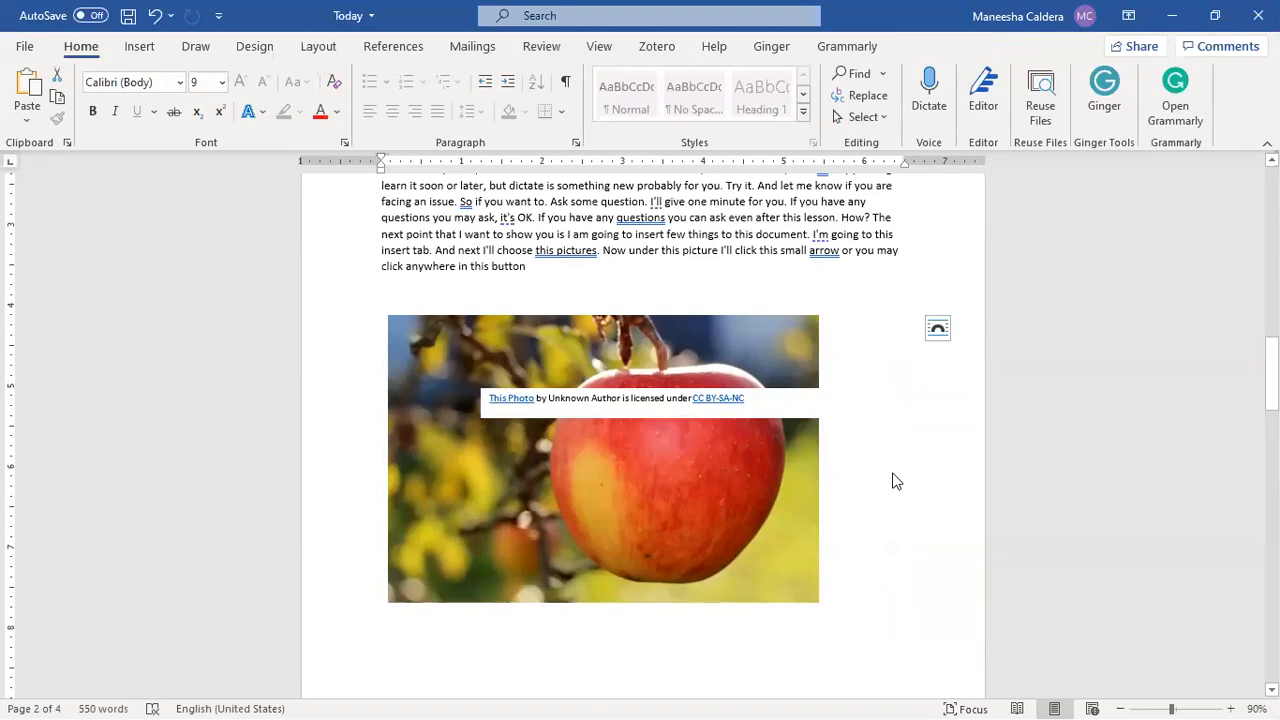
Select the dark red apple picture on page 1 and examine its position, text wrapping and size layout settings without changing them.
{"action": "left_click_drag", "start_coordinate": [1271, 375], "coordinate": [1271, 225]}
{"action": "left_click", "coordinate": [533, 500]}
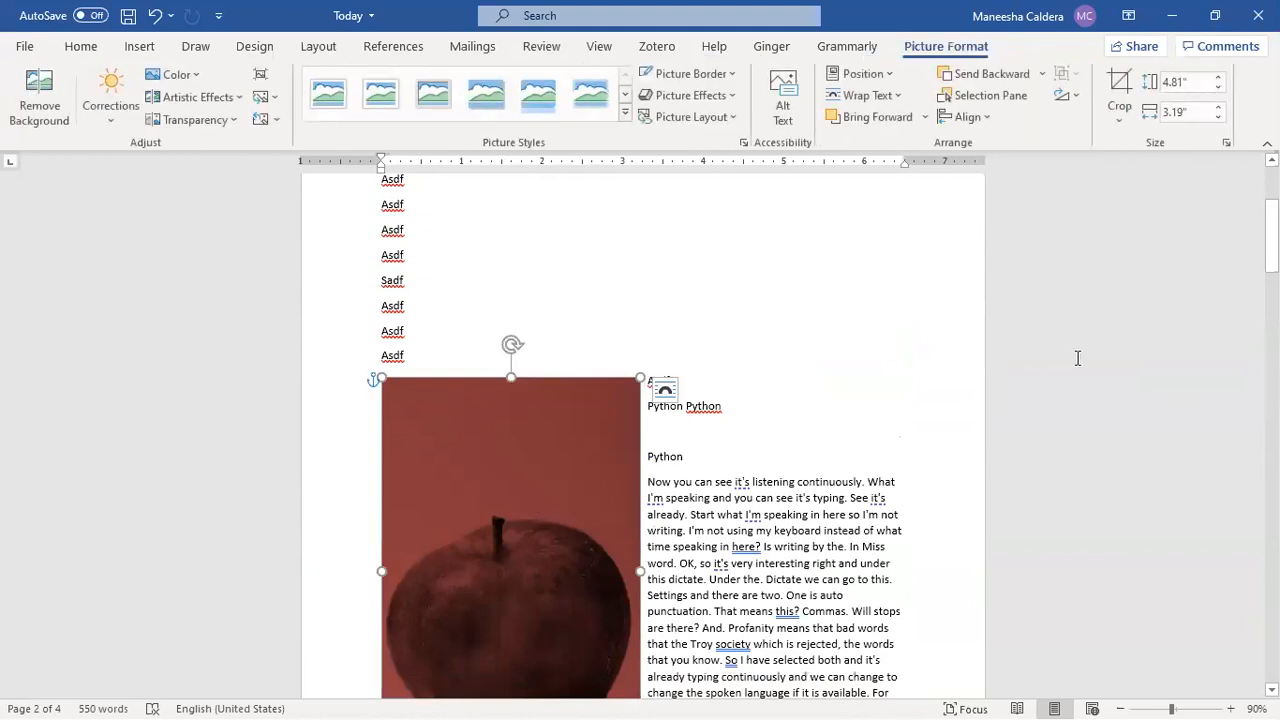
{"action": "left_click_drag", "start_coordinate": [1271, 235], "coordinate": [1271, 248]}
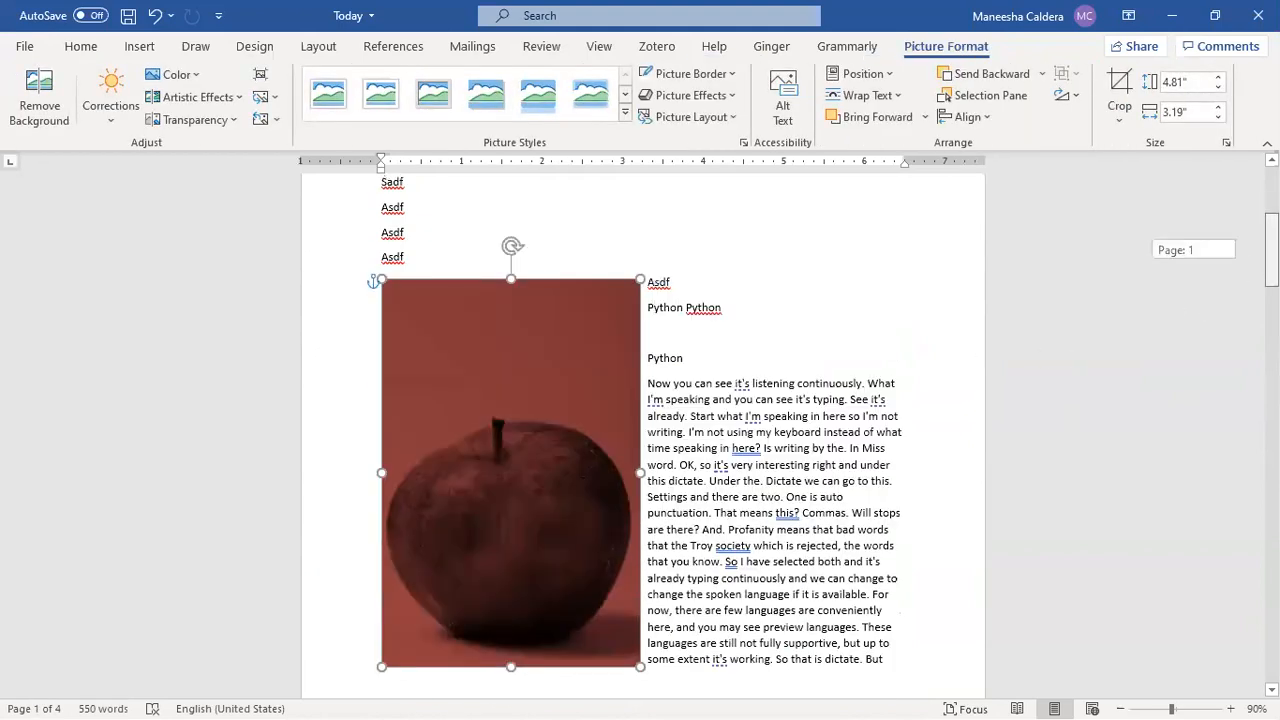
{"action": "left_click", "coordinate": [864, 75]}
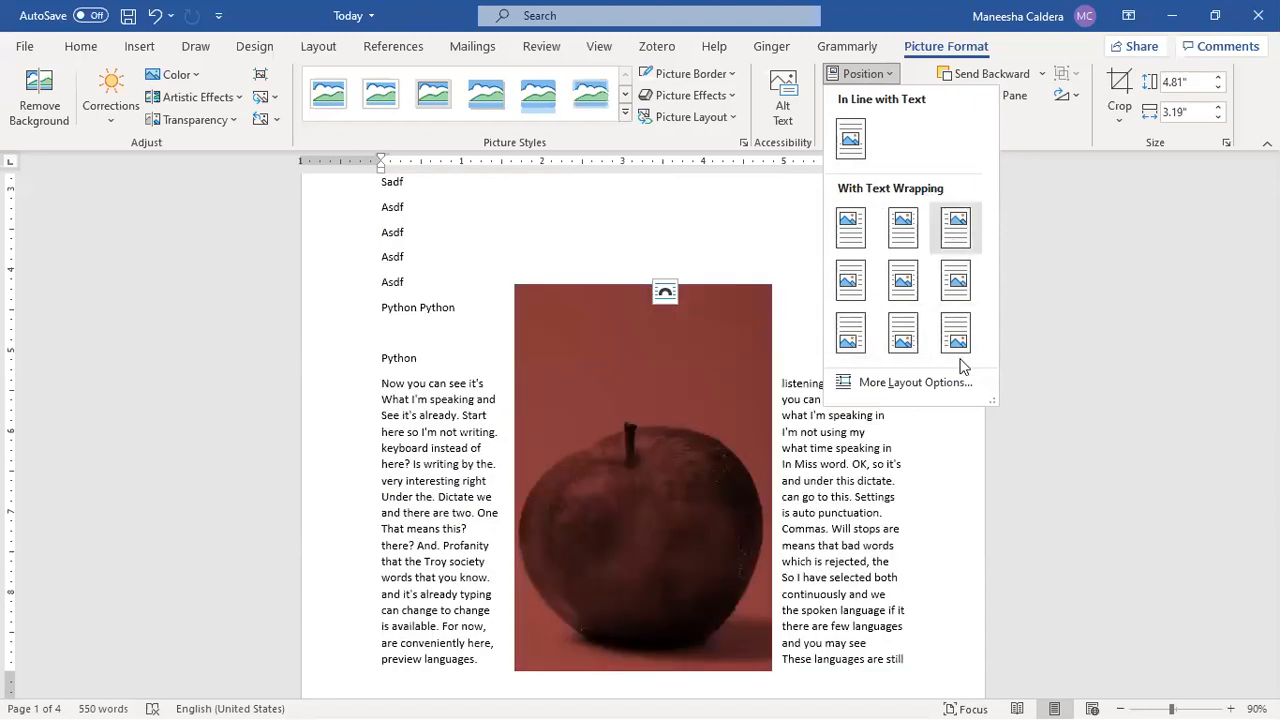
{"action": "left_click", "coordinate": [923, 382]}
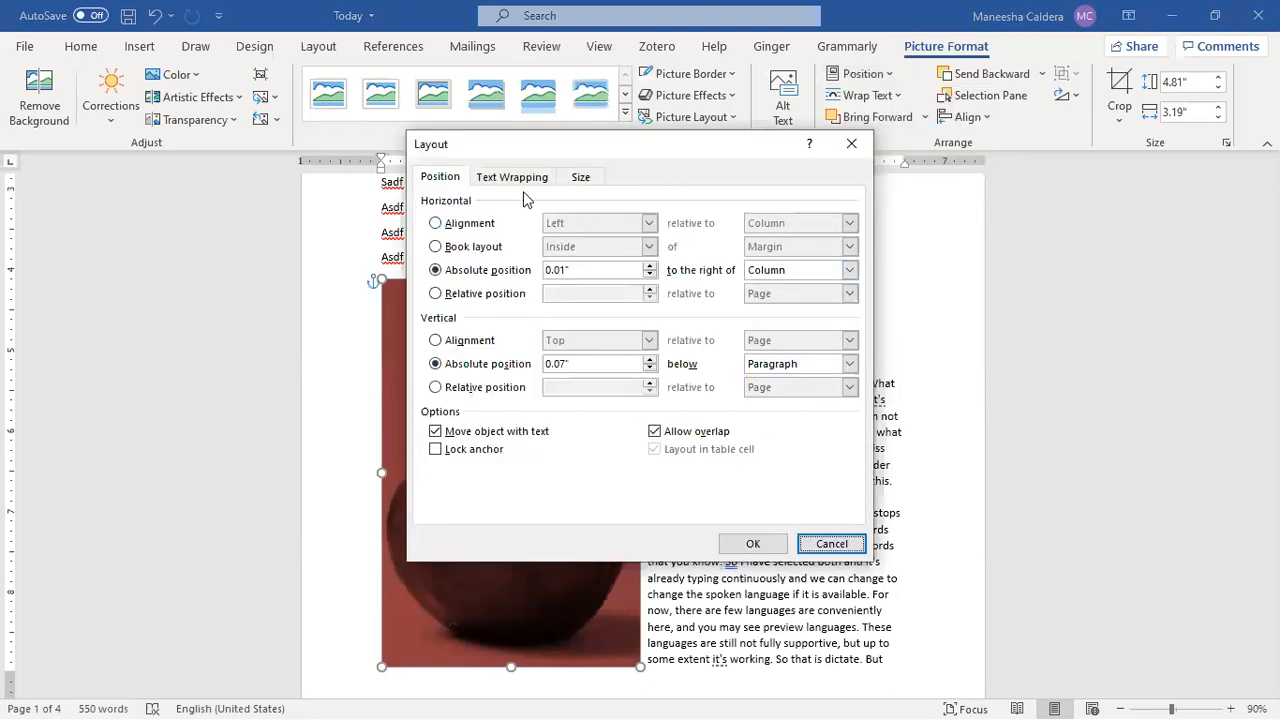
{"action": "left_click", "coordinate": [493, 175]}
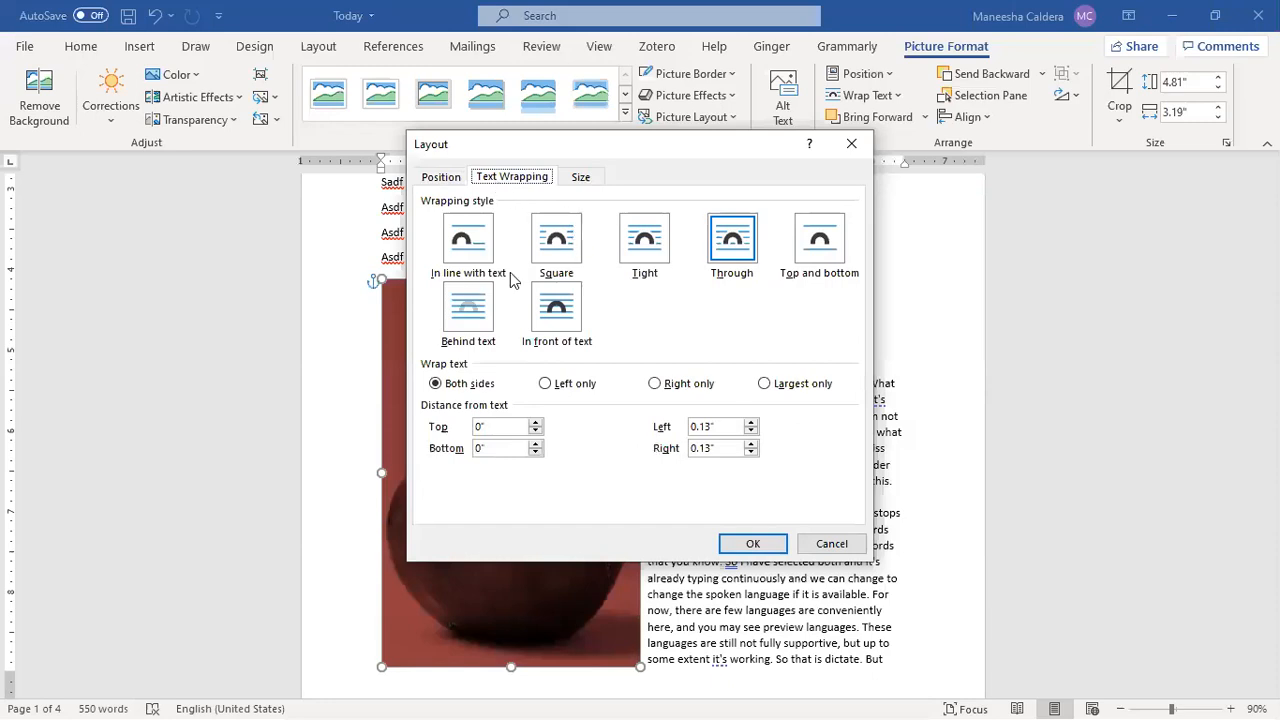
{"action": "left_click", "coordinate": [582, 177]}
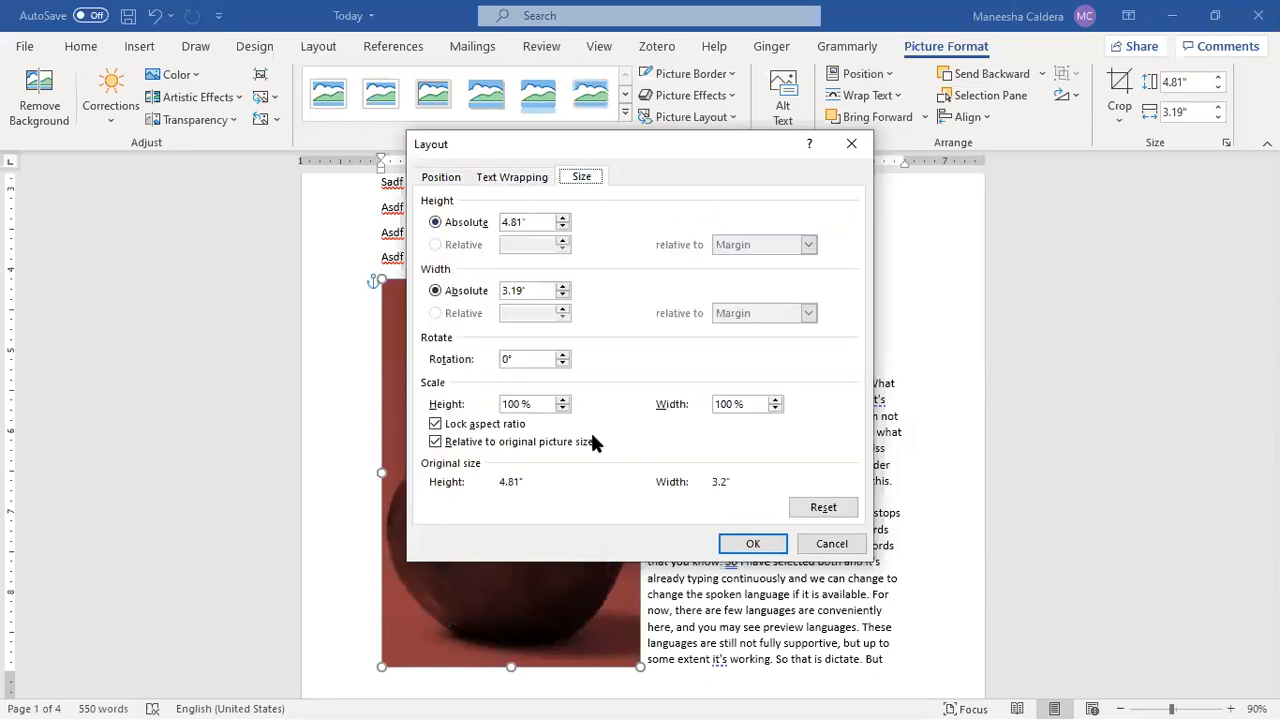
{"action": "left_click", "coordinate": [444, 185]}
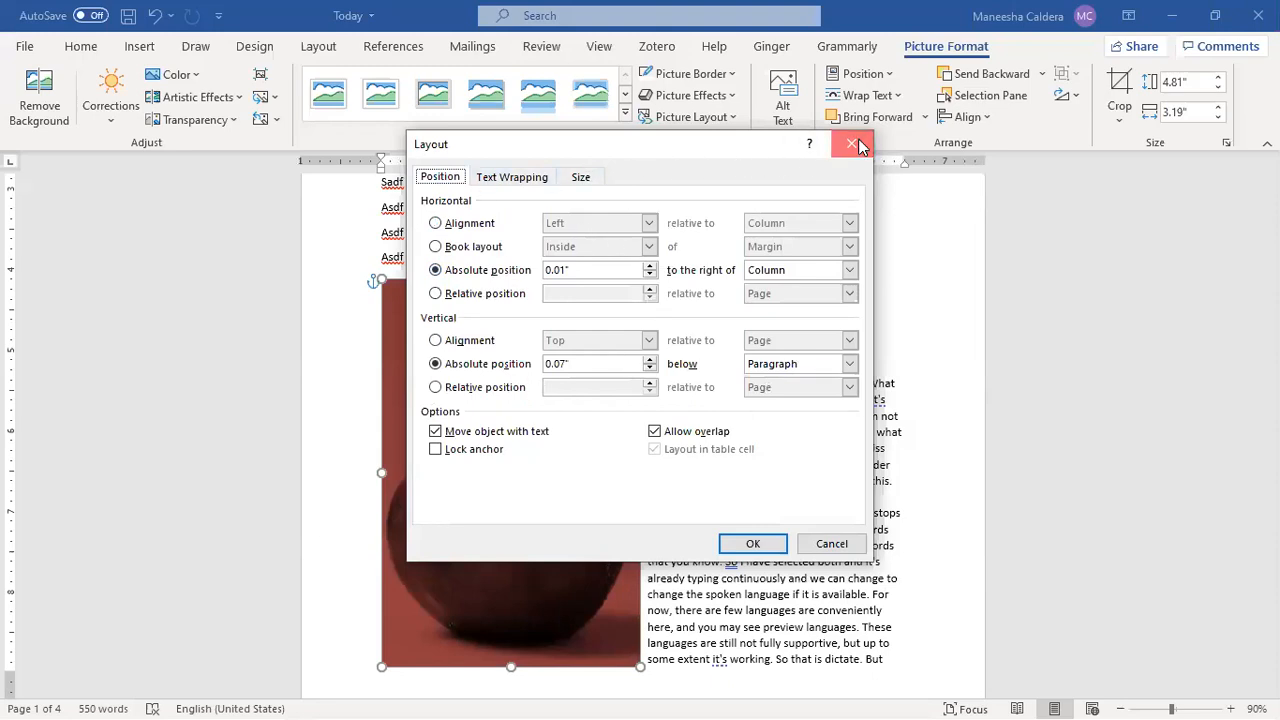
{"action": "key", "text": "Escape"}
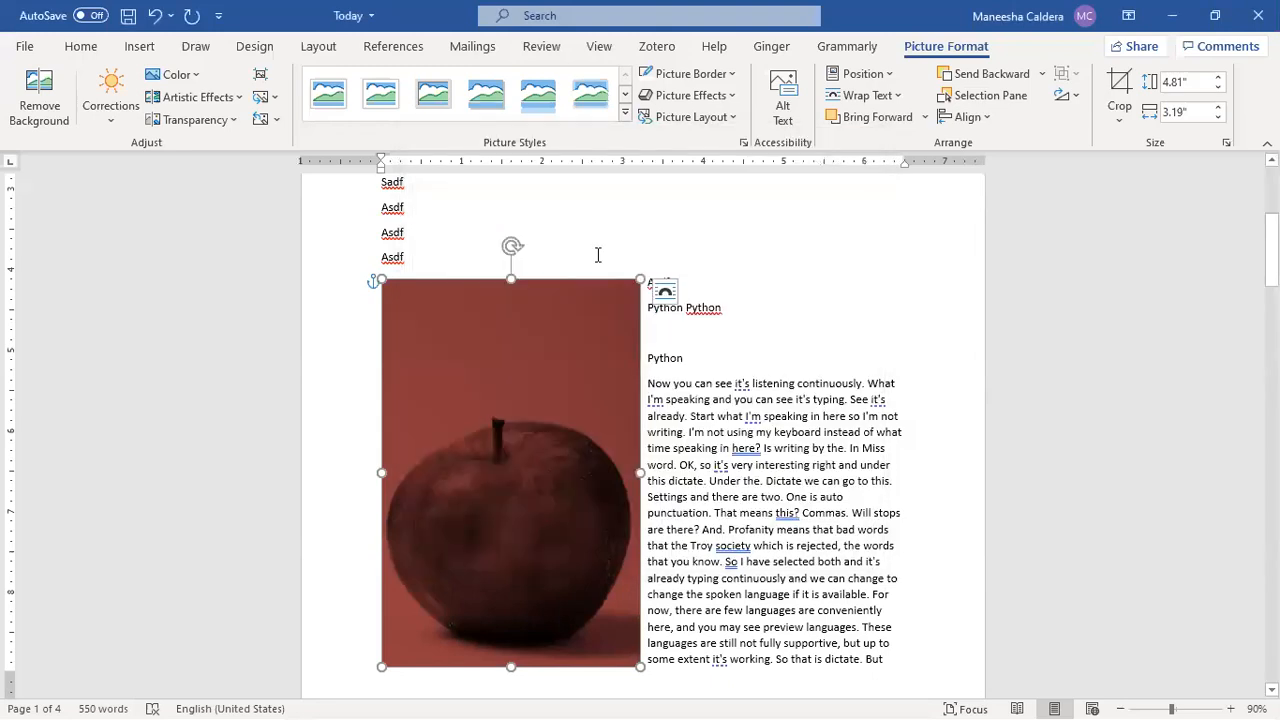
Position the dark apple picture in the middle centre of the page with square text wrapping and reselect it.
{"action": "left_click", "coordinate": [862, 73]}
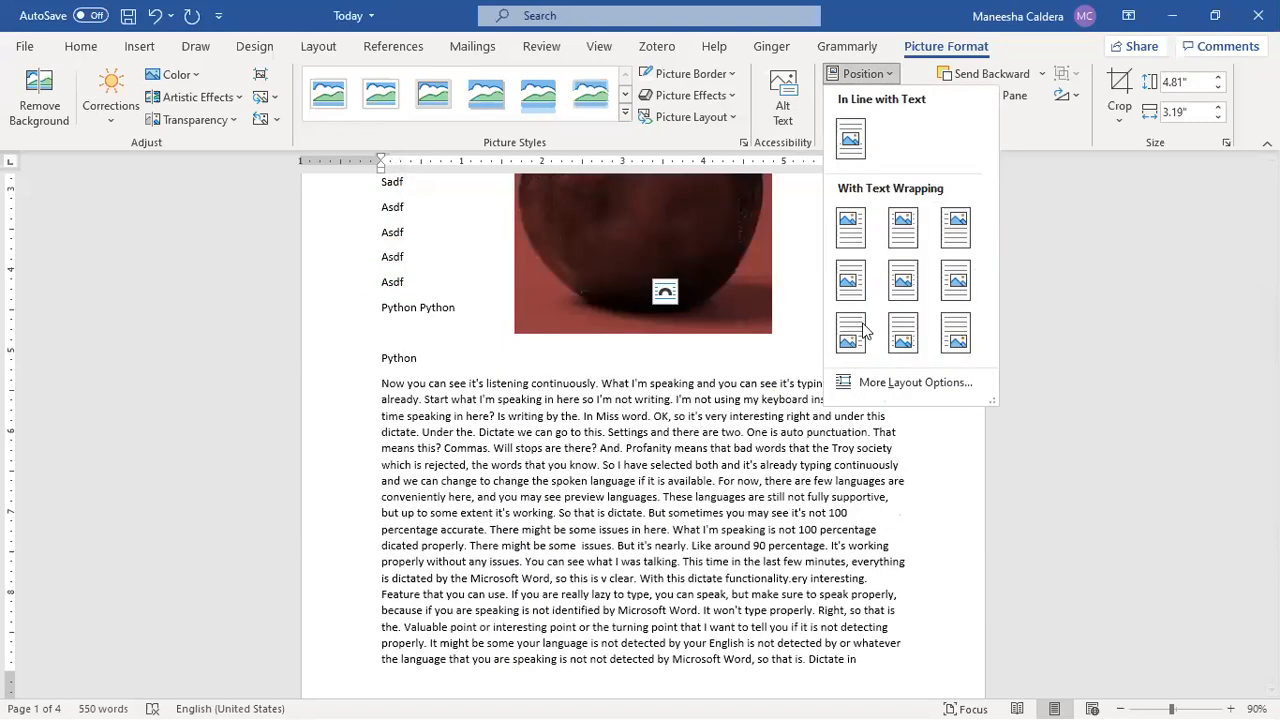
{"action": "left_click", "coordinate": [903, 281]}
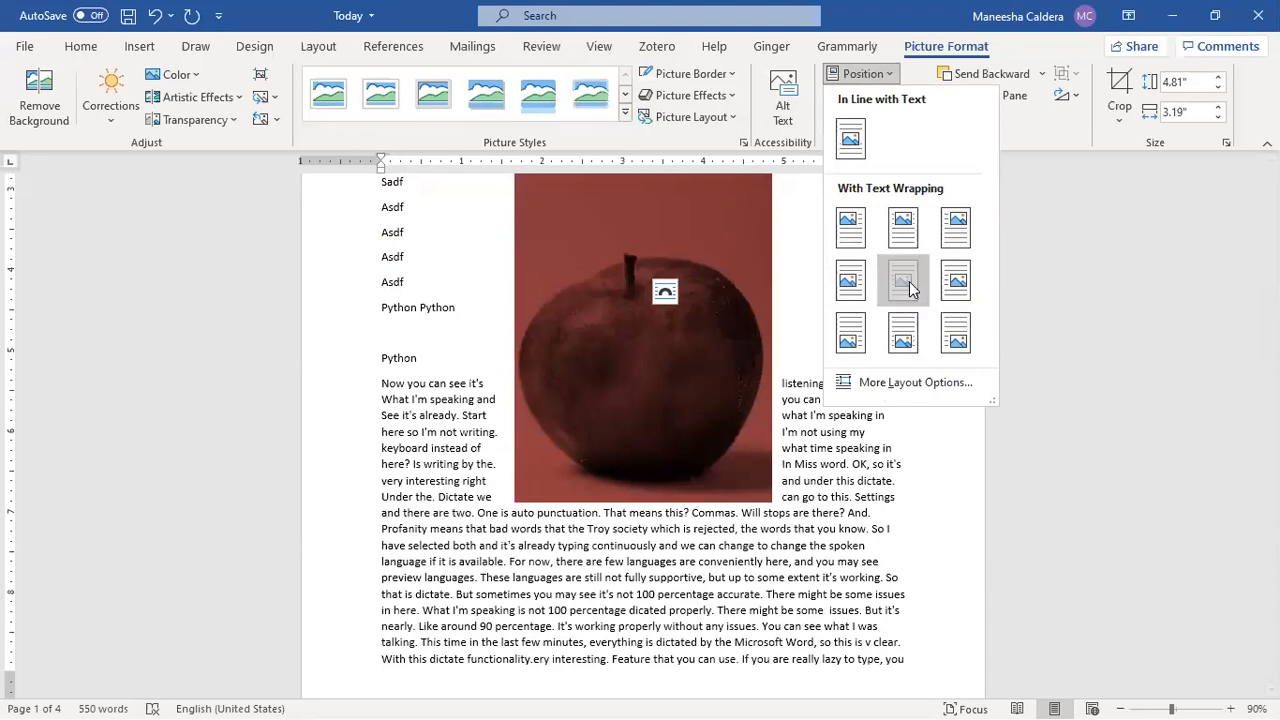
{"action": "left_click", "coordinate": [964, 279]}
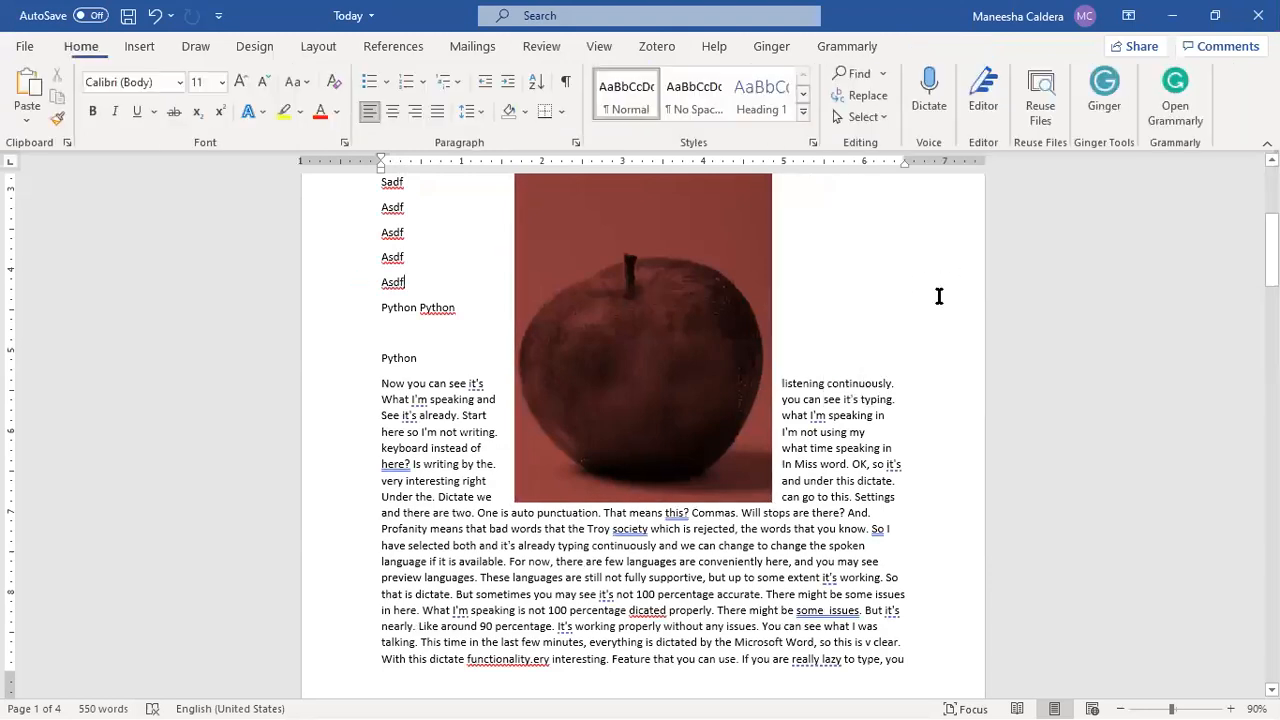
{"action": "left_click", "coordinate": [702, 314]}
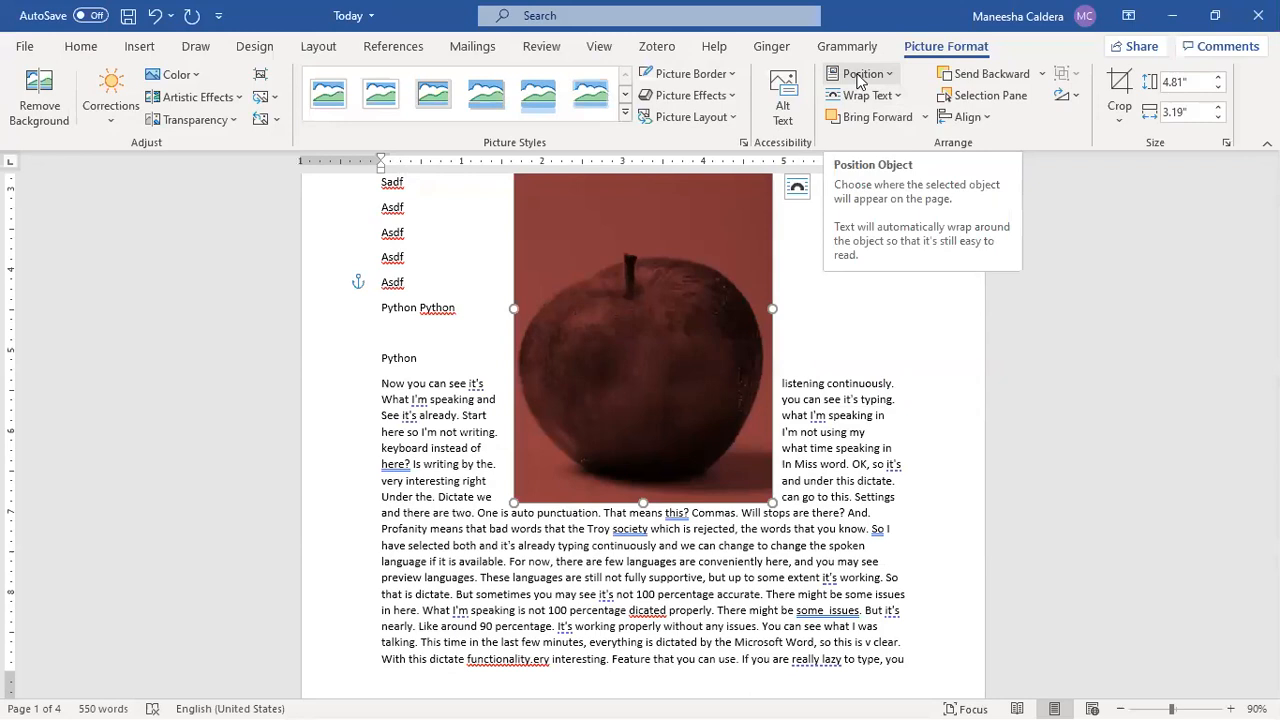
{"action": "left_click", "coordinate": [834, 282]}
{"action": "left_click", "coordinate": [630, 341]}
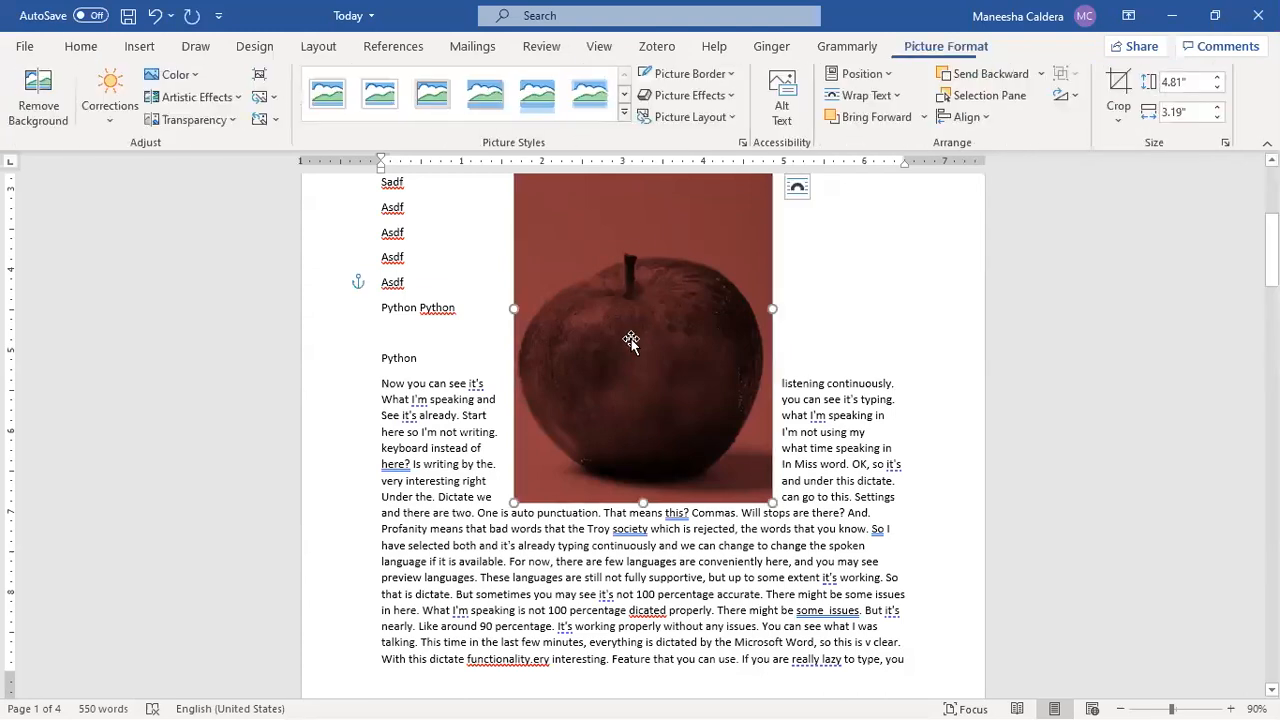
Pull the lower two wrap points of the apple picture inward over the apple, and insert an empty line before the last "Asdf".
{"action": "left_click", "coordinate": [884, 100]}
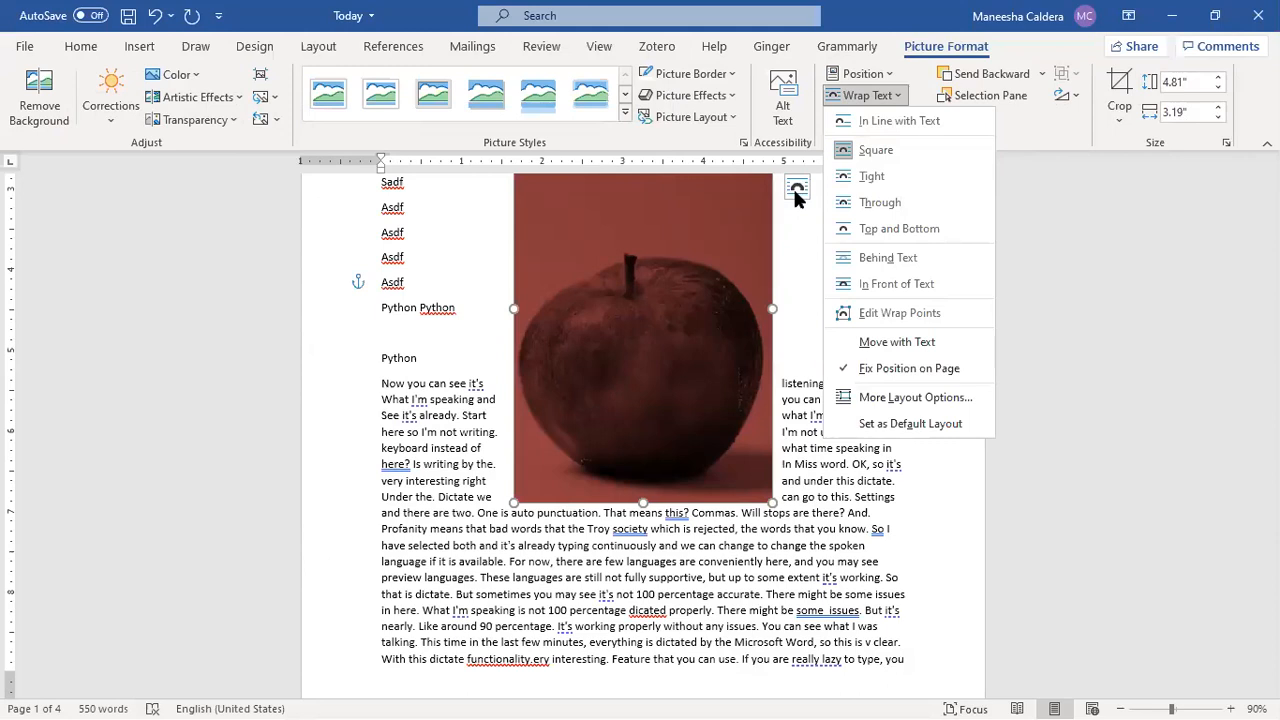
{"action": "left_click", "coordinate": [795, 190]}
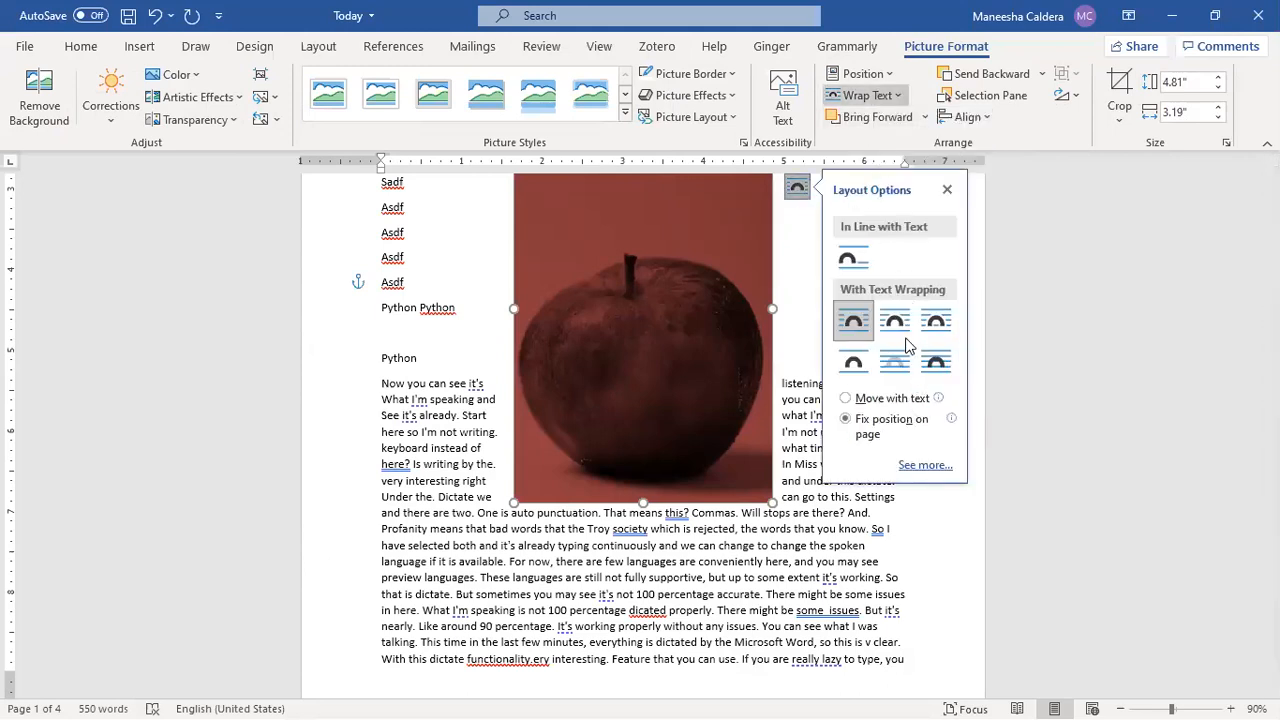
{"action": "left_click", "coordinate": [880, 99]}
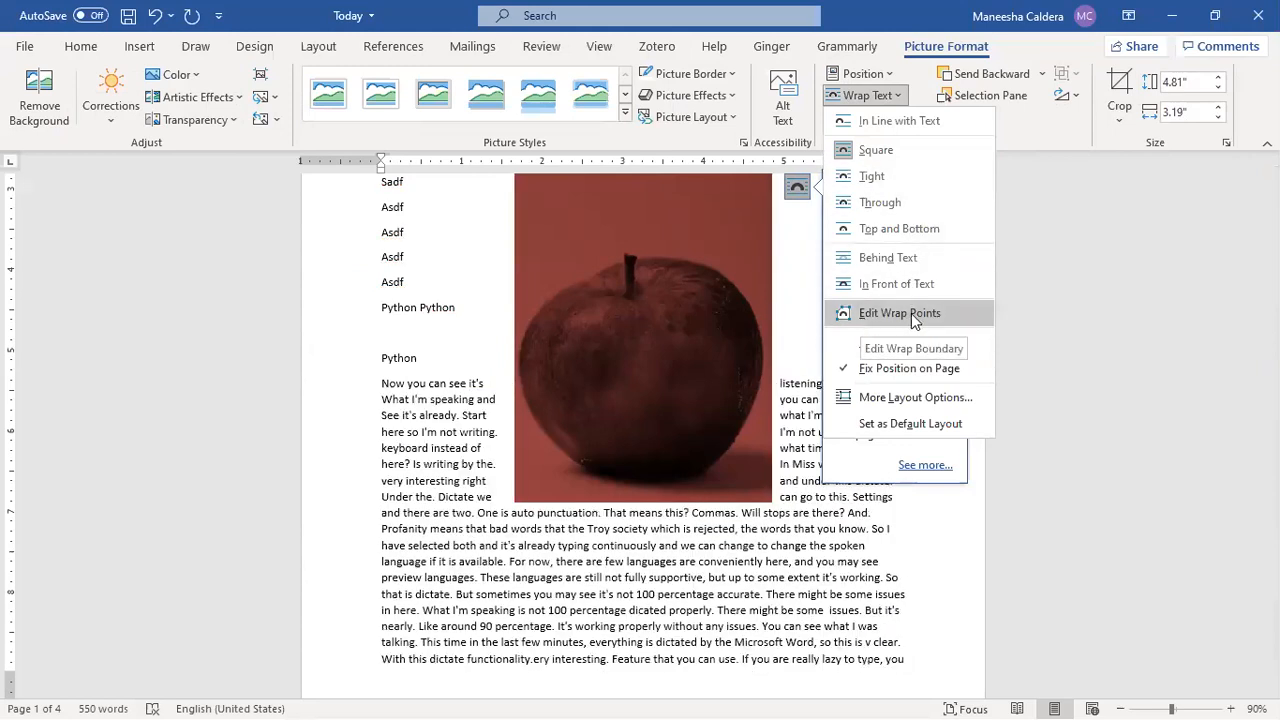
{"action": "left_click", "coordinate": [912, 318]}
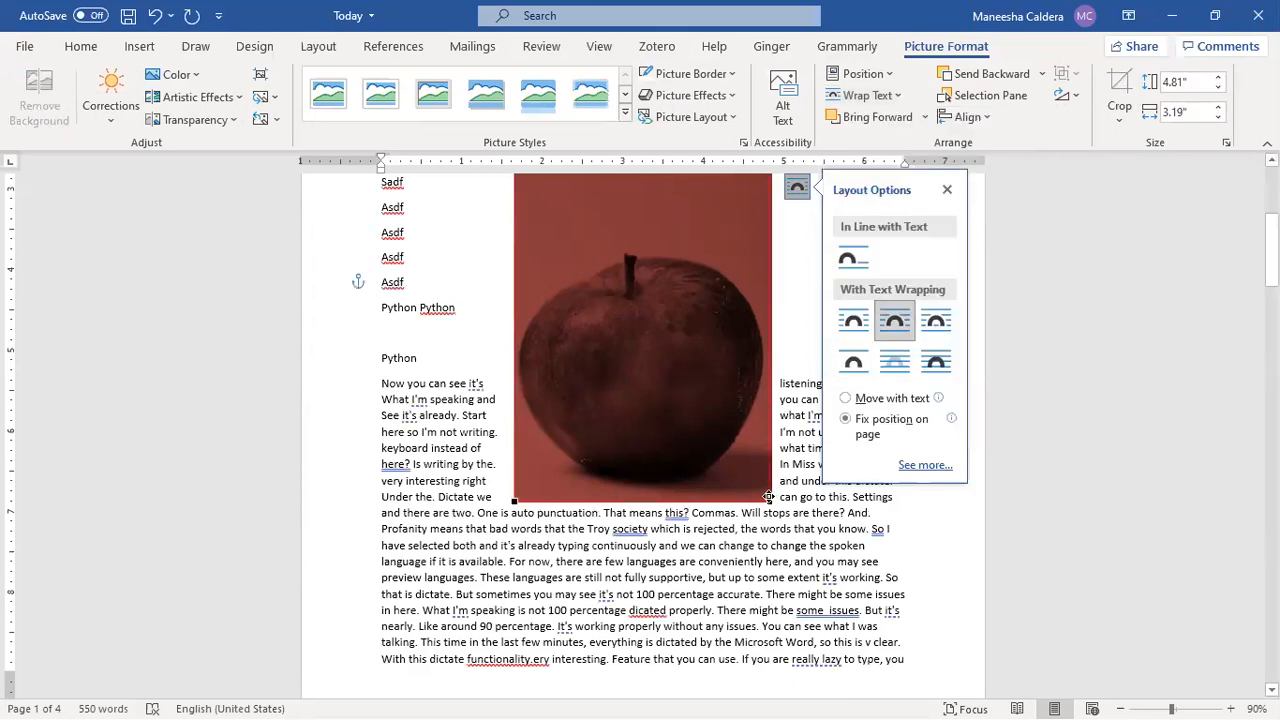
{"action": "left_click_drag", "start_coordinate": [772, 497], "coordinate": [704, 436]}
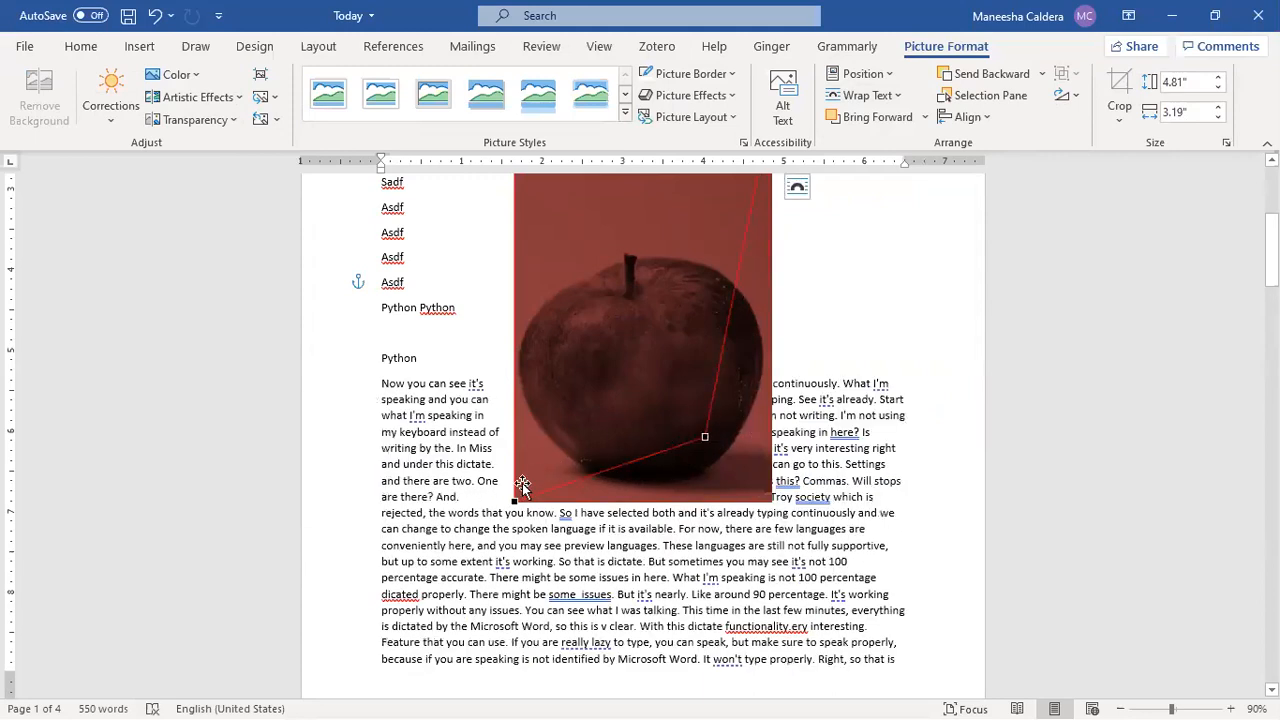
{"action": "left_click_drag", "start_coordinate": [510, 501], "coordinate": [591, 397]}
{"action": "key", "text": "Return"}
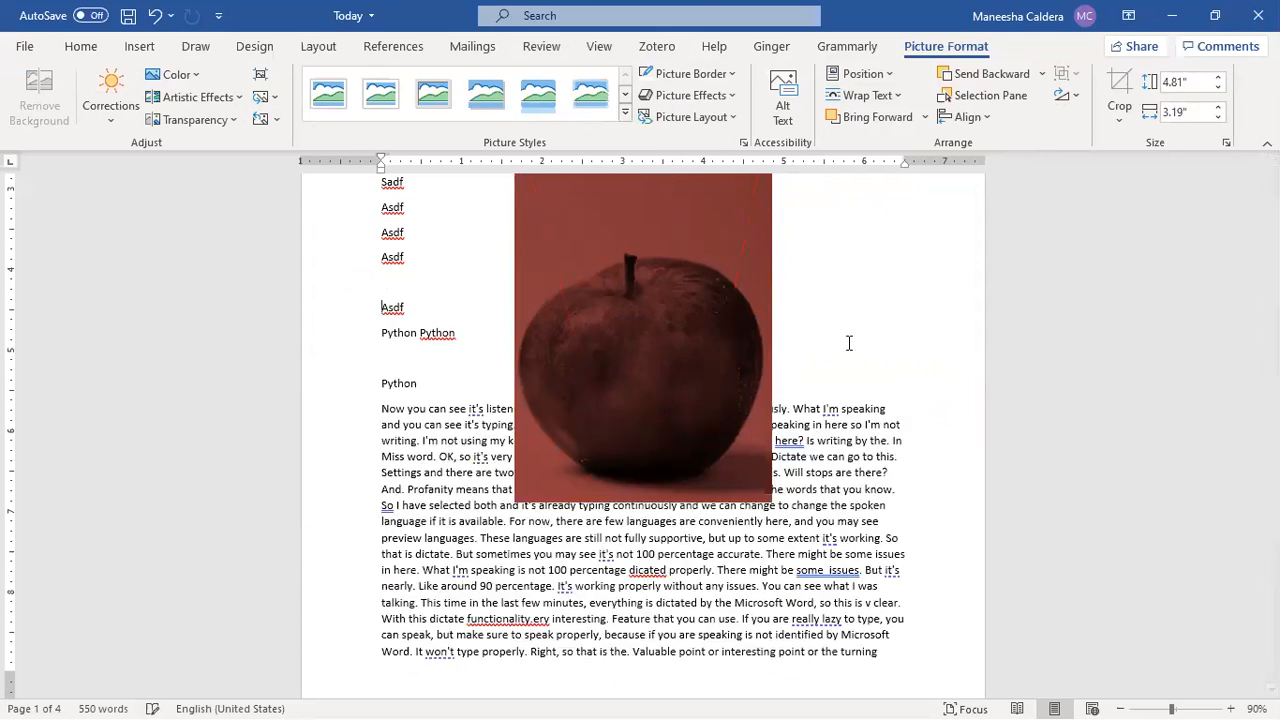
Shift the apple picture slightly lower over the dictated text and set it to move with text.
{"action": "left_click", "coordinate": [669, 399]}
{"action": "left_click_drag", "start_coordinate": [720, 400], "coordinate": [688, 464]}
{"action": "left_click_drag", "start_coordinate": [755, 419], "coordinate": [710, 476]}
{"action": "left_click_drag", "start_coordinate": [715, 410], "coordinate": [665, 422]}
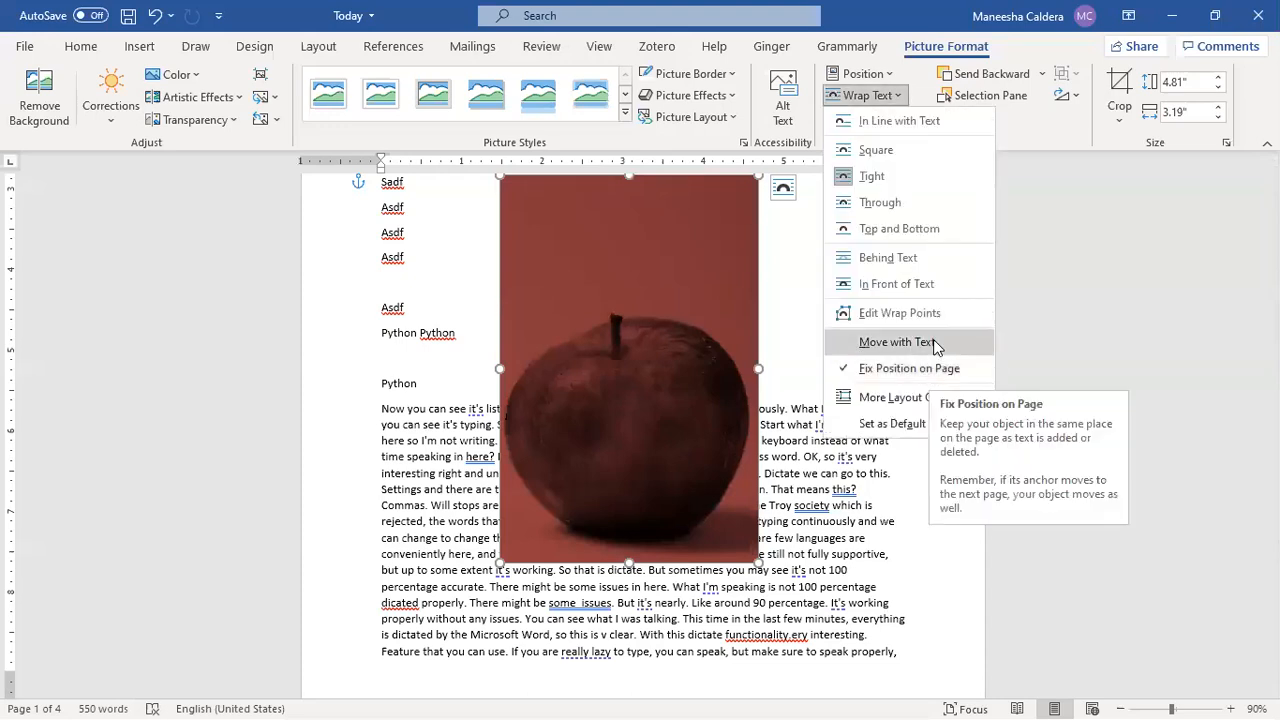
{"action": "left_click", "coordinate": [935, 342]}
{"action": "mouse_move", "coordinate": [714, 388]}
{"action": "left_mouse_down"}
{"action": "mouse_move", "coordinate": [717, 508]}
{"action": "mouse_move", "coordinate": [723, 397]}
{"action": "left_mouse_up"}
Set the apple picture's wrapping to In Front of Text and move it slightly further down over the paragraph.
{"action": "left_click", "coordinate": [784, 189]}
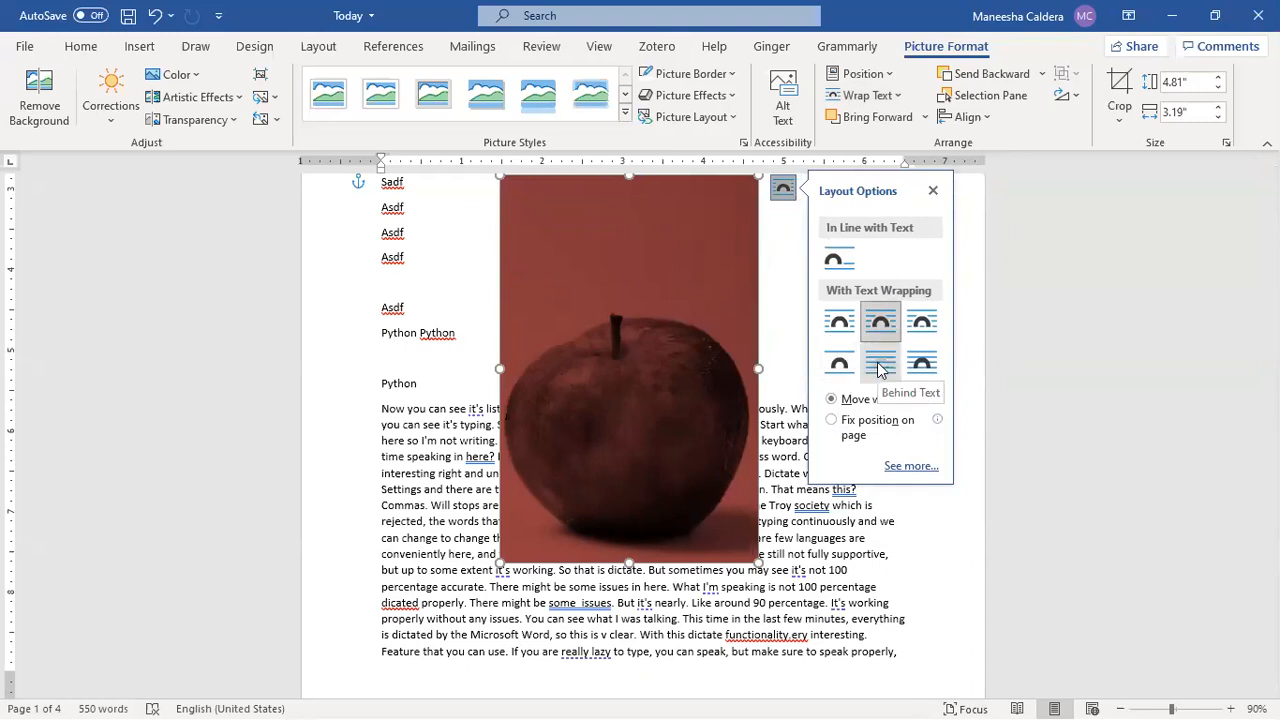
{"action": "left_click", "coordinate": [921, 365]}
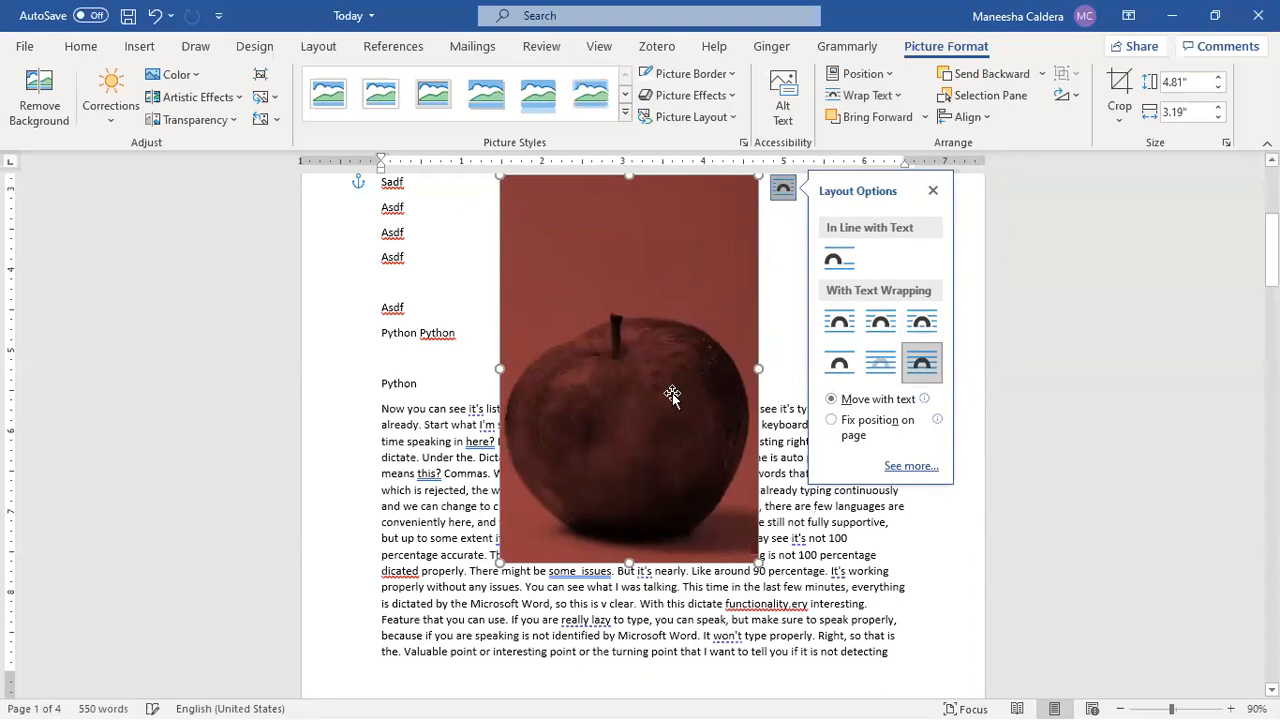
{"action": "left_click_drag", "start_coordinate": [672, 393], "coordinate": [663, 428]}
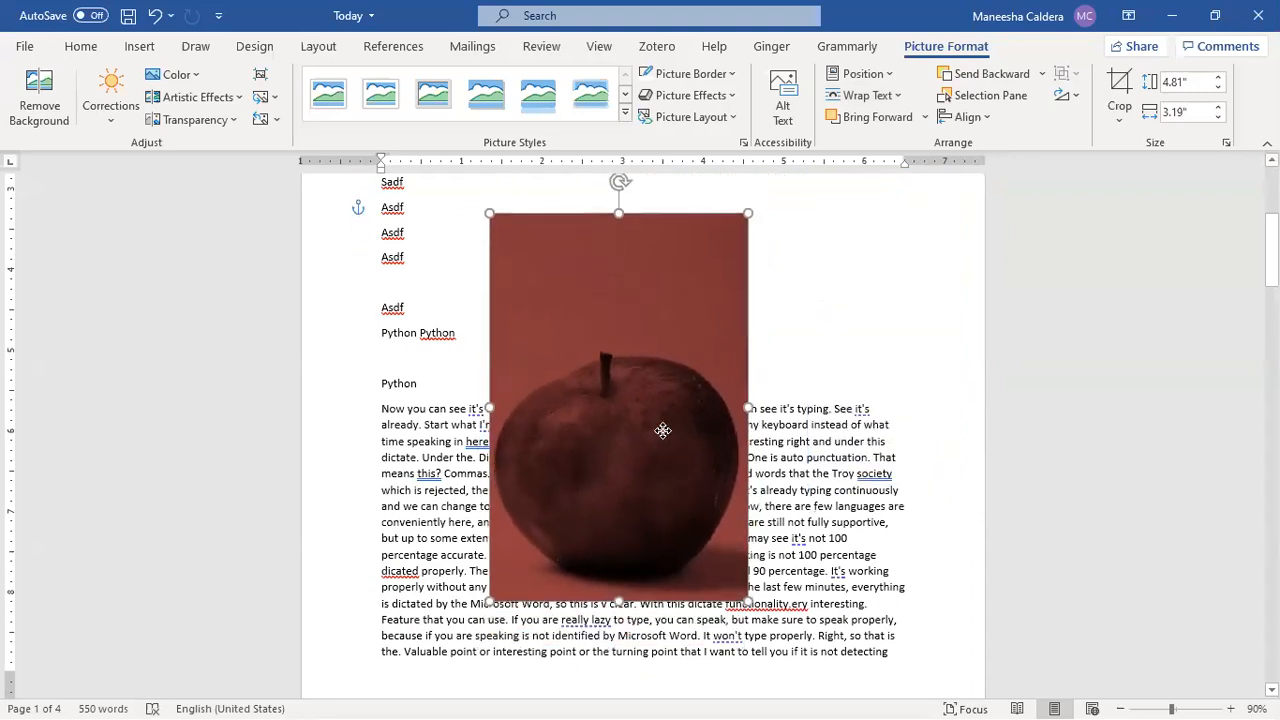
Examine the wrapping choices and the detailed text wrapping, size and position layout settings of the apple picture.
{"action": "left_click", "coordinate": [862, 95]}
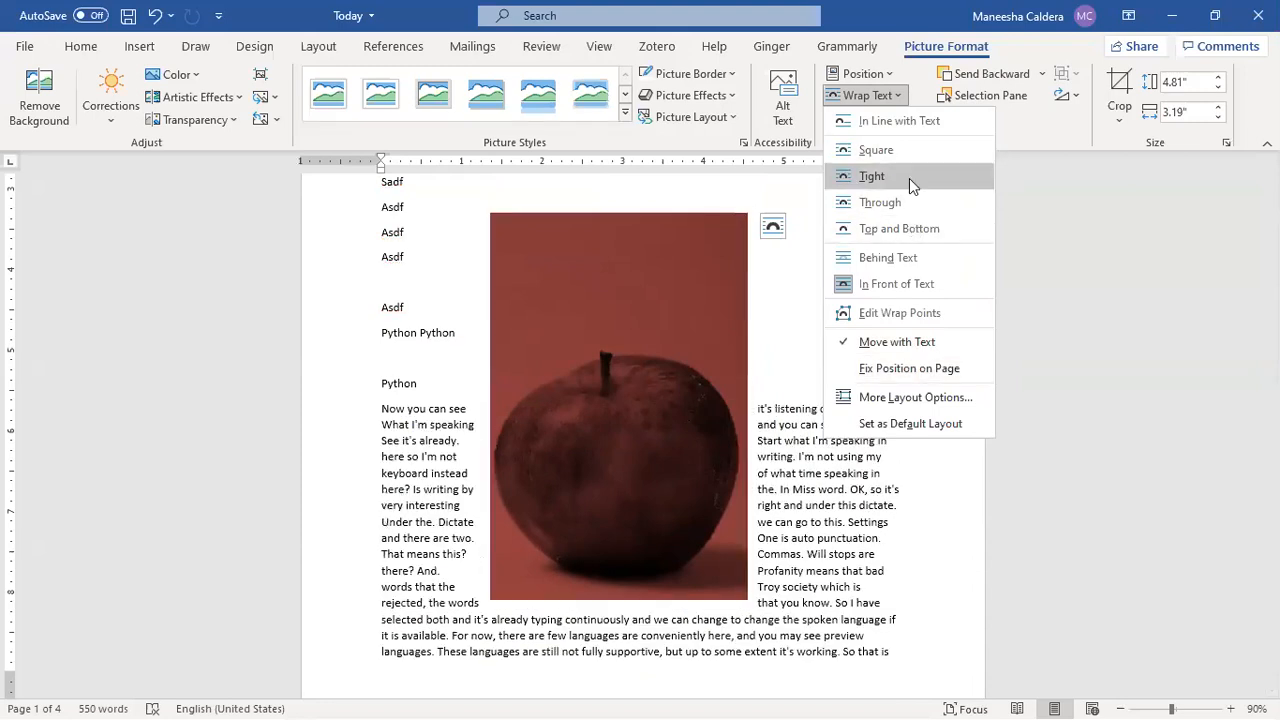
{"action": "left_click", "coordinate": [915, 398]}
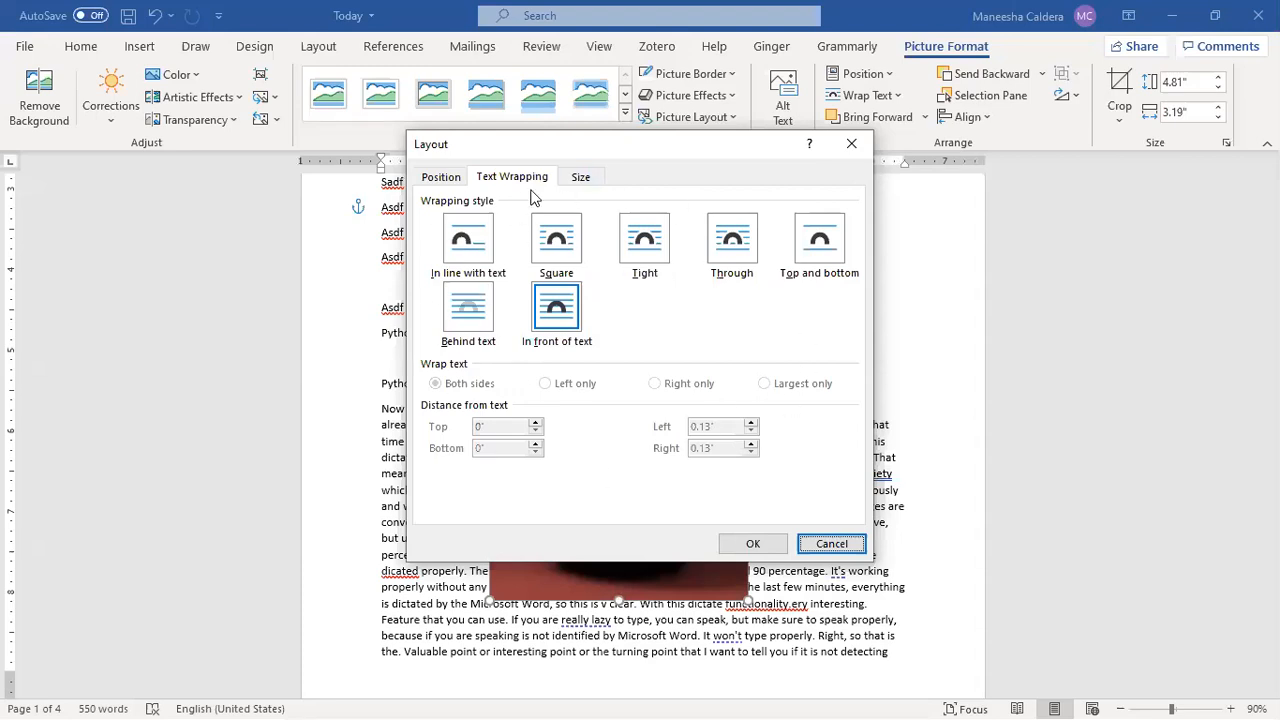
{"action": "left_click", "coordinate": [582, 178]}
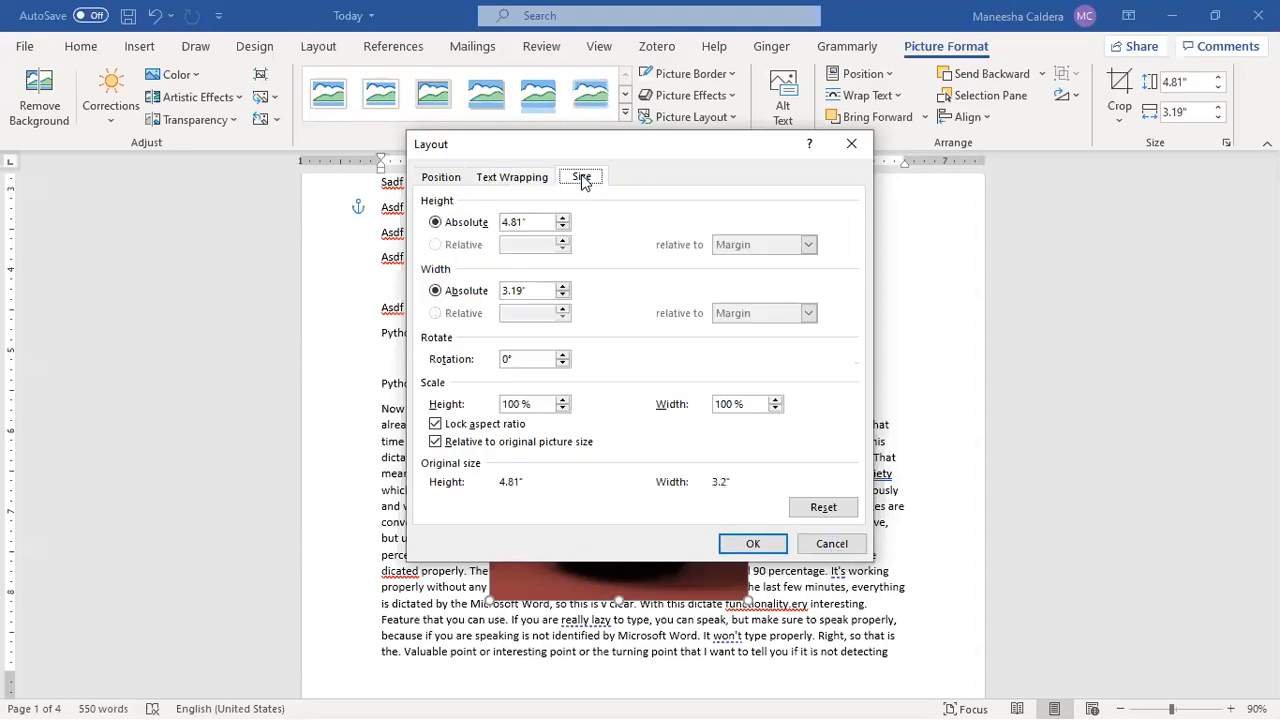
{"action": "left_click", "coordinate": [438, 182]}
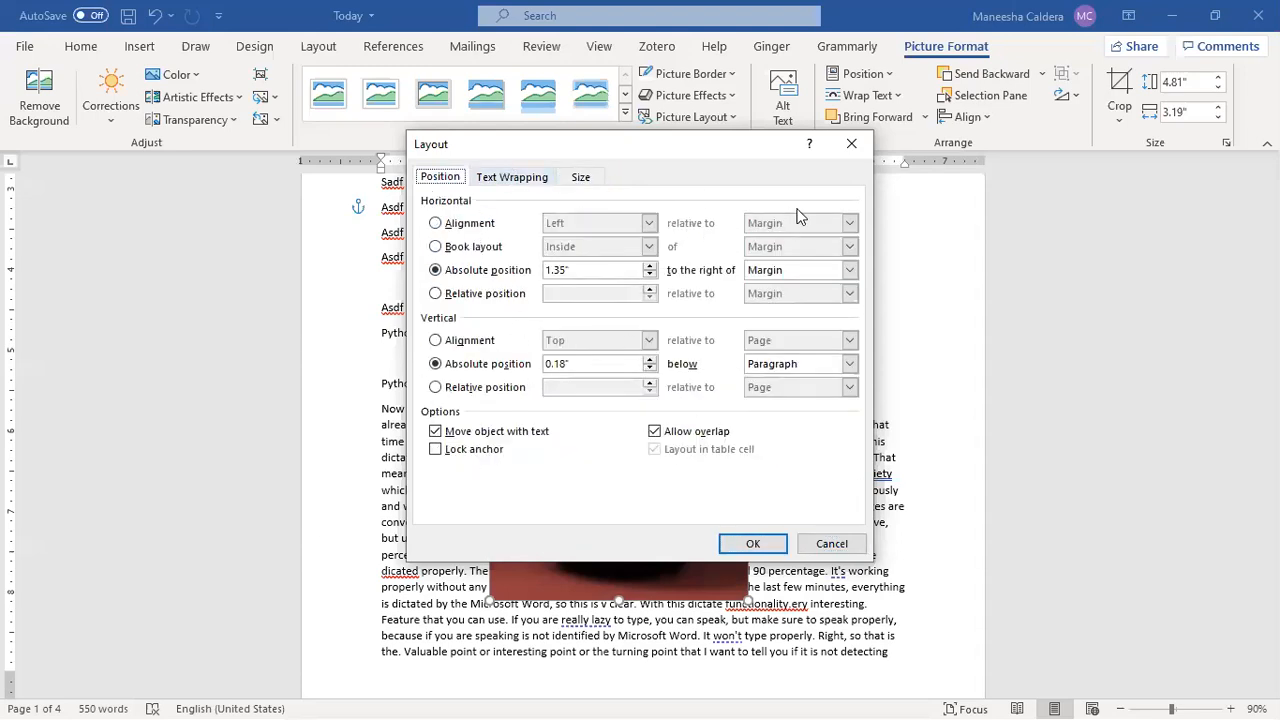
{"action": "left_click", "coordinate": [852, 146]}
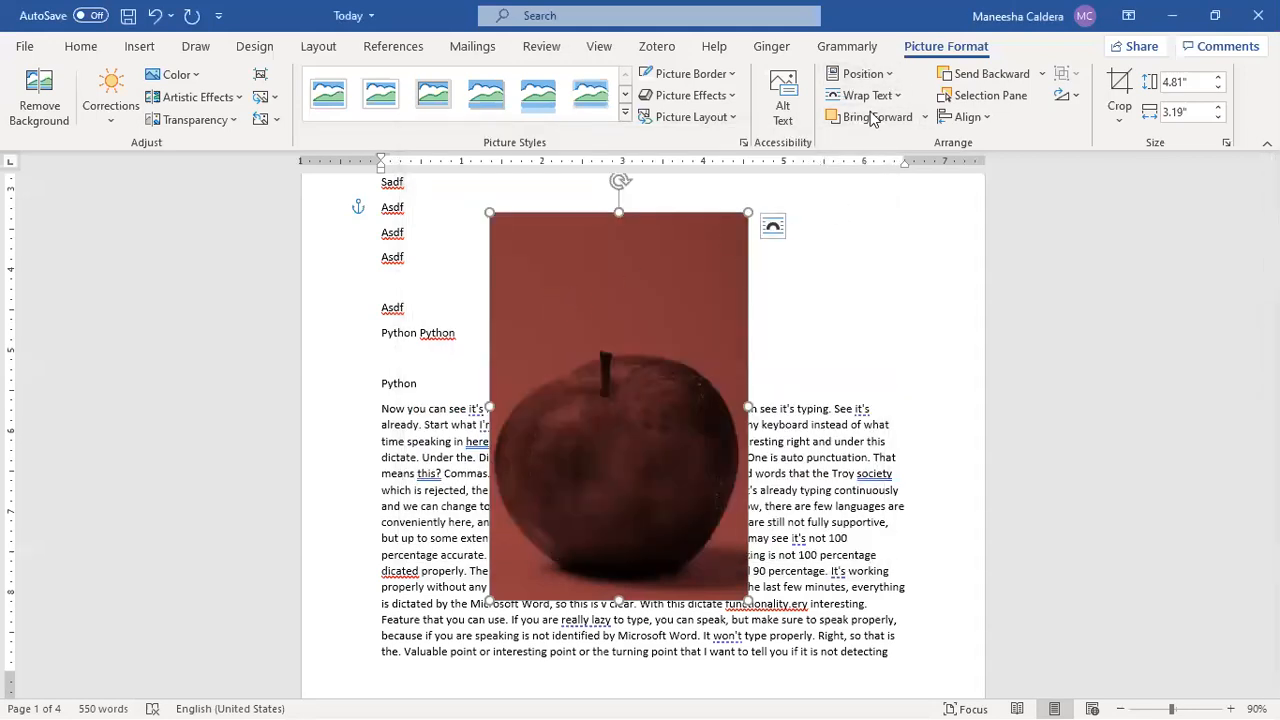
Send the dark apple picture backward in the stacking order.
{"action": "left_click", "coordinate": [1009, 74]}
{"action": "left_click", "coordinate": [1009, 74]}
{"action": "left_click", "coordinate": [1042, 74]}
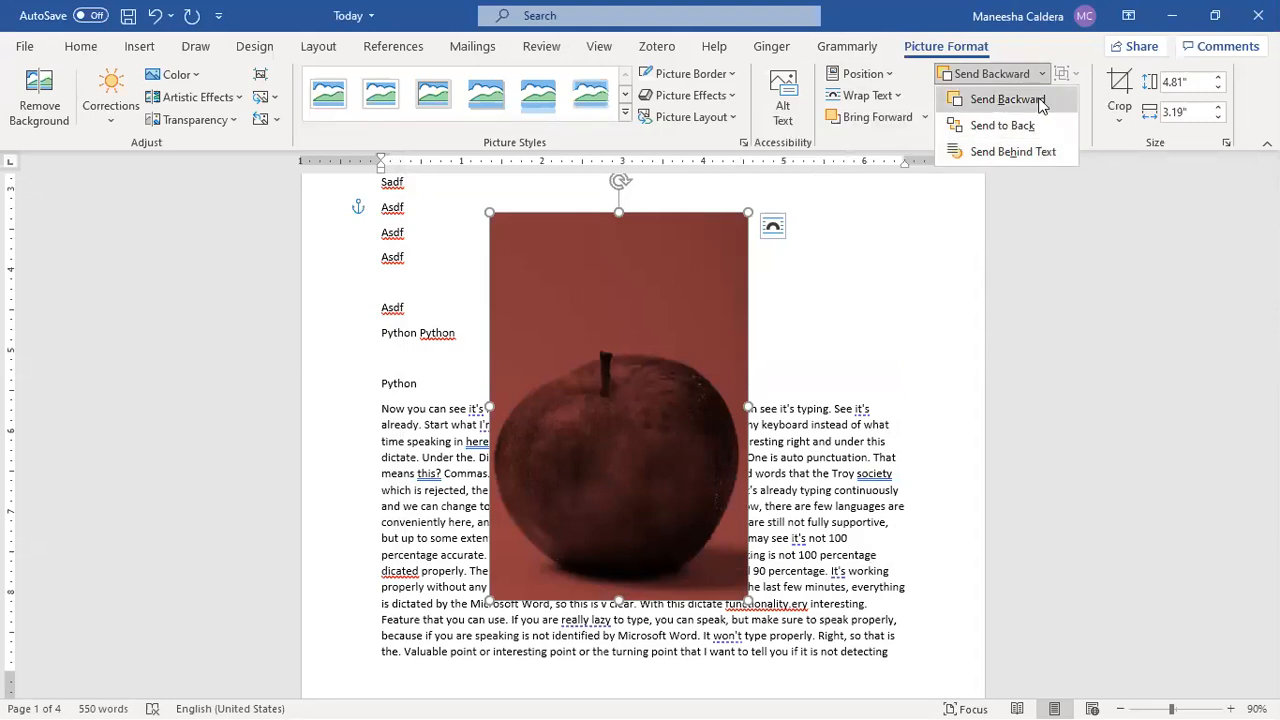
{"action": "left_click", "coordinate": [1005, 99]}
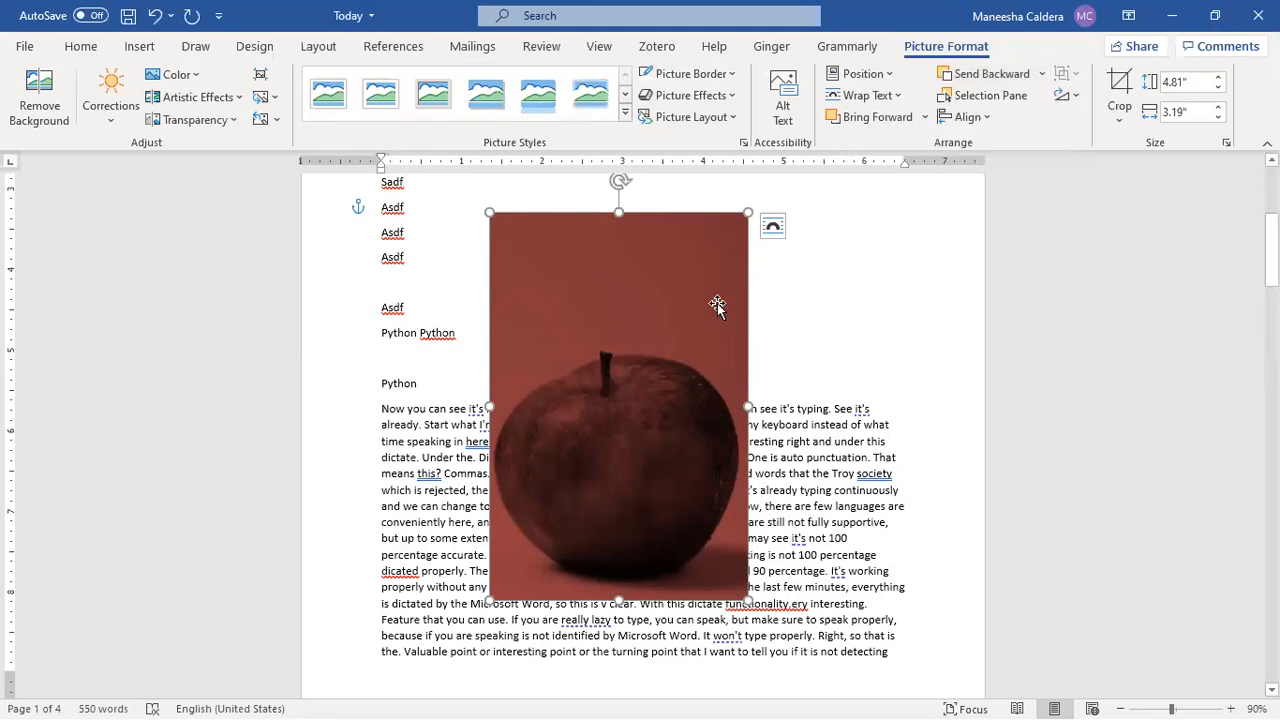
Duplicate the apple picture with the copy overlapping its right part, and apply a lighter brightness/contrast correction to the copy.
{"action": "left_click_drag", "start_coordinate": [717, 303], "coordinate": [783, 313]}
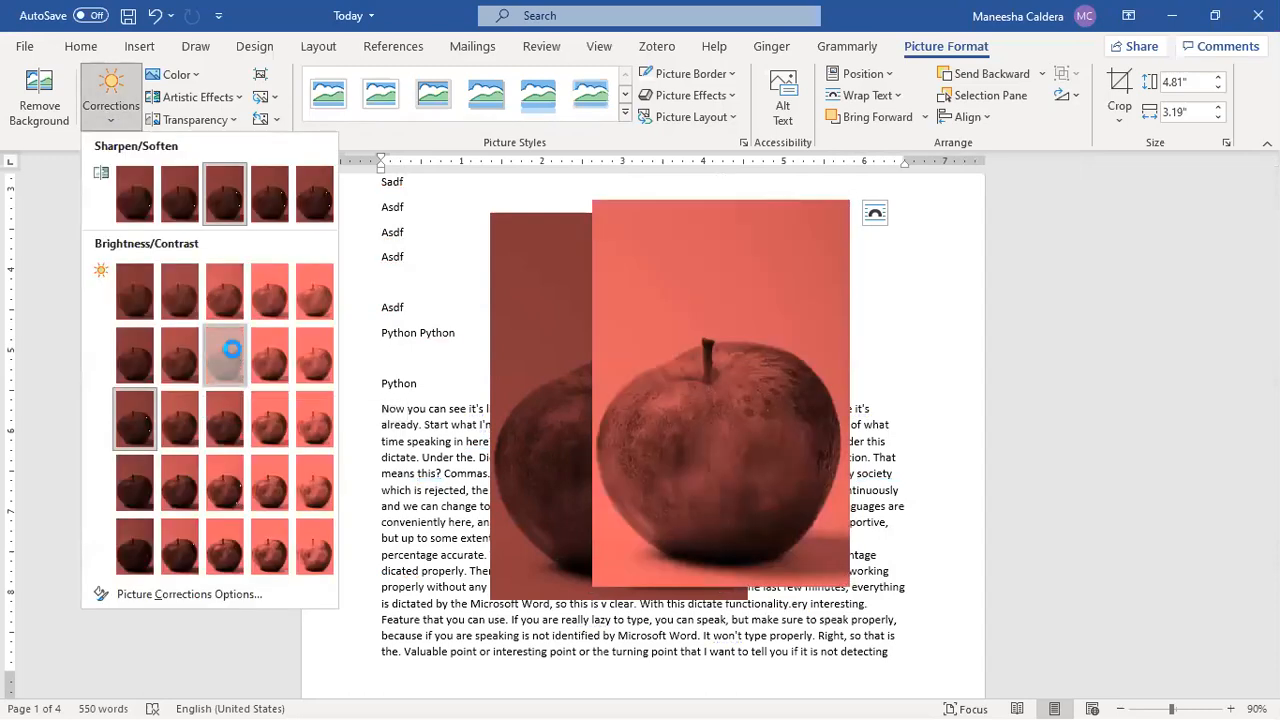
{"action": "left_click", "coordinate": [231, 349]}
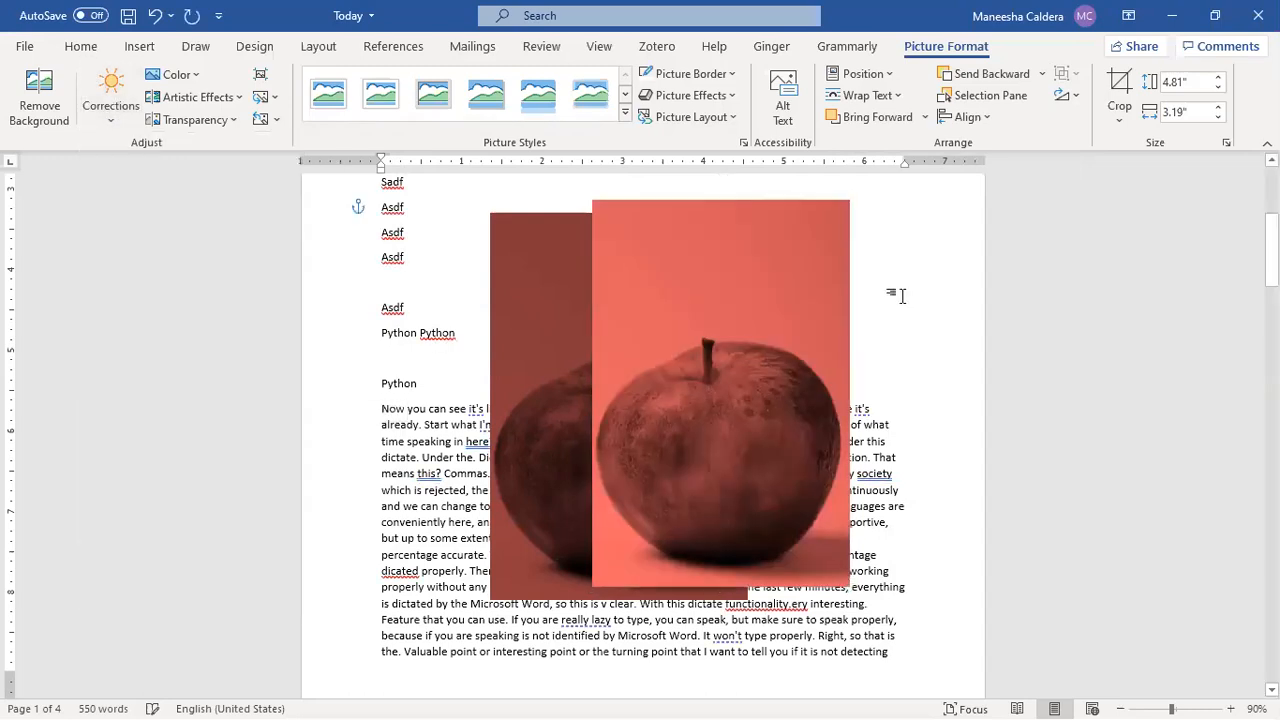
Send the brighter apple copy backward so it lies behind the dark apple picture.
{"action": "left_click", "coordinate": [685, 320]}
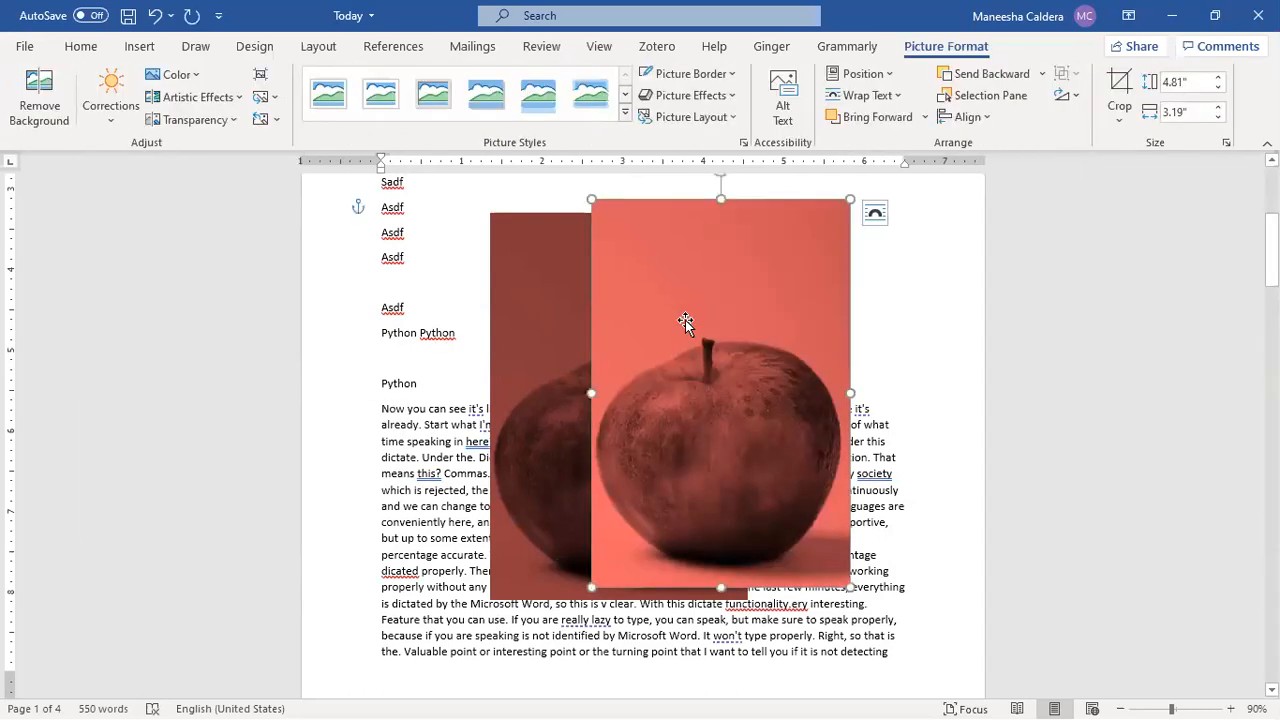
{"action": "left_click", "coordinate": [1040, 76]}
{"action": "left_click", "coordinate": [1007, 99]}
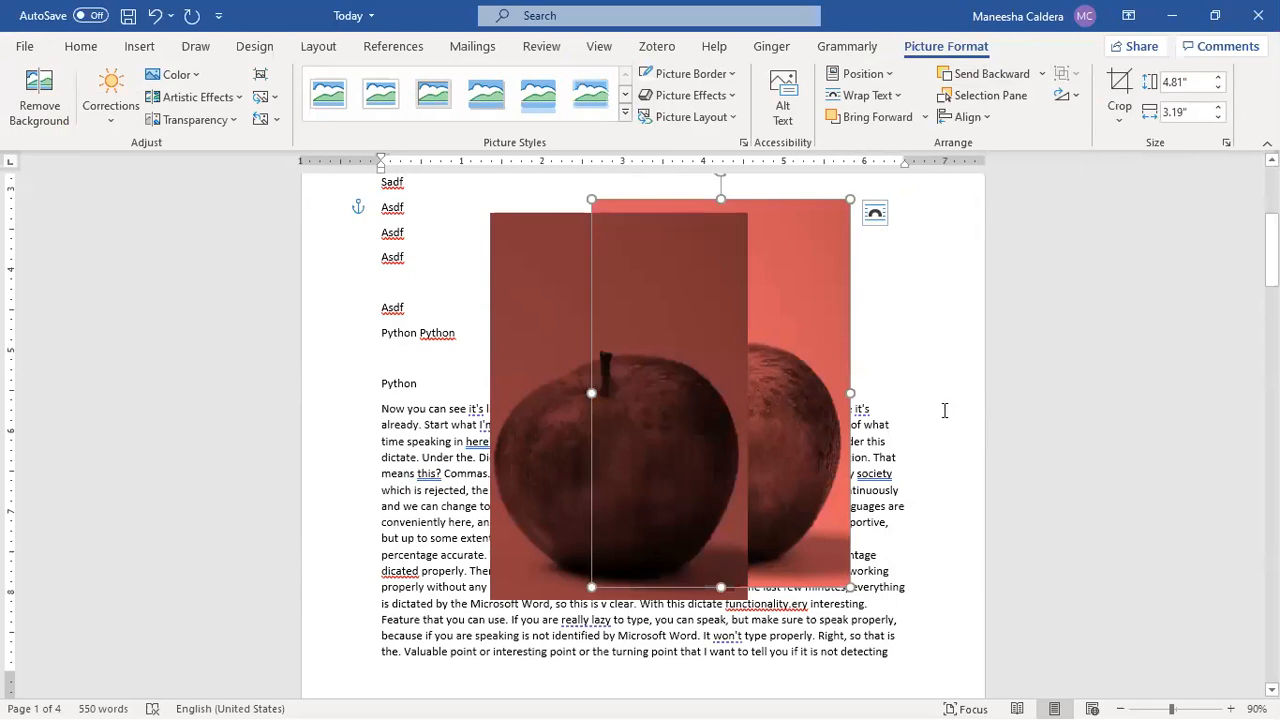
Duplicate the dark apple picture and place a copy further right, overlapping the brighter picture.
{"action": "left_click", "coordinate": [548, 250]}
{"action": "left_click_drag", "start_coordinate": [549, 250], "coordinate": [606, 294]}
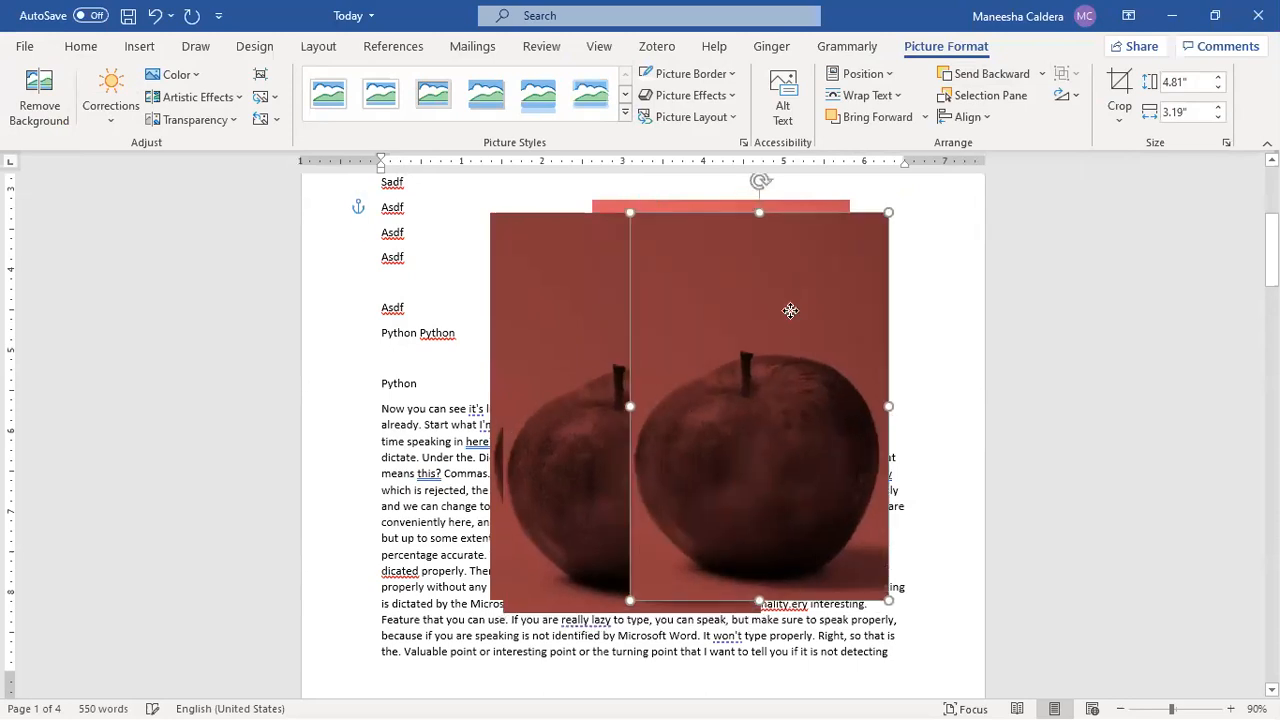
Move the front left dark apple picture down and to the left, and recolor it with the light blue variation.
{"action": "left_click_drag", "start_coordinate": [584, 368], "coordinate": [526, 434]}
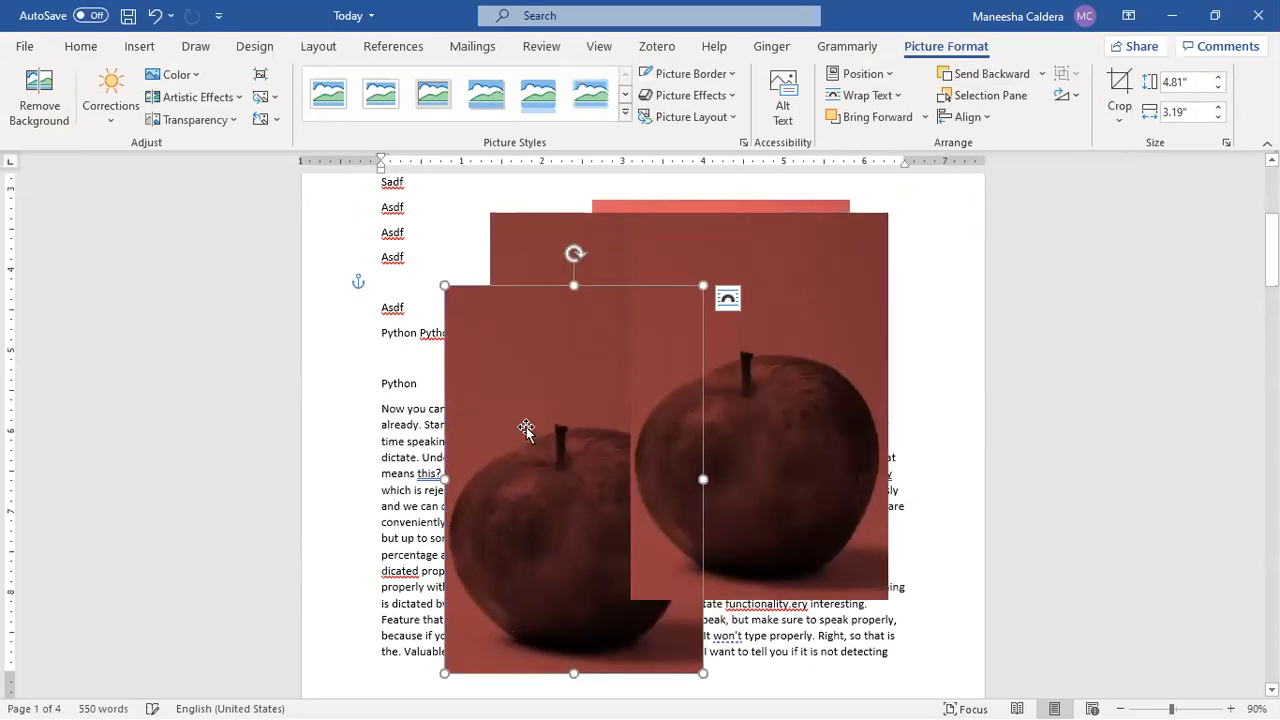
{"action": "left_click", "coordinate": [108, 116]}
{"action": "left_click", "coordinate": [193, 80]}
{"action": "left_click", "coordinate": [243, 480]}
Recolor the right dark apple picture with the light green variation and move it down beside the blue one.
{"action": "left_click", "coordinate": [808, 308]}
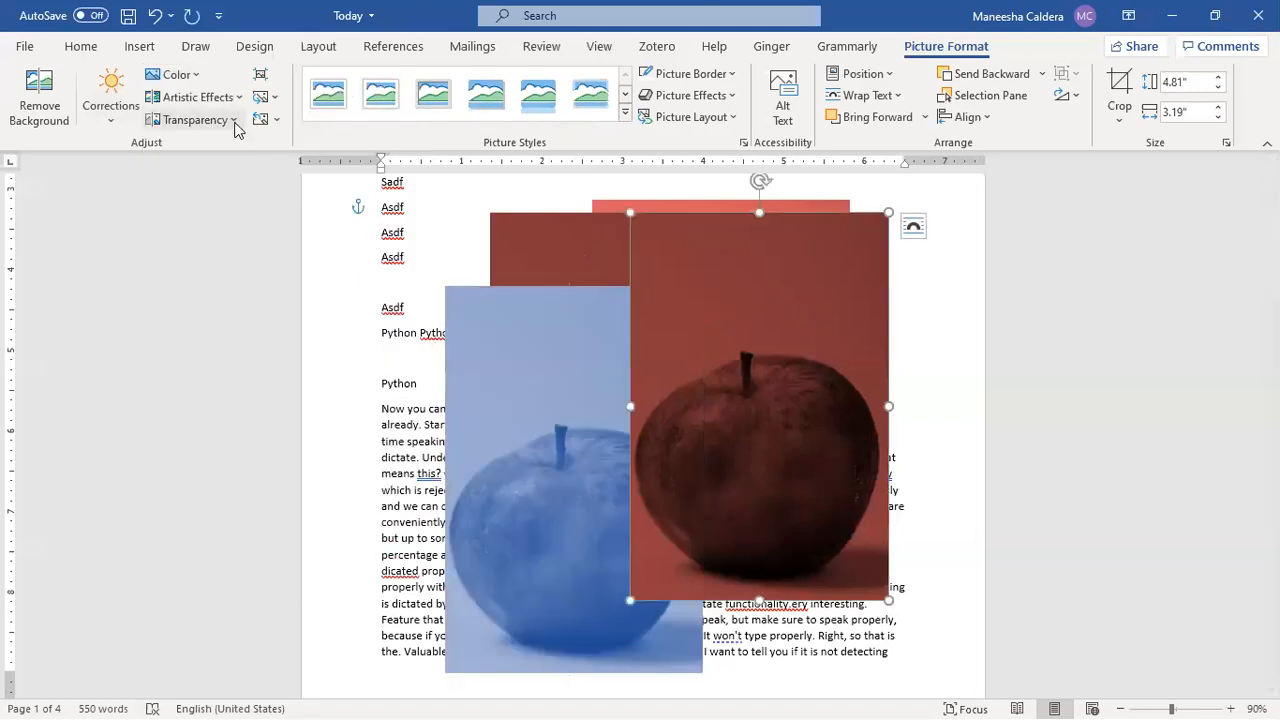
{"action": "left_click", "coordinate": [200, 76]}
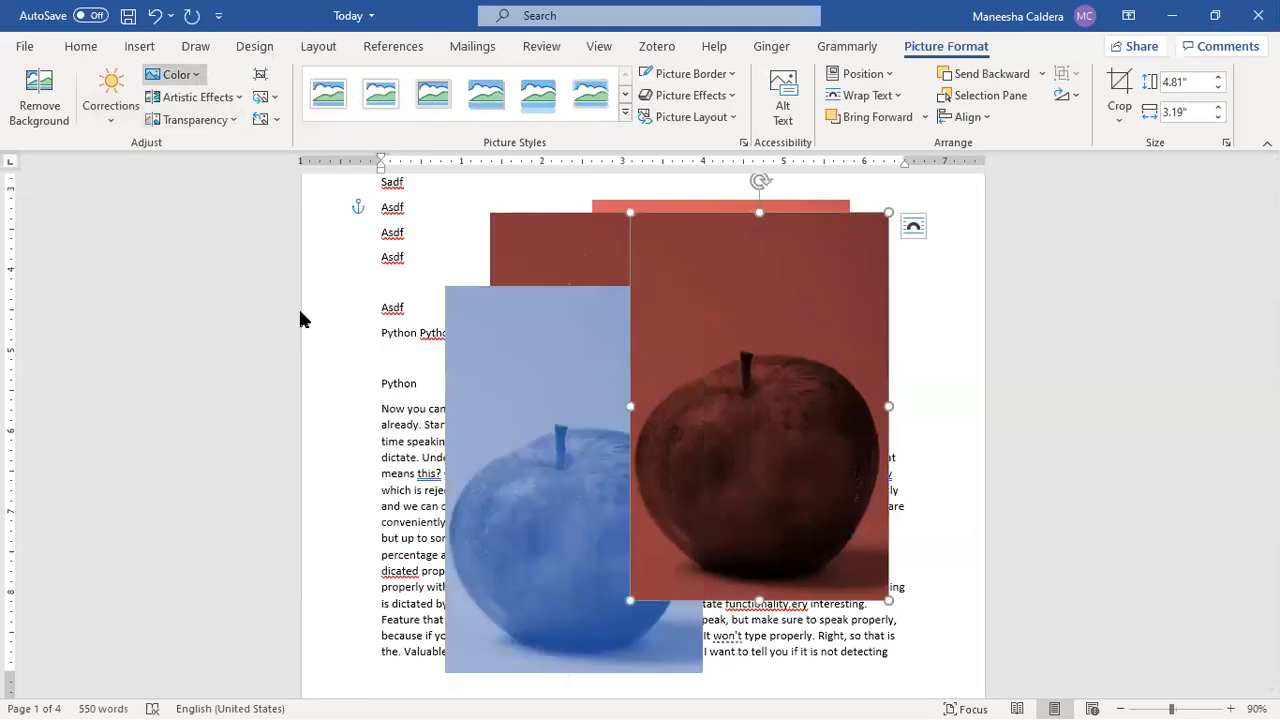
{"action": "left_click", "coordinate": [455, 483]}
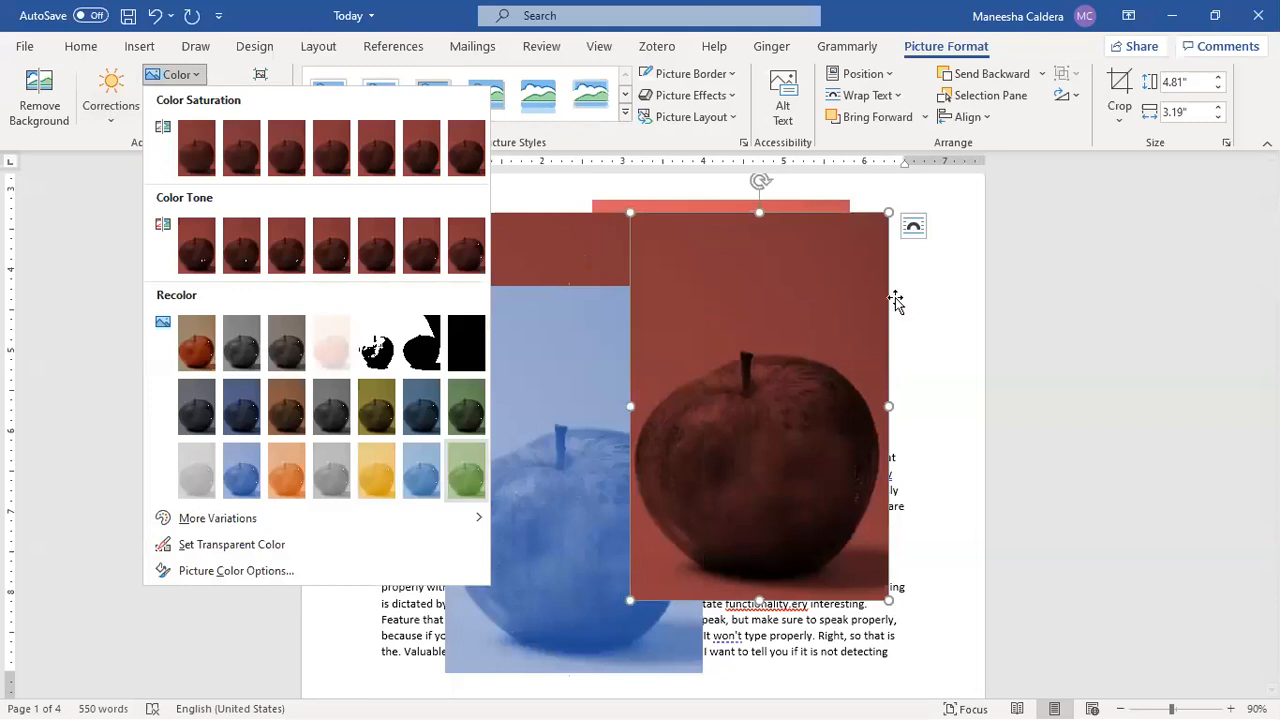
{"action": "left_click", "coordinate": [937, 303]}
{"action": "left_click_drag", "start_coordinate": [743, 294], "coordinate": [766, 365]}
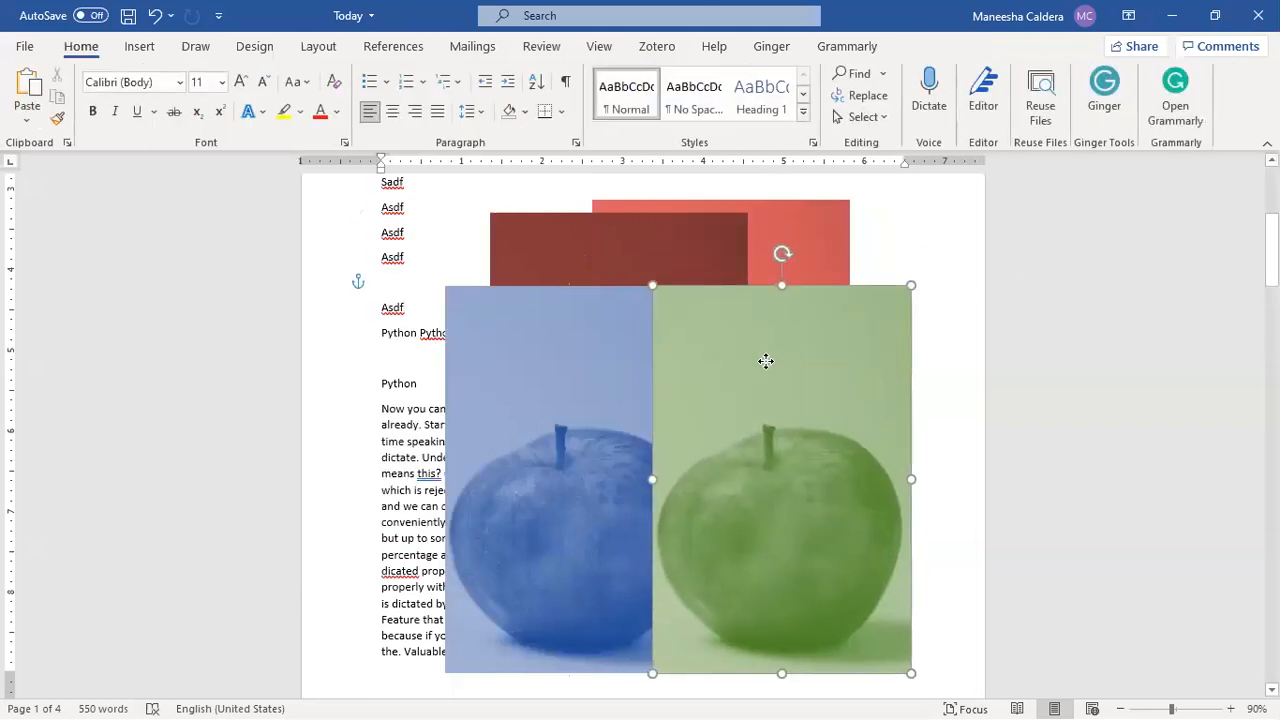
Move the remaining dark red apple picture further left, and send the bright red apple picture backward.
{"action": "left_click_drag", "start_coordinate": [591, 261], "coordinate": [491, 257]}
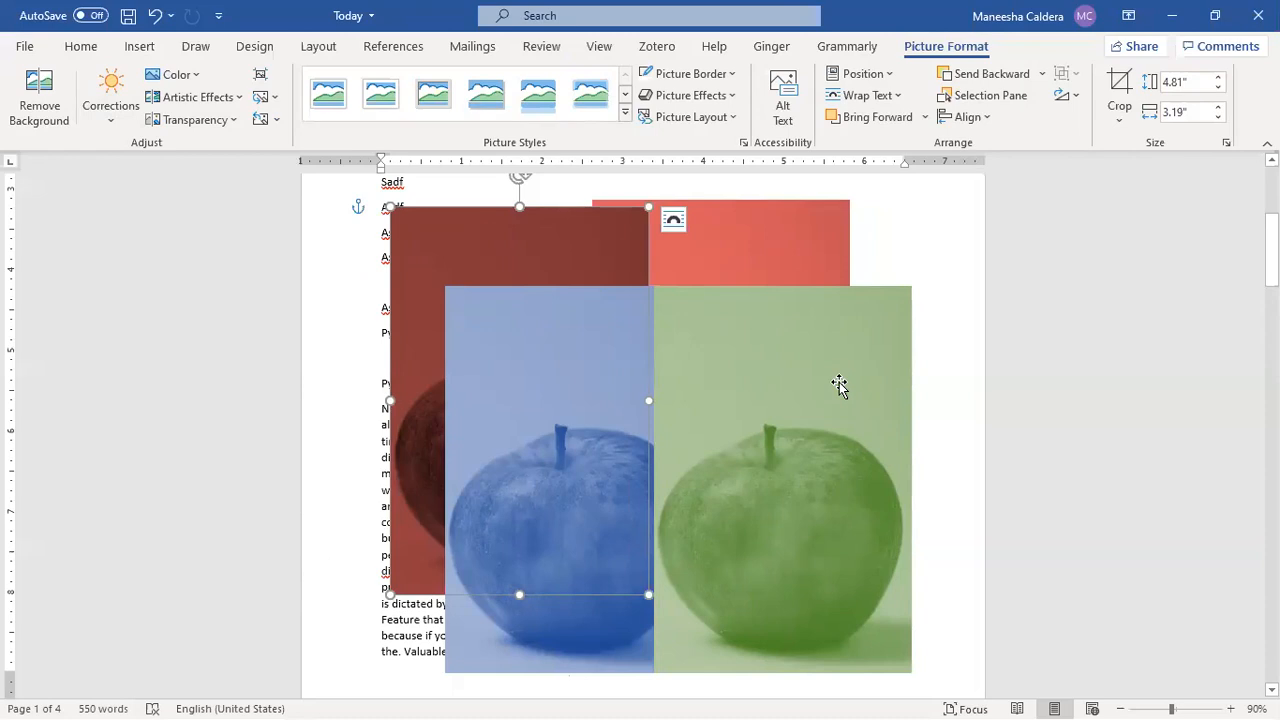
{"action": "left_click", "coordinate": [745, 237]}
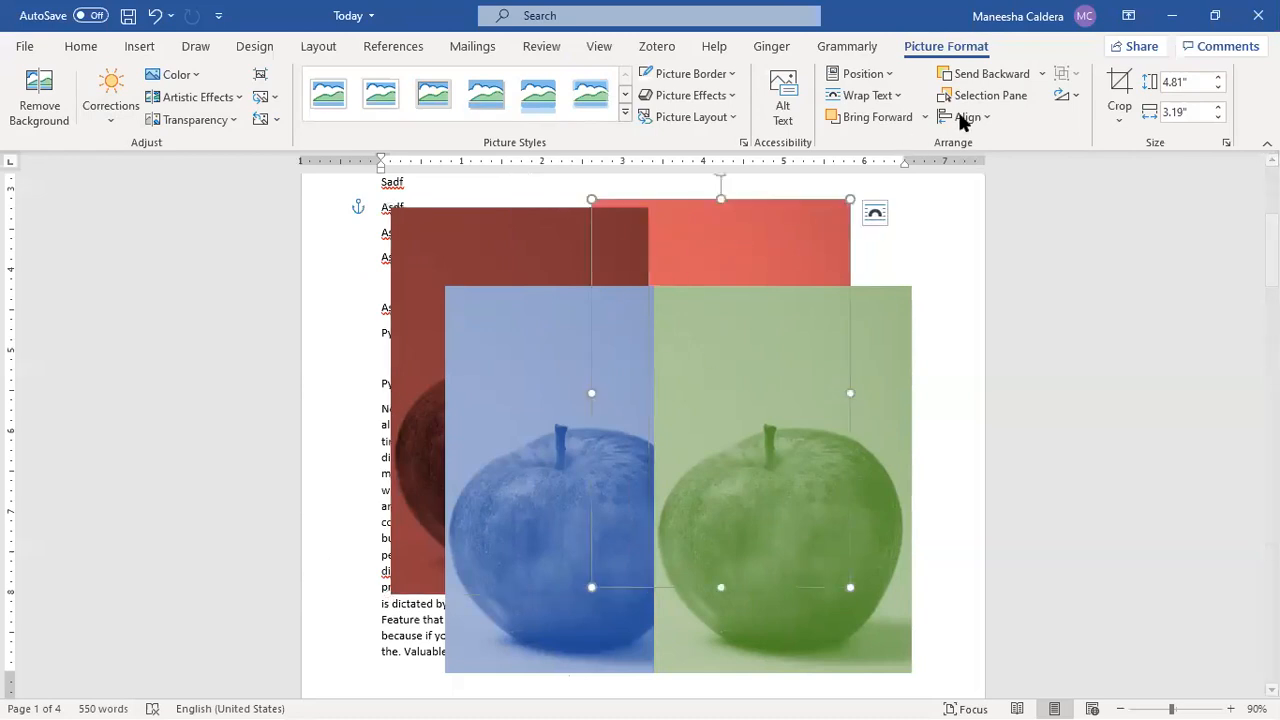
{"action": "left_click", "coordinate": [1041, 78]}
{"action": "left_click", "coordinate": [1040, 100]}
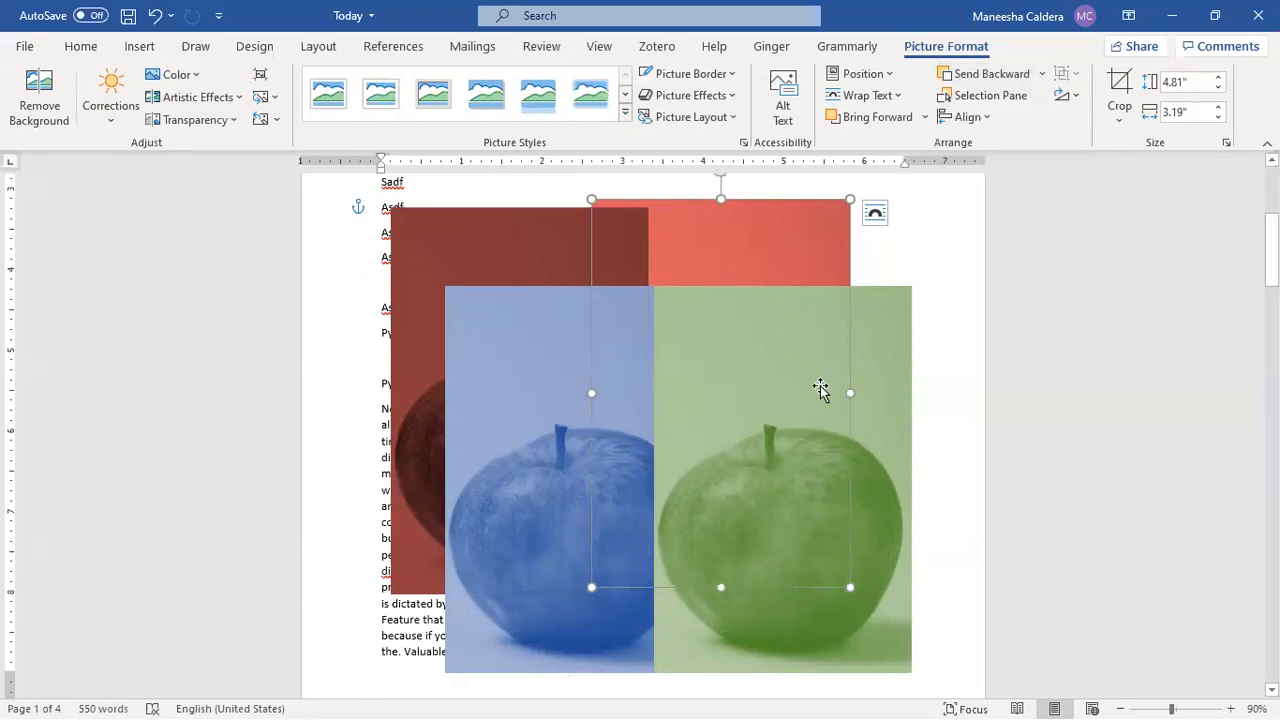
Move the green apple picture left to overlap the blue one, and send it backward so it lies behind the blue picture.
{"action": "left_click", "coordinate": [765, 380]}
{"action": "left_click_drag", "start_coordinate": [692, 387], "coordinate": [674, 351]}
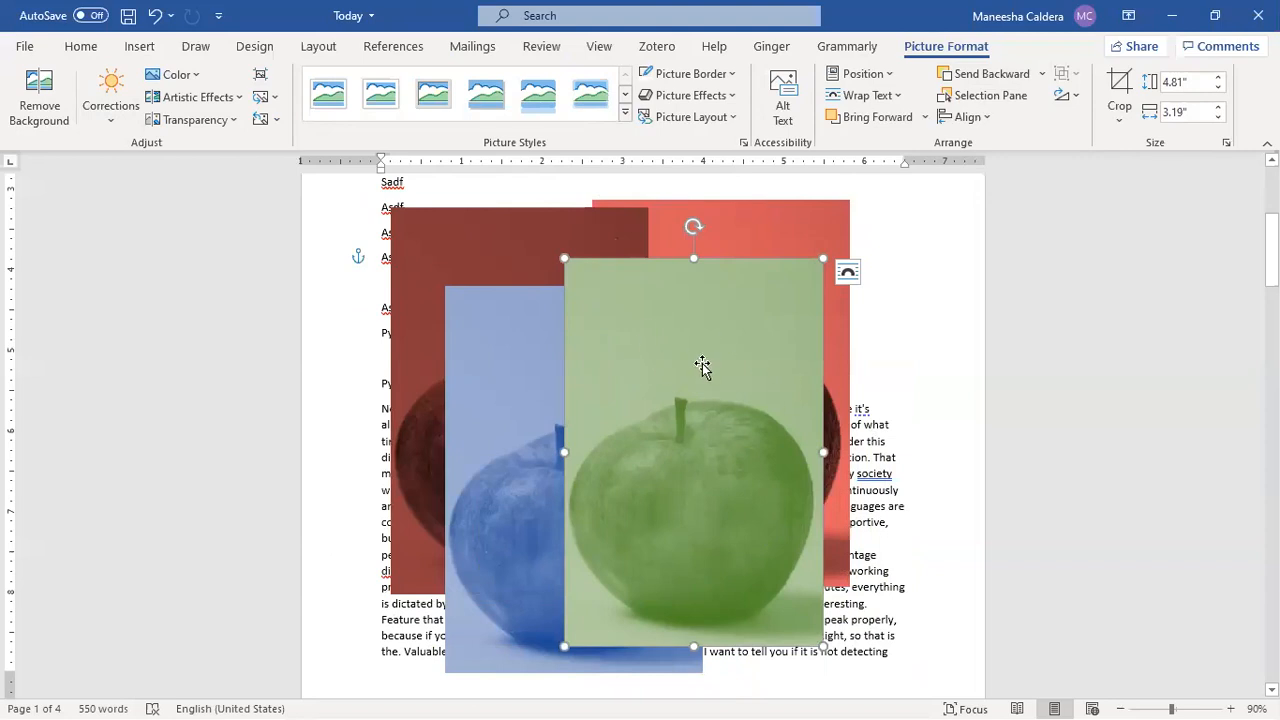
{"action": "left_click", "coordinate": [1008, 80]}
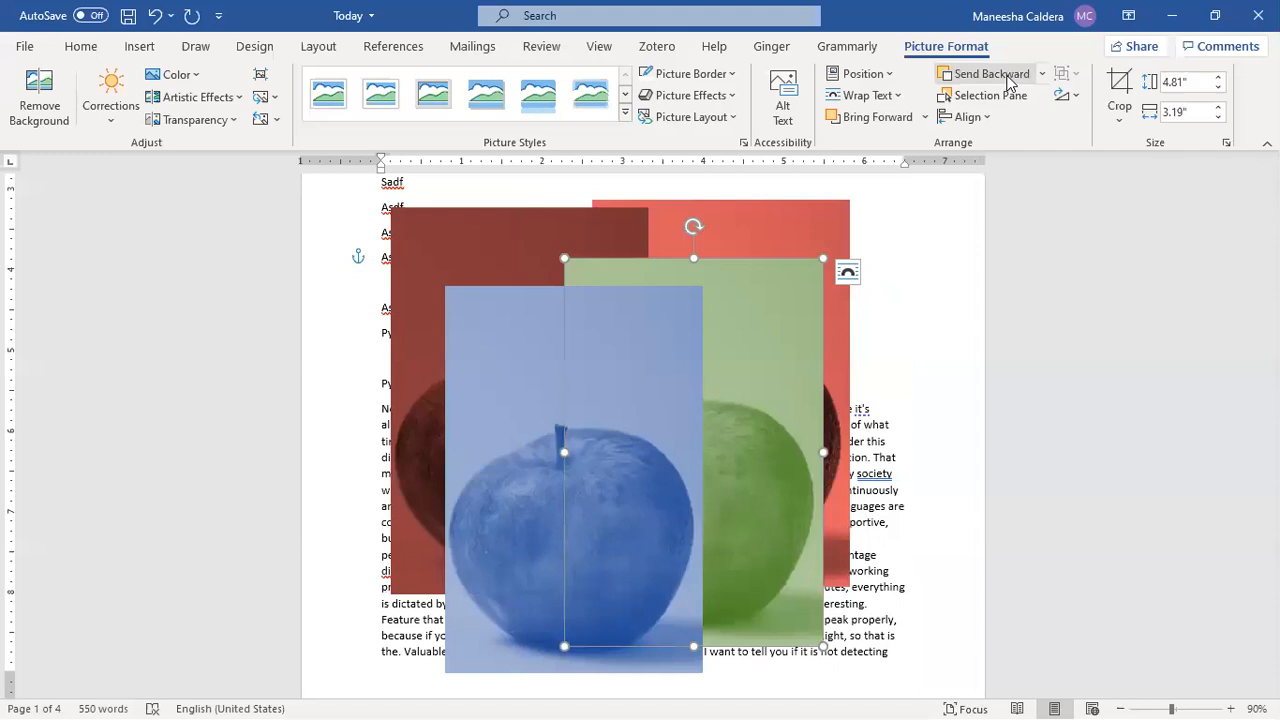
{"action": "left_click_drag", "start_coordinate": [650, 279], "coordinate": [614, 256]}
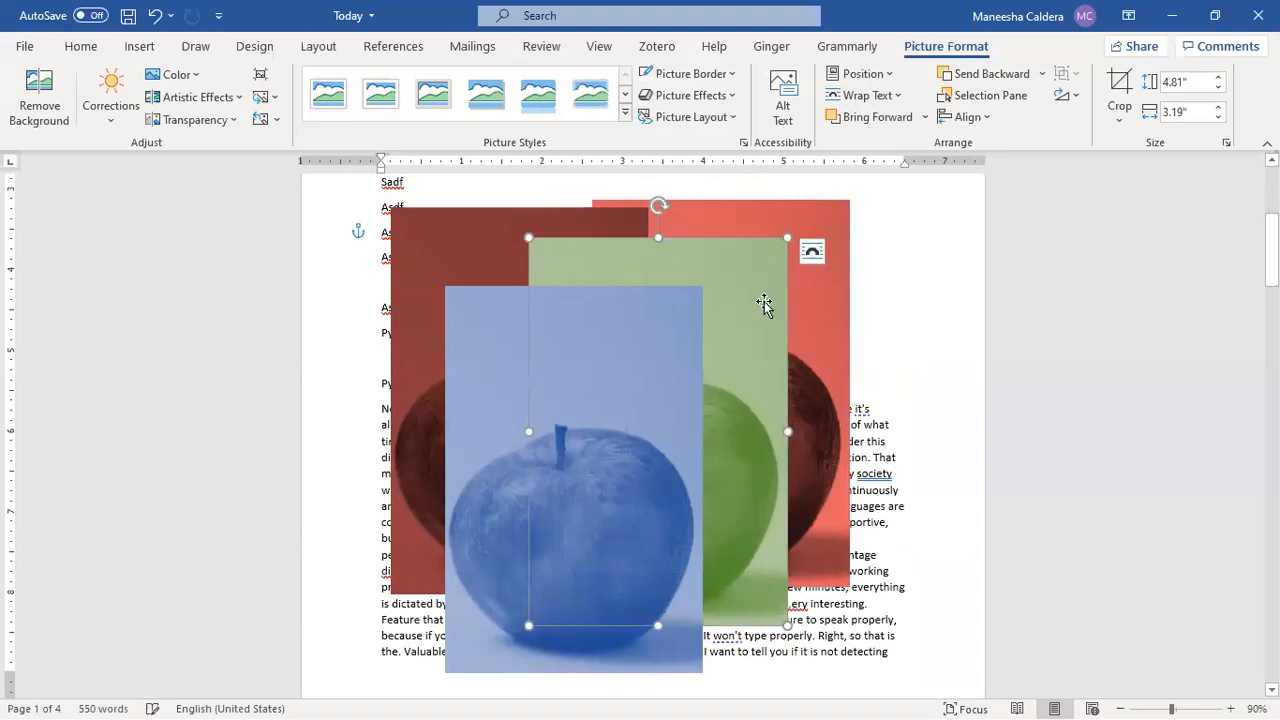
{"action": "left_click_drag", "start_coordinate": [749, 283], "coordinate": [720, 289]}
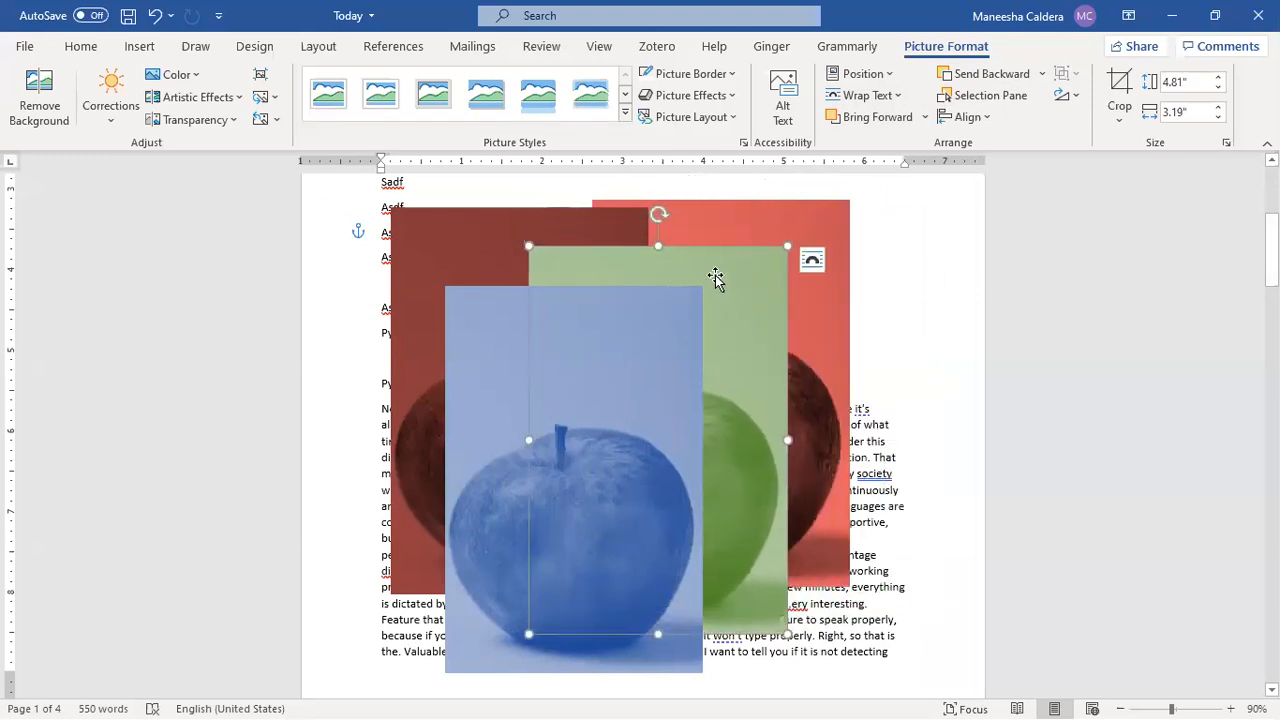
Send the green apple picture one level backward and reposition it so it overlaps the two red pictures.
{"action": "mouse_move", "coordinate": [715, 278]}
{"action": "left_mouse_down"}
{"action": "mouse_move", "coordinate": [767, 262]}
{"action": "mouse_move", "coordinate": [715, 295]}
{"action": "left_mouse_up"}
{"action": "left_click", "coordinate": [996, 80]}
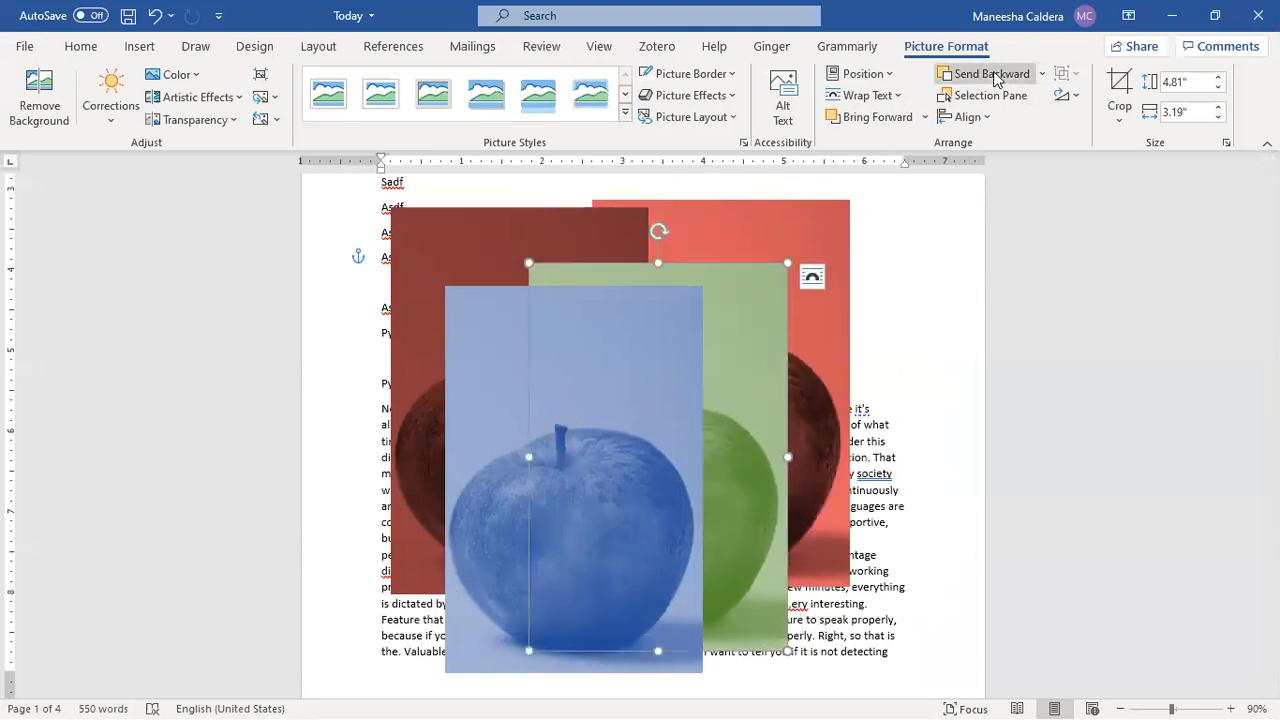
{"action": "left_click_drag", "start_coordinate": [759, 280], "coordinate": [788, 234]}
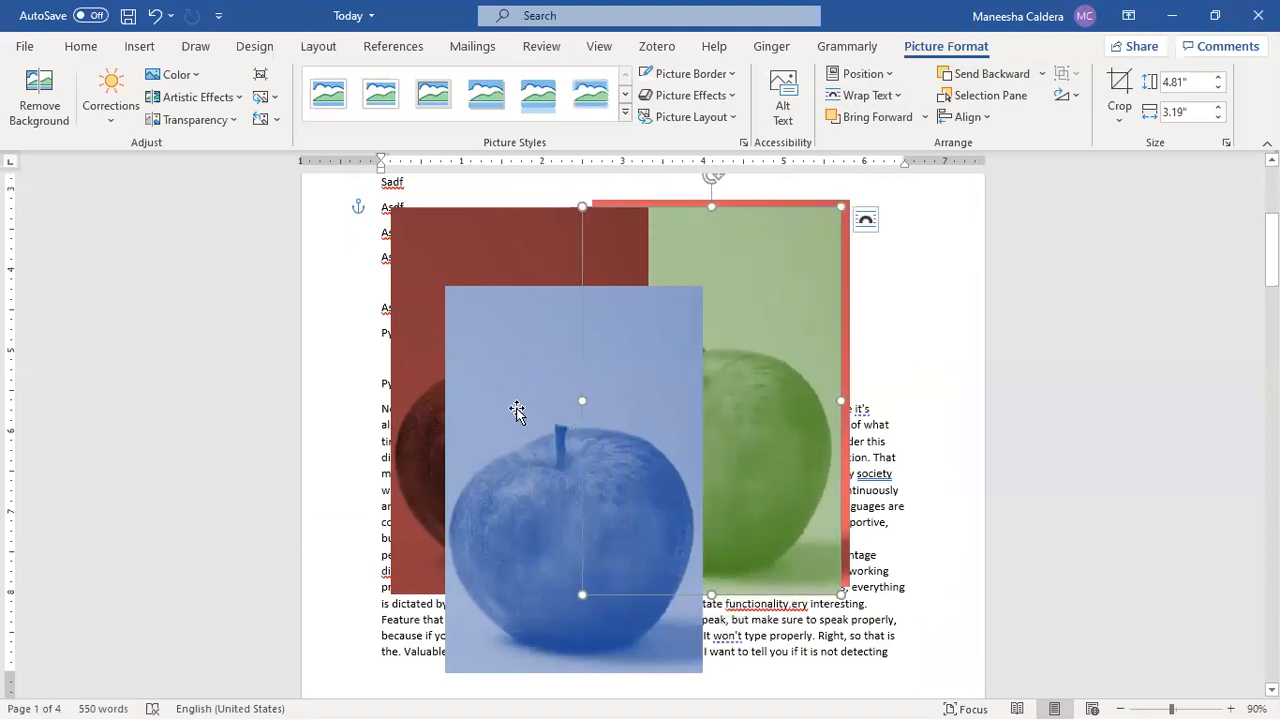
{"action": "left_click_drag", "start_coordinate": [766, 291], "coordinate": [717, 337]}
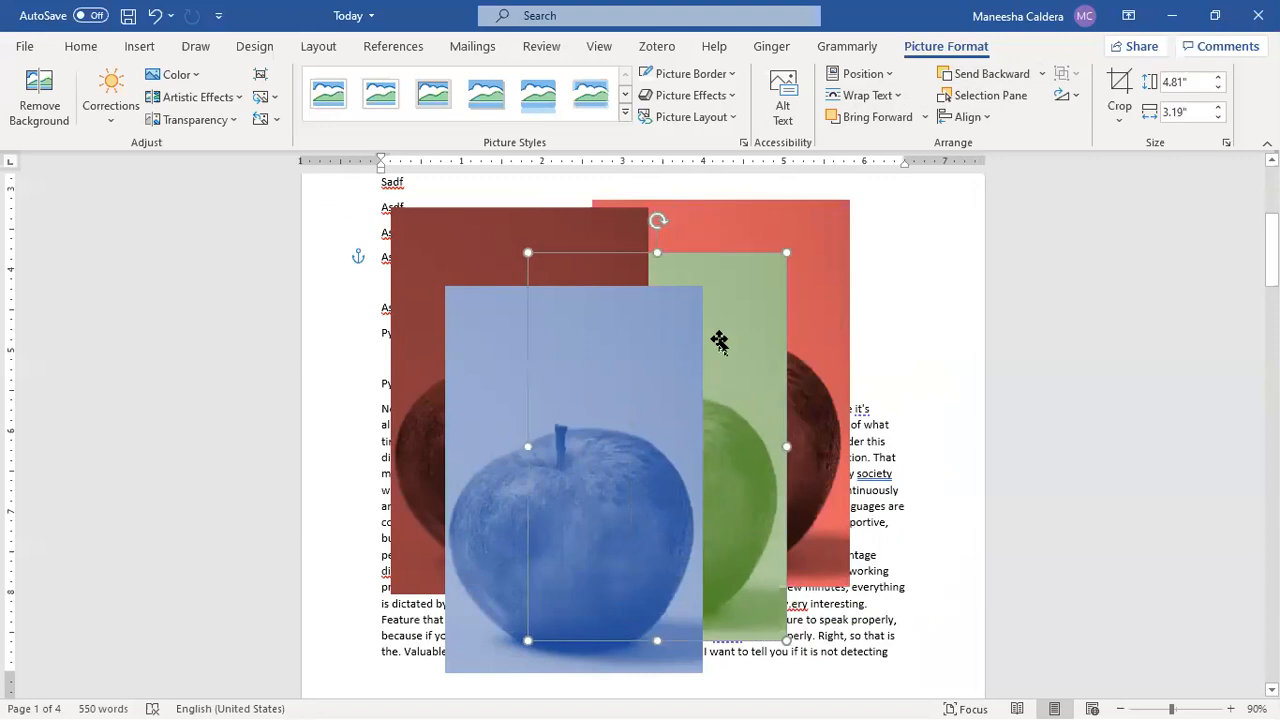
Send the green apple picture behind the text and select some of the text around it.
{"action": "left_click", "coordinate": [1041, 75]}
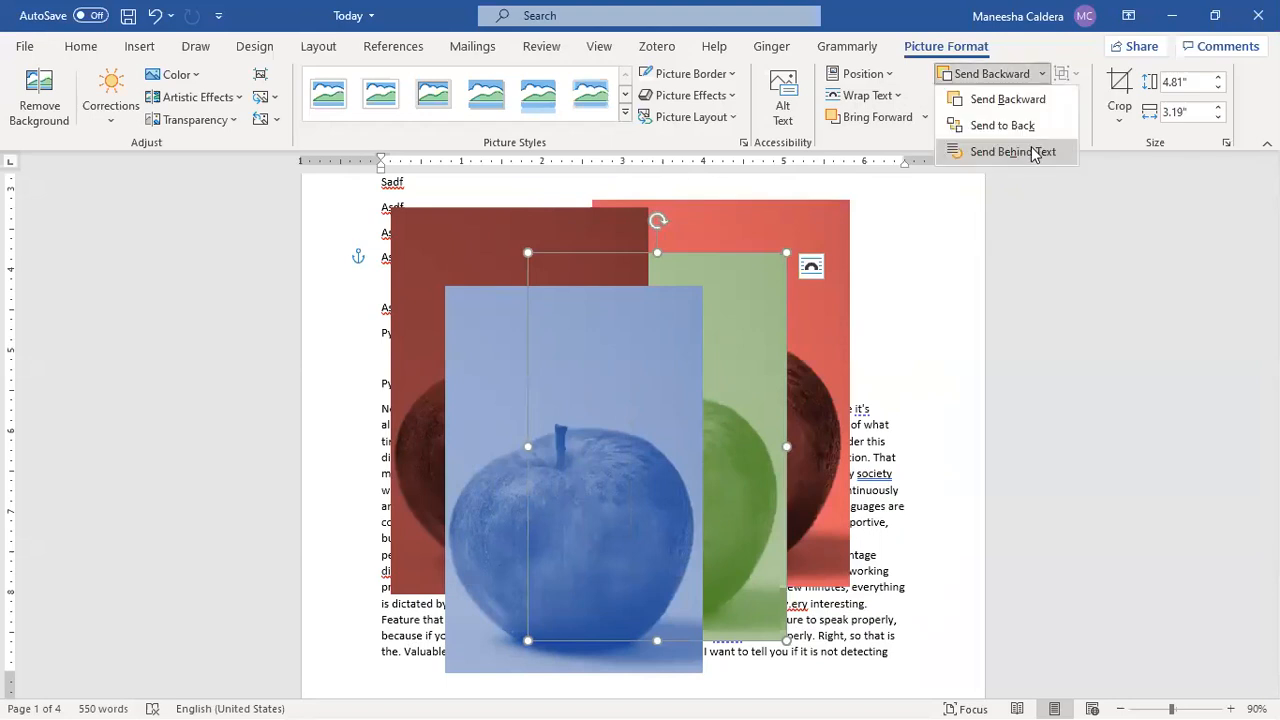
{"action": "left_click", "coordinate": [1034, 152]}
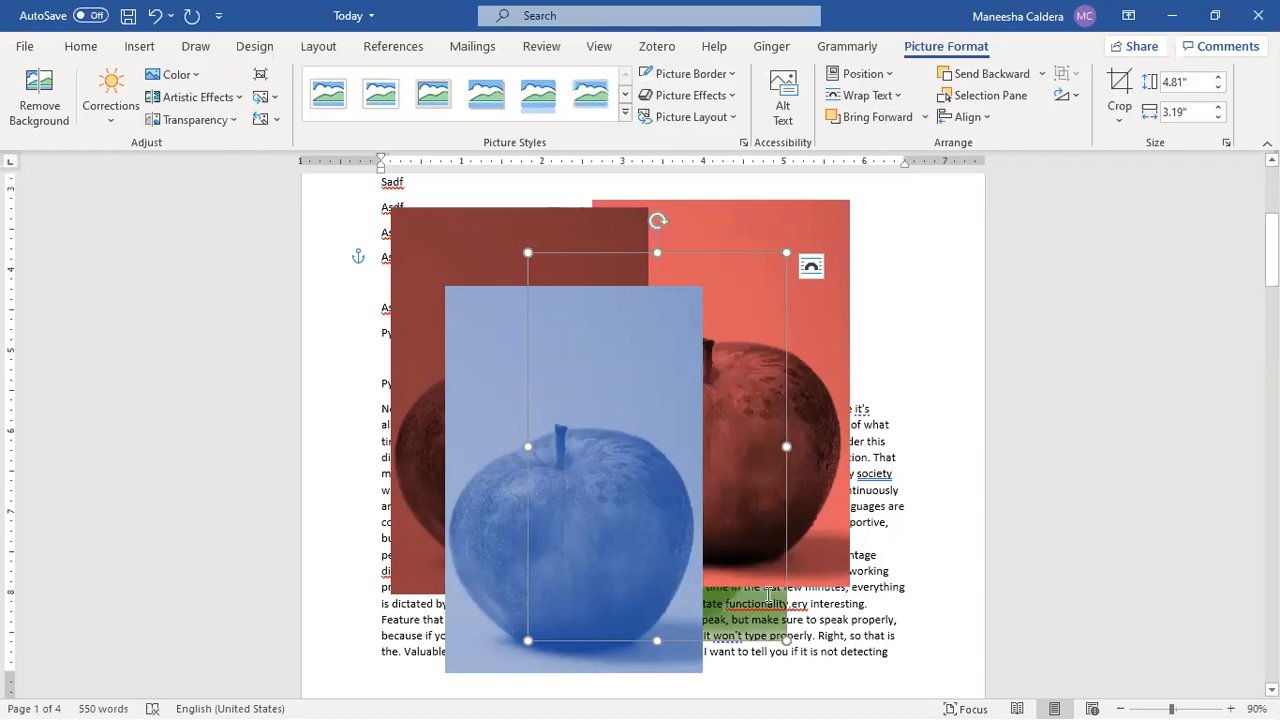
{"action": "left_click_drag", "start_coordinate": [802, 597], "coordinate": [815, 642]}
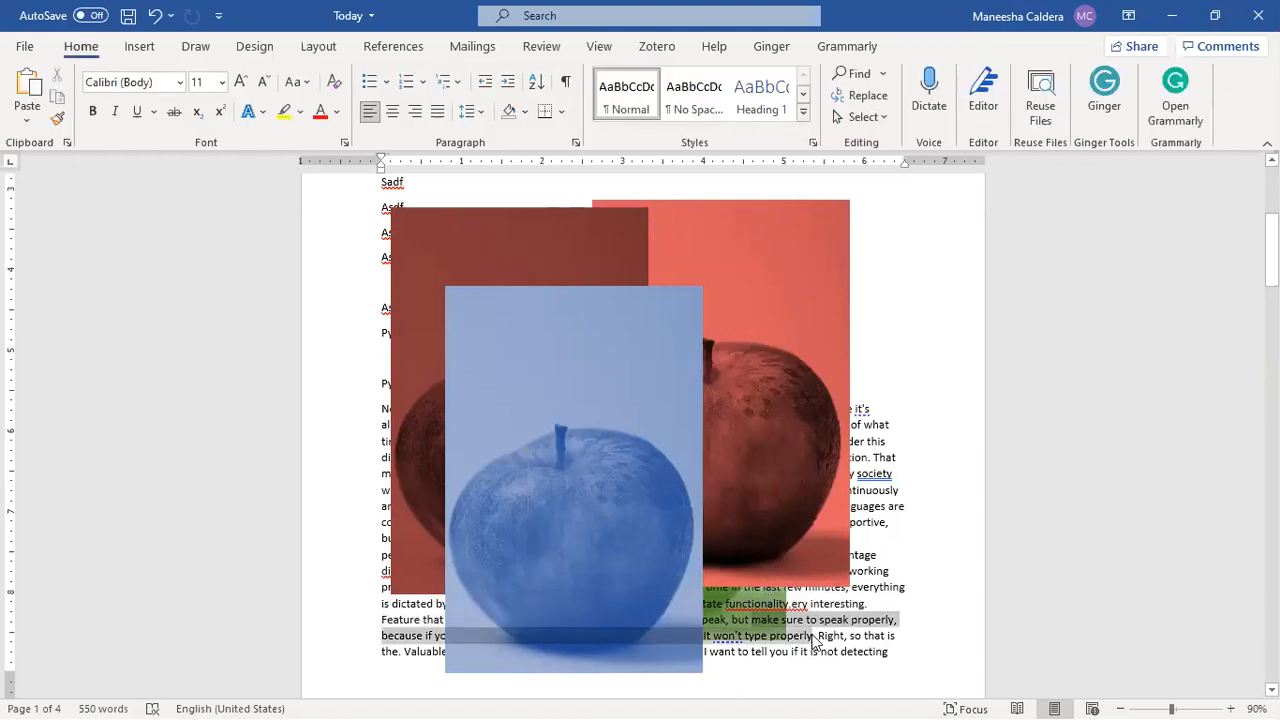
{"action": "left_click", "coordinate": [723, 604]}
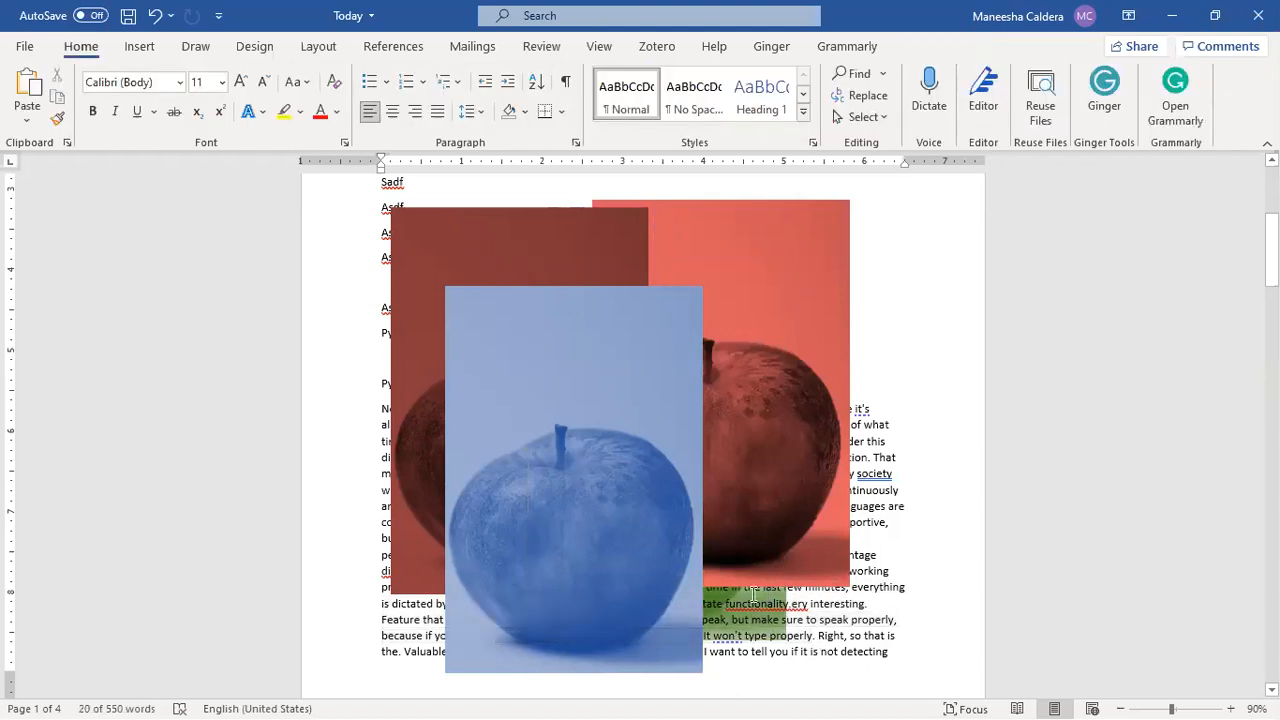
Move the blue and bright red apple pictures apart to uncover the text lying over the green picture.
{"action": "left_click", "coordinate": [651, 550]}
{"action": "left_click_drag", "start_coordinate": [651, 550], "coordinate": [551, 551]}
{"action": "left_click", "coordinate": [790, 486]}
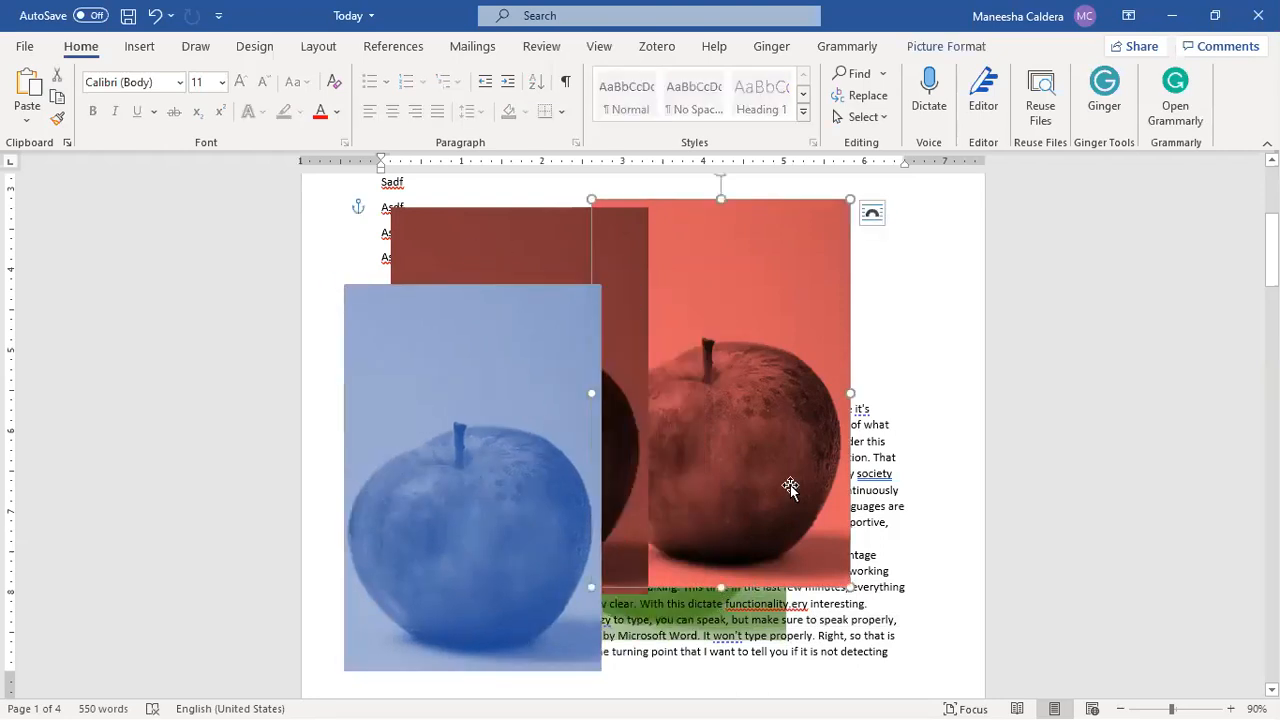
{"action": "left_click_drag", "start_coordinate": [790, 486], "coordinate": [840, 384]}
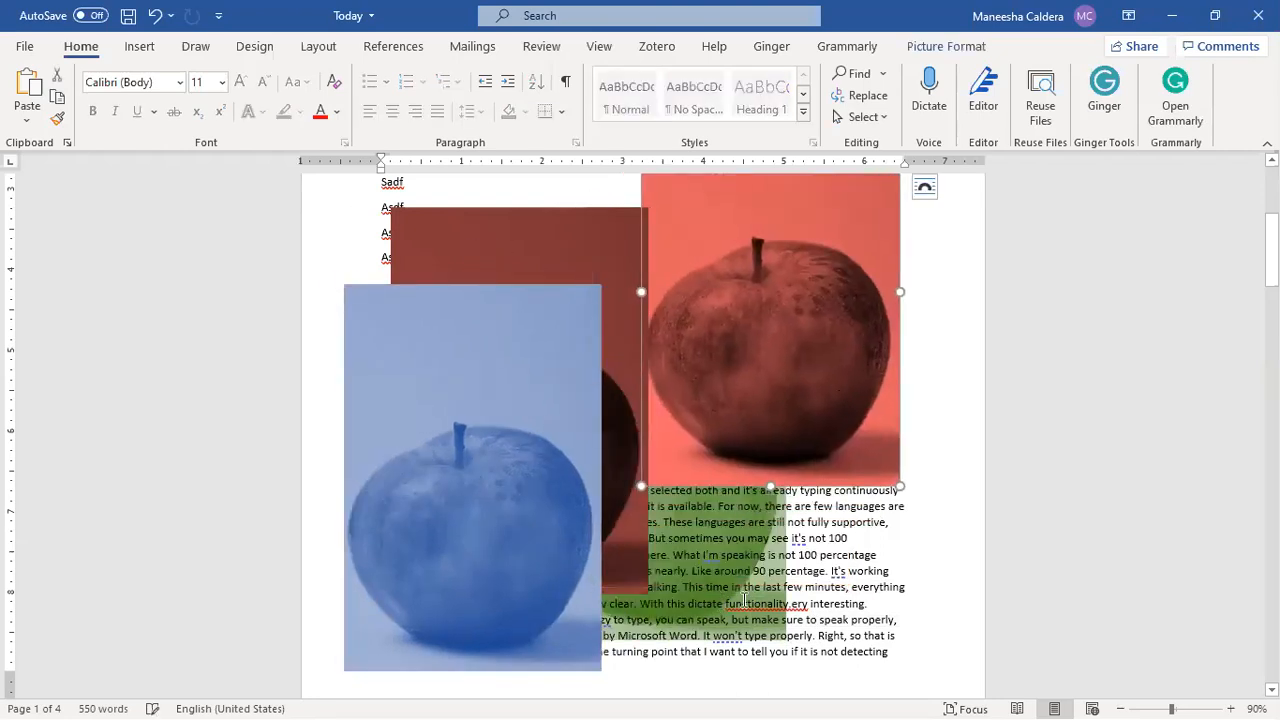
{"action": "left_click", "coordinate": [765, 570]}
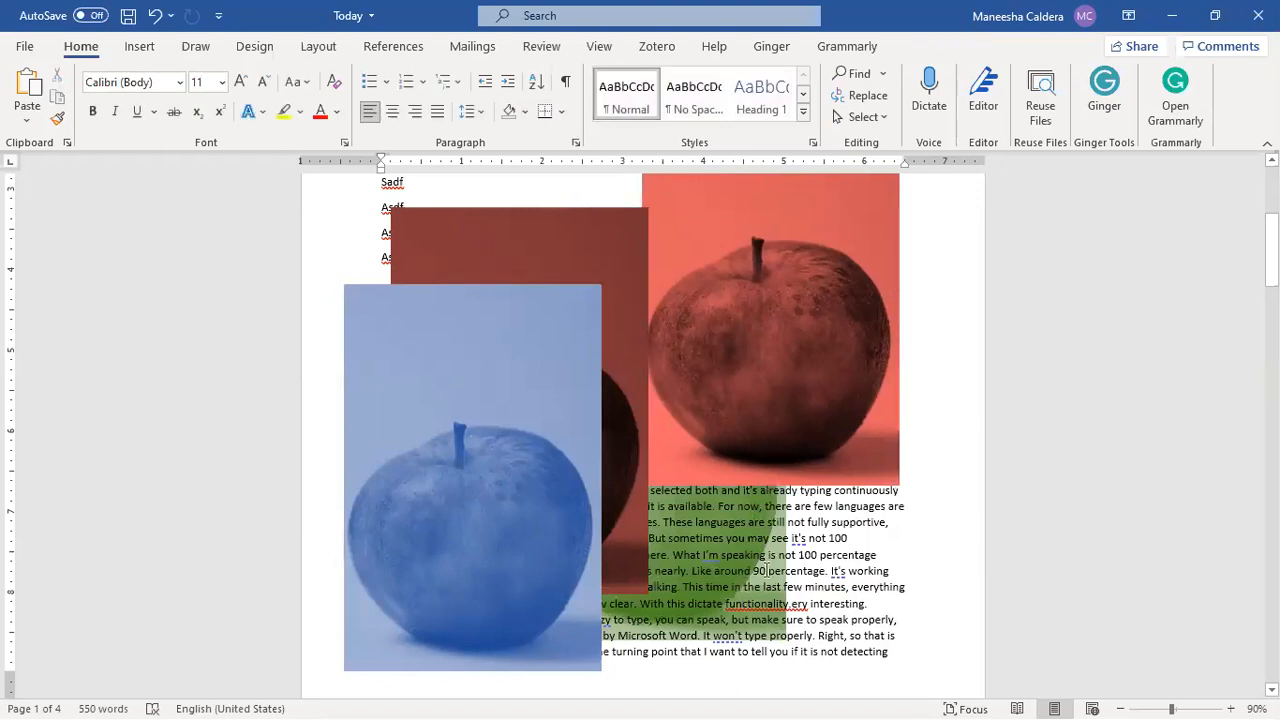
{"action": "left_click_drag", "start_coordinate": [737, 394], "coordinate": [696, 427]}
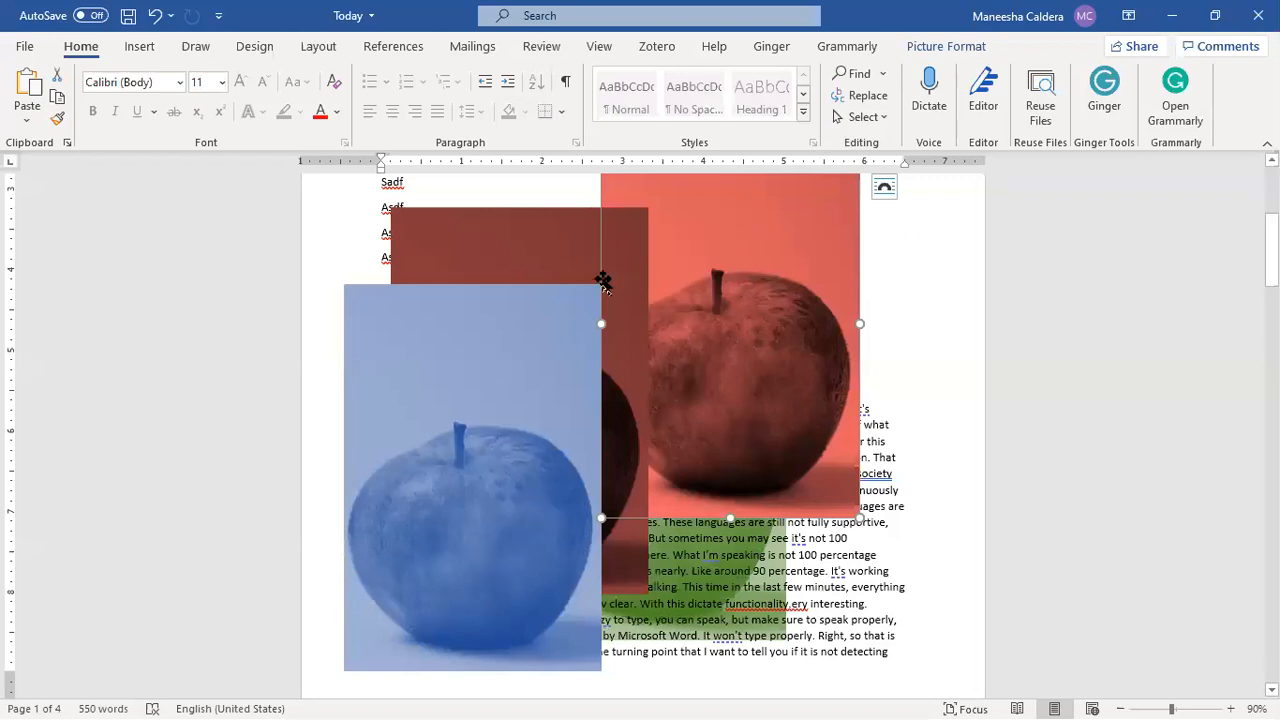
Bring the dark red apple picture to the front and move it across the bright red picture.
{"action": "double_click", "coordinate": [550, 245]}
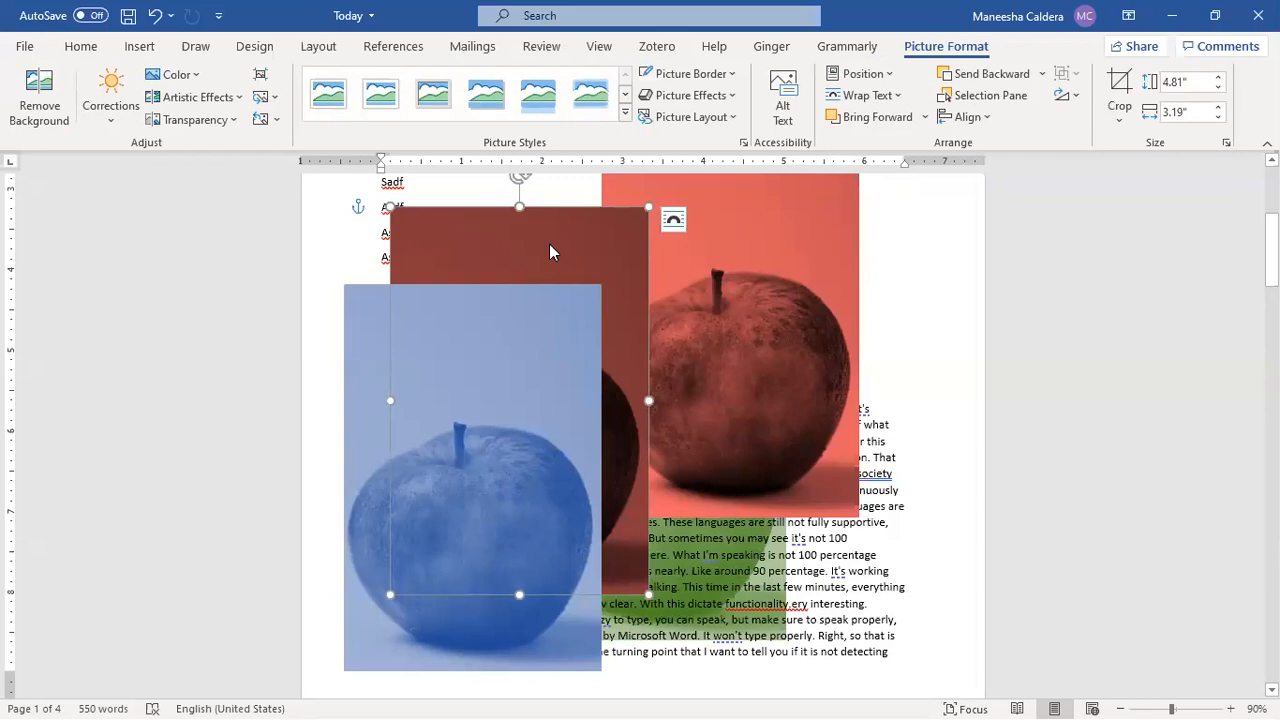
{"action": "right_click", "coordinate": [551, 250]}
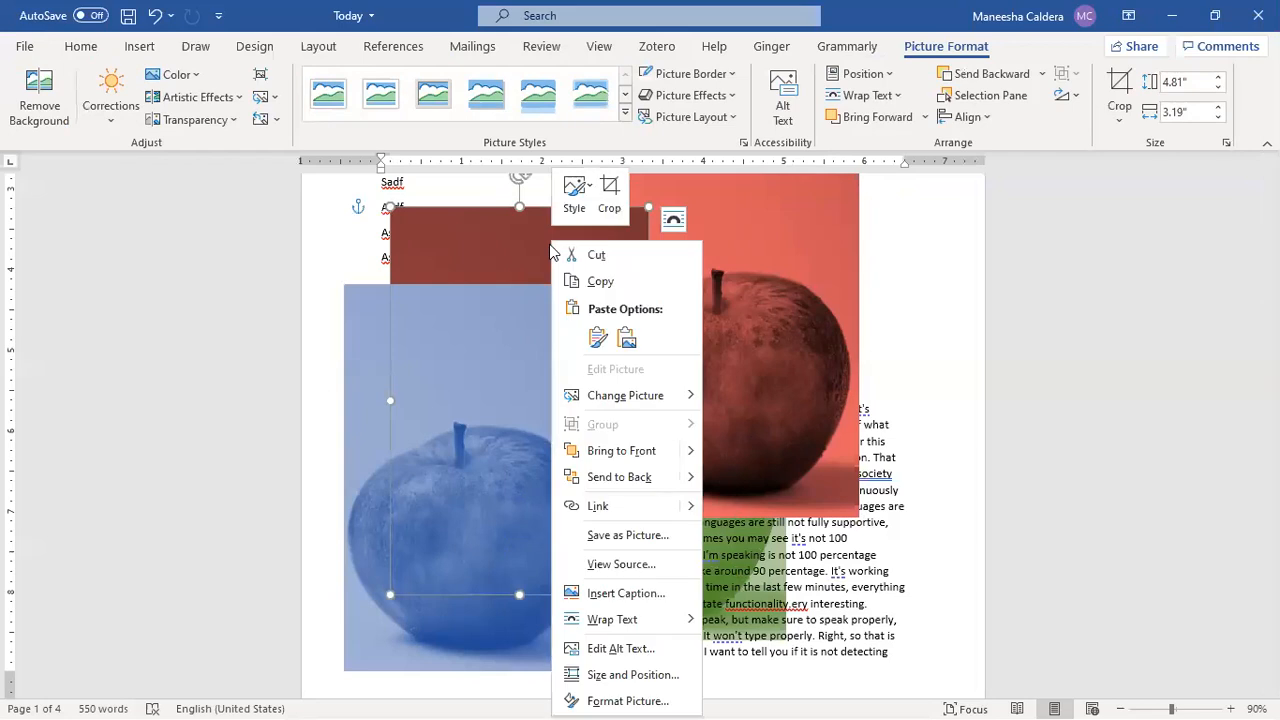
{"action": "left_click", "coordinate": [648, 458]}
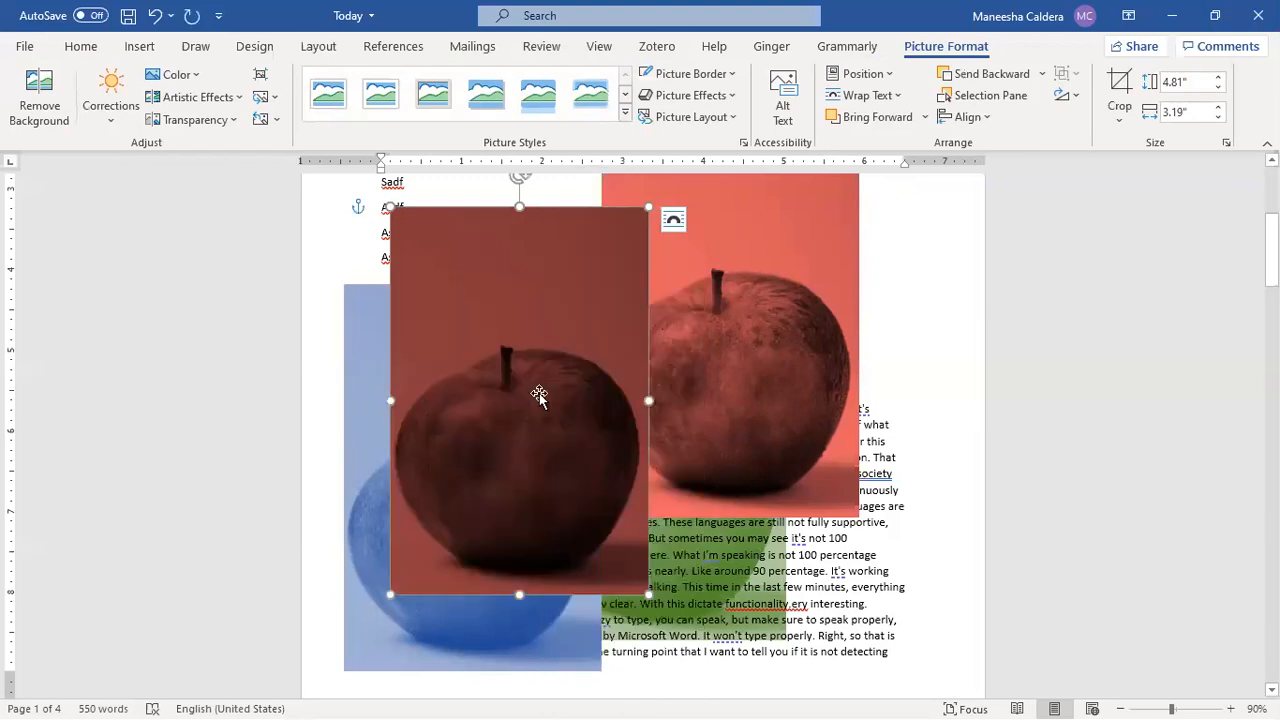
{"action": "left_click_drag", "start_coordinate": [539, 393], "coordinate": [657, 378]}
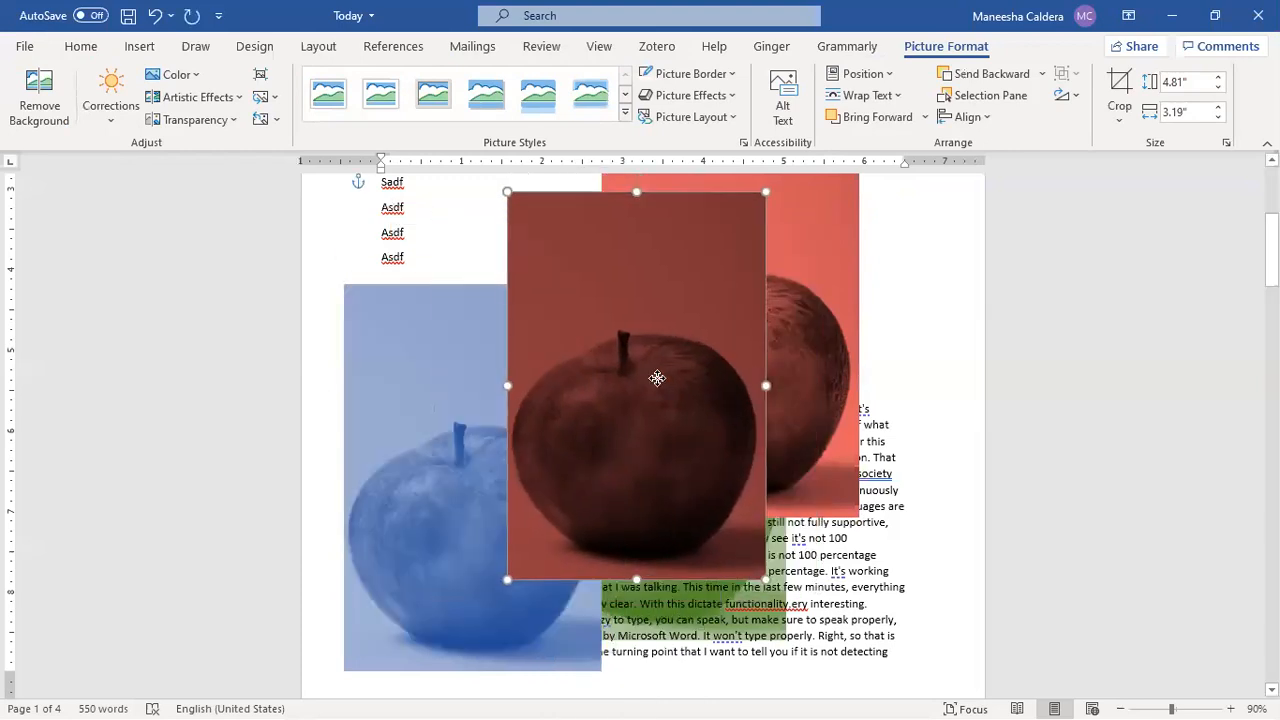
Send the dark red apple picture to the back and nudge it slightly down.
{"action": "right_click", "coordinate": [657, 385]}
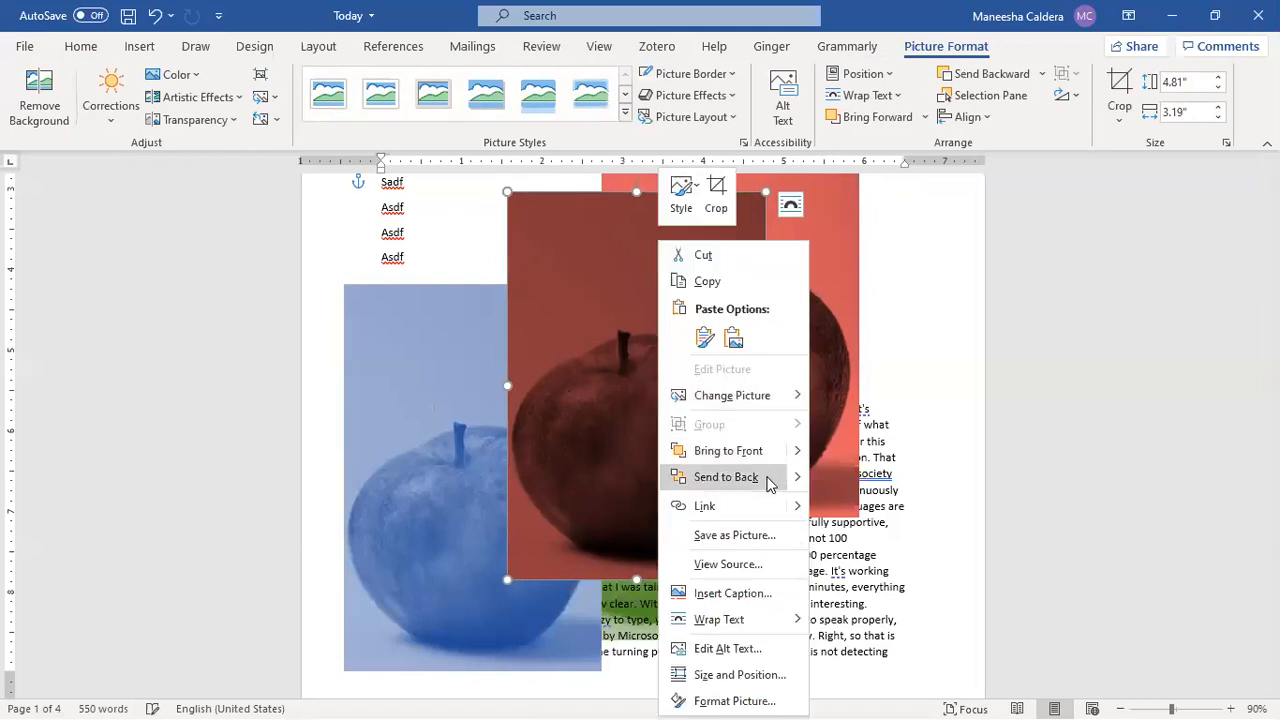
{"action": "left_click", "coordinate": [726, 477]}
{"action": "mouse_move", "coordinate": [552, 219]}
{"action": "left_mouse_down"}
{"action": "mouse_move", "coordinate": [407, 214]}
{"action": "mouse_move", "coordinate": [620, 240]}
{"action": "mouse_move", "coordinate": [548, 222]}
{"action": "left_mouse_up"}
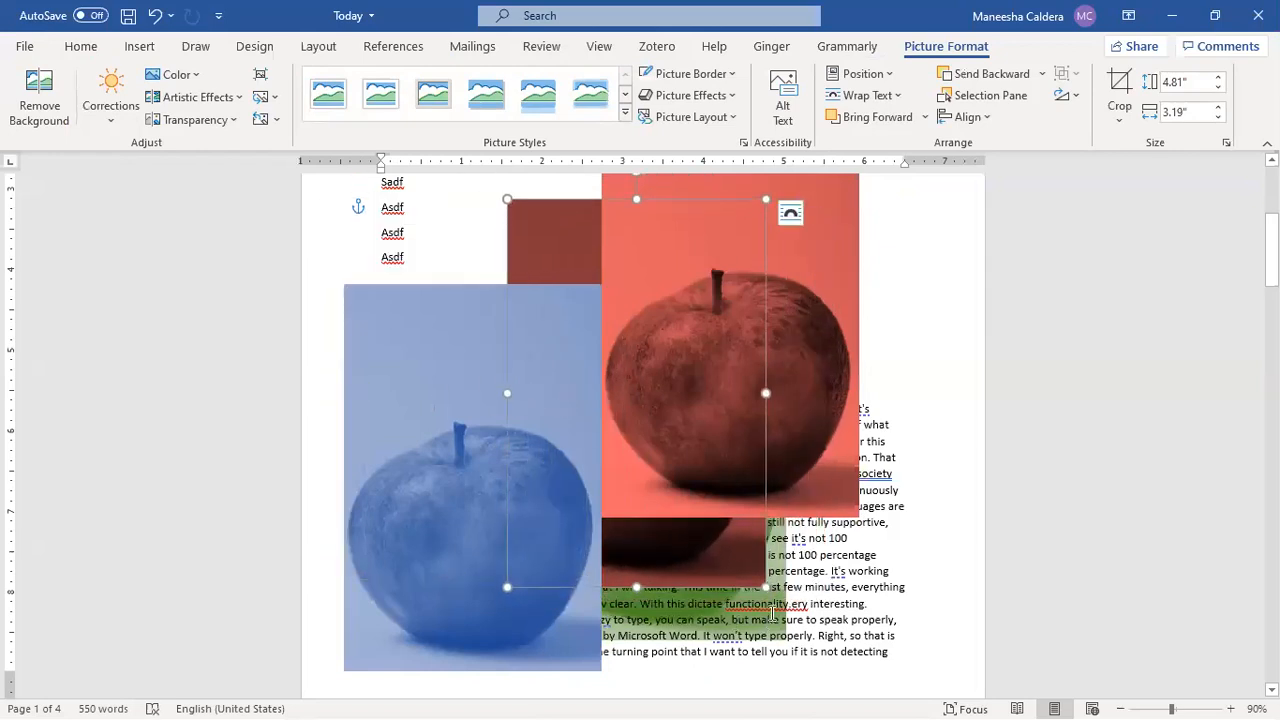
Bring the dark red apple picture forward one level and shift it toward the blue picture.
{"action": "right_click", "coordinate": [544, 244]}
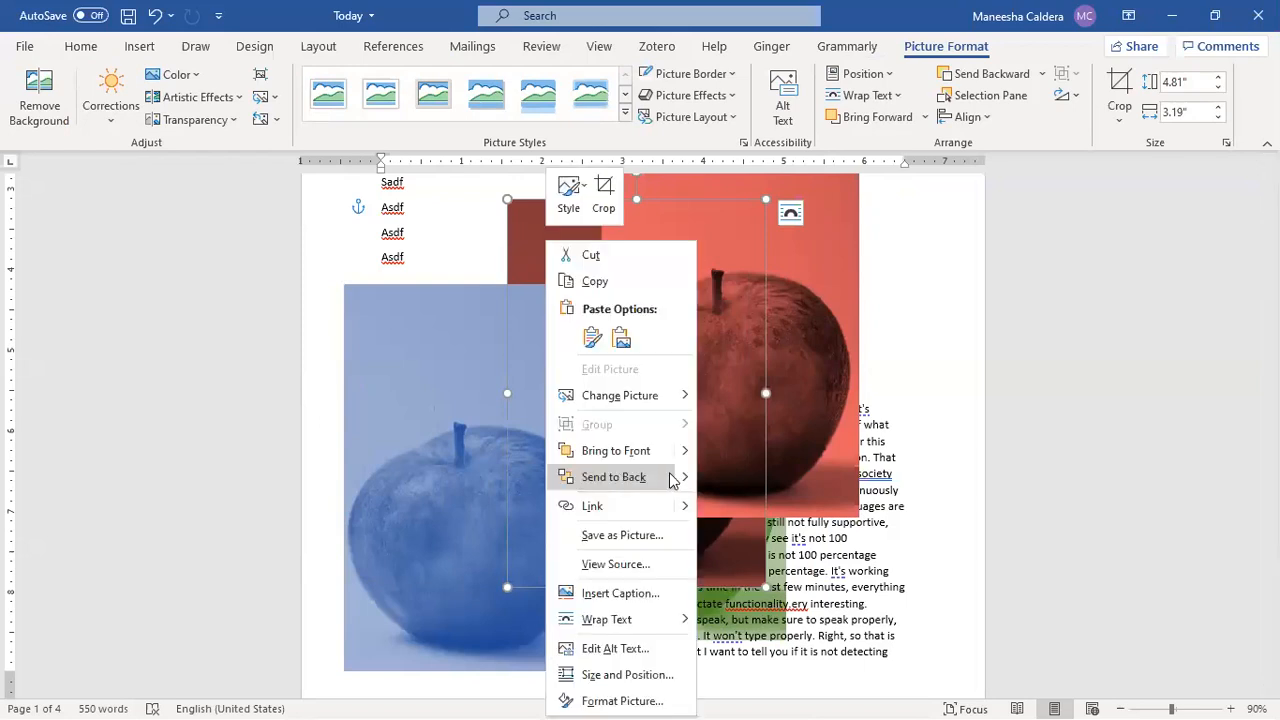
{"action": "mouse_move", "coordinate": [670, 451]}
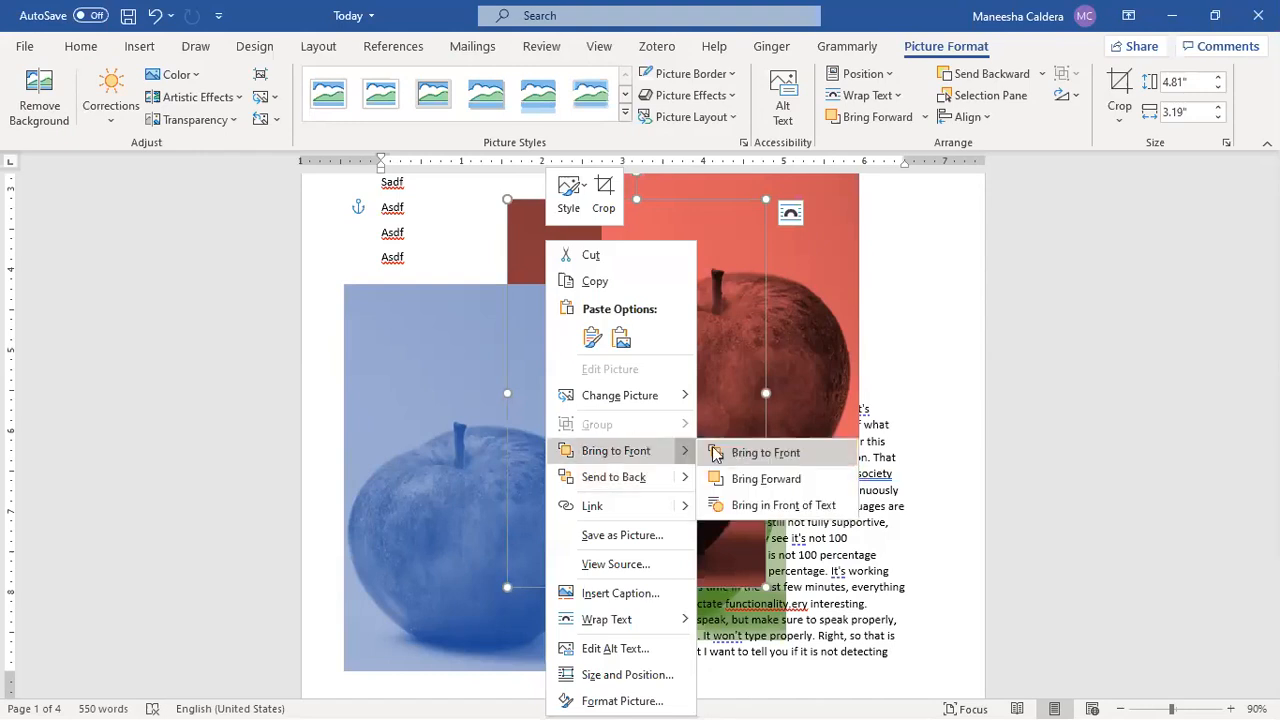
{"action": "left_click", "coordinate": [750, 479]}
{"action": "left_click_drag", "start_coordinate": [711, 352], "coordinate": [666, 353]}
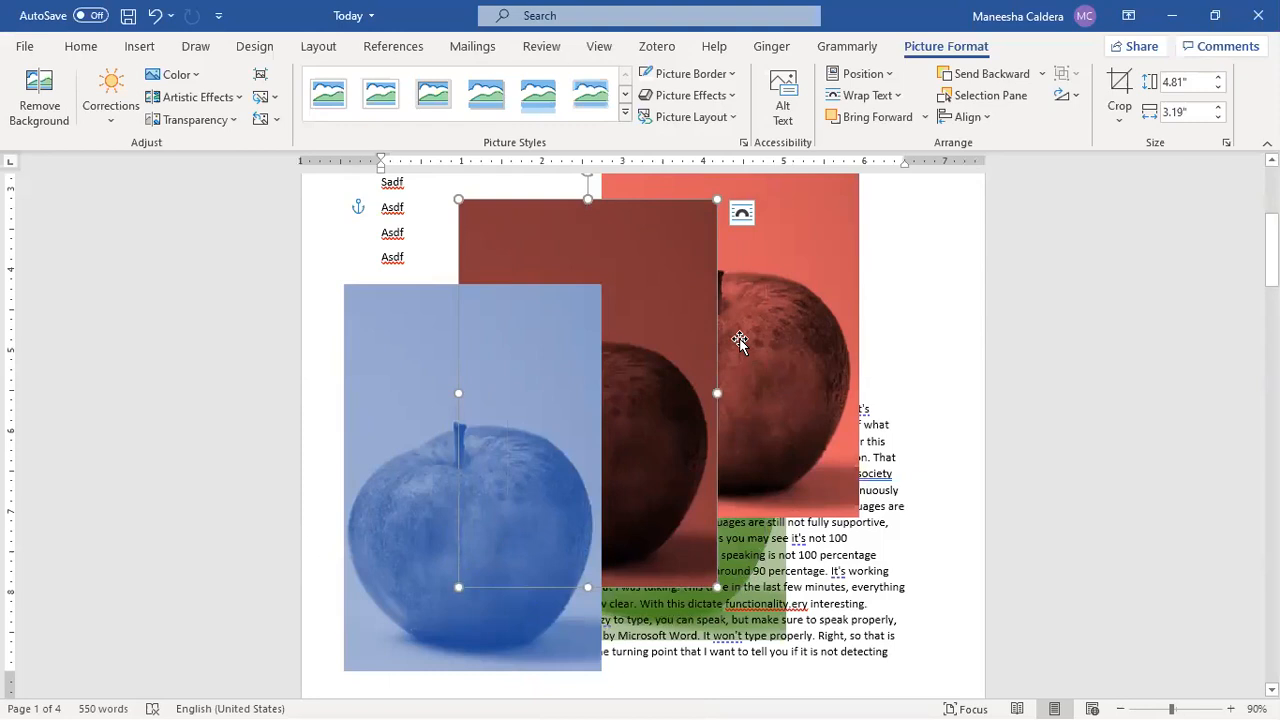
{"action": "left_click", "coordinate": [893, 120]}
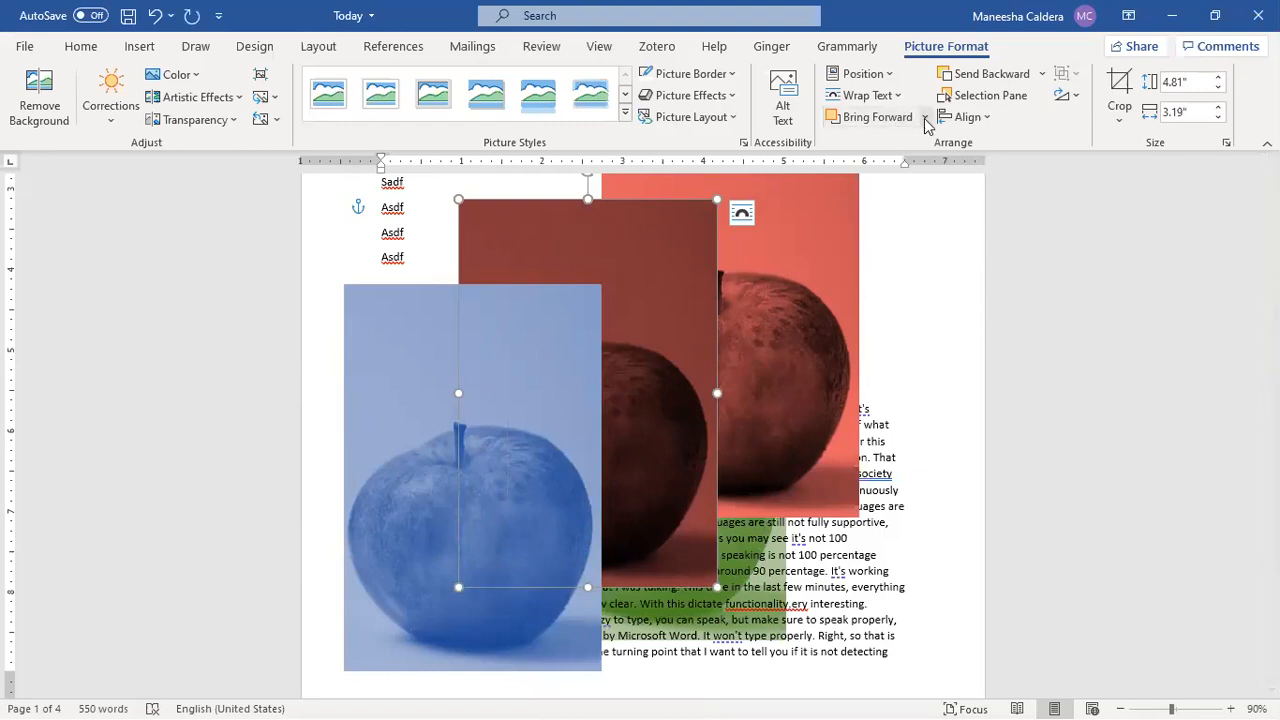
{"action": "left_click", "coordinate": [925, 118]}
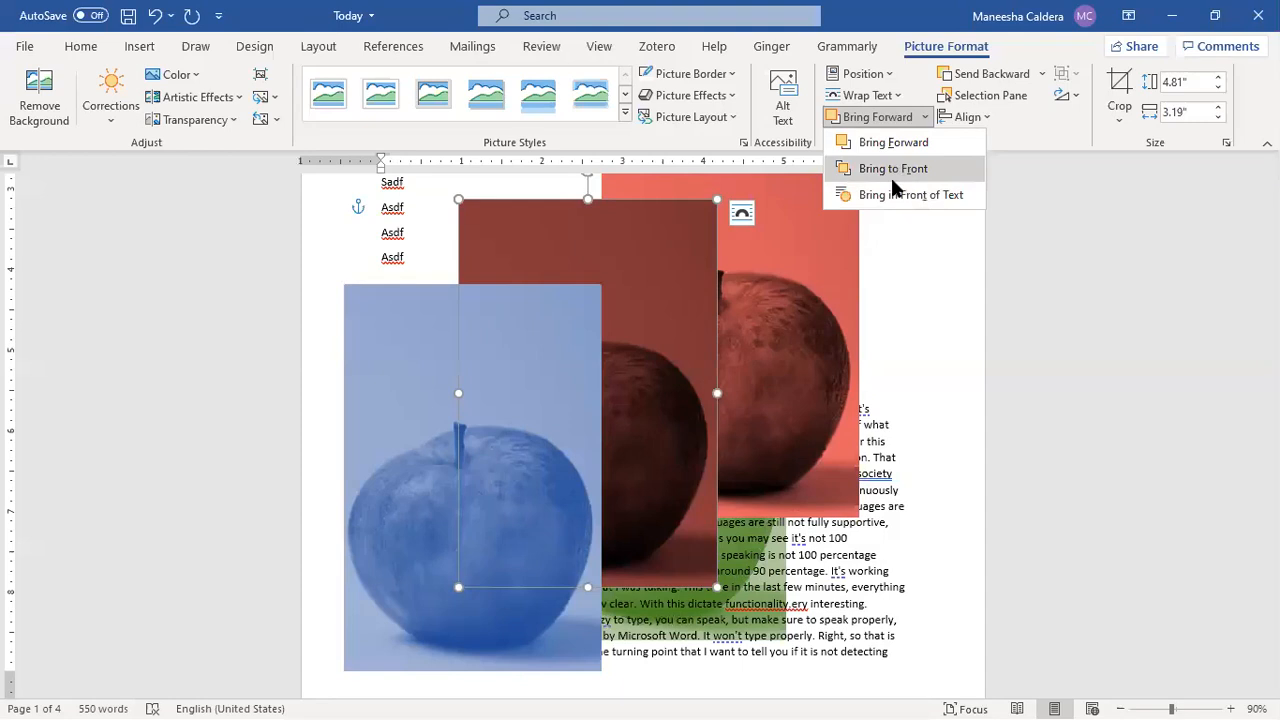
{"action": "left_click", "coordinate": [746, 282]}
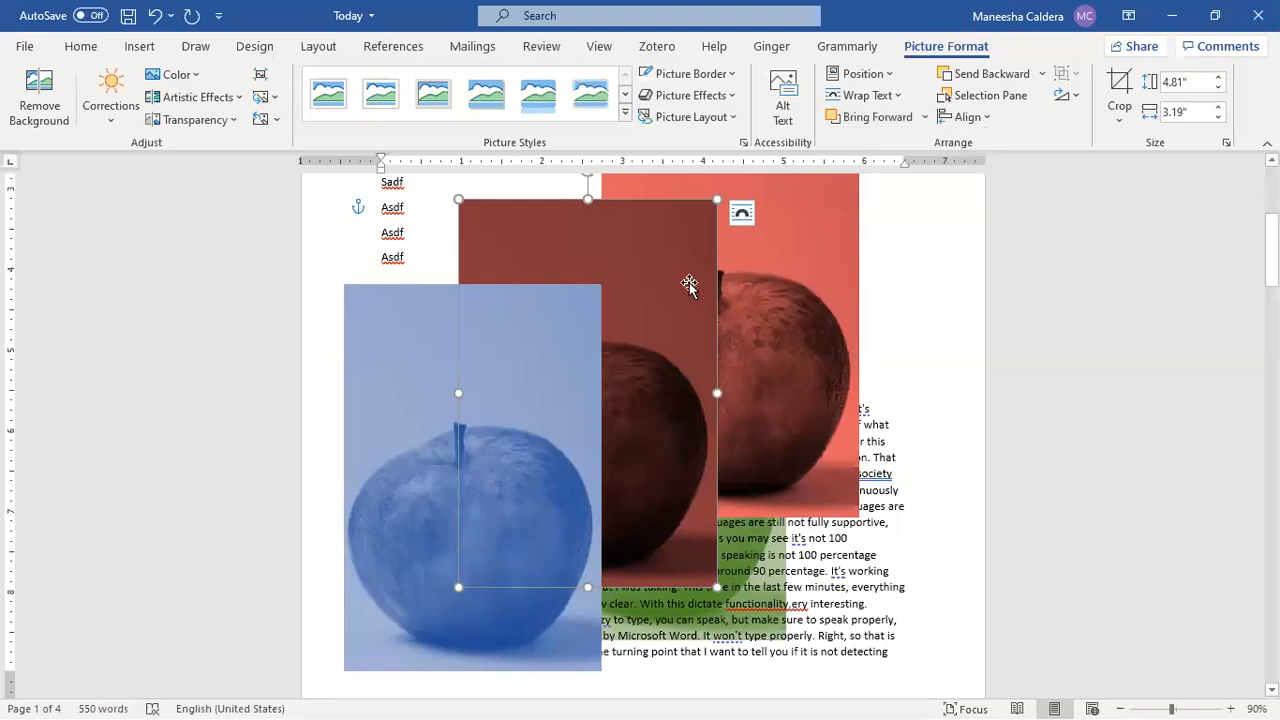
Bring the dark red apple picture forward one level so it covers the blue picture.
{"action": "right_click", "coordinate": [688, 290]}
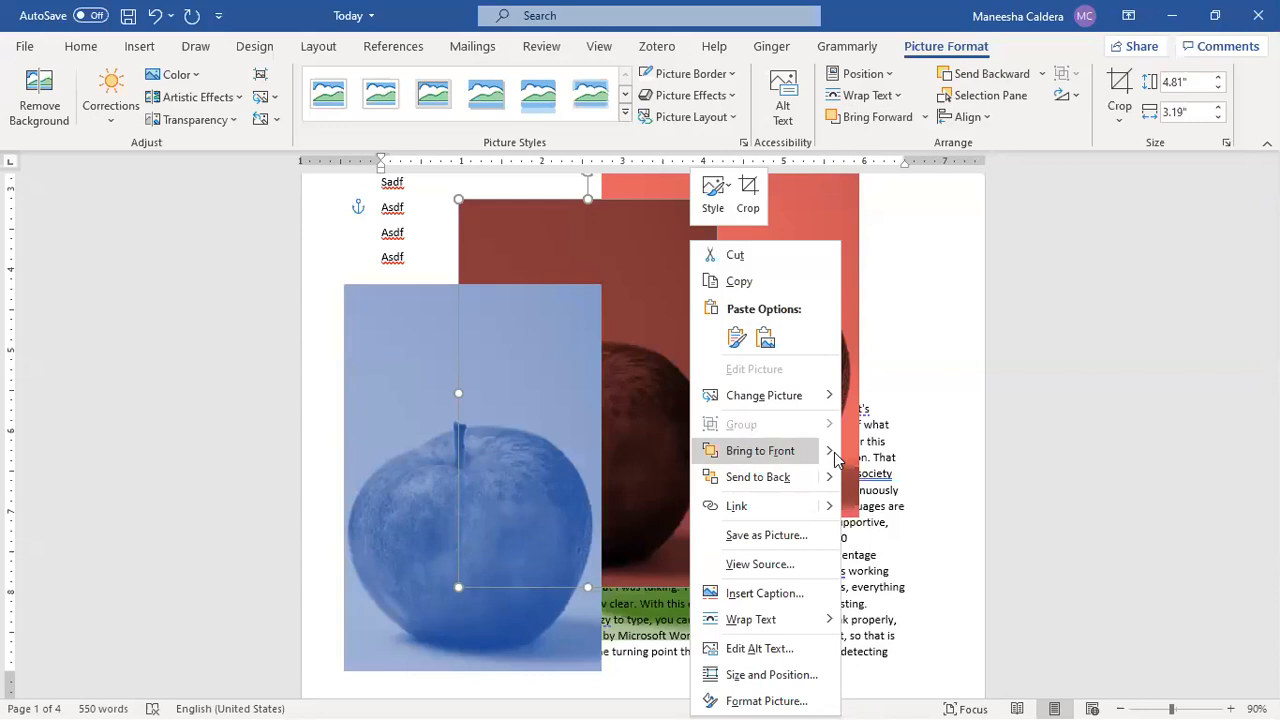
{"action": "mouse_move", "coordinate": [836, 458]}
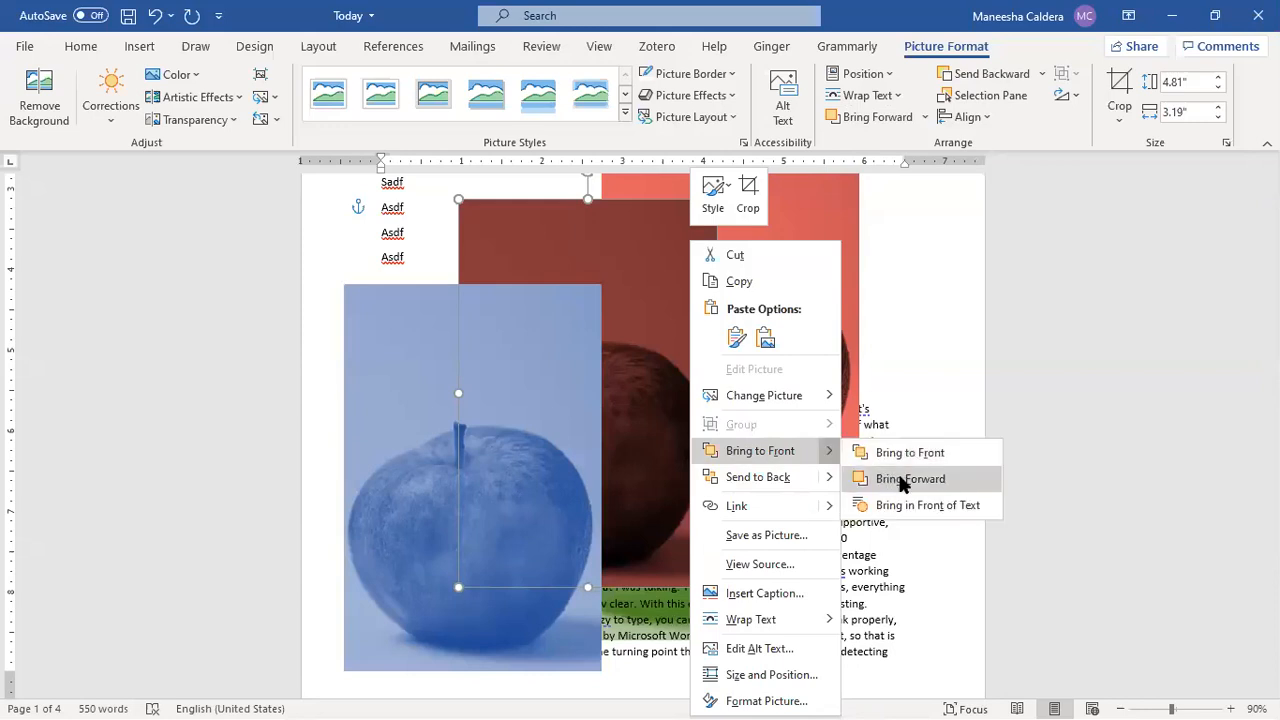
{"action": "left_click", "coordinate": [903, 480]}
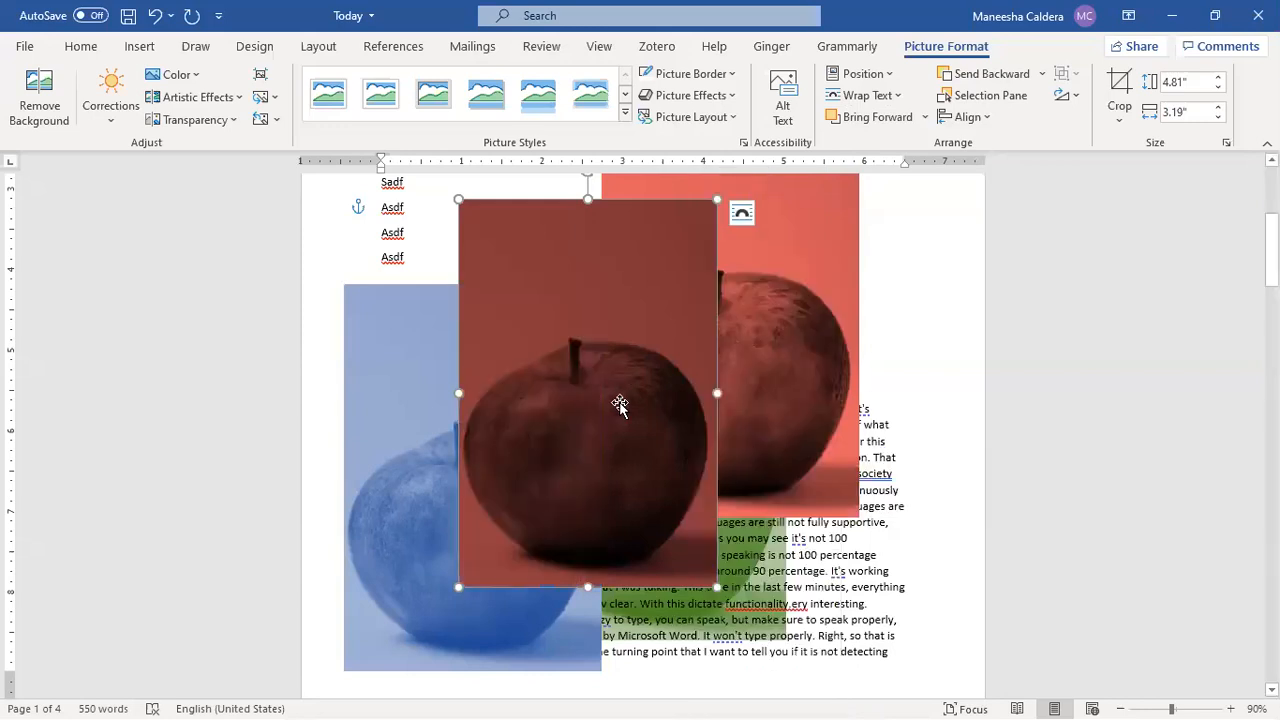
Apply Bring in Front of Text to the dark red apple picture.
{"action": "right_click", "coordinate": [746, 444]}
{"action": "mouse_move", "coordinate": [760, 456]}
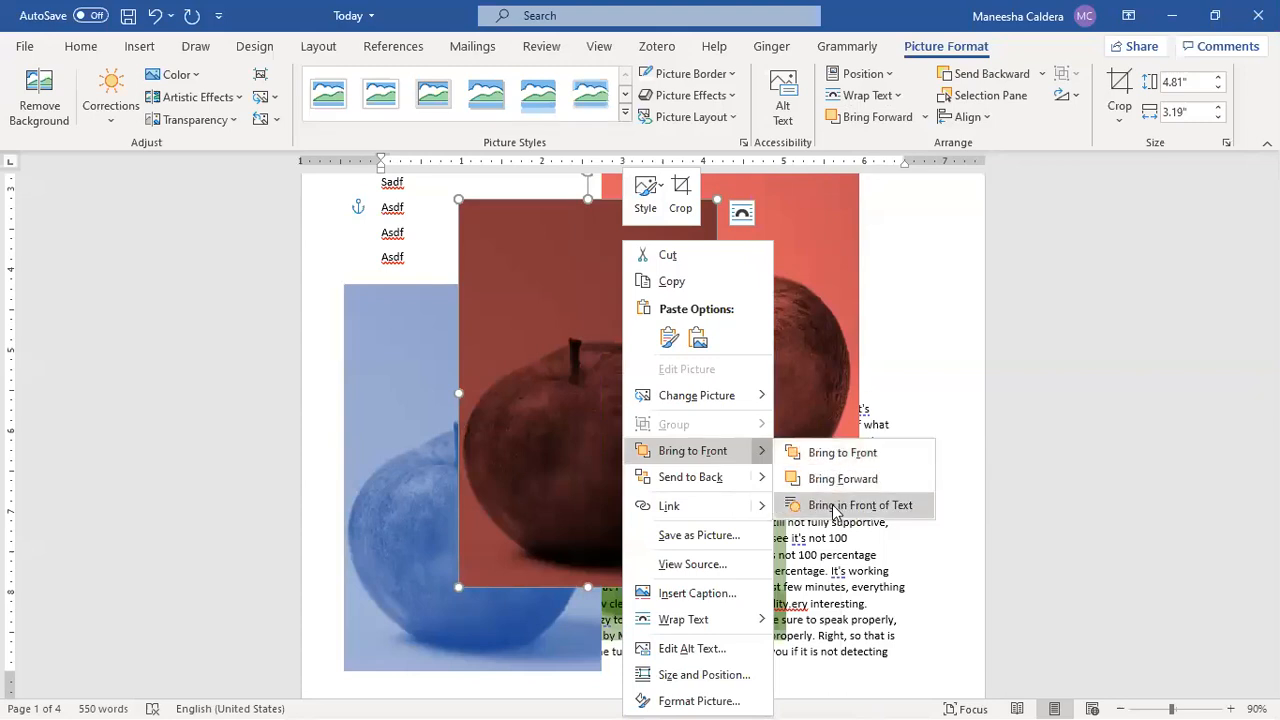
{"action": "left_click", "coordinate": [835, 510]}
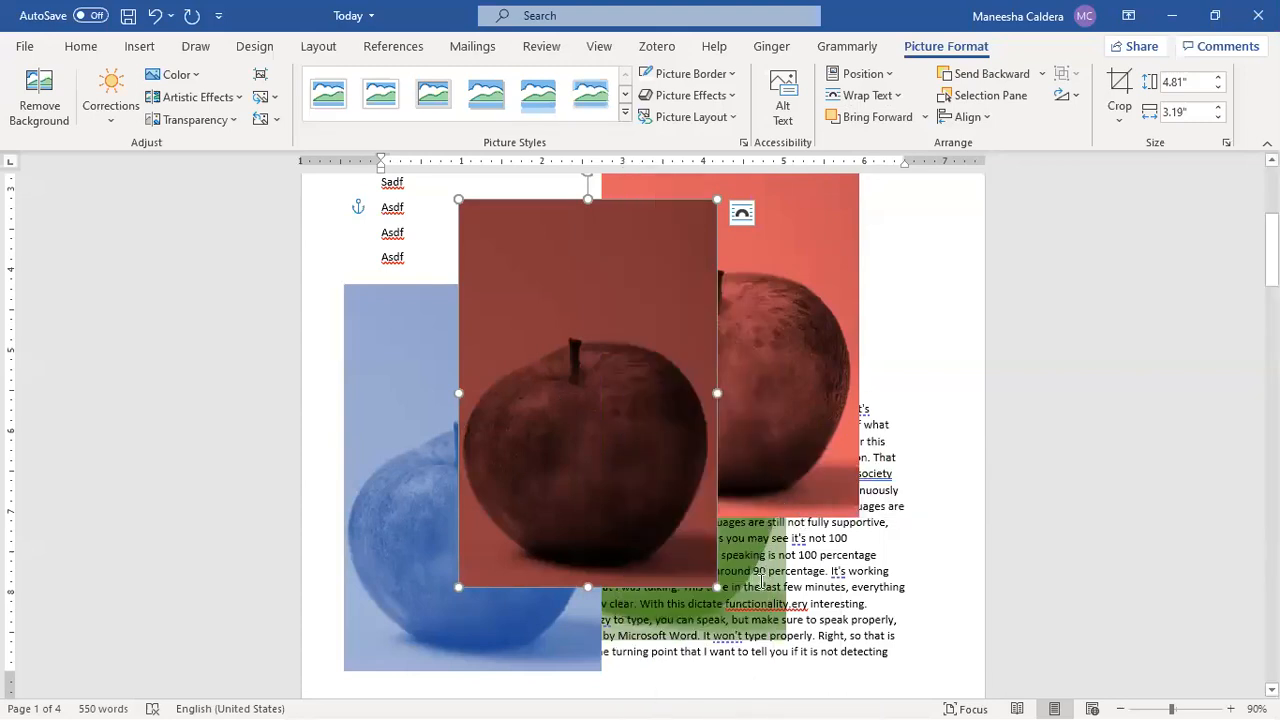
Send the dark red apple picture one level backward, behind the blue picture.
{"action": "left_click", "coordinate": [760, 584]}
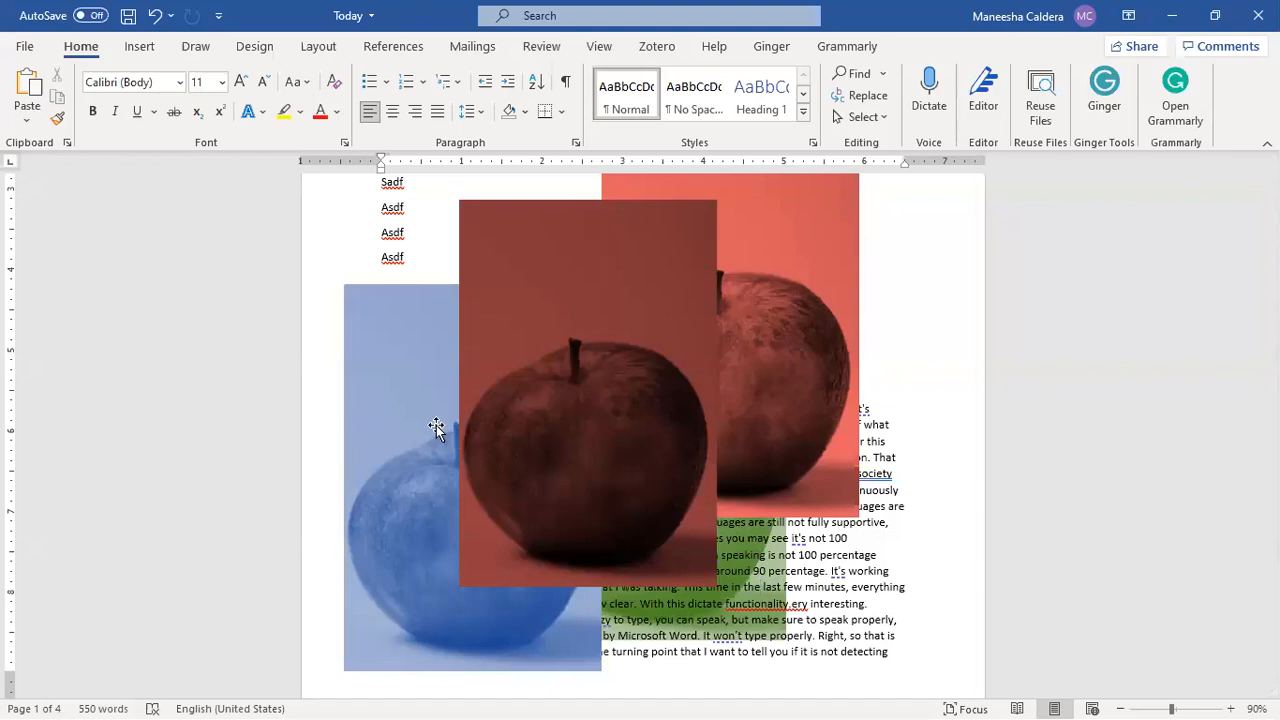
{"action": "left_click", "coordinate": [569, 333]}
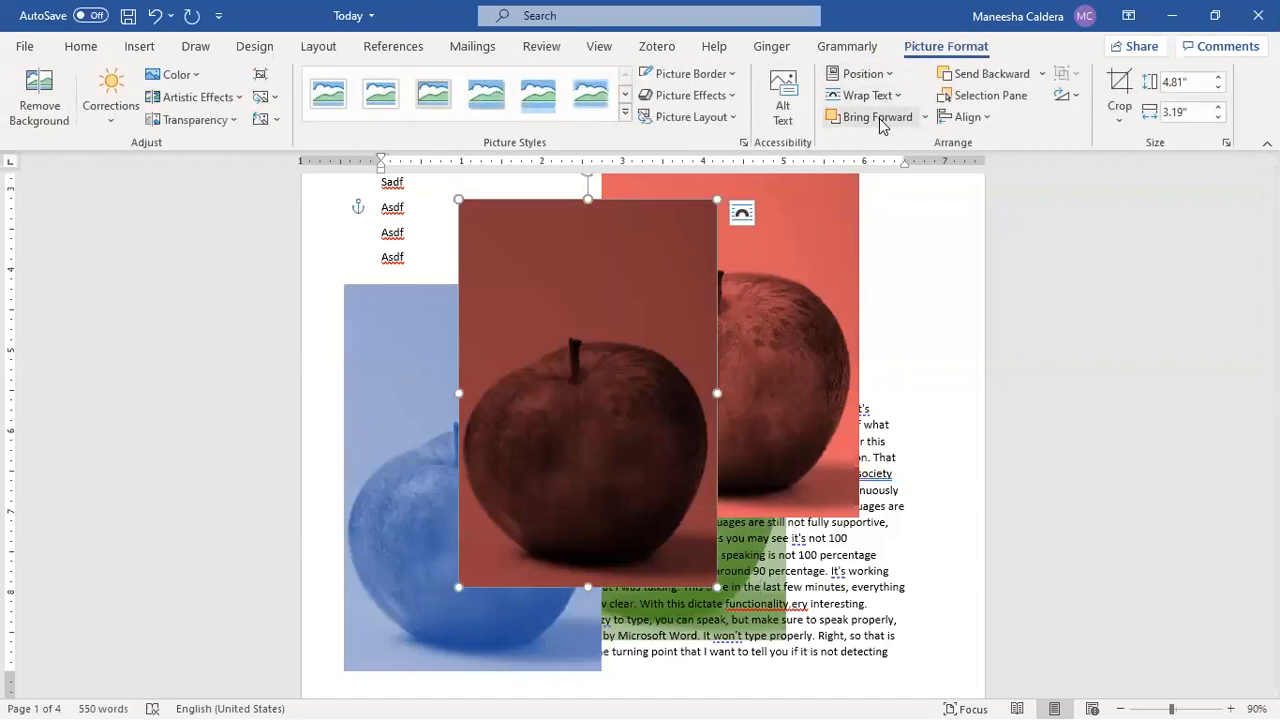
{"action": "left_click", "coordinate": [988, 75]}
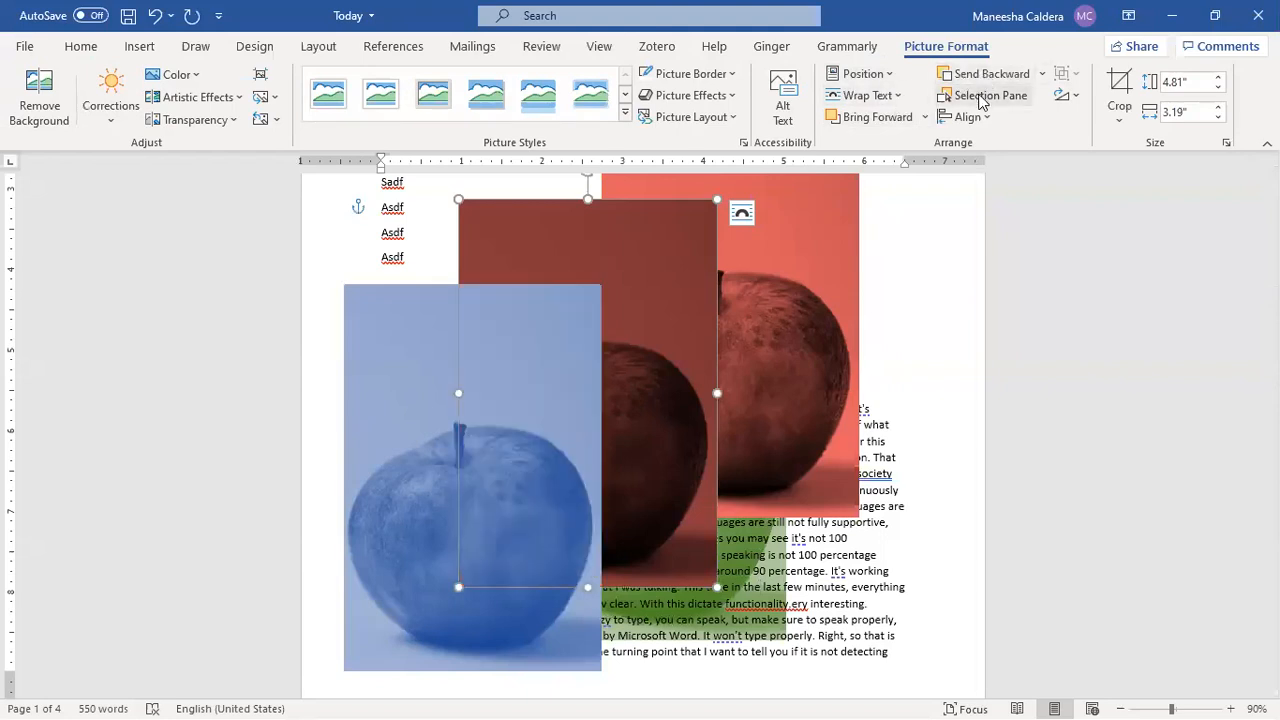
Show the Selection pane, reorder Picture 5 below Picture 13, and select Picture 15.
{"action": "left_click", "coordinate": [982, 96]}
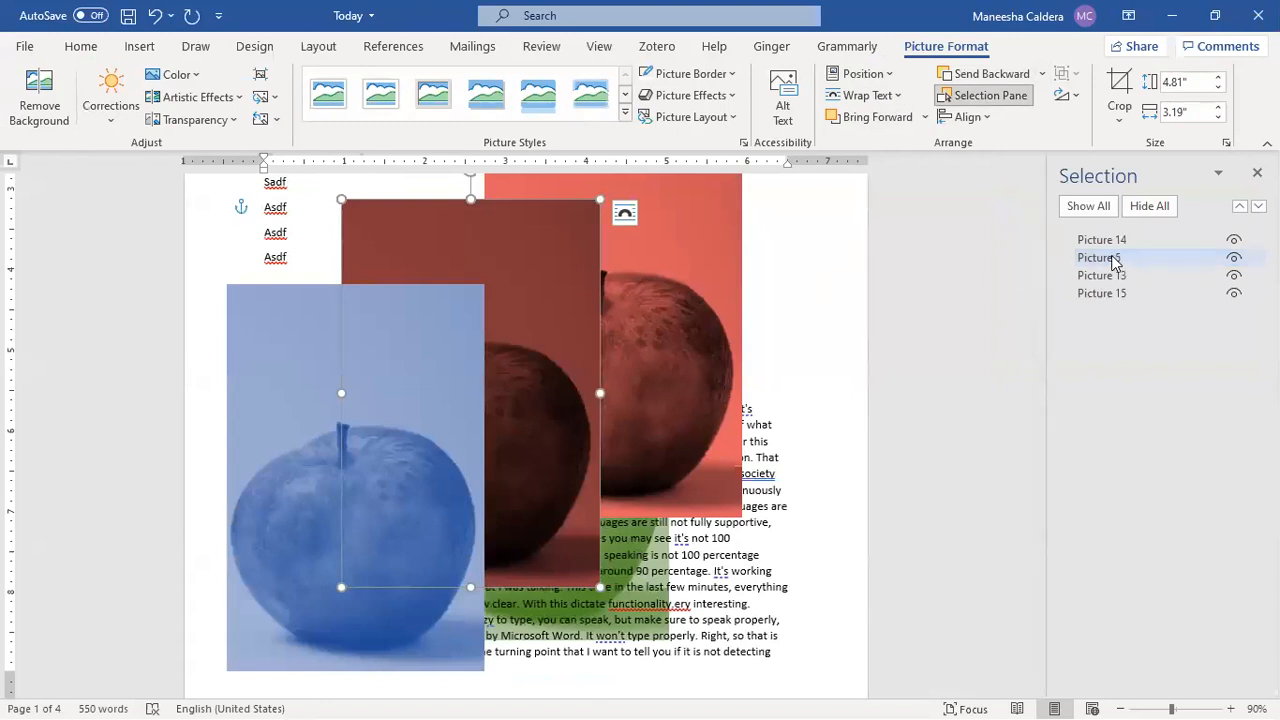
{"action": "left_click_drag", "start_coordinate": [1113, 260], "coordinate": [1113, 282]}
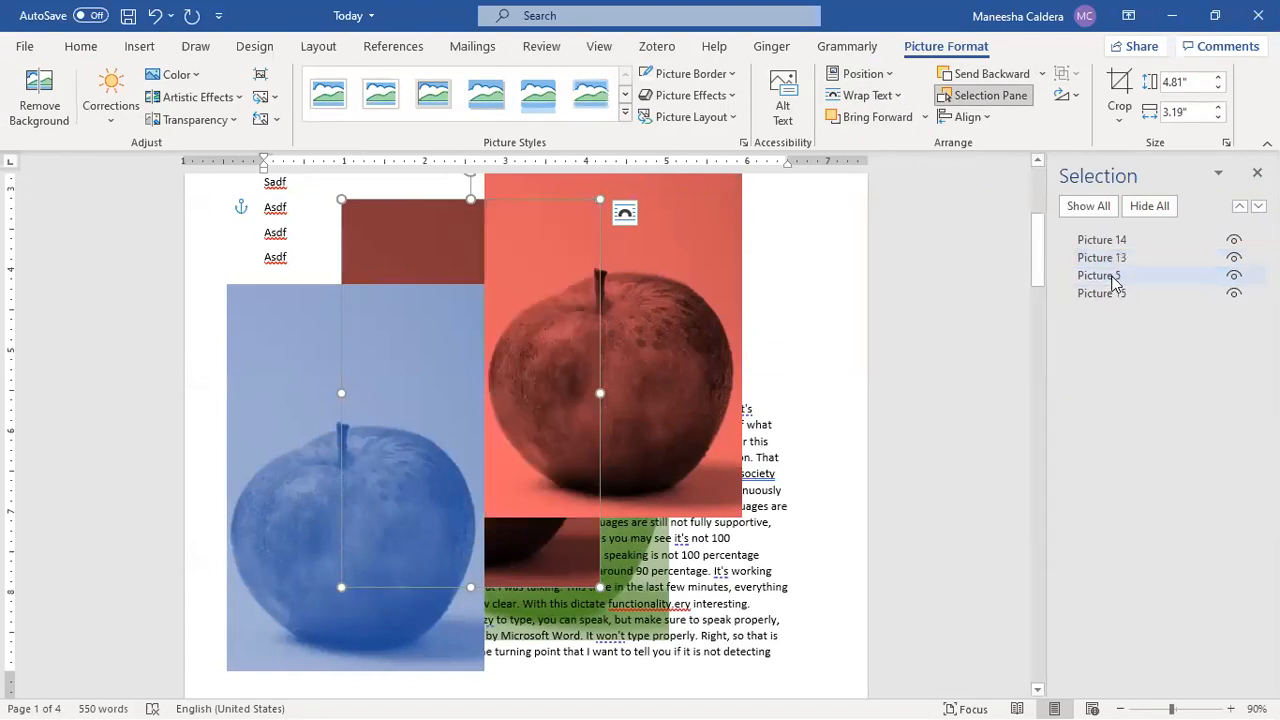
{"action": "left_click", "coordinate": [1113, 280]}
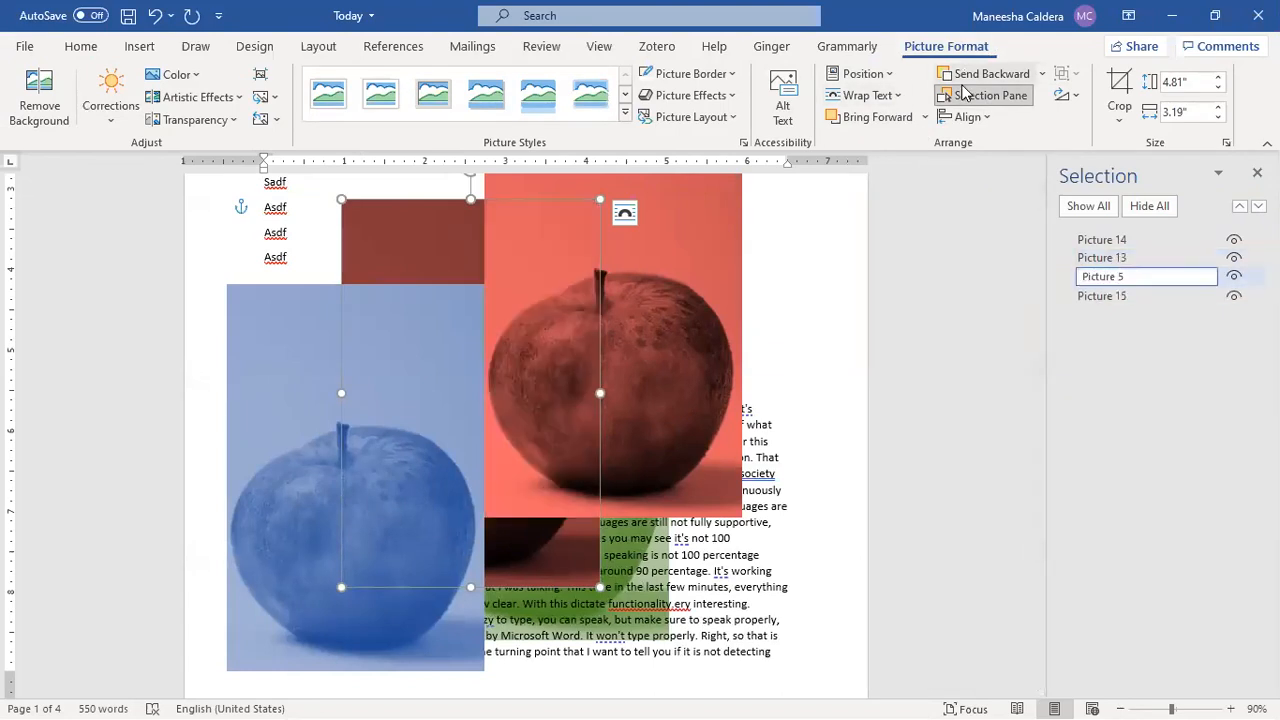
{"action": "left_click", "coordinate": [1134, 297]}
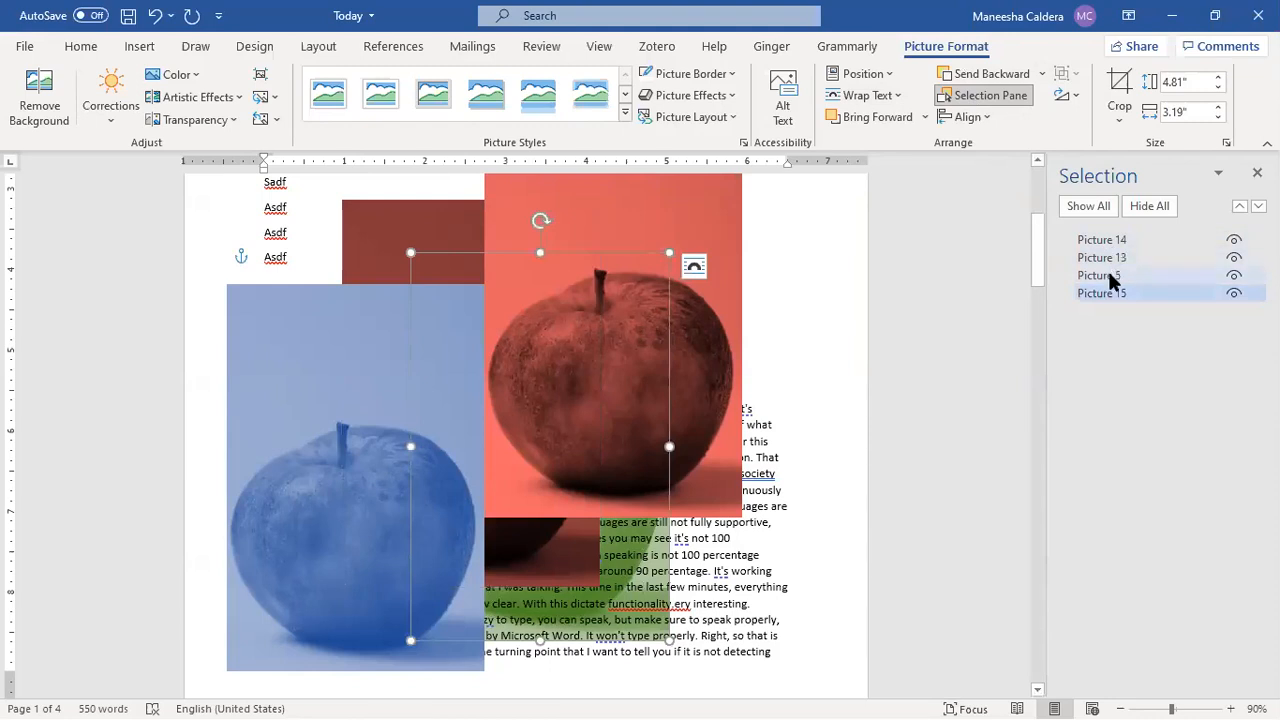
Move Picture 13 below Picture 5 in the Selection pane's stacking order.
{"action": "left_click", "coordinate": [1110, 276]}
{"action": "left_click_drag", "start_coordinate": [1110, 261], "coordinate": [1113, 292]}
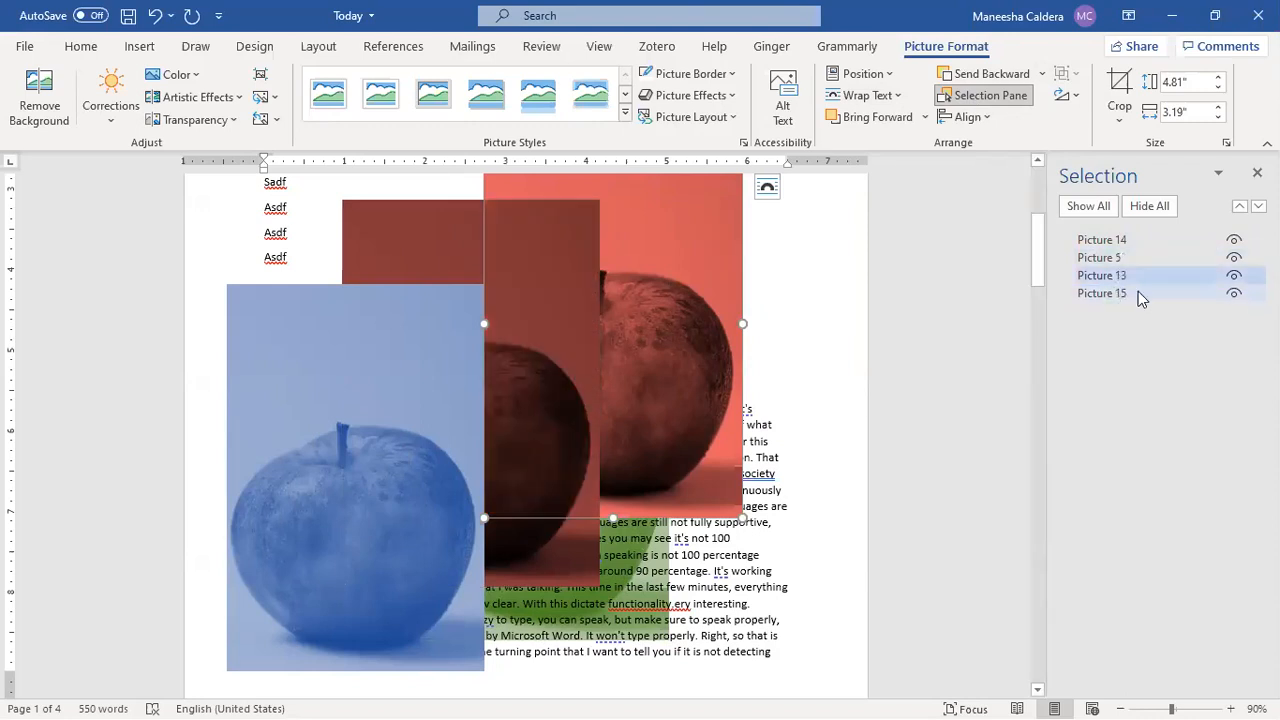
Hide and show Picture 13 twice, and hide and show Picture 14 once.
{"action": "left_click", "coordinate": [1233, 281]}
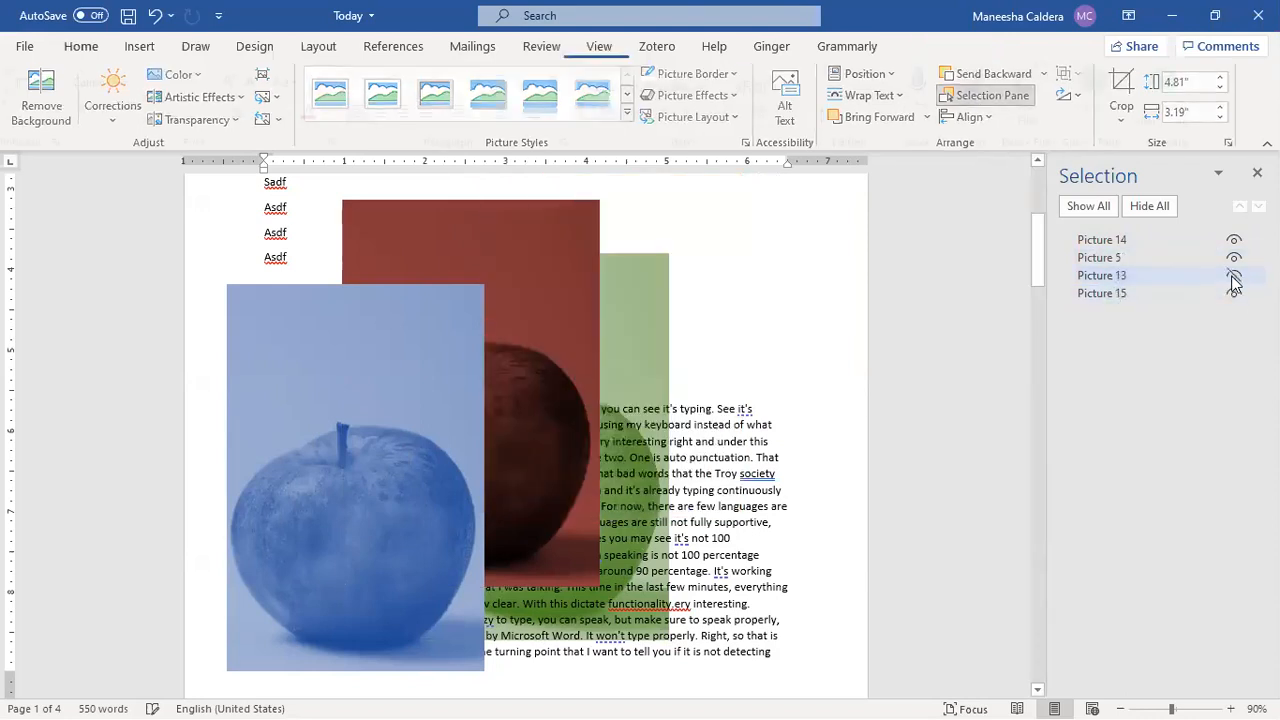
{"action": "left_click", "coordinate": [1233, 281]}
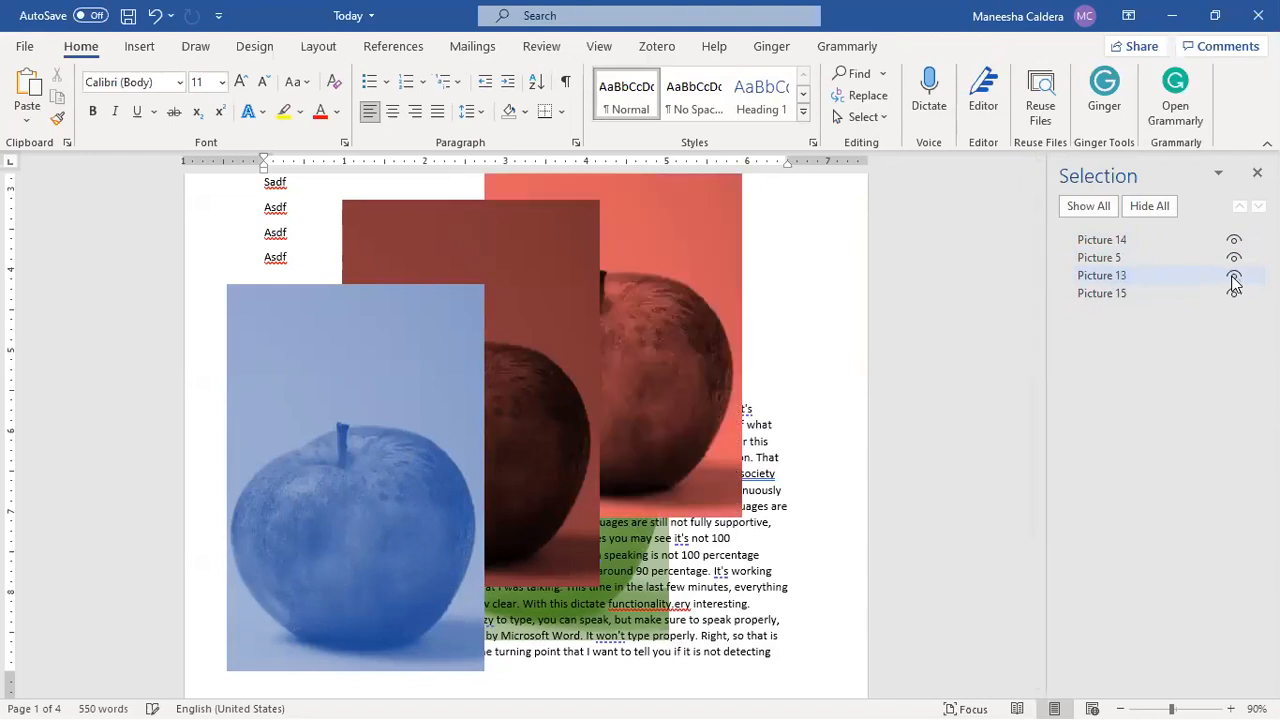
{"action": "left_click", "coordinate": [1233, 281]}
{"action": "left_click", "coordinate": [1233, 281]}
{"action": "left_click", "coordinate": [1234, 243]}
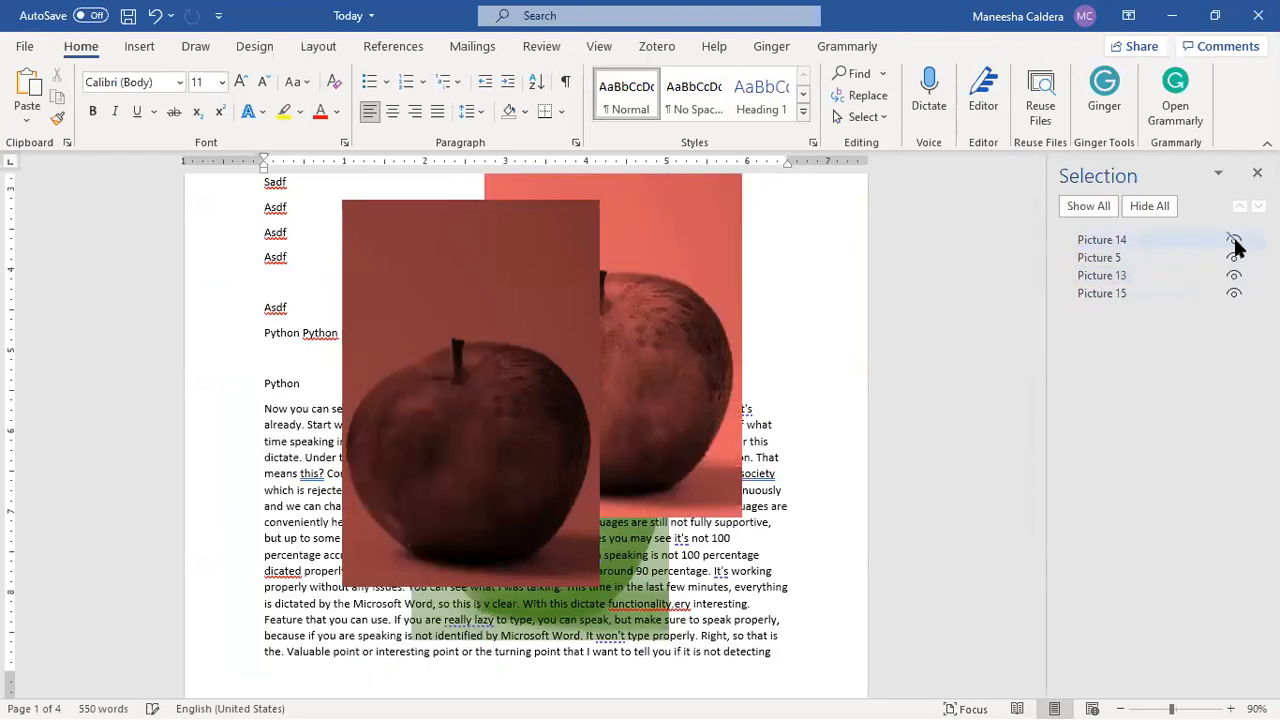
{"action": "left_click", "coordinate": [1234, 243]}
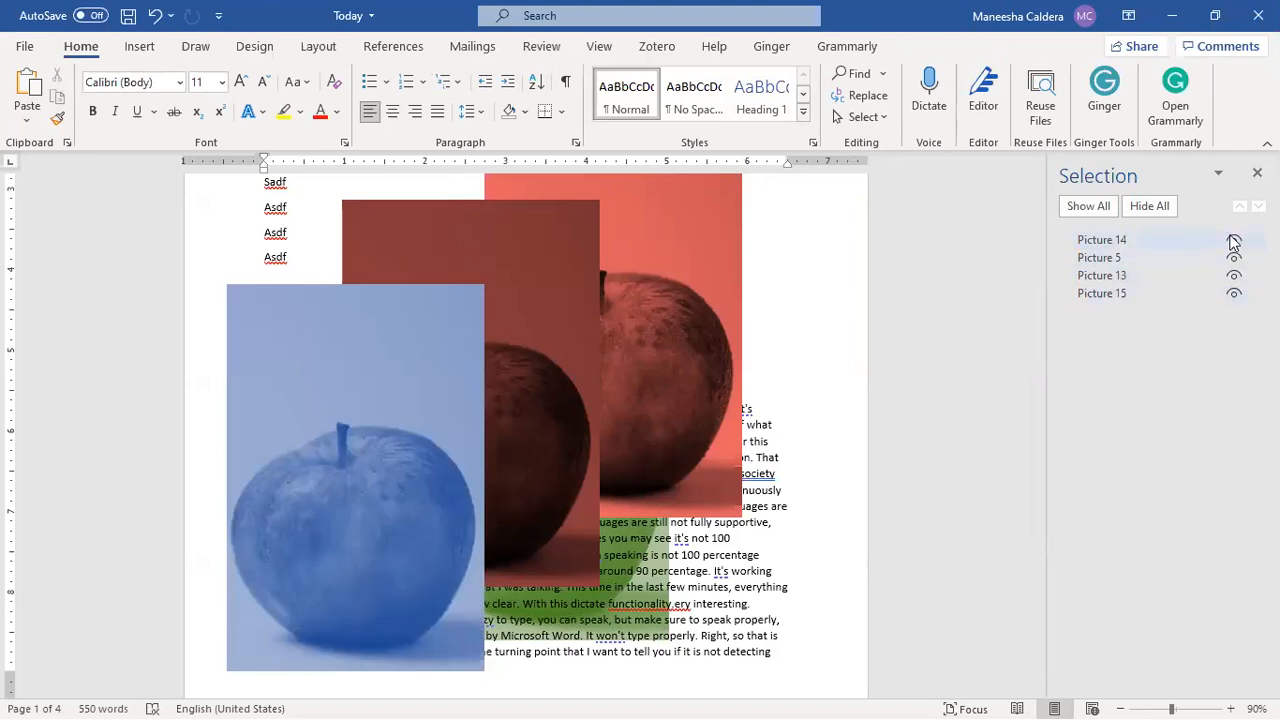
Hide all pictures in the document at once and show them all again.
{"action": "left_click", "coordinate": [1147, 207]}
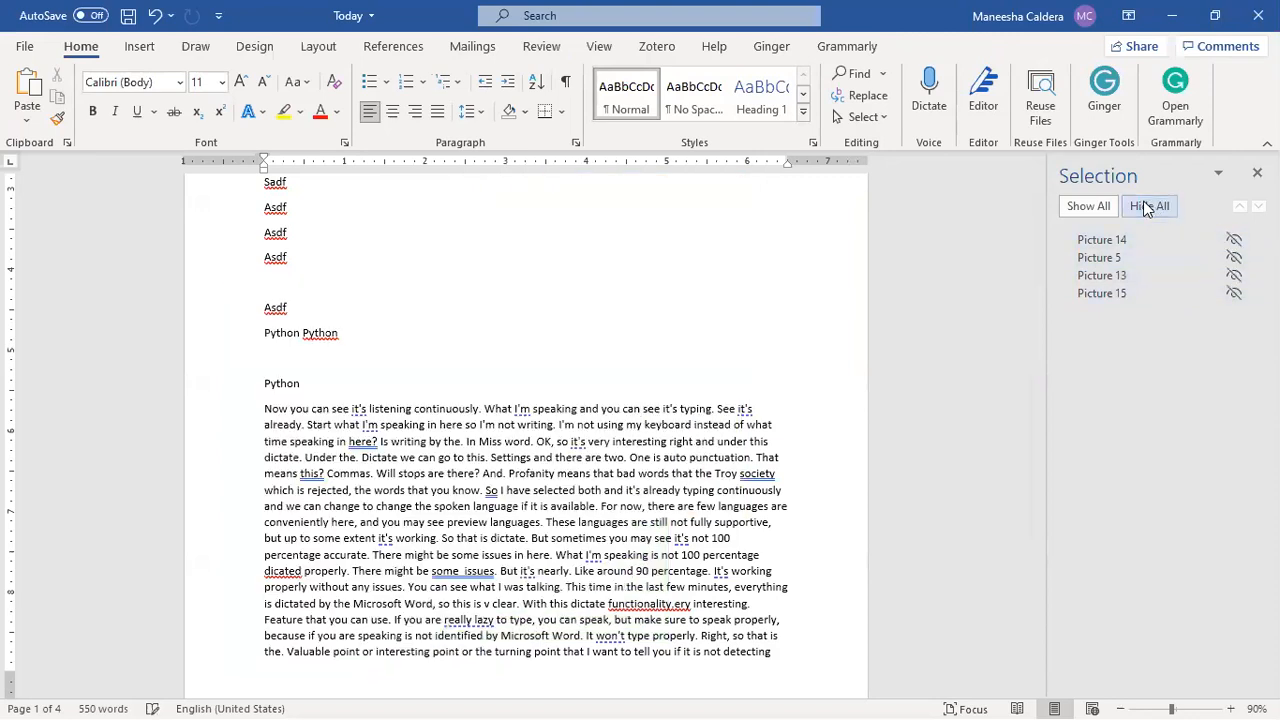
{"action": "left_click", "coordinate": [1147, 207]}
{"action": "left_click", "coordinate": [1084, 208]}
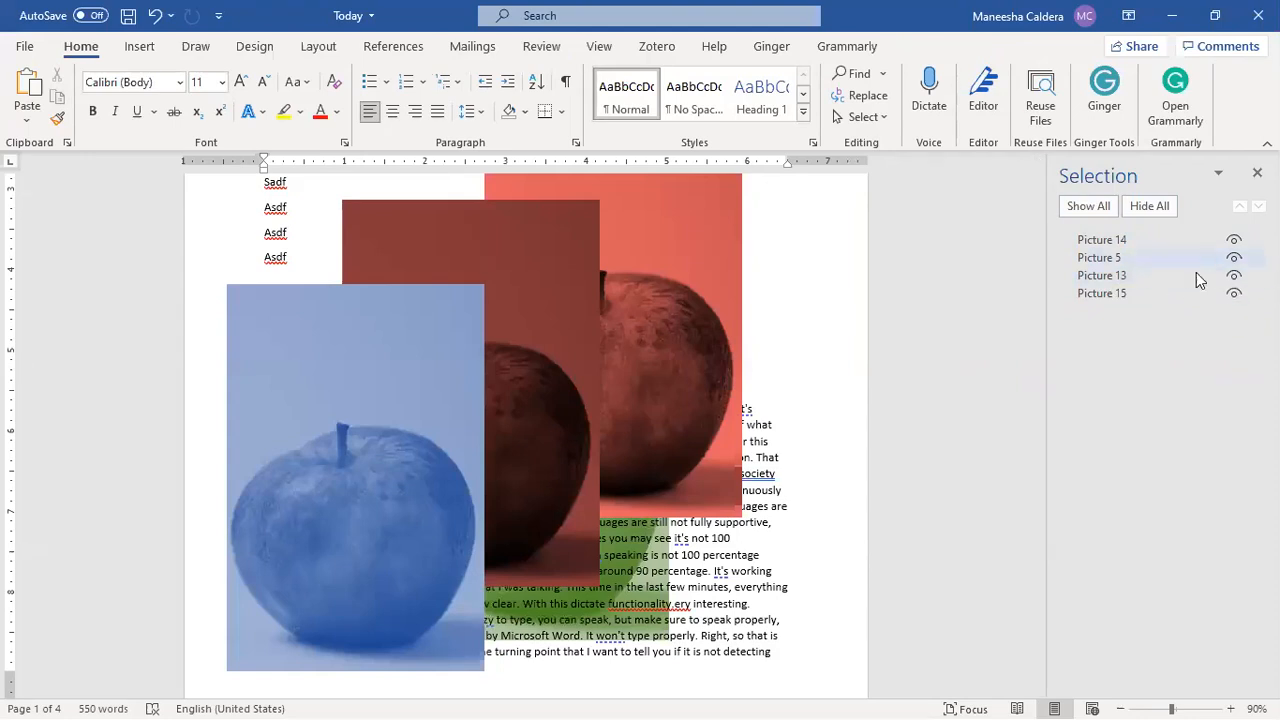
Align the blue apple picture to the left margin with Align Left.
{"action": "left_click", "coordinate": [389, 334]}
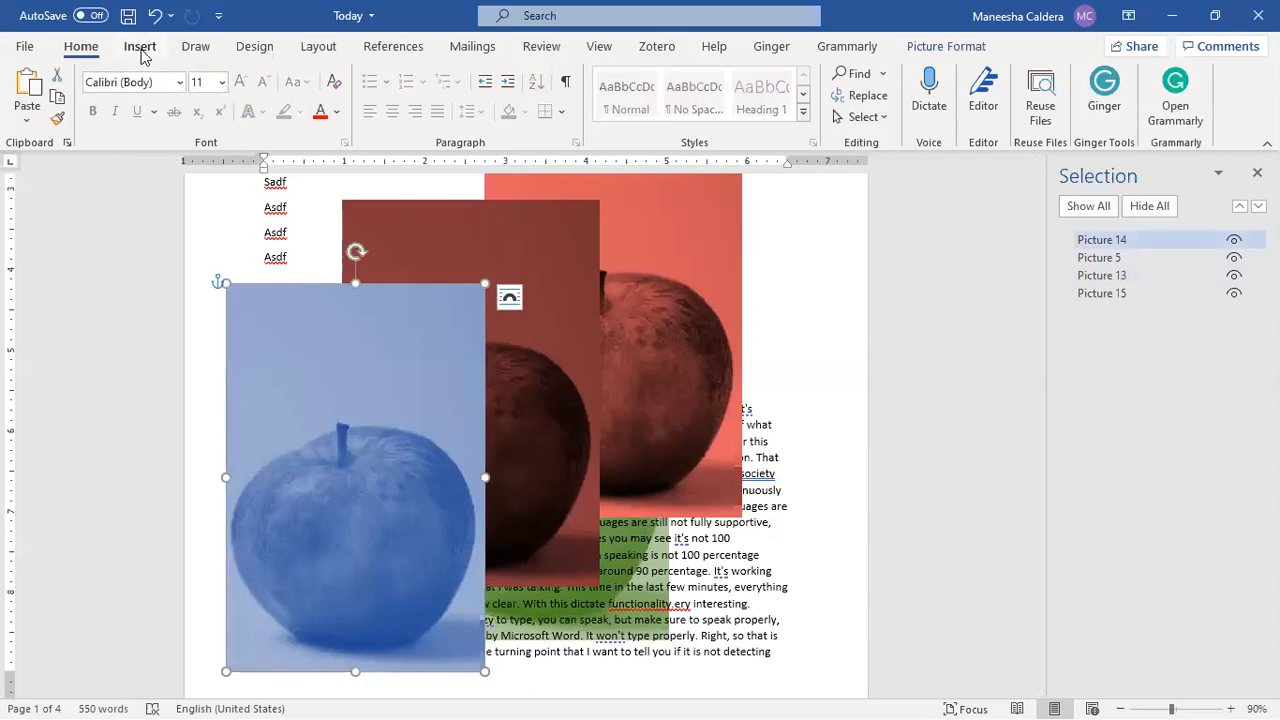
{"action": "double_click", "coordinate": [449, 365]}
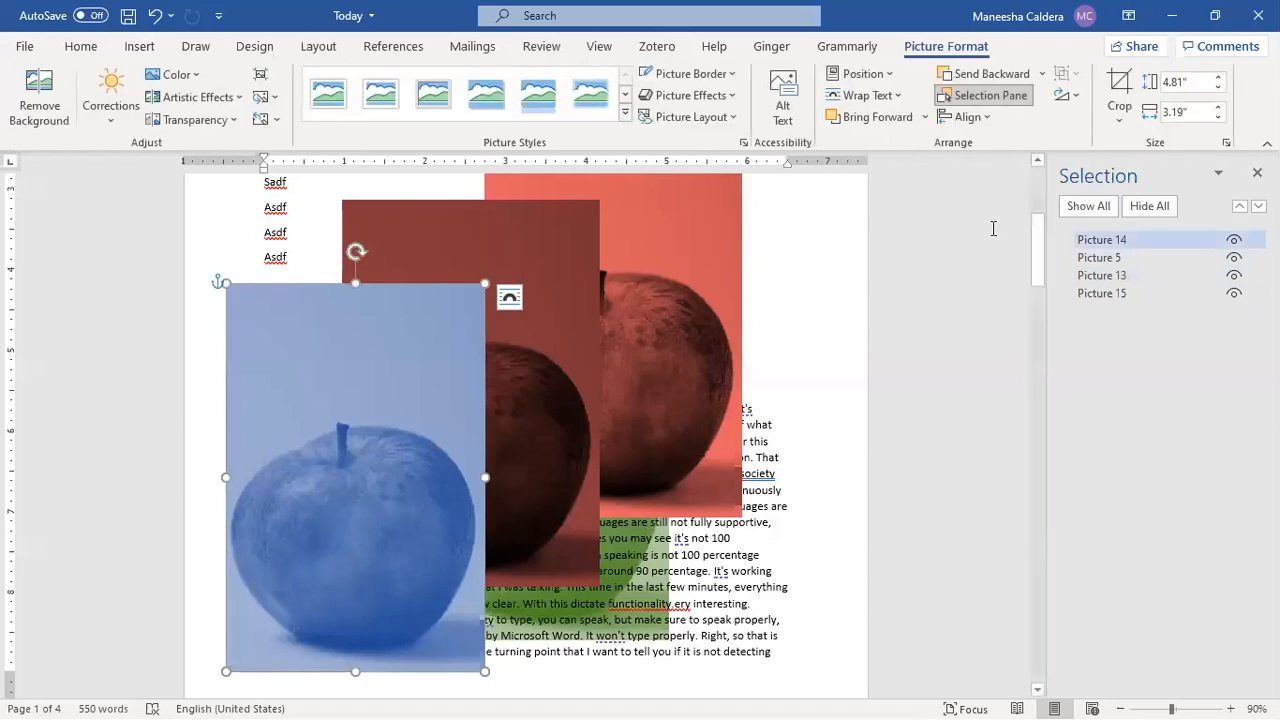
{"action": "left_click", "coordinate": [988, 119]}
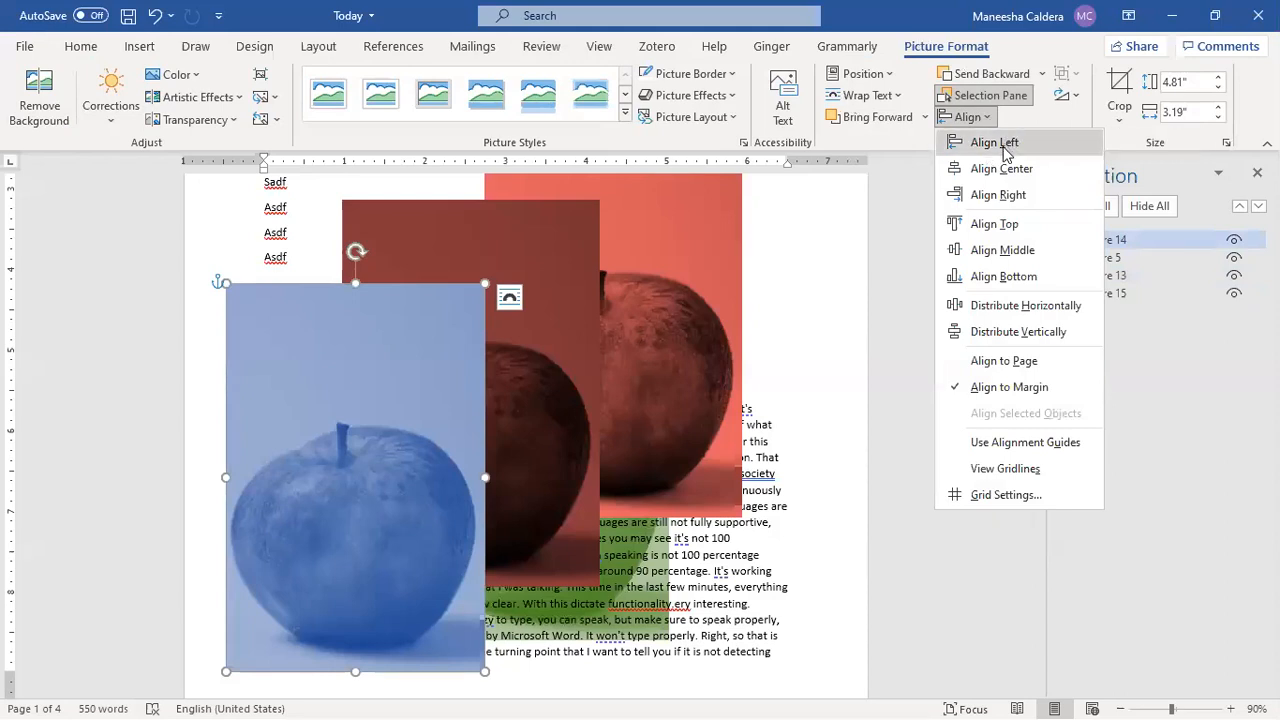
{"action": "left_click", "coordinate": [1000, 143]}
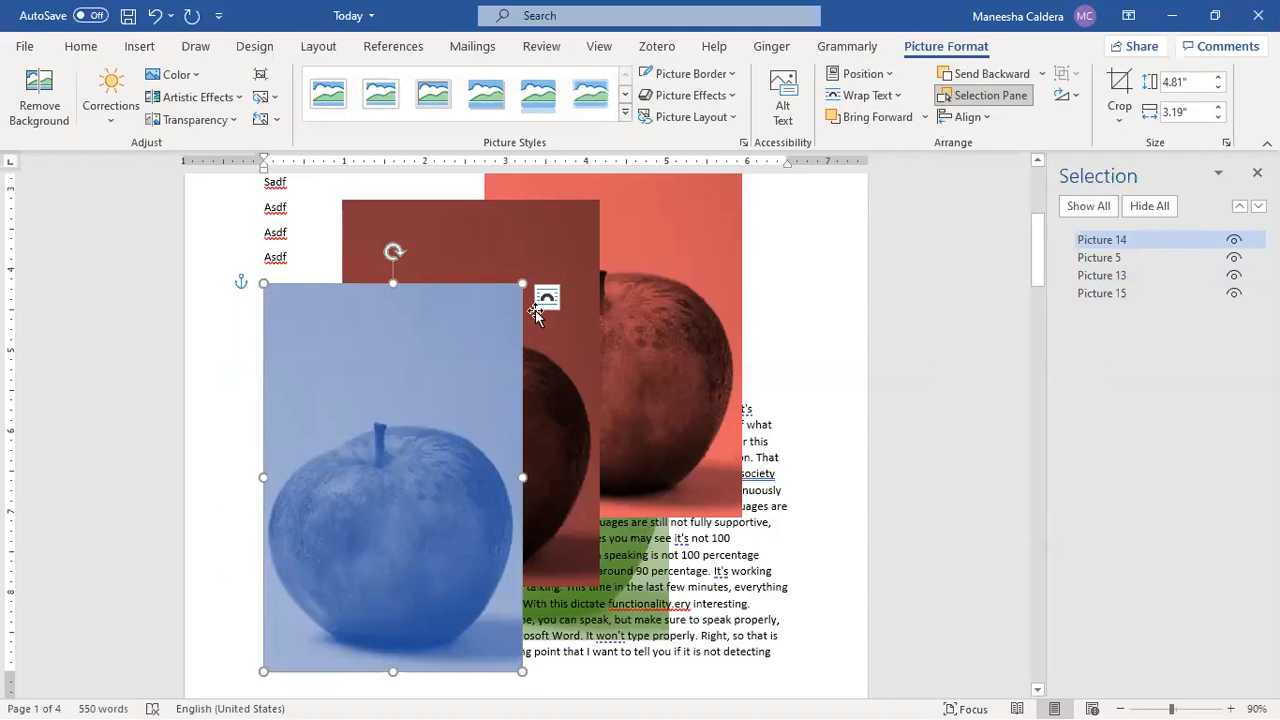
Try to add the dark red, light red and green apple pictures to the selected blue one.
{"action": "left_click", "coordinate": [595, 300], "text": "shift"}
{"action": "left_click", "coordinate": [697, 290], "text": "shift"}
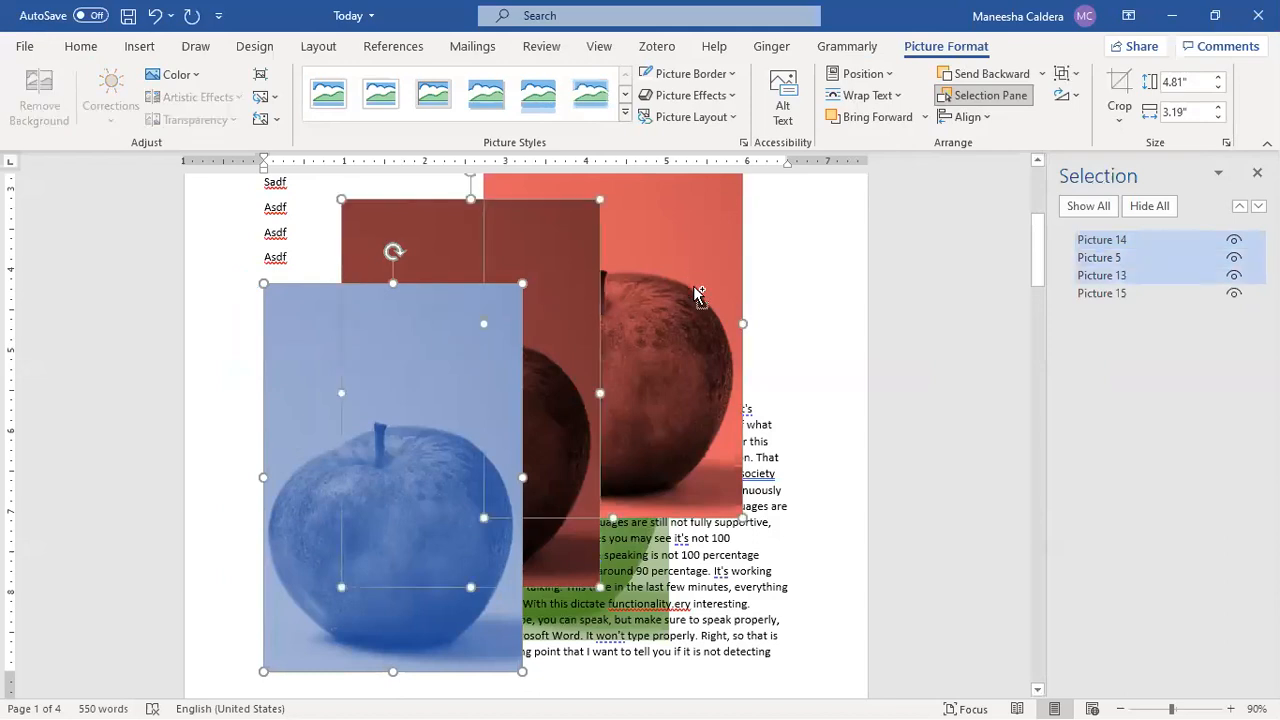
{"action": "left_click", "coordinate": [643, 570], "text": "shift"}
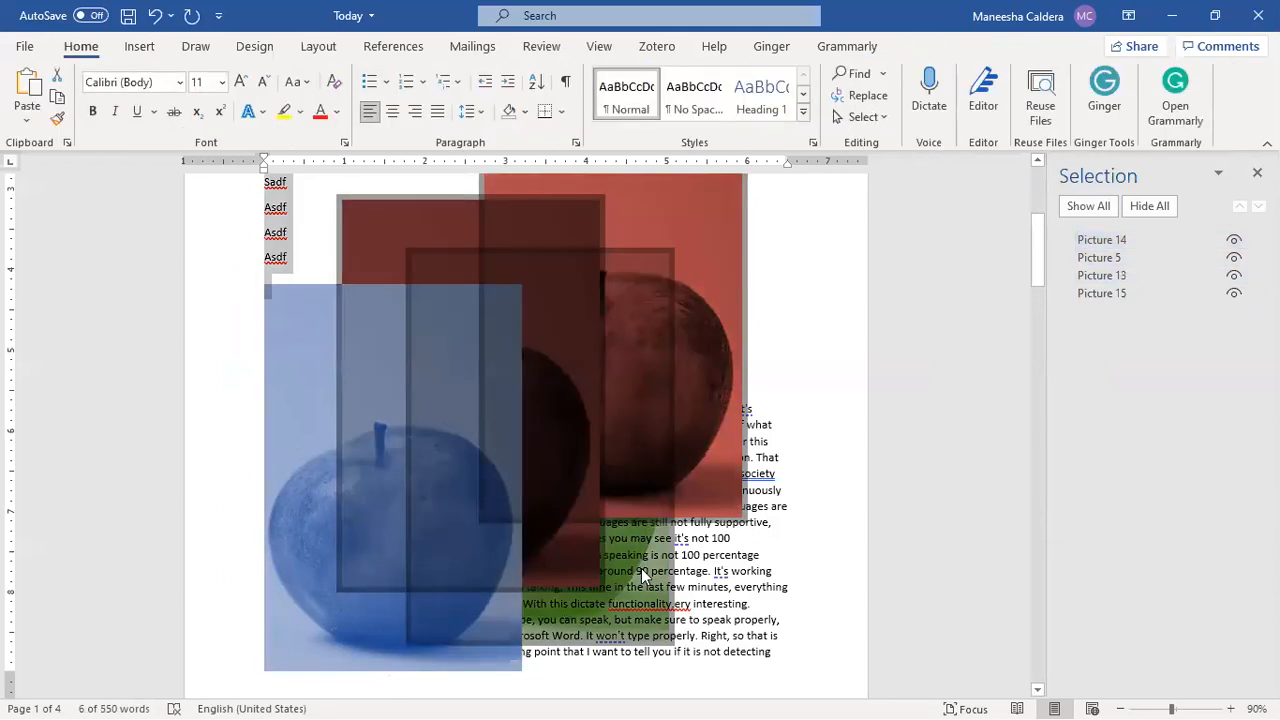
Select the light red, dark red and blue apple pictures together and apply Align Left to them.
{"action": "left_click", "coordinate": [696, 256]}
{"action": "left_click", "coordinate": [463, 243], "text": "shift"}
{"action": "left_click", "coordinate": [420, 355], "text": "shift"}
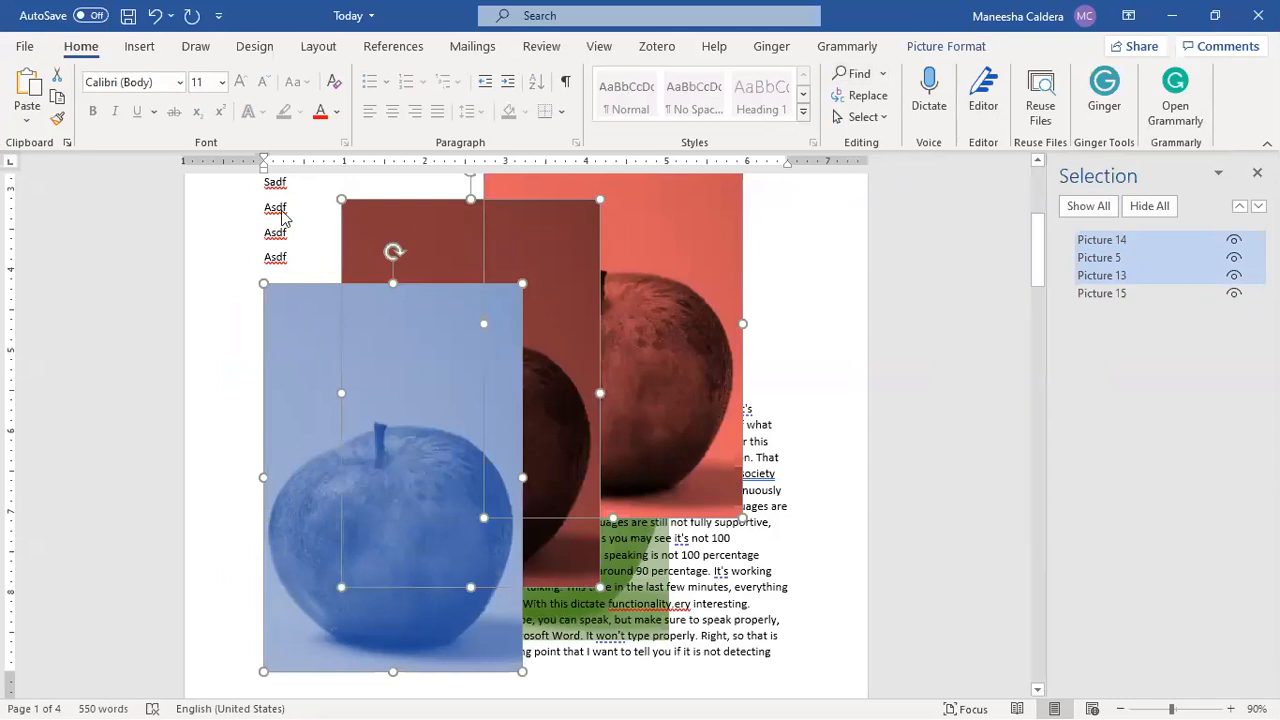
{"action": "double_click", "coordinate": [410, 308]}
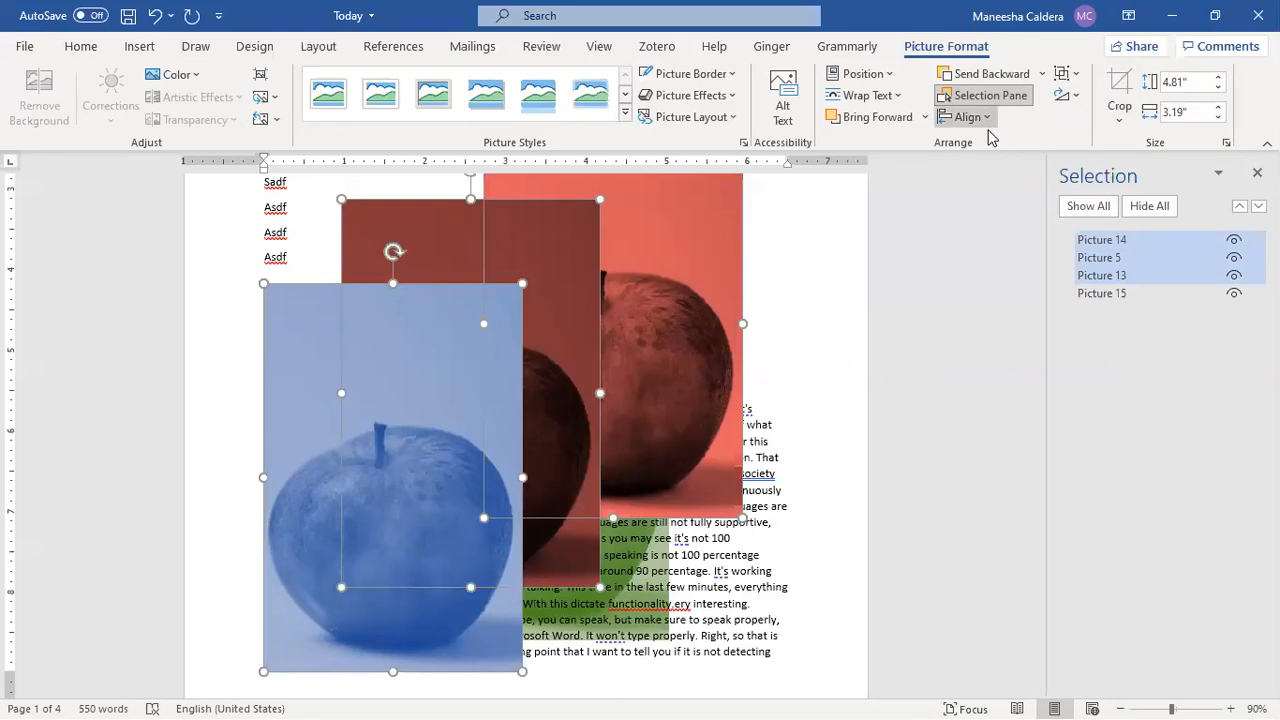
{"action": "left_click", "coordinate": [975, 117]}
{"action": "left_click", "coordinate": [993, 137]}
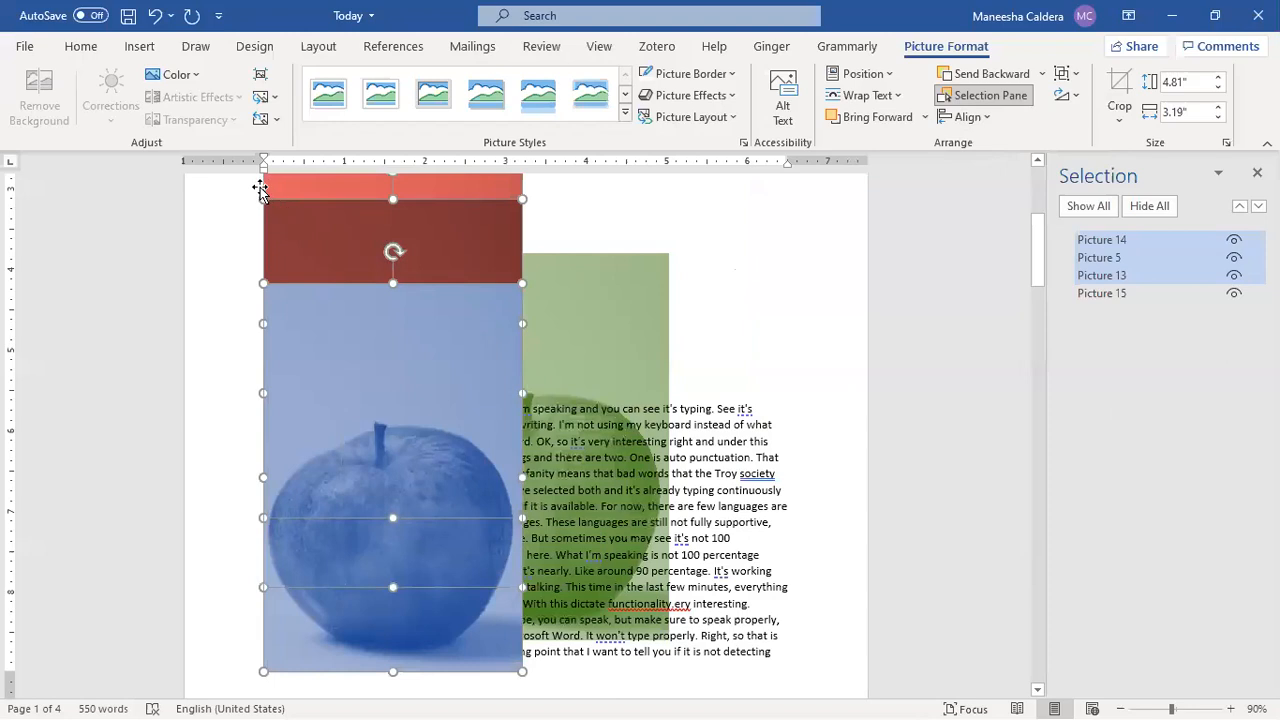
Apply Align Center and Align Right to the three selected pictures.
{"action": "left_click", "coordinate": [965, 117]}
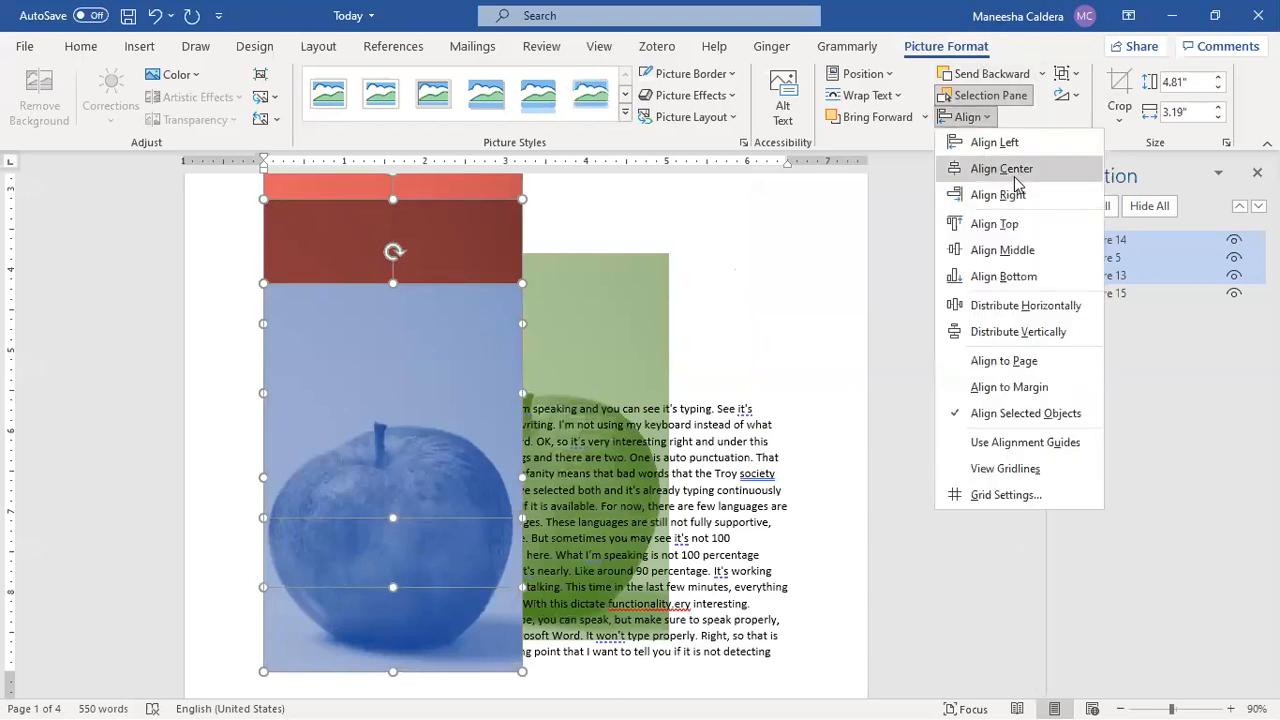
{"action": "left_click", "coordinate": [1012, 168]}
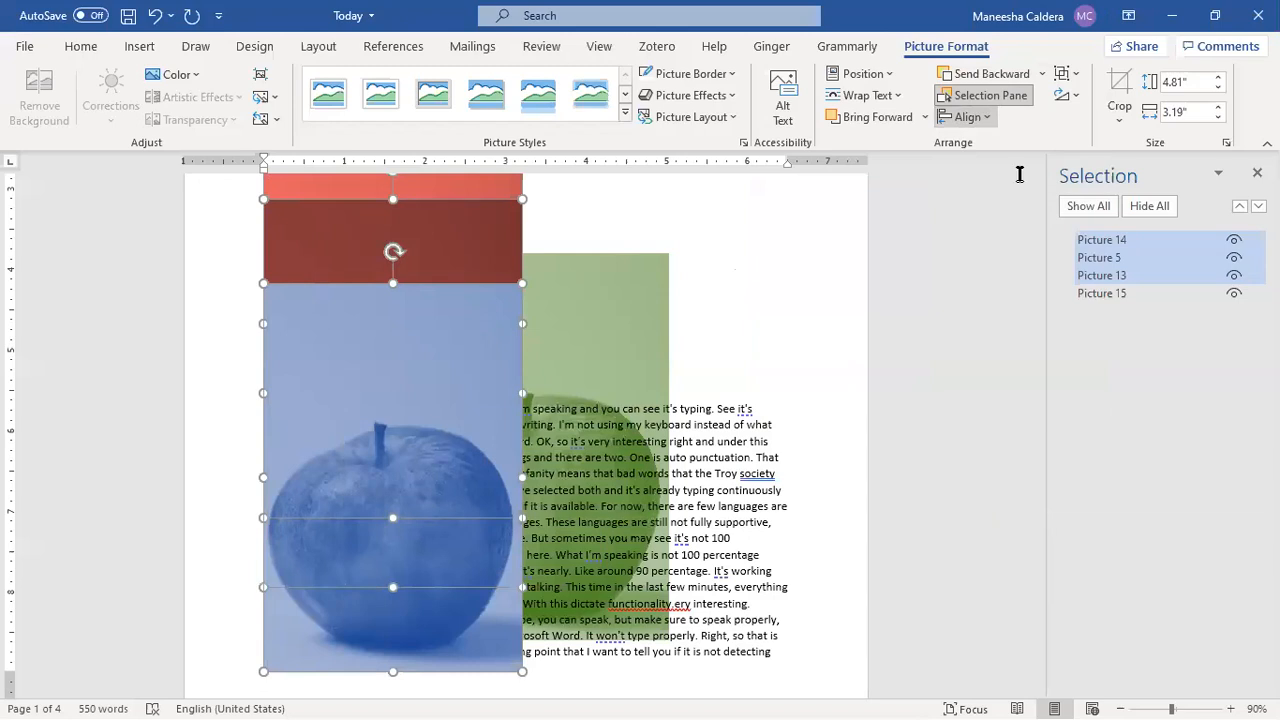
{"action": "left_click", "coordinate": [970, 117]}
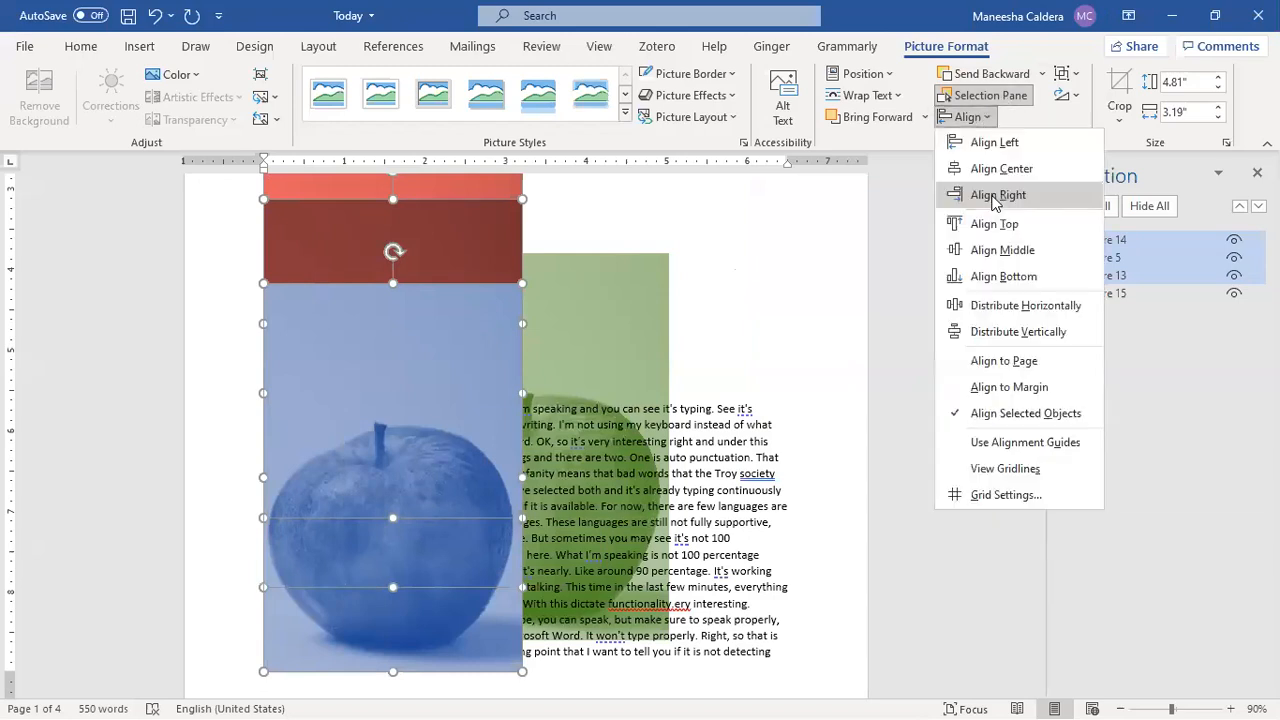
{"action": "left_click", "coordinate": [996, 197]}
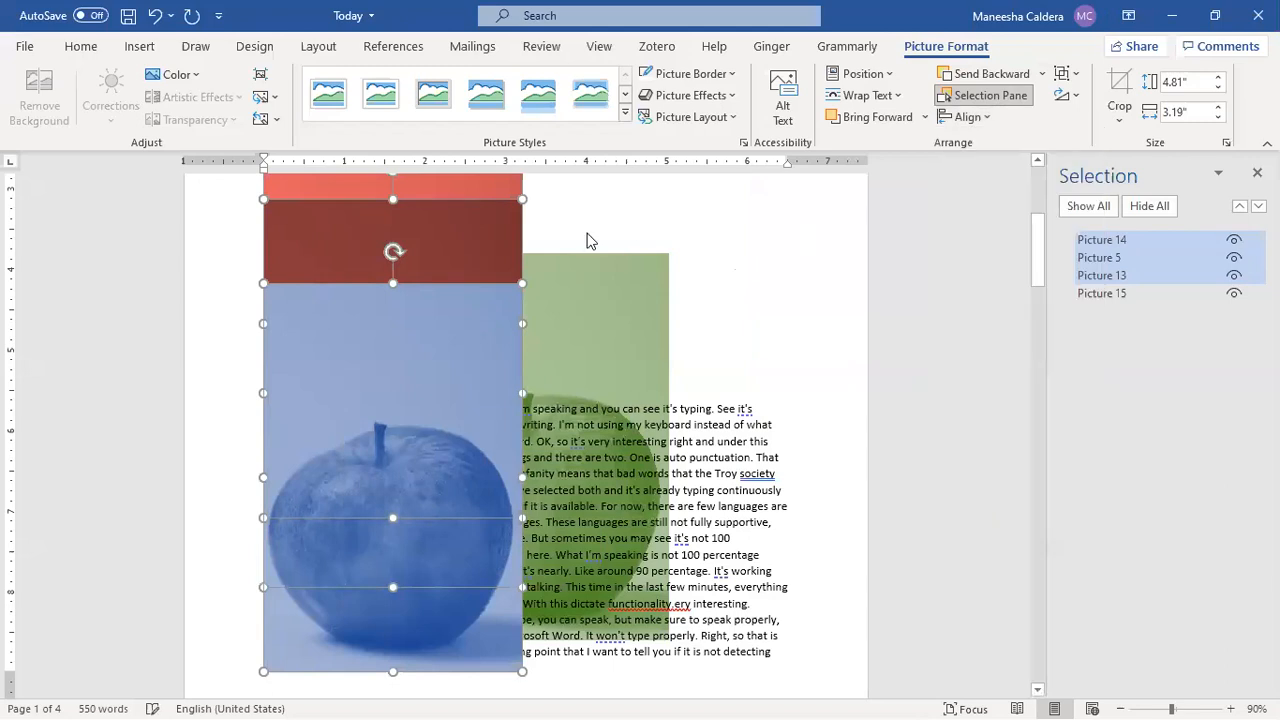
Move the dark red picture to the right of the blue one and shift the light red picture partway right.
{"action": "left_click", "coordinate": [479, 237]}
{"action": "left_click_drag", "start_coordinate": [524, 247], "coordinate": [715, 279]}
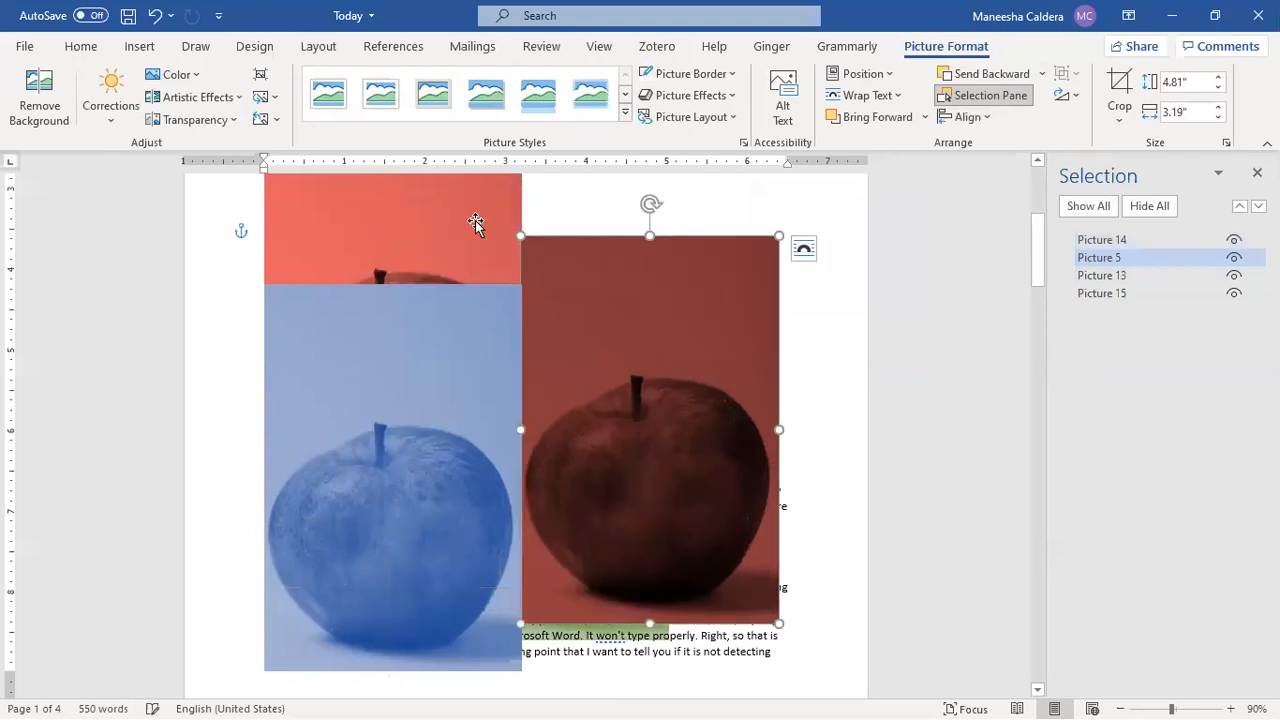
{"action": "left_click_drag", "start_coordinate": [517, 217], "coordinate": [622, 220]}
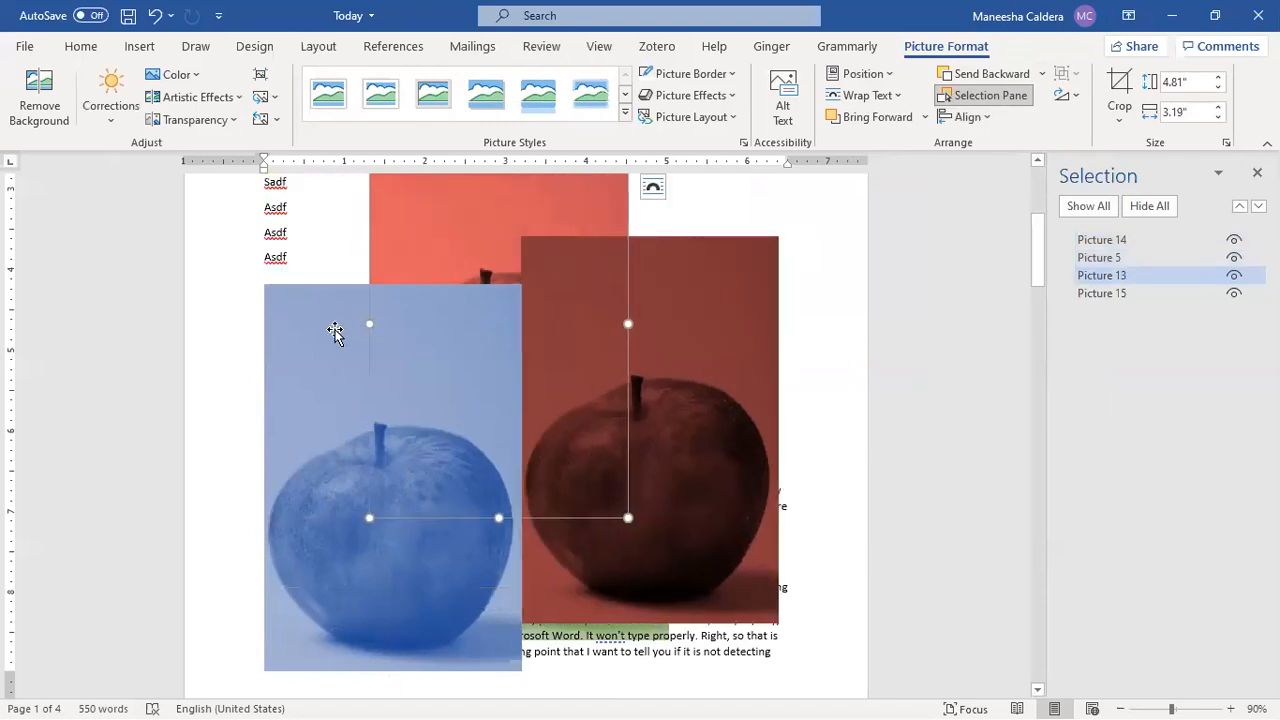
Select the blue, dark red and light red pictures together and line up their upper edges with Align Top.
{"action": "left_click", "coordinate": [337, 334], "text": "ctrl"}
{"action": "left_click", "coordinate": [699, 265], "text": "ctrl"}
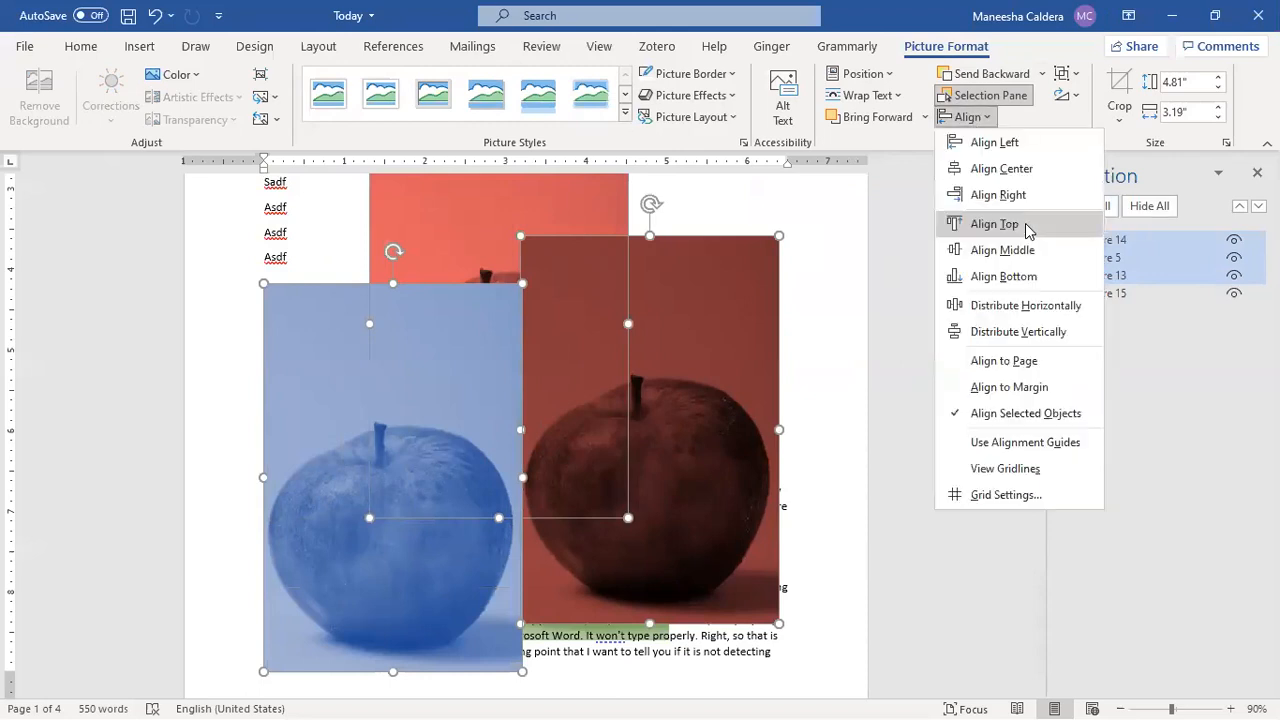
{"action": "left_click", "coordinate": [1025, 223]}
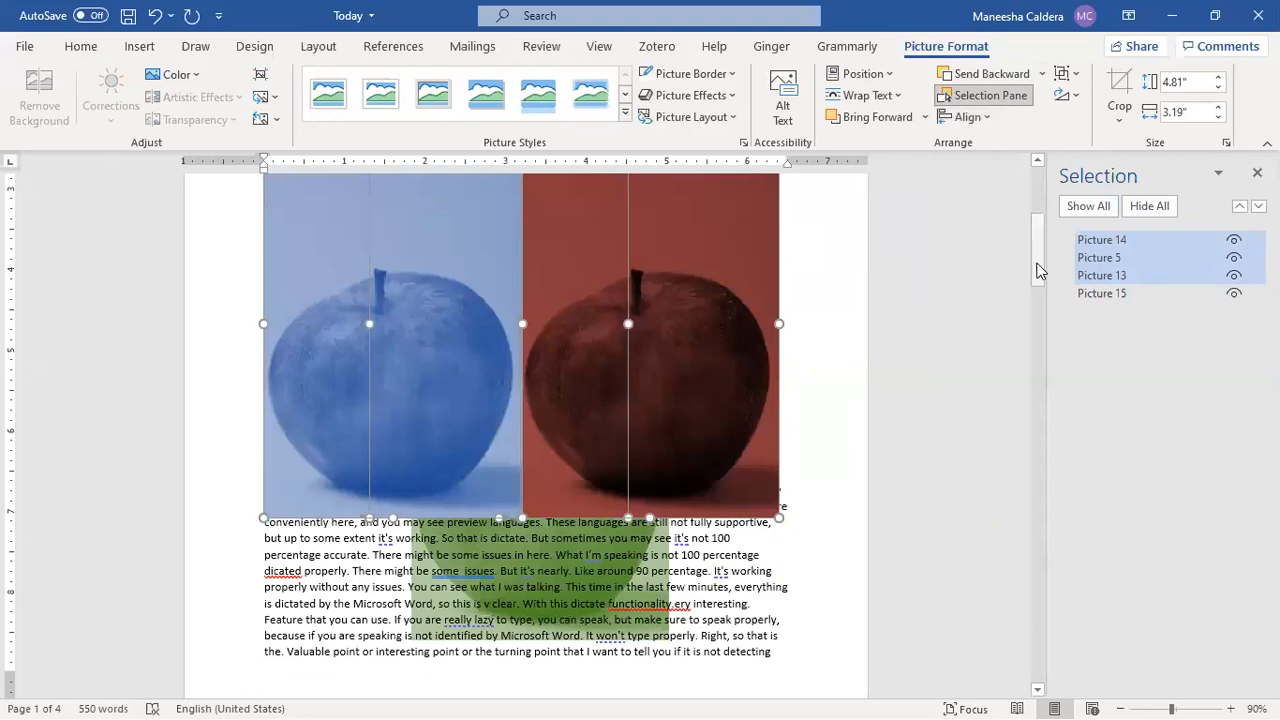
{"action": "left_click_drag", "start_coordinate": [1037, 270], "coordinate": [1037, 263]}
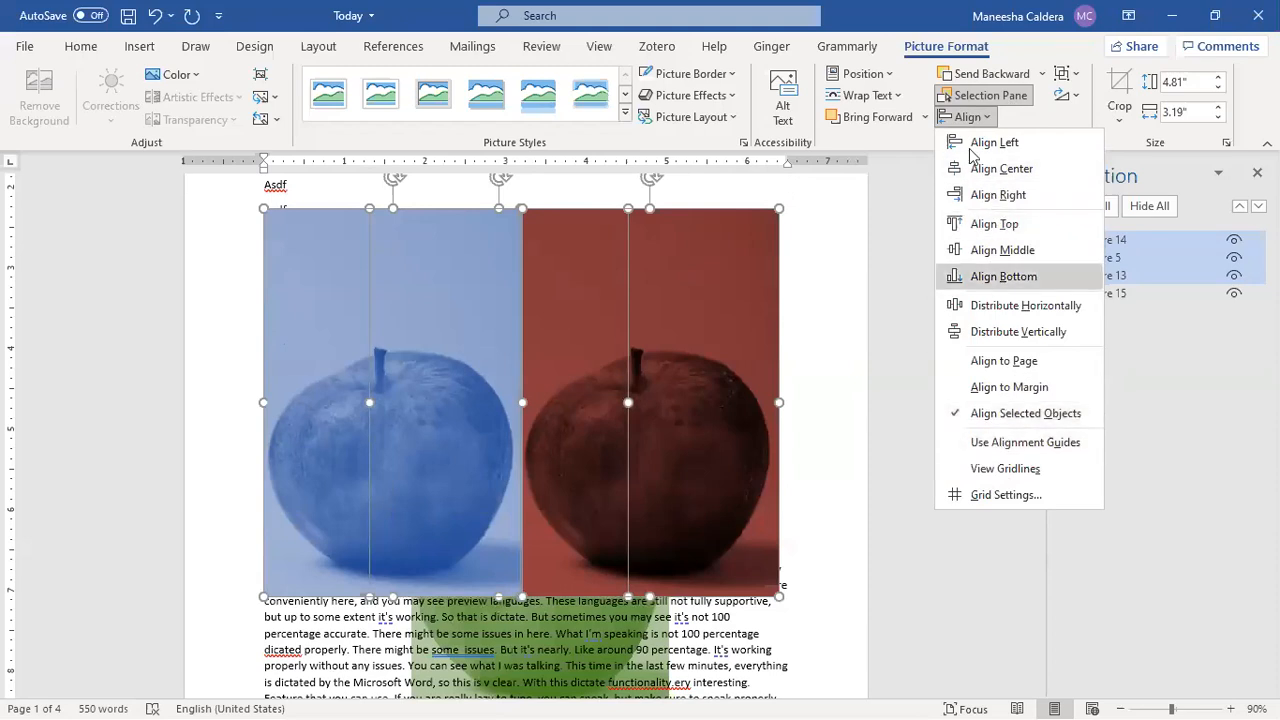
{"action": "left_click", "coordinate": [920, 272]}
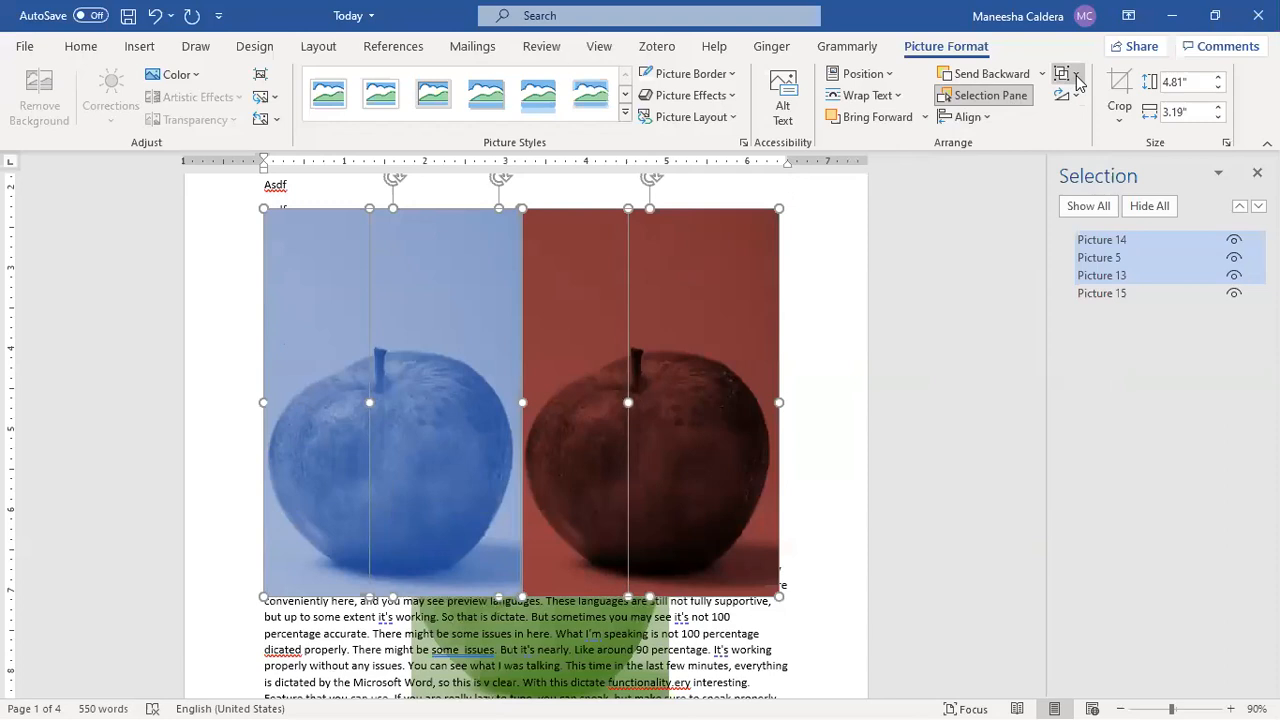
Rotate the three selected apple pictures right by 90°.
{"action": "left_click", "coordinate": [1077, 78]}
{"action": "left_click", "coordinate": [1029, 133]}
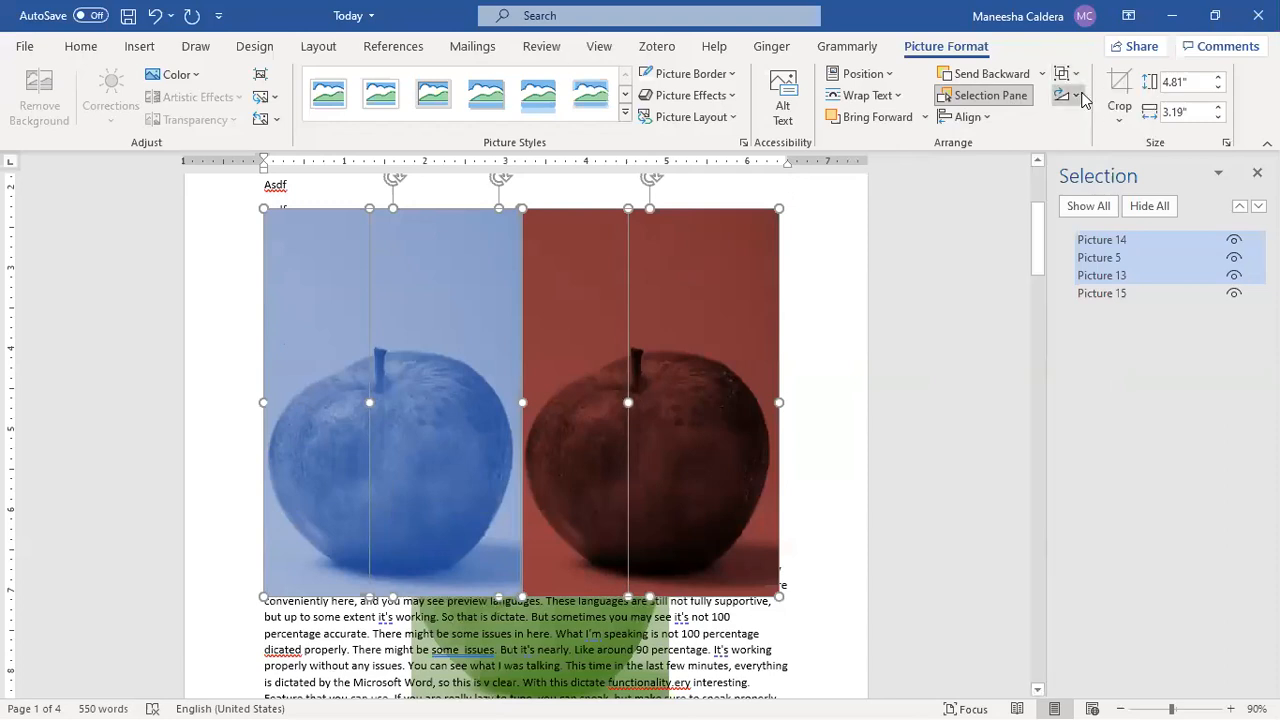
{"action": "left_click", "coordinate": [1077, 96]}
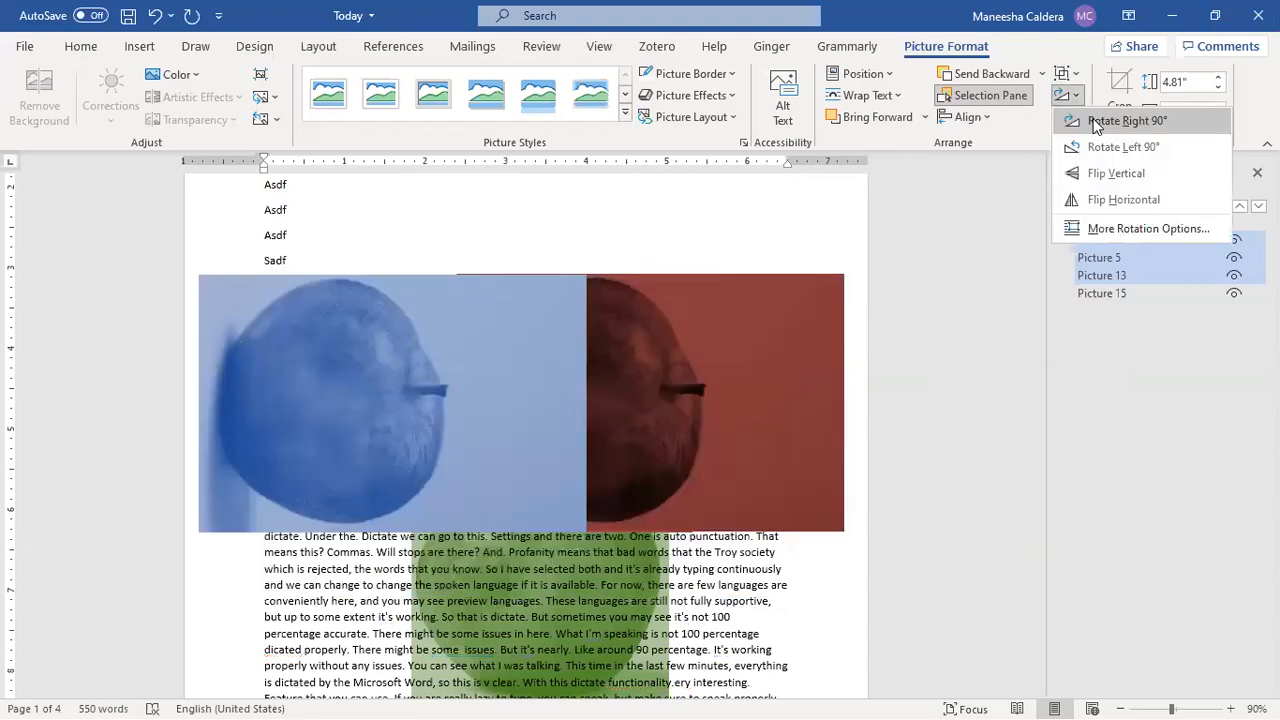
{"action": "left_click", "coordinate": [1097, 121]}
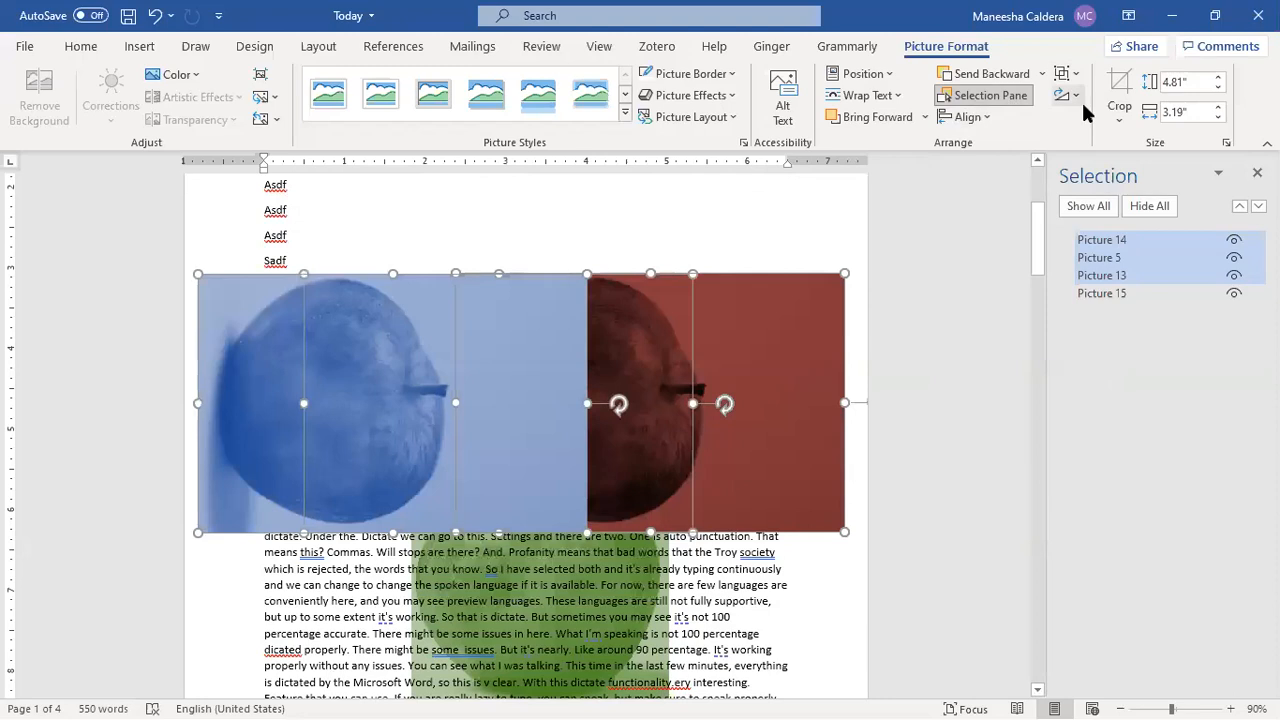
{"action": "left_click", "coordinate": [1077, 95]}
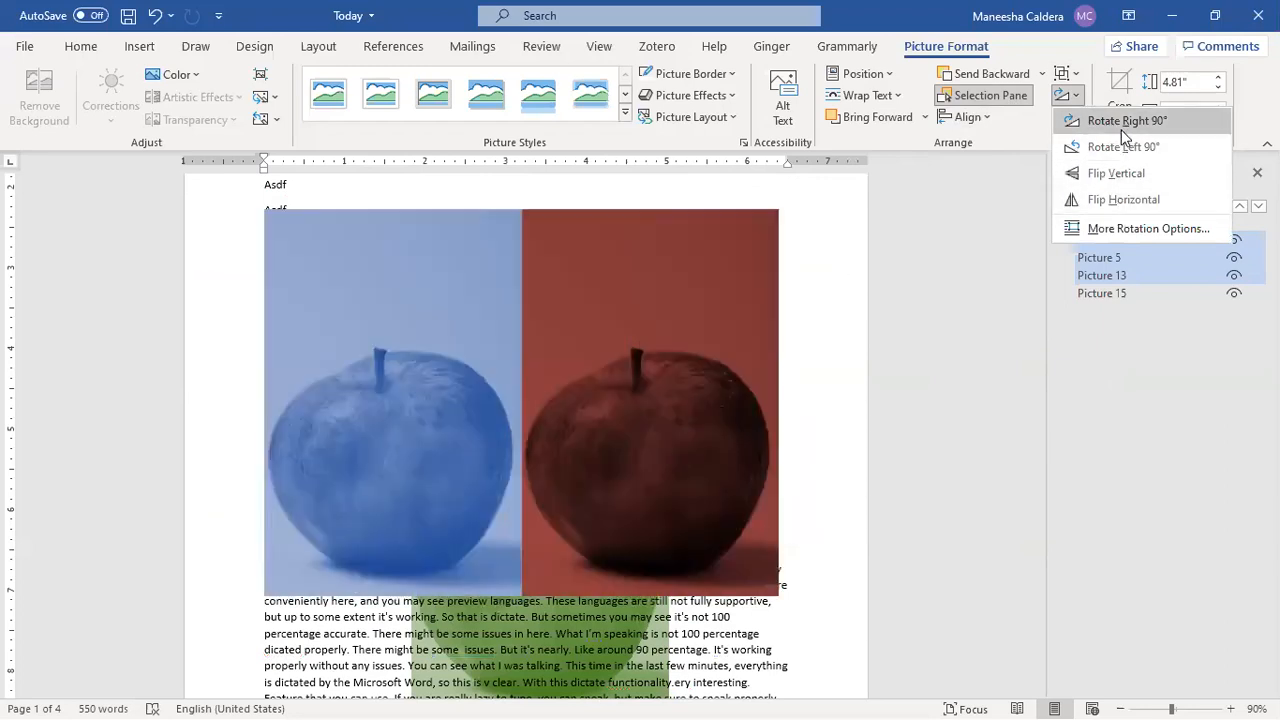
{"action": "left_click", "coordinate": [1015, 157]}
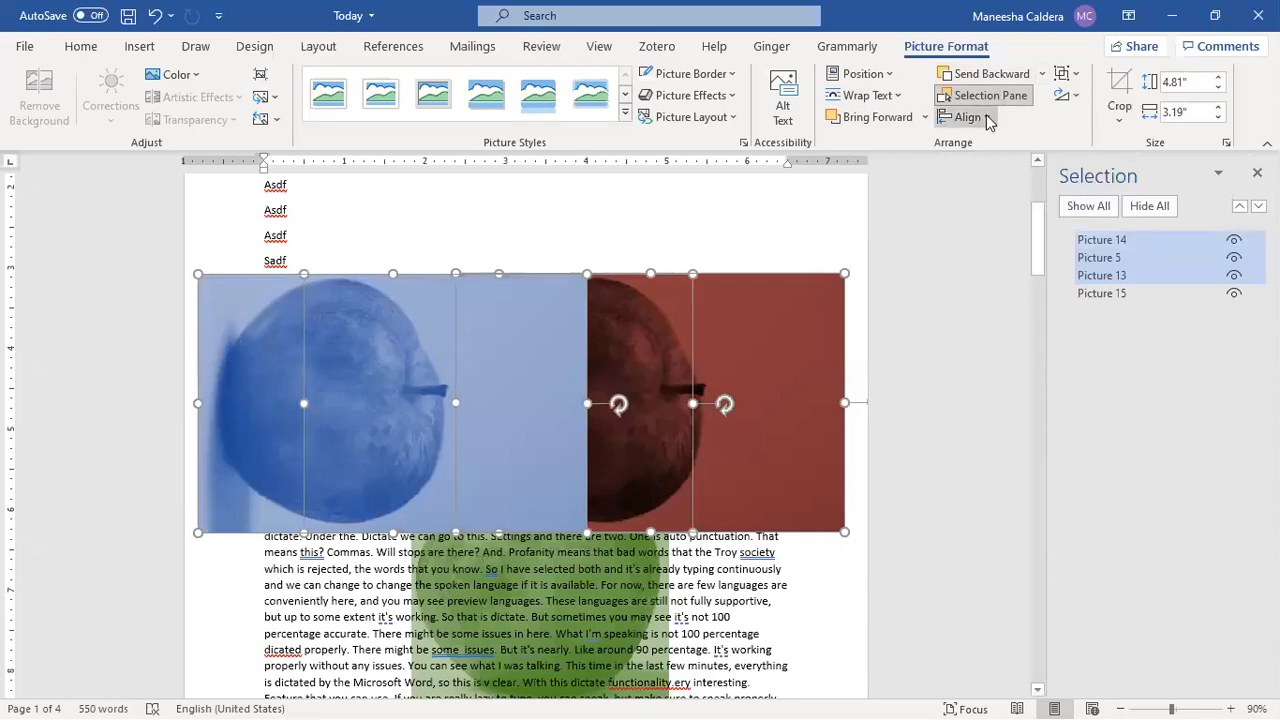
Group the three rotated apple pictures into a single object.
{"action": "left_click", "coordinate": [1075, 80]}
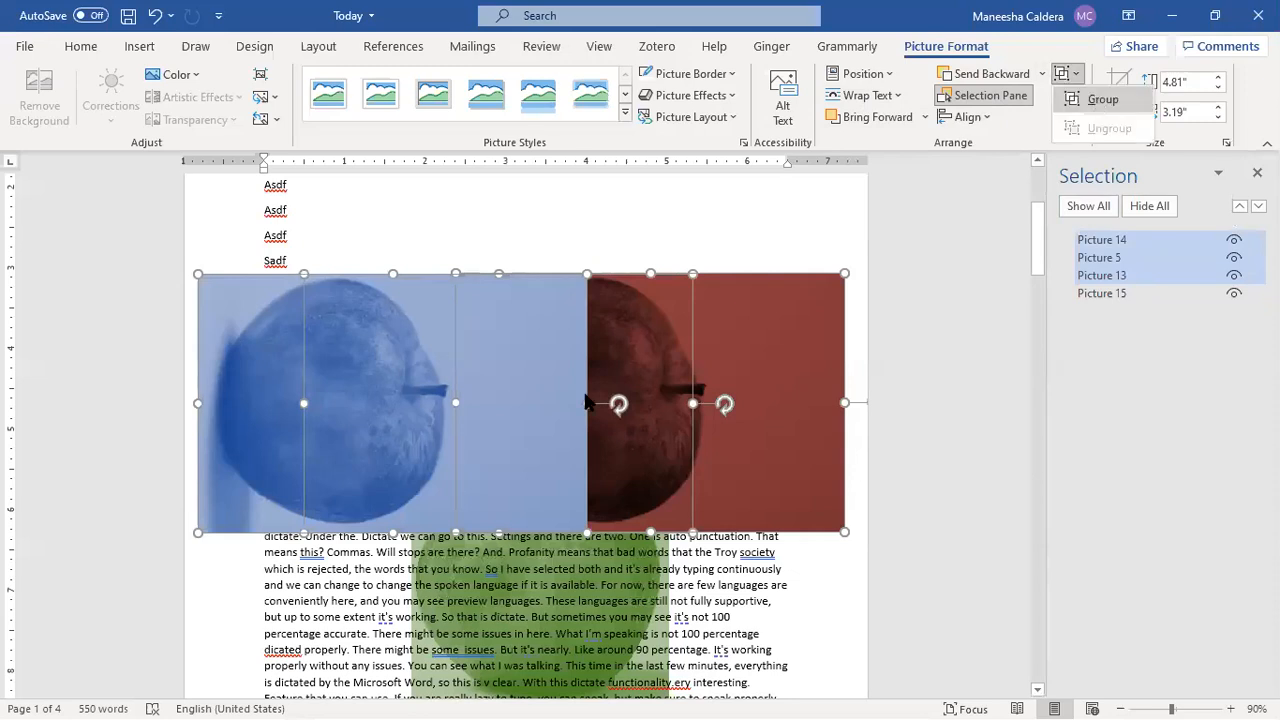
{"action": "left_click", "coordinate": [1098, 104]}
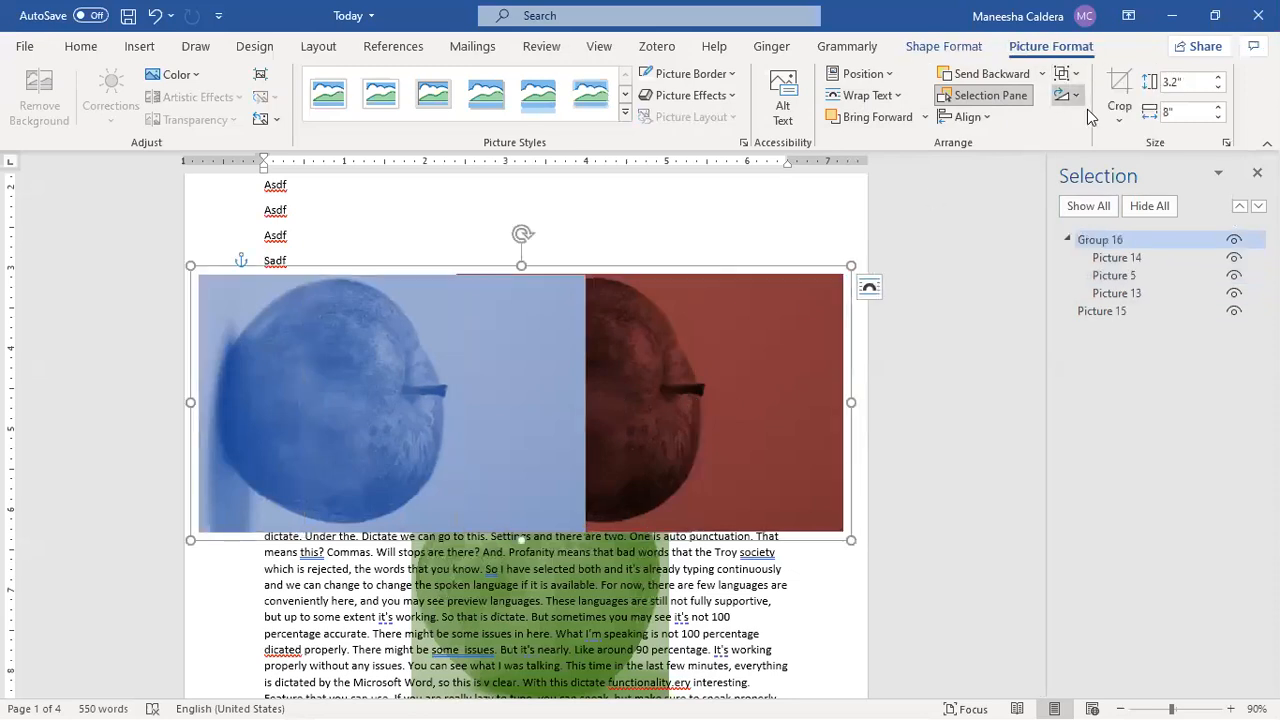
{"action": "left_click", "coordinate": [1065, 95]}
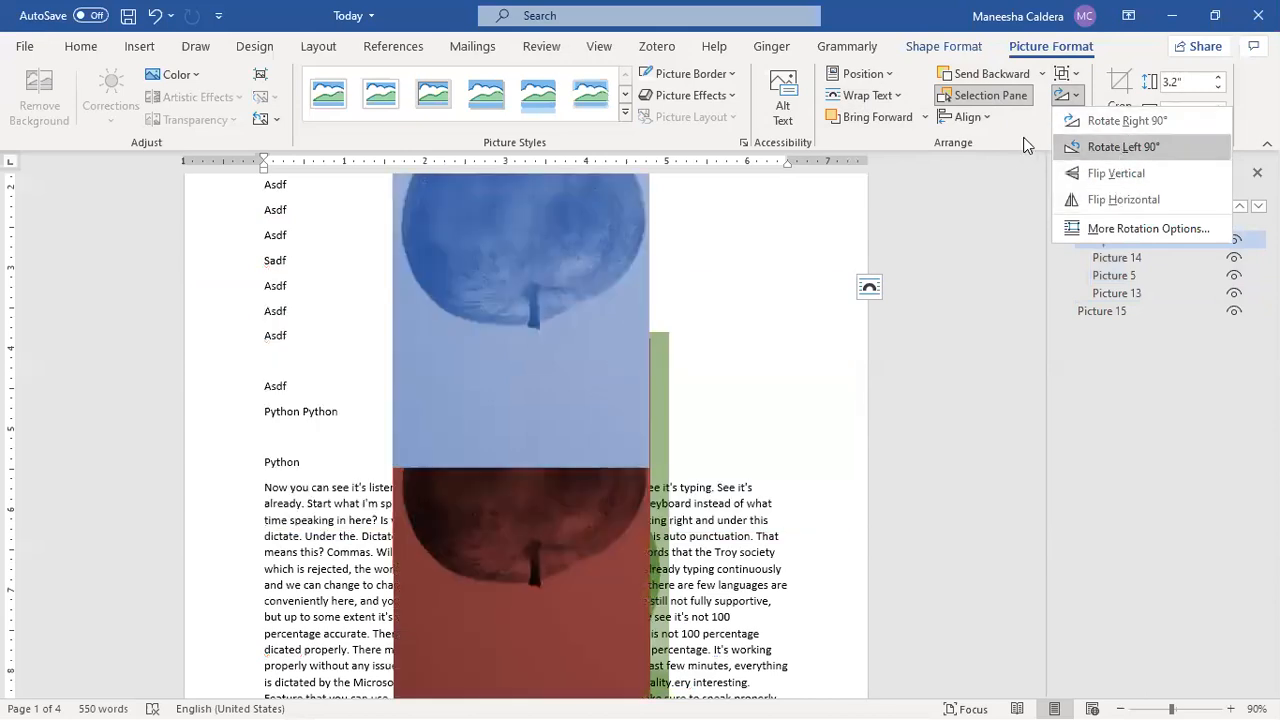
{"action": "left_click", "coordinate": [1017, 127]}
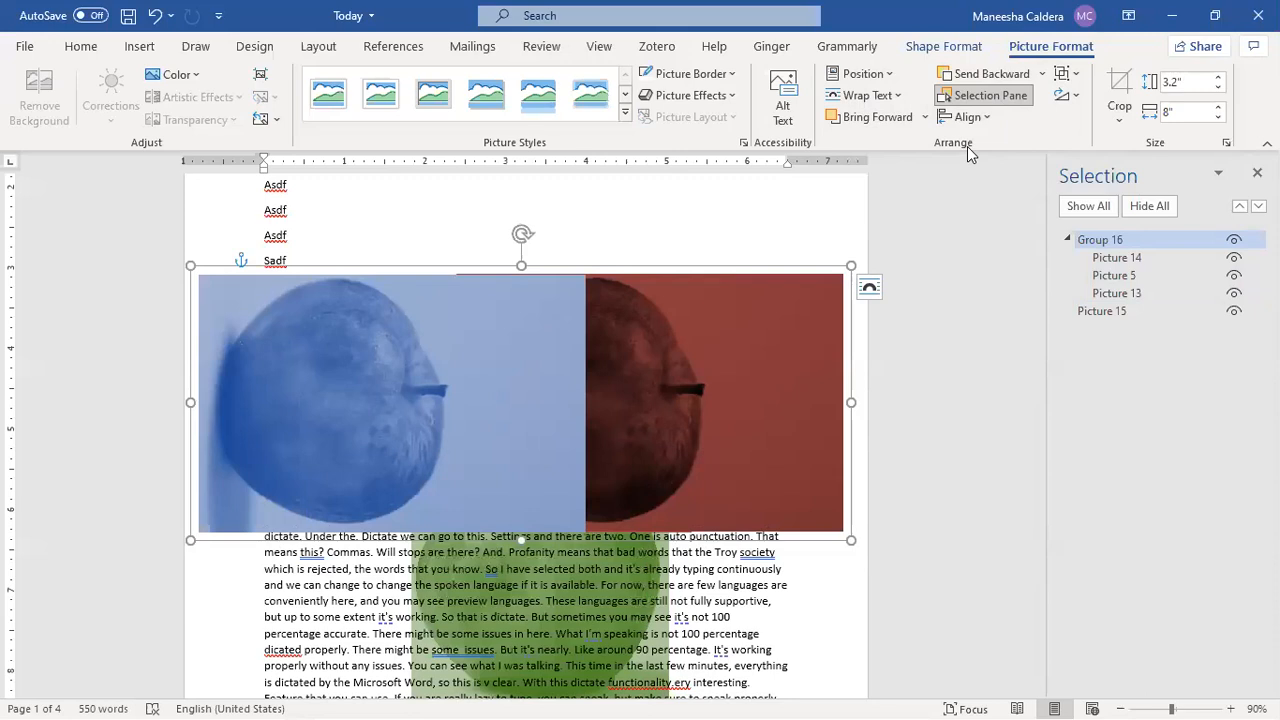
Close the Selection pane and deselect the grouped apple pictures.
{"action": "left_click", "coordinate": [1257, 173]}
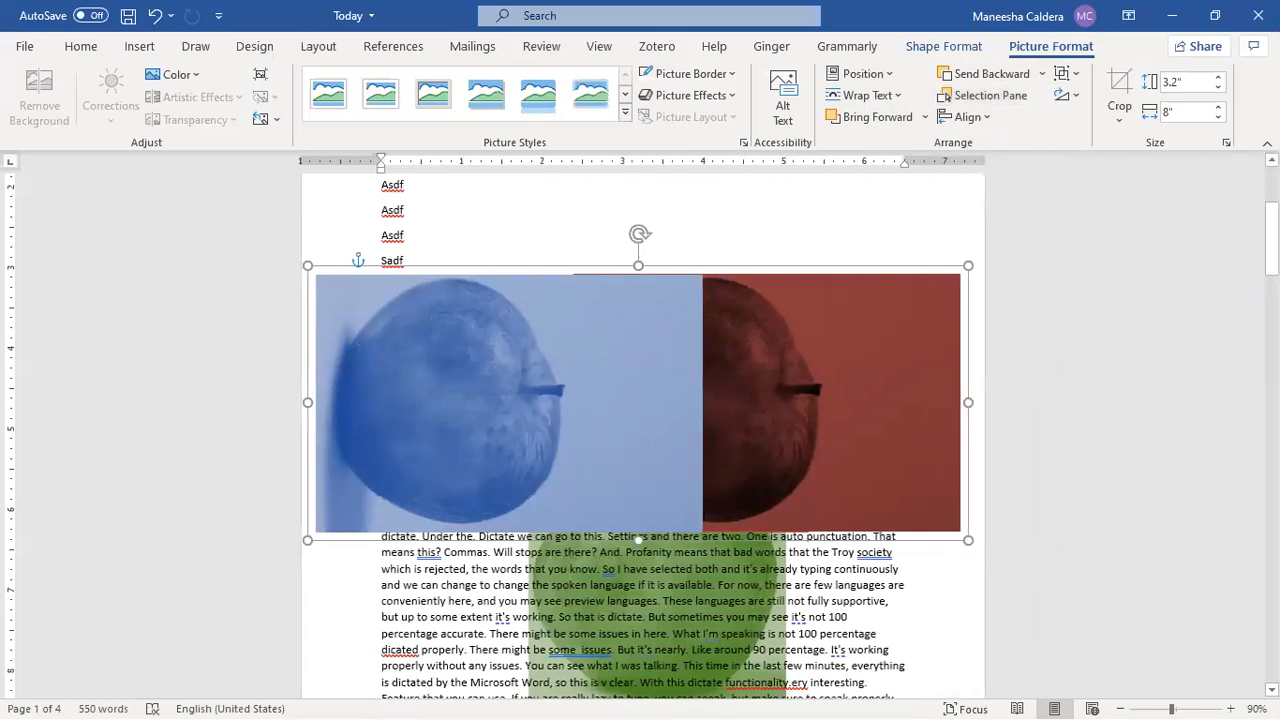
{"action": "left_click", "coordinate": [873, 234]}
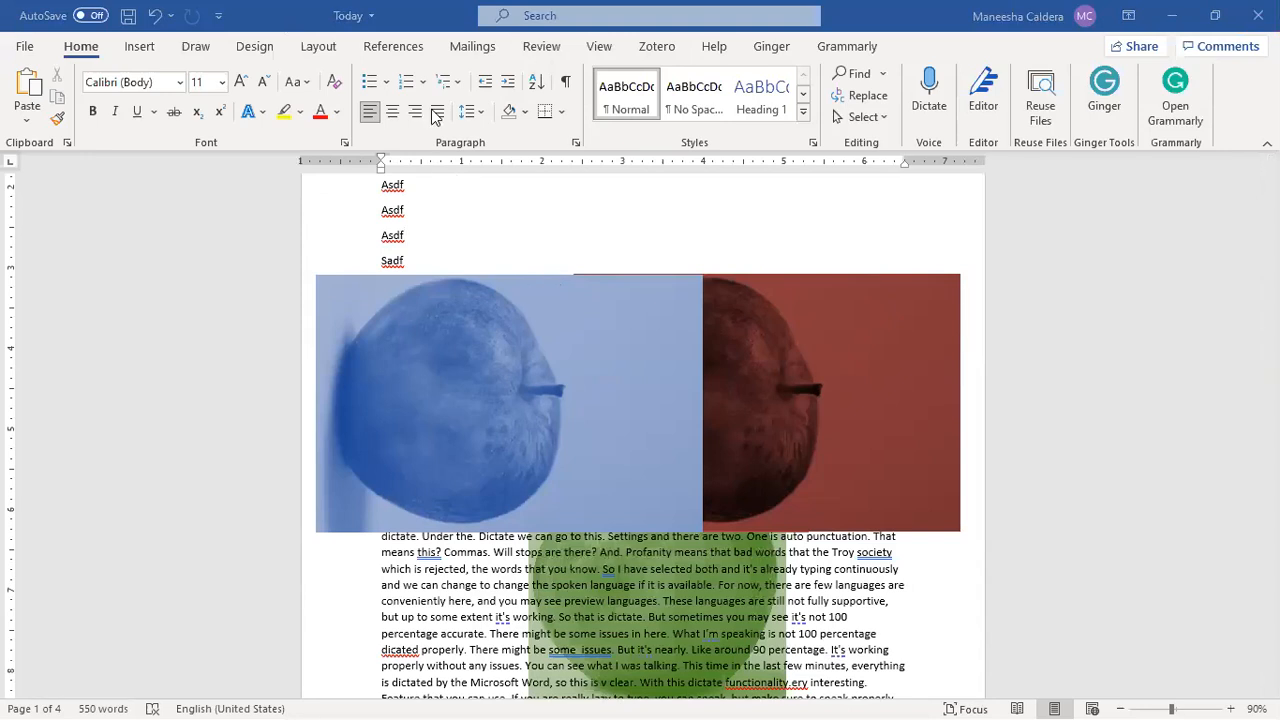
{"action": "left_click", "coordinate": [386, 289]}
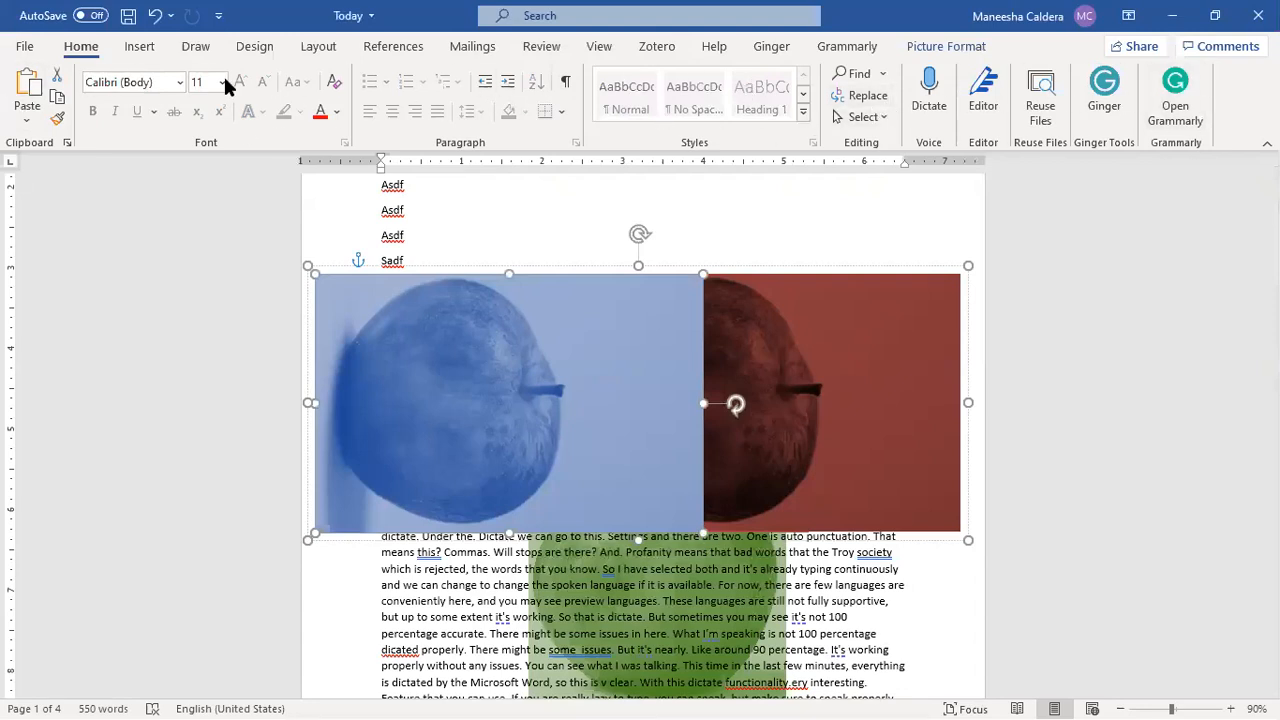
{"action": "left_click", "coordinate": [141, 48]}
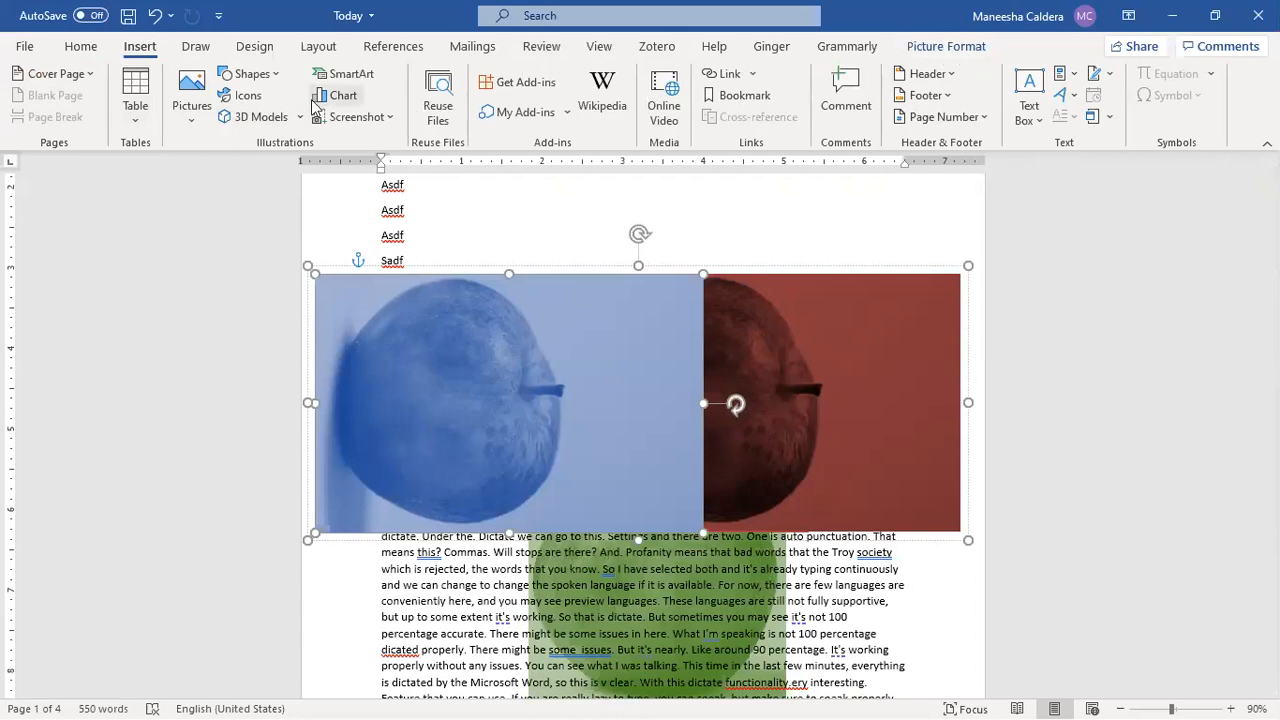
{"action": "left_click", "coordinate": [955, 48]}
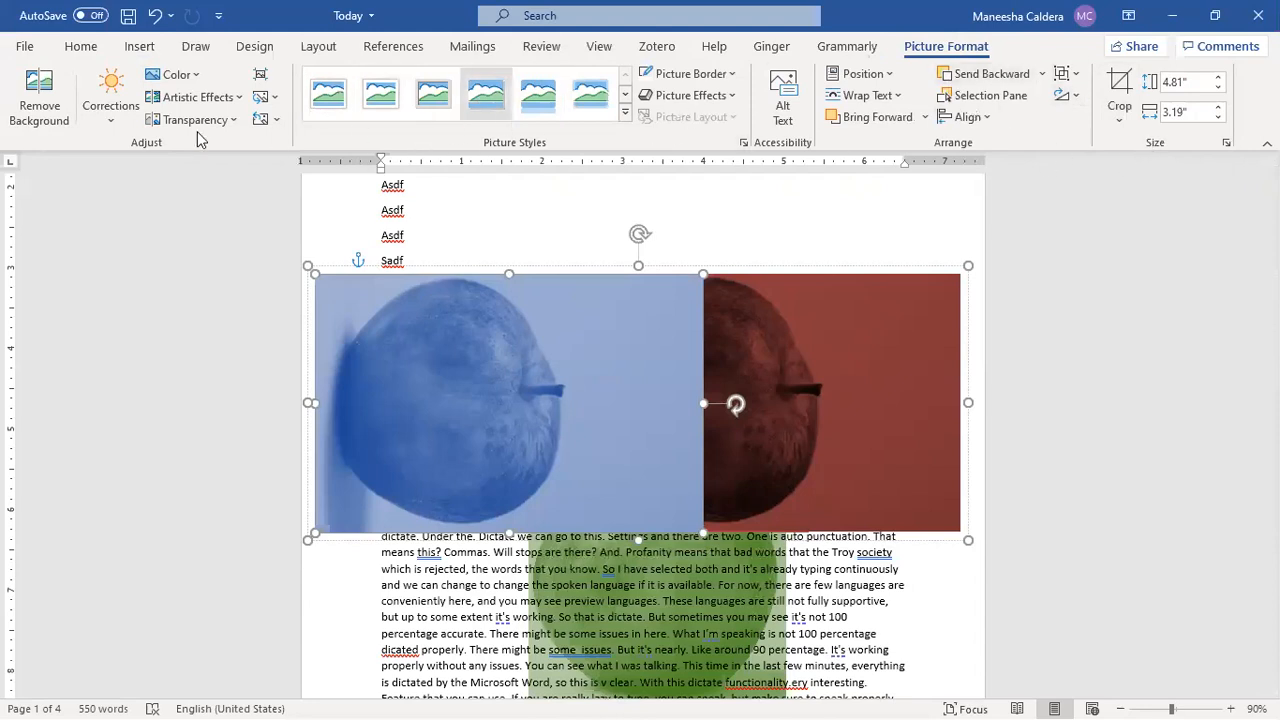
{"action": "left_click", "coordinate": [141, 47]}
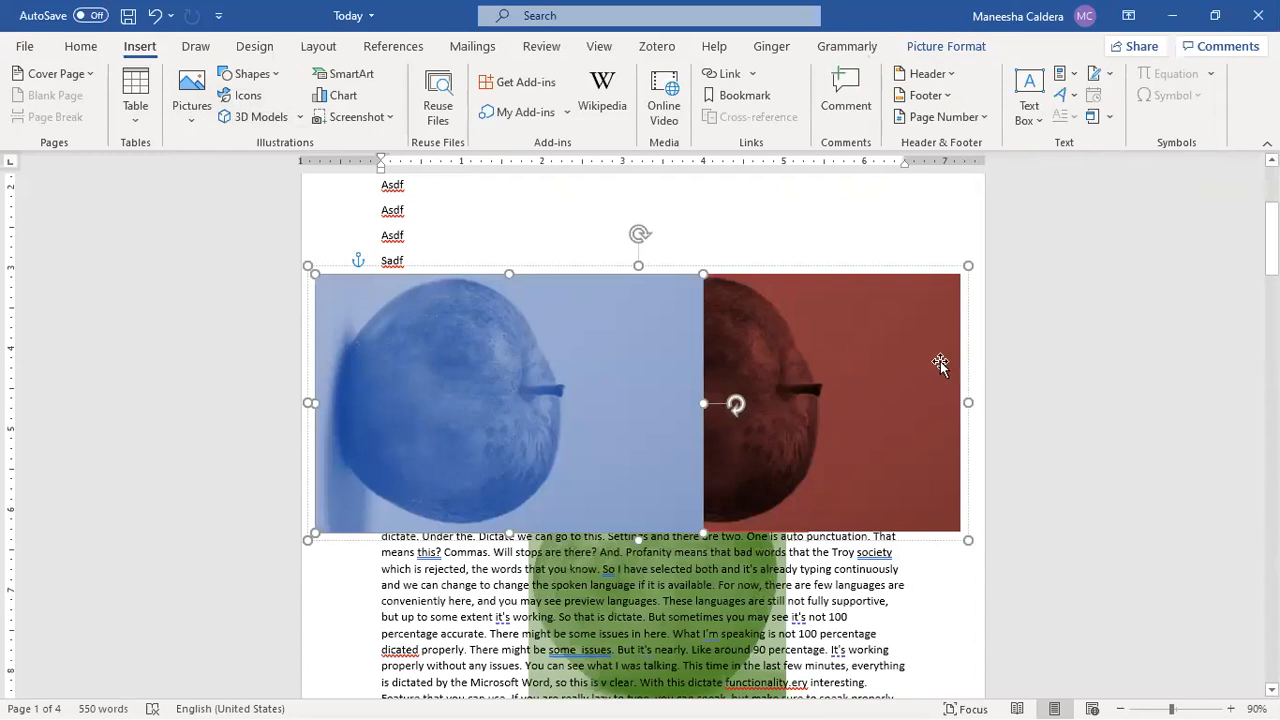
Add blank paragraphs after the last "Python" line at the end of the document until a new empty page starts.
{"action": "left_click_drag", "start_coordinate": [1271, 241], "coordinate": [1243, 674]}
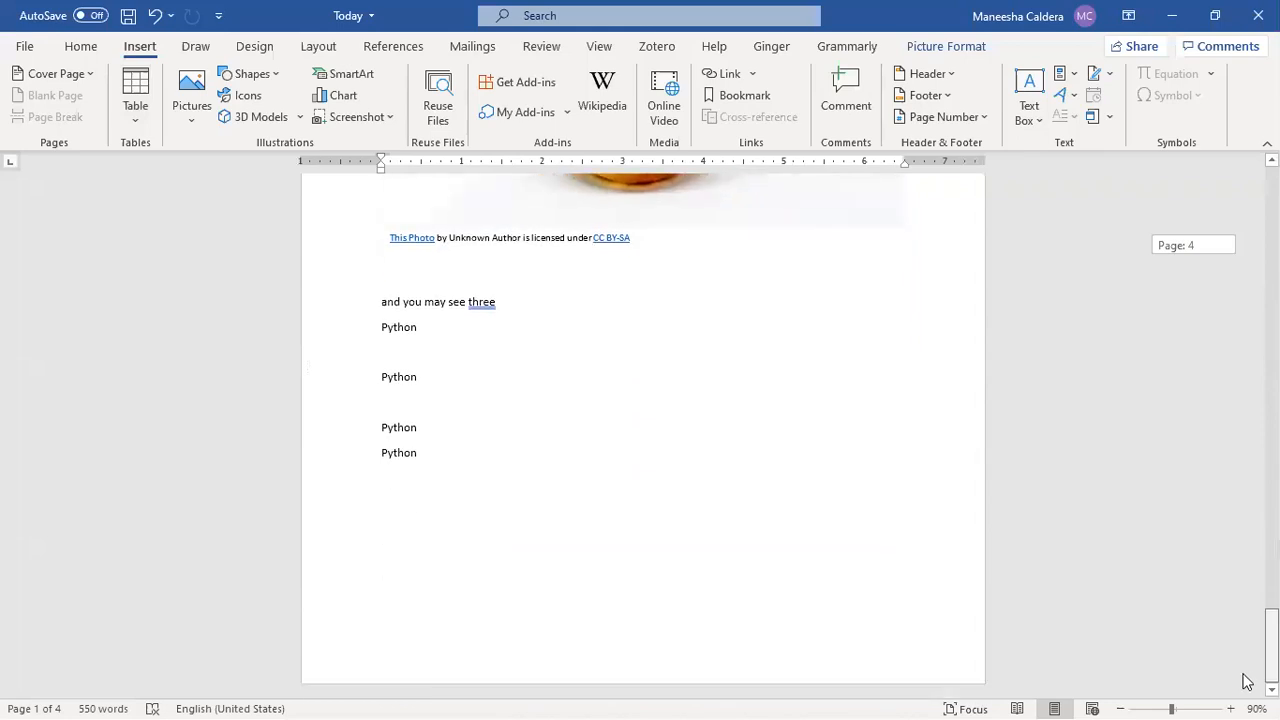
{"action": "left_click", "coordinate": [436, 474]}
{"action": "key", "text": "Return"}
{"action": "key", "text": "Return"}
{"action": "key", "text": "Return"}
{"action": "key", "text": "Return"}
{"action": "key", "text": "Return"}
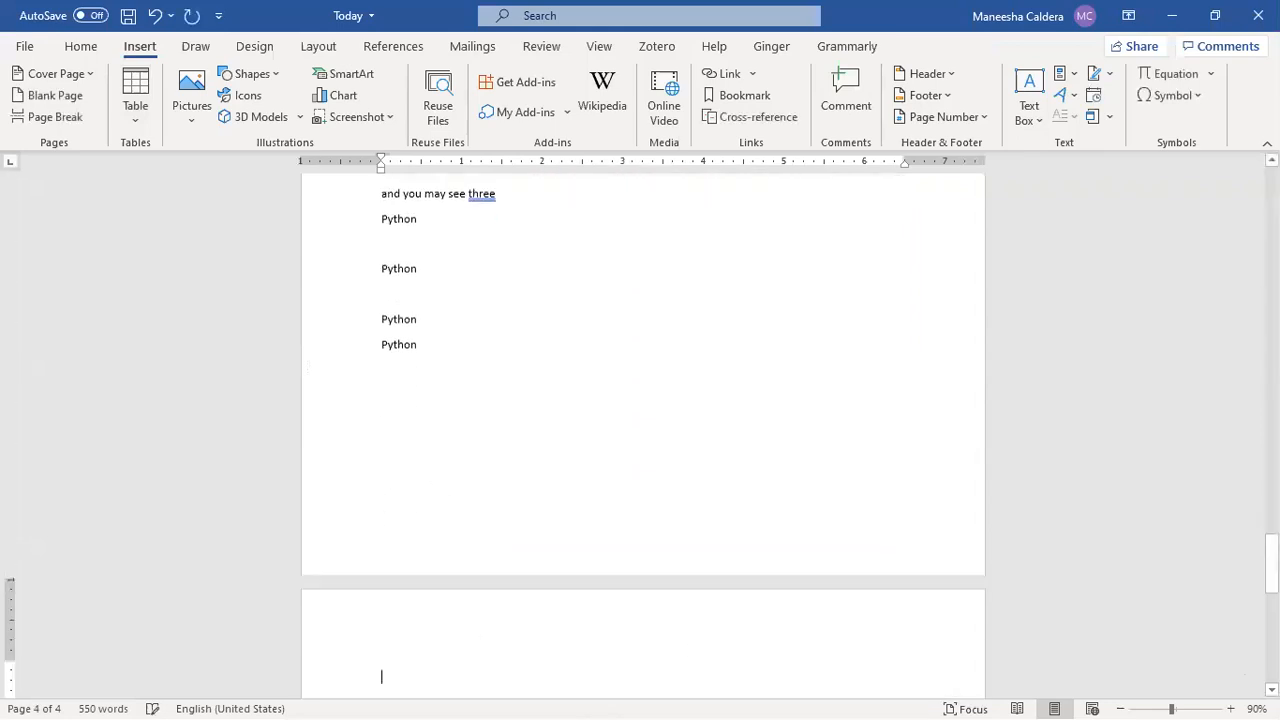
{"action": "key", "text": "Return"}
{"action": "key", "text": "Return"}
{"action": "key", "text": "Return"}
{"action": "key", "text": "Return"}
{"action": "key", "text": "Return"}
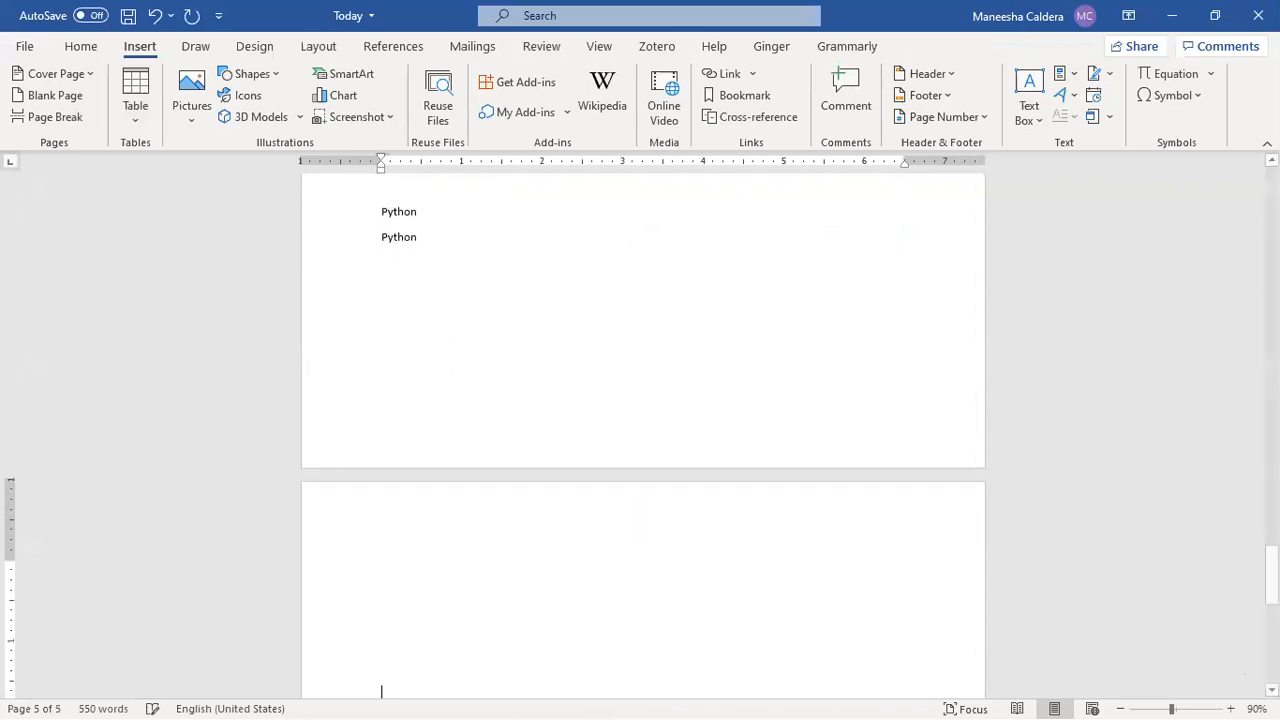
{"action": "key", "text": "Return"}
{"action": "key", "text": "Return"}
{"action": "key", "text": "Return"}
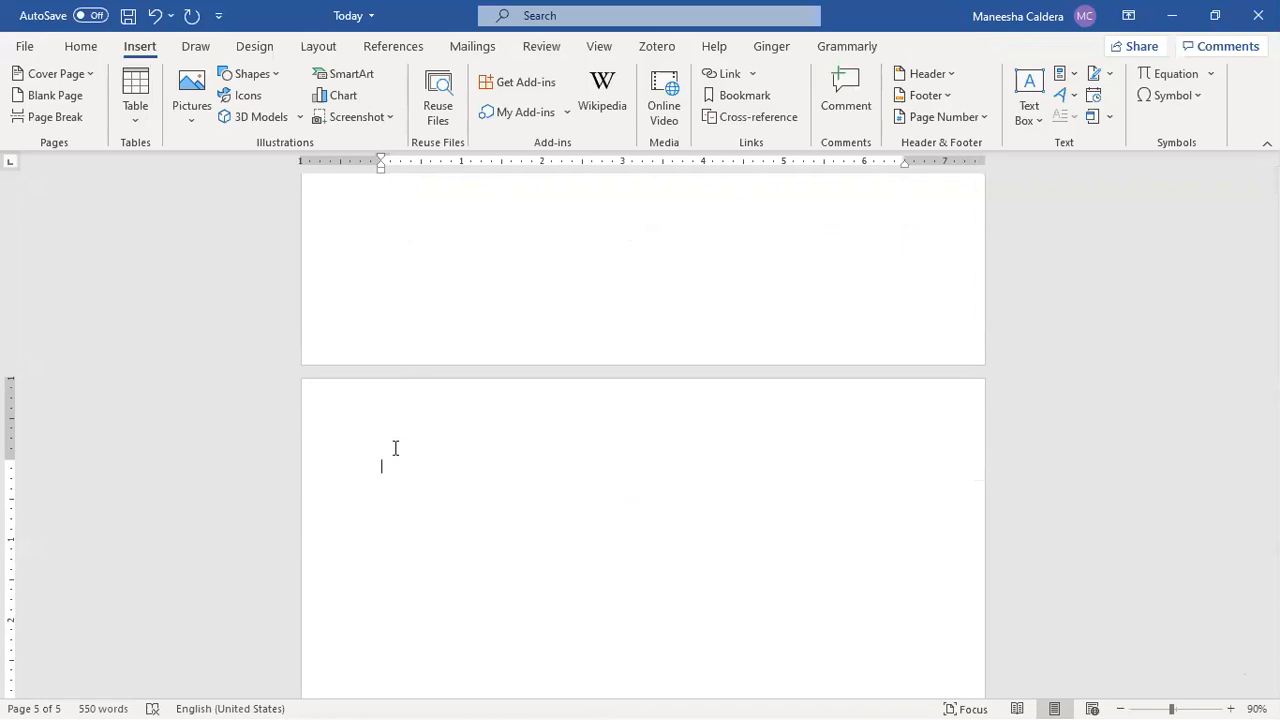
Draw a rectangle about 2.55" wide and 1.8" high near the upper left of the new page.
{"action": "left_click", "coordinate": [252, 74]}
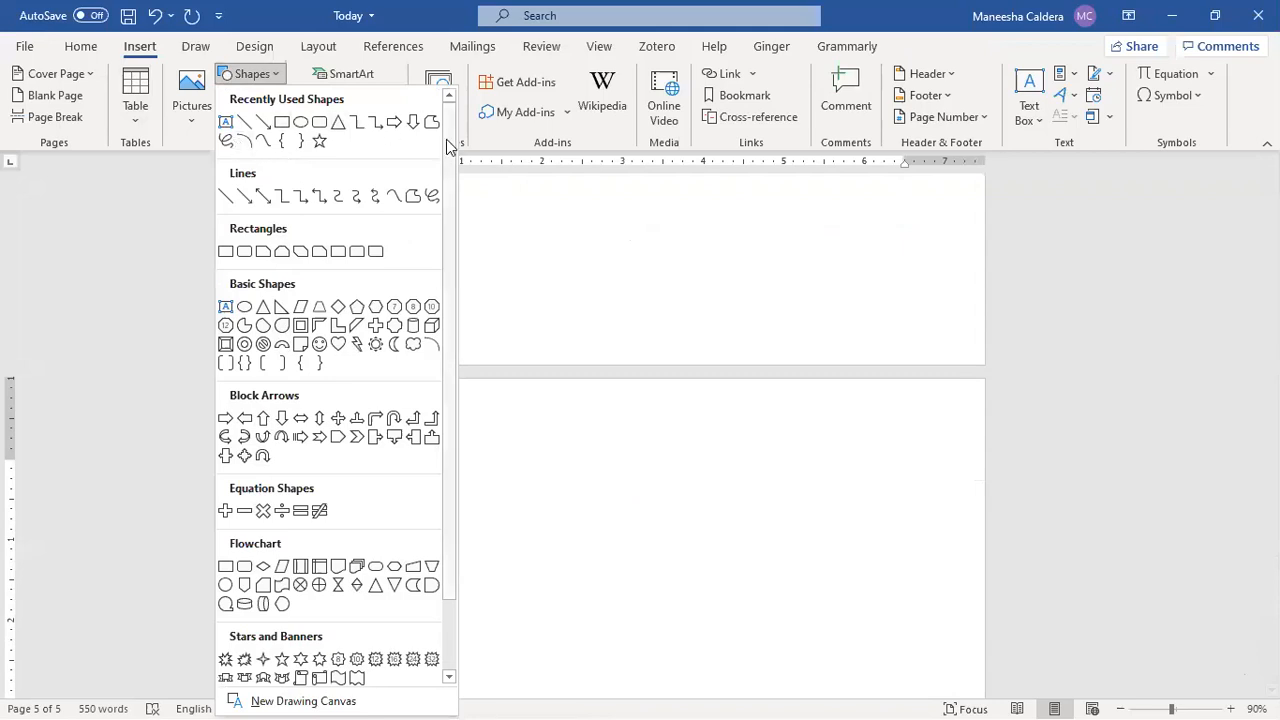
{"action": "left_click_drag", "start_coordinate": [449, 143], "coordinate": [454, 334]}
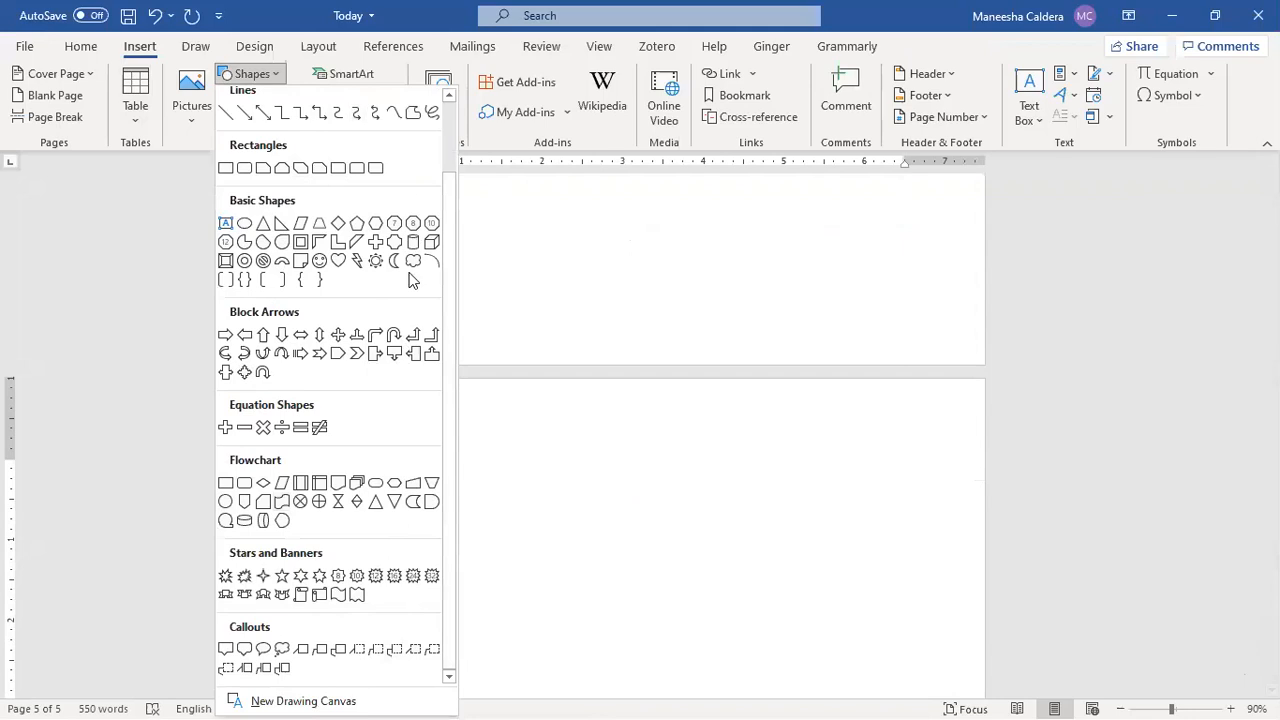
{"action": "scroll", "coordinate": [449, 300], "scroll_direction": "up", "scroll_amount": 2}
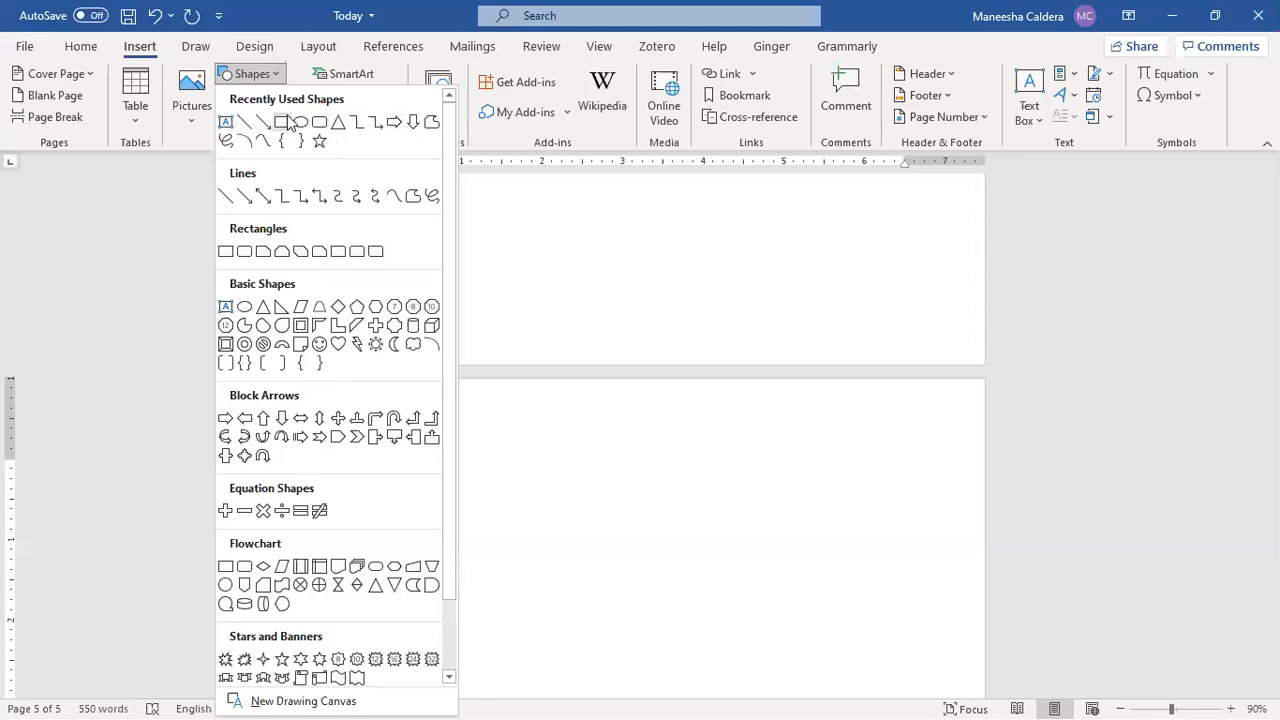
{"action": "left_click", "coordinate": [279, 124]}
{"action": "left_click_drag", "start_coordinate": [374, 470], "coordinate": [580, 615]}
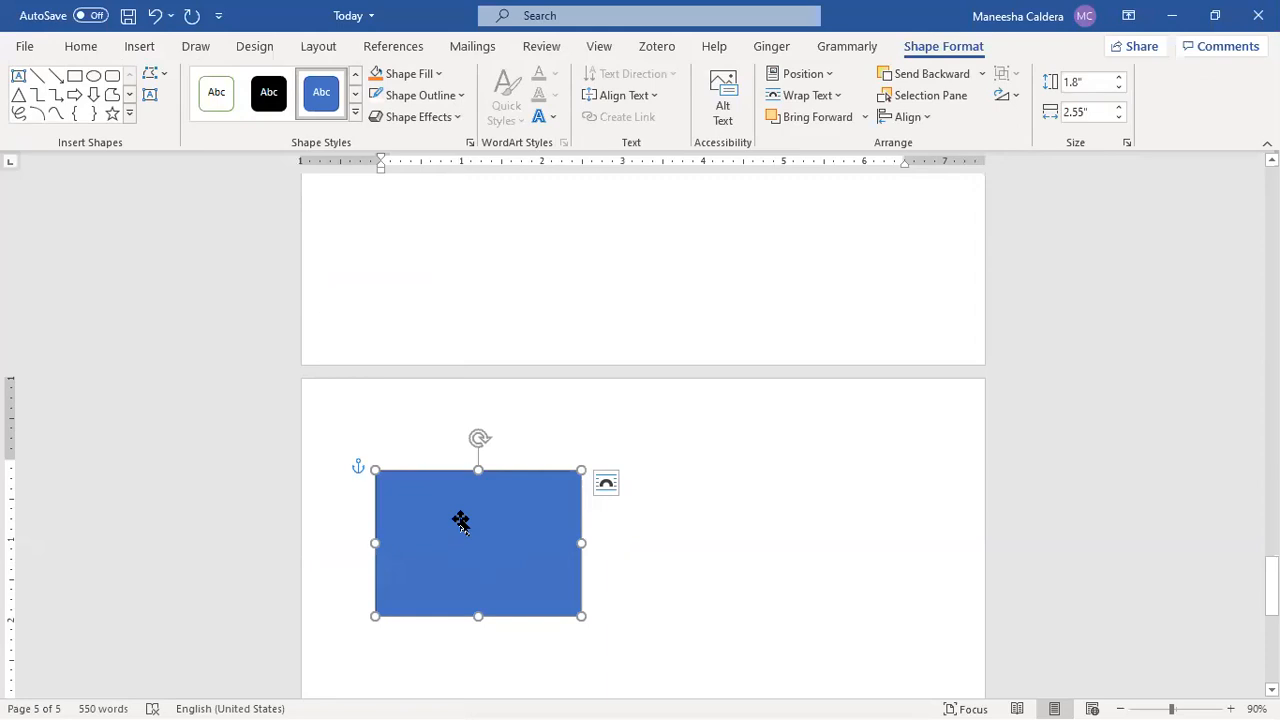
Draw a rounded rectangle about 2.74" wide and 2.05" high to the right of the rectangle.
{"action": "left_click", "coordinate": [127, 115]}
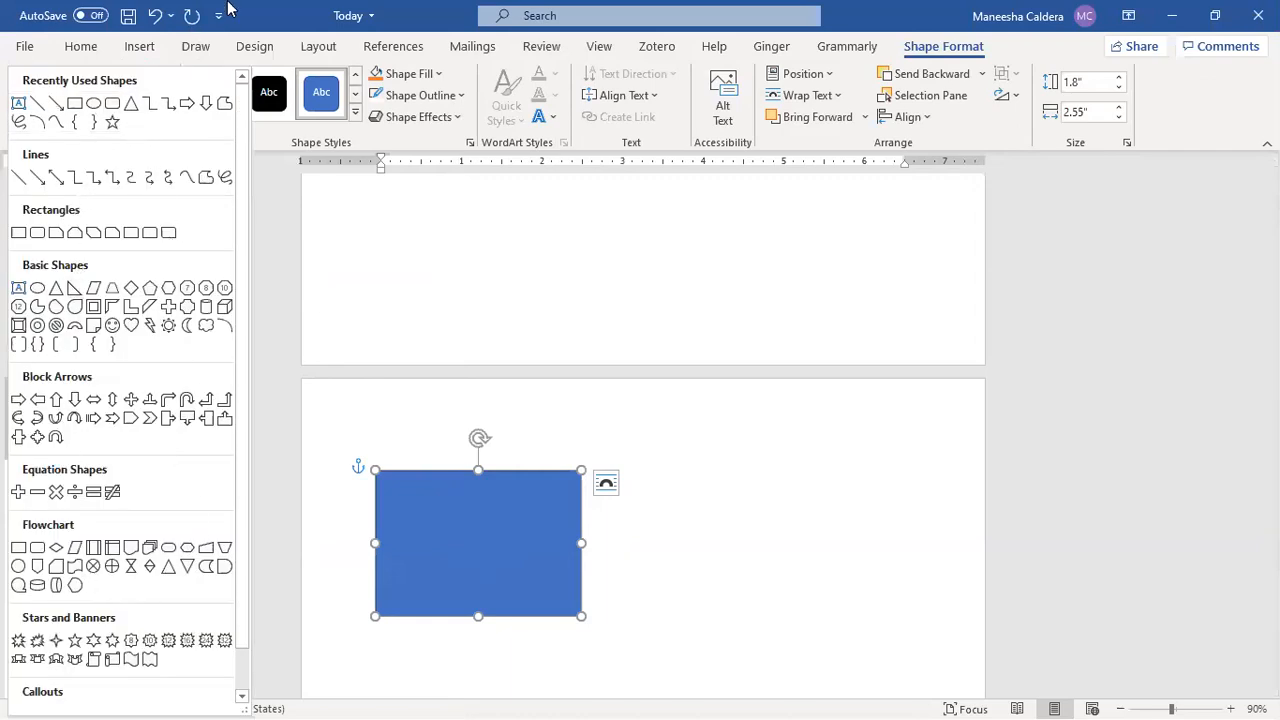
{"action": "left_click", "coordinate": [140, 47]}
{"action": "left_click", "coordinate": [140, 47]}
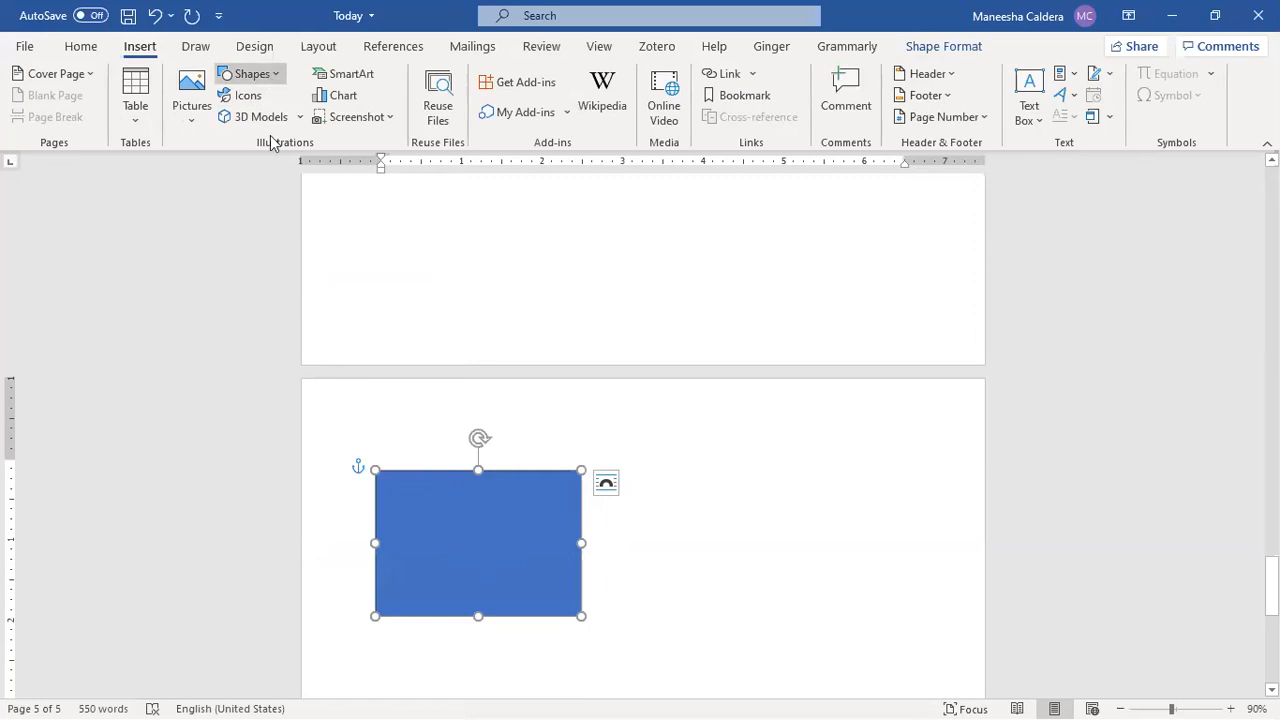
{"action": "left_click", "coordinate": [250, 73]}
{"action": "left_click", "coordinate": [317, 123]}
{"action": "left_click_drag", "start_coordinate": [633, 437], "coordinate": [854, 603]}
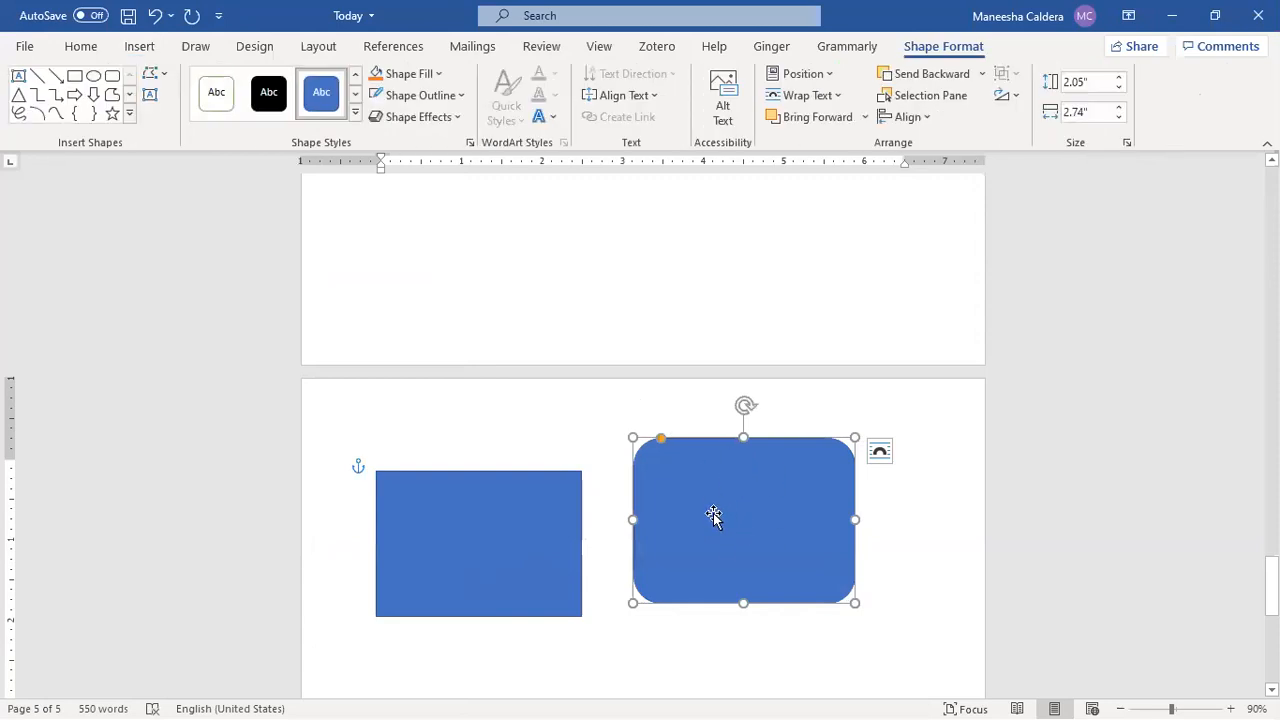
Draw an isosceles triangle about 3.24" high, widen it to about 3.64" and shift it left so it overlaps both rectangles.
{"action": "left_click", "coordinate": [129, 113]}
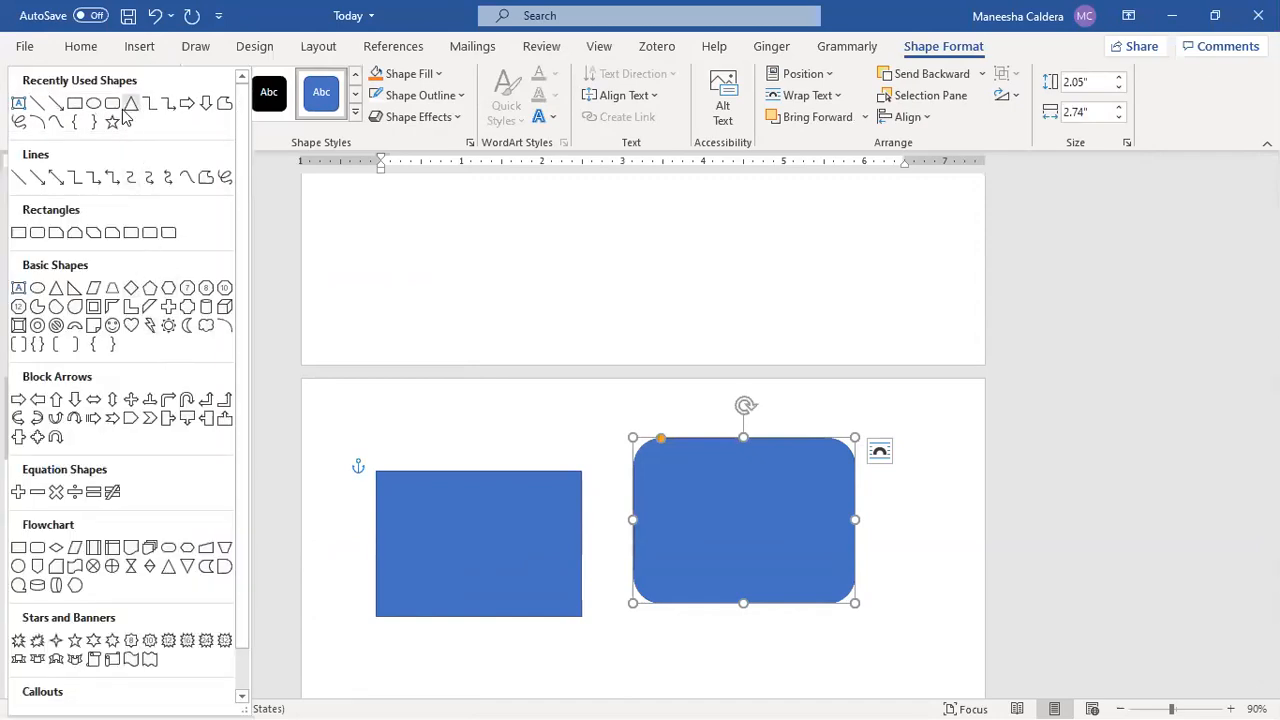
{"action": "left_click", "coordinate": [132, 108]}
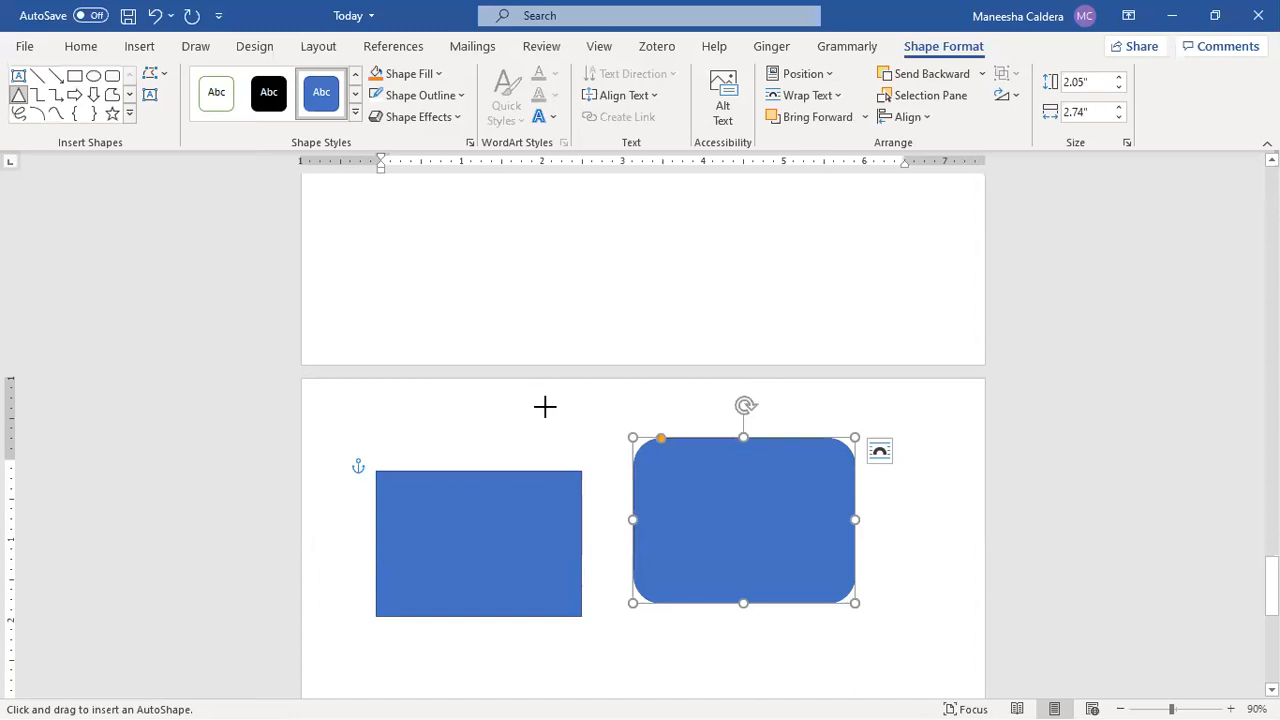
{"action": "left_click_drag", "start_coordinate": [545, 408], "coordinate": [734, 670]}
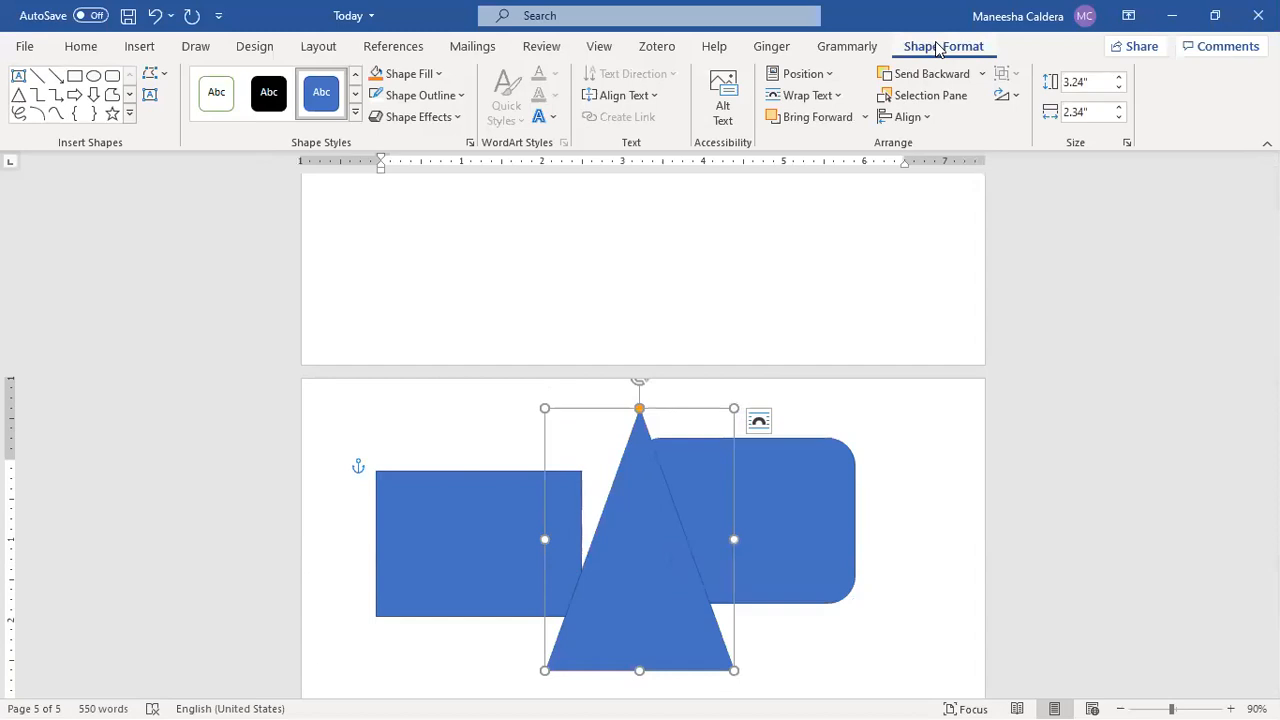
{"action": "left_click_drag", "start_coordinate": [734, 543], "coordinate": [838, 539]}
{"action": "left_click_drag", "start_coordinate": [681, 505], "coordinate": [590, 508]}
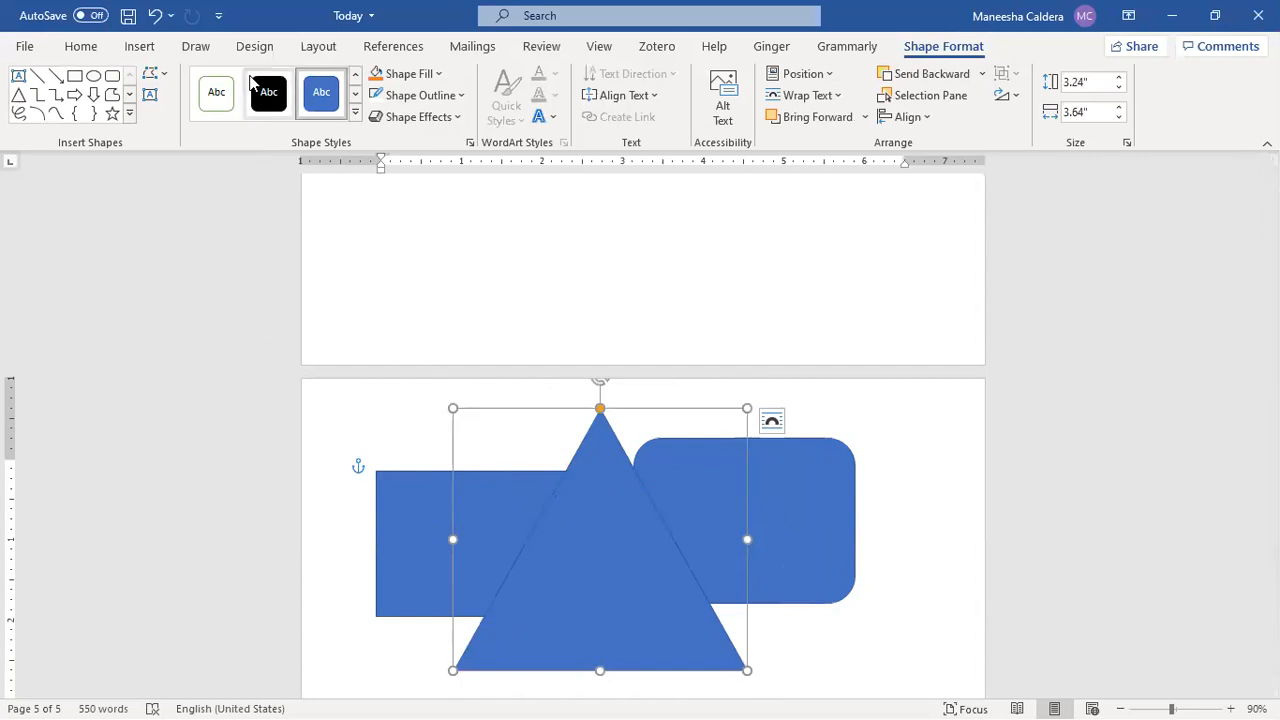
Preview the theme styles, presets and other theme fills for the rounded rectangle without applying any.
{"action": "left_click", "coordinate": [353, 117]}
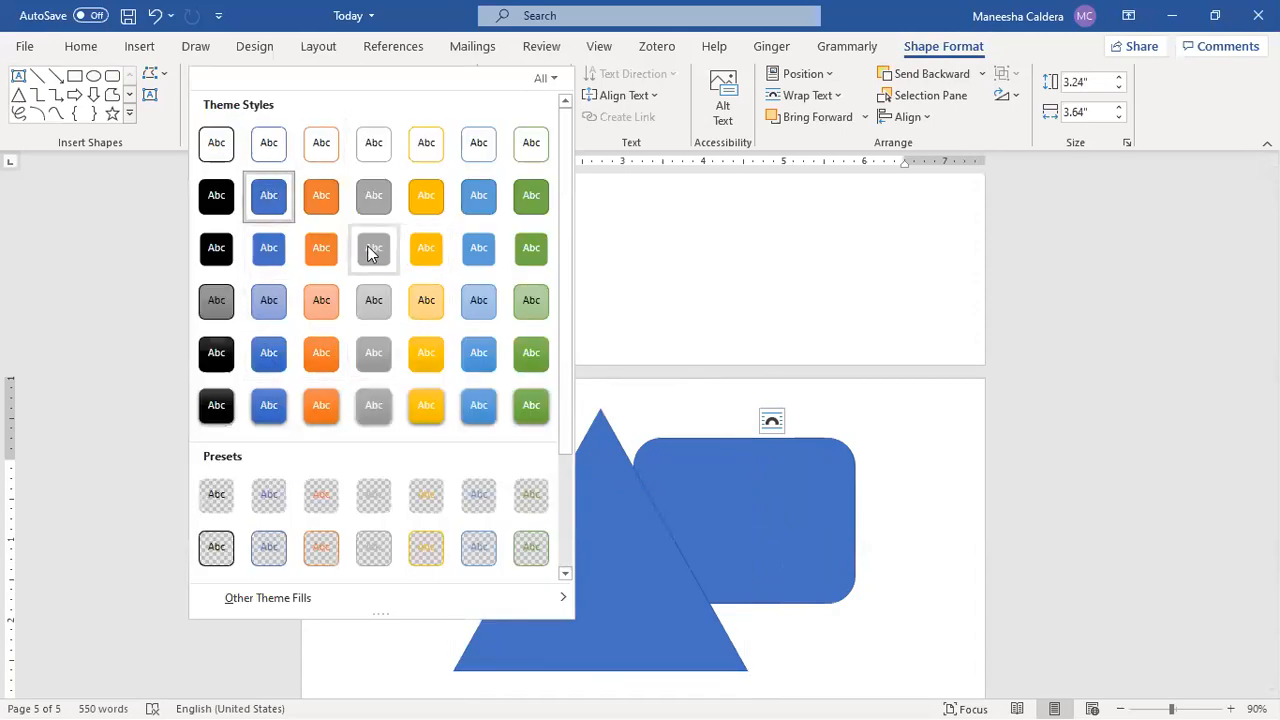
{"action": "left_click", "coordinate": [837, 487]}
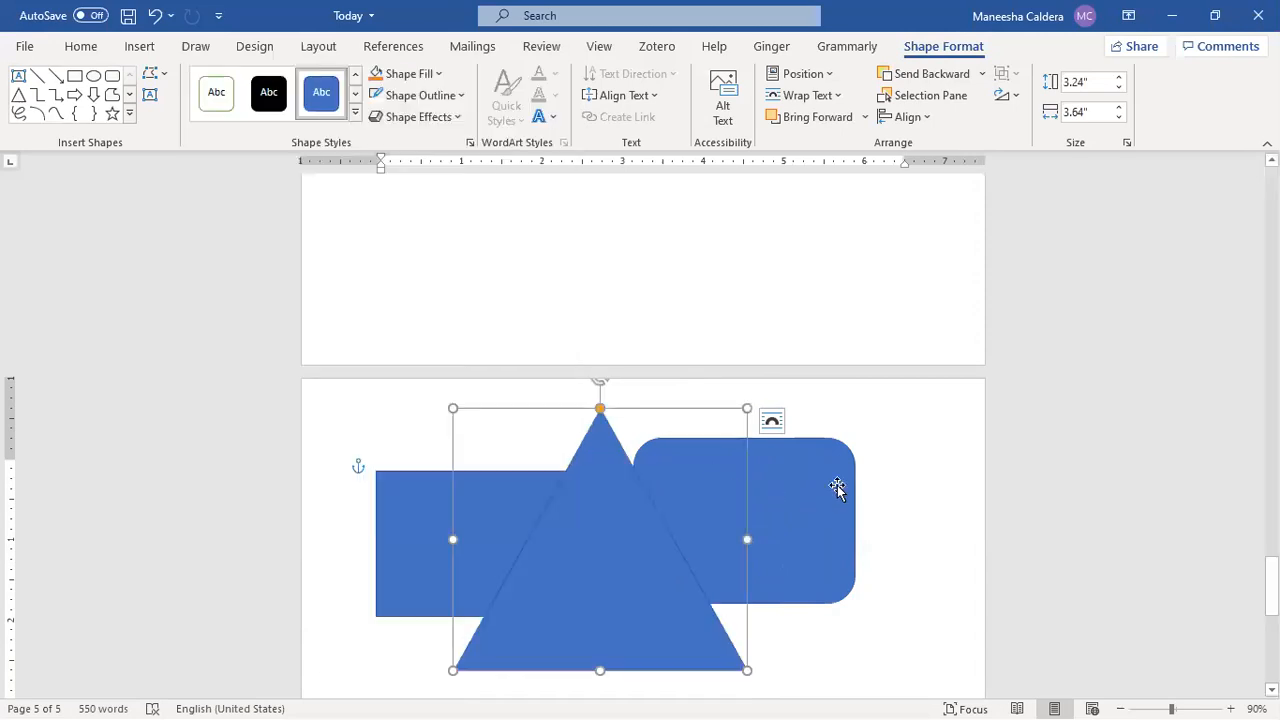
{"action": "left_click", "coordinate": [837, 488]}
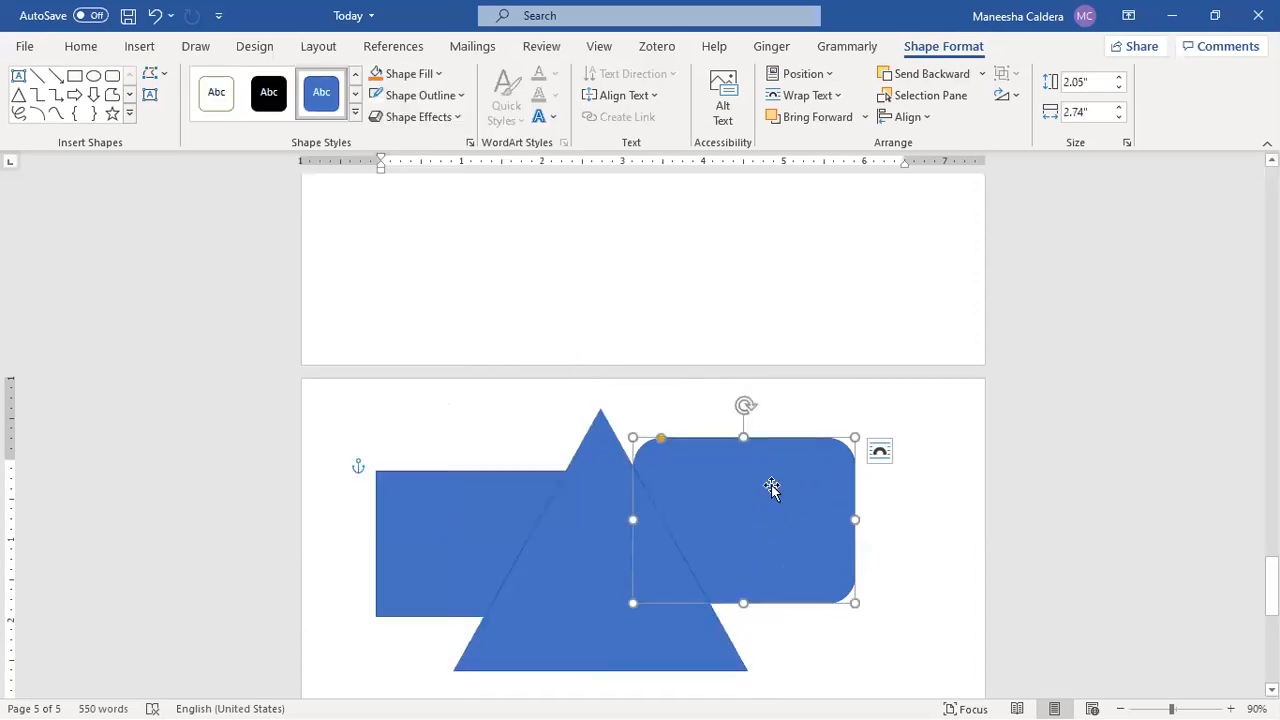
{"action": "left_click", "coordinate": [354, 116]}
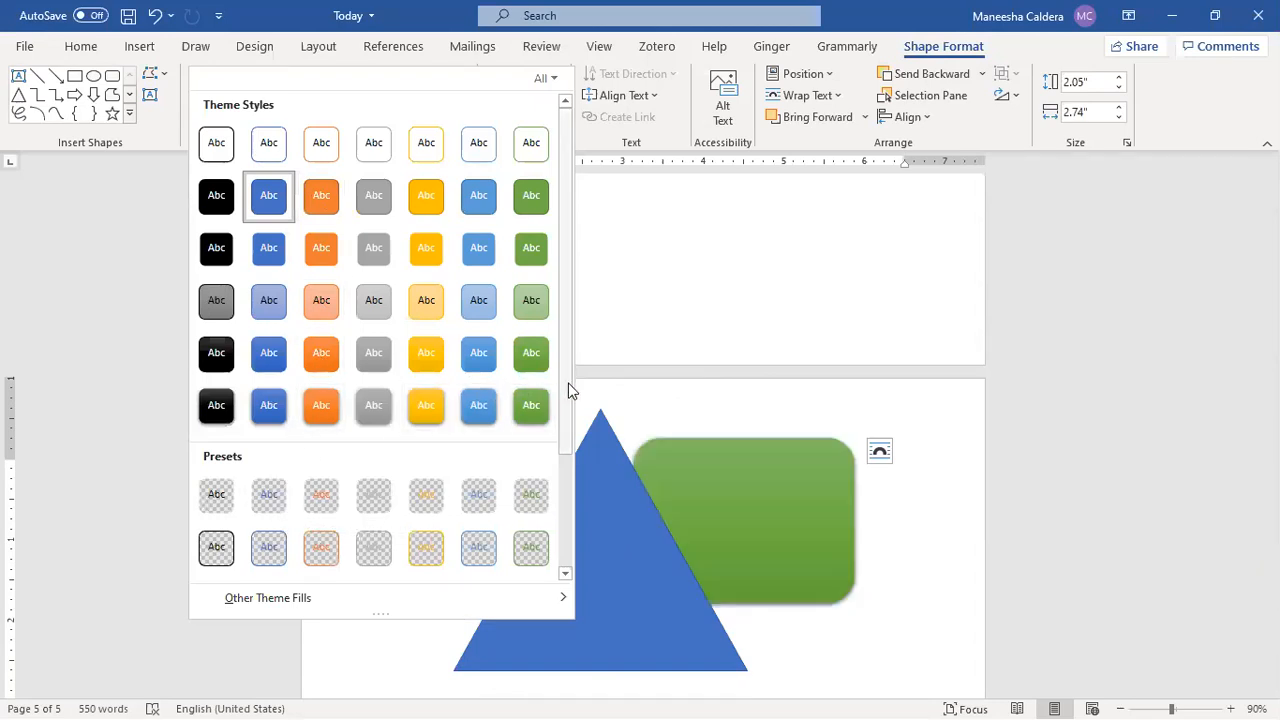
{"action": "scroll", "coordinate": [493, 463], "scroll_direction": "down", "scroll_amount": 2}
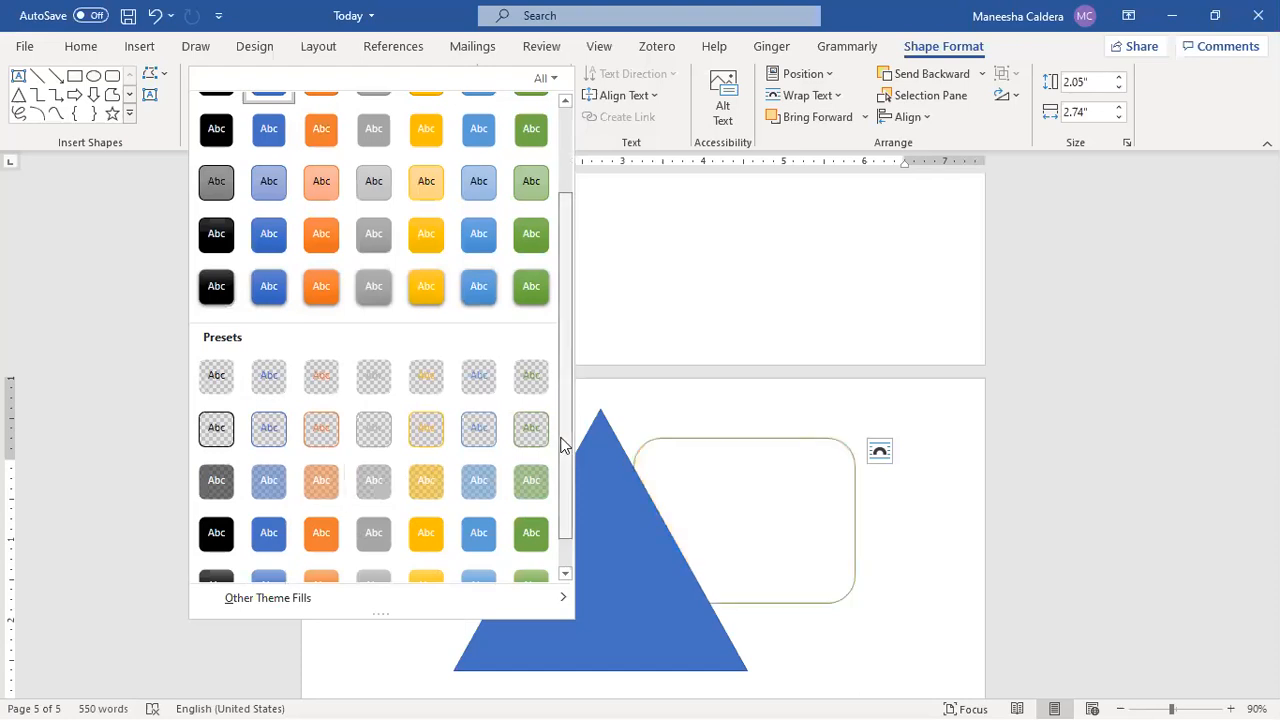
{"action": "scroll", "coordinate": [563, 443], "scroll_direction": "down", "scroll_amount": 1}
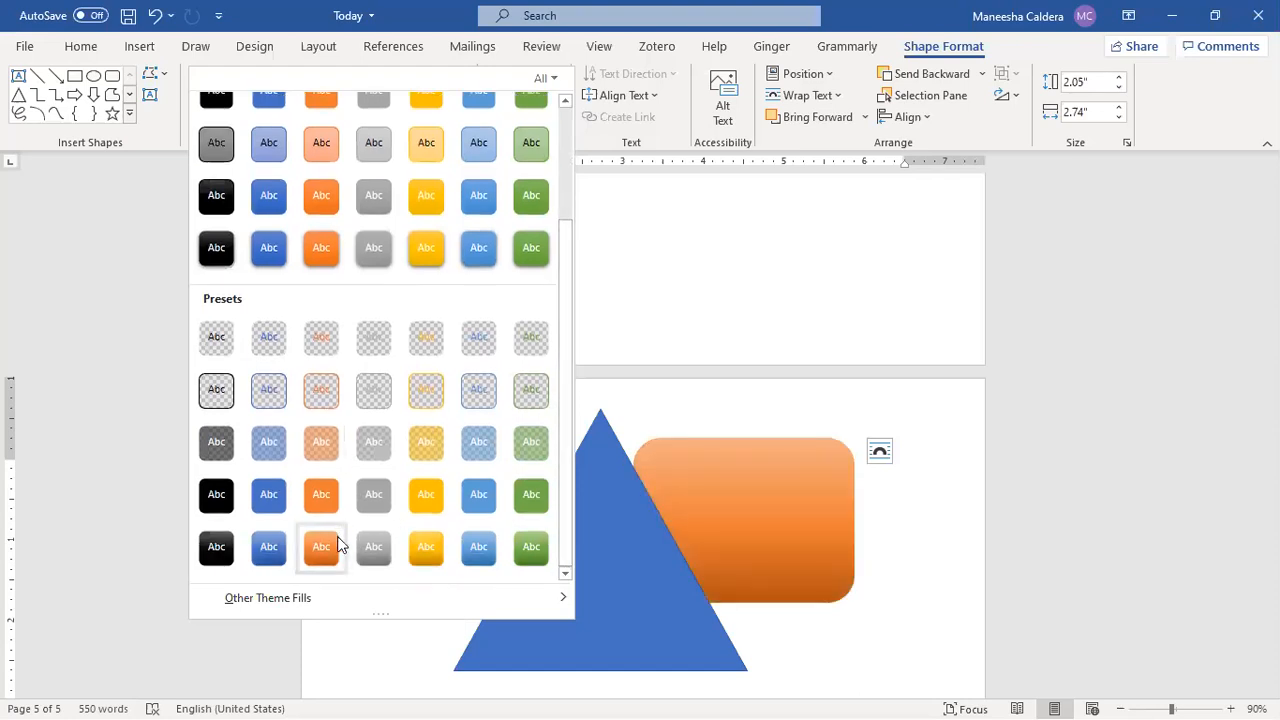
{"action": "mouse_move", "coordinate": [403, 600]}
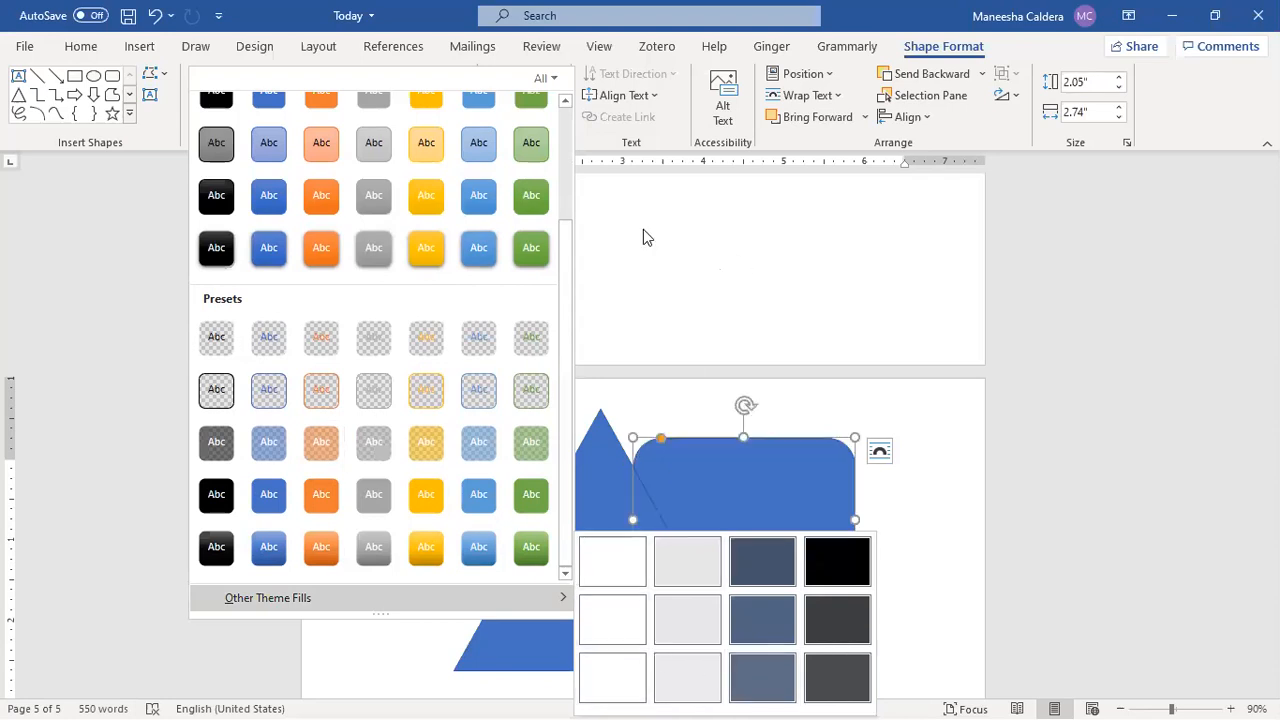
{"action": "scroll", "coordinate": [569, 282], "scroll_direction": "up", "scroll_amount": 3}
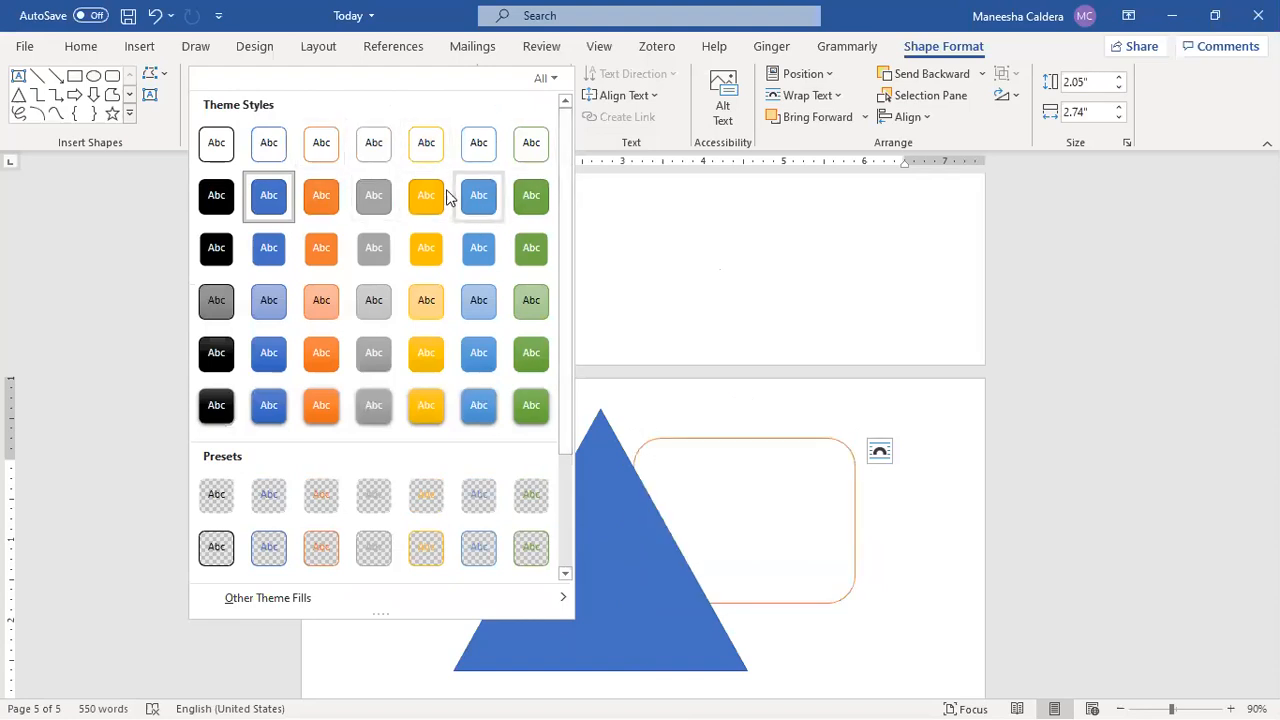
{"action": "left_click", "coordinate": [611, 247]}
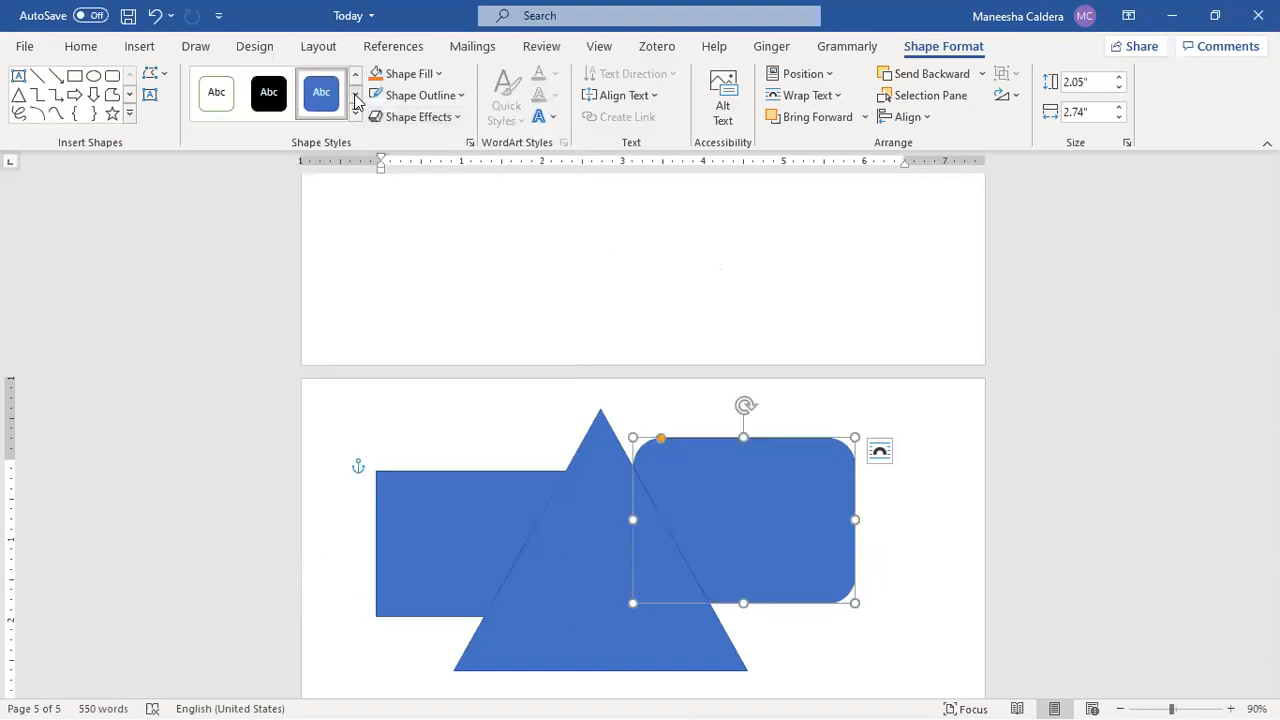
Fill the rounded rectangle with Orange, Accent 2 and give it a gradient from the Light Variations.
{"action": "left_click", "coordinate": [440, 78]}
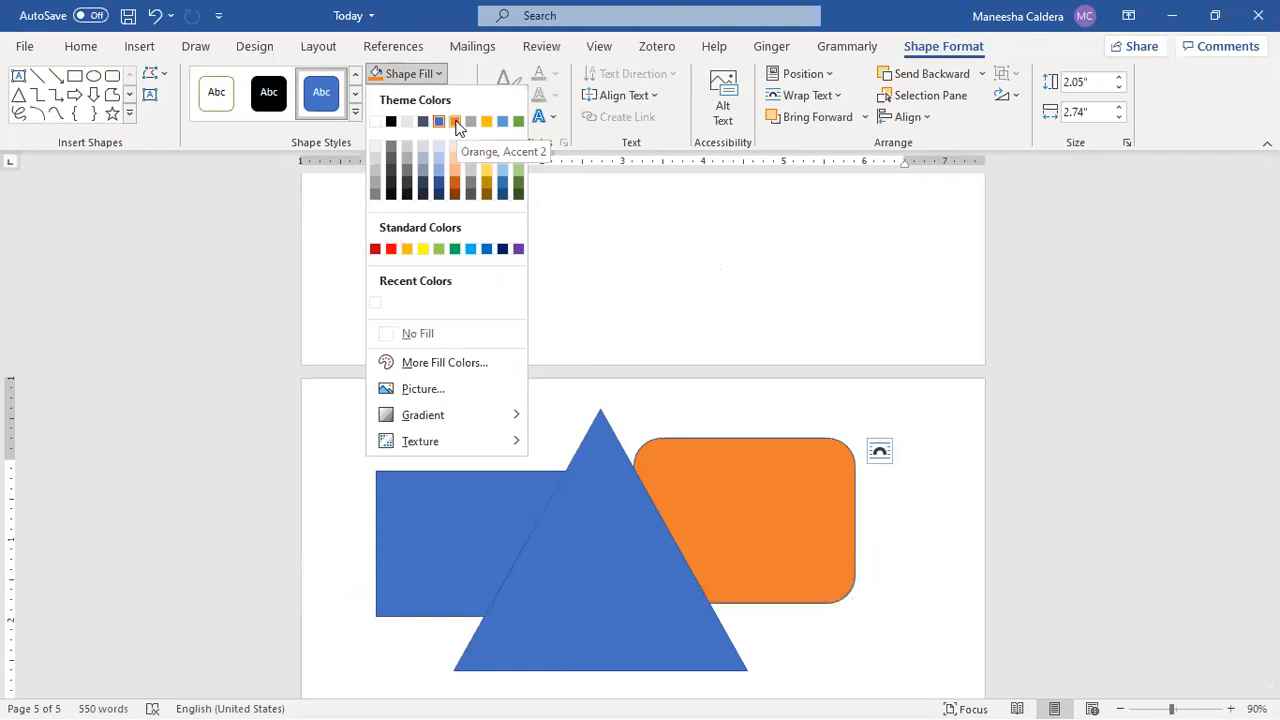
{"action": "left_click", "coordinate": [455, 122]}
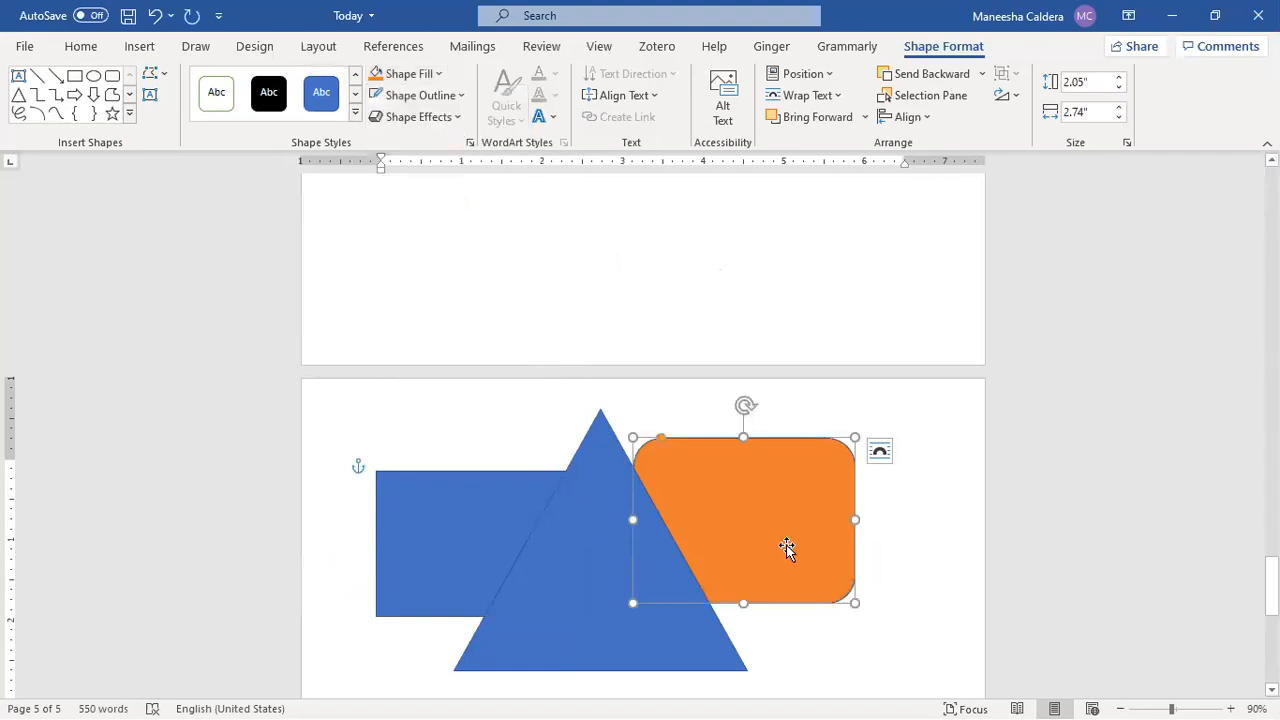
{"action": "left_click", "coordinate": [438, 74]}
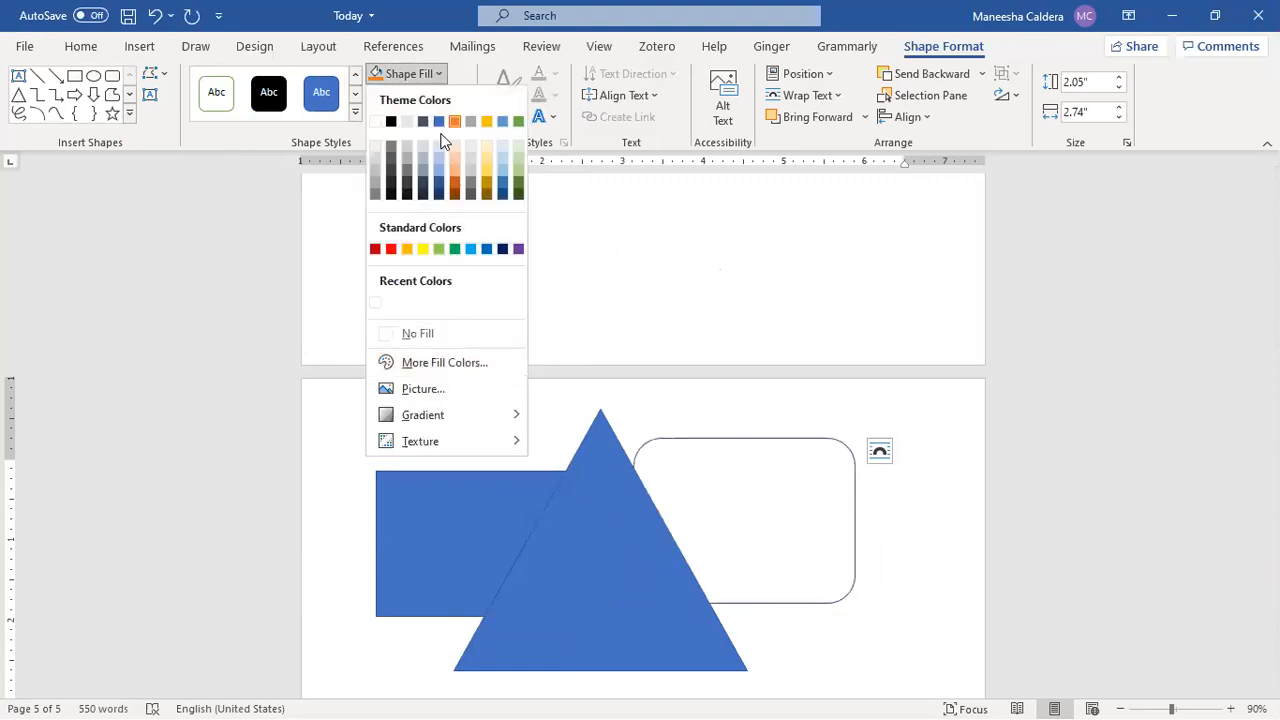
{"action": "left_click", "coordinate": [450, 413]}
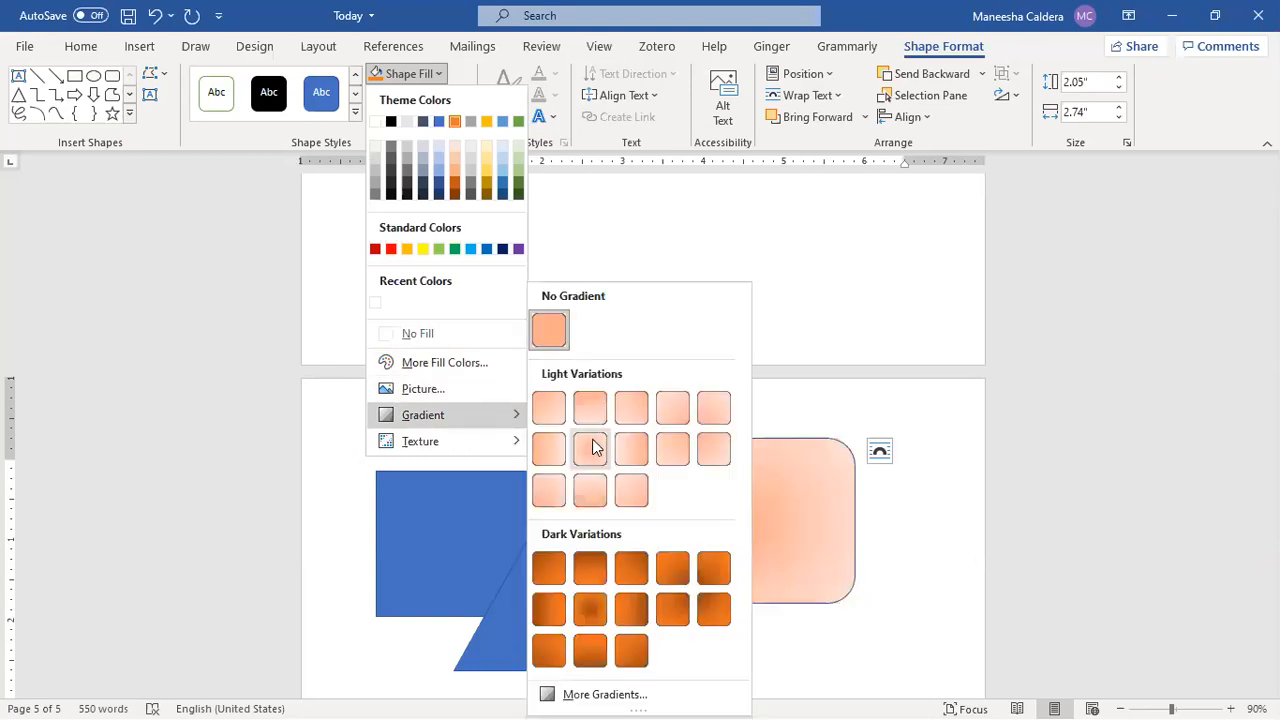
{"action": "left_click", "coordinate": [590, 489]}
Fill the triangle with the blue denim texture, and replace that fill with picture file 1 from the Pictures folder.
{"action": "left_click", "coordinate": [594, 500]}
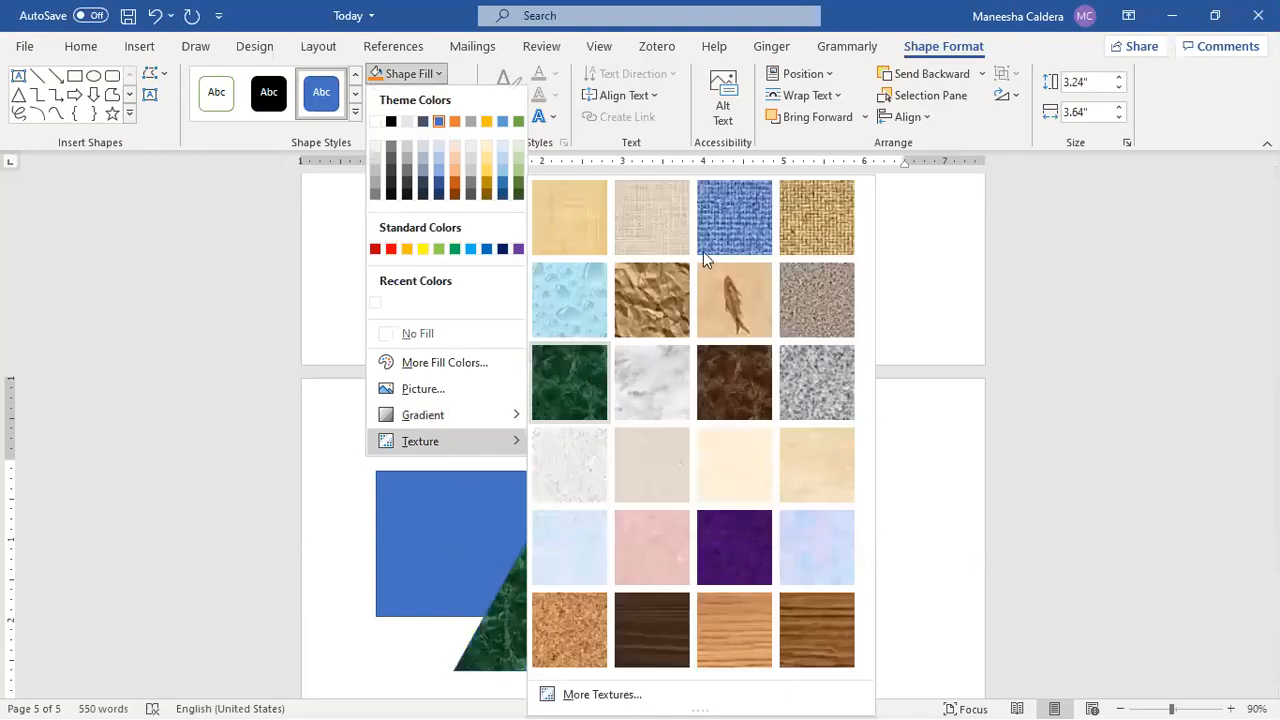
{"action": "left_click", "coordinate": [731, 225]}
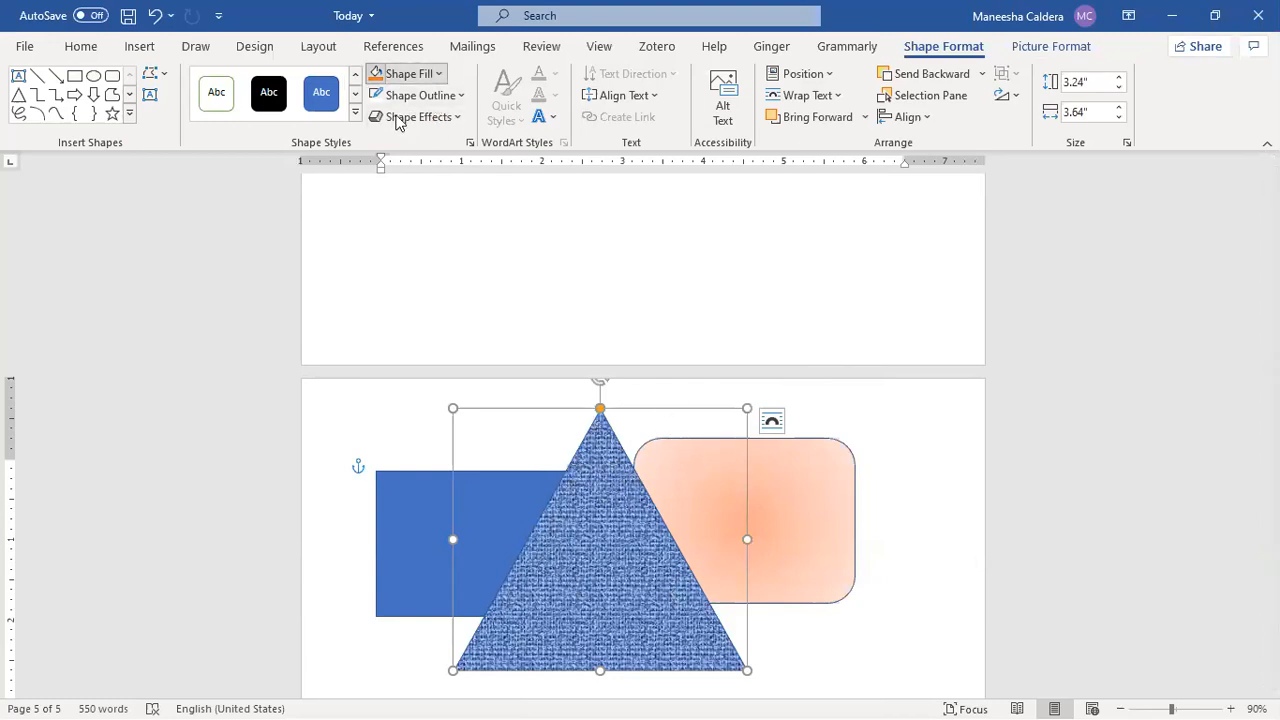
{"action": "left_click", "coordinate": [437, 75]}
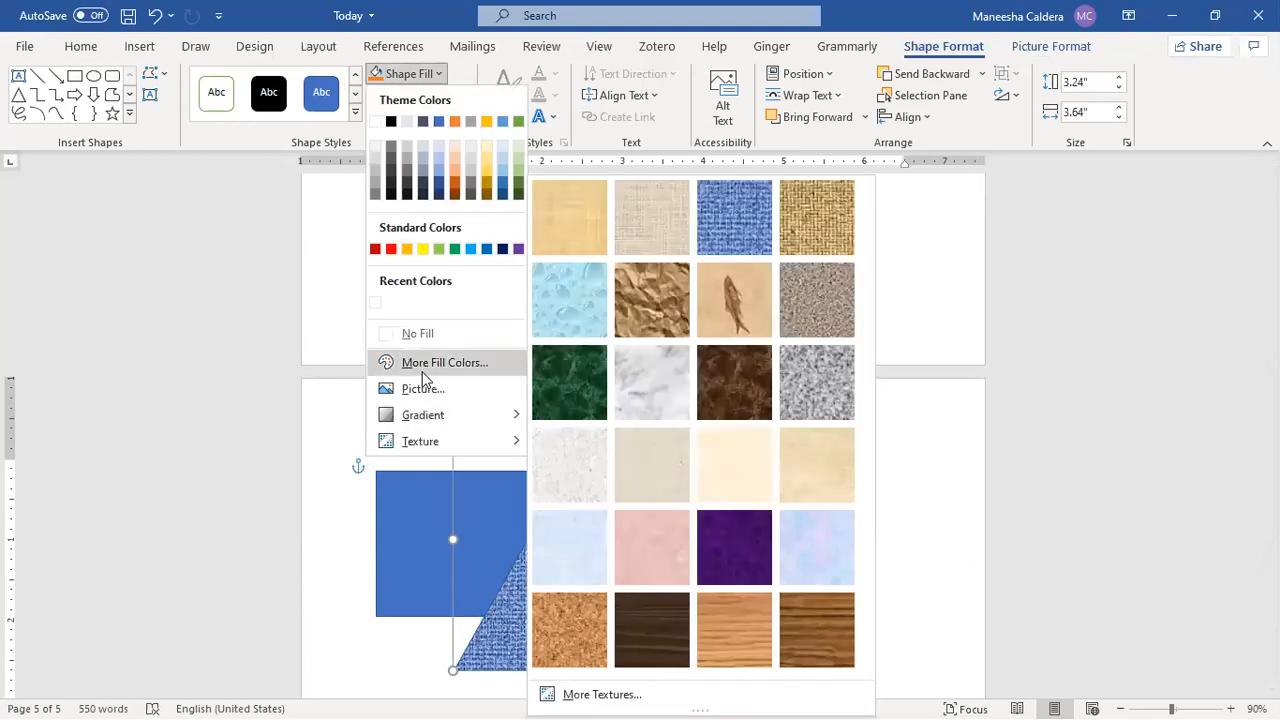
{"action": "left_click", "coordinate": [424, 390]}
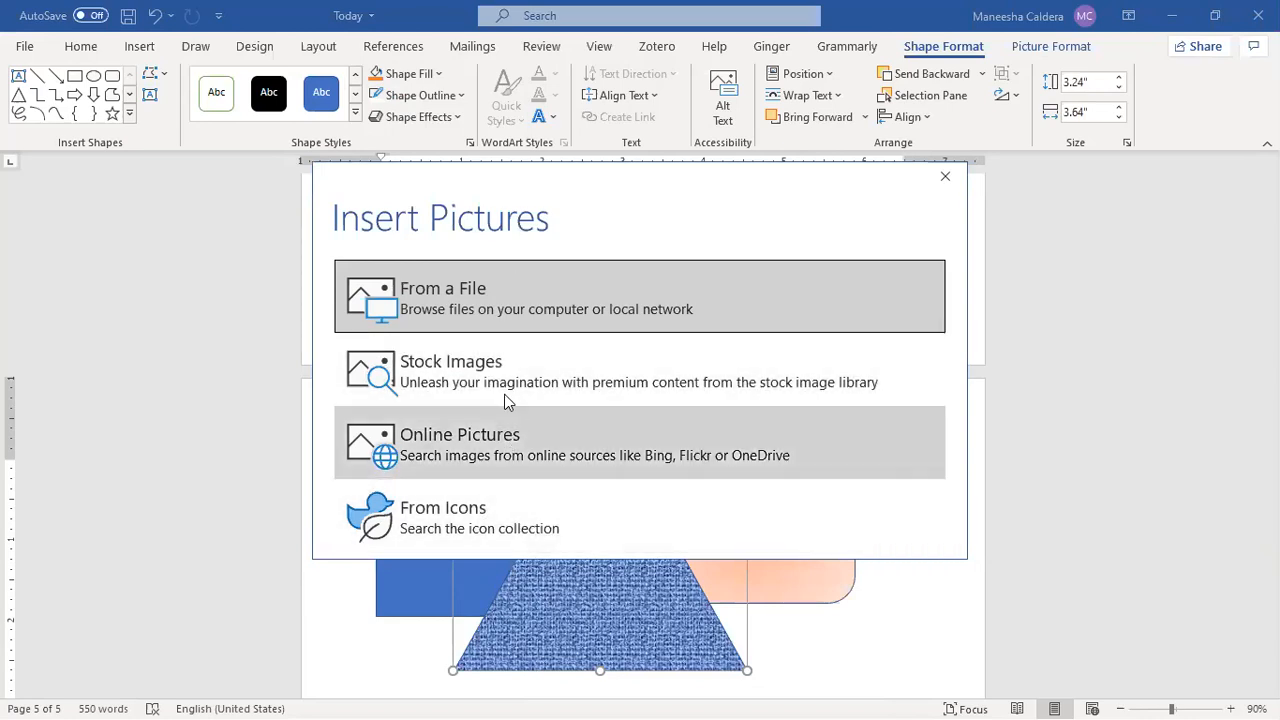
{"action": "left_click", "coordinate": [506, 291]}
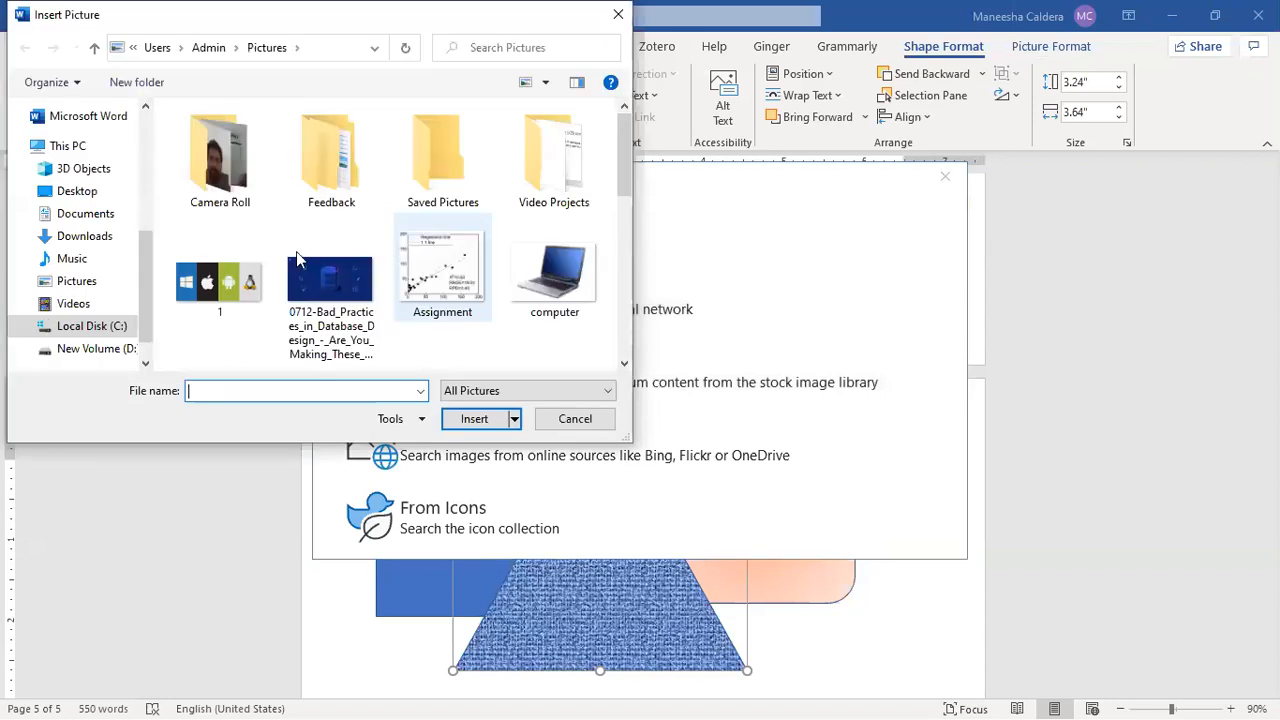
{"action": "left_click", "coordinate": [472, 420]}
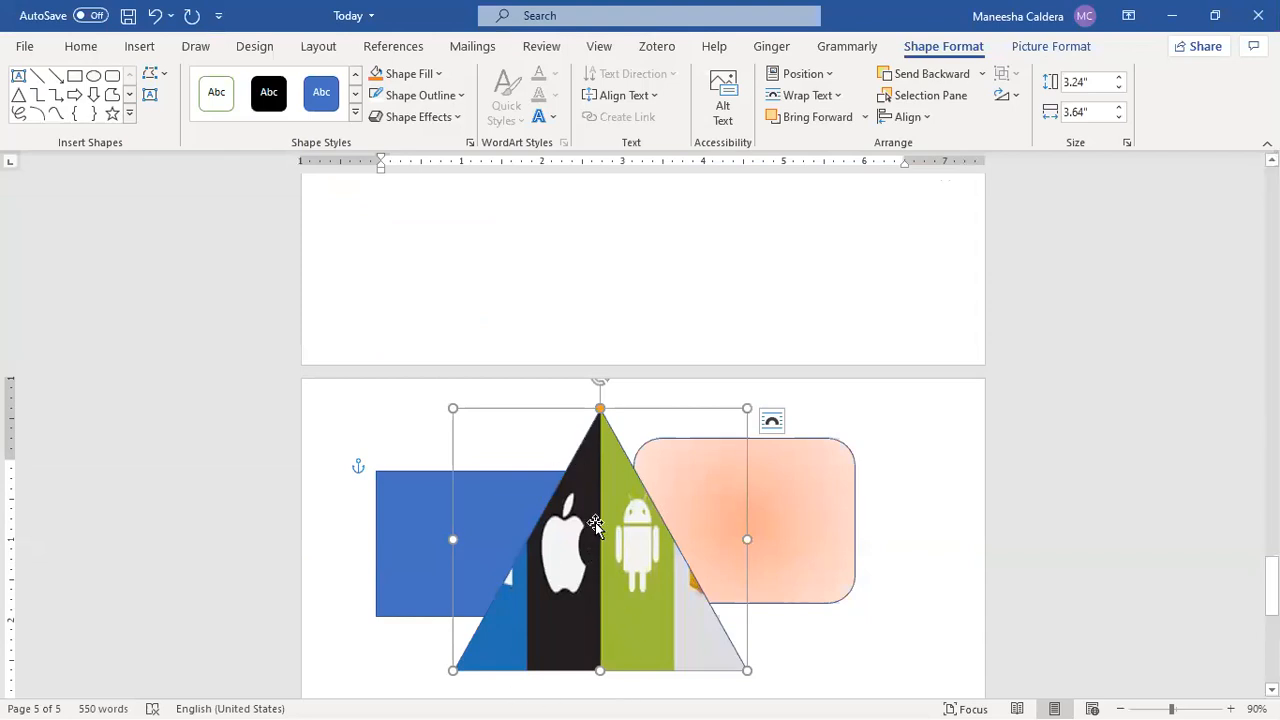
Remove the triangle's fill and nudge the shape slightly up and to the right.
{"action": "left_click", "coordinate": [437, 76]}
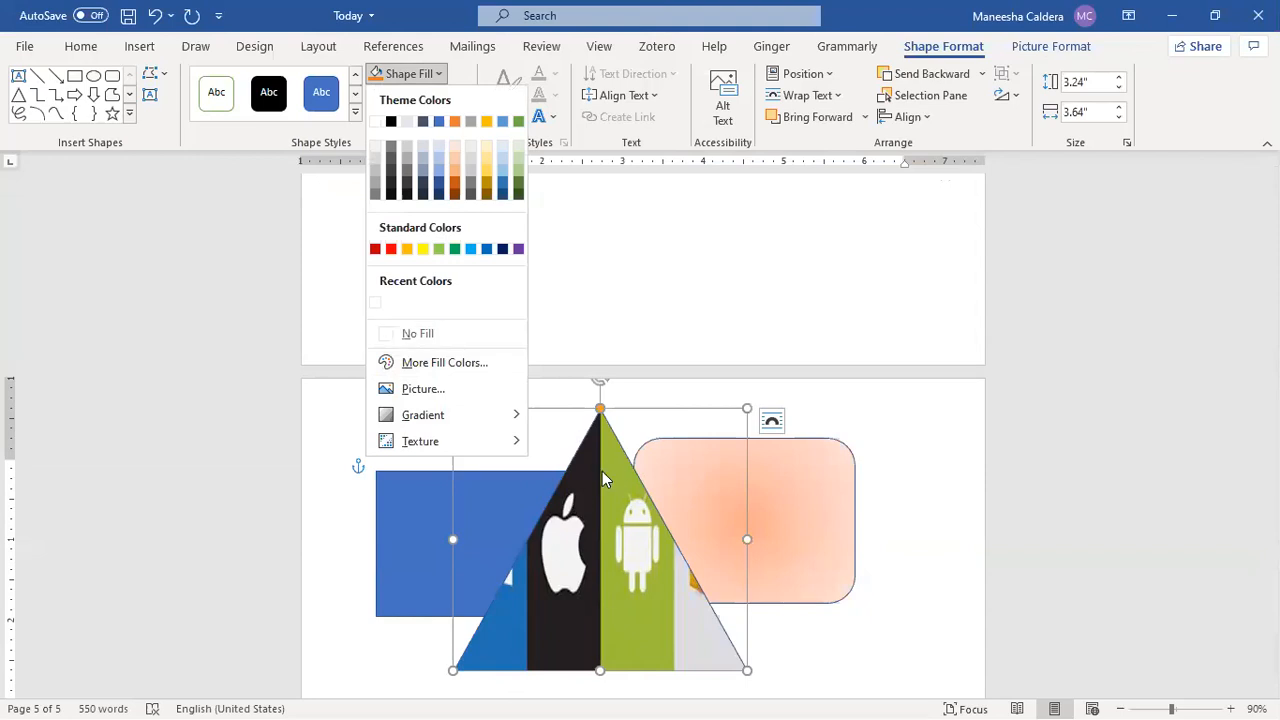
{"action": "left_click", "coordinate": [425, 336]}
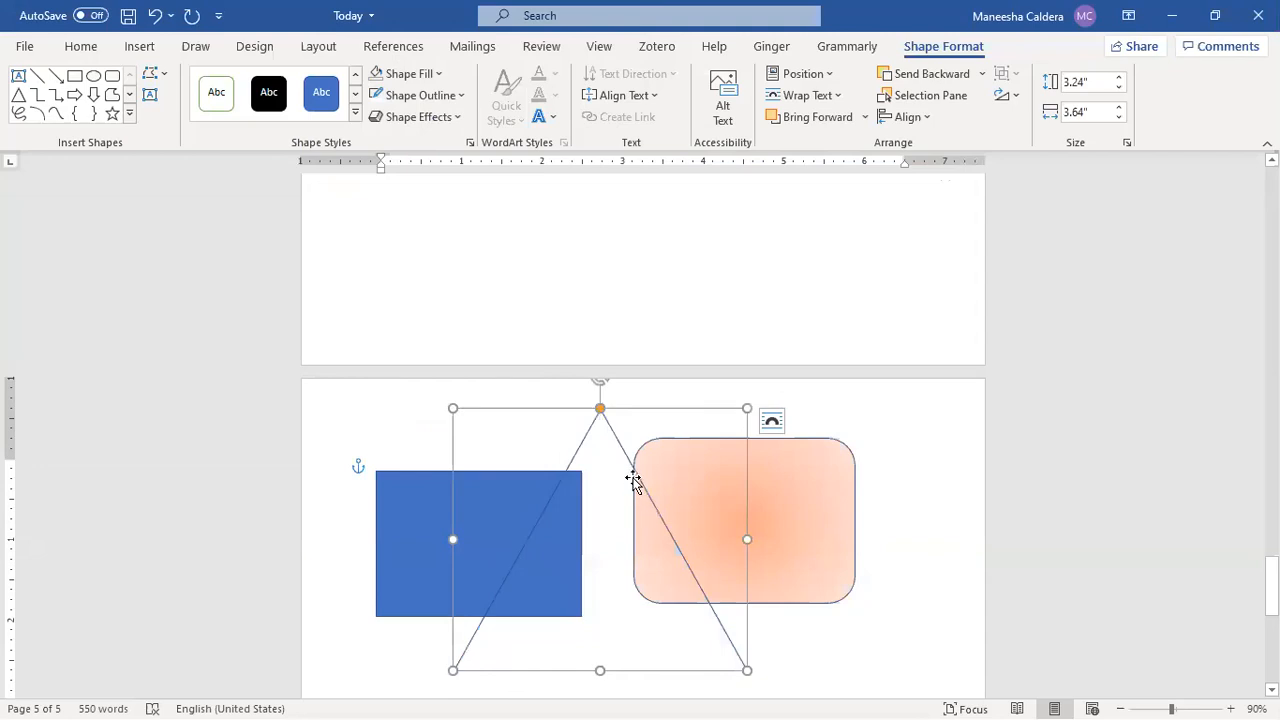
{"action": "mouse_move", "coordinate": [634, 481]}
{"action": "left_mouse_down"}
{"action": "mouse_move", "coordinate": [686, 420]}
{"action": "mouse_move", "coordinate": [677, 363]}
{"action": "mouse_move", "coordinate": [646, 409]}
{"action": "mouse_move", "coordinate": [640, 468]}
{"action": "left_mouse_up"}
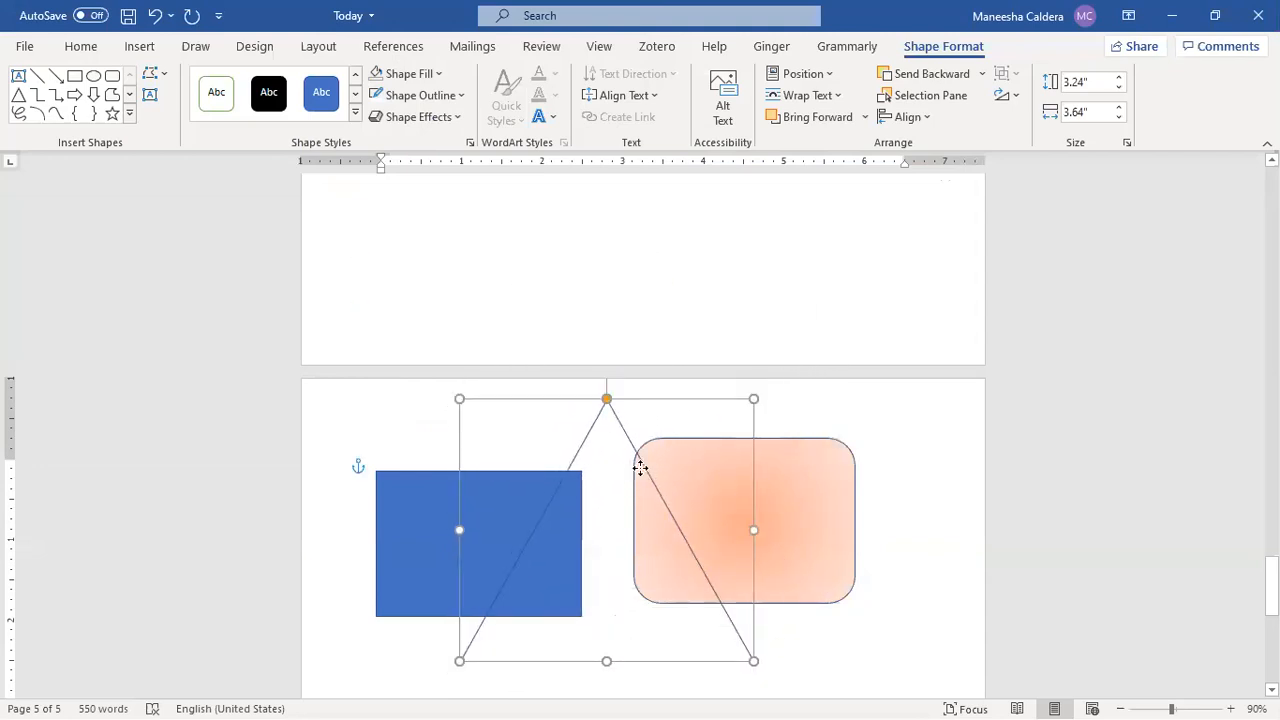
{"action": "left_click", "coordinate": [428, 84]}
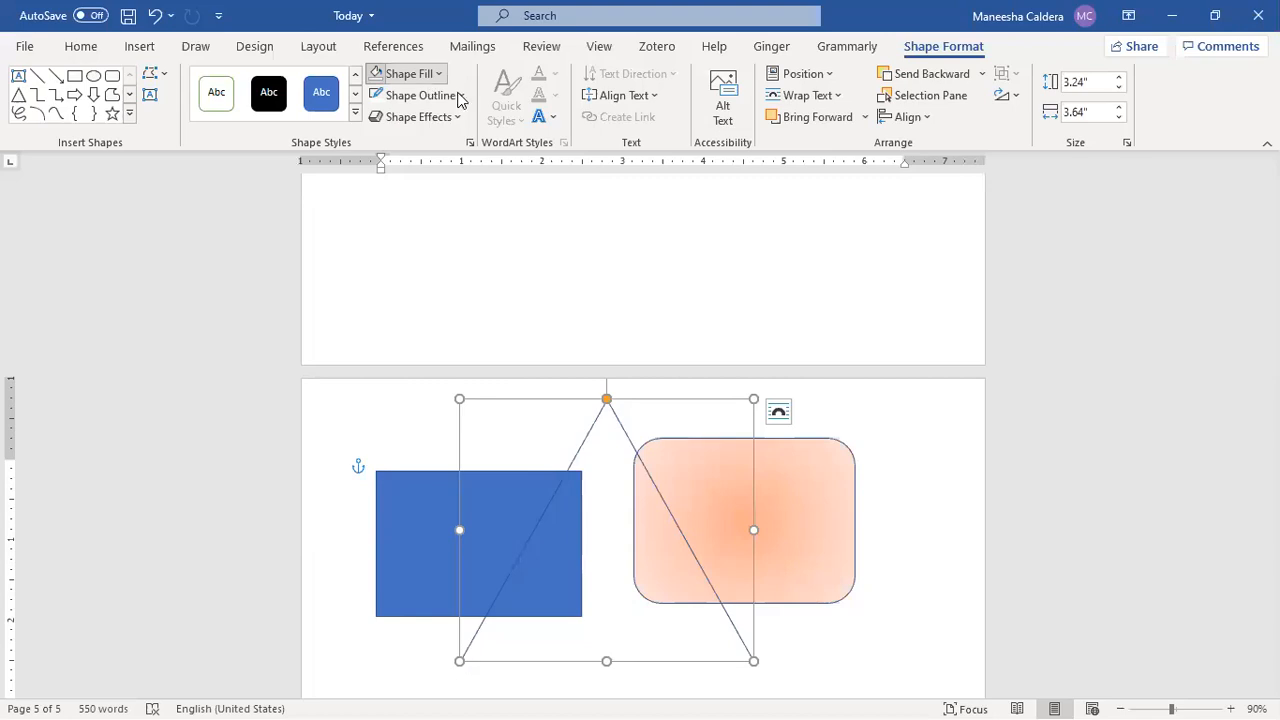
{"action": "left_click", "coordinate": [459, 96]}
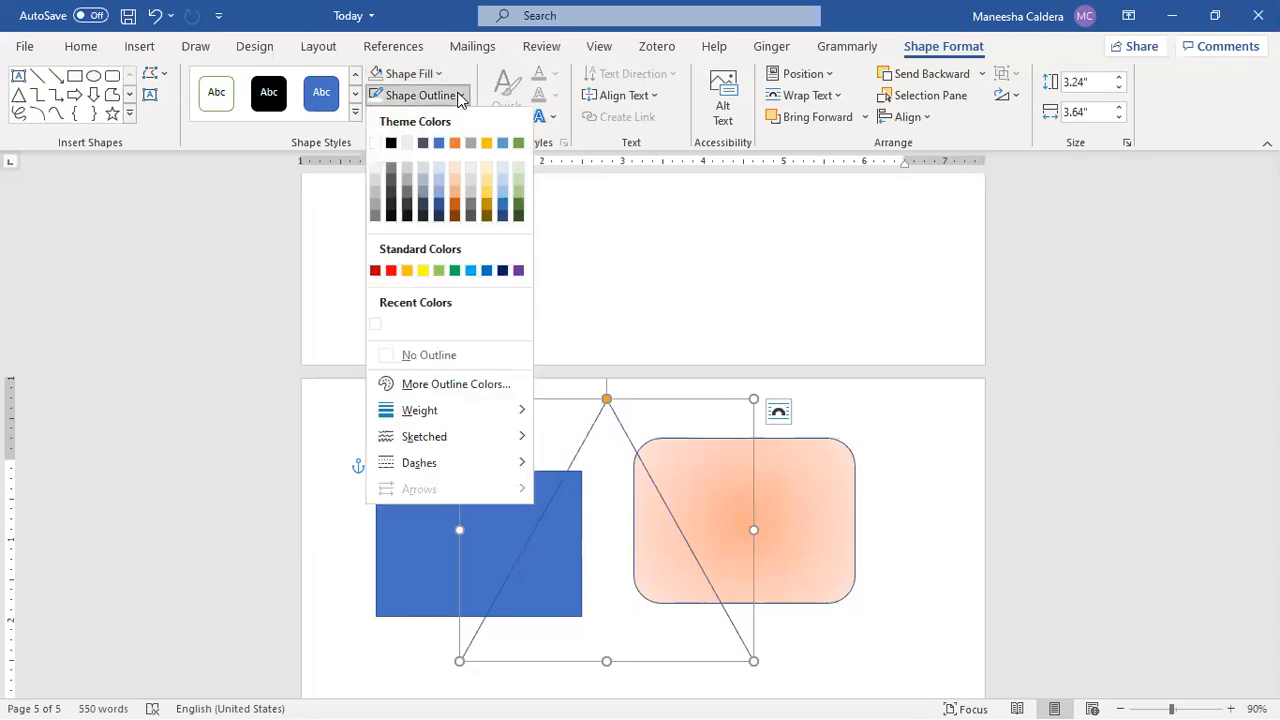
{"action": "left_click", "coordinate": [503, 632]}
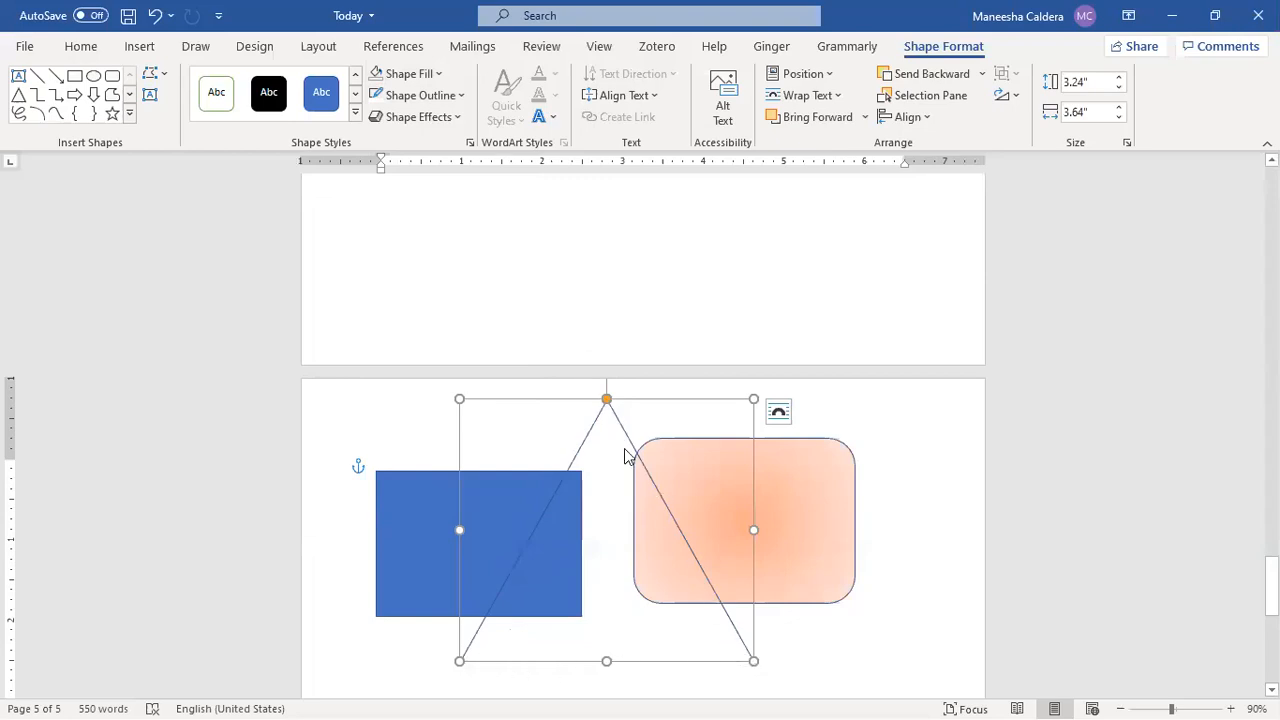
Move the unfilled triangle into the empty space below the two rectangles.
{"action": "left_click", "coordinate": [720, 374]}
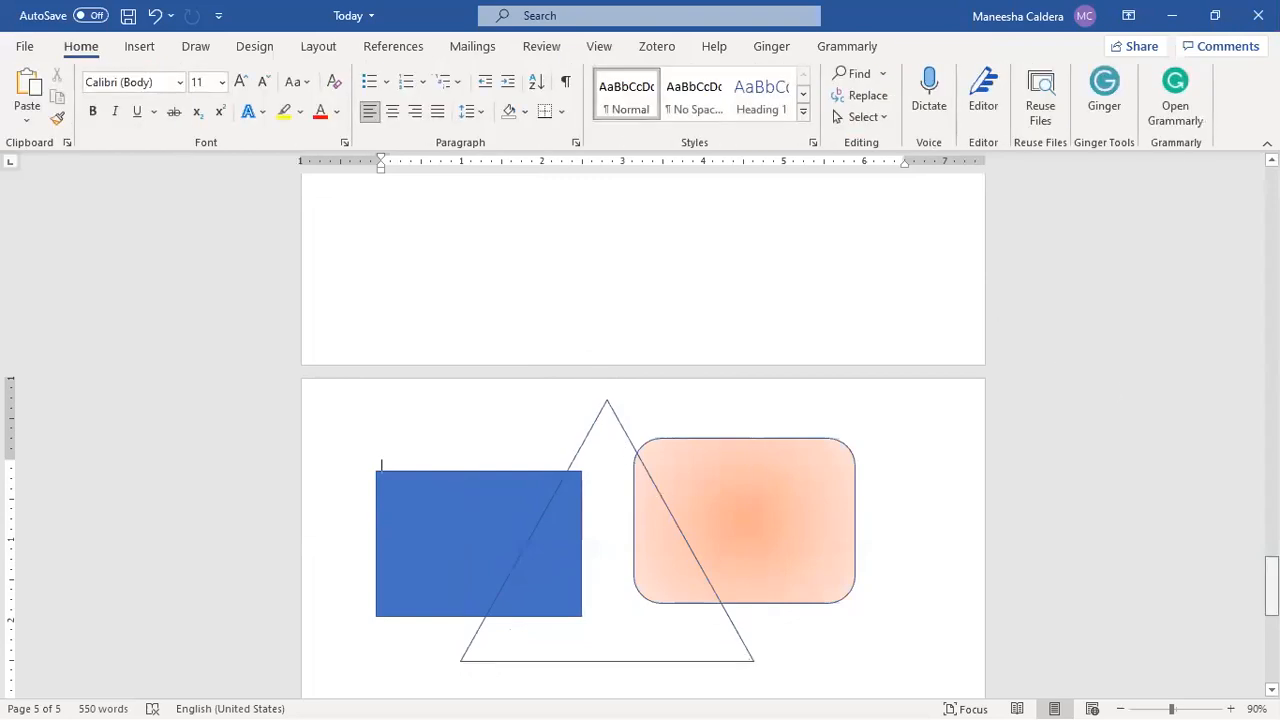
{"action": "scroll", "coordinate": [703, 406], "scroll_direction": "down", "scroll_amount": 5}
{"action": "left_click_drag", "start_coordinate": [651, 346], "coordinate": [634, 646]}
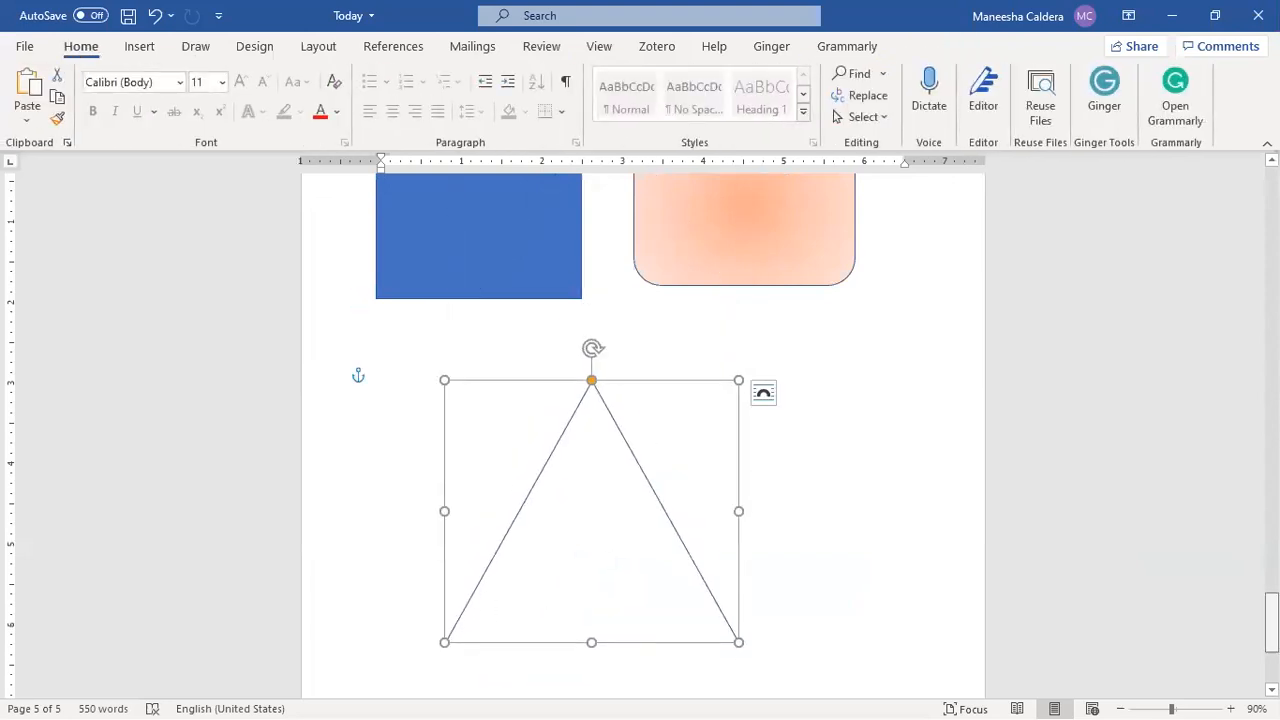
Give the blue rectangle a Red standard-color outline with a weight of 4½ pt.
{"action": "scroll", "coordinate": [689, 535], "scroll_direction": "up", "scroll_amount": 5}
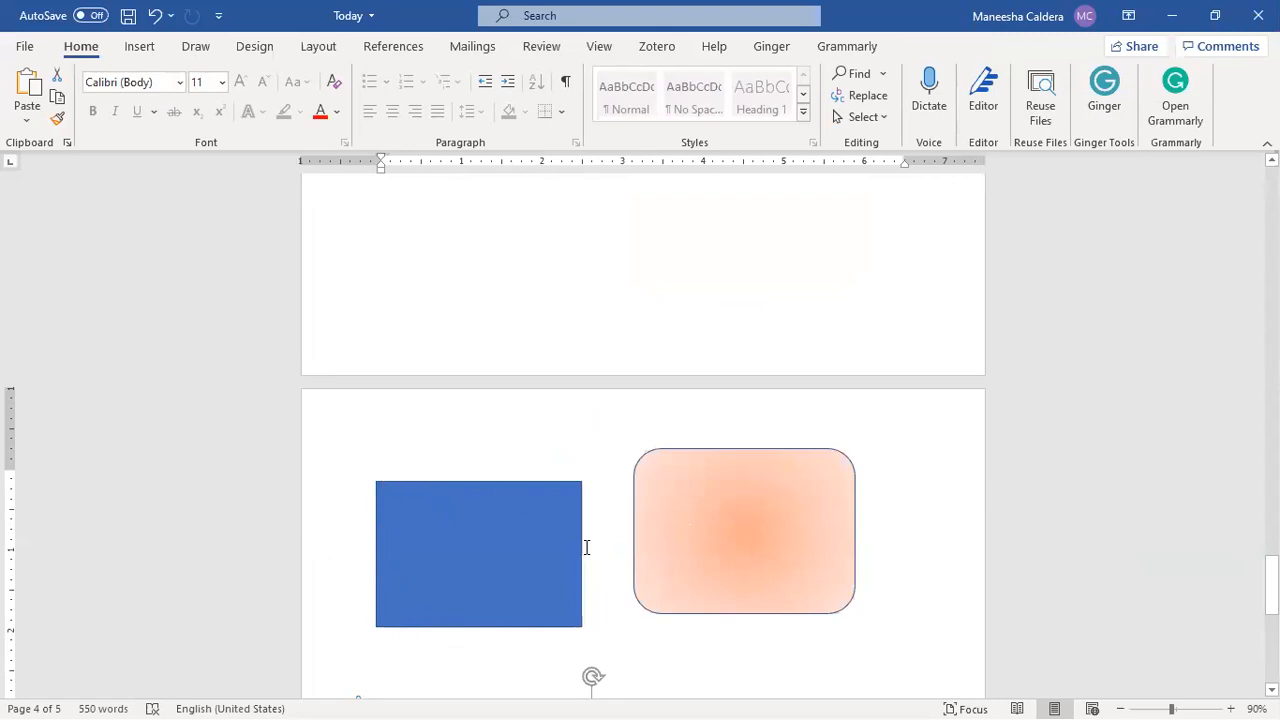
{"action": "left_click", "coordinate": [466, 504]}
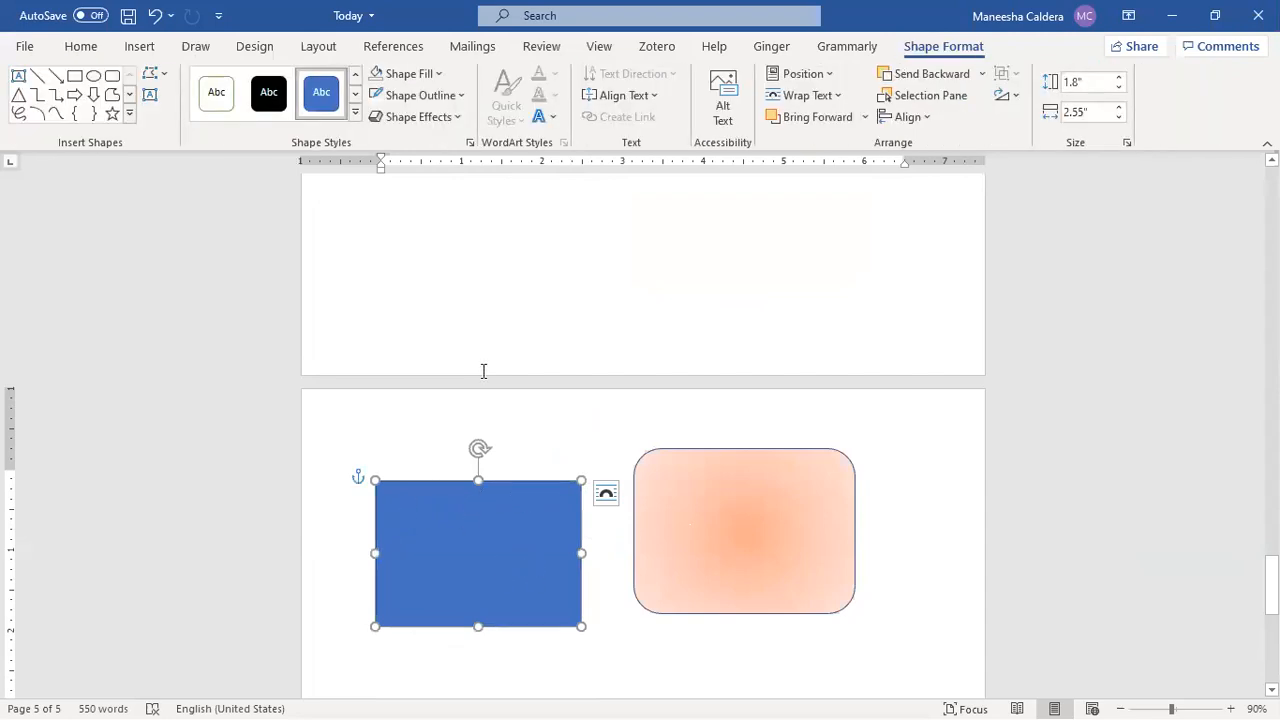
{"action": "left_click", "coordinate": [461, 96]}
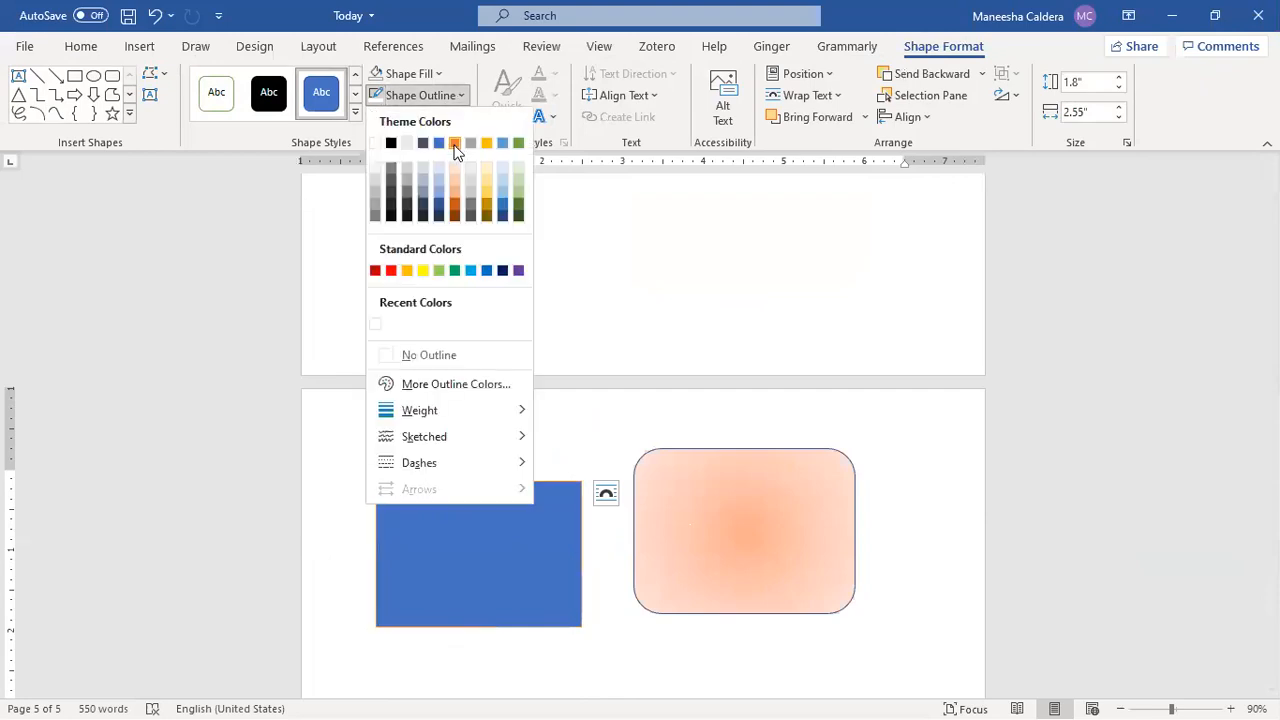
{"action": "left_click", "coordinate": [391, 271]}
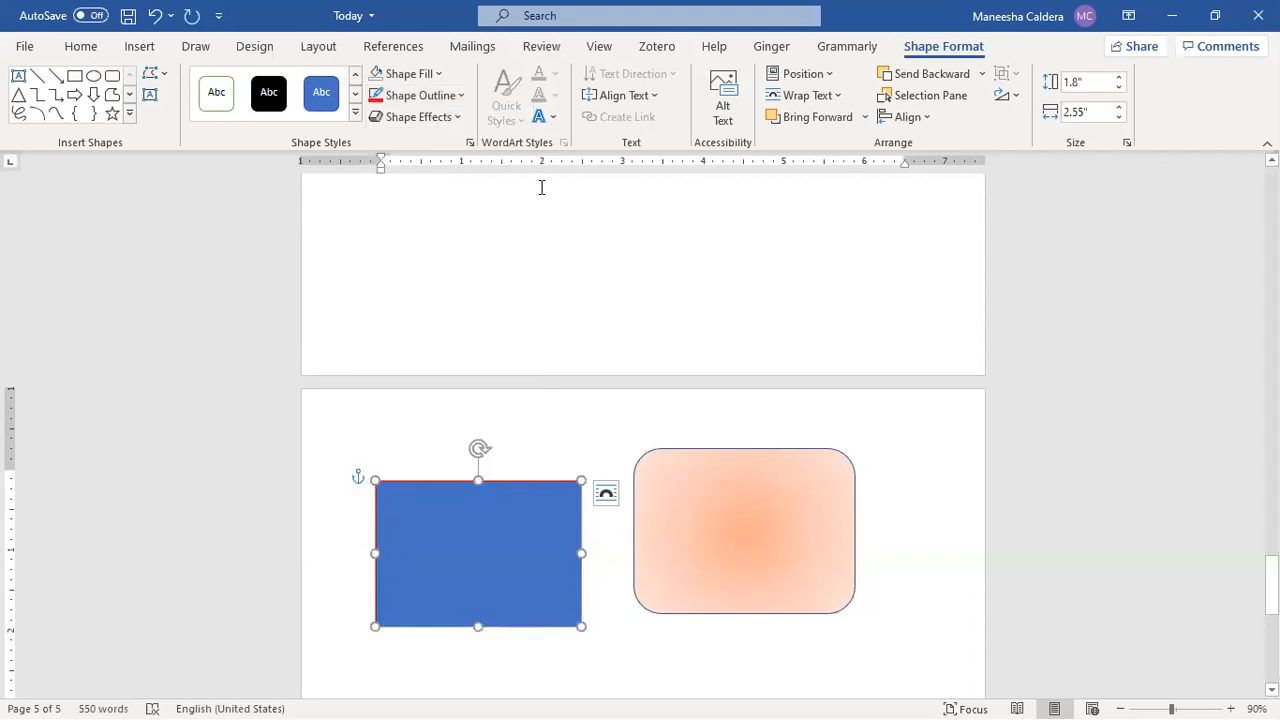
{"action": "left_click", "coordinate": [461, 97]}
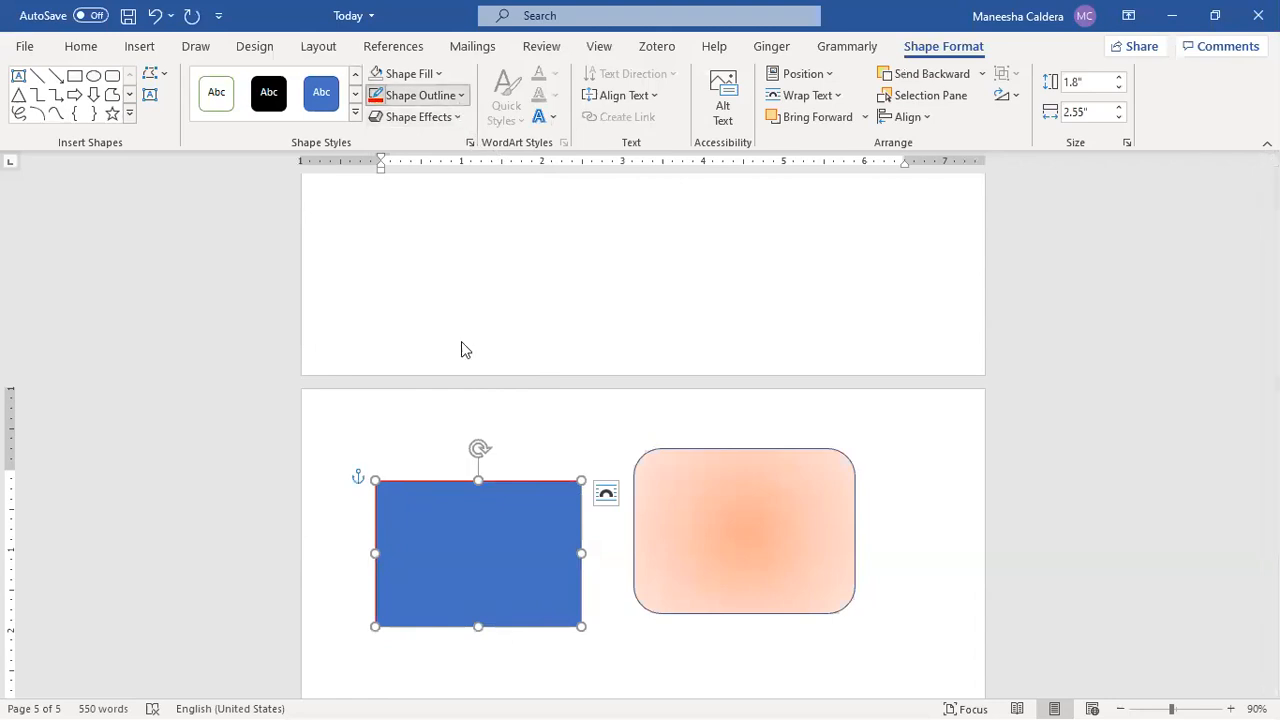
{"action": "mouse_move", "coordinate": [462, 418]}
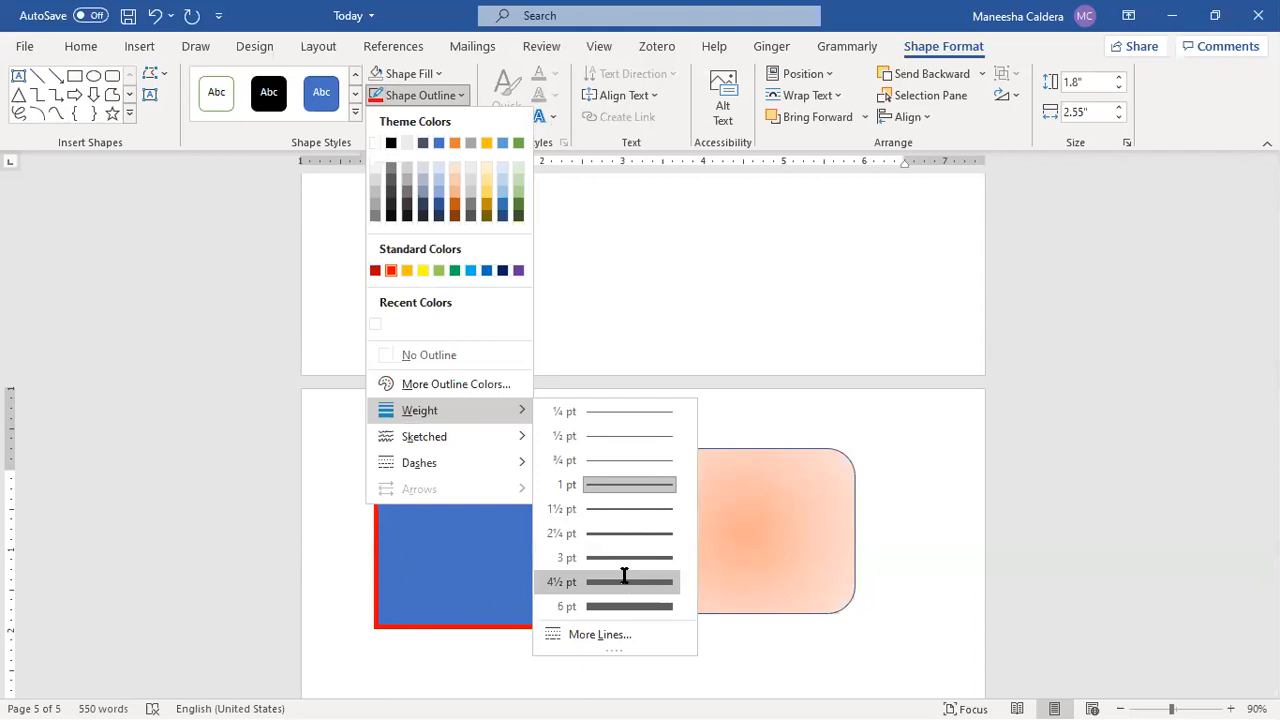
{"action": "left_click", "coordinate": [622, 576]}
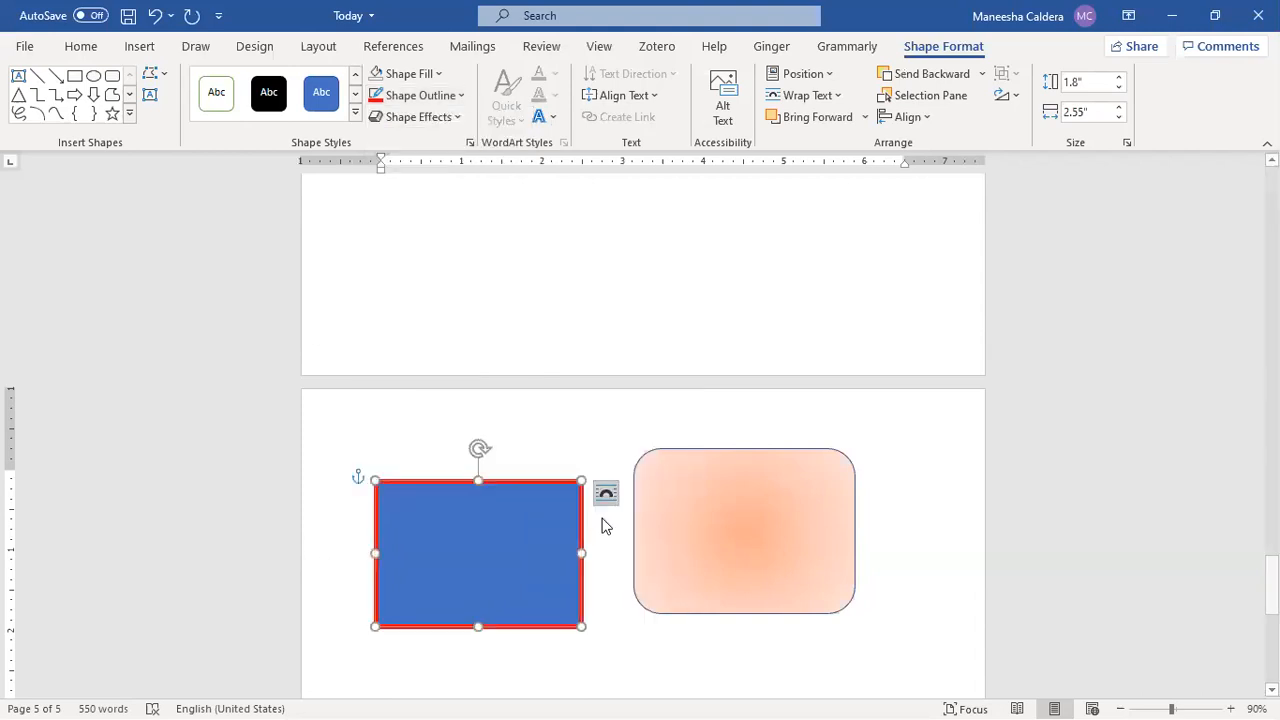
{"action": "left_click", "coordinate": [552, 424]}
Apply an Outer shadow cast toward the bottom to the blue rectangle.
{"action": "left_click", "coordinate": [498, 560]}
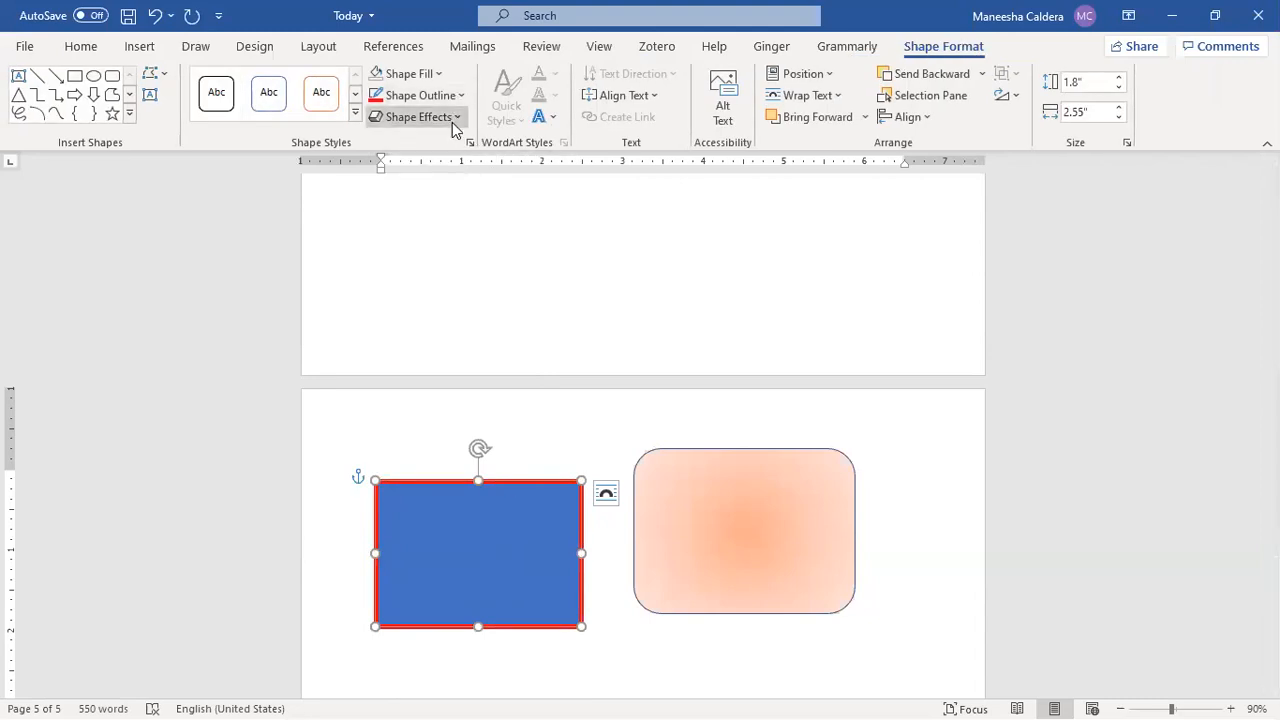
{"action": "left_click", "coordinate": [452, 120]}
{"action": "mouse_move", "coordinate": [452, 202]}
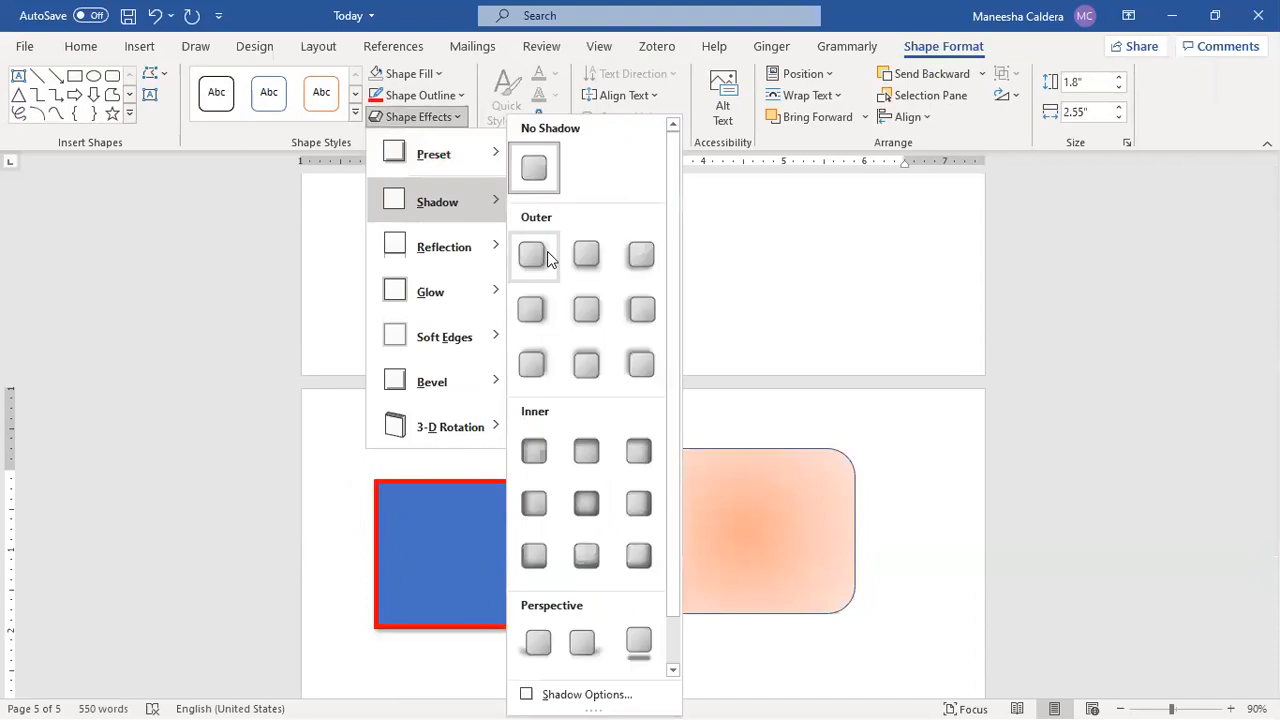
{"action": "left_click", "coordinate": [600, 259]}
{"action": "left_click", "coordinate": [588, 541]}
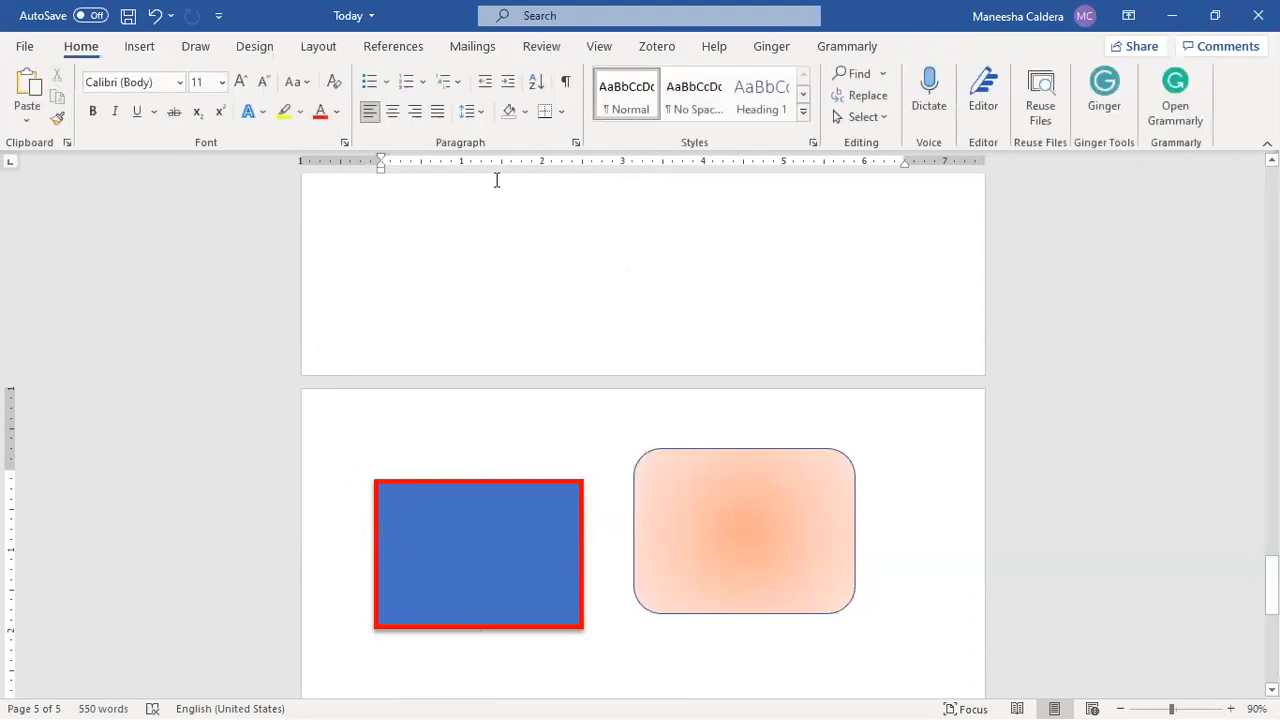
Apply a 3-D rotation from the Perspective presets that tilts the blue rectangle backward.
{"action": "left_click", "coordinate": [488, 510]}
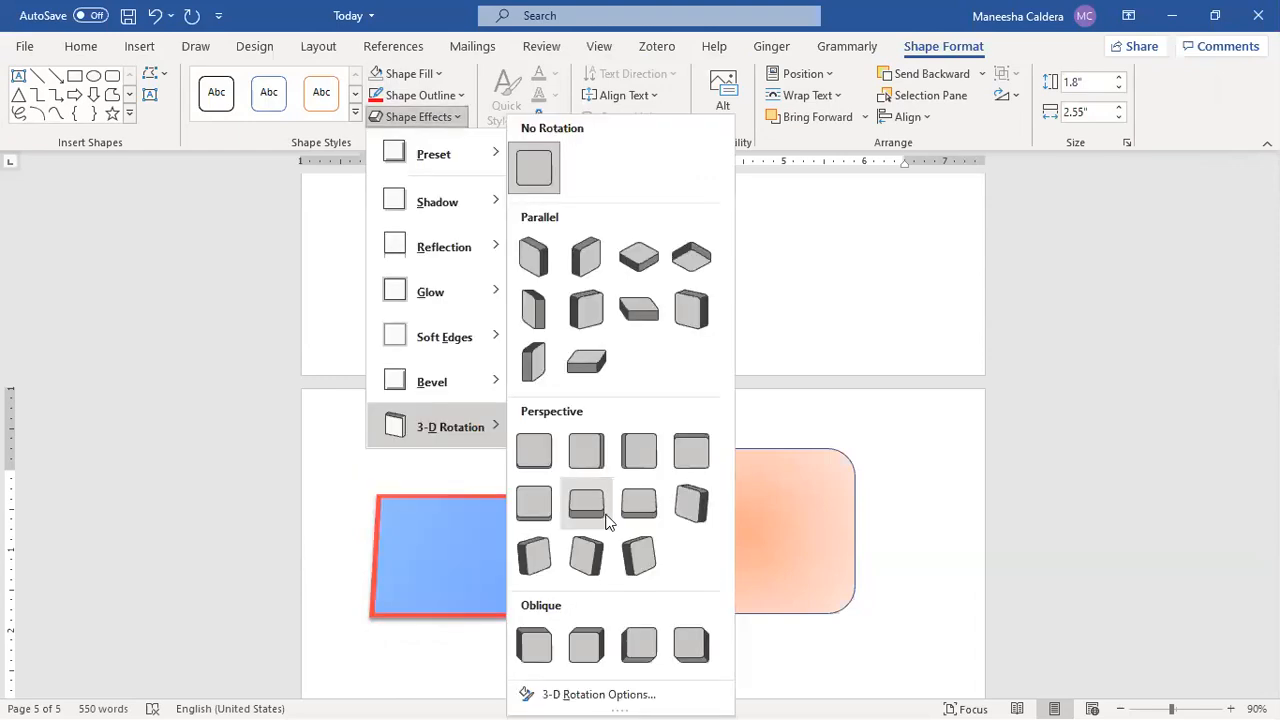
{"action": "left_click", "coordinate": [606, 513]}
{"action": "left_click", "coordinate": [606, 426]}
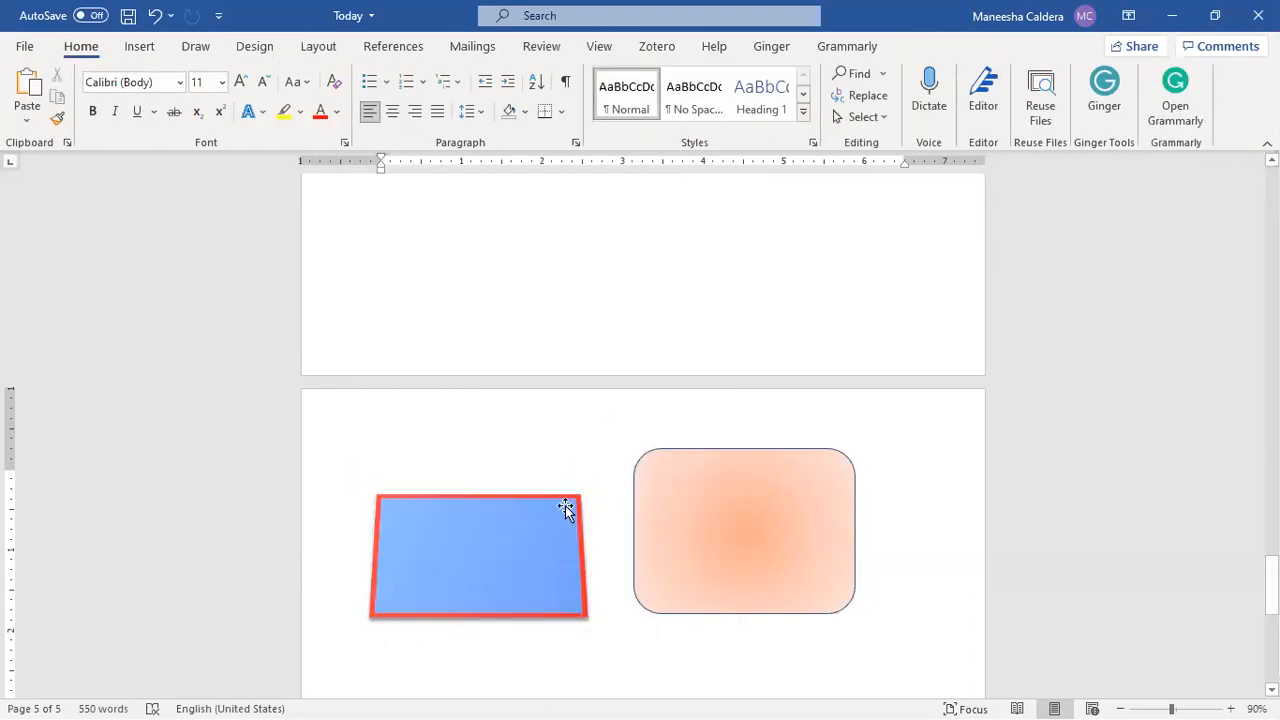
Select the rounded rectangle and examine the Transform text effects offered for it without applying one.
{"action": "left_click", "coordinate": [516, 511]}
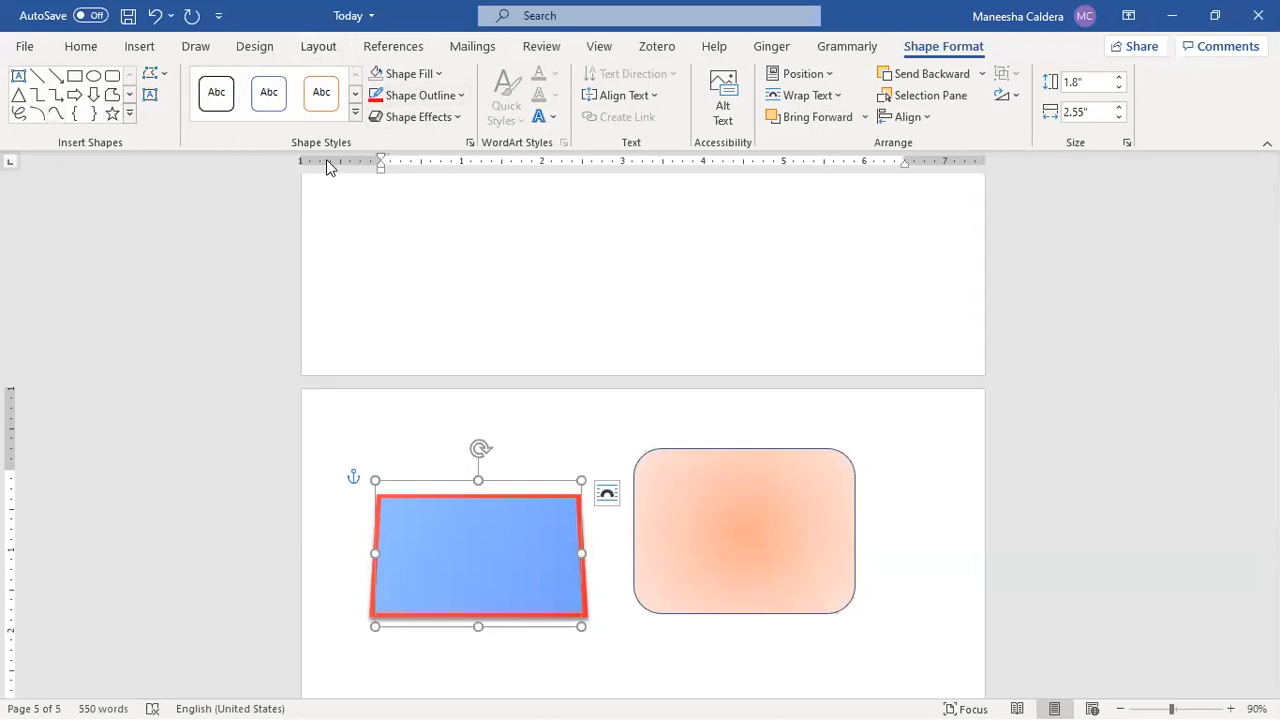
{"action": "left_click", "coordinate": [731, 510]}
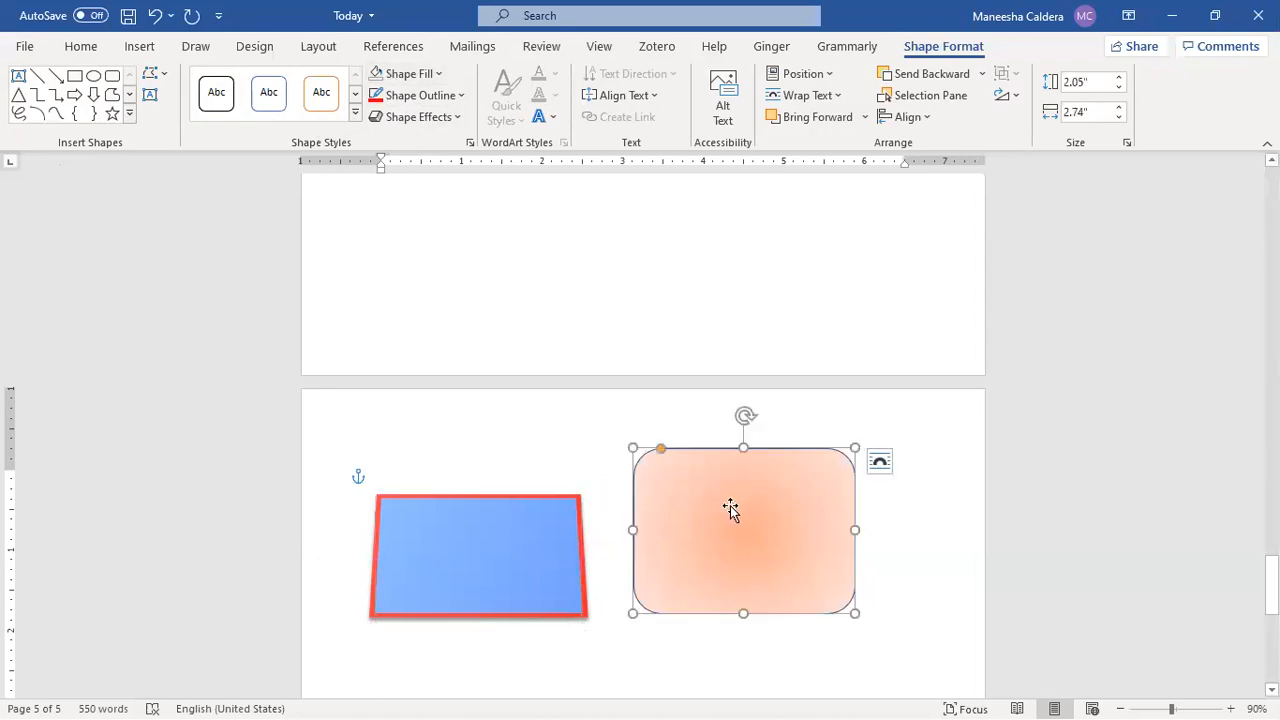
{"action": "left_click", "coordinate": [549, 119]}
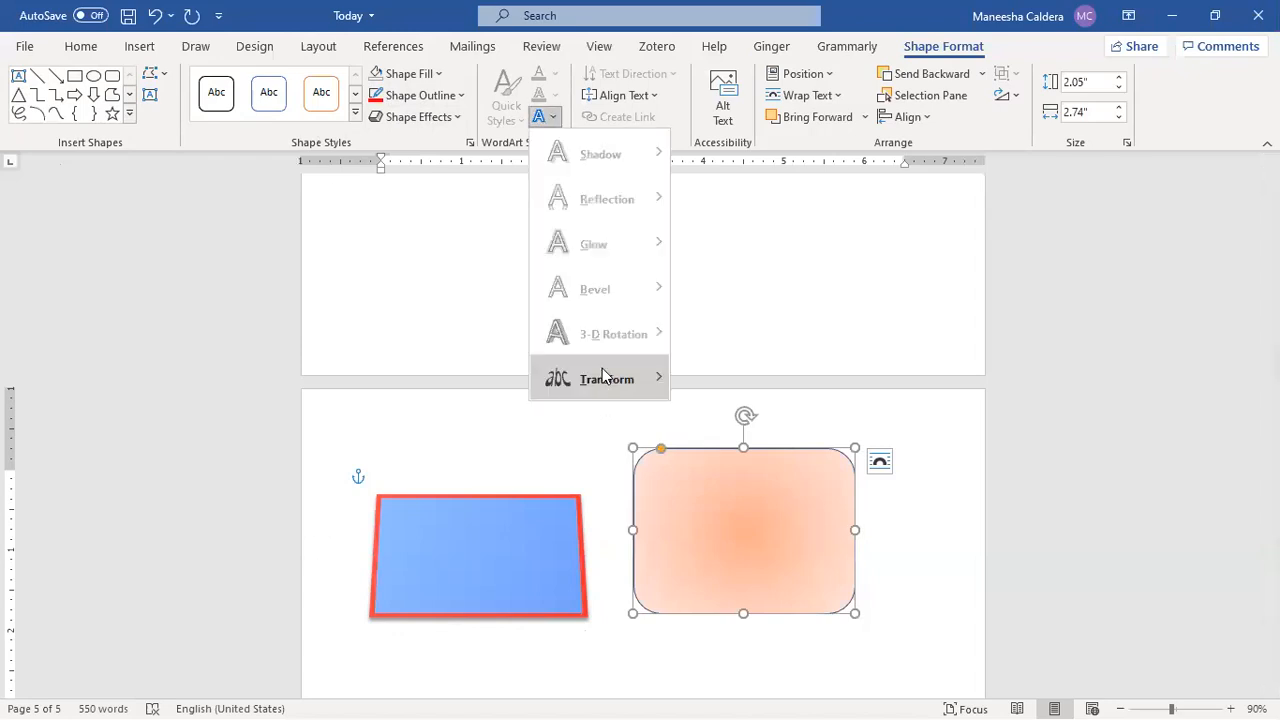
{"action": "mouse_move", "coordinate": [603, 381]}
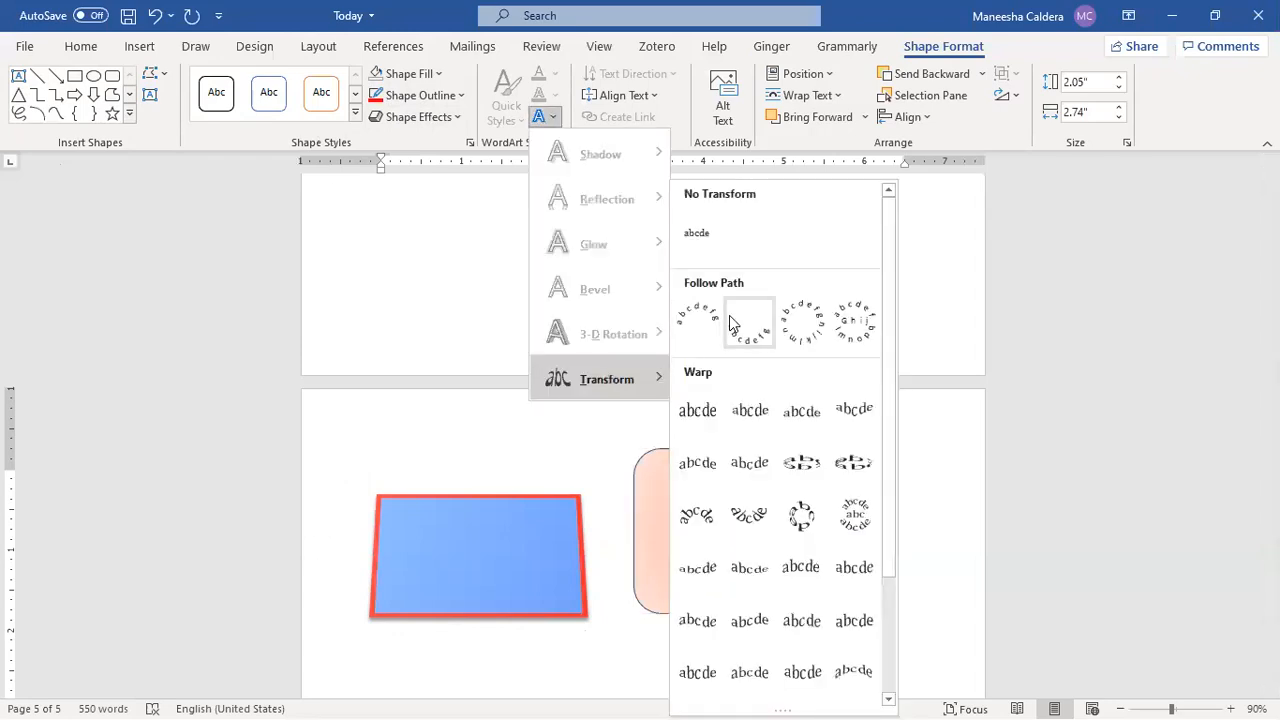
{"action": "left_click", "coordinate": [691, 514]}
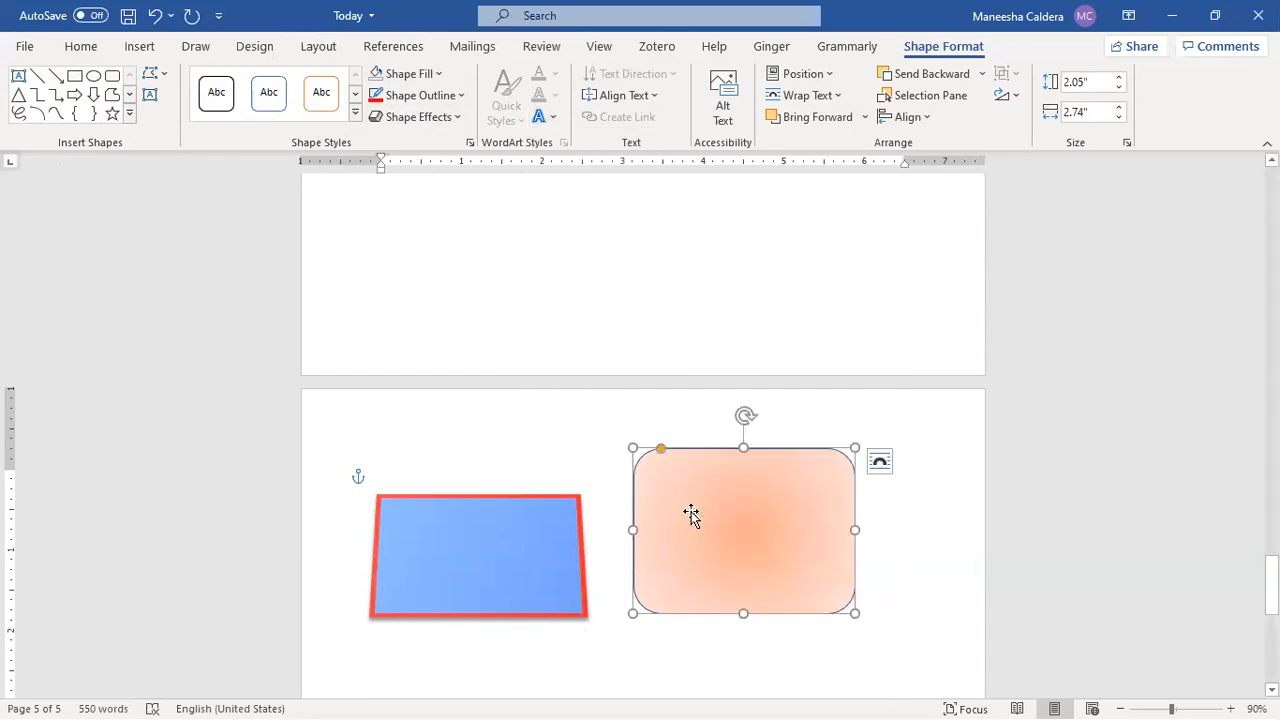
Enter the text "This is a book" inside the rounded rectangle.
{"action": "type", "text": "This si"}
{"action": "key", "text": "BackSpace"}
{"action": "type", "text": "is a"}
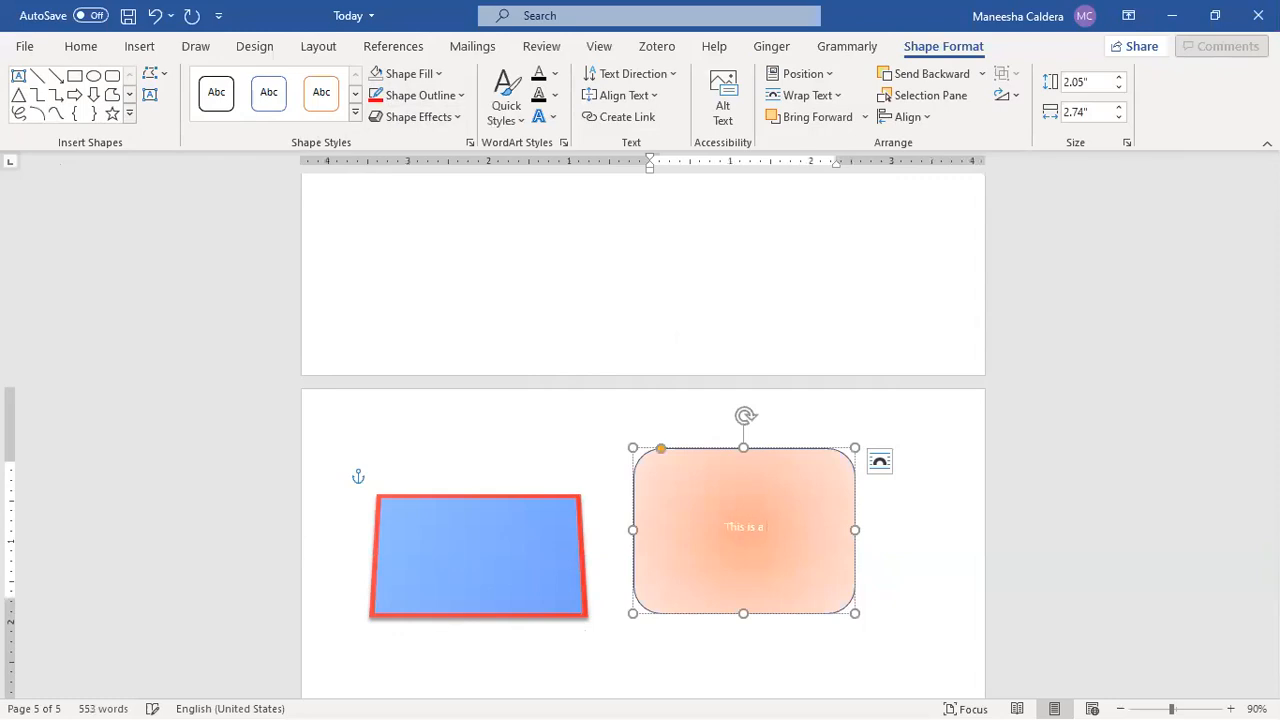
{"action": "type", "text": " book"}
Select the text "This is a book" in the rounded rectangle and preview the WordArt quick styles without applying one.
{"action": "key", "text": "shift+Left"}
{"action": "key", "text": "shift+Left"}
{"action": "key", "text": "shift+Left"}
{"action": "key", "text": "shift+Left"}
{"action": "key", "text": "shift+Left"}
{"action": "key", "text": "shift+Left"}
{"action": "key", "text": "shift+Left"}
{"action": "key", "text": "shift+Left"}
{"action": "key", "text": "shift+Left"}
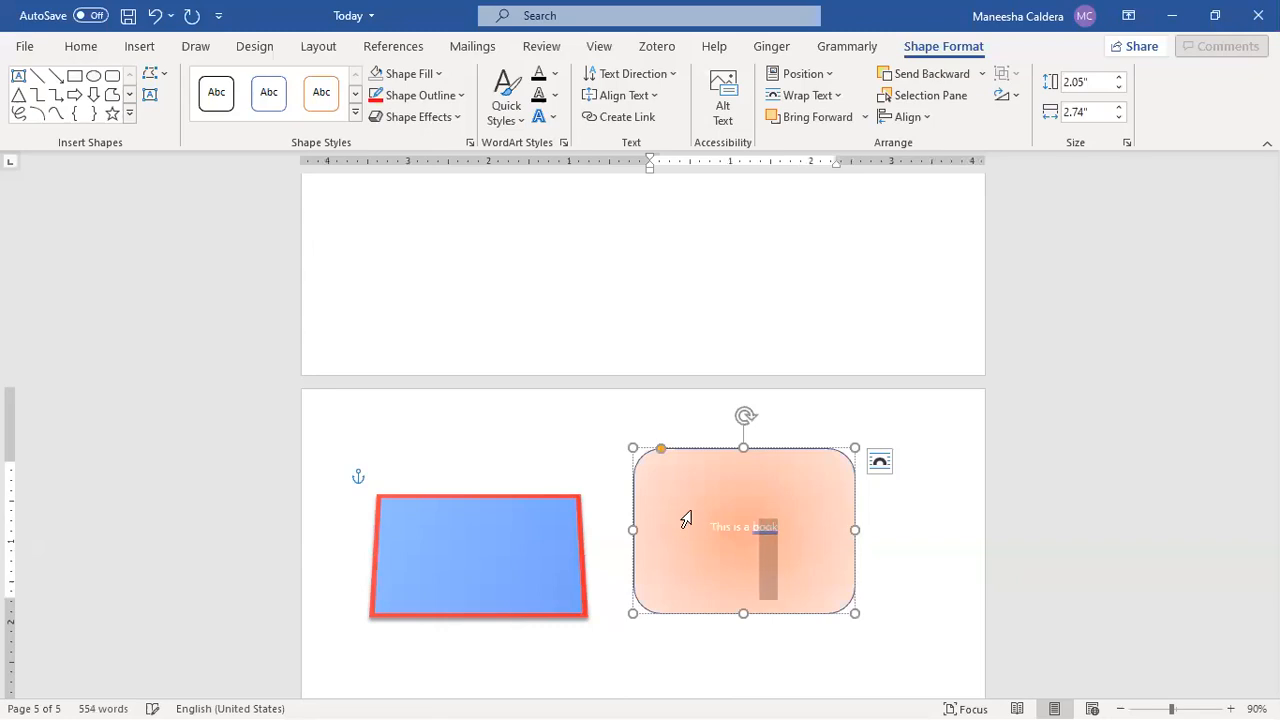
{"action": "key", "text": "shift+Left"}
{"action": "key", "text": "shift+Left"}
{"action": "key", "text": "shift+Left"}
{"action": "key", "text": "shift+Left"}
{"action": "key", "text": "shift+Left"}
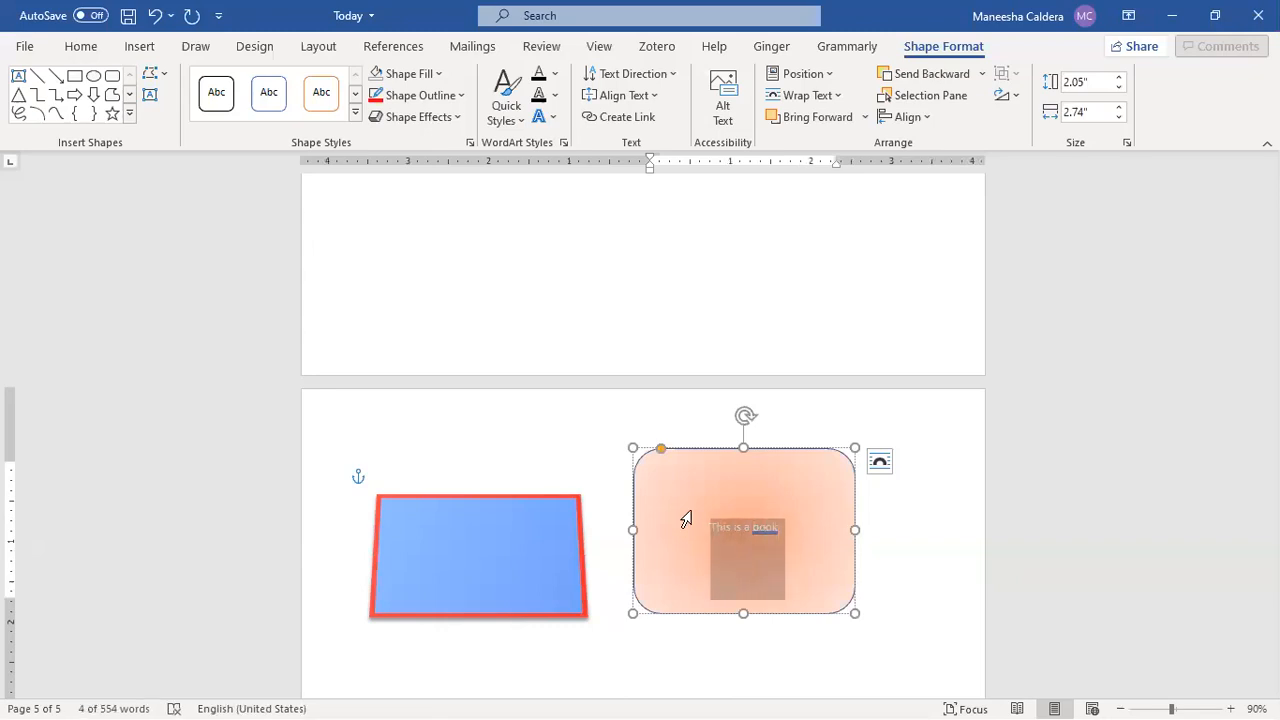
{"action": "left_click", "coordinate": [509, 118]}
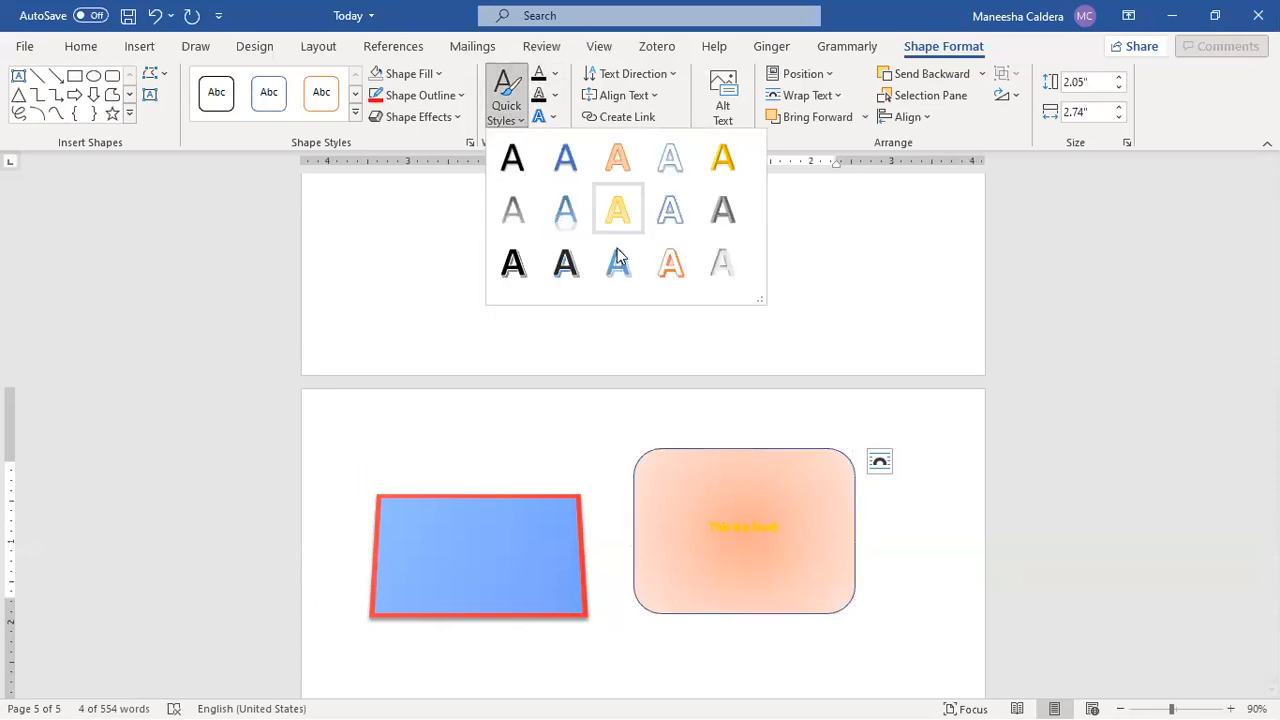
{"action": "left_click", "coordinate": [782, 528]}
Set the font size of the text "This is a book" to 24.
{"action": "left_click_drag", "start_coordinate": [786, 535], "coordinate": [710, 523]}
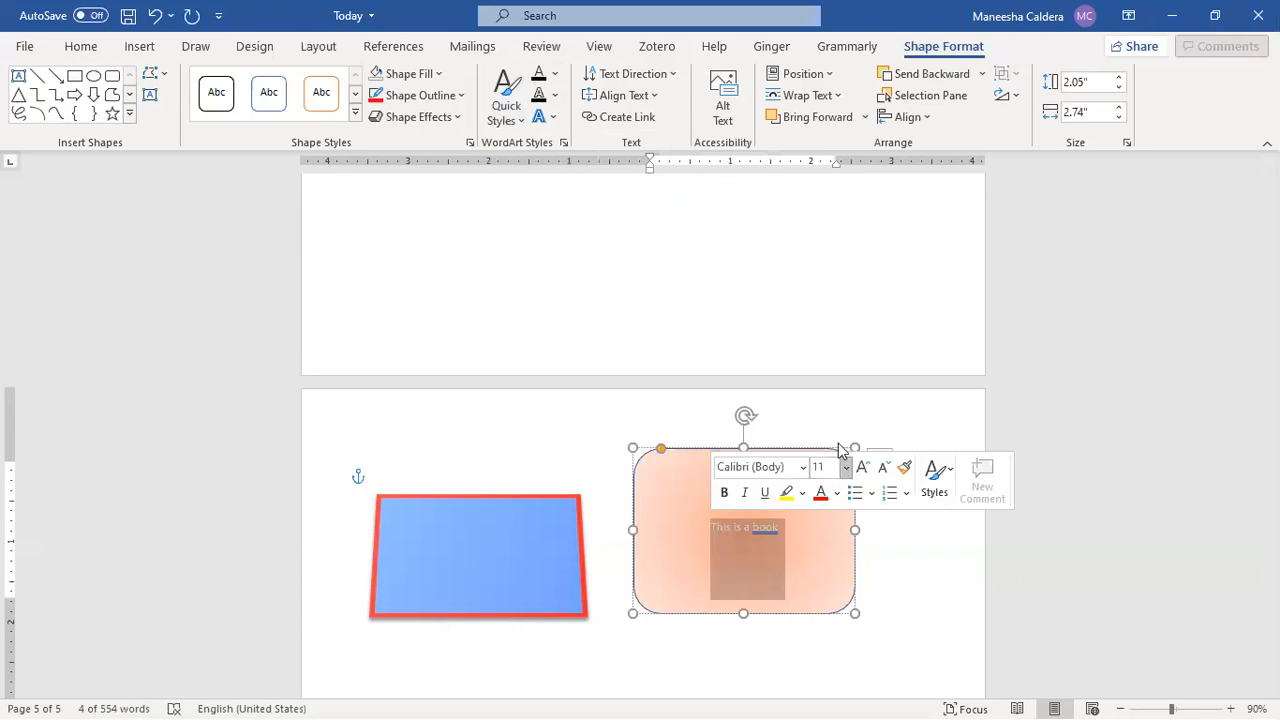
{"action": "left_click", "coordinate": [846, 468]}
{"action": "left_click", "coordinate": [827, 336]}
{"action": "left_click", "coordinate": [759, 598]}
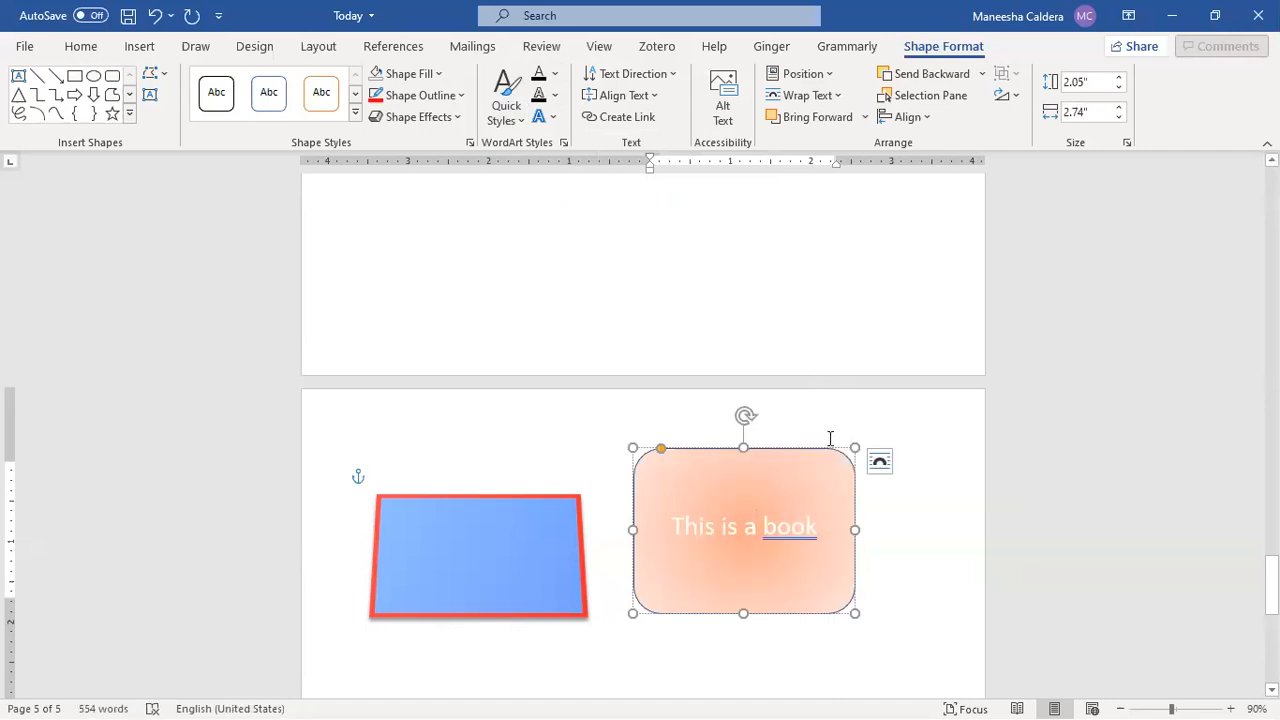
Replace the rounded rectangle's gradient fill with the solid orange theme color.
{"action": "left_click", "coordinate": [826, 450]}
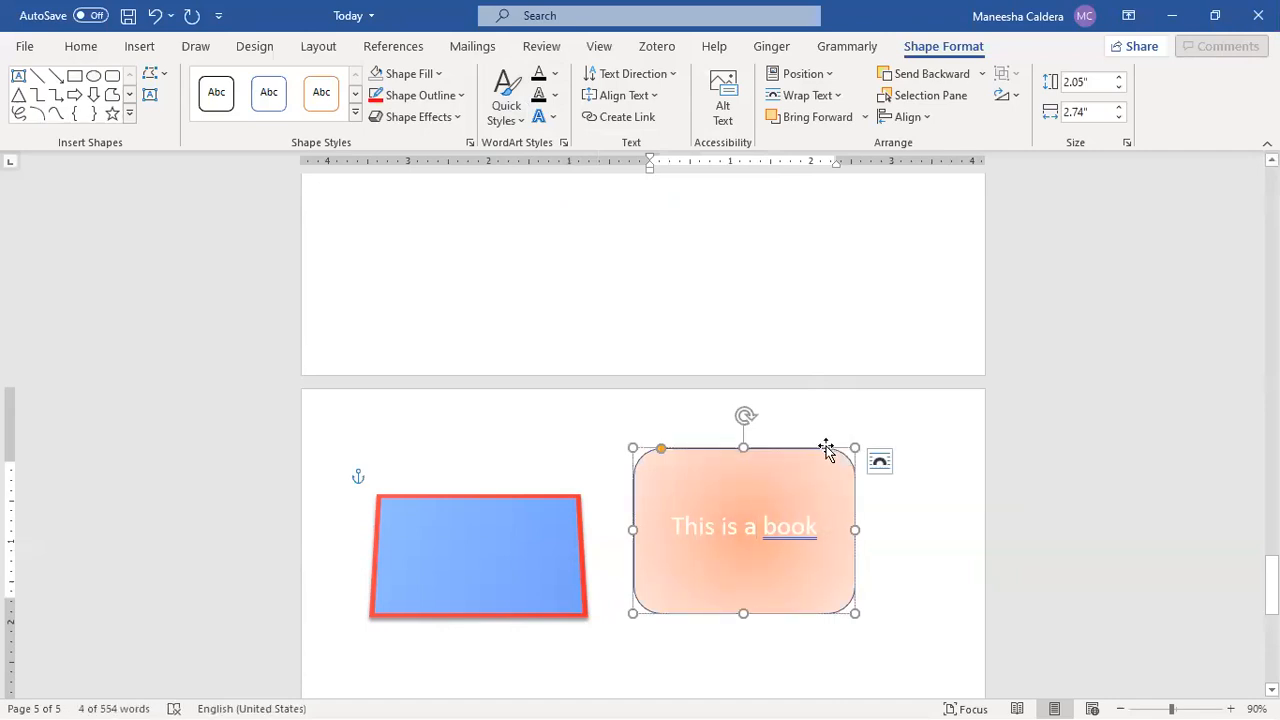
{"action": "left_click", "coordinate": [442, 76]}
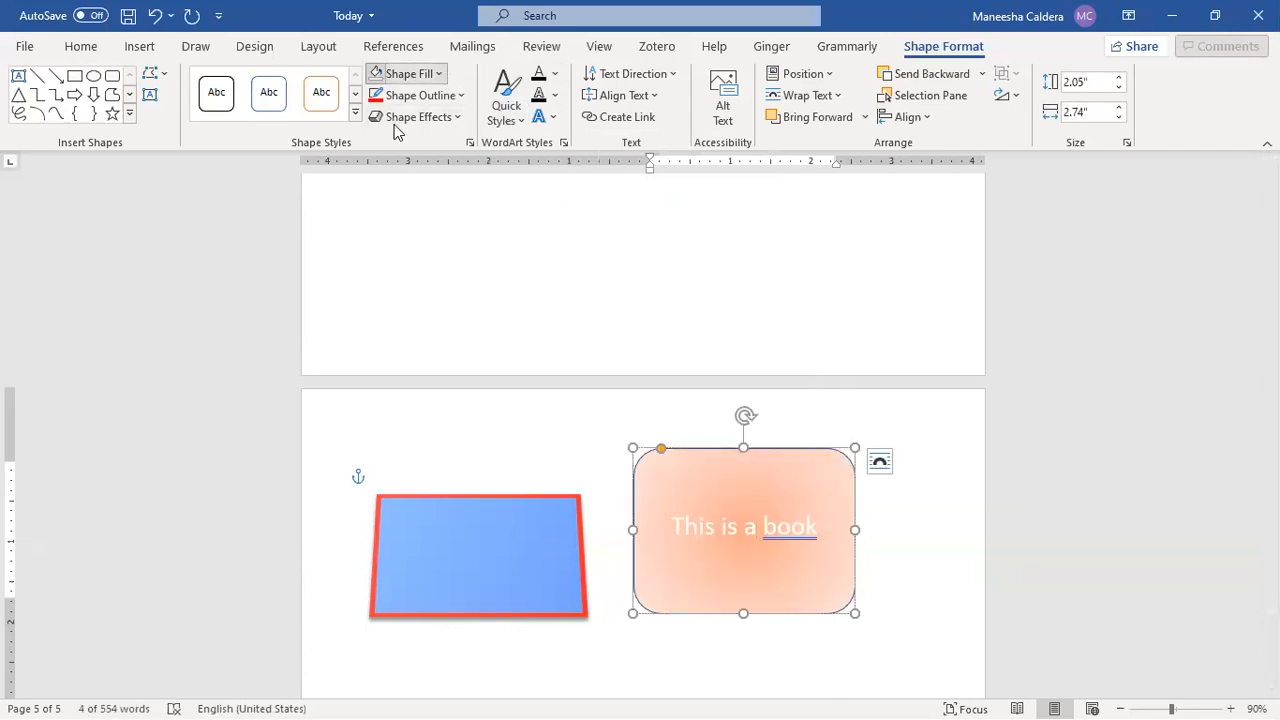
{"action": "left_click", "coordinate": [749, 500]}
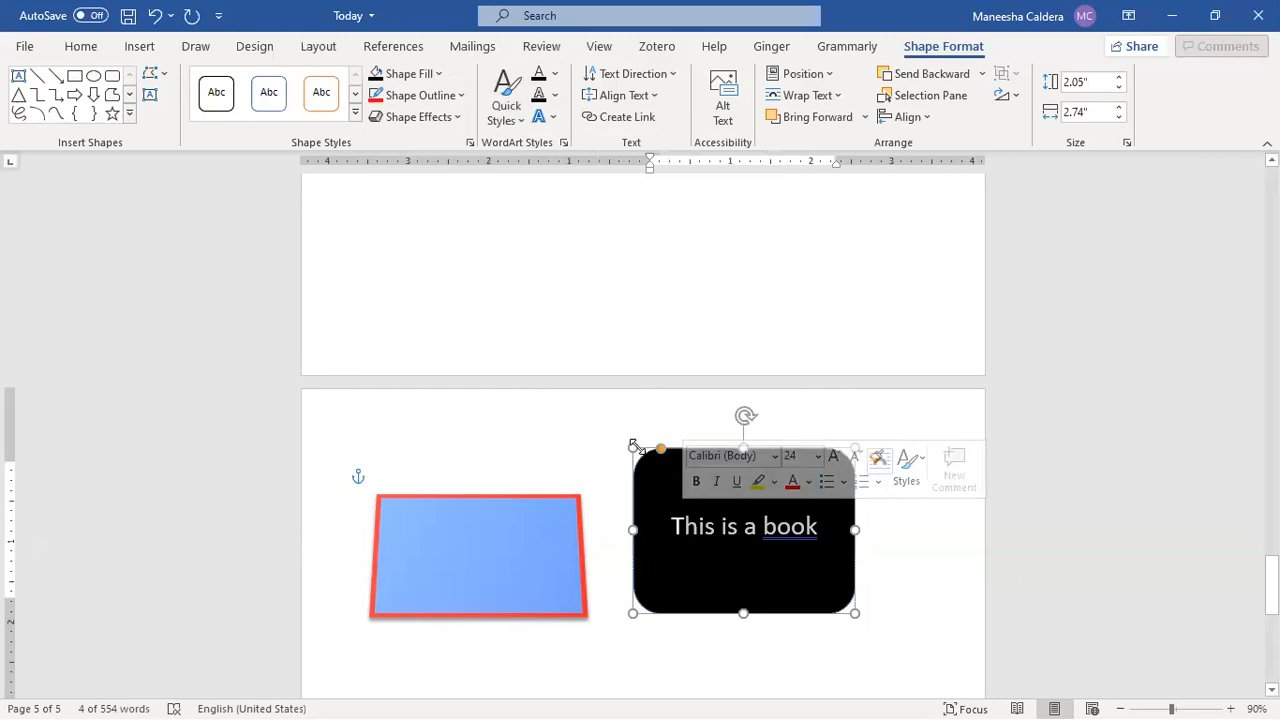
{"action": "left_click", "coordinate": [438, 78]}
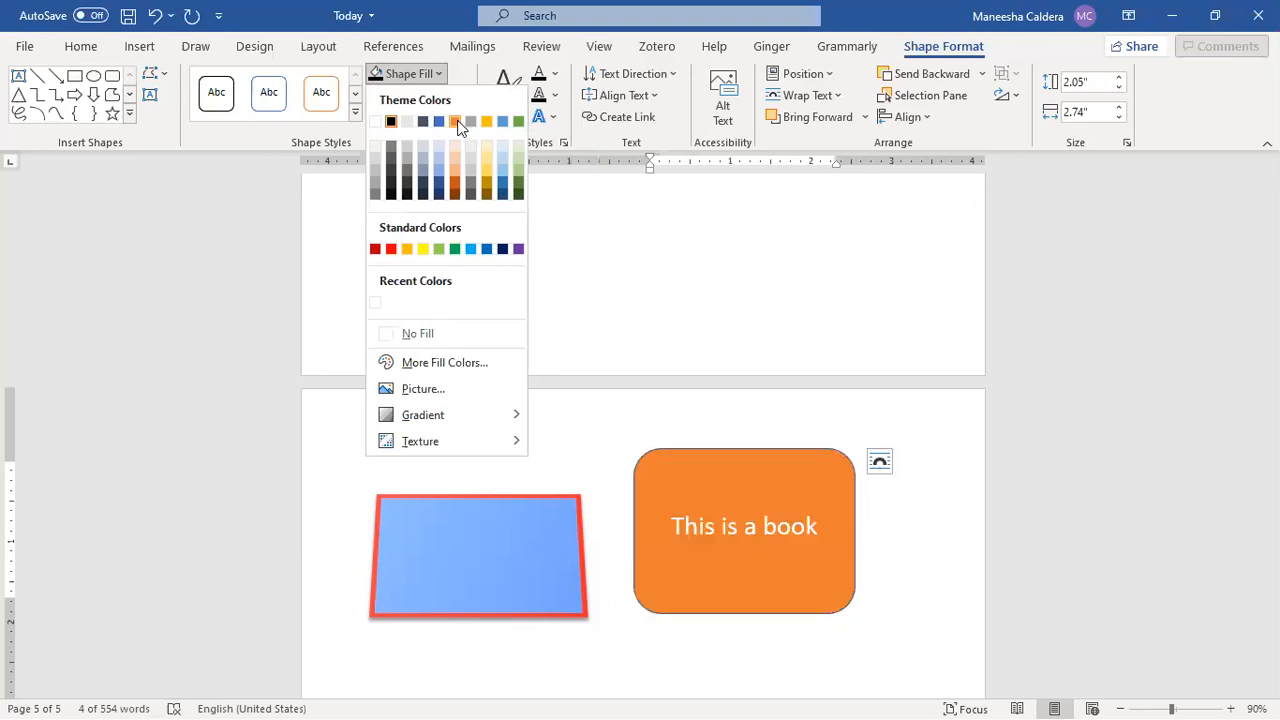
{"action": "left_click", "coordinate": [806, 555]}
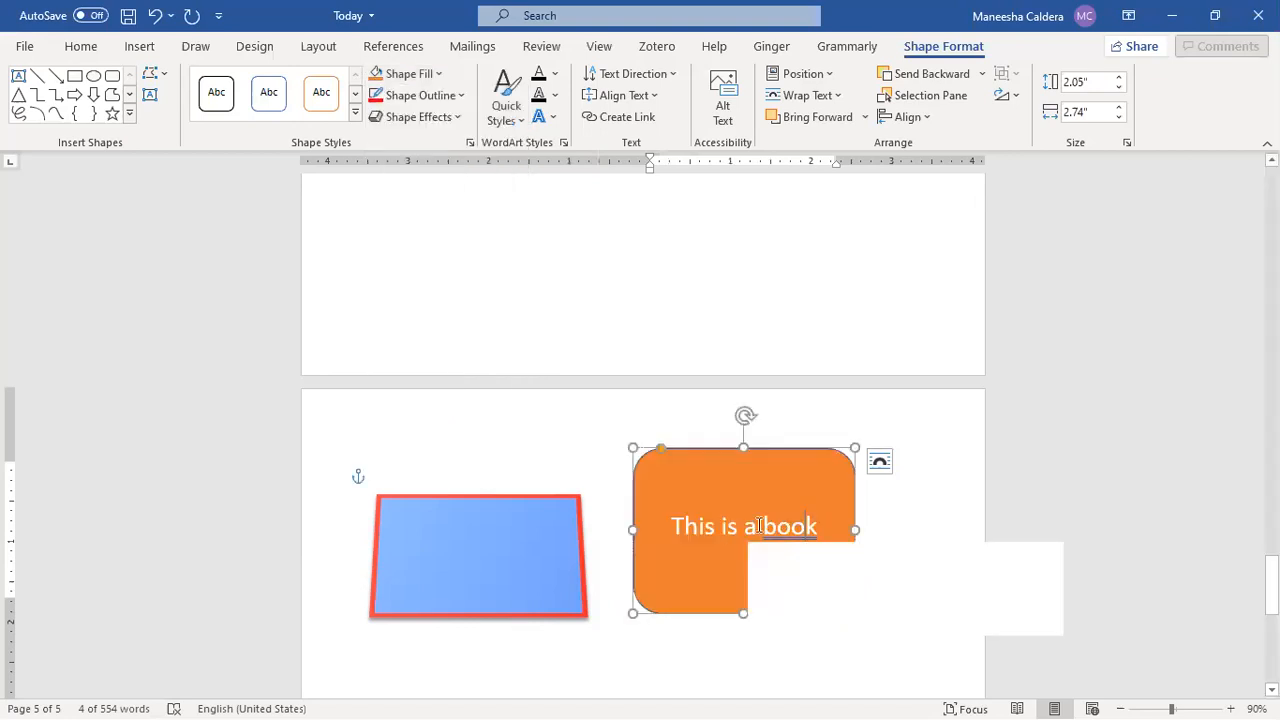
Apply the largest gold Glow variation to the text "This is a book".
{"action": "left_click_drag", "start_coordinate": [818, 530], "coordinate": [678, 516]}
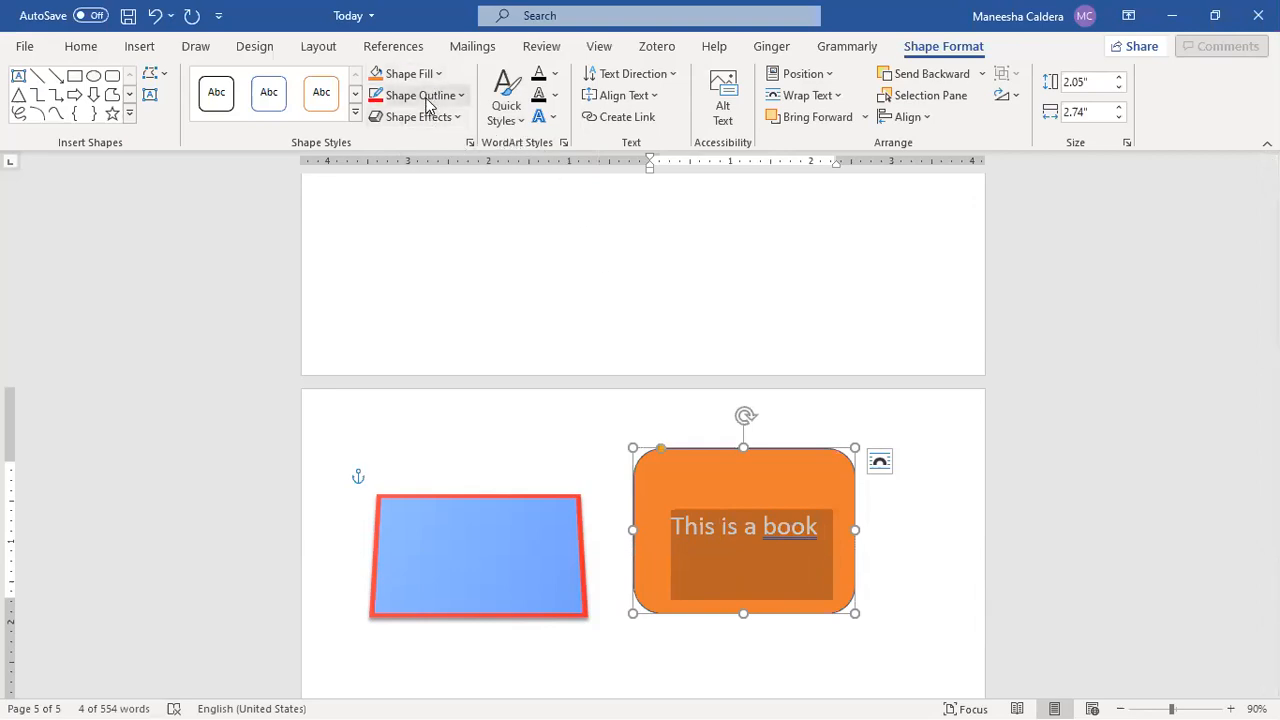
{"action": "left_click", "coordinate": [548, 120]}
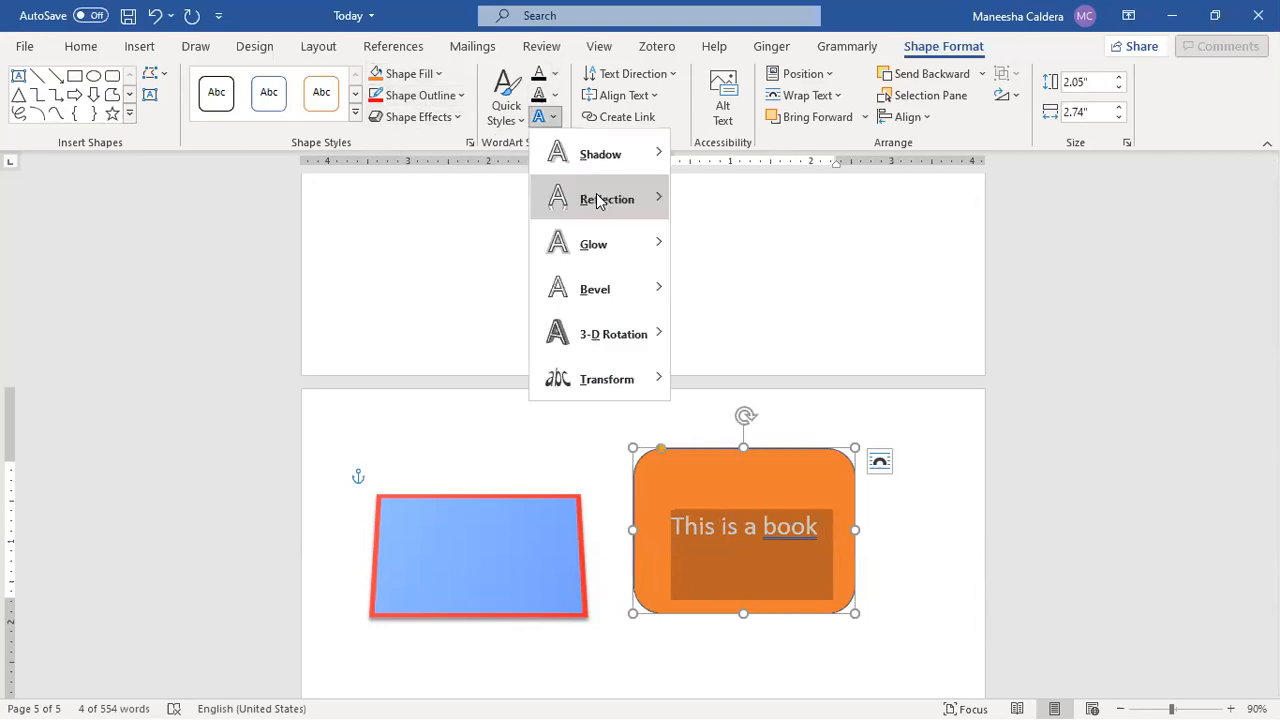
{"action": "mouse_move", "coordinate": [594, 200]}
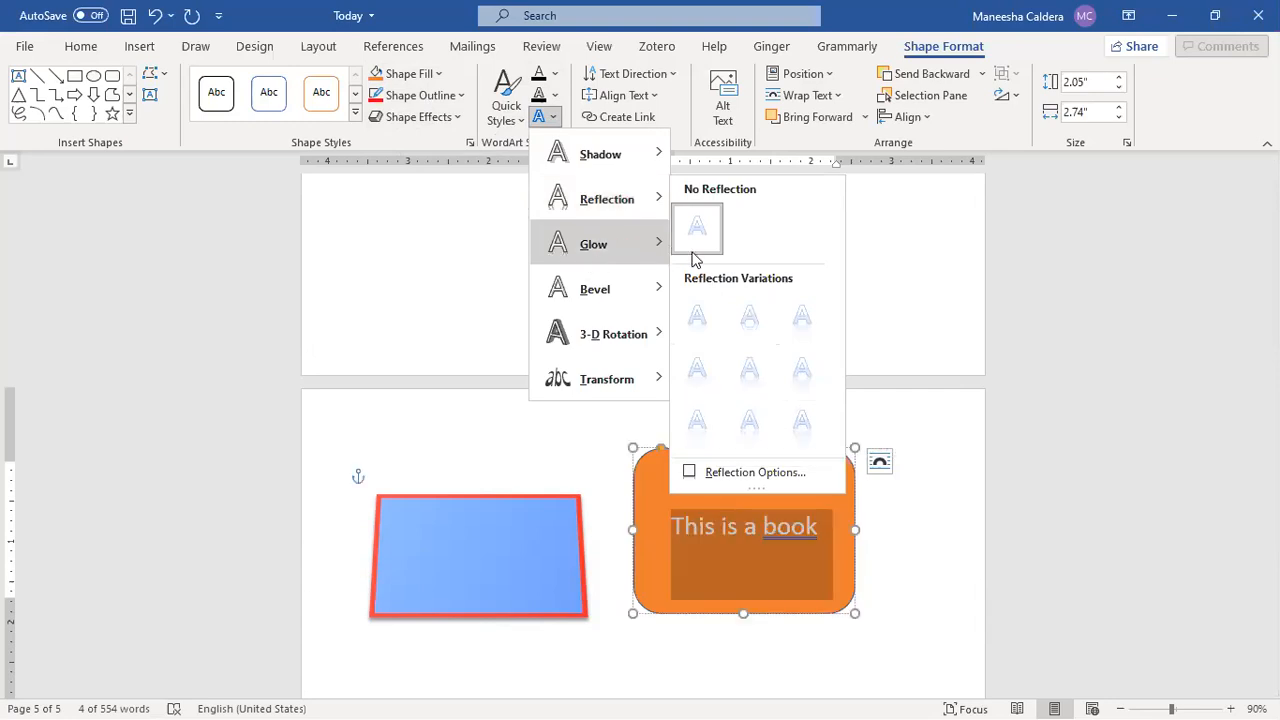
{"action": "mouse_move", "coordinate": [640, 245]}
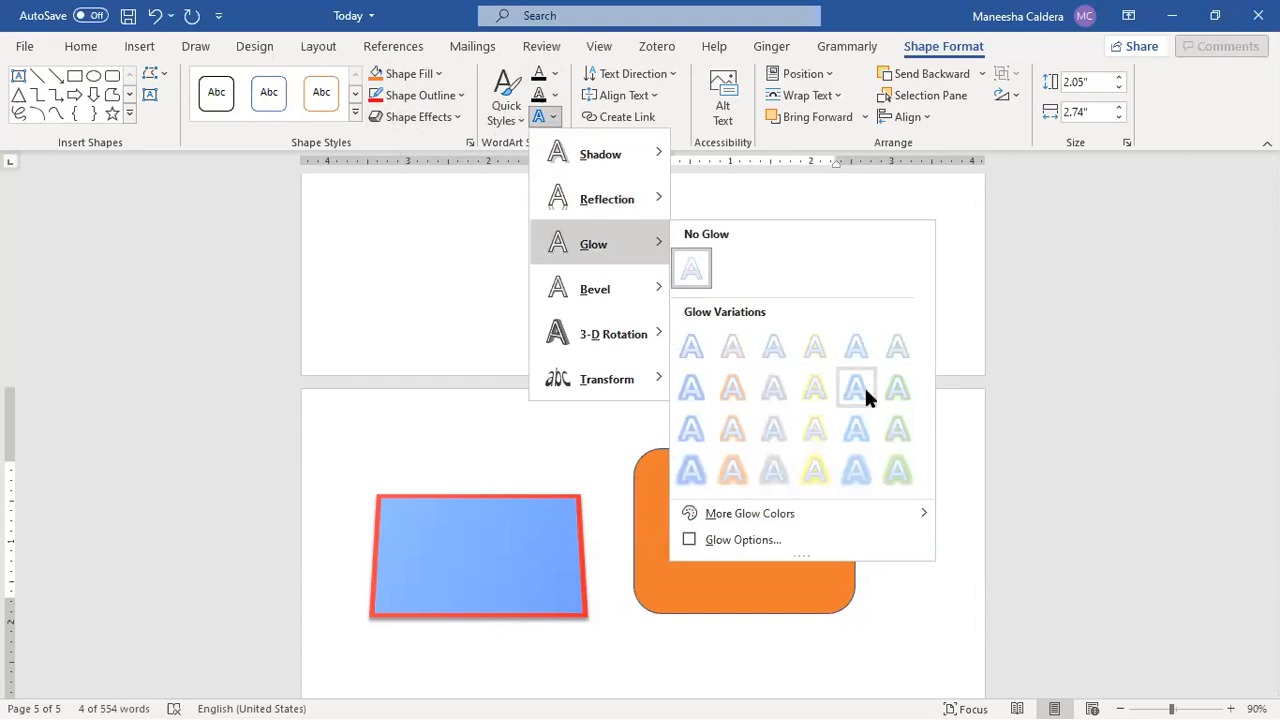
{"action": "left_click", "coordinate": [802, 474]}
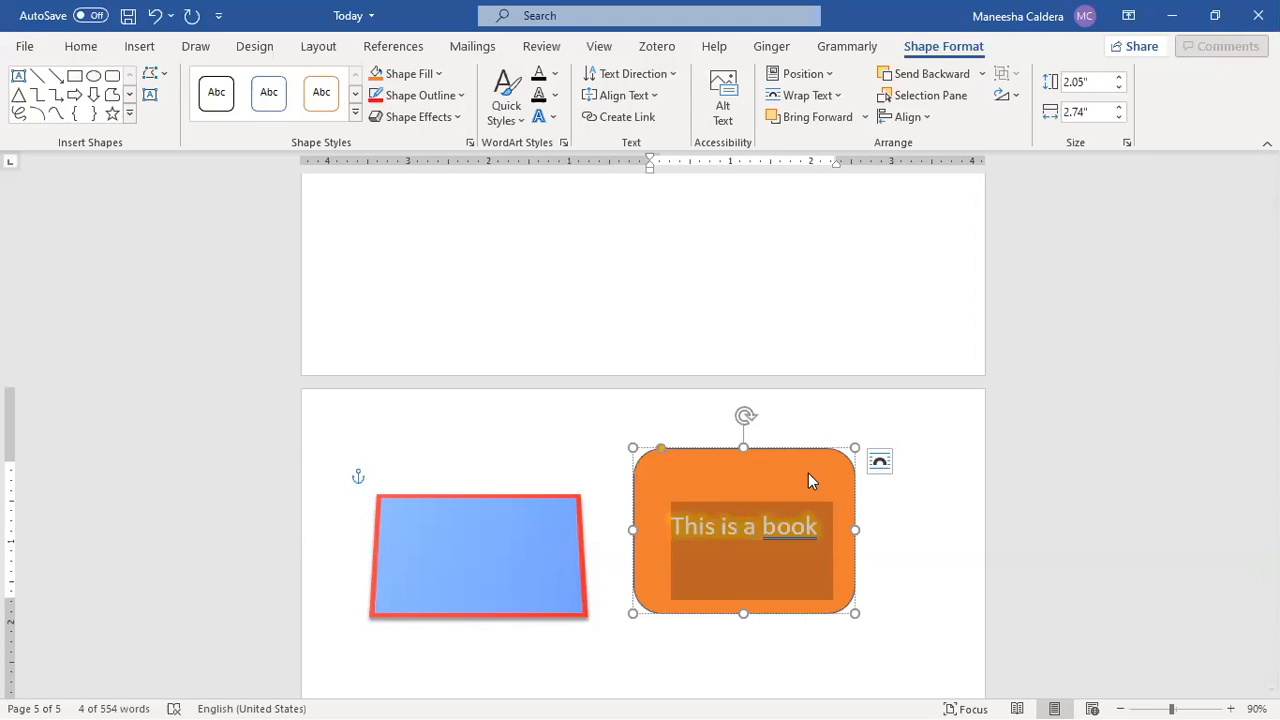
{"action": "left_click", "coordinate": [695, 577]}
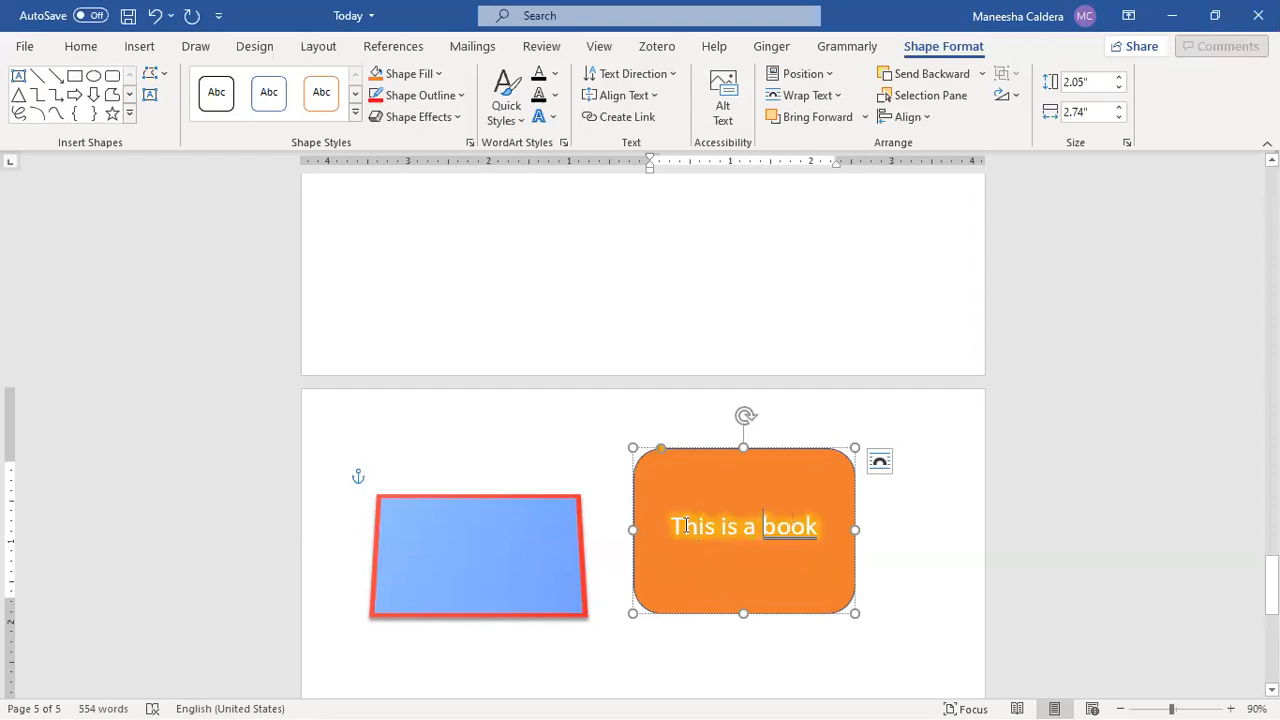
{"action": "key", "text": "ctrl+a"}
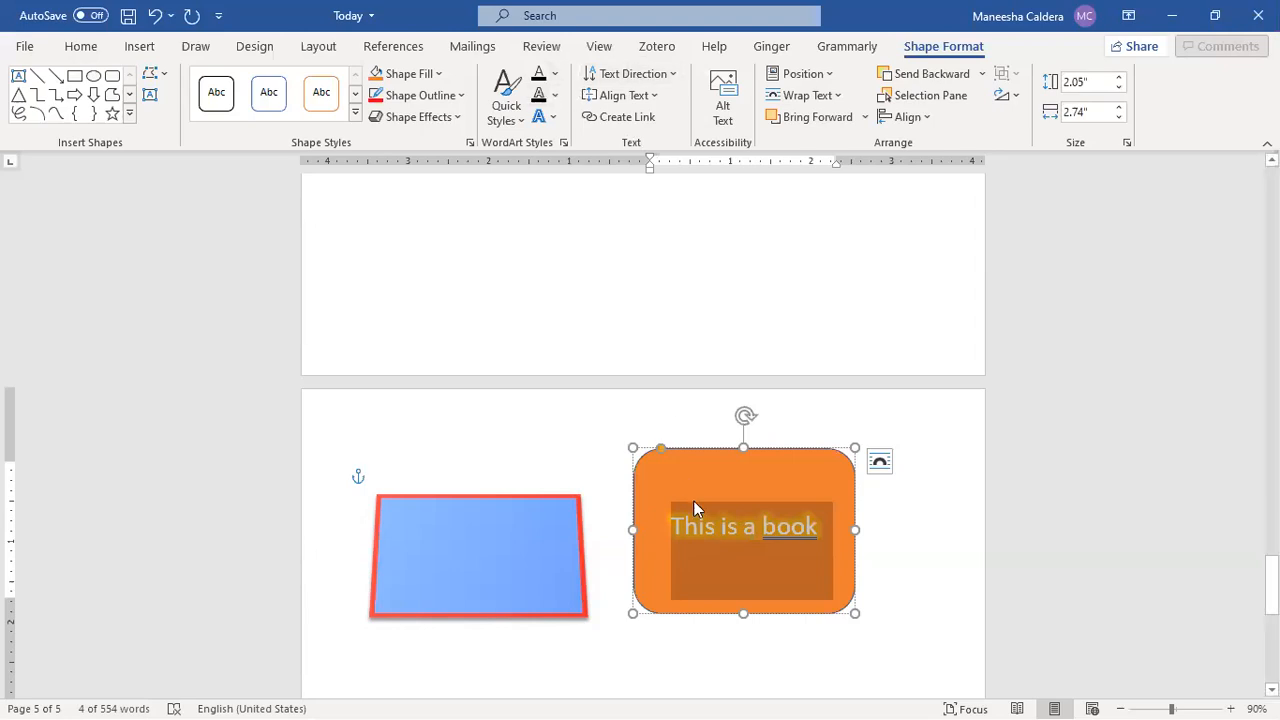
{"action": "left_click", "coordinate": [553, 96]}
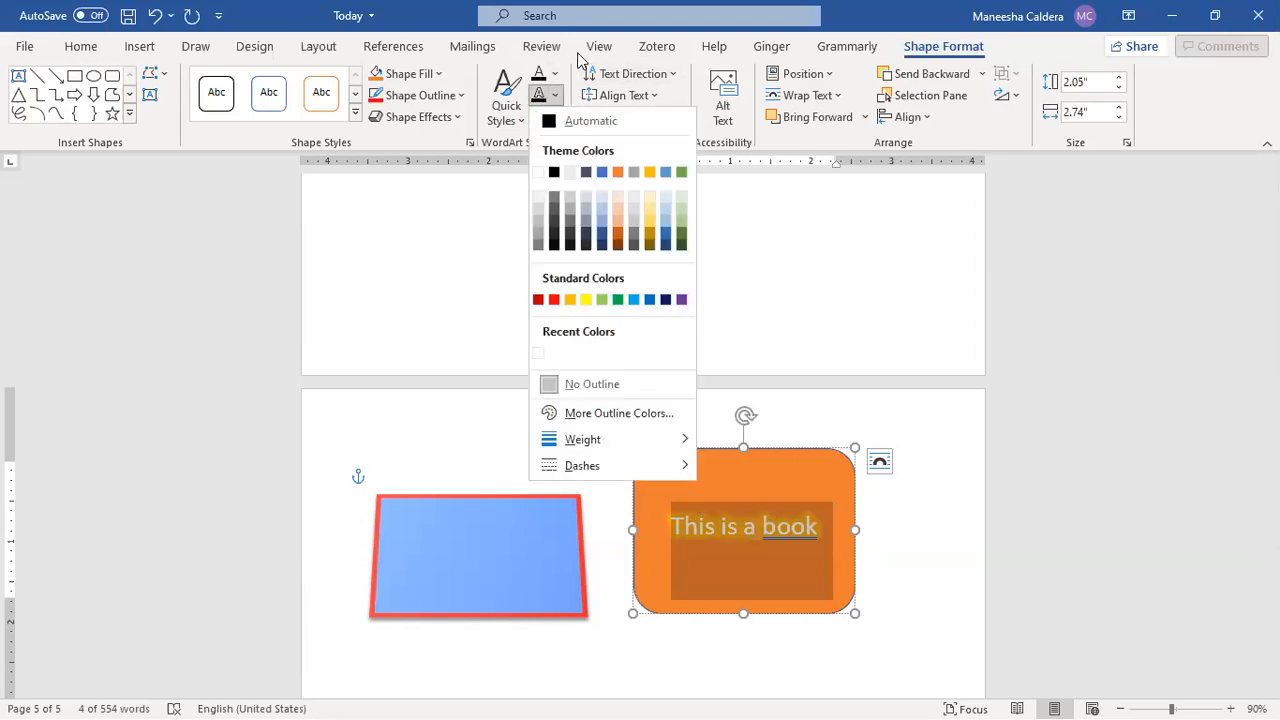
{"action": "left_click", "coordinate": [598, 46]}
{"action": "double_click", "coordinate": [751, 521]}
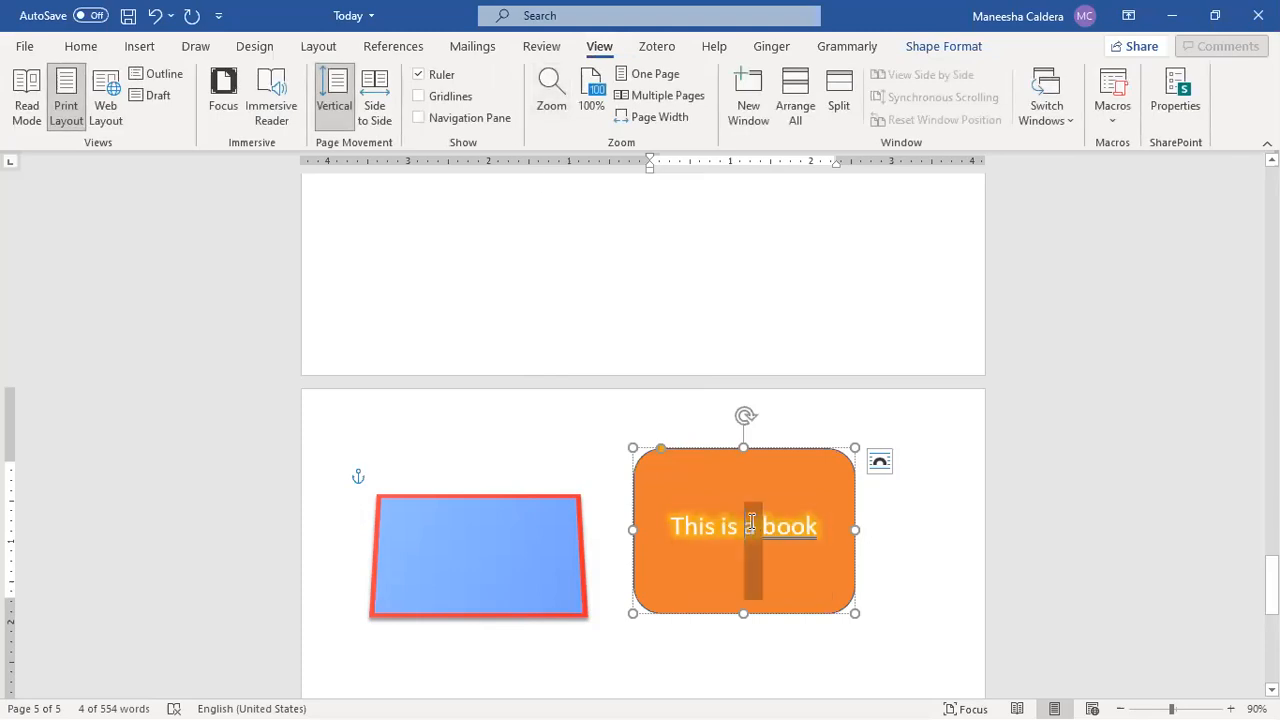
{"action": "triple_click", "coordinate": [686, 527]}
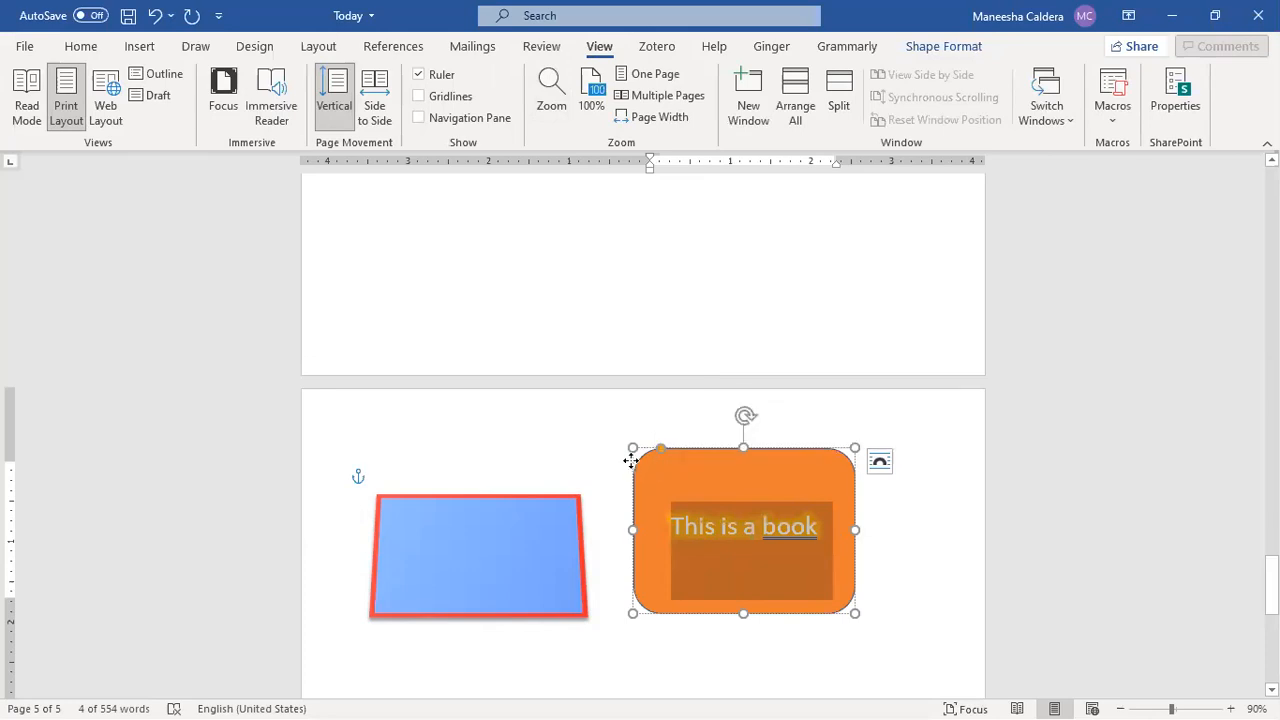
{"action": "left_click", "coordinate": [632, 465]}
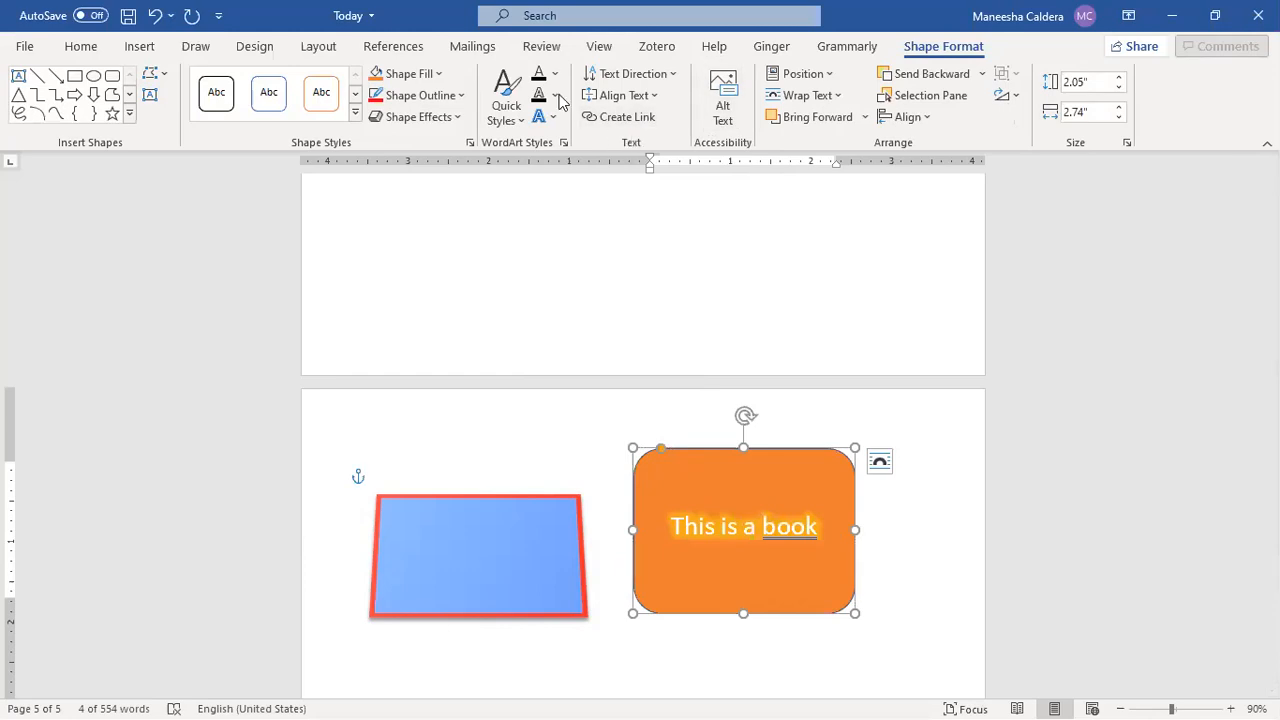
Give the text "This is a book" a text outline with a weight of 1½ pt.
{"action": "left_click", "coordinate": [747, 526]}
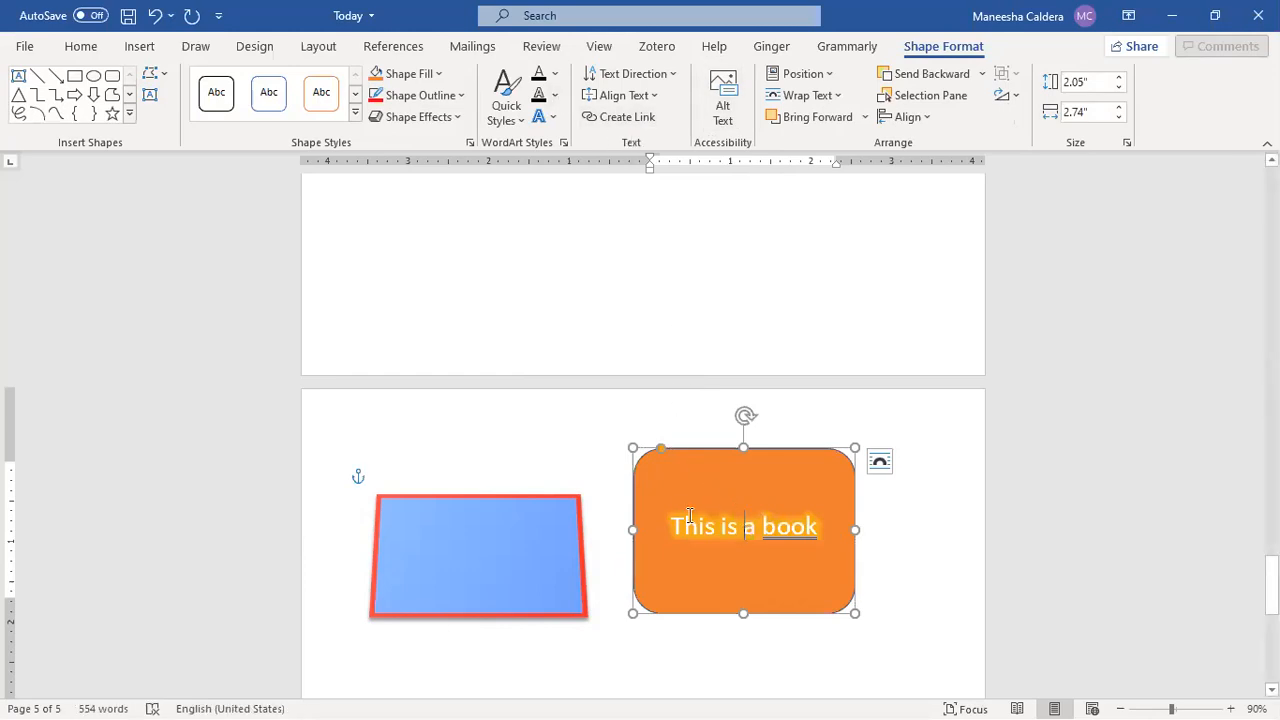
{"action": "left_click_drag", "start_coordinate": [674, 516], "coordinate": [816, 524]}
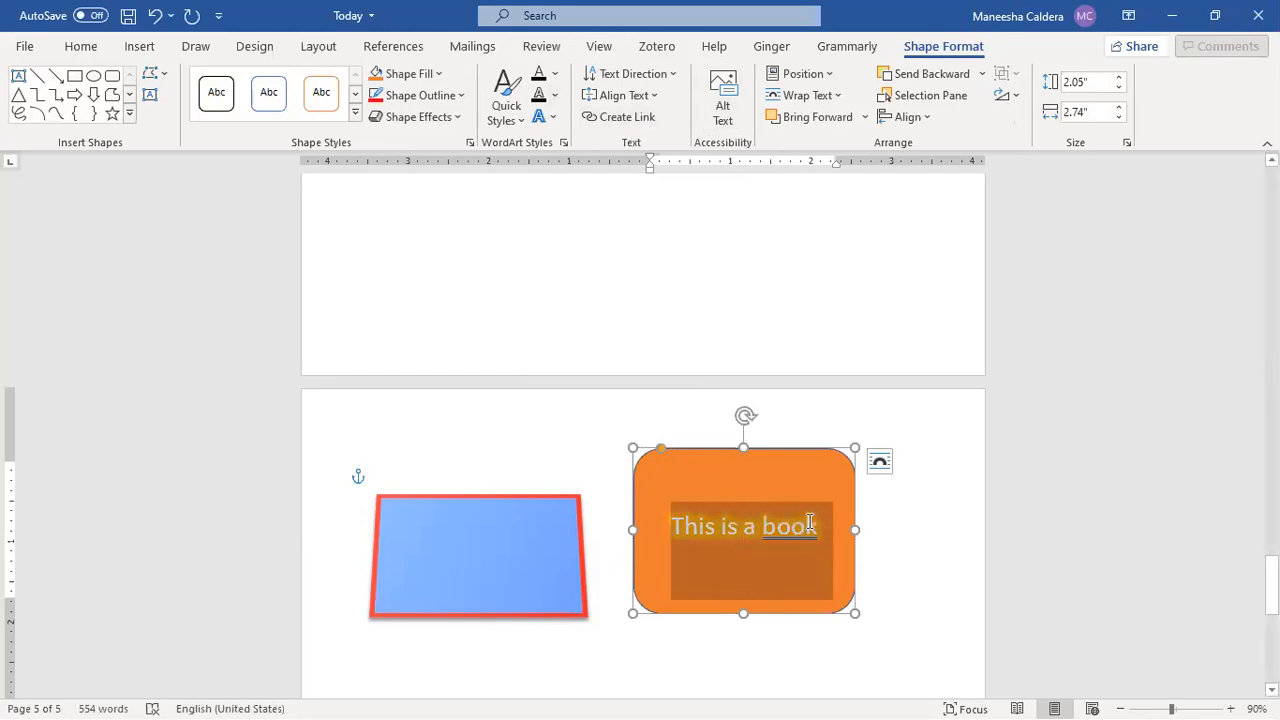
{"action": "left_click", "coordinate": [555, 96]}
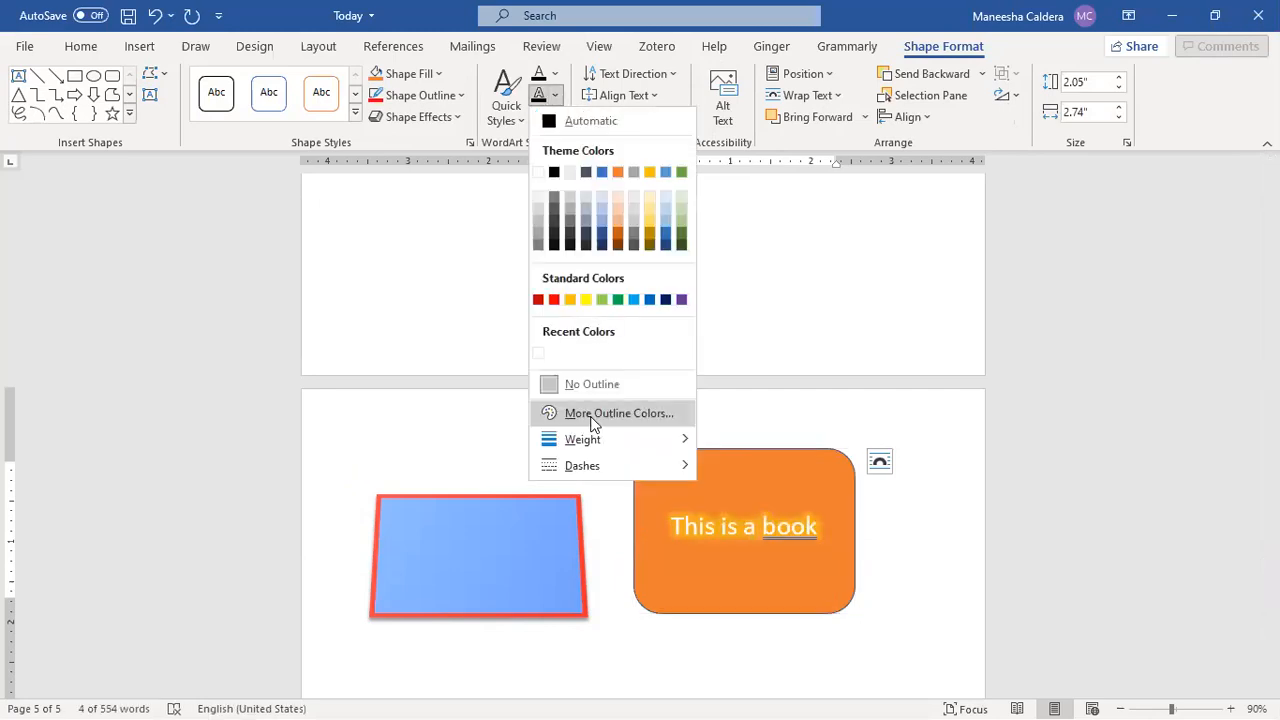
{"action": "mouse_move", "coordinate": [593, 441]}
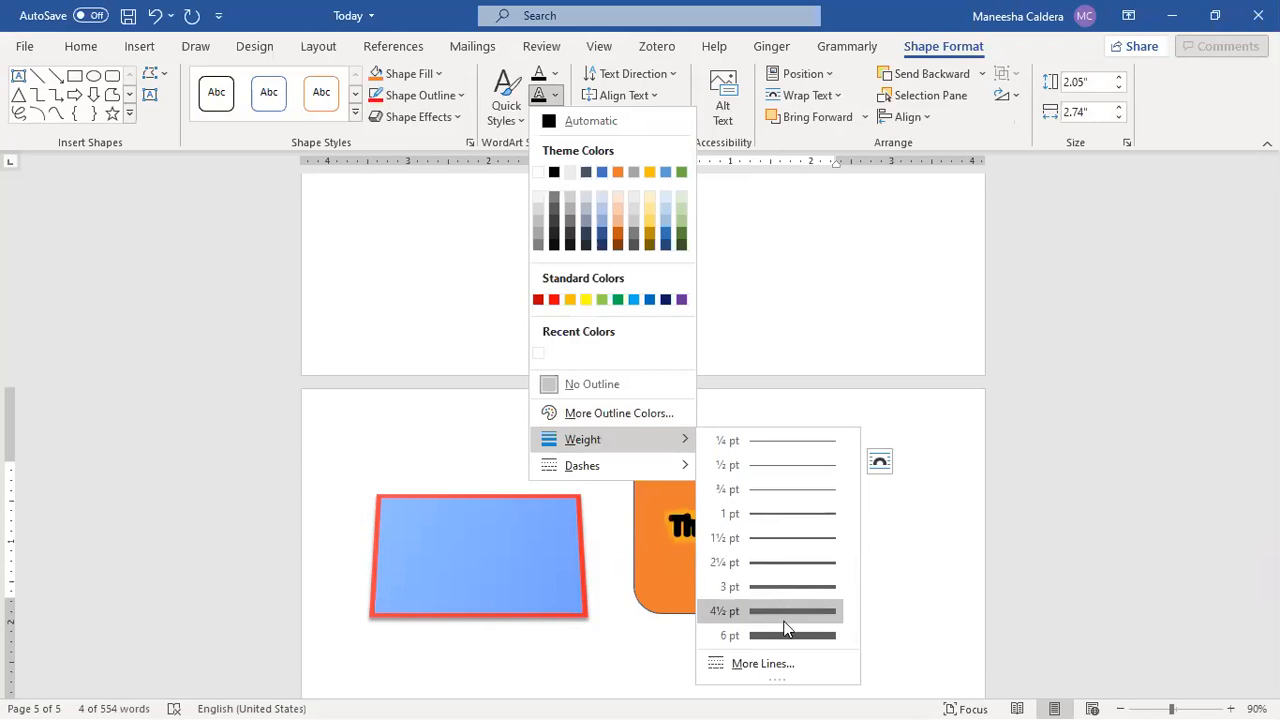
{"action": "left_click", "coordinate": [785, 538]}
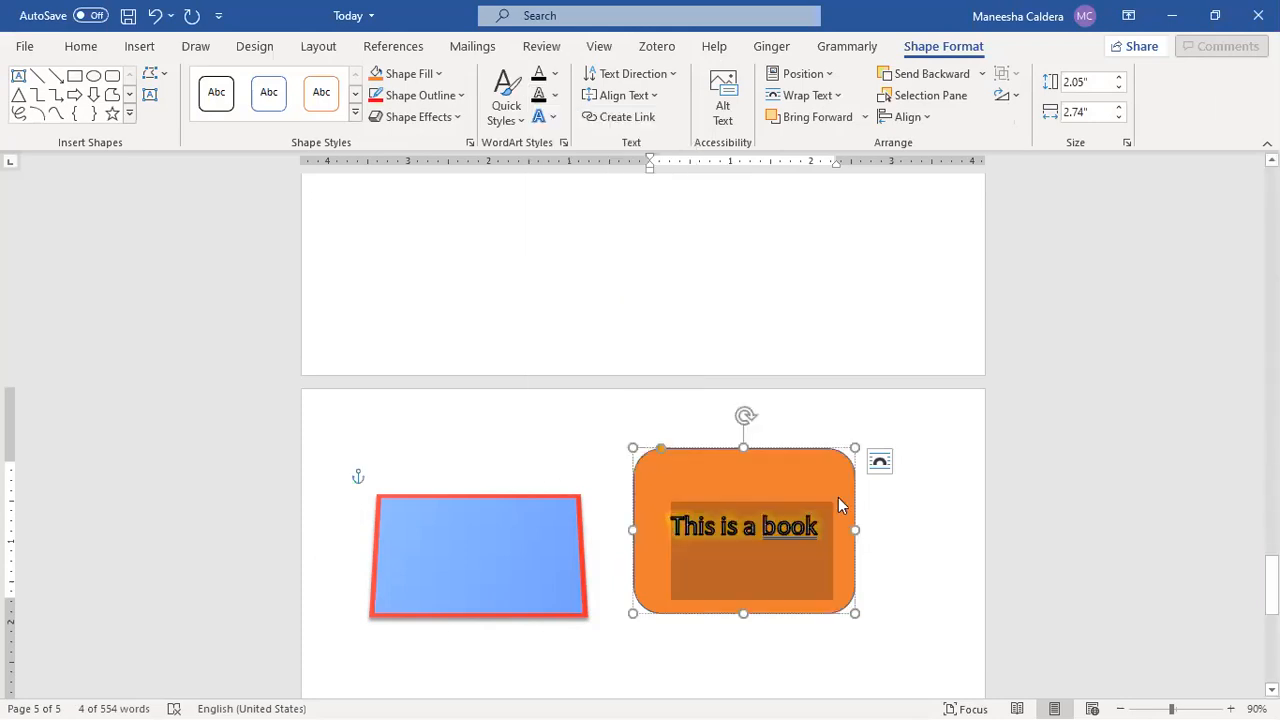
Examine the WordArt quick styles and the text fill colors offered for the outlined text without applying any.
{"action": "left_click", "coordinate": [508, 110]}
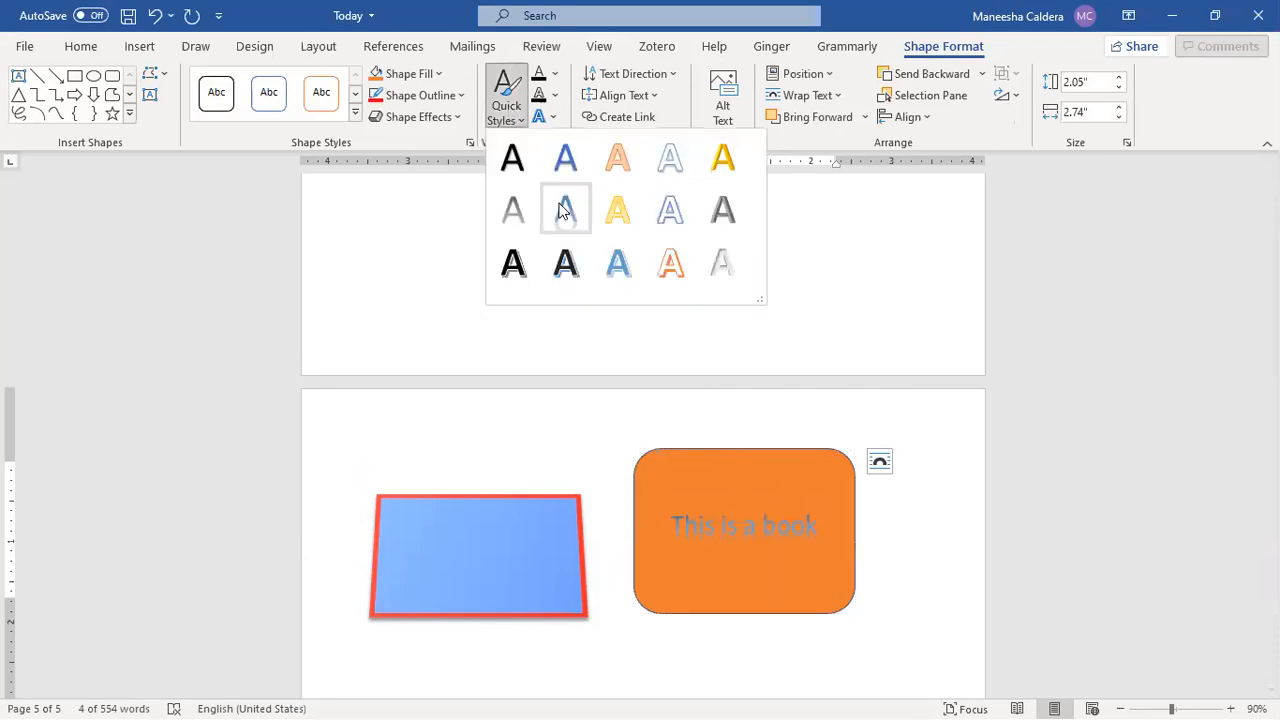
{"action": "left_click", "coordinate": [720, 262]}
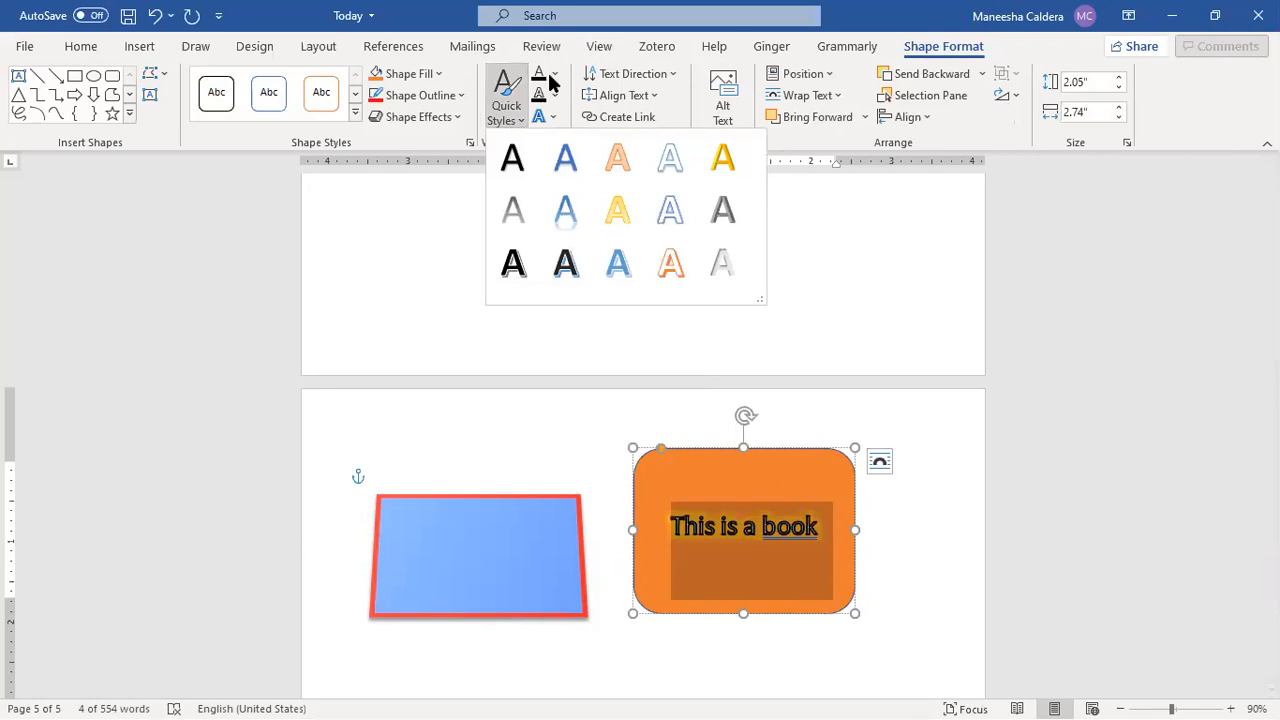
{"action": "left_click", "coordinate": [554, 75]}
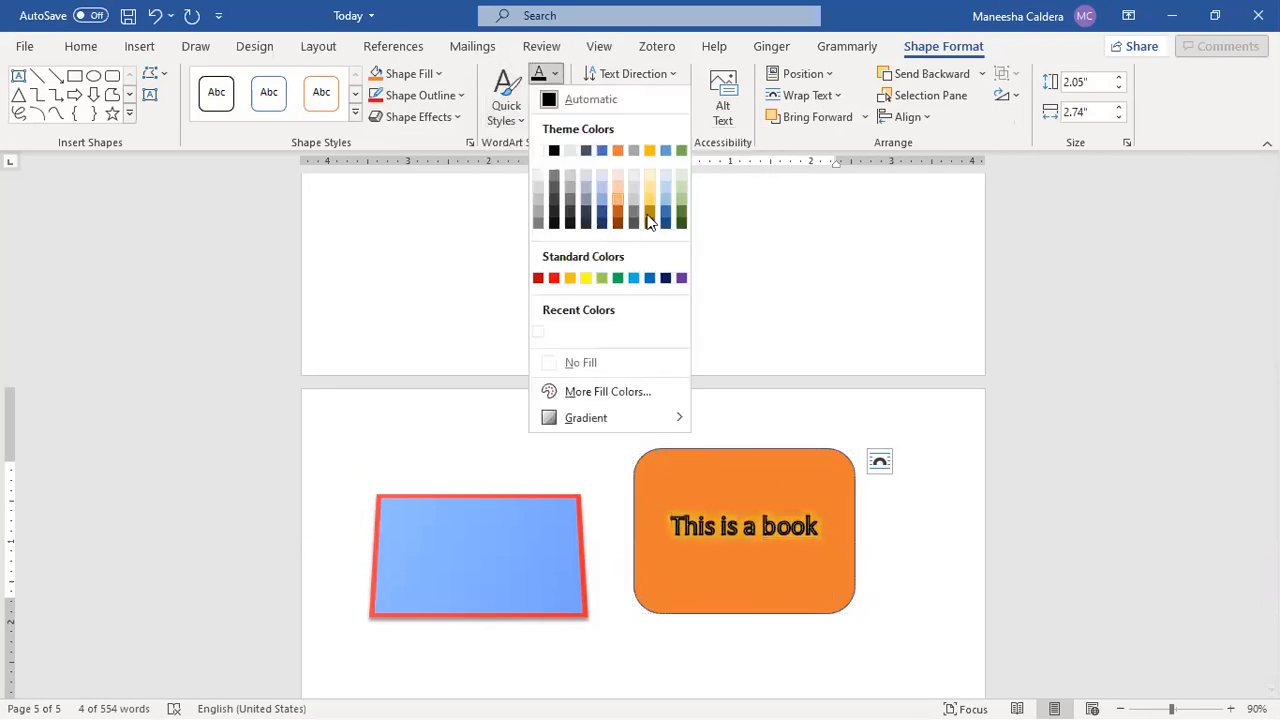
{"action": "left_click", "coordinate": [725, 208]}
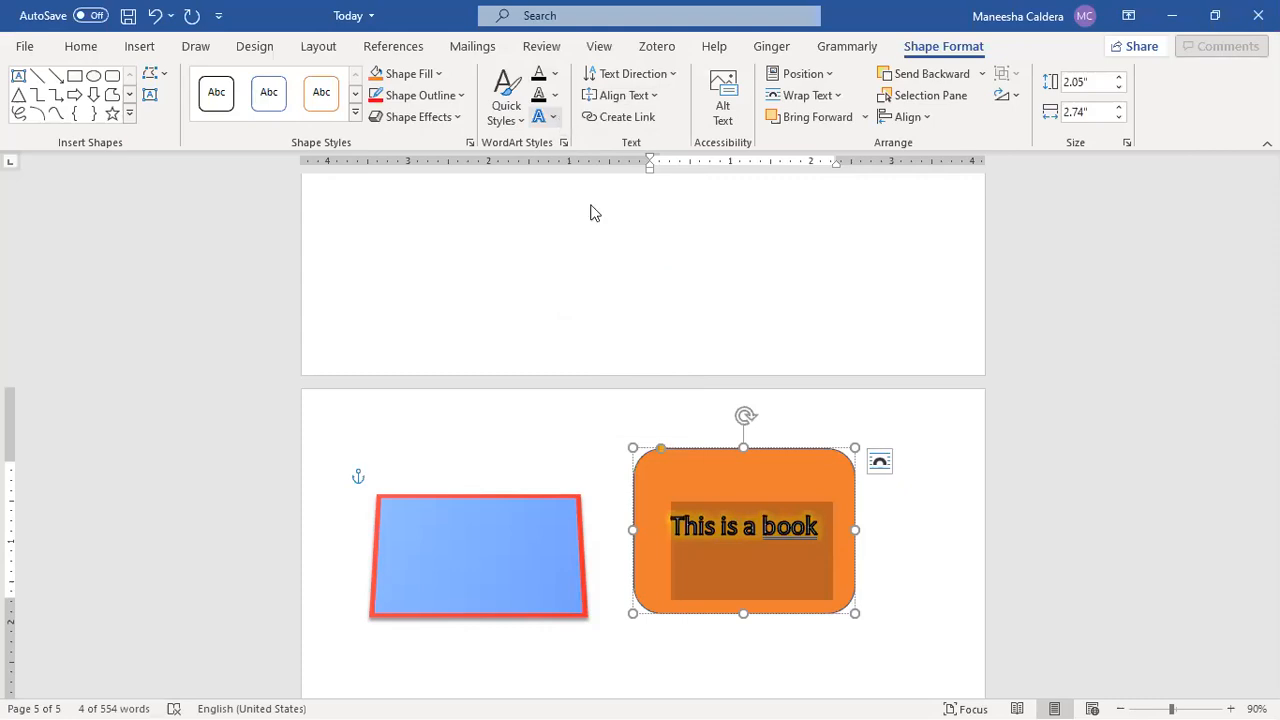
Apply the Follow Path transform that bends the text "This is a book" along a downward arch.
{"action": "left_click", "coordinate": [552, 116]}
{"action": "mouse_move", "coordinate": [607, 379]}
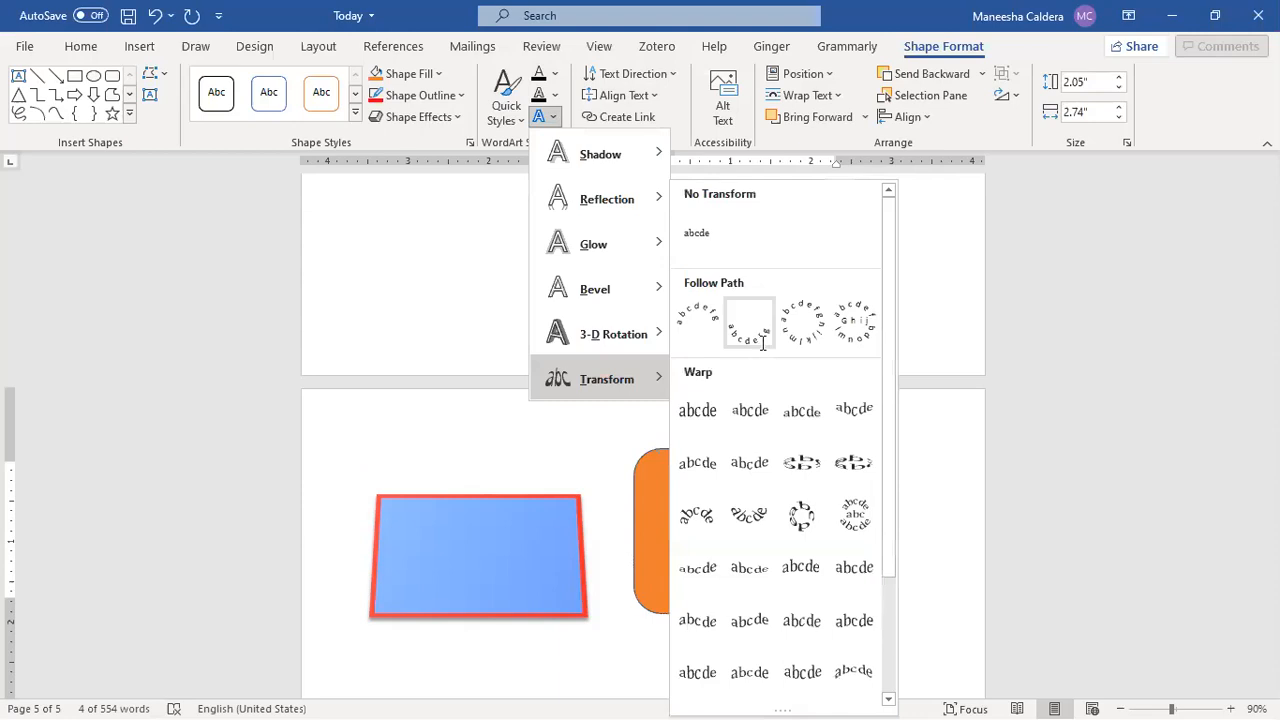
{"action": "left_click", "coordinate": [760, 343]}
{"action": "left_click", "coordinate": [899, 520]}
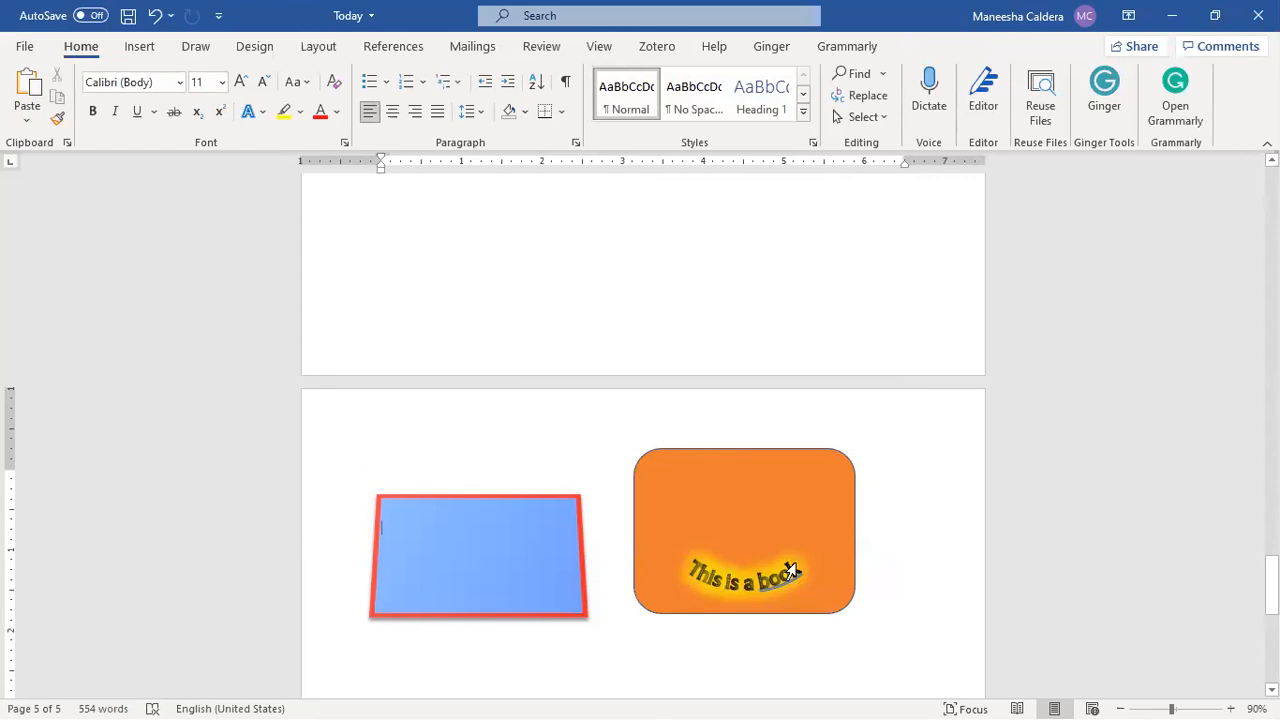
Select only the word "This" in the orange rounded rectangle.
{"action": "left_click", "coordinate": [724, 582]}
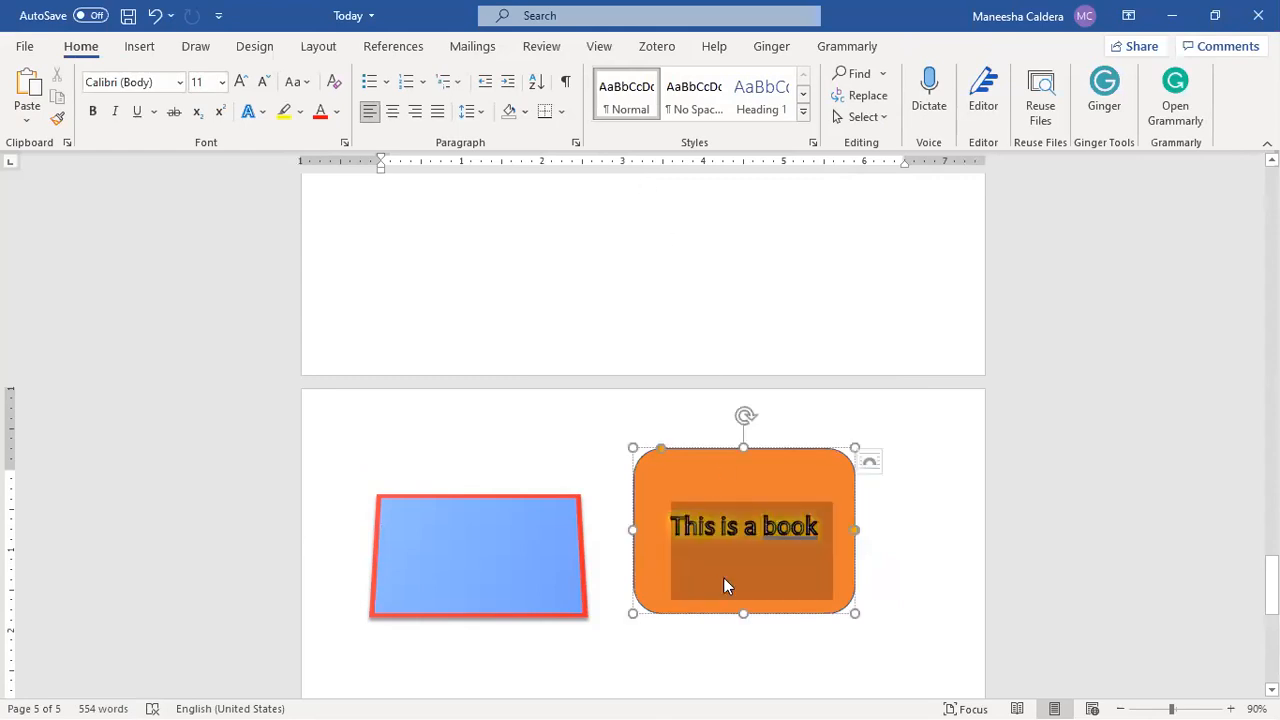
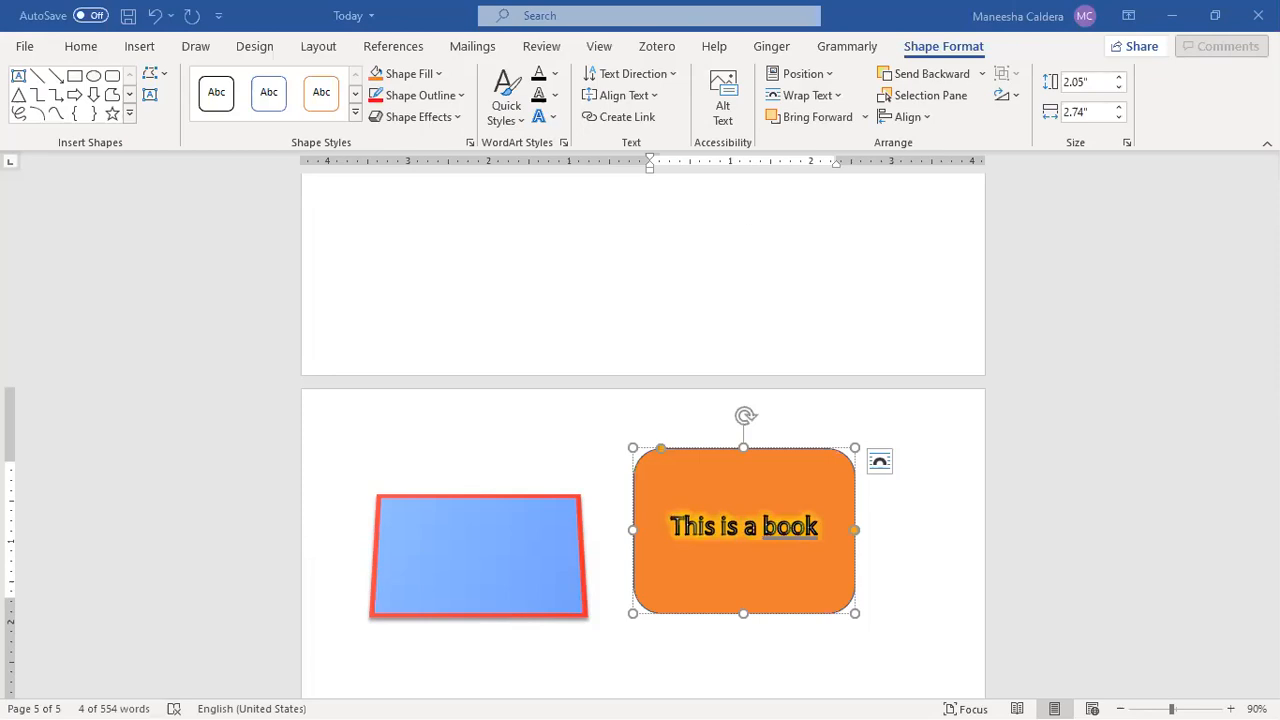
{"action": "key", "text": "ctrl+a"}
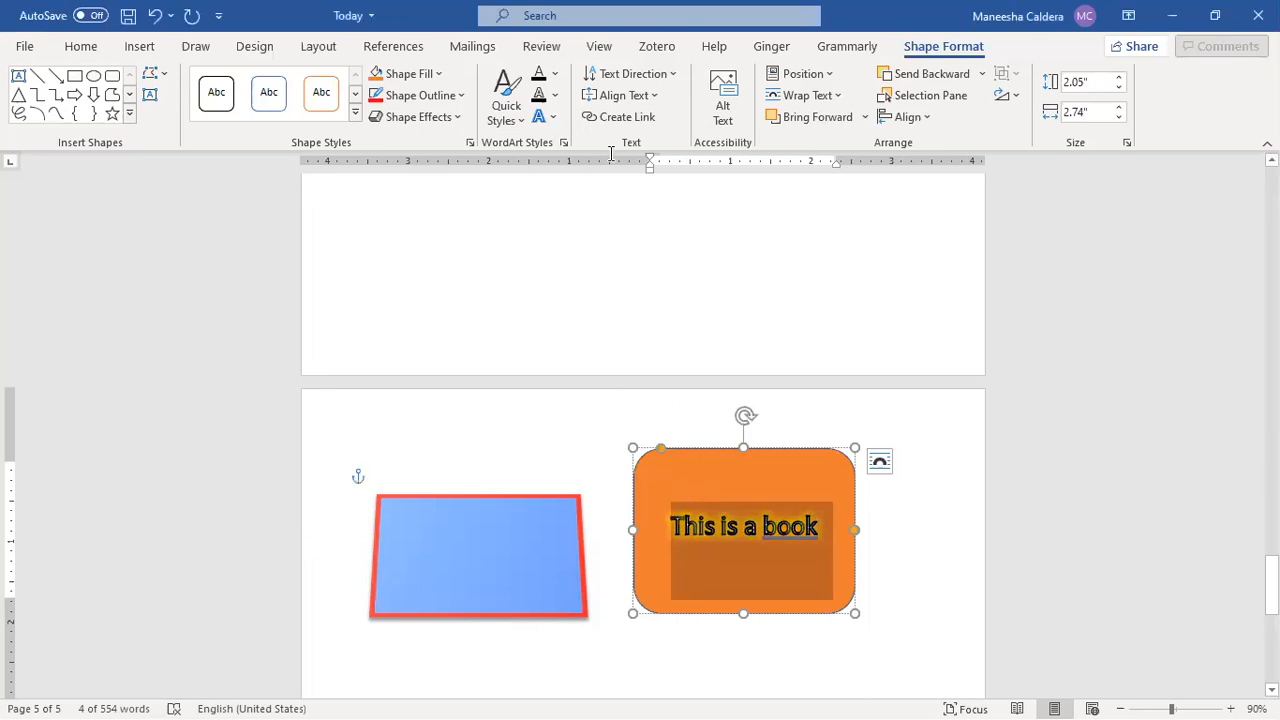
{"action": "left_click", "coordinate": [718, 478]}
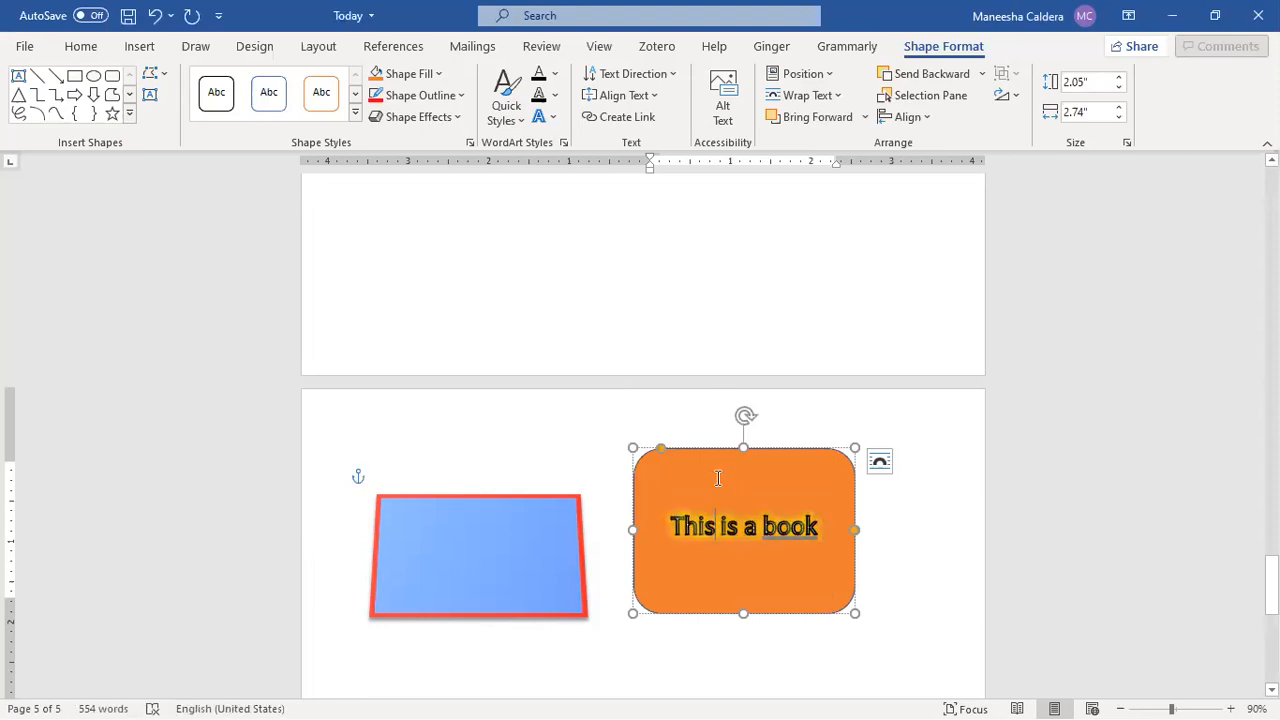
{"action": "key", "text": "ctrl+shift+Left"}
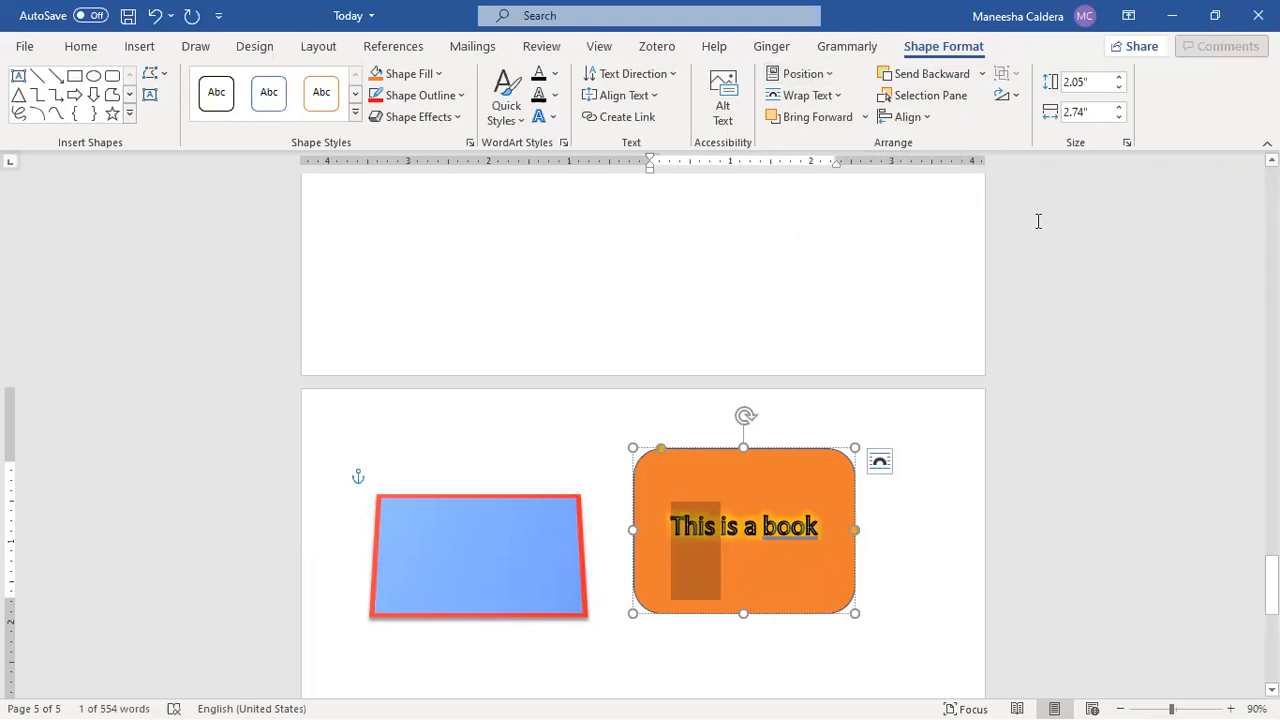
Increase the height of the orange rounded rectangle to 3.1 inches.
{"action": "left_click", "coordinate": [1094, 82]}
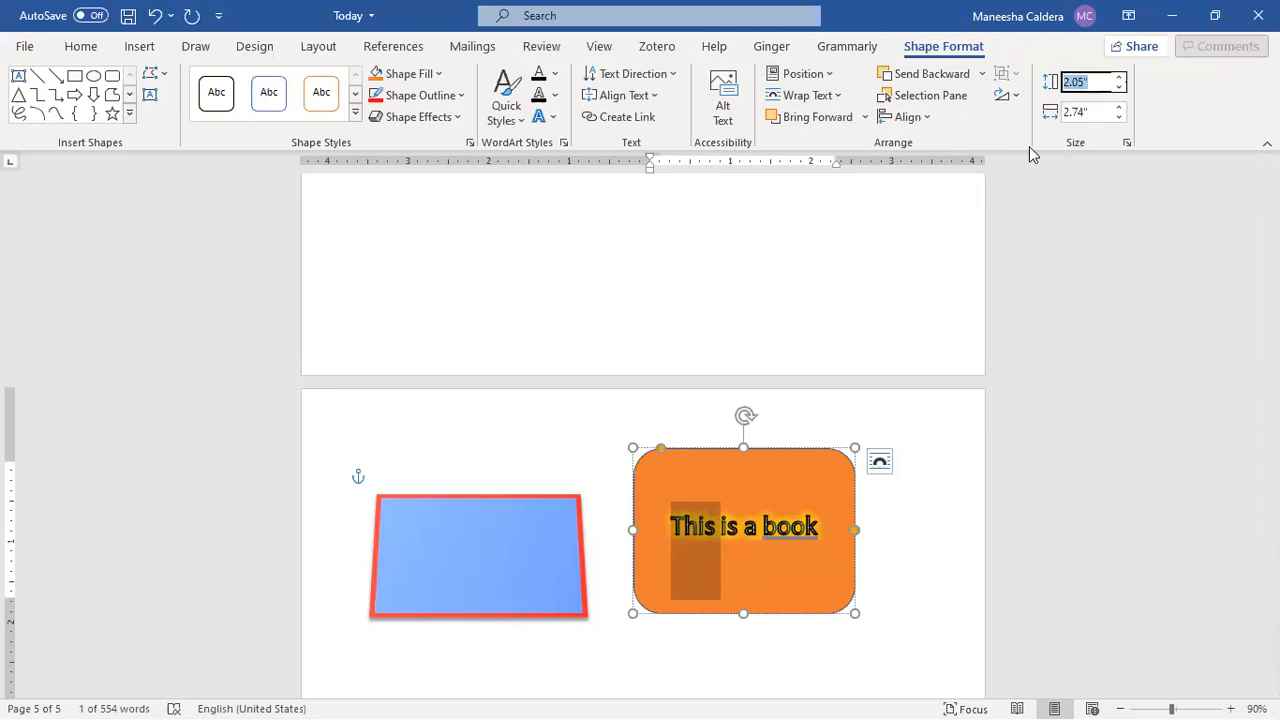
{"action": "left_click", "coordinate": [692, 463]}
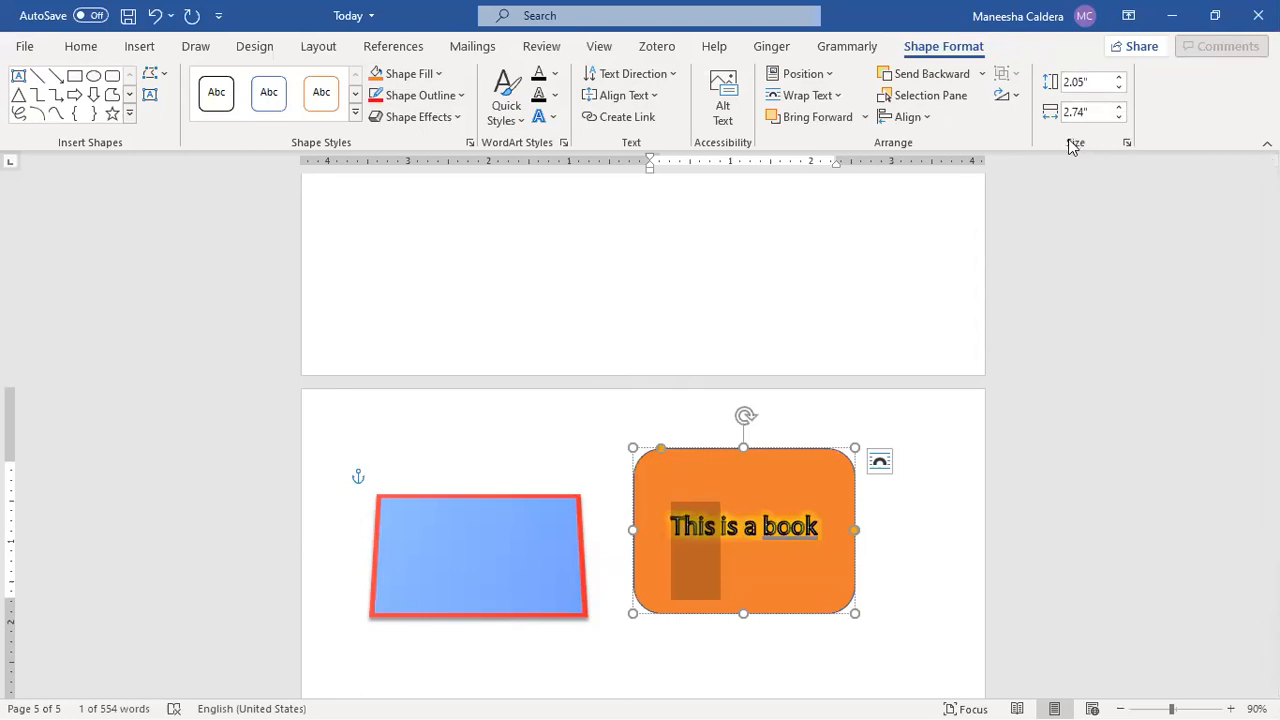
{"action": "left_click", "coordinate": [1090, 82]}
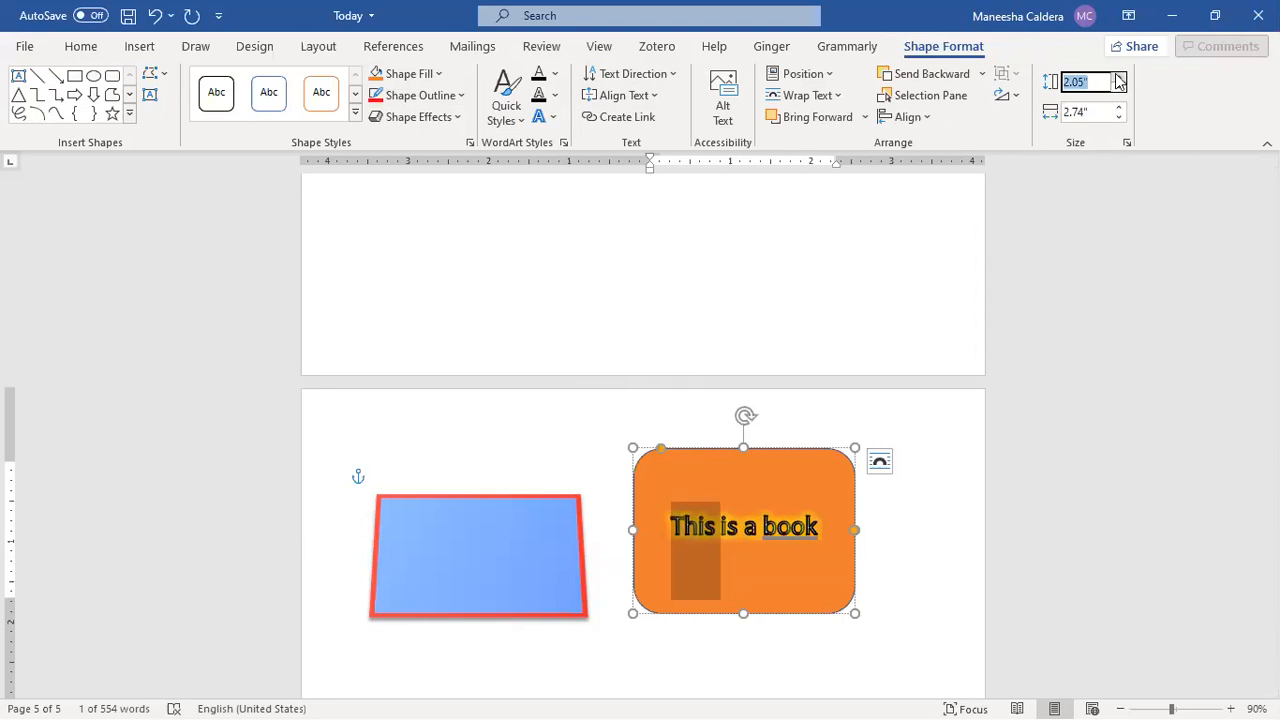
{"action": "left_click", "coordinate": [1118, 78]}
{"action": "left_click", "coordinate": [1118, 78]}
{"action": "left_click", "coordinate": [1118, 78]}
{"action": "left_click", "coordinate": [1118, 78]}
{"action": "left_click", "coordinate": [1118, 78]}
{"action": "left_click", "coordinate": [1118, 78]}
{"action": "left_click", "coordinate": [1118, 78]}
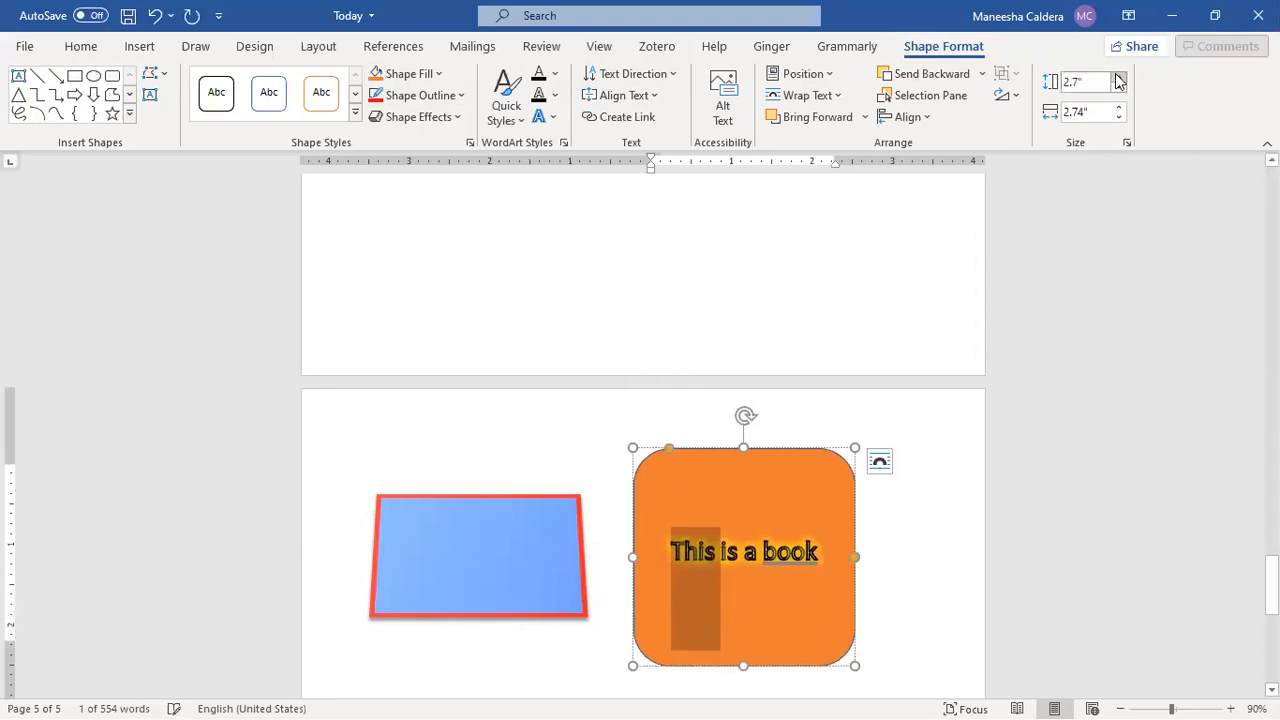
{"action": "left_click", "coordinate": [1118, 78]}
{"action": "left_click", "coordinate": [1118, 78]}
{"action": "left_click", "coordinate": [1118, 78]}
{"action": "left_click", "coordinate": [1118, 78]}
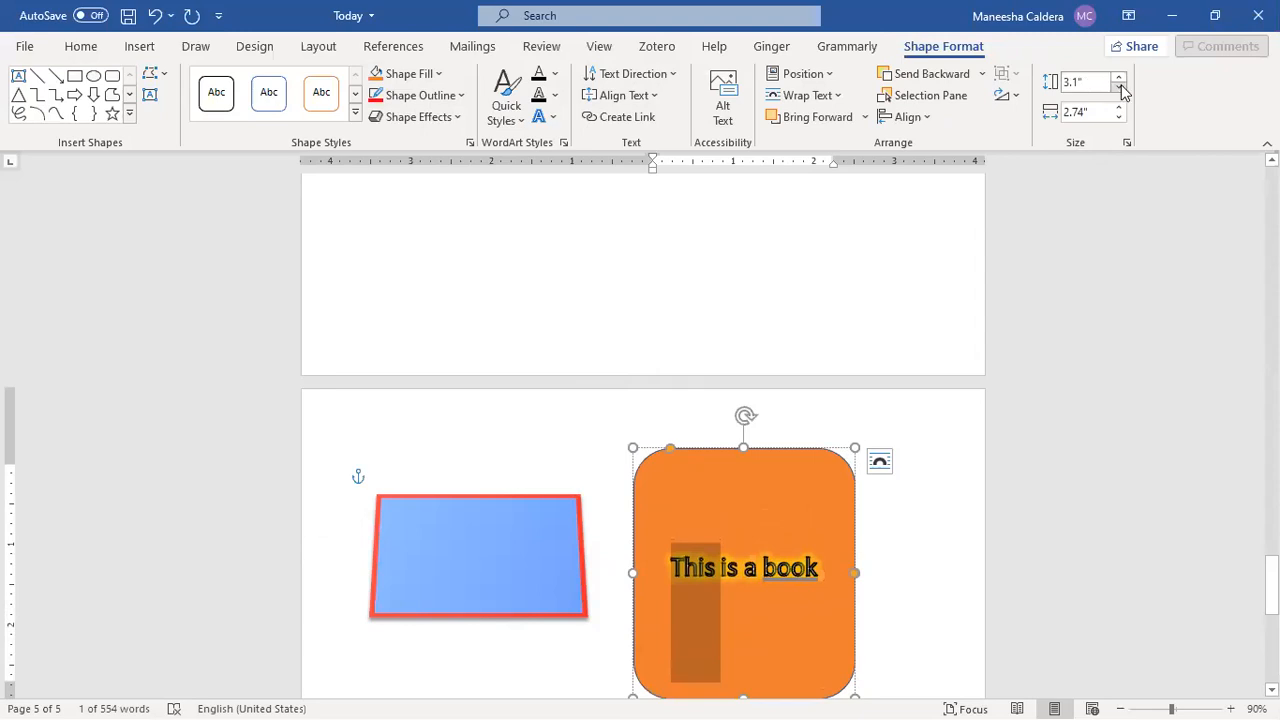
Reduce the height of the orange rounded rectangle to 2.3 inches.
{"action": "left_click", "coordinate": [1119, 88]}
{"action": "left_click", "coordinate": [1119, 88]}
{"action": "left_click", "coordinate": [1119, 88]}
{"action": "left_click", "coordinate": [1119, 88]}
{"action": "left_click", "coordinate": [1119, 88]}
{"action": "left_click", "coordinate": [1119, 88]}
{"action": "left_click", "coordinate": [1119, 88]}
{"action": "left_click", "coordinate": [1119, 88]}
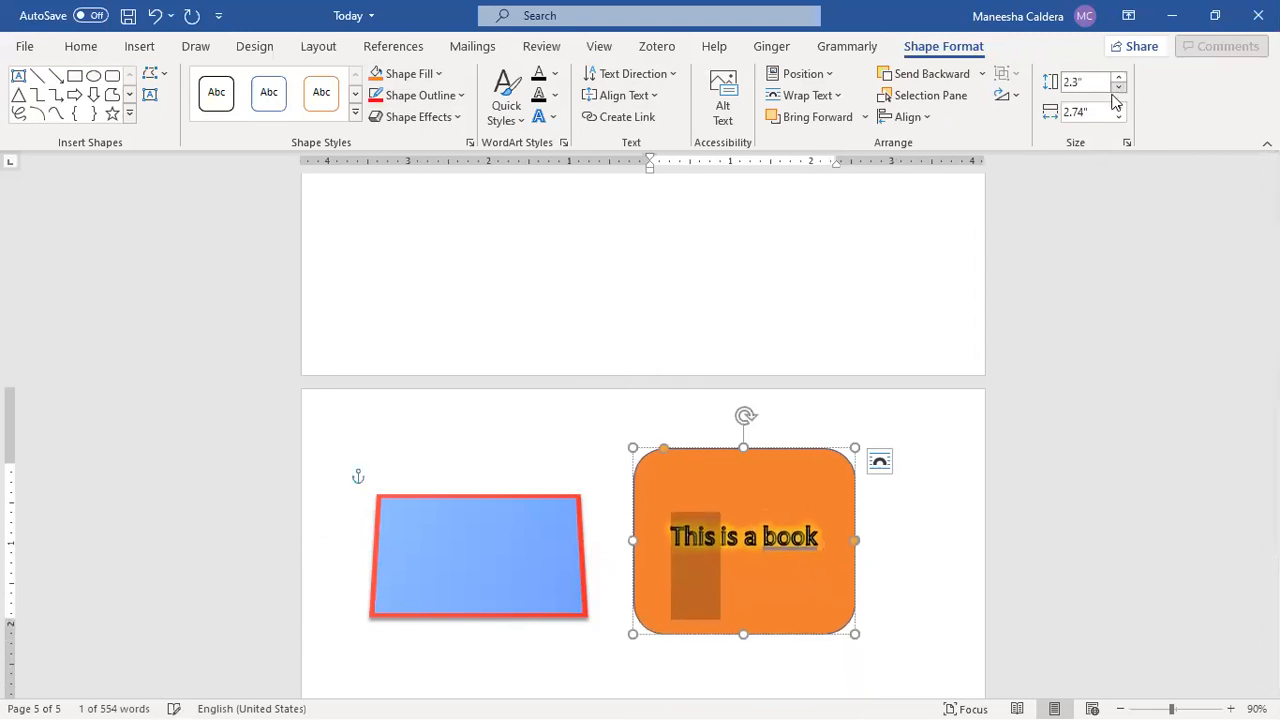
Narrow the orange rounded rectangle, and widen it again to 3.5 inches.
{"action": "left_click", "coordinate": [1119, 117]}
{"action": "left_click", "coordinate": [1119, 117]}
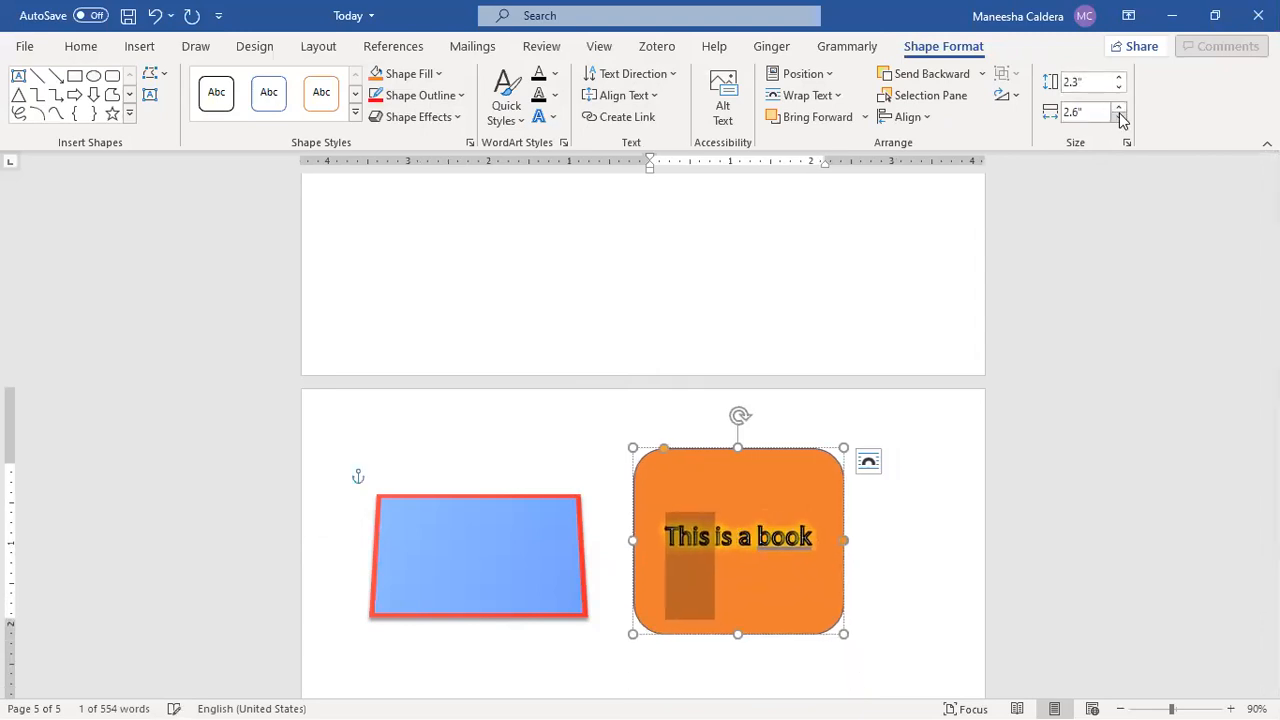
{"action": "left_click", "coordinate": [1119, 117]}
{"action": "left_click", "coordinate": [1119, 117]}
{"action": "left_click", "coordinate": [1119, 117]}
{"action": "left_click", "coordinate": [1119, 117]}
{"action": "left_click", "coordinate": [1119, 106]}
{"action": "left_click", "coordinate": [1119, 106]}
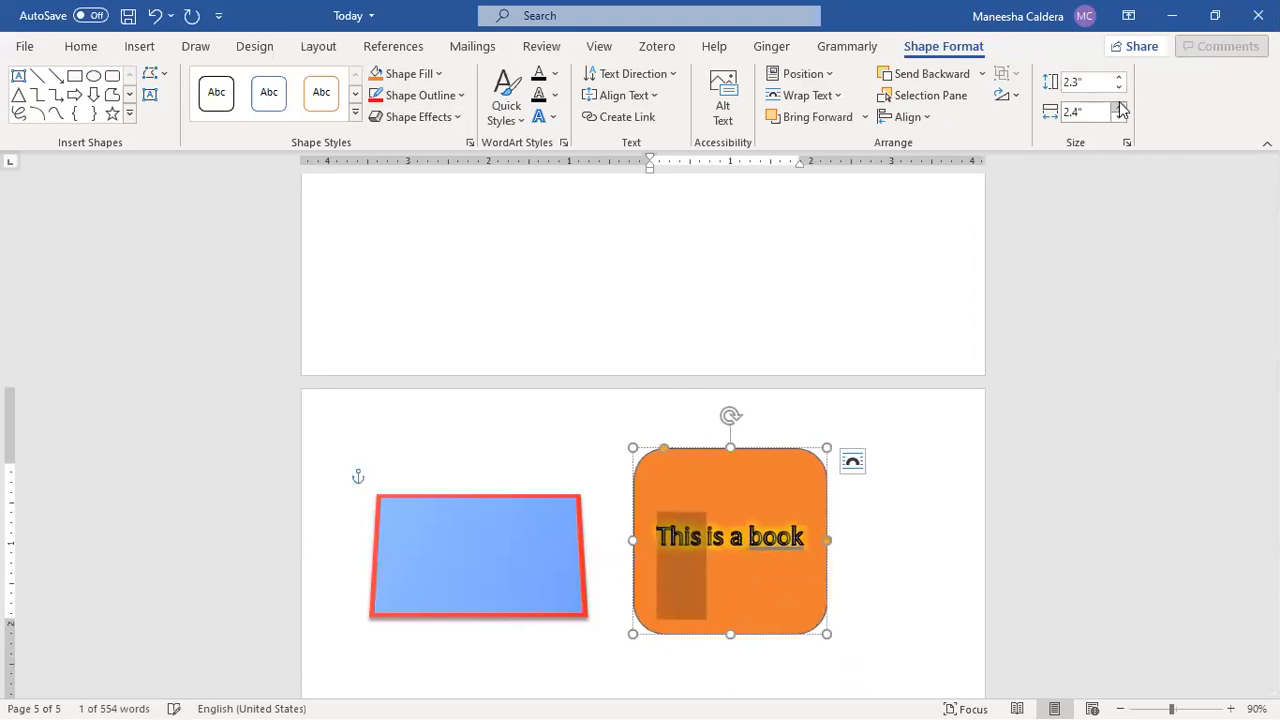
{"action": "left_click", "coordinate": [1119, 106]}
{"action": "left_click", "coordinate": [1119, 106]}
{"action": "left_click", "coordinate": [1119, 106]}
{"action": "left_click", "coordinate": [1119, 106]}
{"action": "left_click", "coordinate": [1119, 106]}
{"action": "left_click", "coordinate": [1119, 106]}
{"action": "left_click", "coordinate": [1121, 107]}
{"action": "left_click", "coordinate": [1121, 107]}
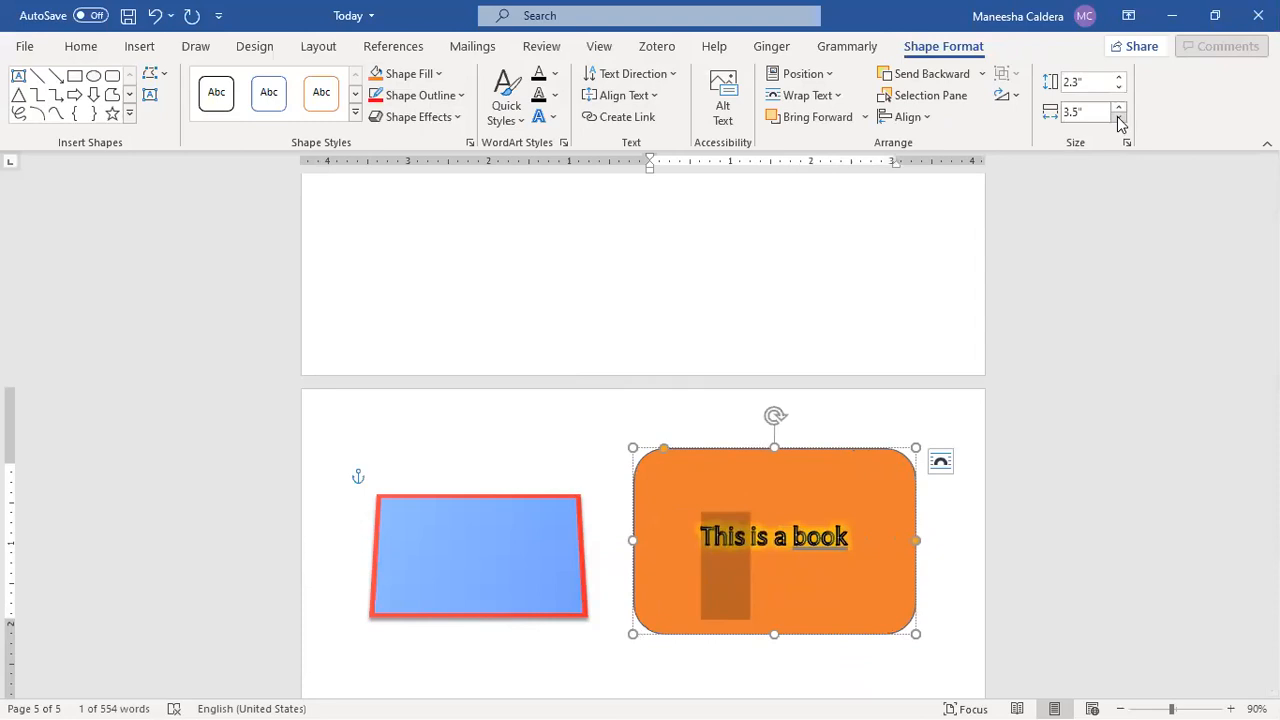
Reduce the width of the orange rounded rectangle to 2.1 inches.
{"action": "left_click", "coordinate": [1119, 117]}
{"action": "left_click", "coordinate": [1119, 117]}
{"action": "left_click", "coordinate": [1119, 117]}
{"action": "left_click", "coordinate": [1119, 117]}
{"action": "left_click", "coordinate": [1119, 117]}
{"action": "left_click", "coordinate": [1119, 117]}
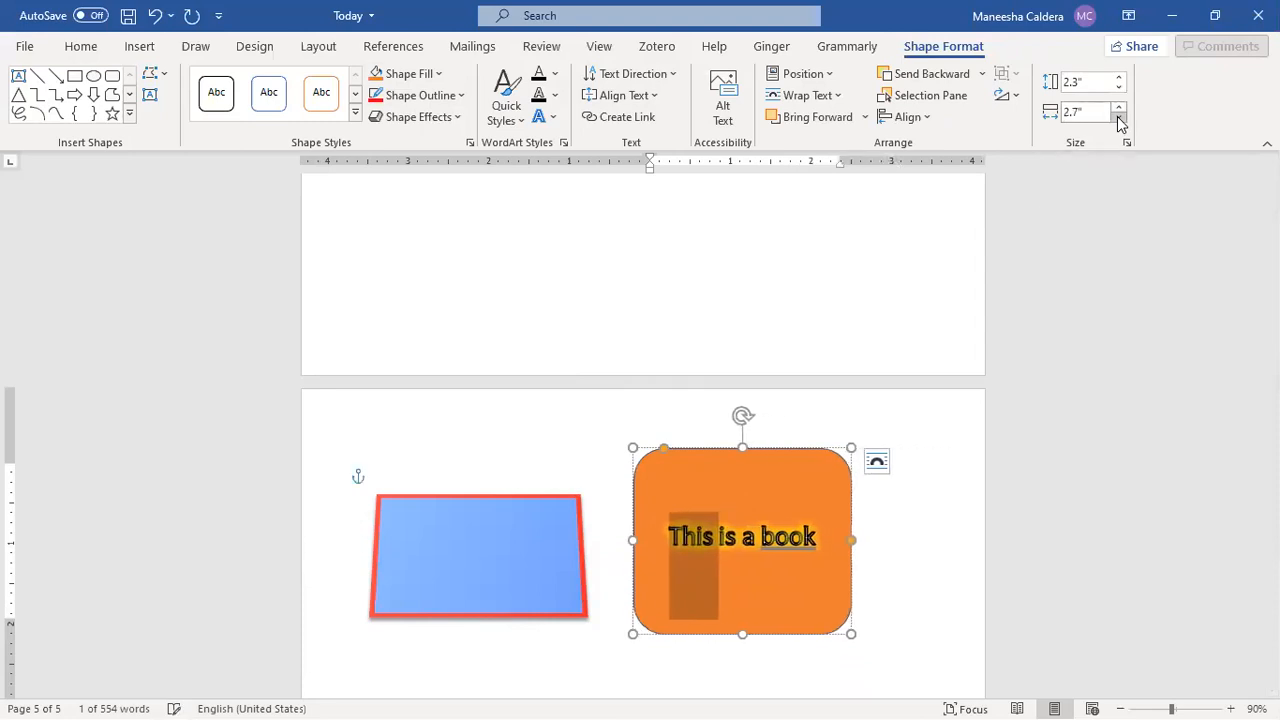
{"action": "left_click", "coordinate": [1119, 117]}
{"action": "left_click", "coordinate": [1119, 117]}
{"action": "left_click", "coordinate": [1119, 117]}
{"action": "left_click", "coordinate": [1119, 117]}
{"action": "left_click", "coordinate": [1119, 117]}
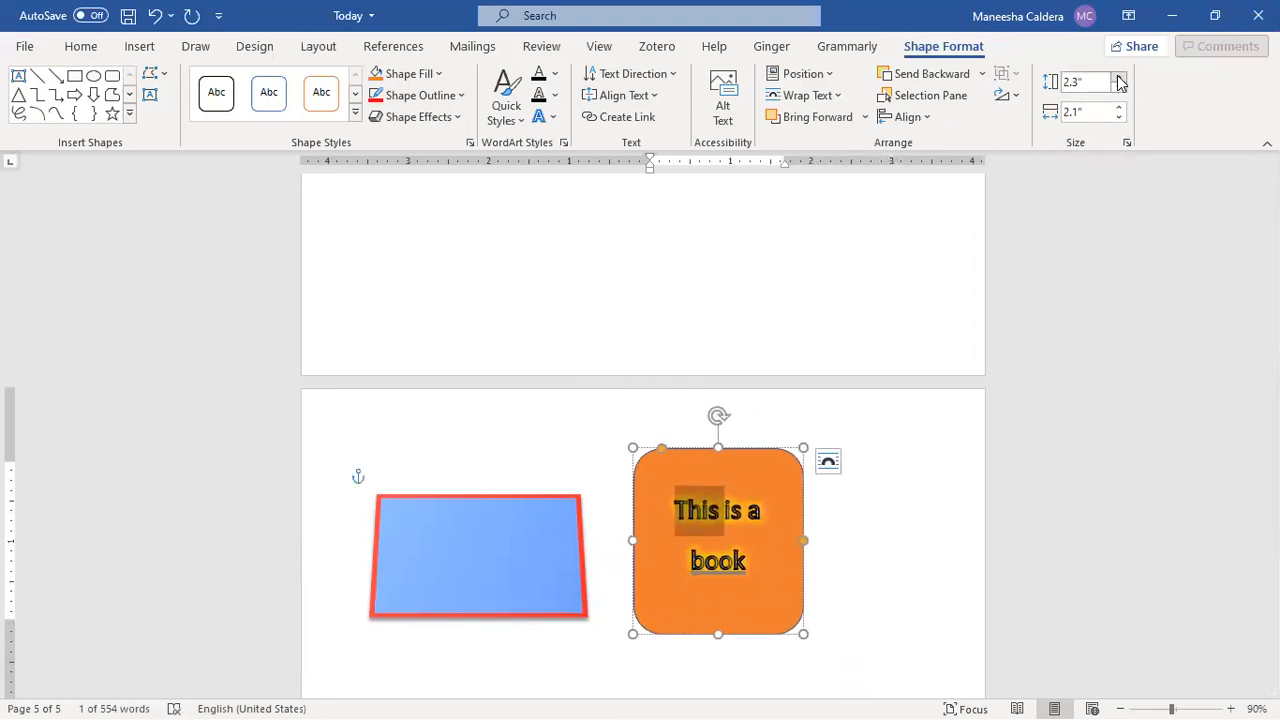
Set the height of the orange rounded rectangle to 3.9 inches.
{"action": "double_click", "coordinate": [1121, 81]}
{"action": "left_click", "coordinate": [1121, 81]}
{"action": "double_click", "coordinate": [1121, 81]}
{"action": "double_click", "coordinate": [1121, 81]}
{"action": "left_click", "coordinate": [1121, 81]}
{"action": "double_click", "coordinate": [1121, 81]}
{"action": "double_click", "coordinate": [1121, 81]}
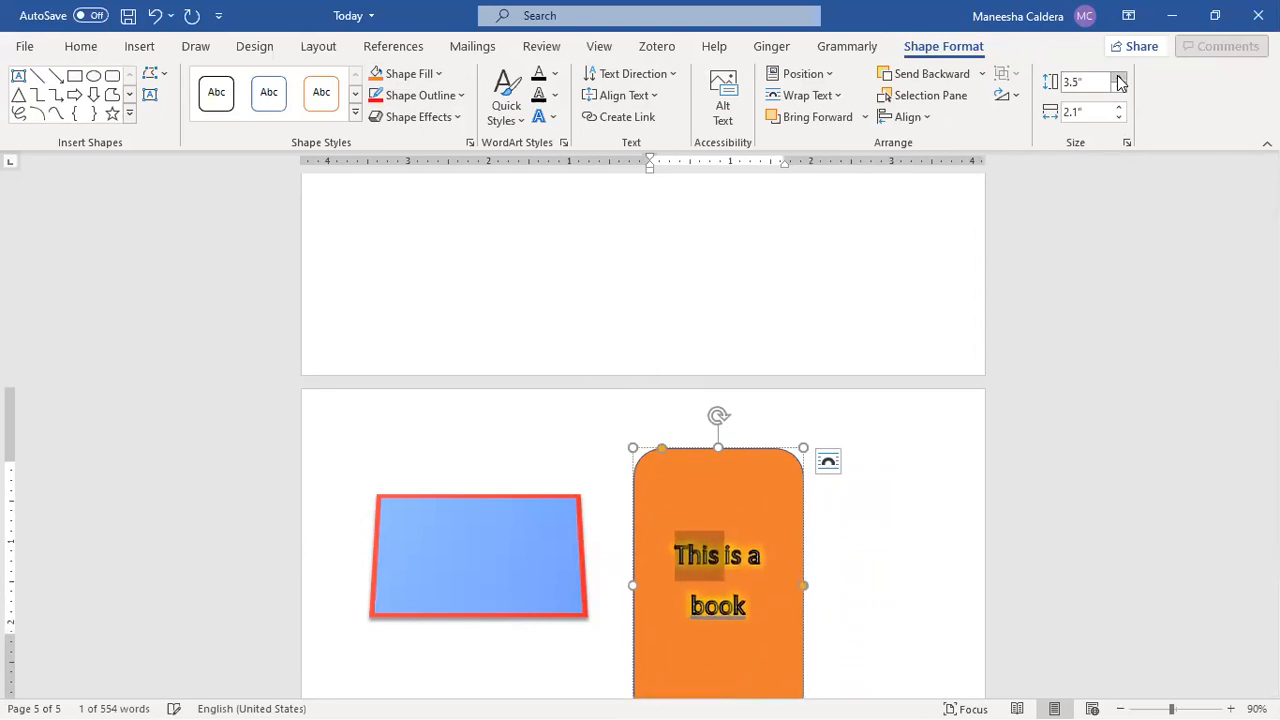
{"action": "double_click", "coordinate": [1121, 81]}
{"action": "double_click", "coordinate": [1121, 81]}
Narrow the orange rounded rectangle below 2 inches, and increase its width to 3.3 inches.
{"action": "left_click", "coordinate": [1119, 117]}
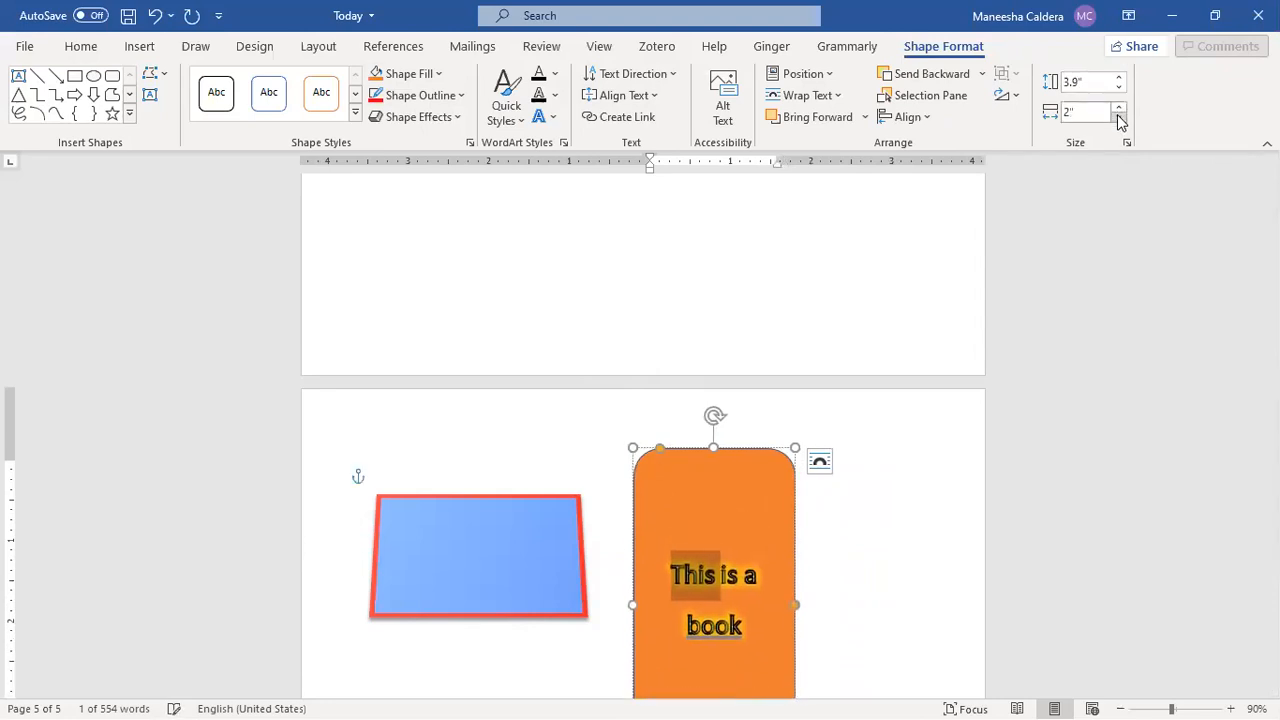
{"action": "double_click", "coordinate": [1120, 119]}
{"action": "left_click", "coordinate": [1120, 108]}
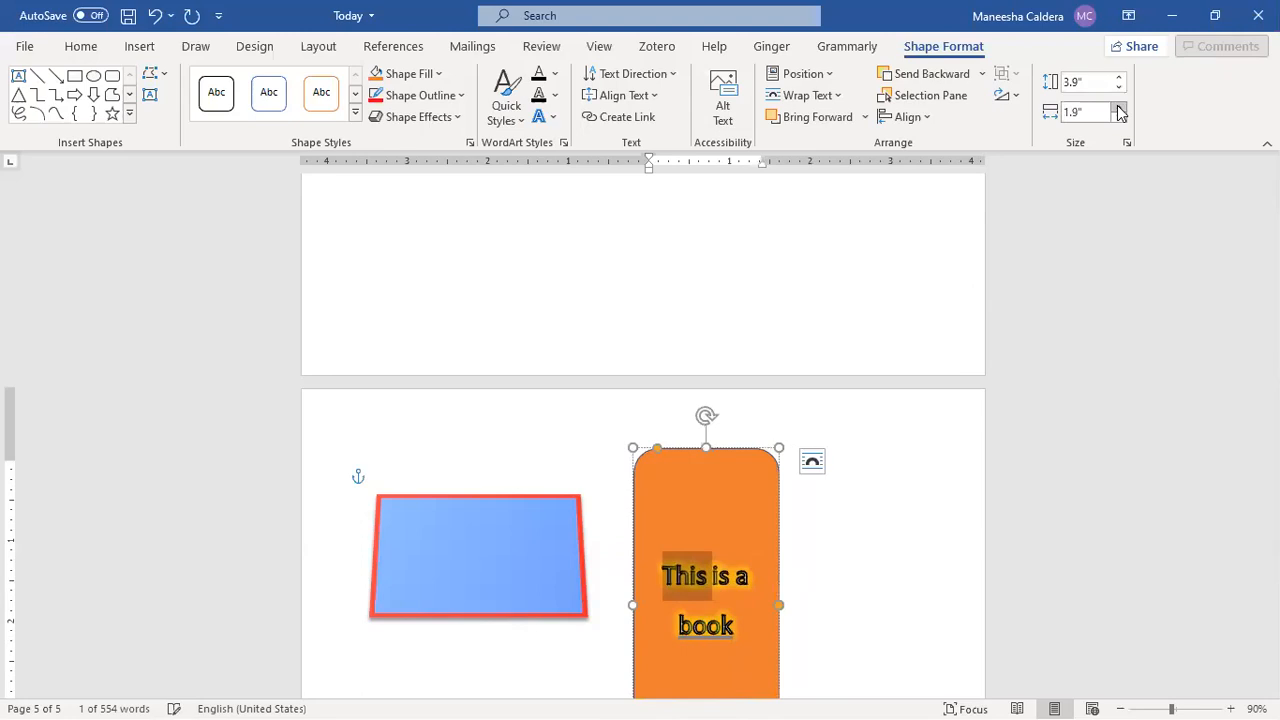
{"action": "left_click", "coordinate": [1120, 108]}
{"action": "double_click", "coordinate": [1120, 108]}
{"action": "left_click", "coordinate": [1120, 108]}
{"action": "triple_click", "coordinate": [1119, 107]}
{"action": "triple_click", "coordinate": [1119, 107]}
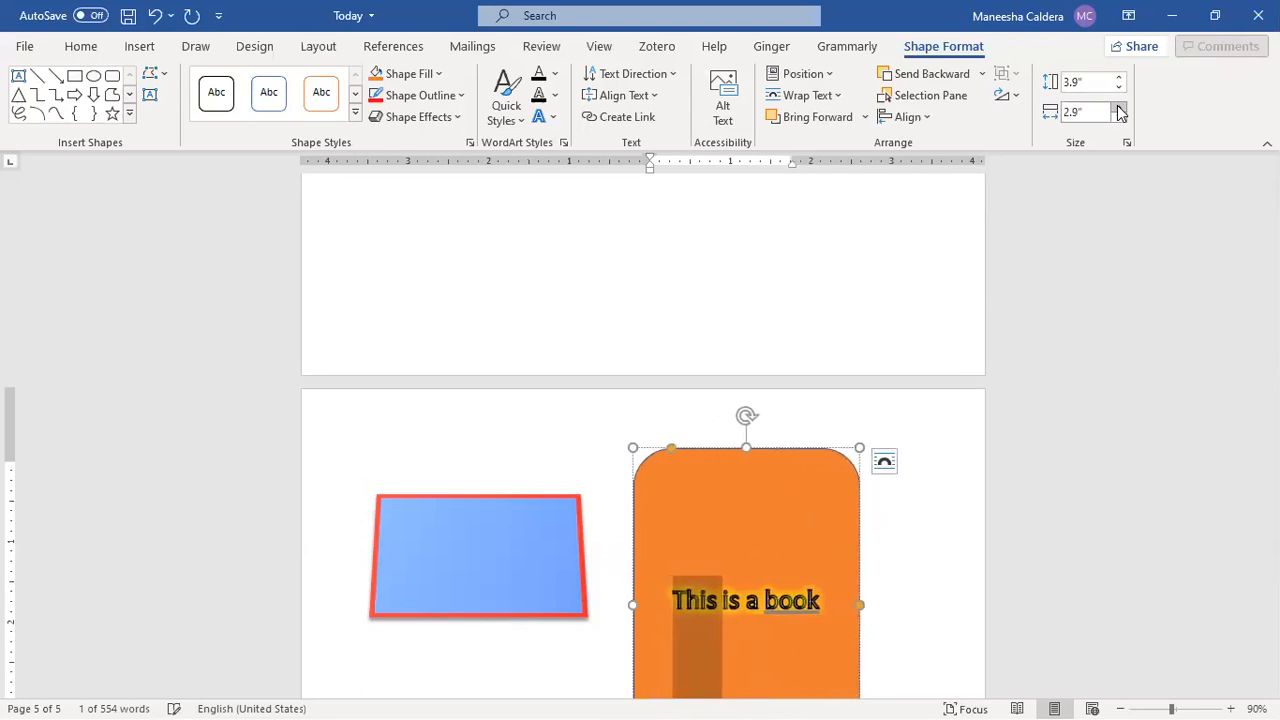
{"action": "double_click", "coordinate": [1119, 107]}
{"action": "double_click", "coordinate": [1119, 107]}
{"action": "left_click", "coordinate": [1090, 112]}
{"action": "double_click", "coordinate": [1088, 113]}
{"action": "left_click", "coordinate": [1083, 118]}
{"action": "left_click", "coordinate": [1088, 82]}
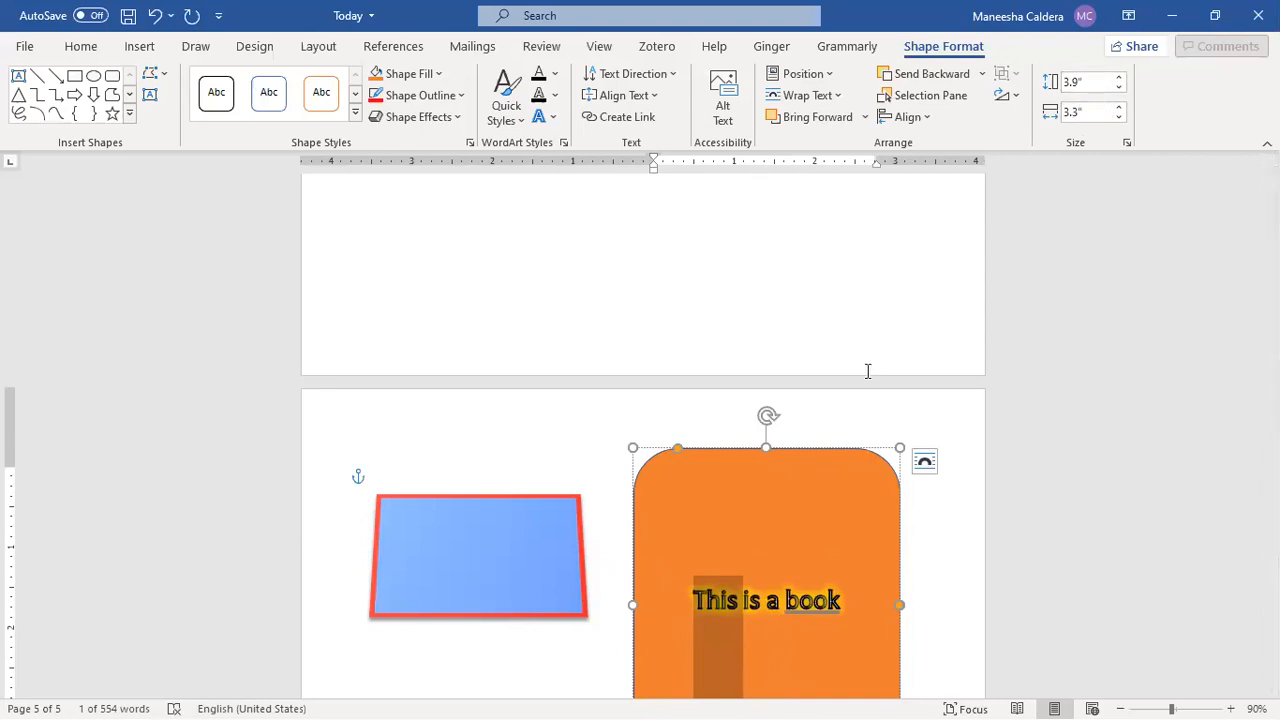
Stretch the orange rounded rectangle freehand to a width of about 3.73 inches.
{"action": "left_click", "coordinate": [747, 448]}
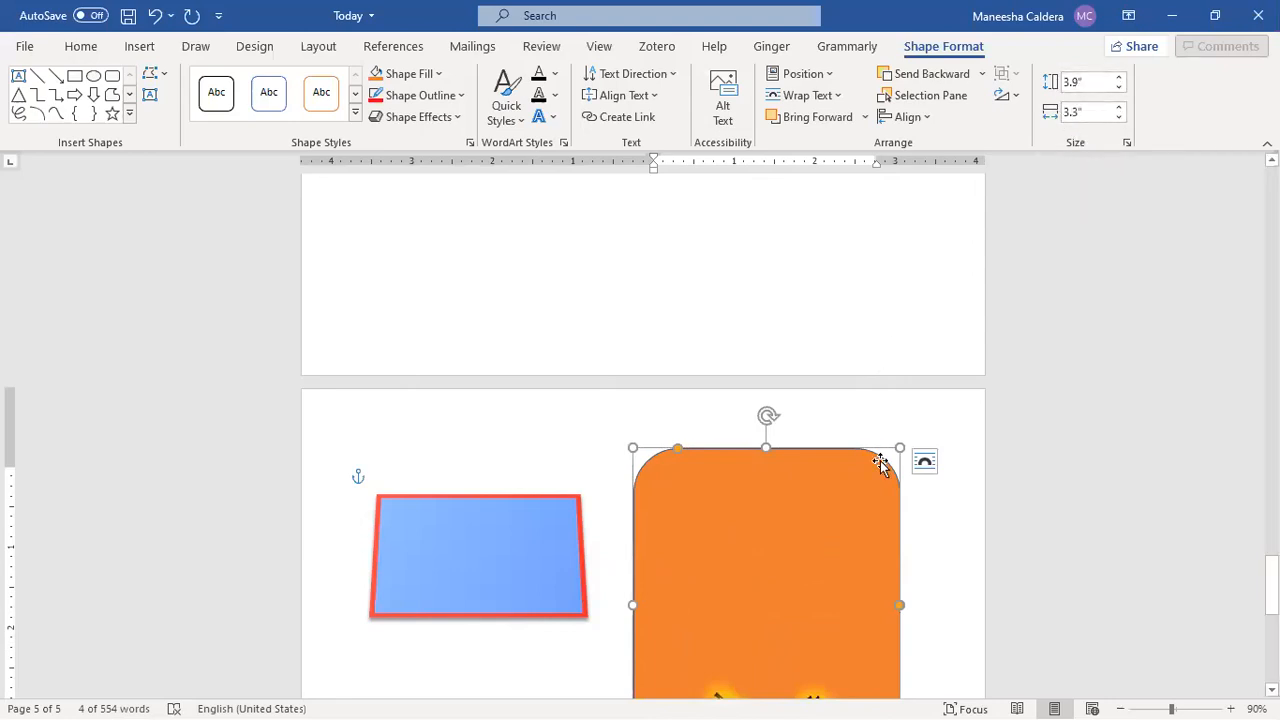
{"action": "left_click_drag", "start_coordinate": [900, 450], "coordinate": [934, 449]}
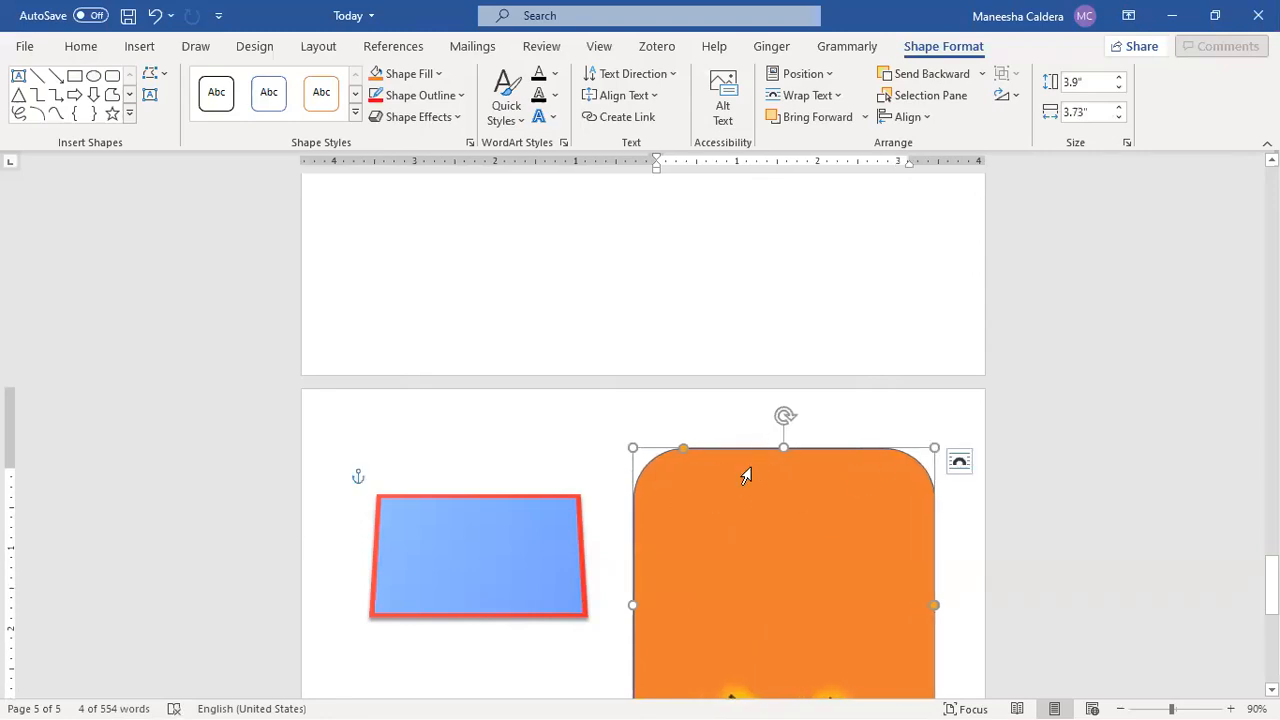
{"action": "scroll", "coordinate": [1005, 273], "scroll_direction": "up", "scroll_amount": 12}
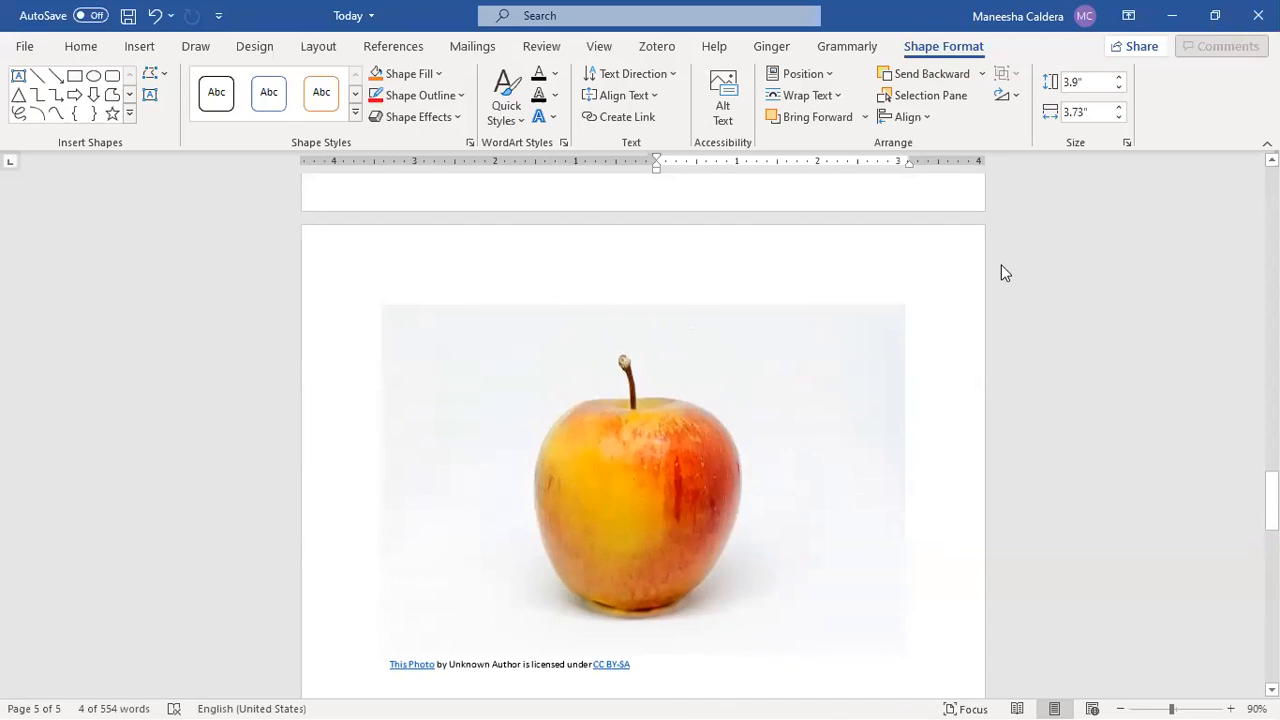
{"action": "left_click", "coordinate": [797, 290]}
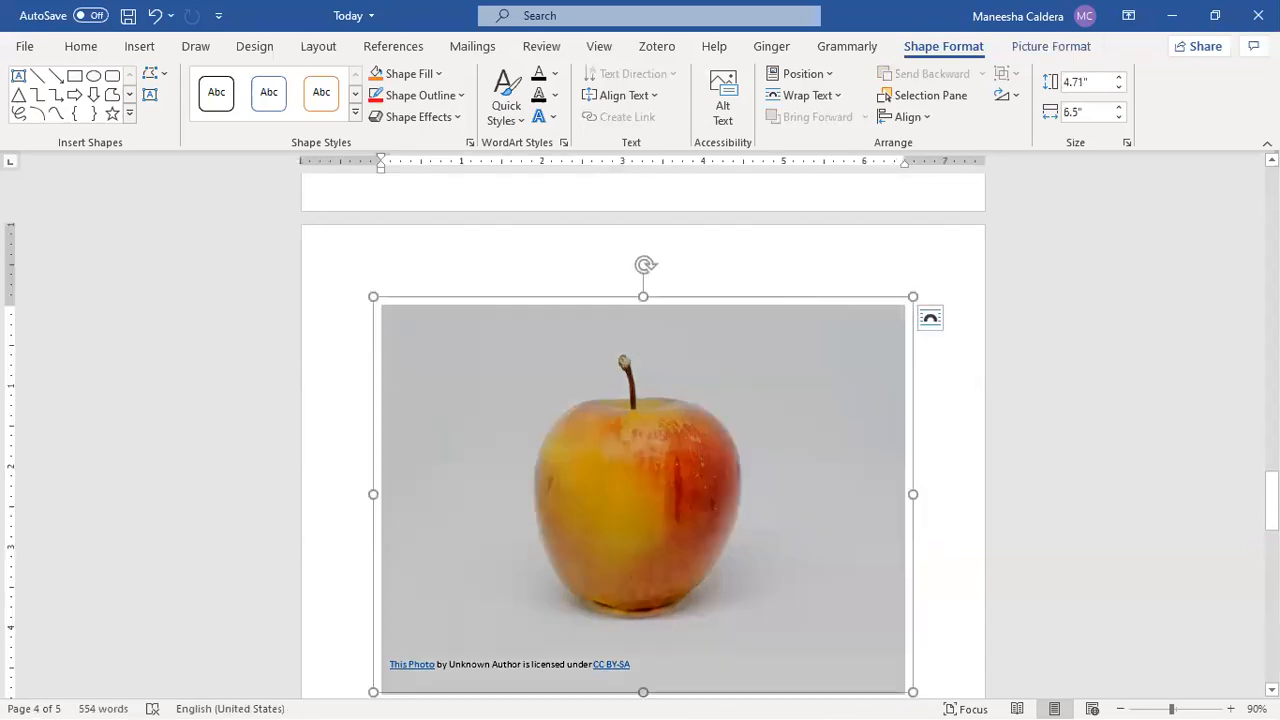
{"action": "left_click_drag", "start_coordinate": [1272, 500], "coordinate": [1272, 605]}
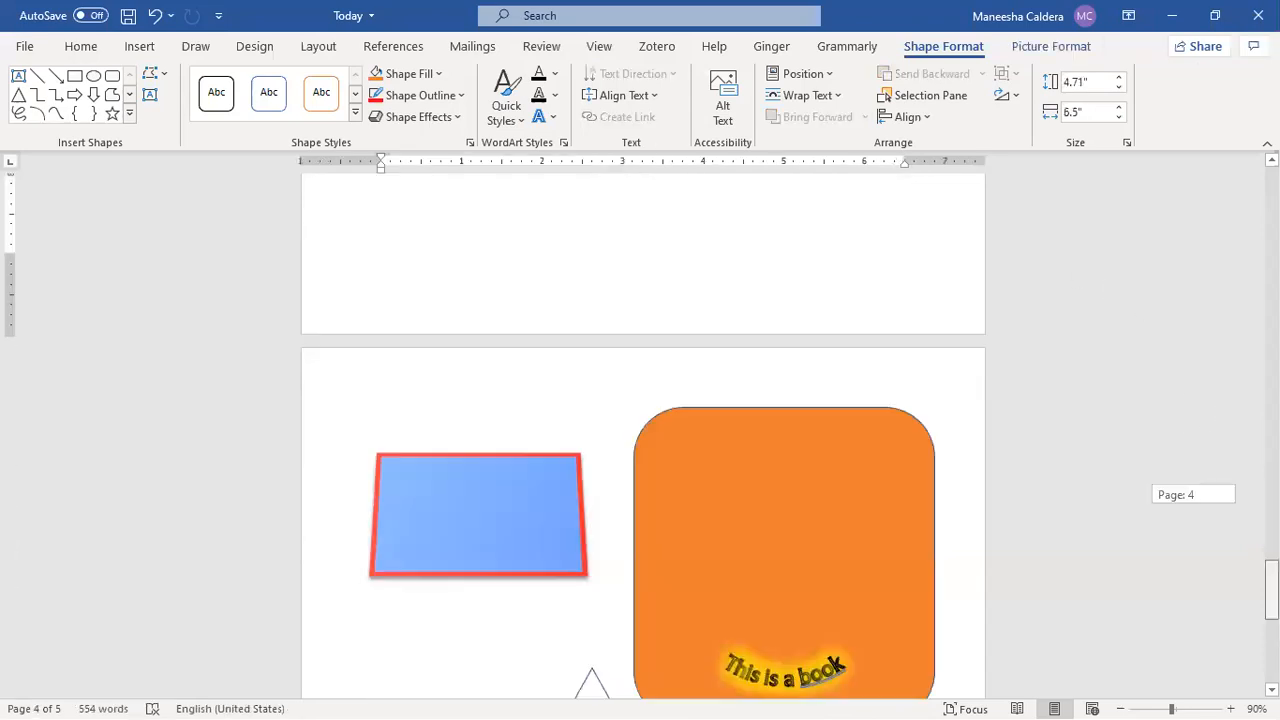
Search the icons for "man" and insert the solid standing man in place of the text in the orange rounded rectangle.
{"action": "left_click", "coordinate": [689, 498]}
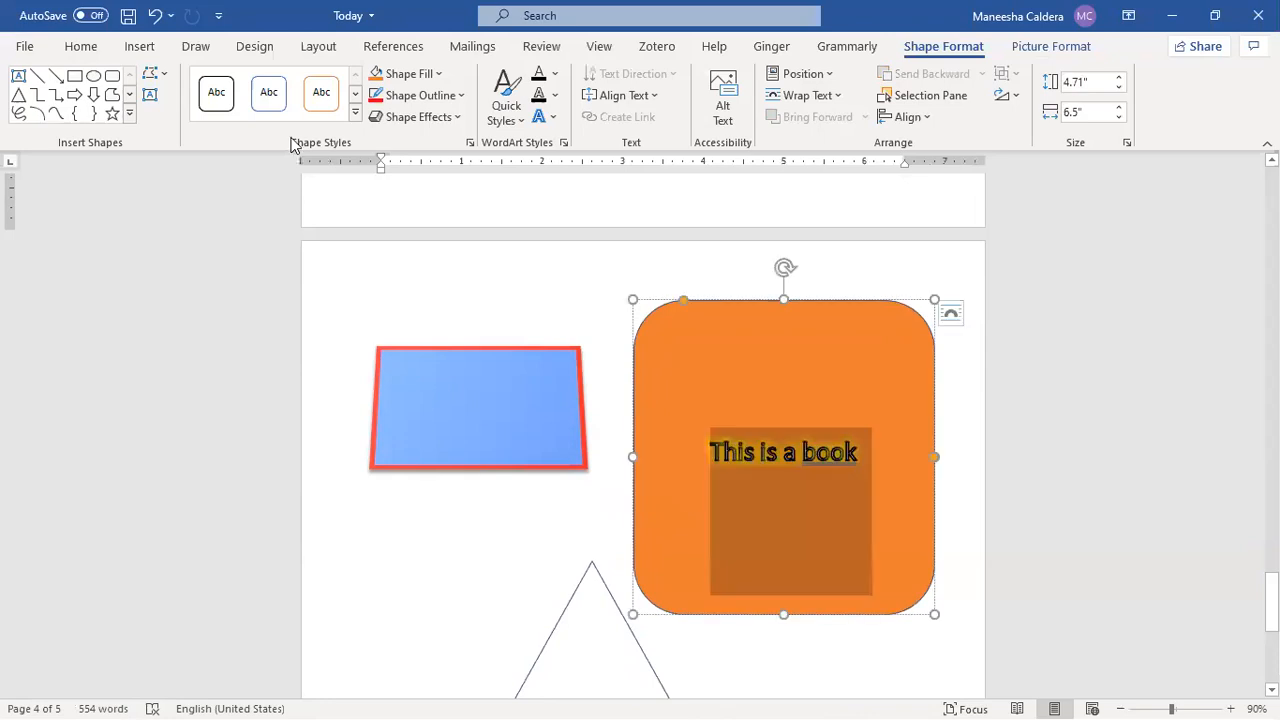
{"action": "left_click", "coordinate": [135, 52]}
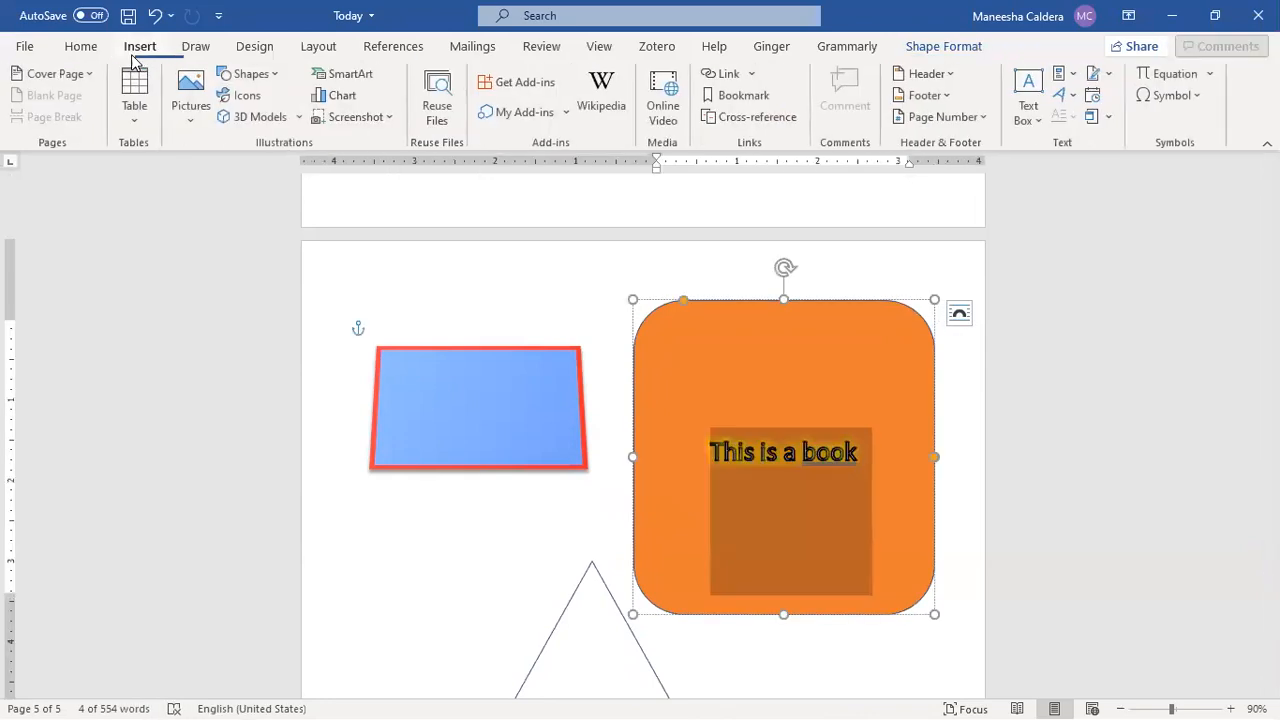
{"action": "left_click", "coordinate": [247, 96]}
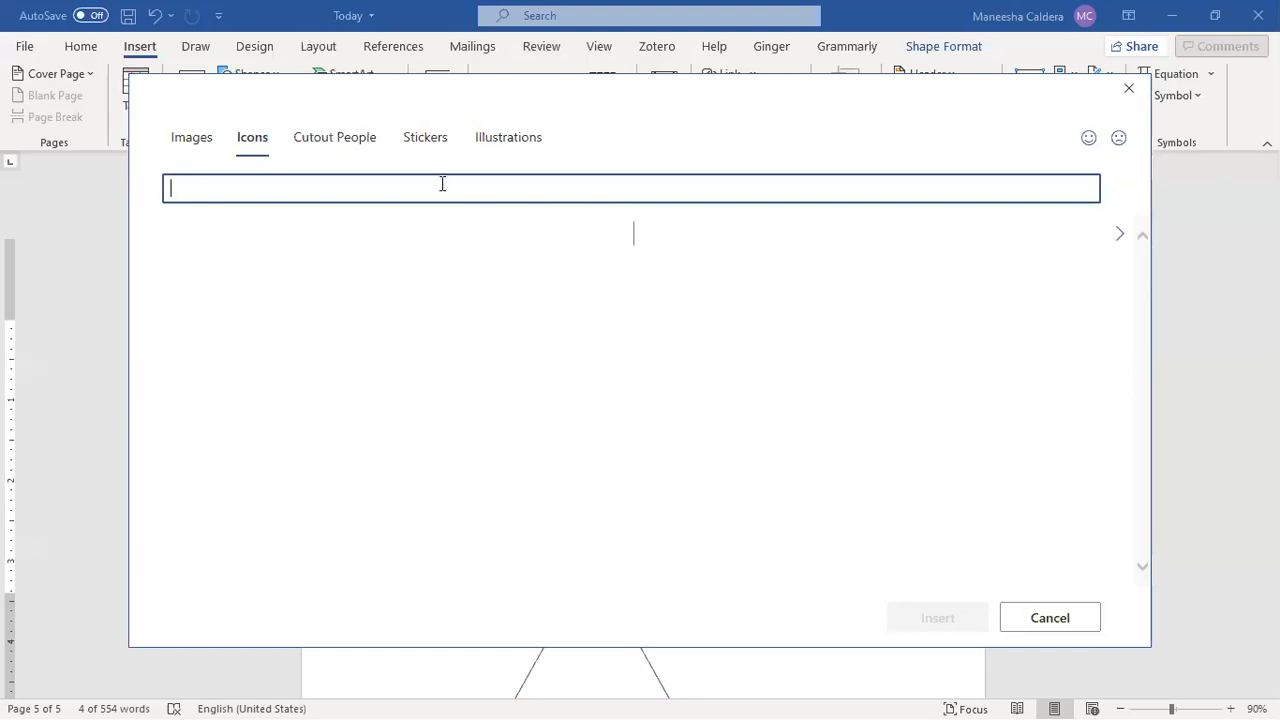
{"action": "type", "text": "man"}
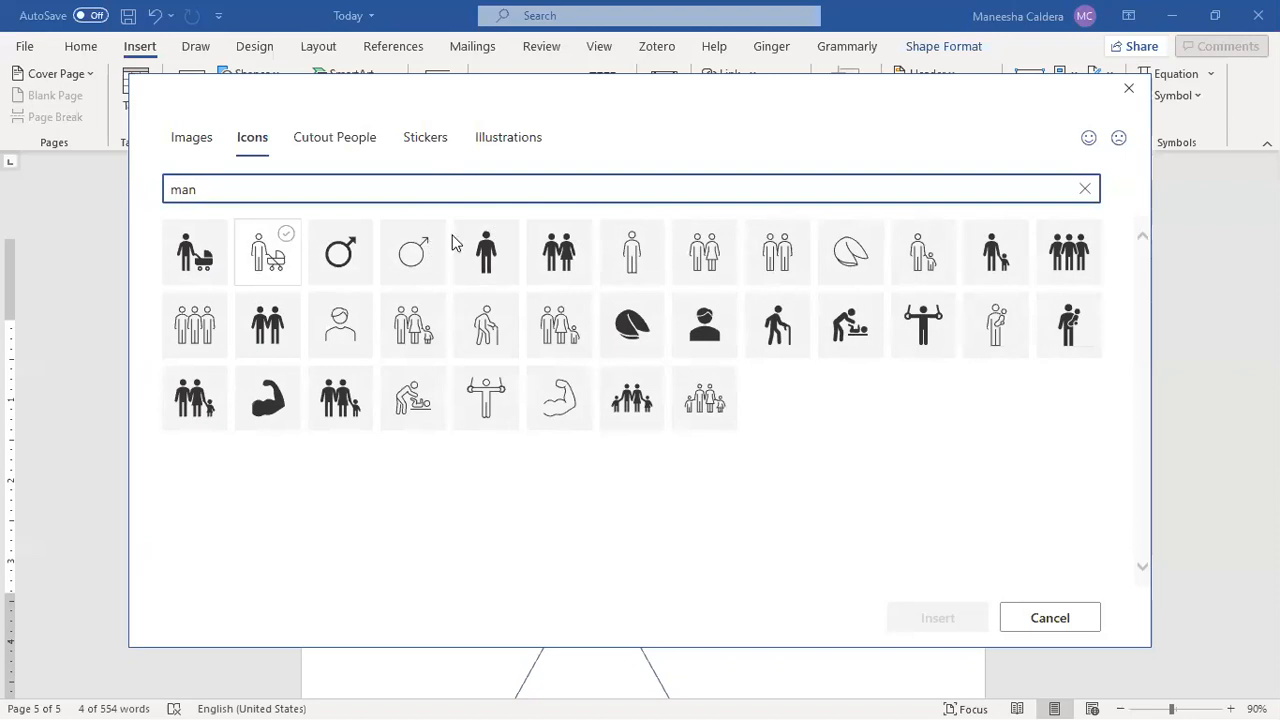
{"action": "left_click", "coordinate": [504, 240]}
{"action": "left_click", "coordinate": [930, 620]}
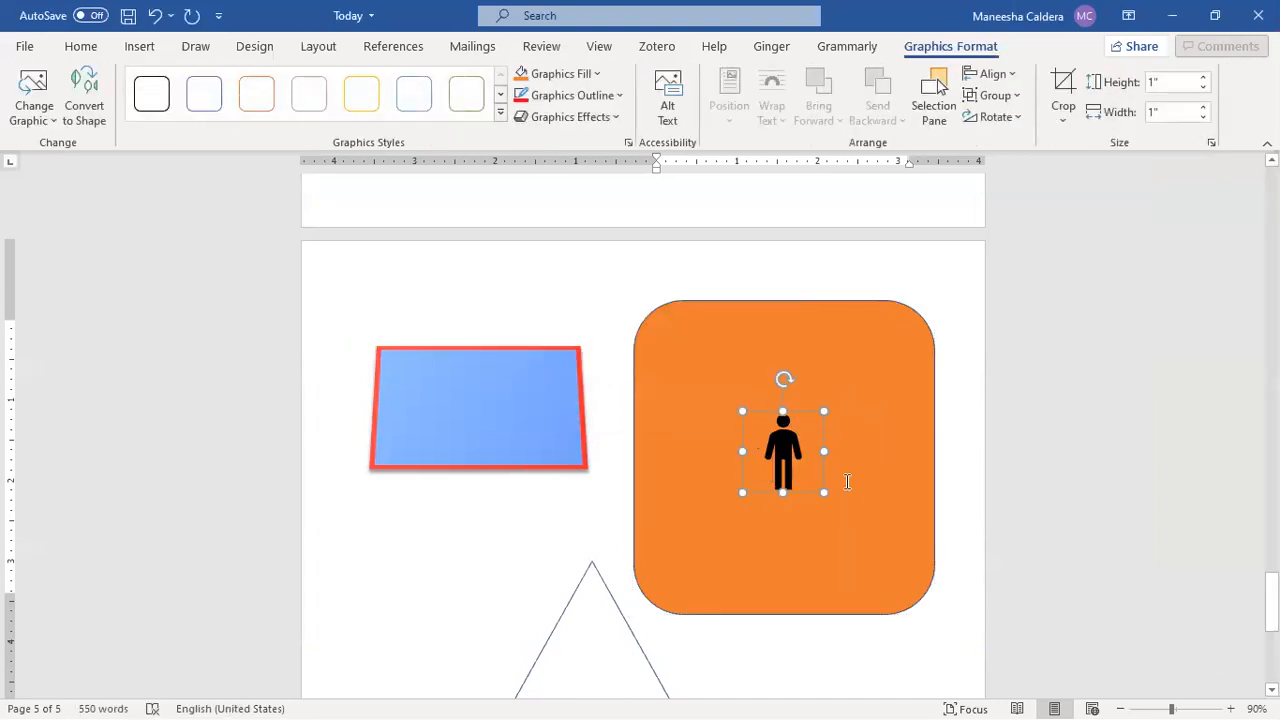
Enlarge the man icon proportionally to about 1.34 by 1.34 inches.
{"action": "left_click", "coordinate": [851, 510]}
{"action": "left_click", "coordinate": [775, 470]}
{"action": "mouse_move", "coordinate": [820, 491]}
{"action": "left_mouse_down"}
{"action": "mouse_move", "coordinate": [846, 517]}
{"action": "mouse_move", "coordinate": [838, 508]}
{"action": "left_mouse_up"}
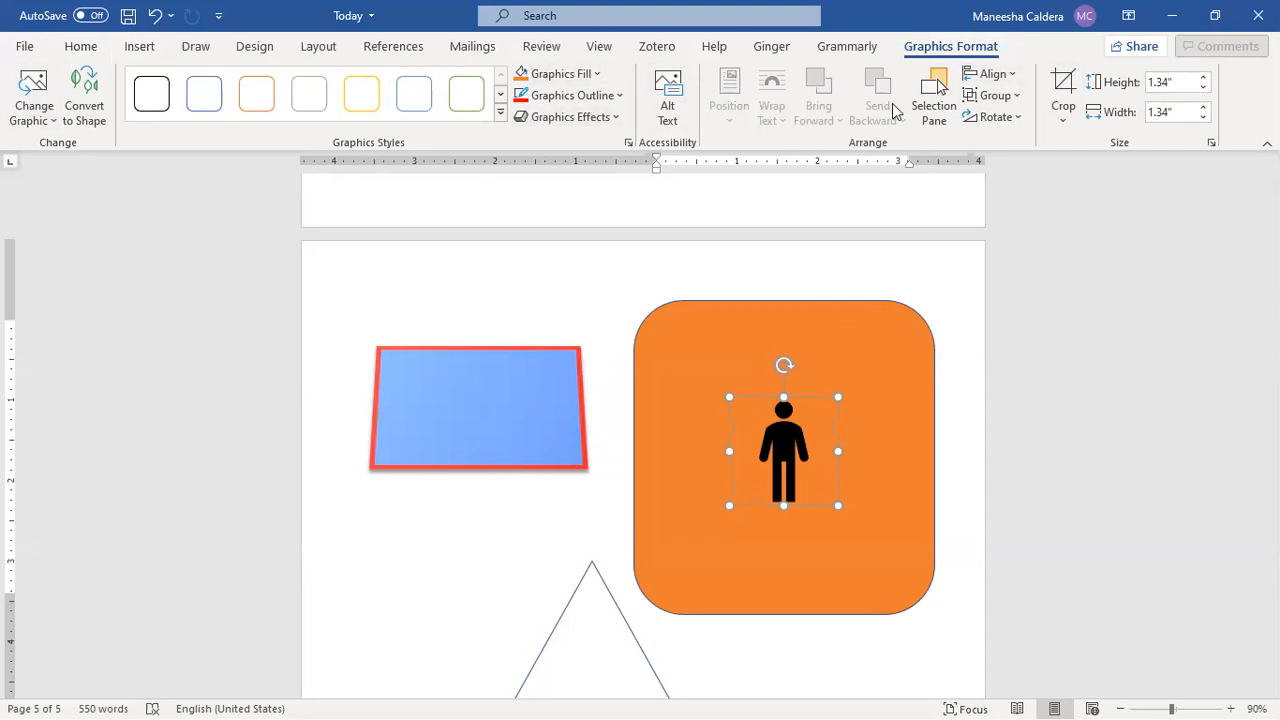
View the sources for changing the man graphic and try to convert the icon to a shape.
{"action": "left_click", "coordinate": [42, 122]}
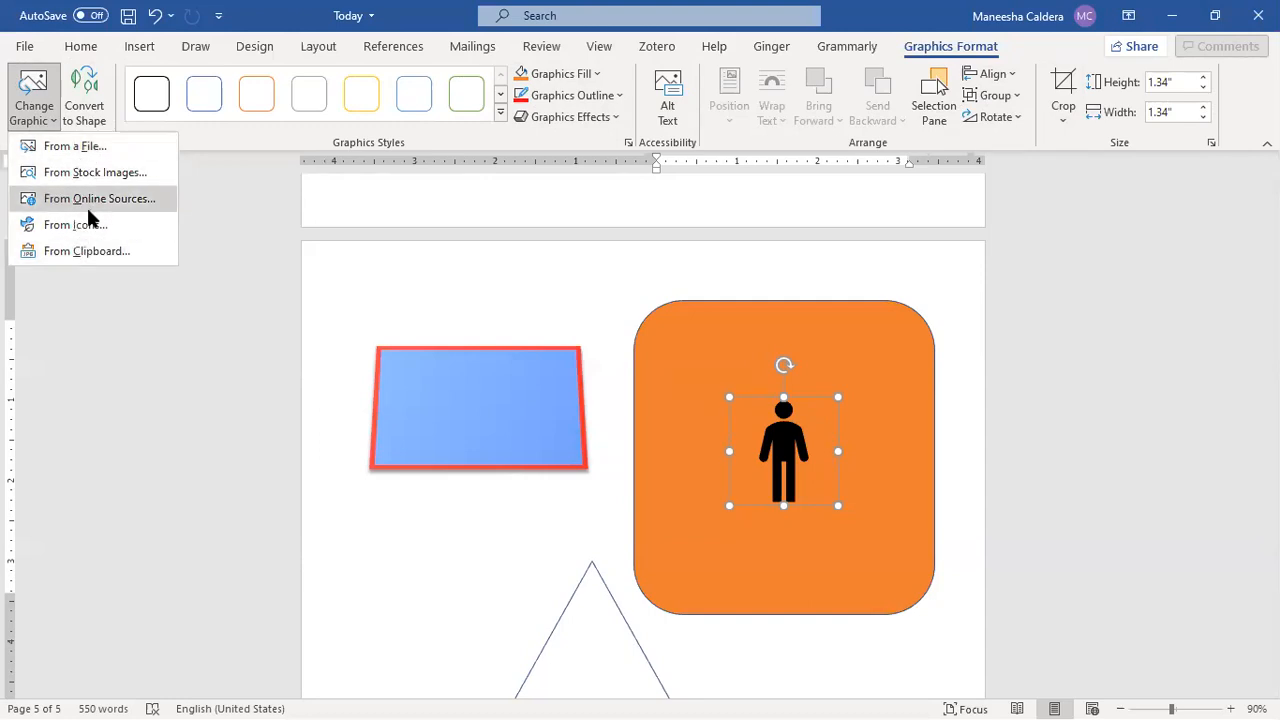
{"action": "left_click", "coordinate": [95, 103]}
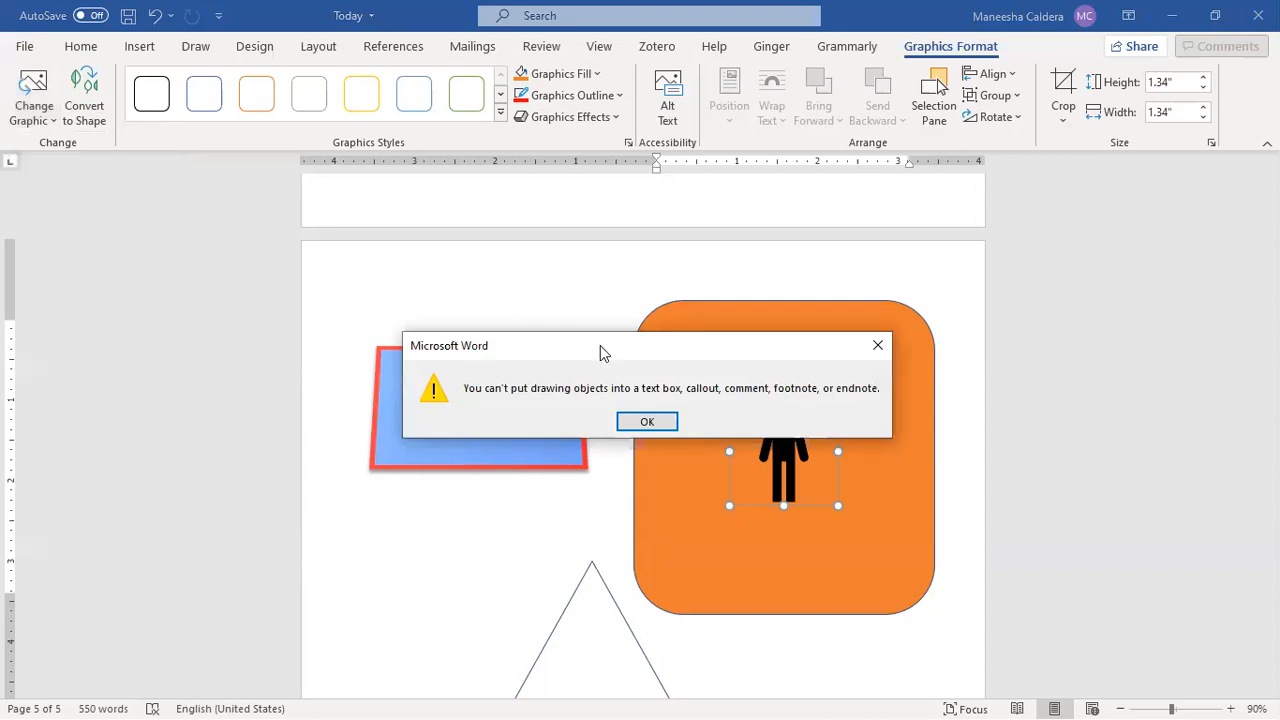
{"action": "left_click", "coordinate": [640, 424]}
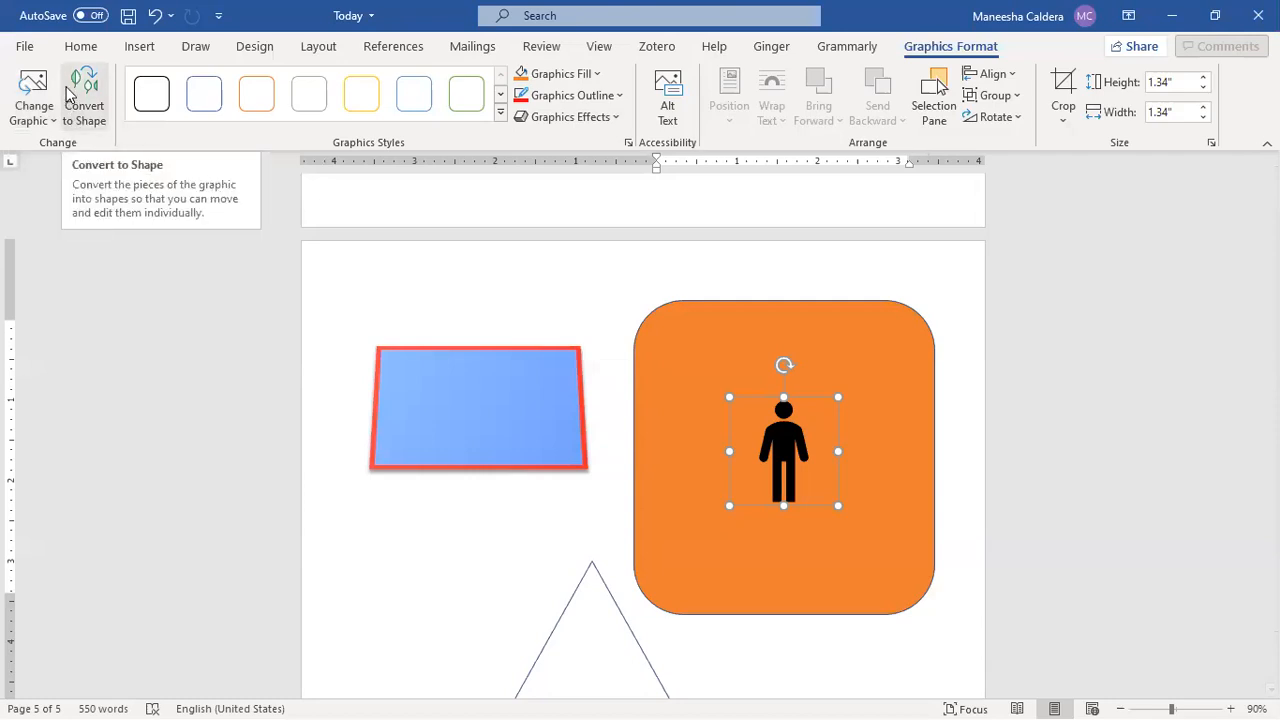
View the preset graphic styles and crop the man icon's frame outward to about 1.71 inches high by 1.45 inches wide.
{"action": "left_click", "coordinate": [499, 112]}
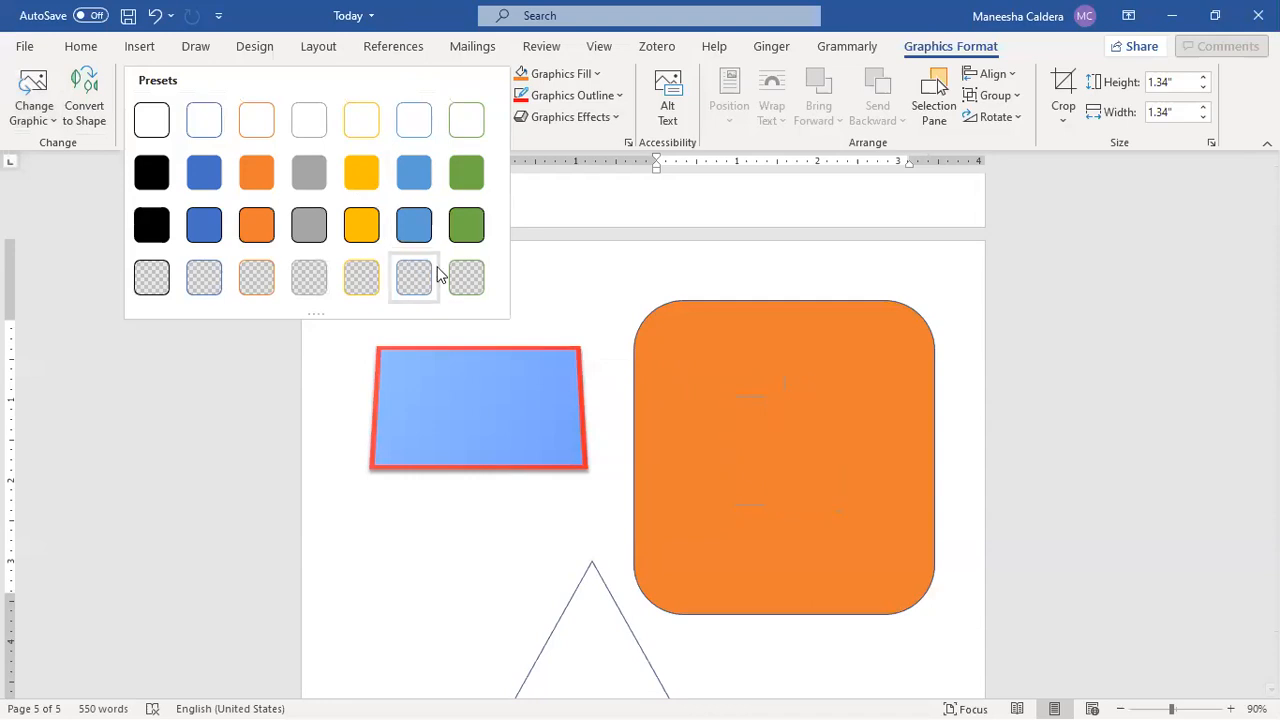
{"action": "left_click", "coordinate": [721, 227]}
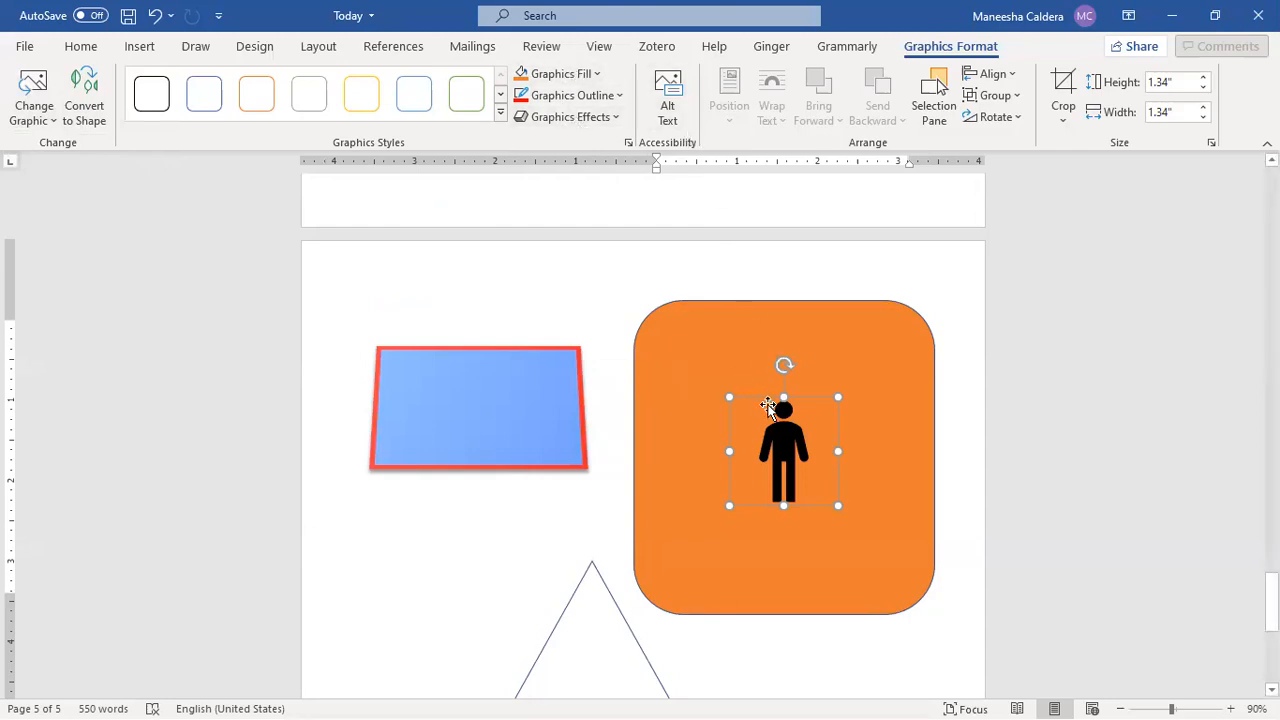
{"action": "left_click", "coordinate": [1064, 96]}
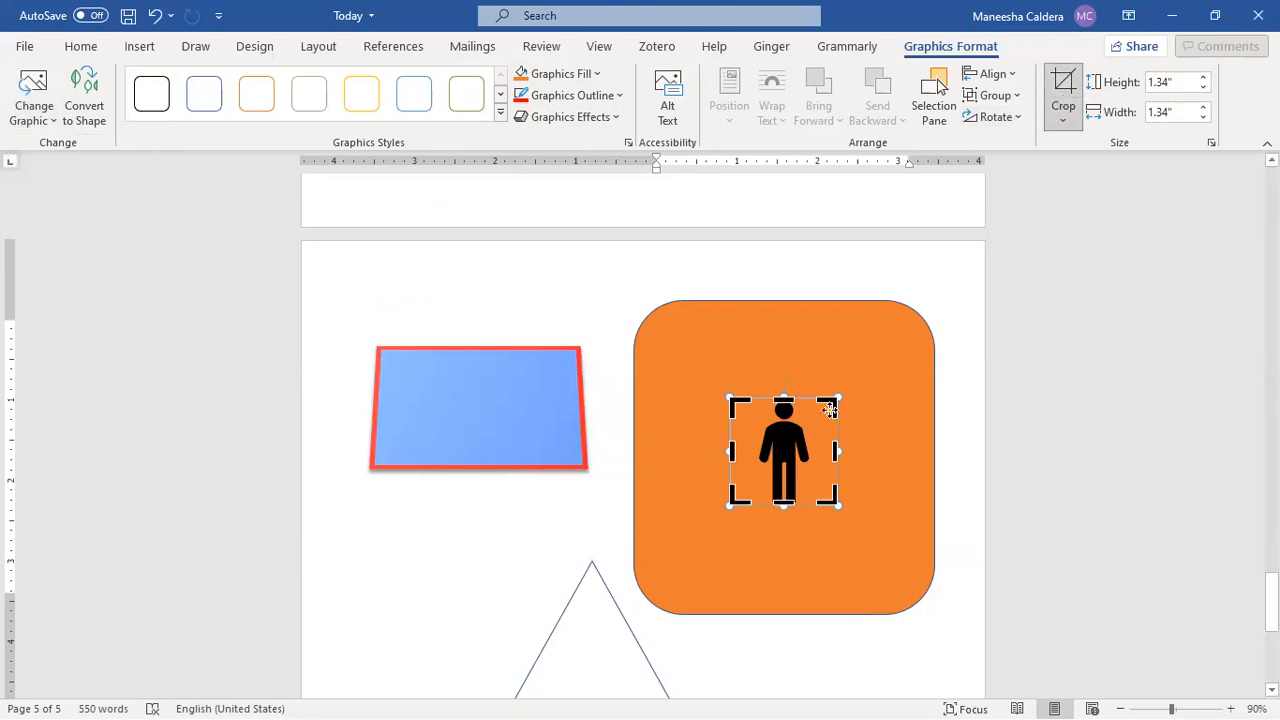
{"action": "left_click_drag", "start_coordinate": [830, 408], "coordinate": [859, 358]}
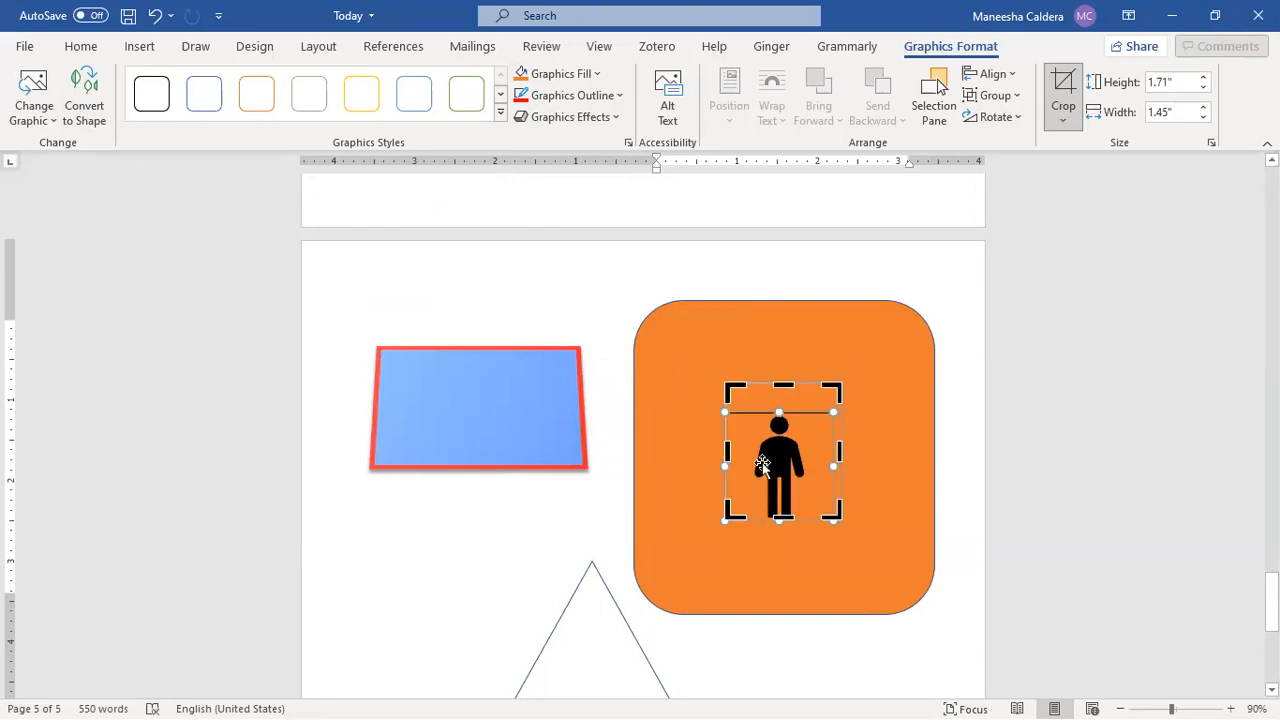
{"action": "key", "text": "Escape"}
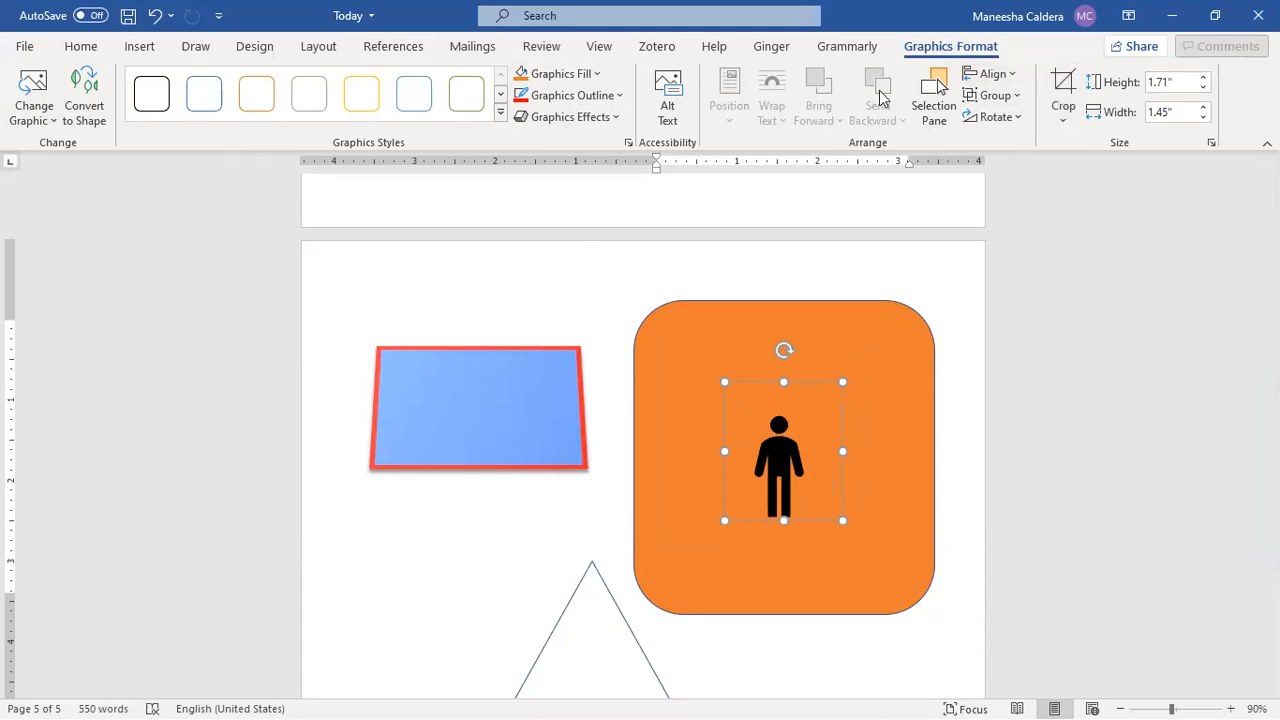
List the page's objects and select the orange rounded rectangle, the isosceles triangle and the blue rectangle by name in turn.
{"action": "left_click", "coordinate": [935, 97]}
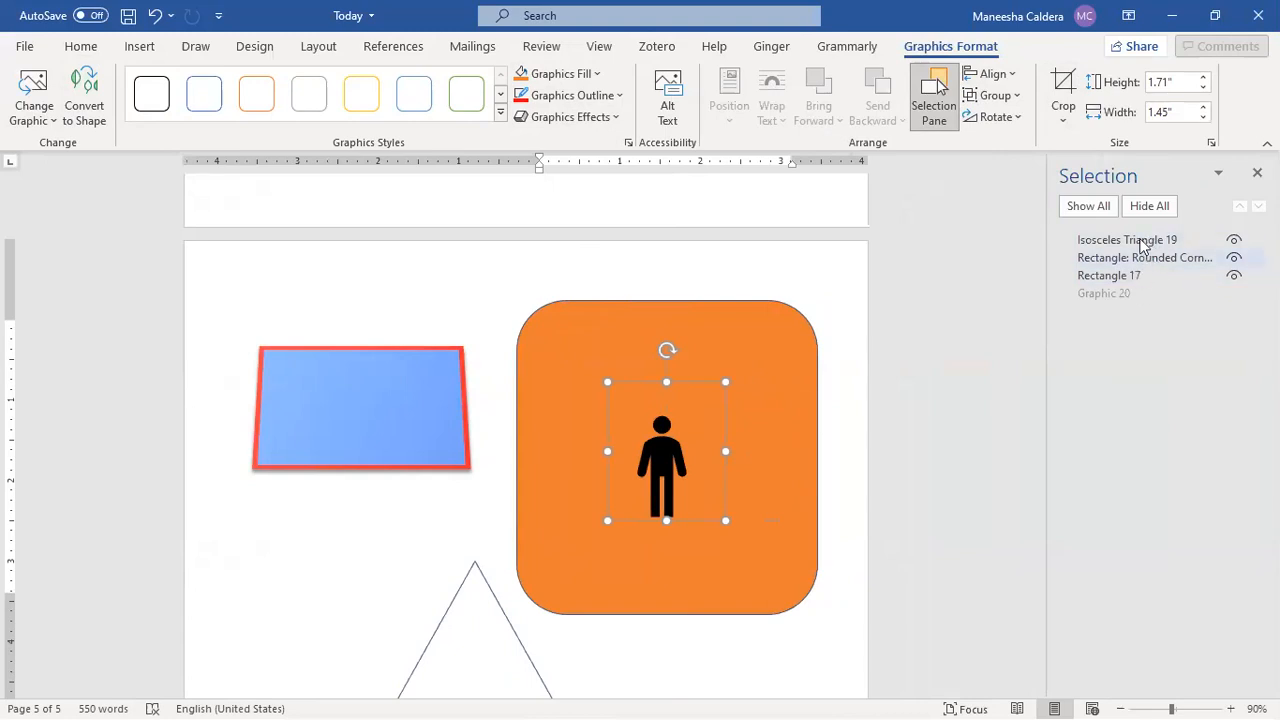
{"action": "left_click", "coordinate": [1147, 257]}
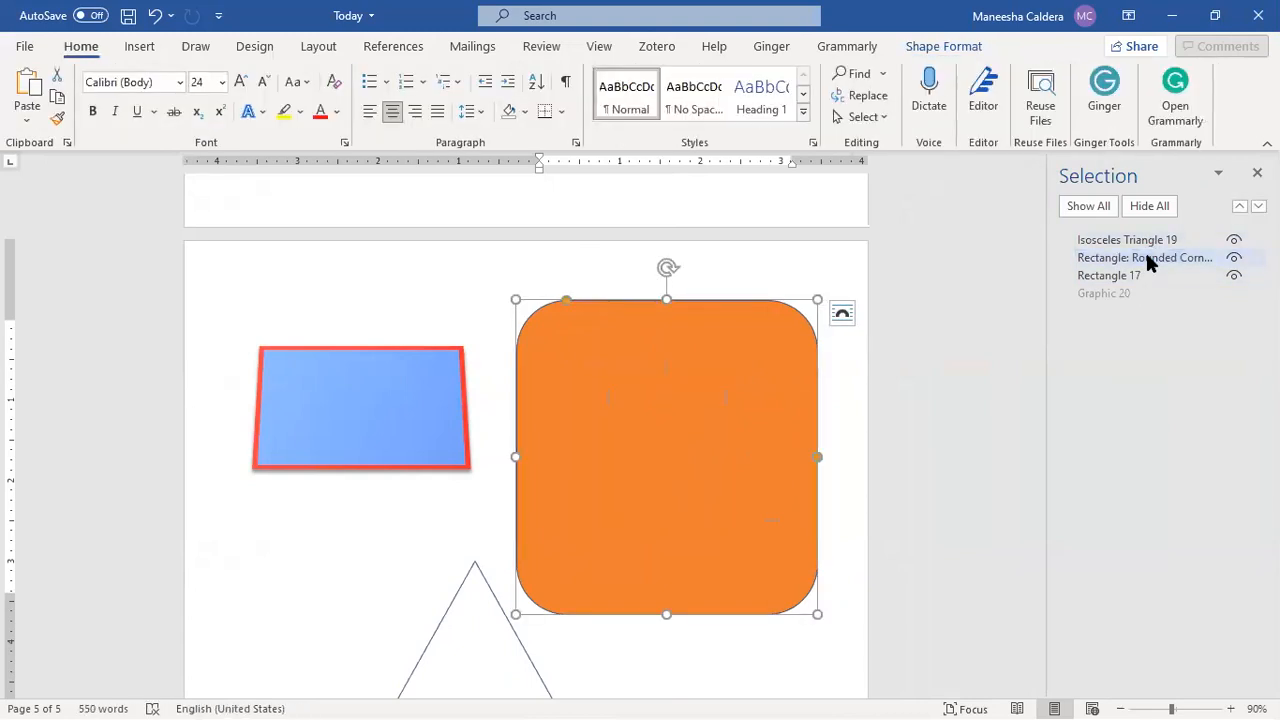
{"action": "left_click", "coordinate": [1157, 246]}
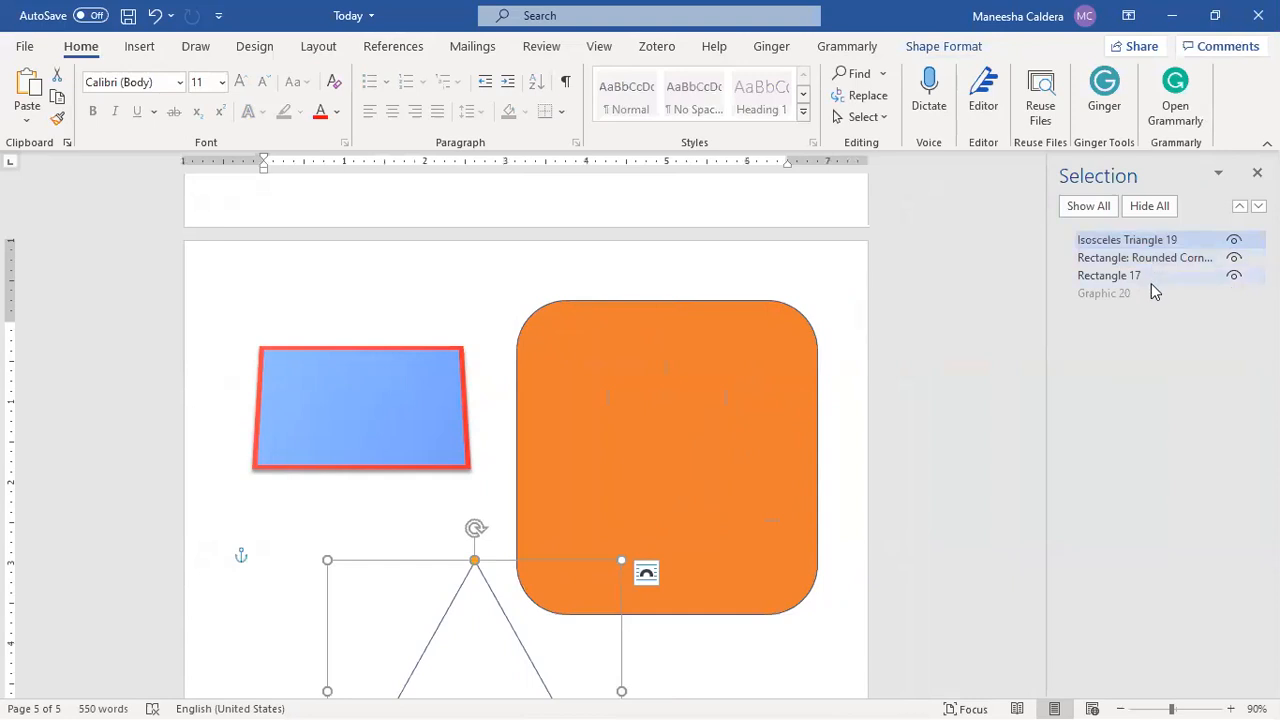
{"action": "left_click", "coordinate": [1145, 275]}
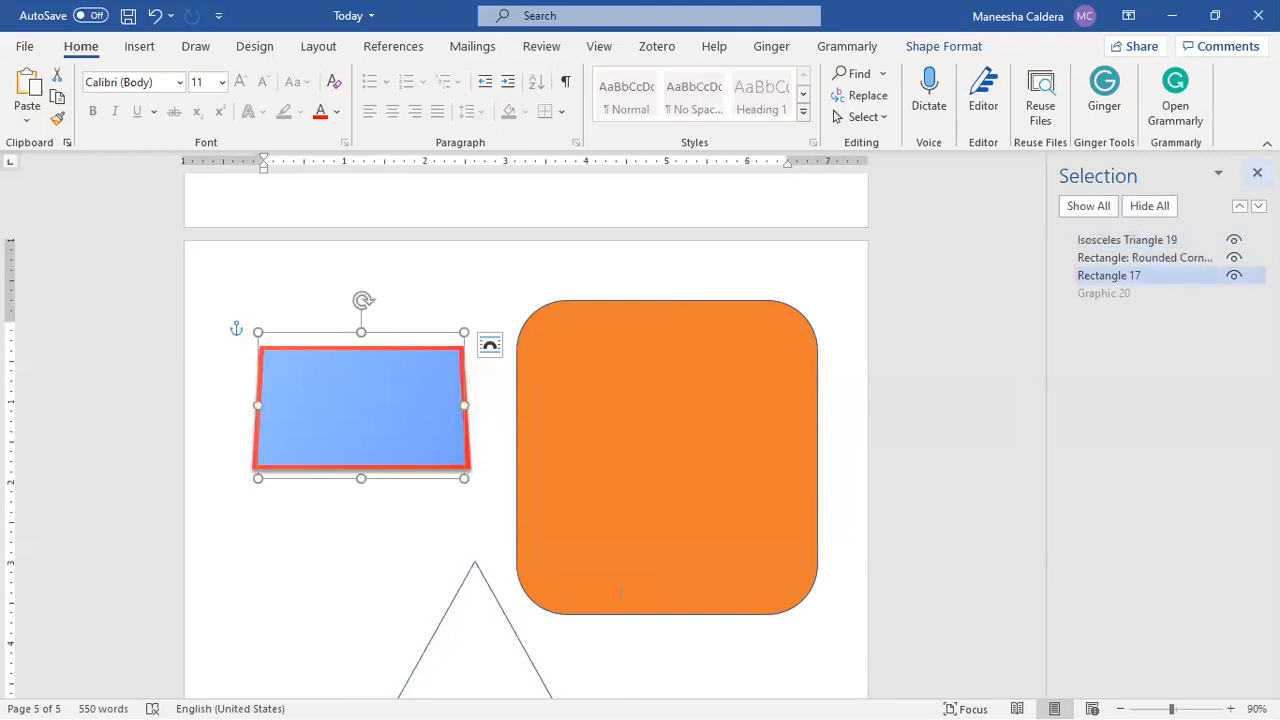
{"action": "left_click", "coordinate": [1257, 172]}
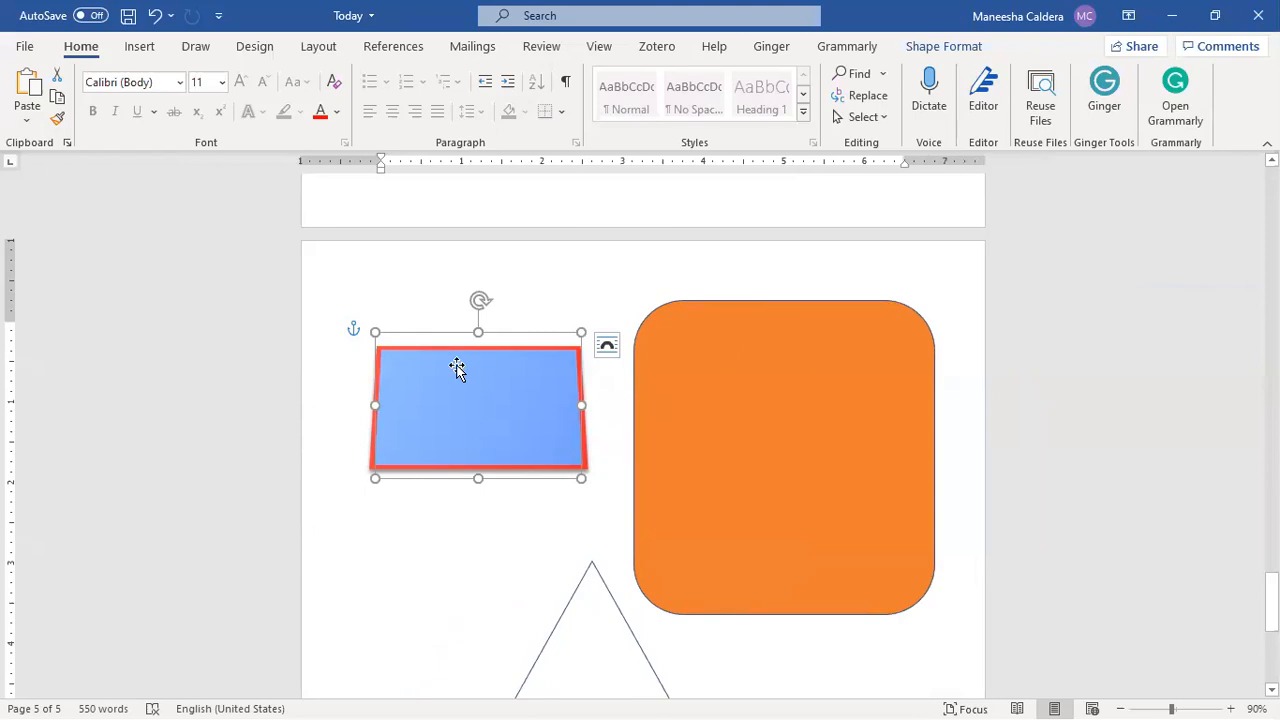
Insert the animated bee from the online 3D models category All Animated Models.
{"action": "left_click", "coordinate": [140, 47]}
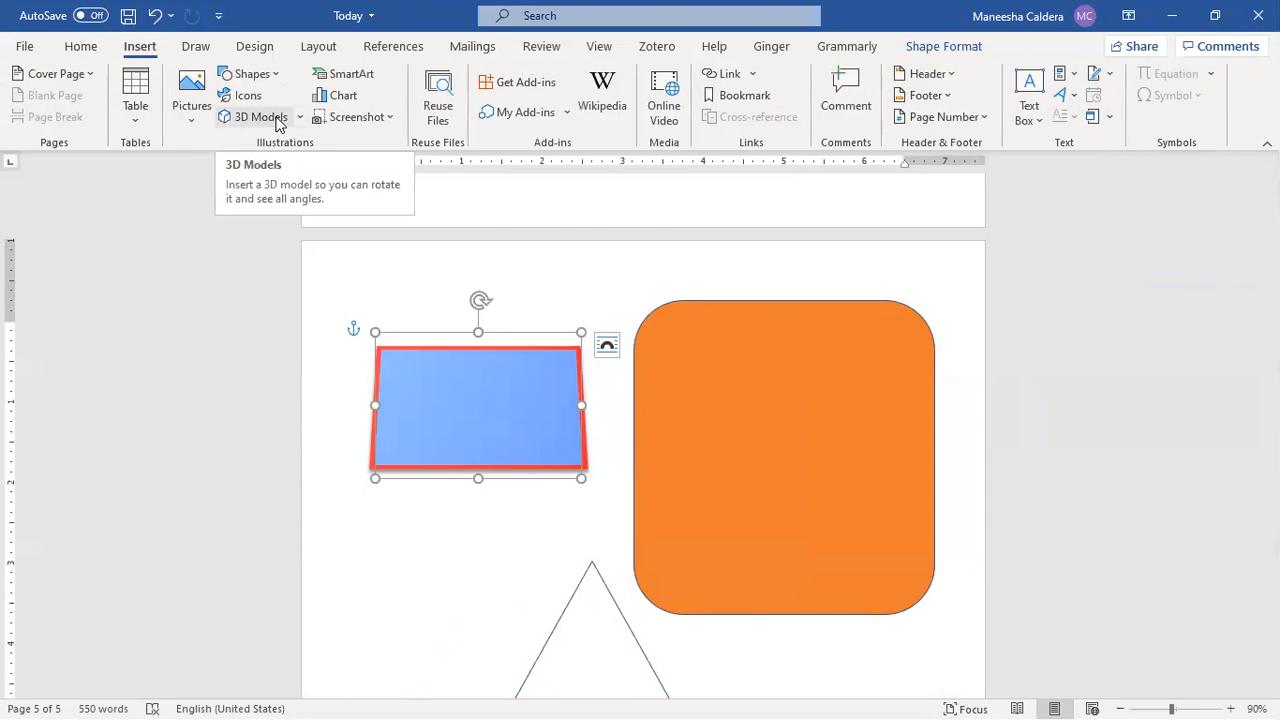
{"action": "left_click", "coordinate": [278, 119]}
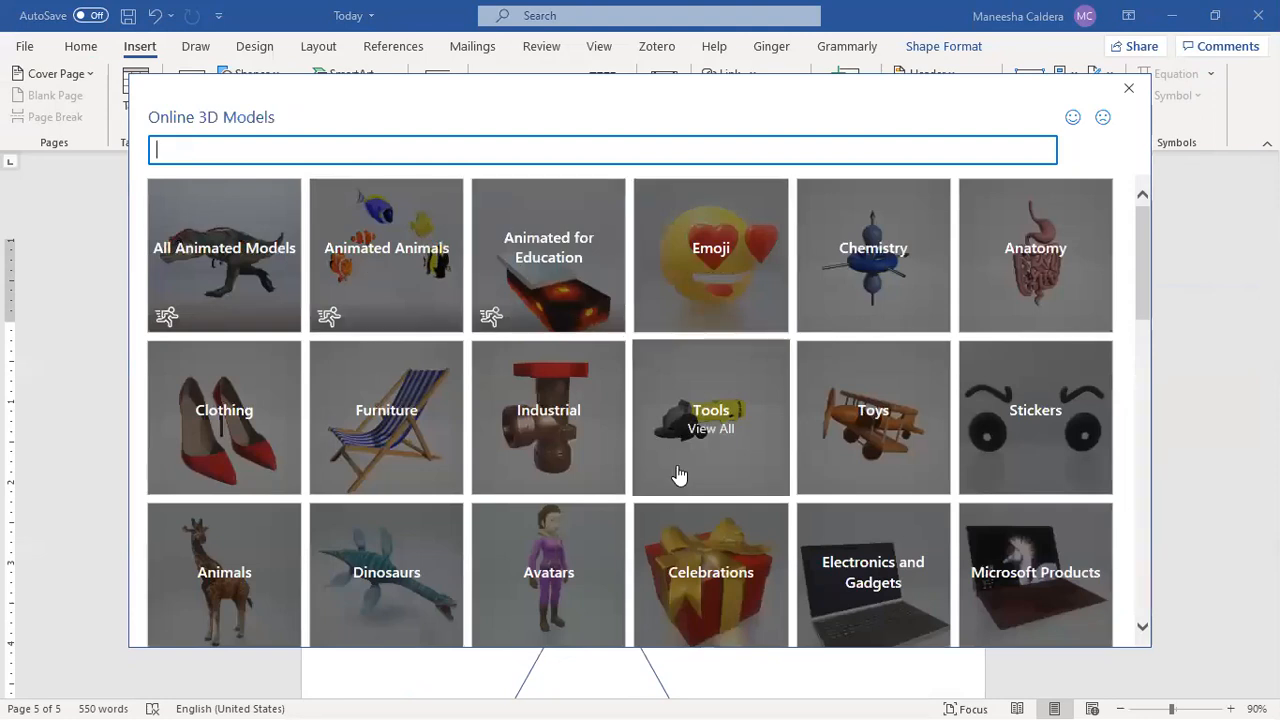
{"action": "left_click", "coordinate": [203, 266]}
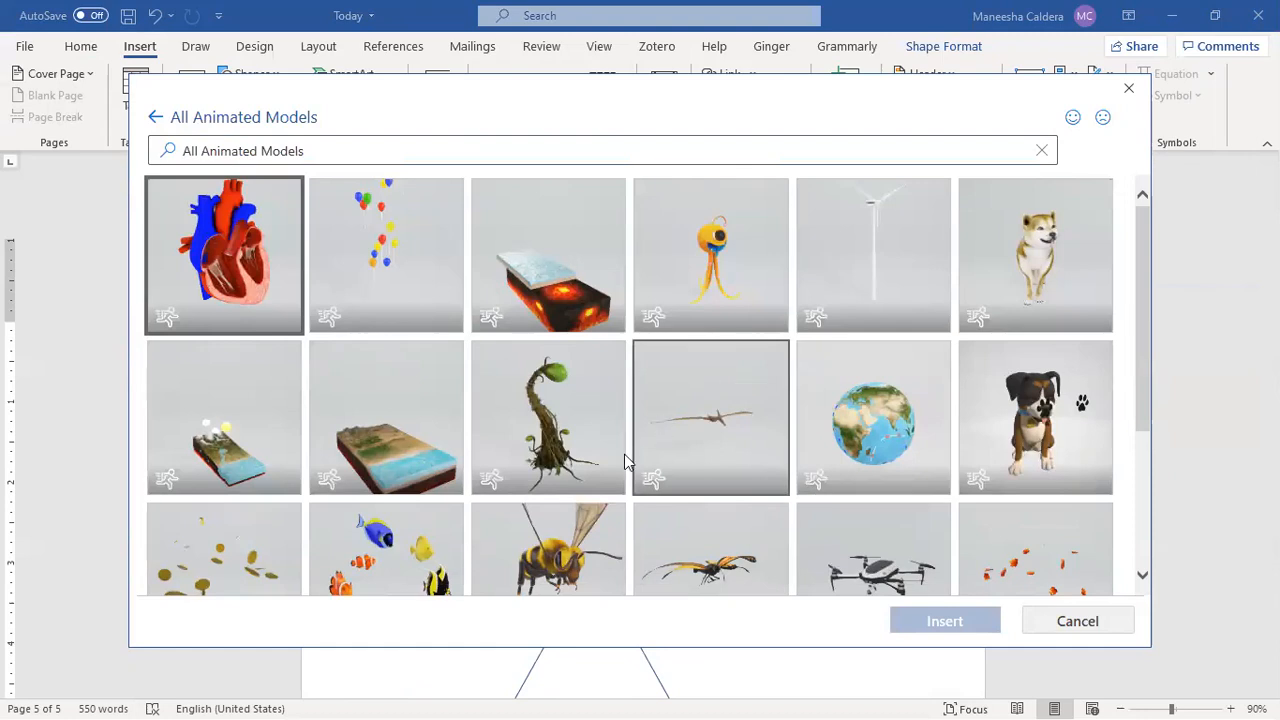
{"action": "left_click", "coordinate": [555, 567]}
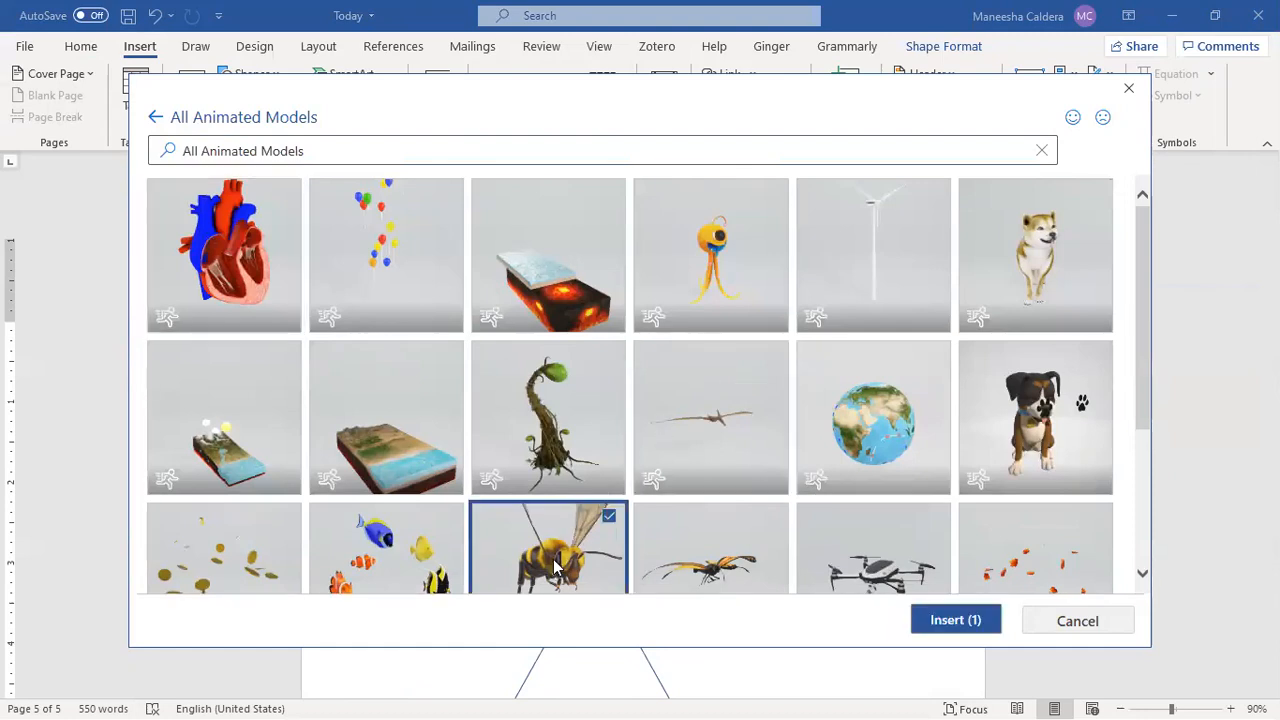
{"action": "left_click", "coordinate": [940, 622]}
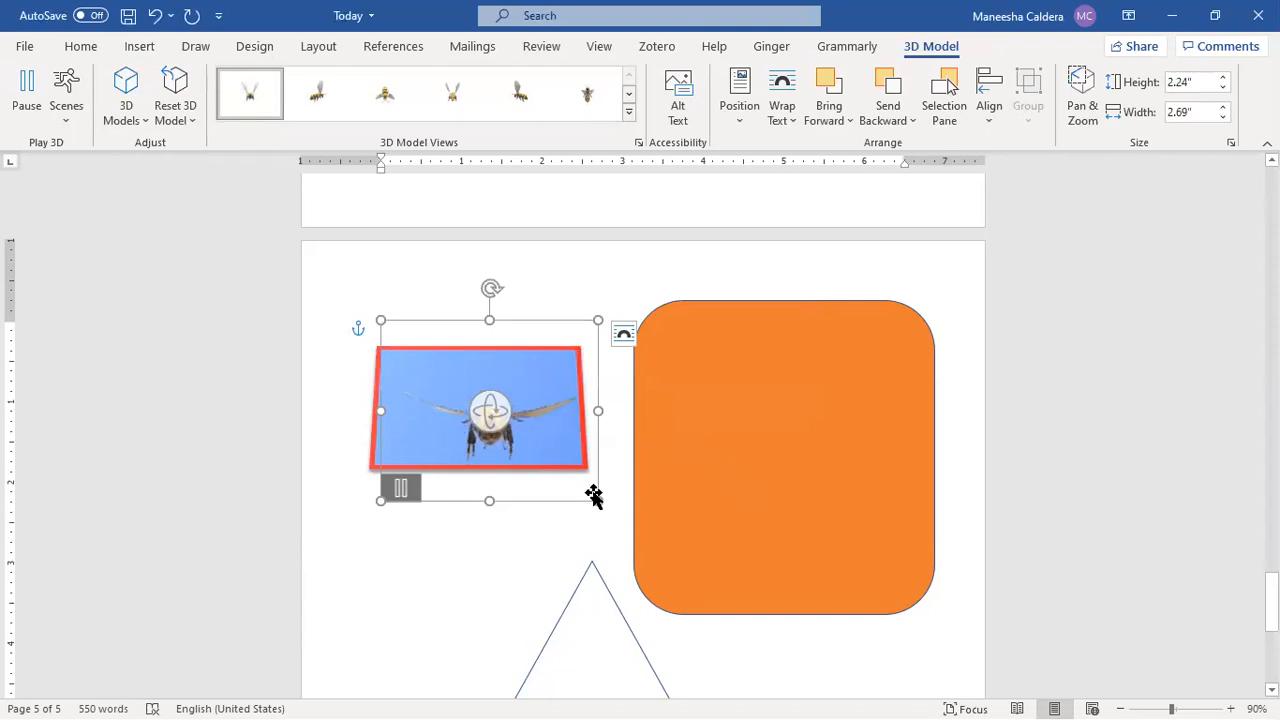
Enlarge the bee model proportionally to about 3.43 inches high by 4.12 inches wide and reselect it.
{"action": "left_click_drag", "start_coordinate": [597, 499], "coordinate": [713, 599]}
{"action": "left_click", "coordinate": [746, 280]}
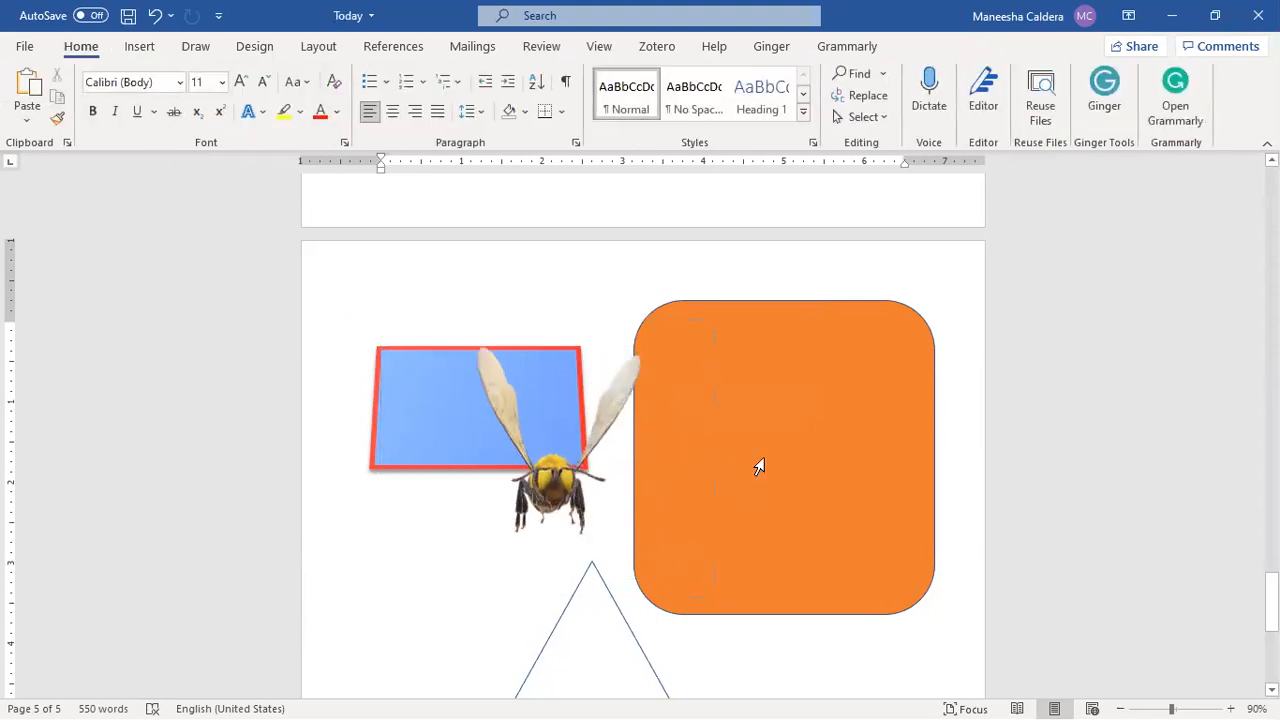
{"action": "left_click", "coordinate": [575, 505]}
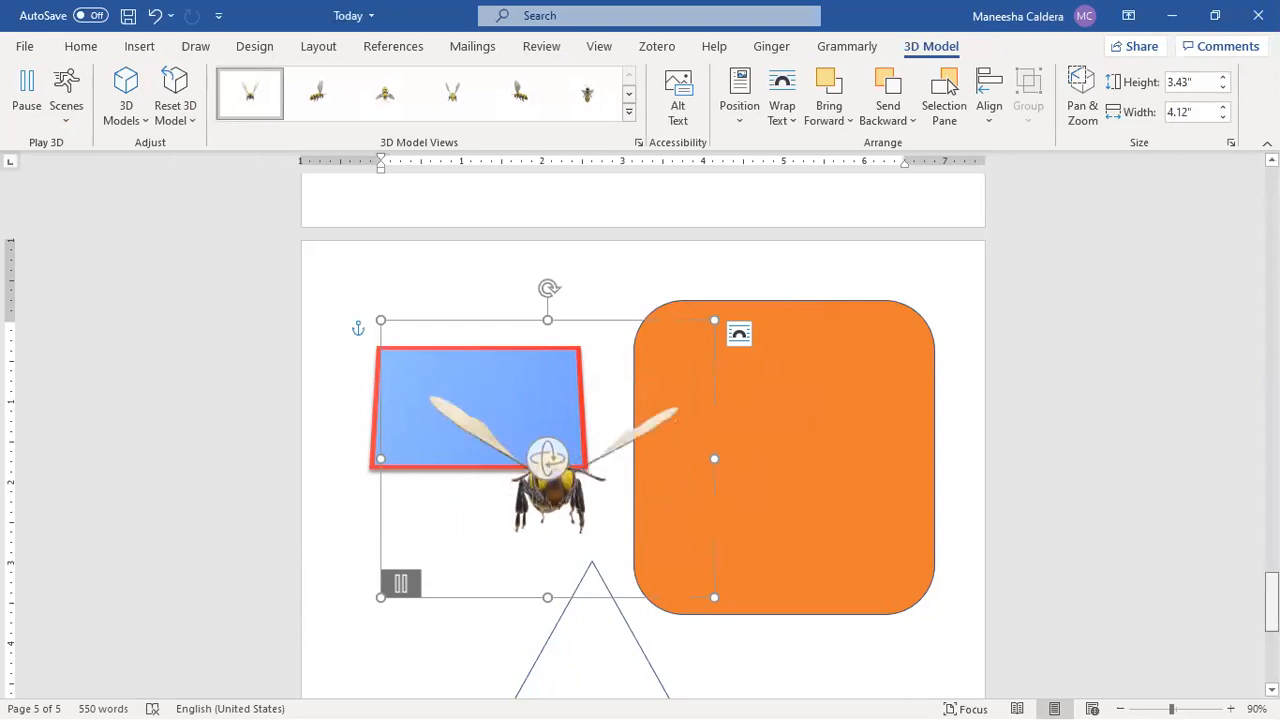
Try several preset 3D views of the bee, apply the side view facing left, and rotate the model freehand in 3D.
{"action": "scroll", "coordinate": [1110, 170], "scroll_direction": "up", "scroll_amount": 3}
{"action": "scroll", "coordinate": [1110, 170], "scroll_direction": "down", "scroll_amount": 3}
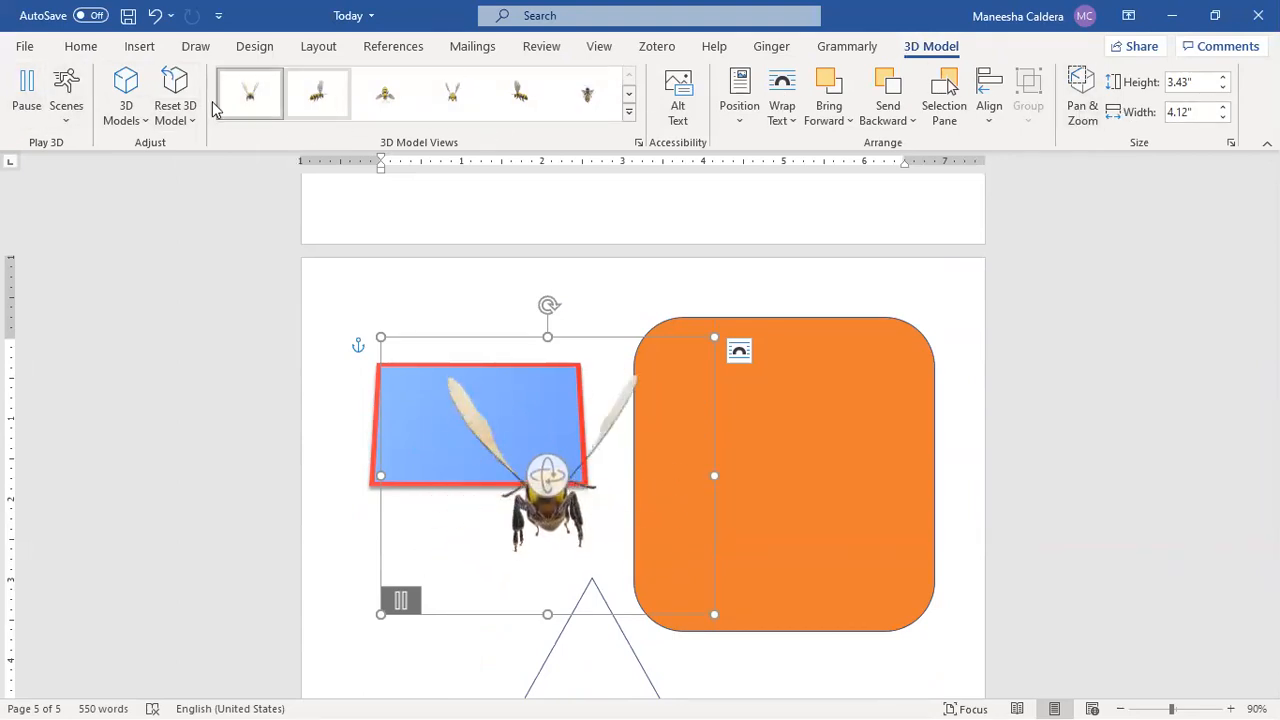
{"action": "left_click", "coordinate": [318, 95]}
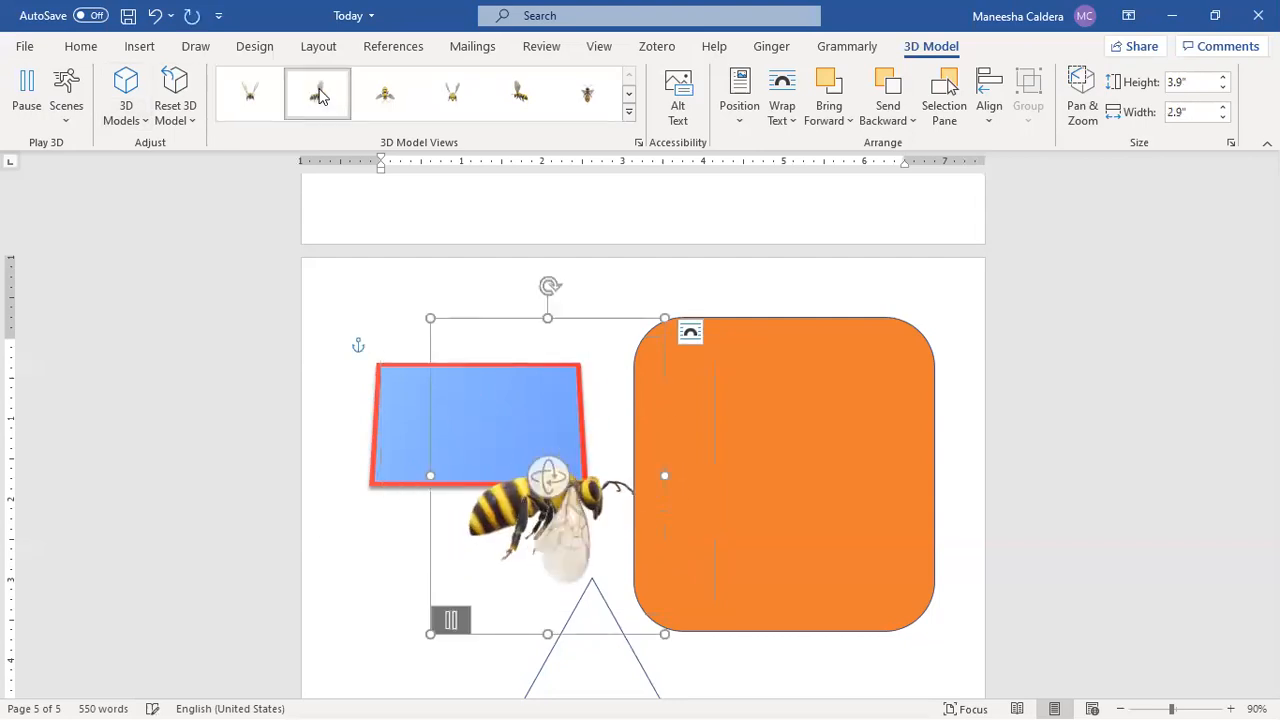
{"action": "left_click", "coordinate": [387, 100]}
{"action": "left_click", "coordinate": [457, 114]}
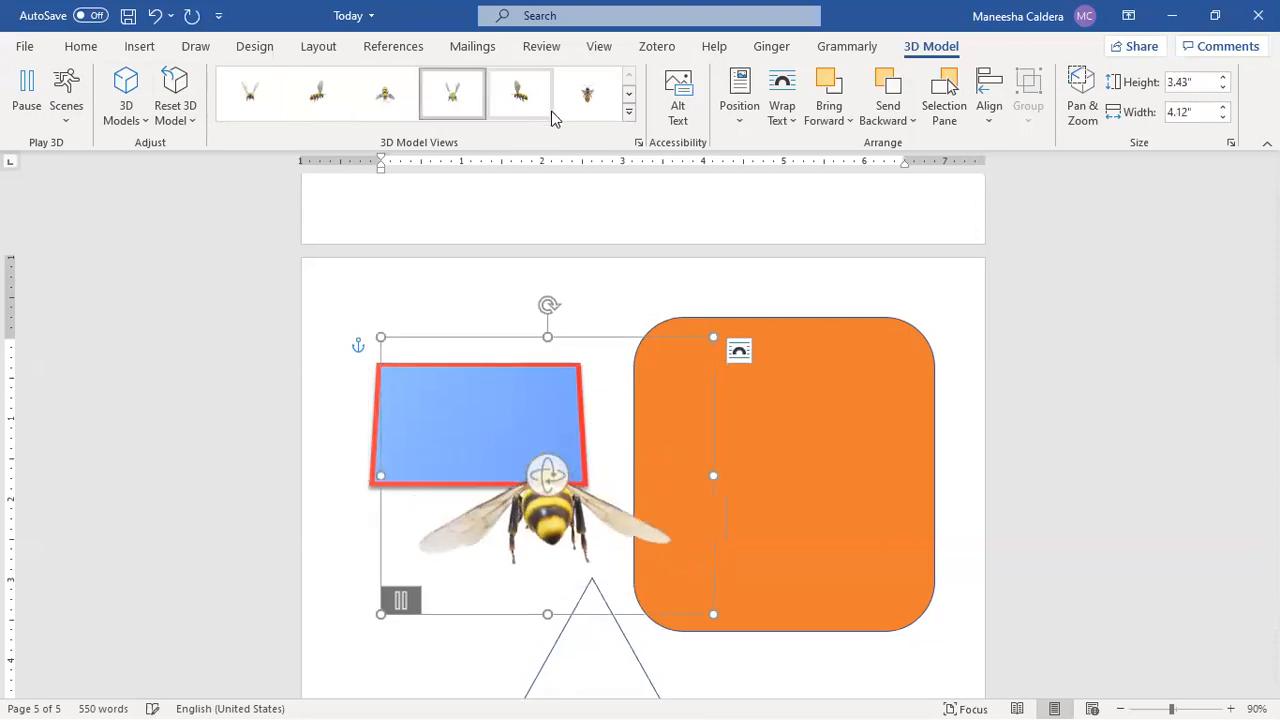
{"action": "left_click", "coordinate": [523, 97]}
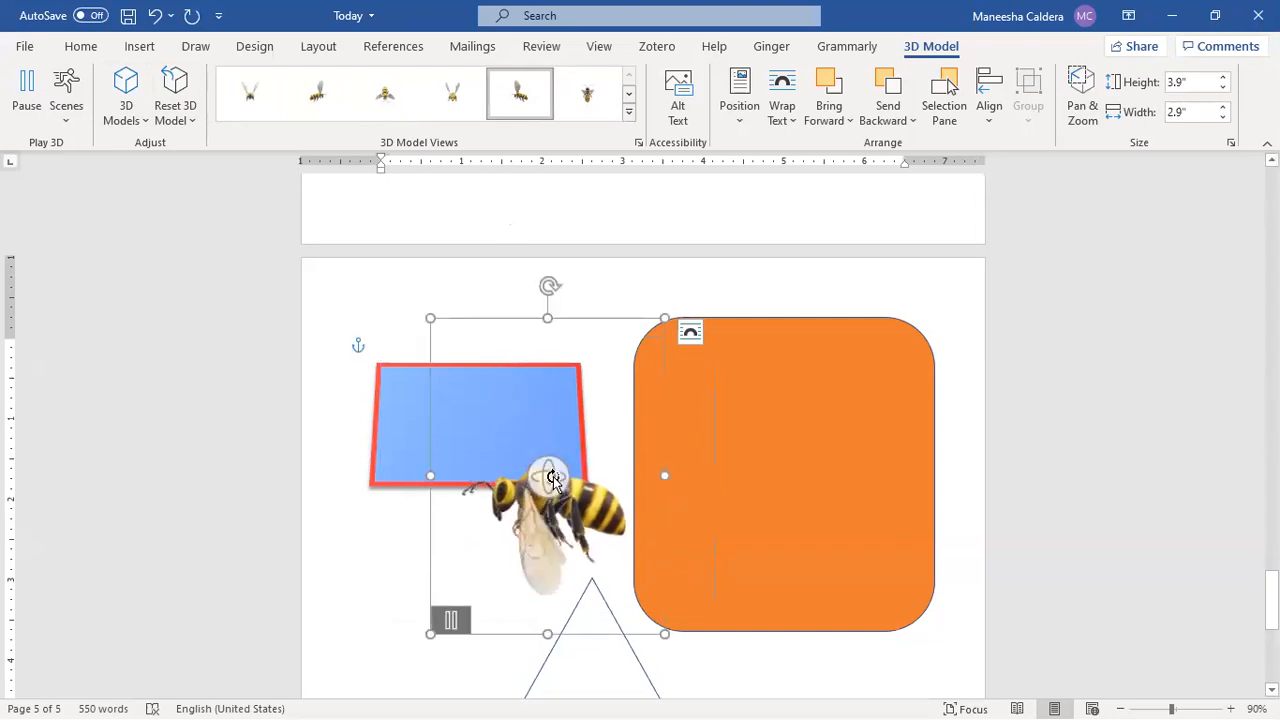
{"action": "left_click_drag", "start_coordinate": [553, 479], "coordinate": [508, 694]}
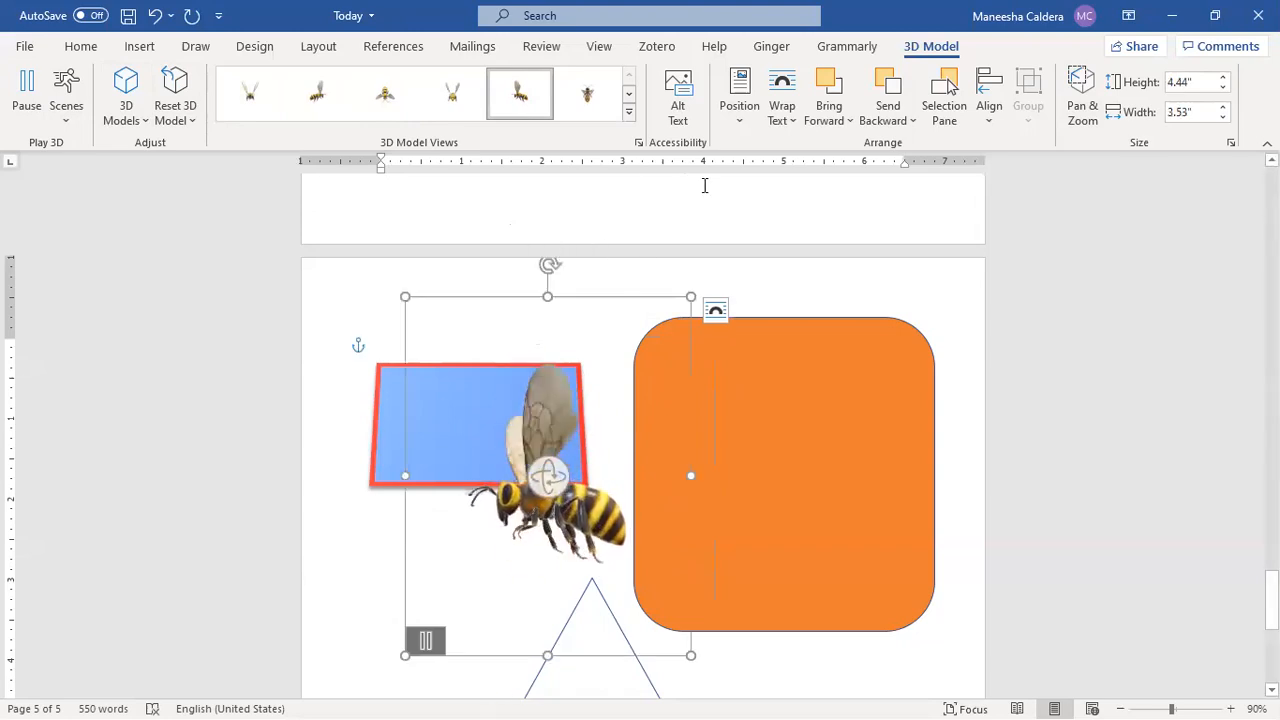
Position the bee at the top center of the page with text wrapping and send it backward behind the orange rounded rectangle.
{"action": "left_click", "coordinate": [742, 110]}
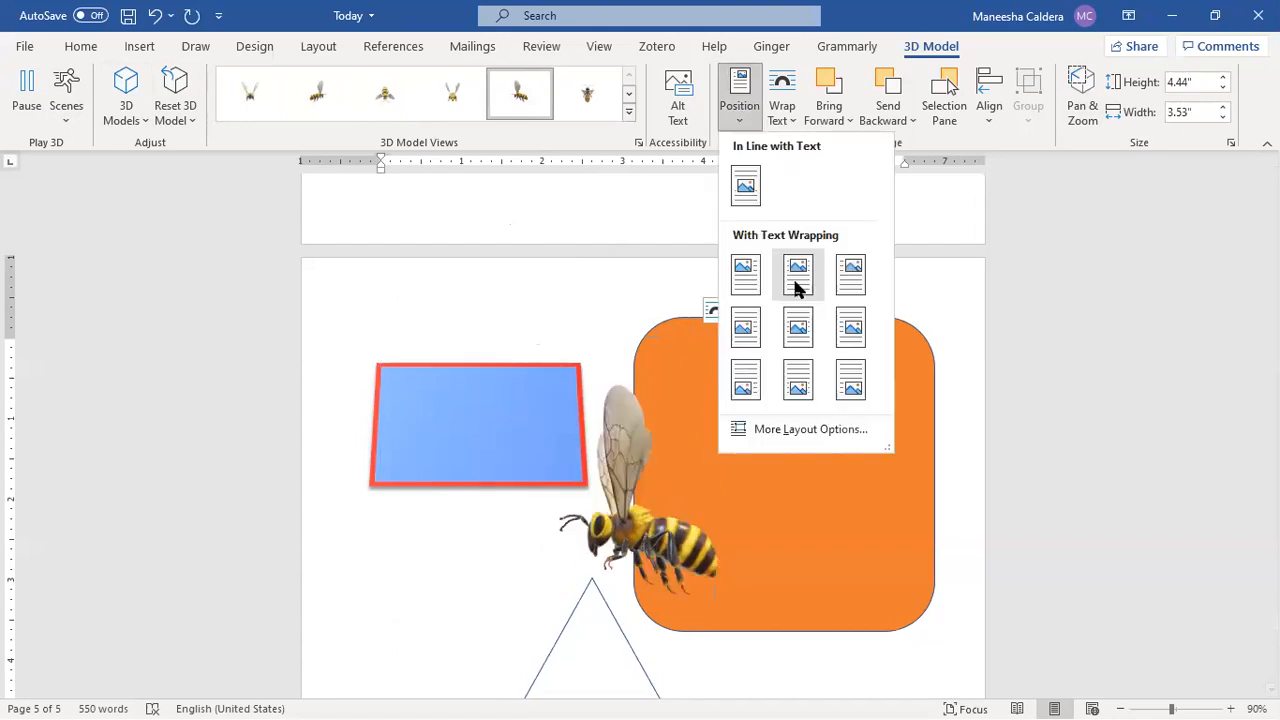
{"action": "left_click", "coordinate": [797, 288]}
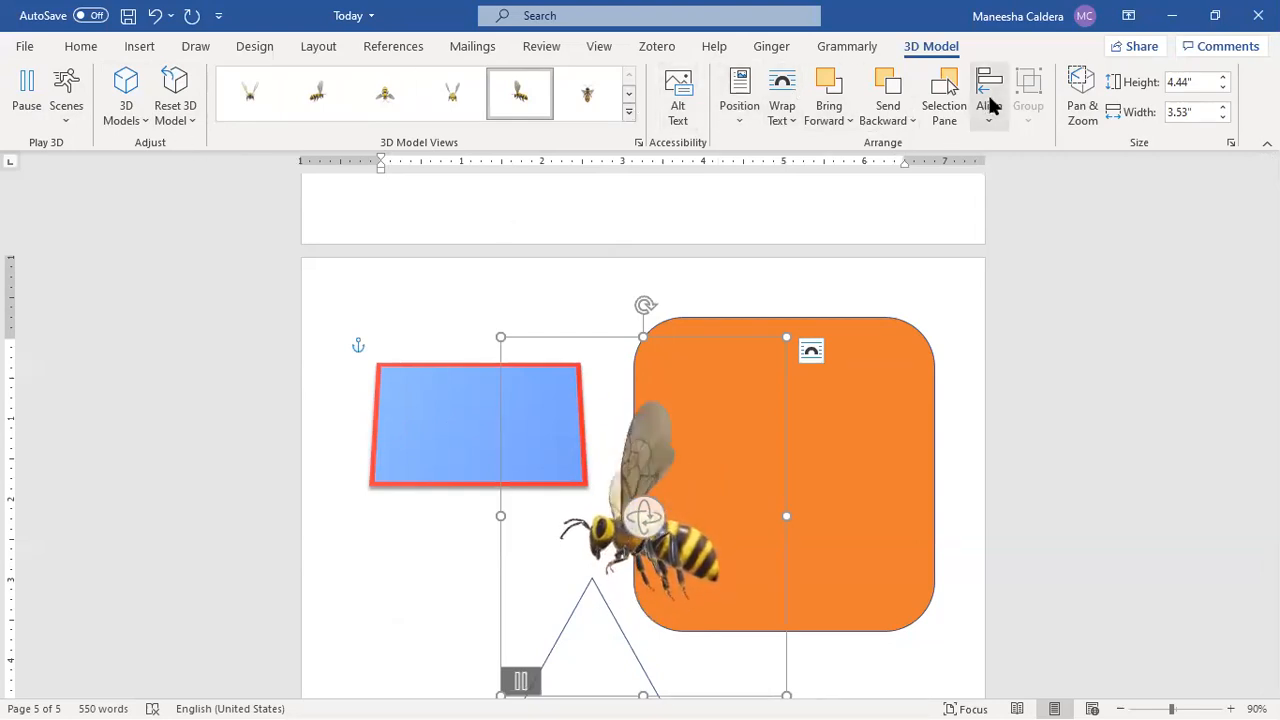
{"action": "left_click", "coordinate": [835, 122]}
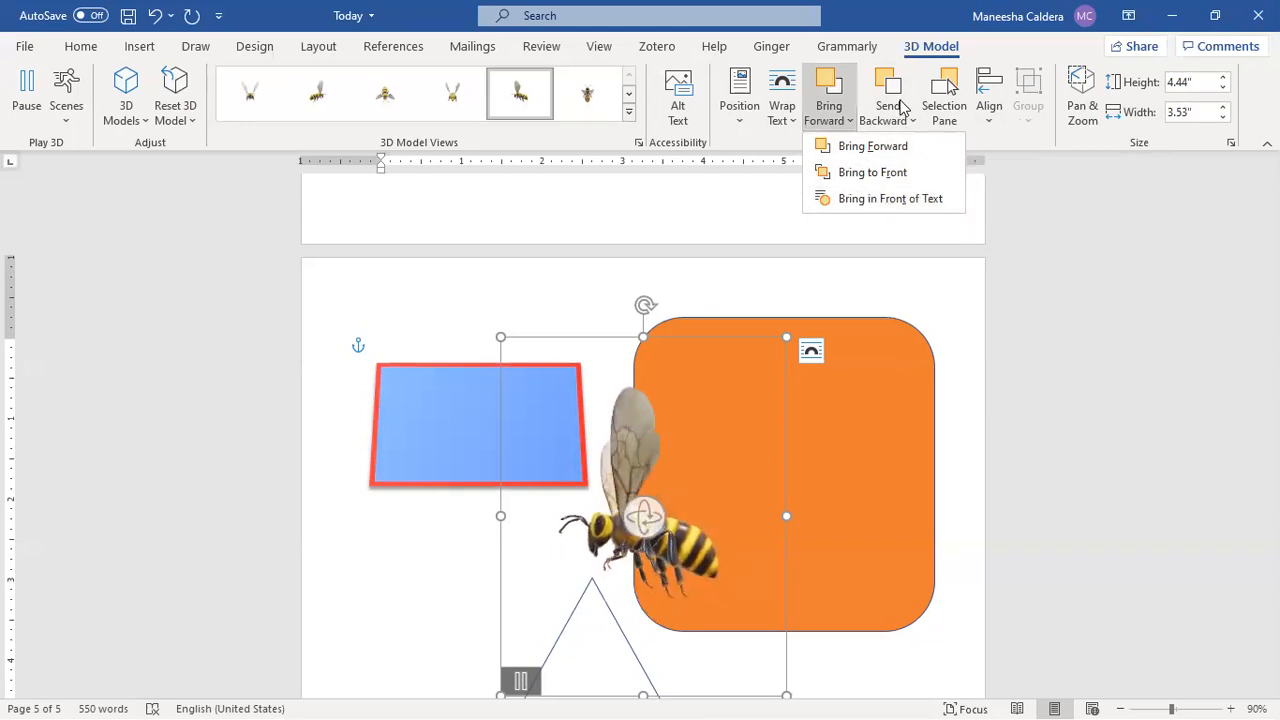
{"action": "left_click", "coordinate": [903, 118]}
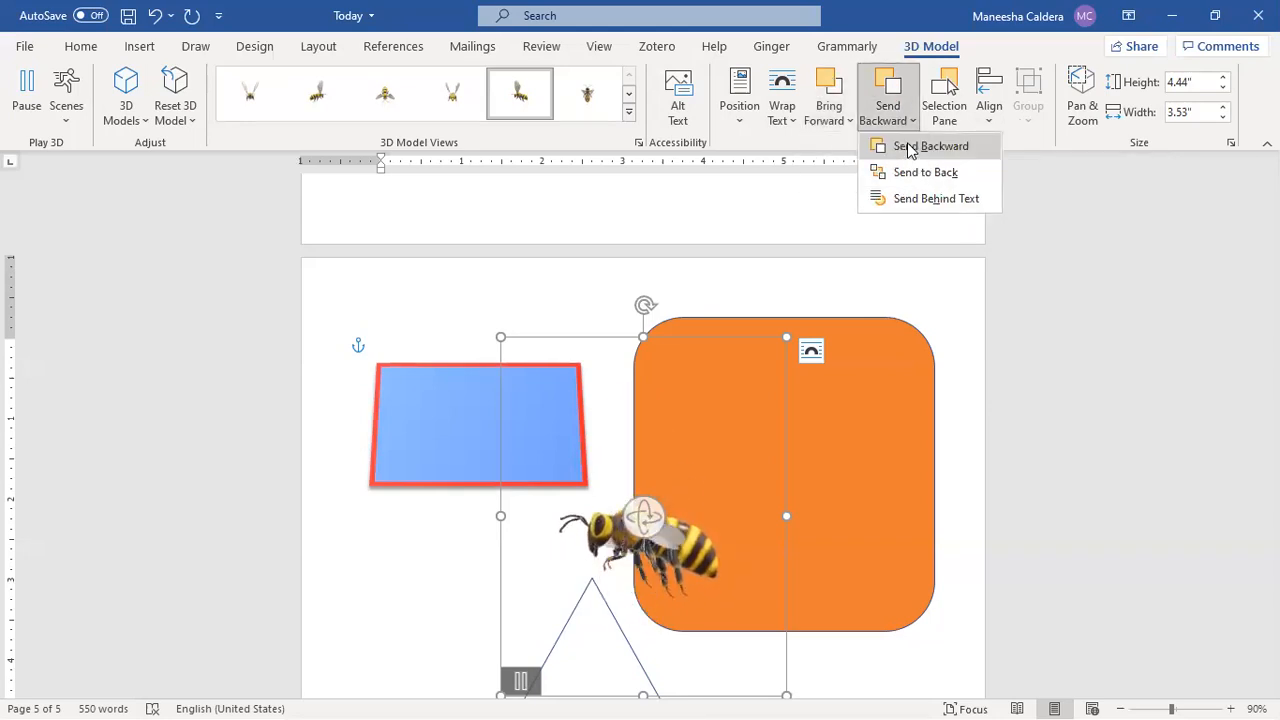
{"action": "left_click", "coordinate": [910, 147]}
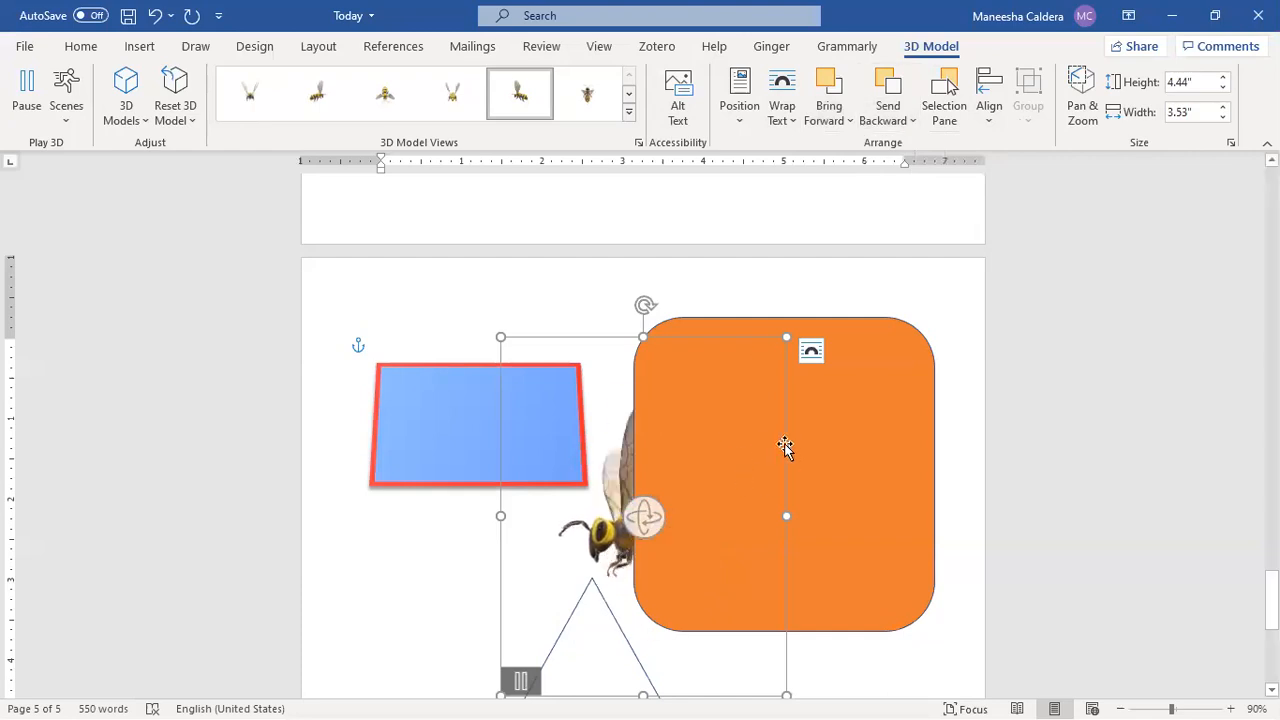
Move the bee model freehand out from behind the orange rounded rectangle to just below the blue rectangle.
{"action": "left_click_drag", "start_coordinate": [592, 342], "coordinate": [535, 341]}
{"action": "left_click_drag", "start_coordinate": [438, 297], "coordinate": [540, 280]}
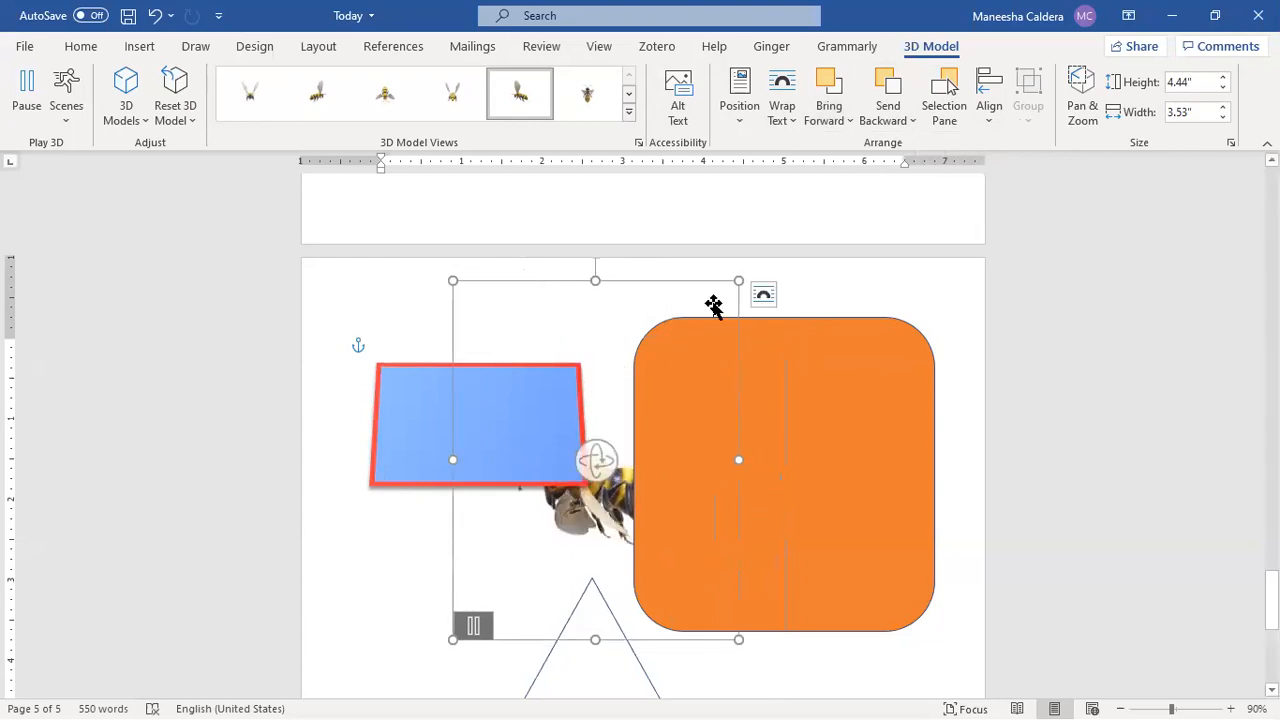
{"action": "left_click_drag", "start_coordinate": [694, 291], "coordinate": [727, 303]}
{"action": "left_click", "coordinate": [849, 286]}
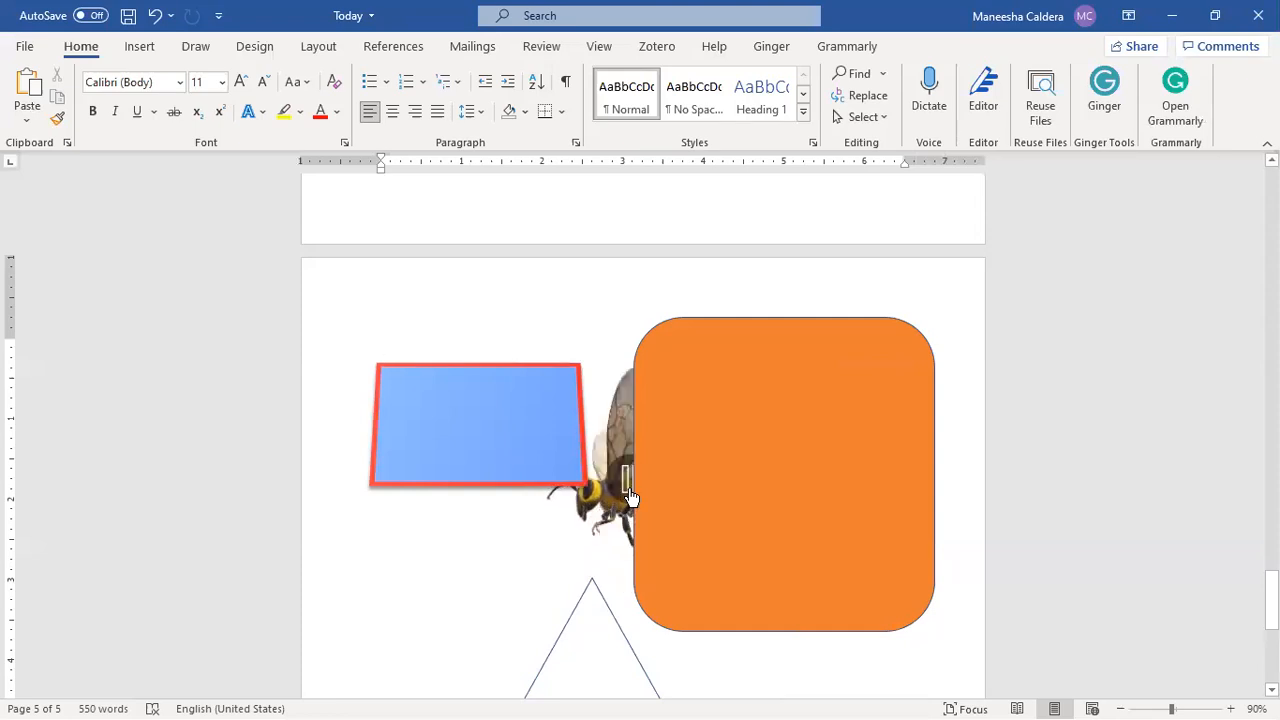
{"action": "left_click", "coordinate": [593, 419]}
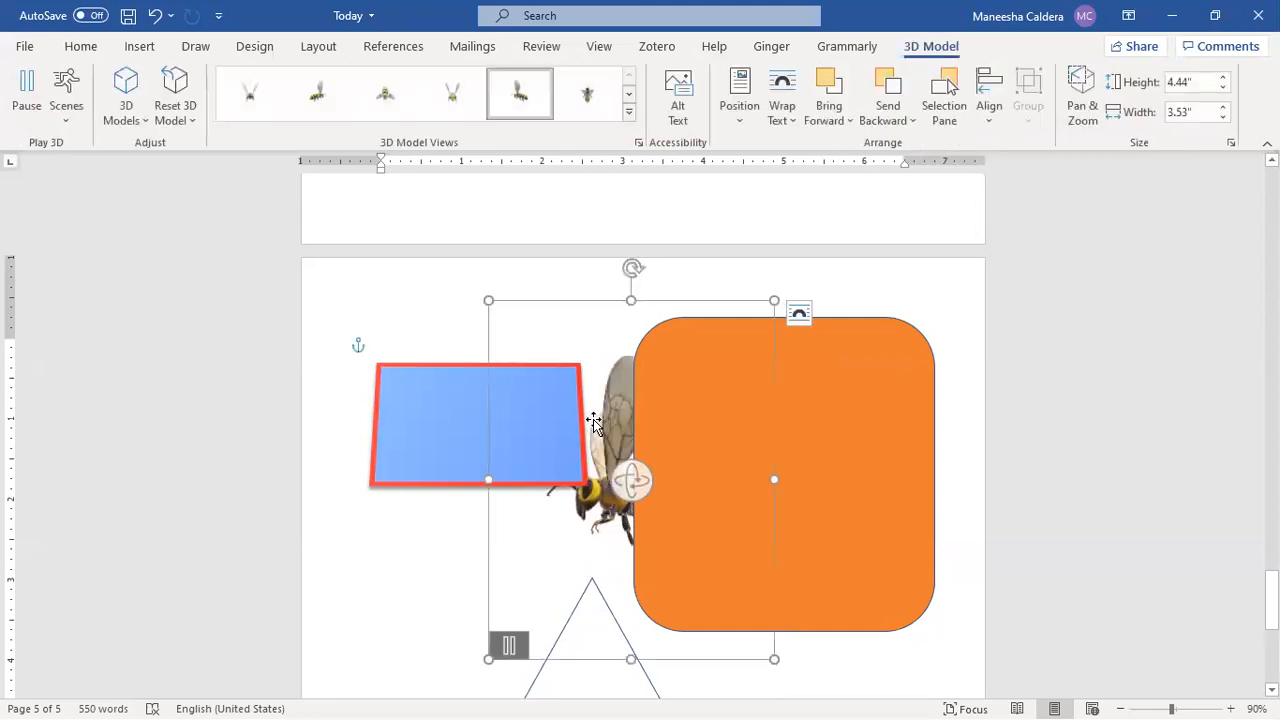
{"action": "left_click_drag", "start_coordinate": [568, 371], "coordinate": [446, 487]}
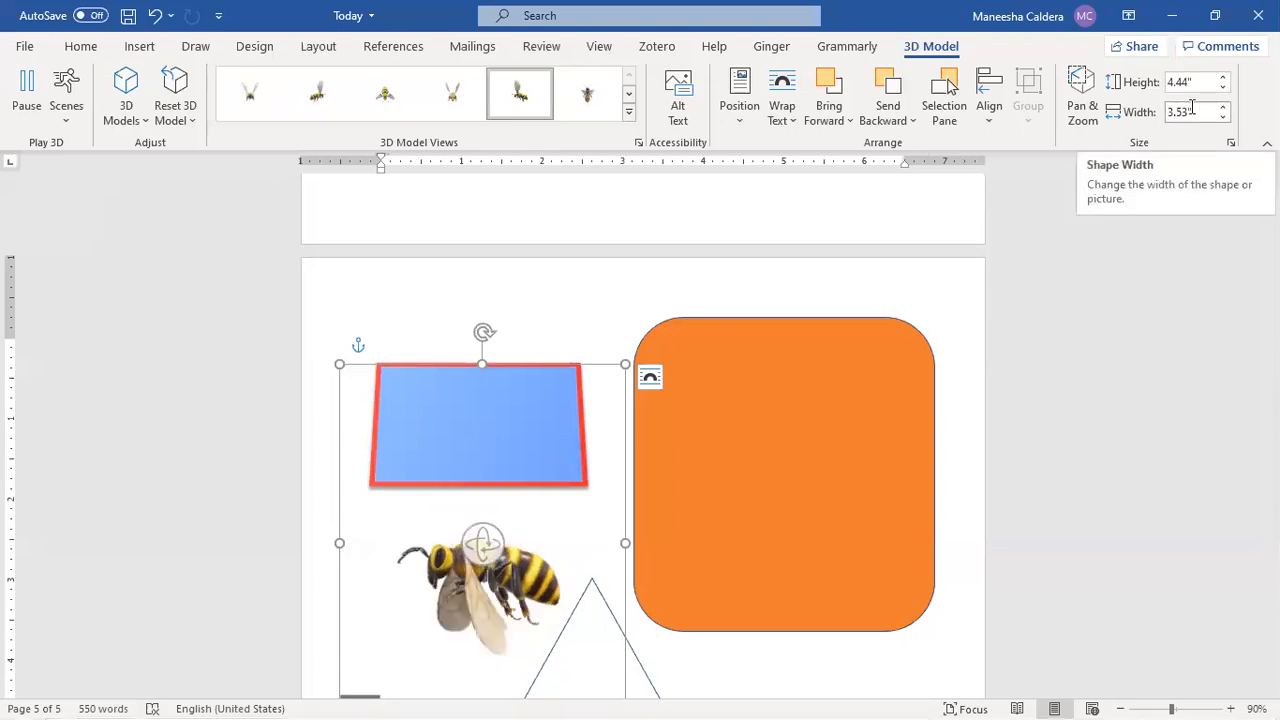
Turn on Pan & Zoom, rotate the bee freehand in 3D to a more frontal view, and size its frame to about 5.53 by 4.98 inches.
{"action": "left_click", "coordinate": [1088, 120]}
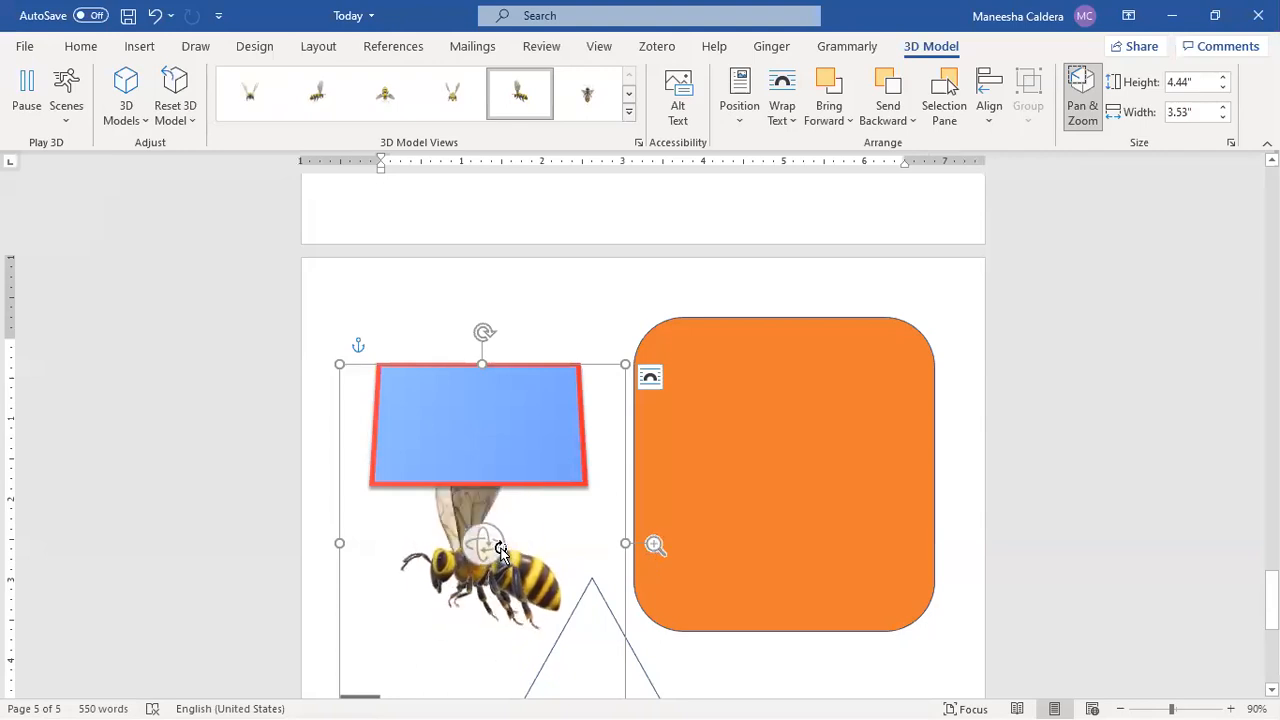
{"action": "left_click_drag", "start_coordinate": [465, 552], "coordinate": [621, 536]}
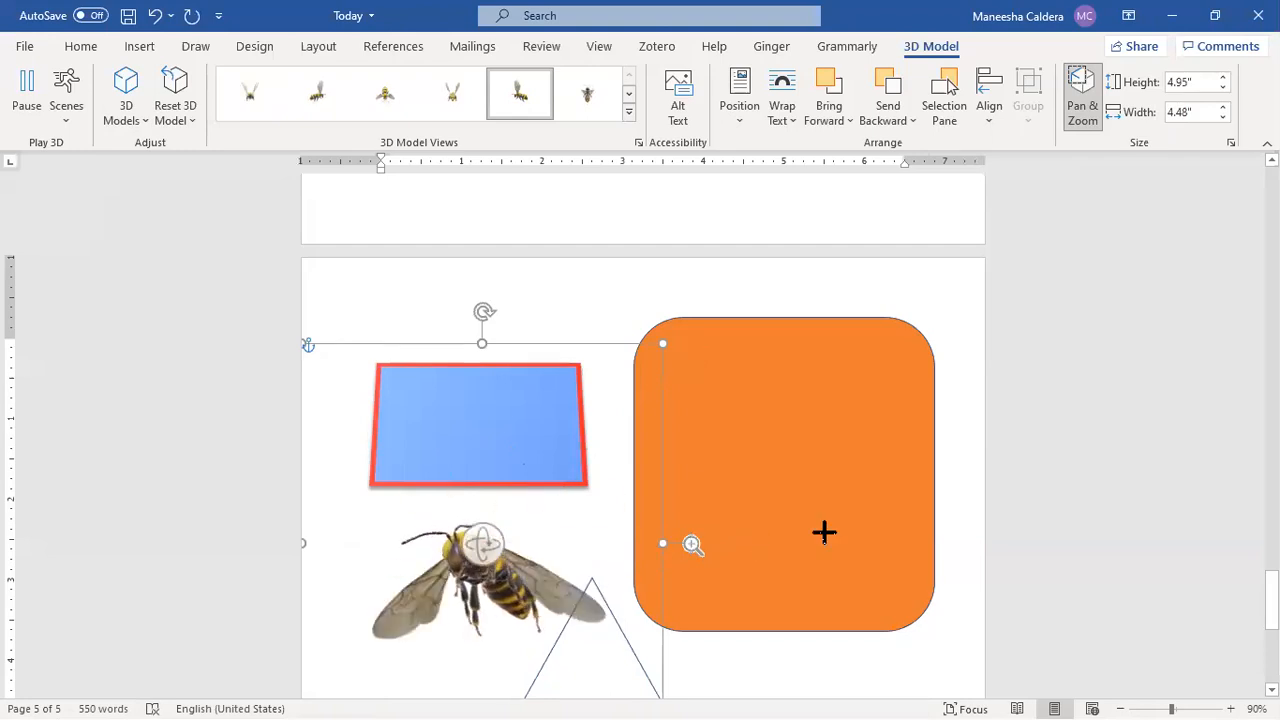
{"action": "left_click_drag", "start_coordinate": [503, 346], "coordinate": [505, 296]}
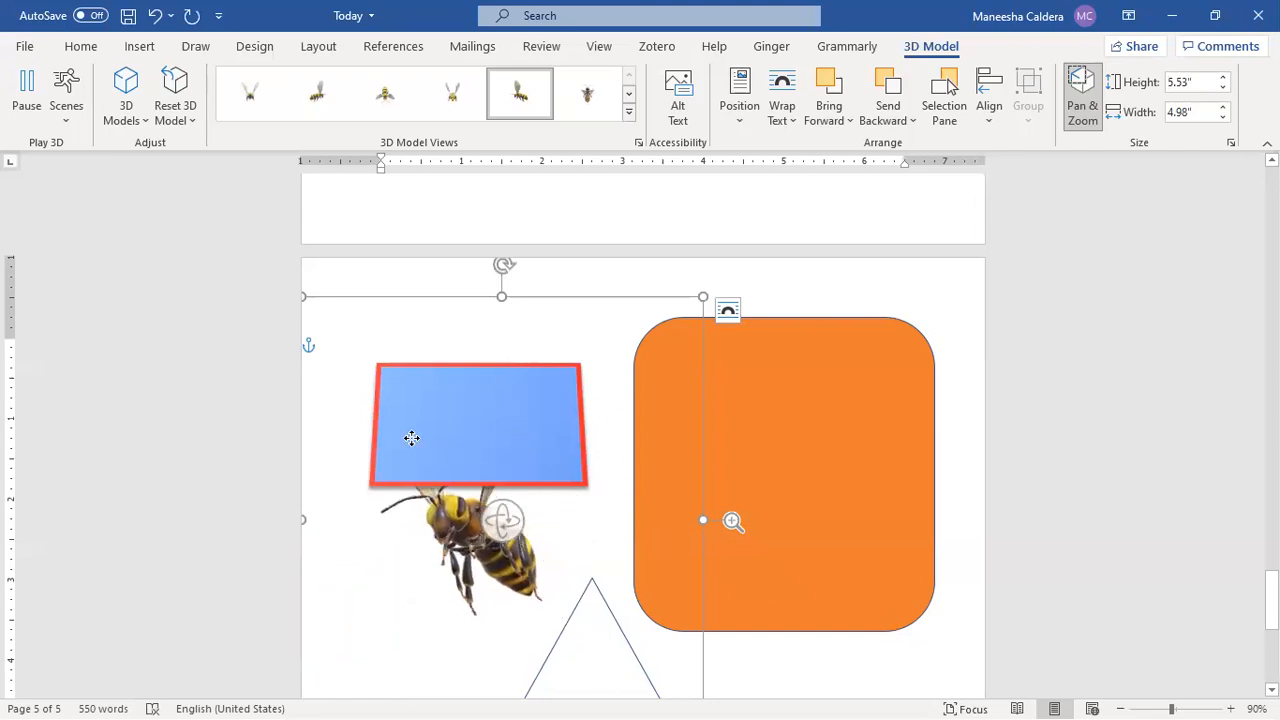
Reset the bee 3D model's formatting, and follow with a reset of both the model and its size.
{"action": "left_click", "coordinate": [184, 126]}
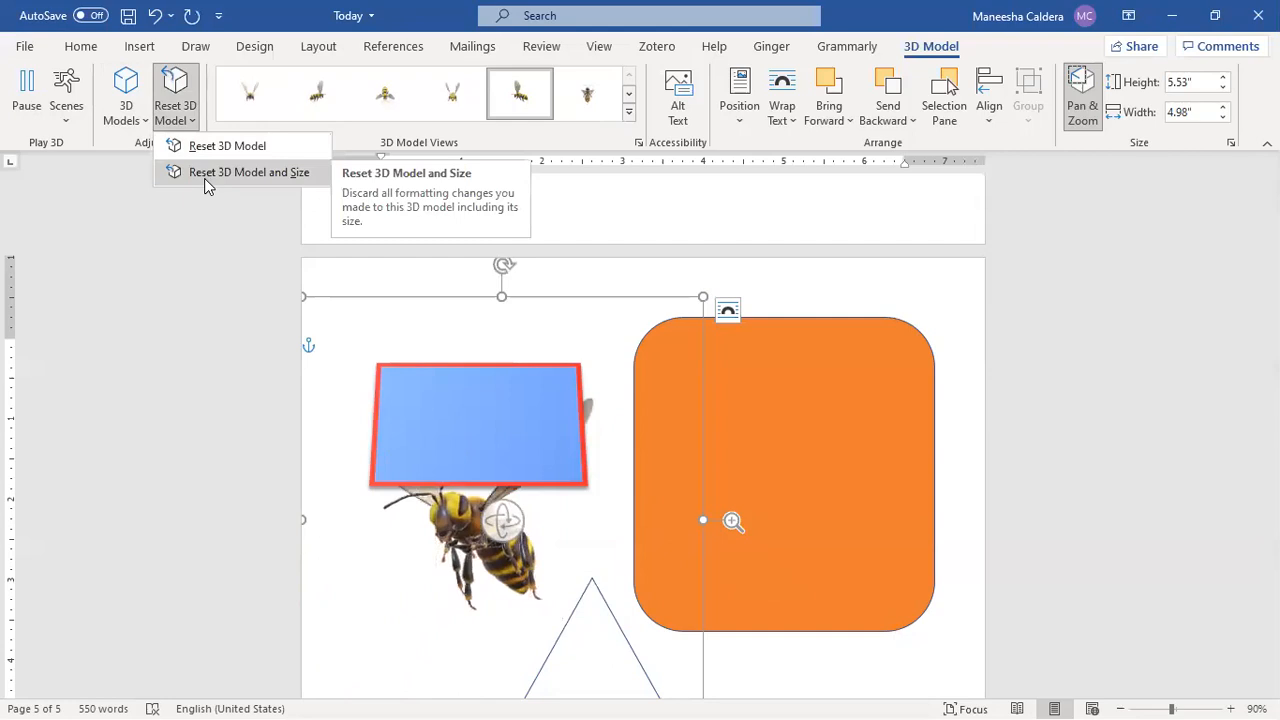
{"action": "left_click", "coordinate": [247, 148]}
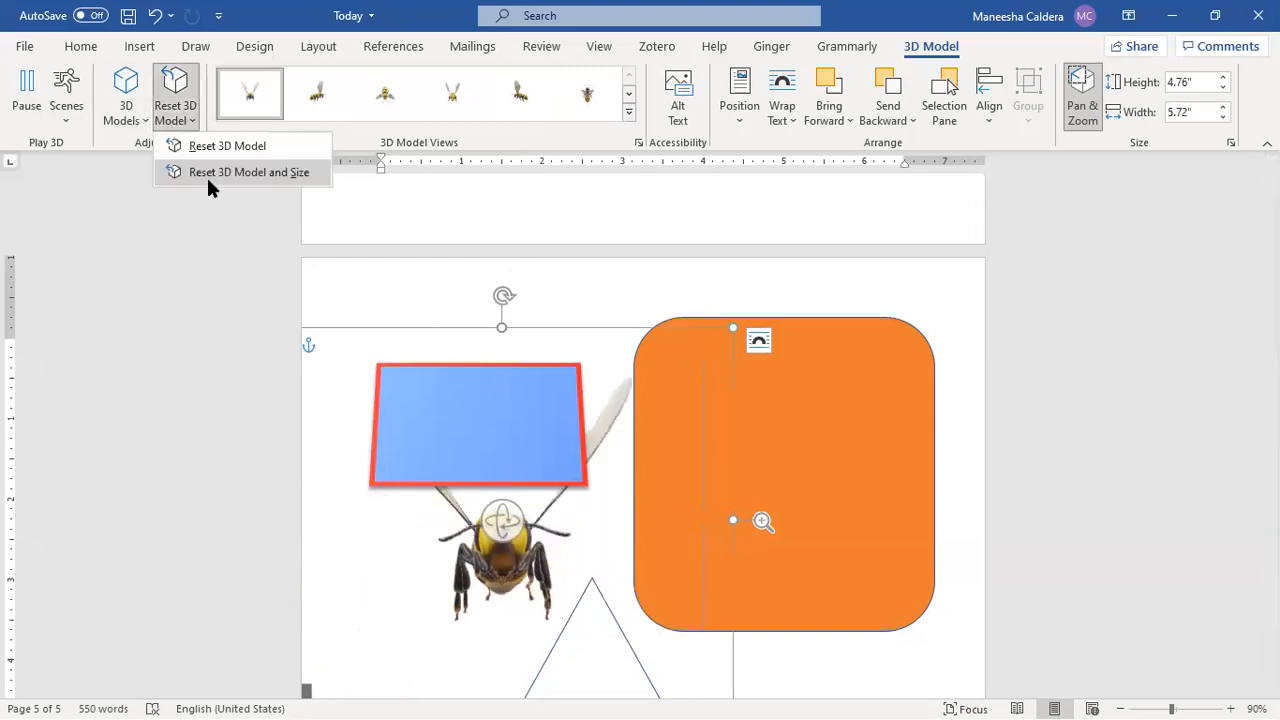
{"action": "left_click", "coordinate": [207, 177]}
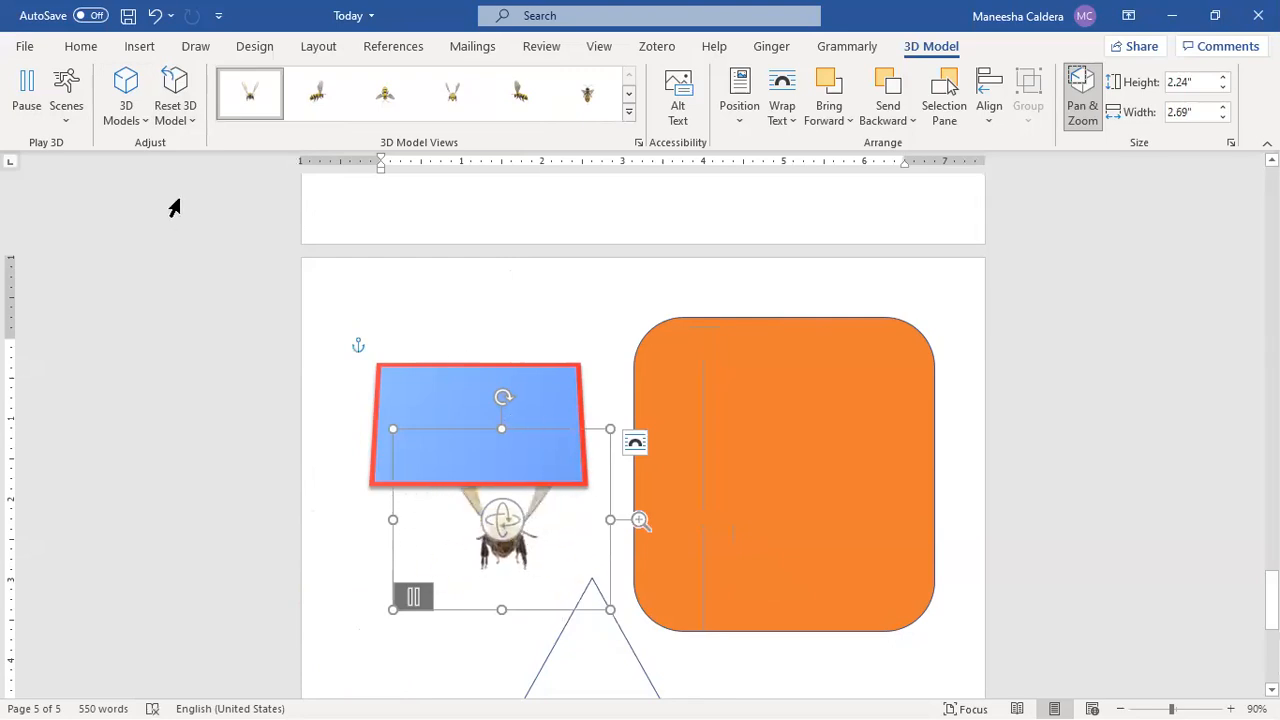
{"action": "left_click", "coordinate": [128, 119]}
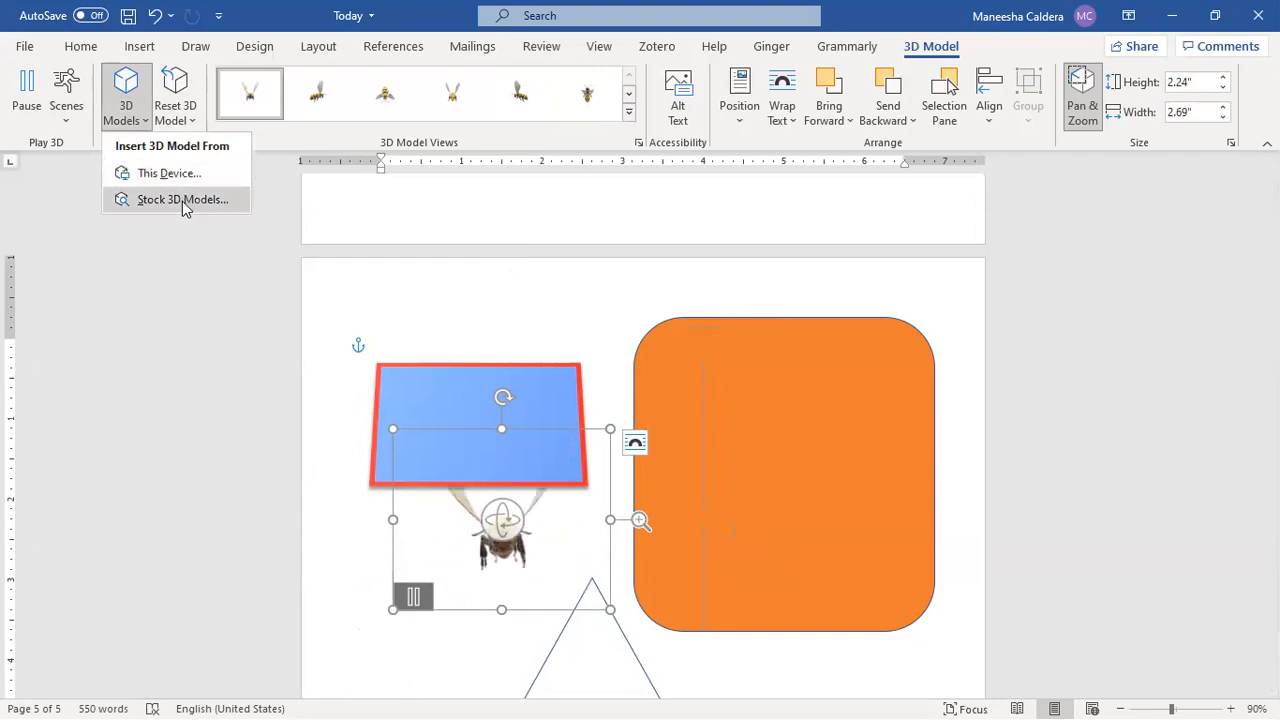
{"action": "left_click", "coordinate": [478, 248]}
Apply the Scene 2 animation to the bee model and switch it to Scene 3.
{"action": "left_click", "coordinate": [70, 124]}
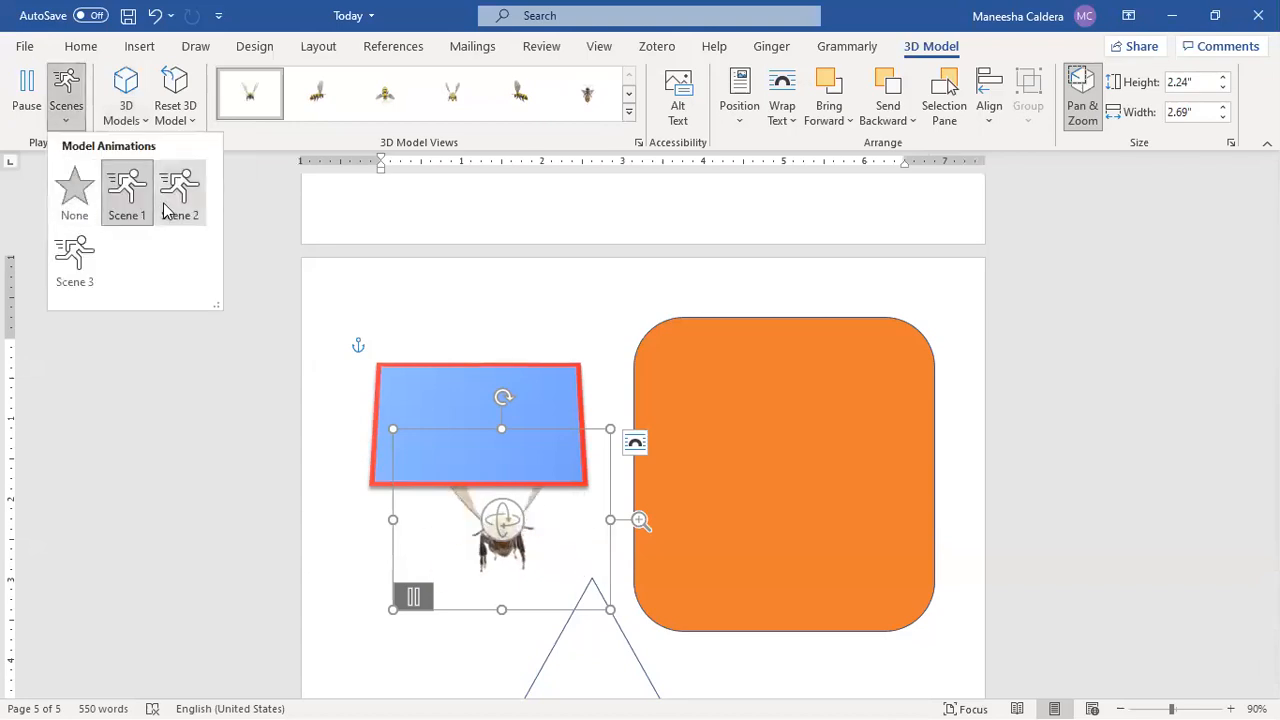
{"action": "left_click", "coordinate": [180, 208]}
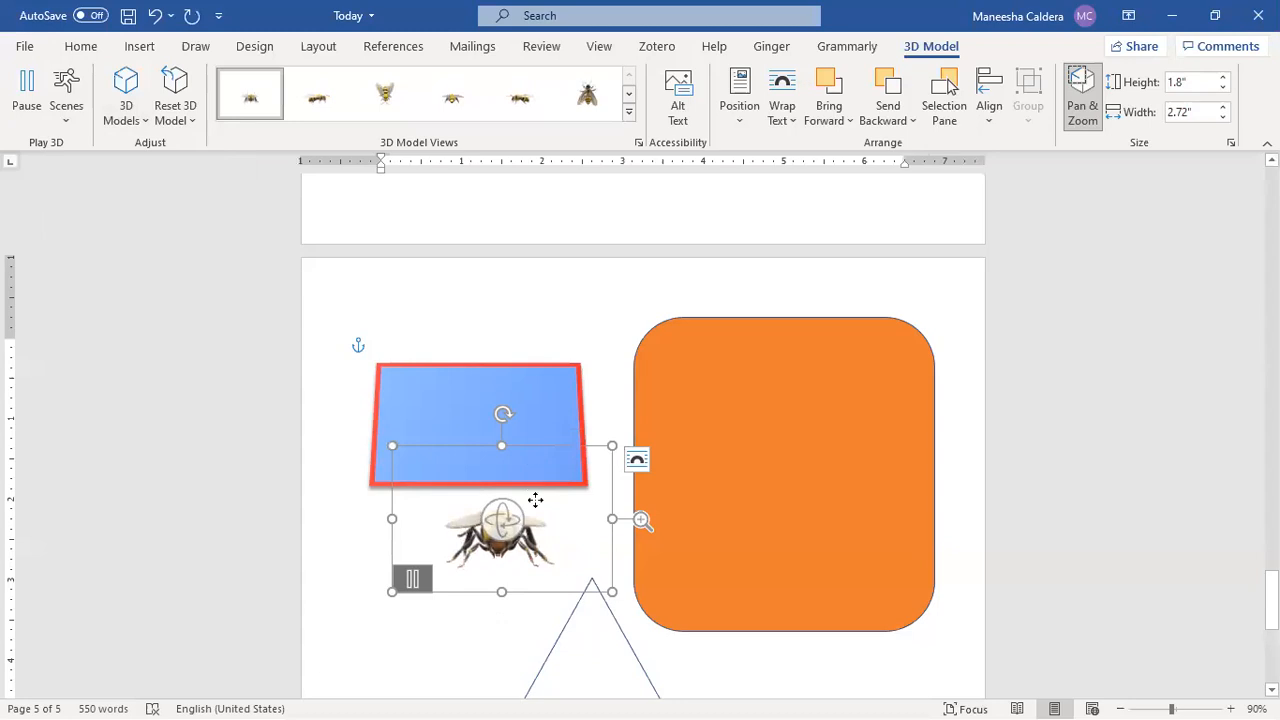
{"action": "left_click", "coordinate": [66, 100]}
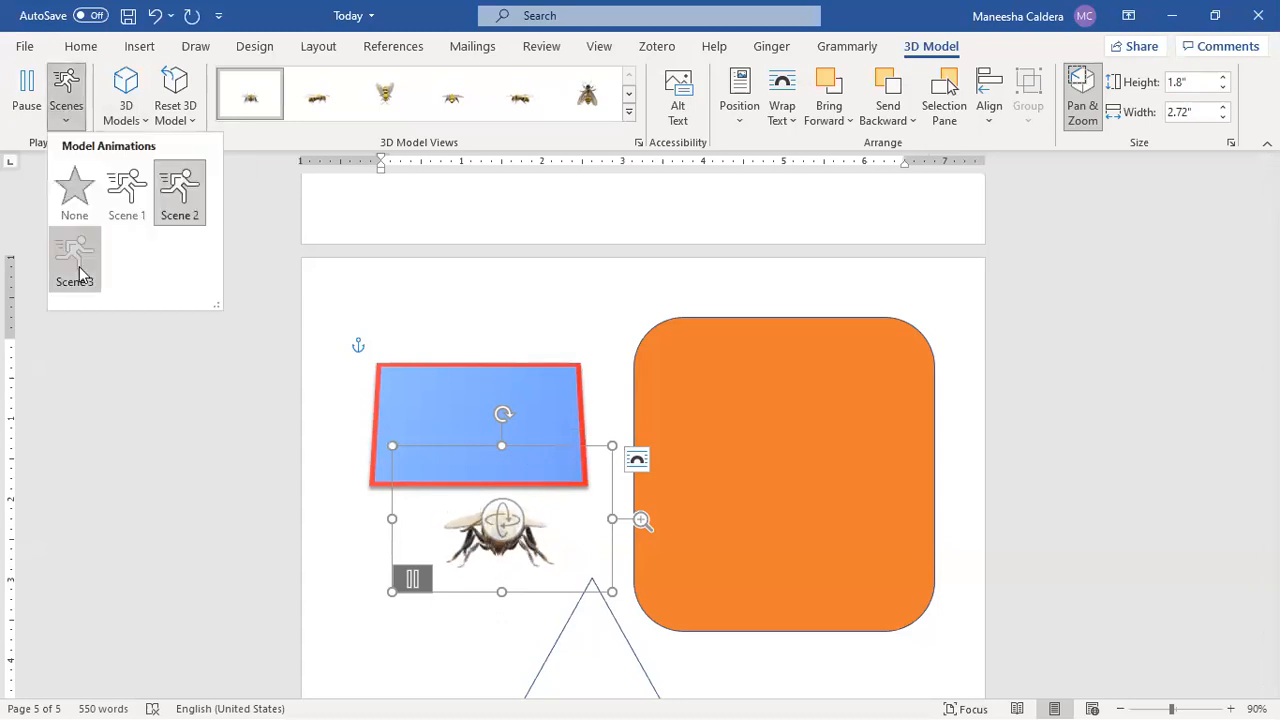
{"action": "left_click", "coordinate": [80, 273]}
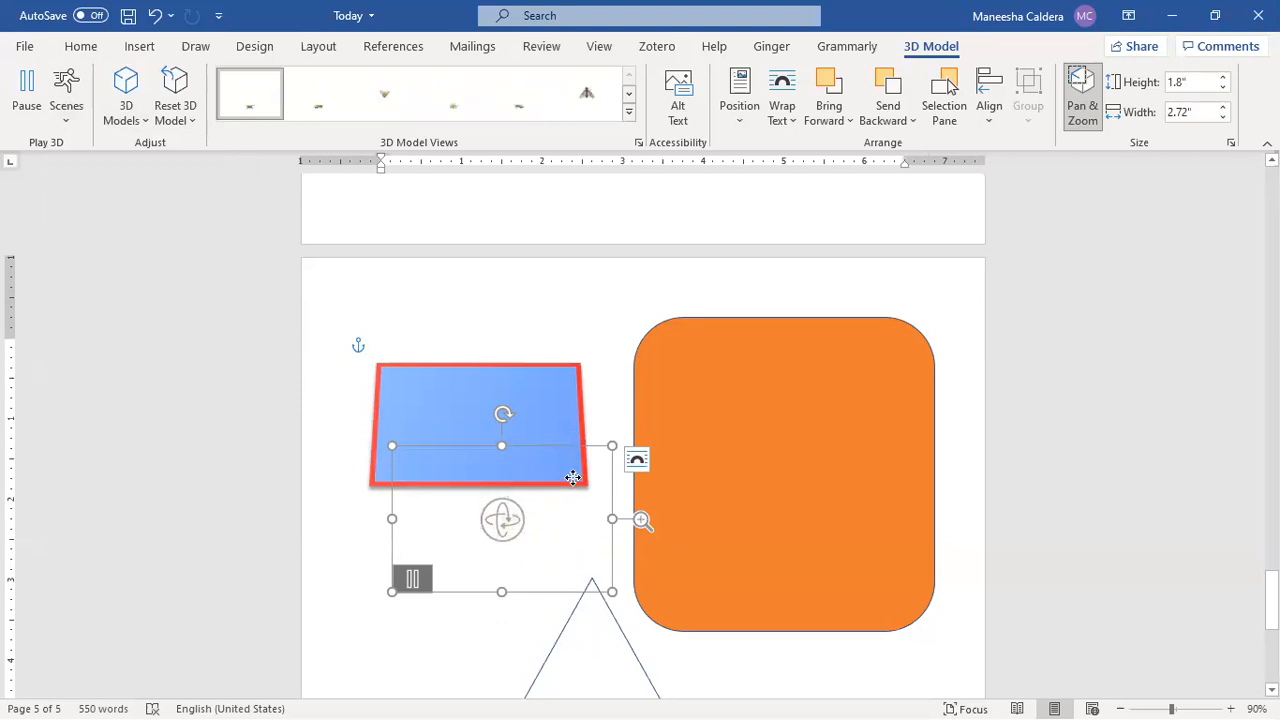
Move the bee model's frame down to just below the blue rectangle and set its model animation to None.
{"action": "left_click_drag", "start_coordinate": [594, 447], "coordinate": [538, 532]}
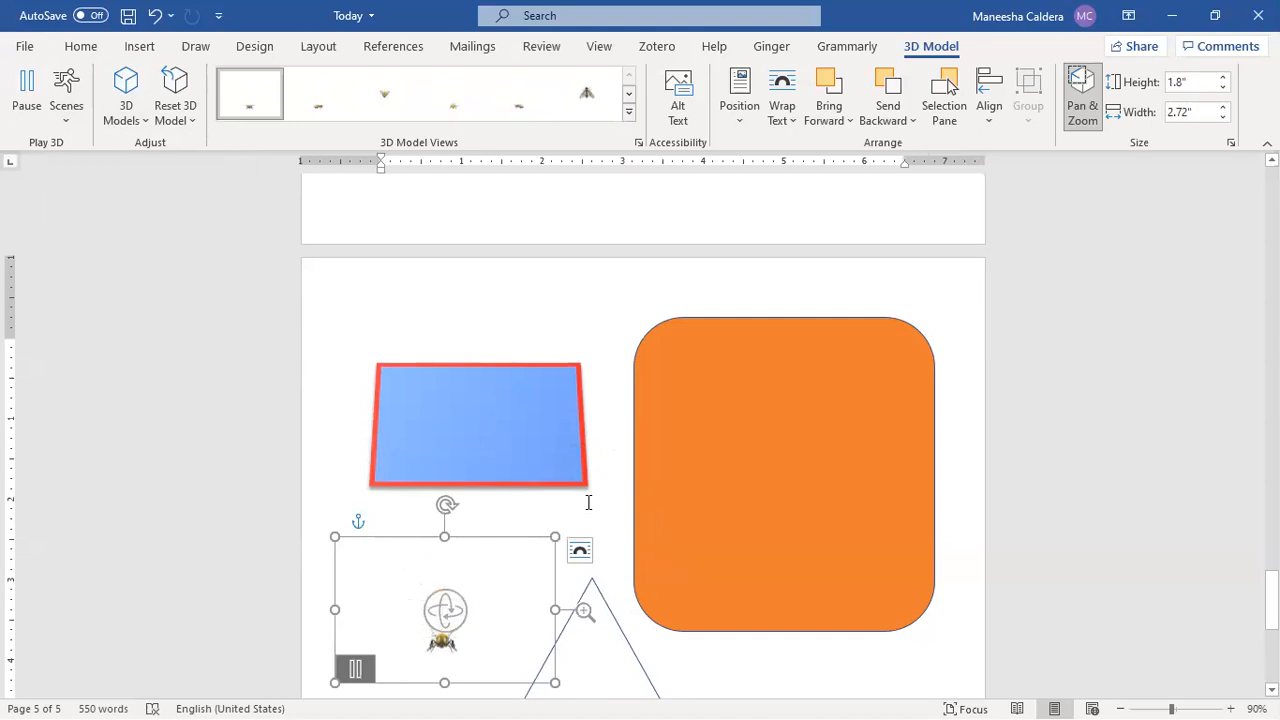
{"action": "left_click", "coordinate": [66, 110]}
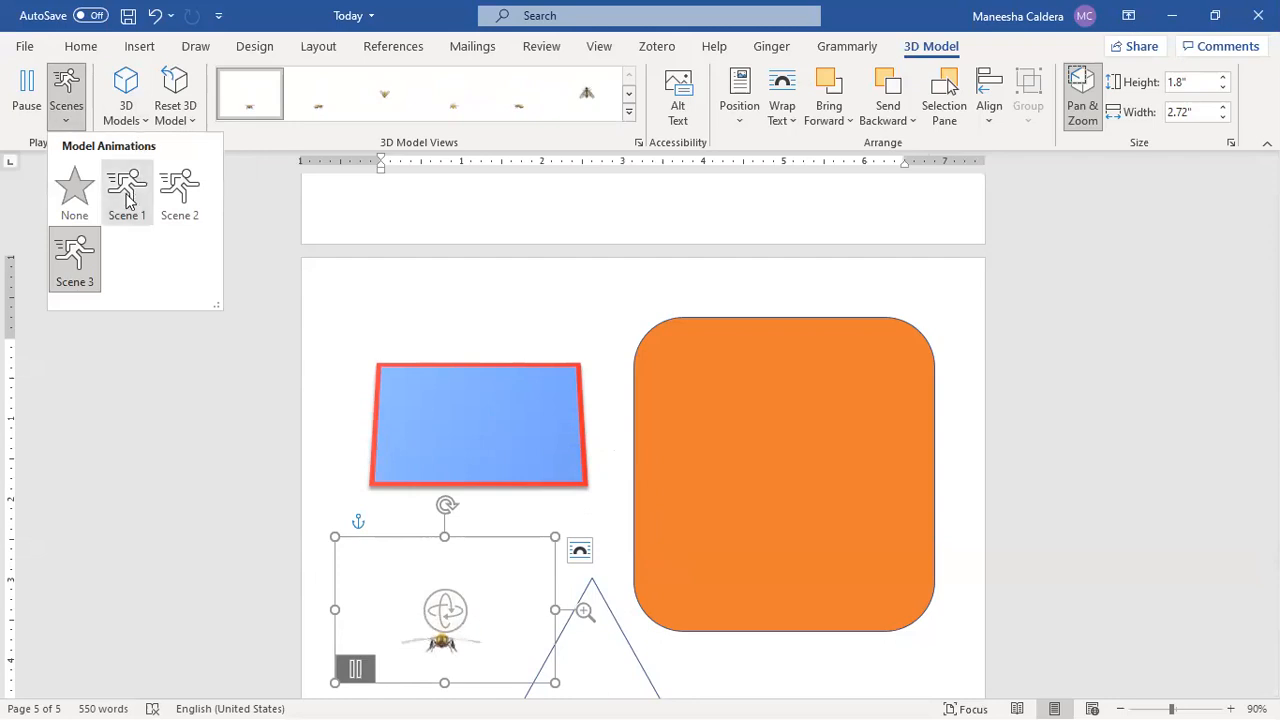
{"action": "left_click", "coordinate": [84, 206]}
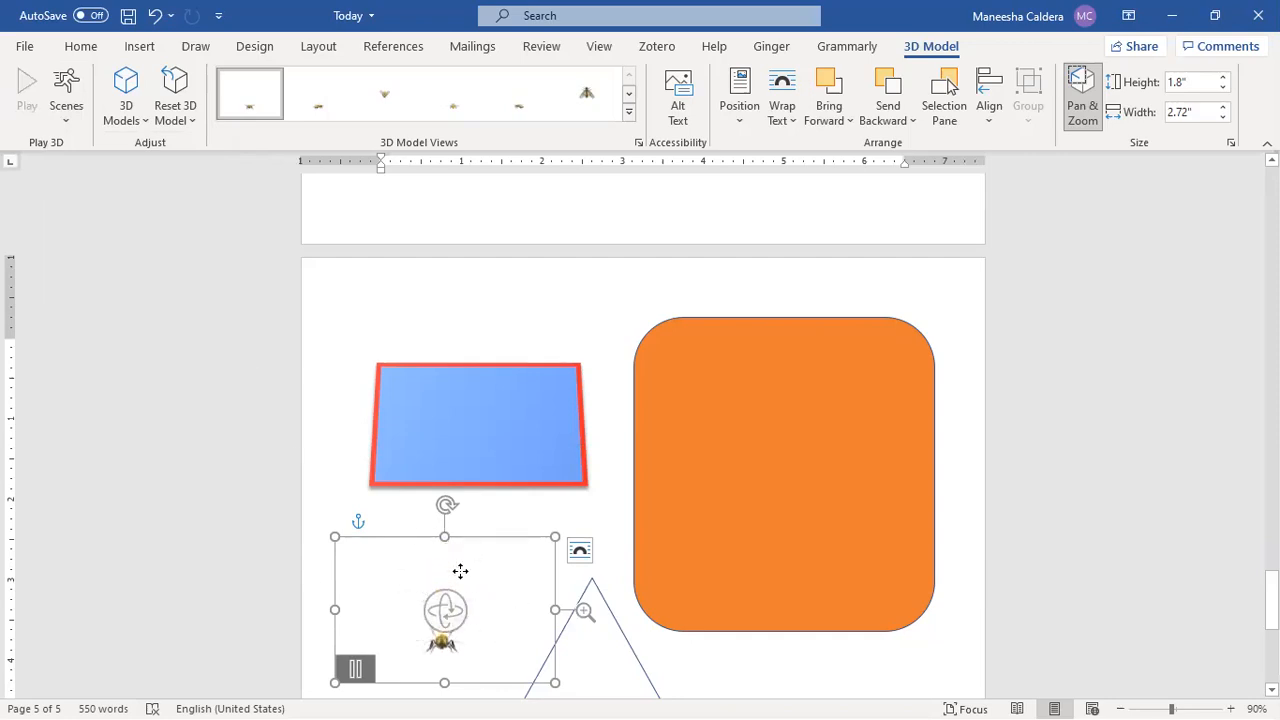
{"action": "left_click", "coordinate": [738, 660]}
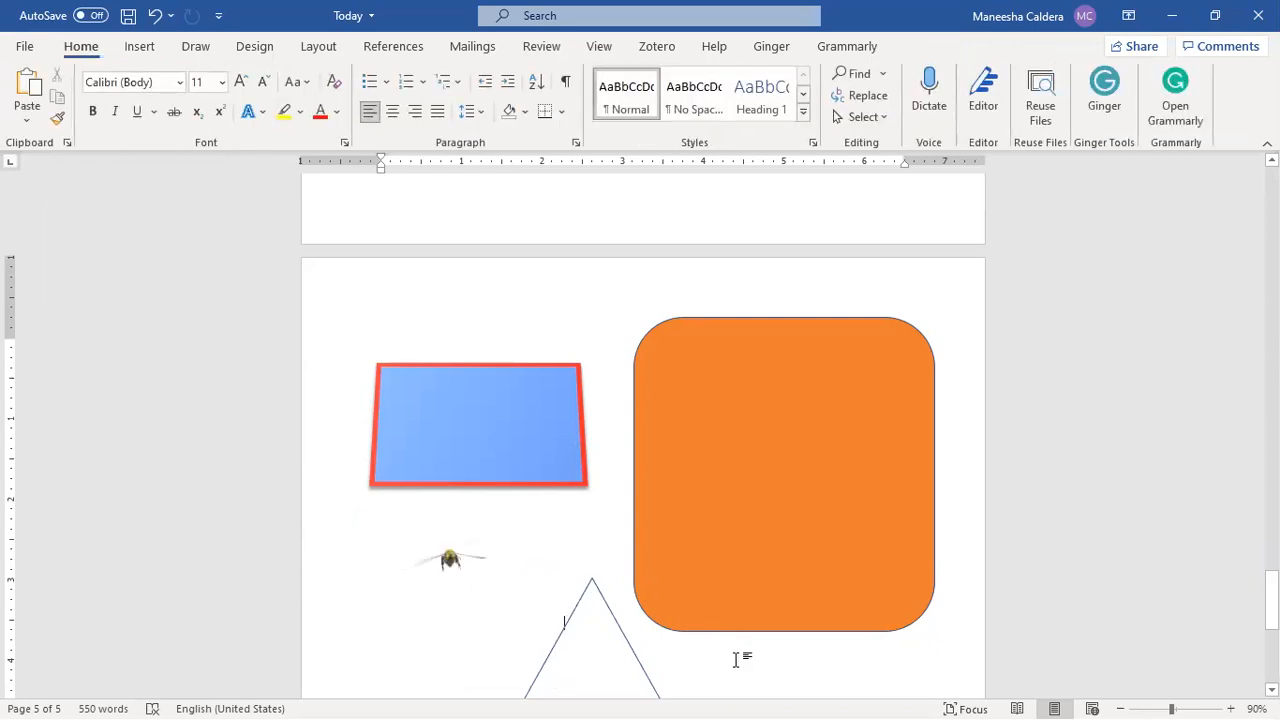
{"action": "left_click", "coordinate": [450, 558]}
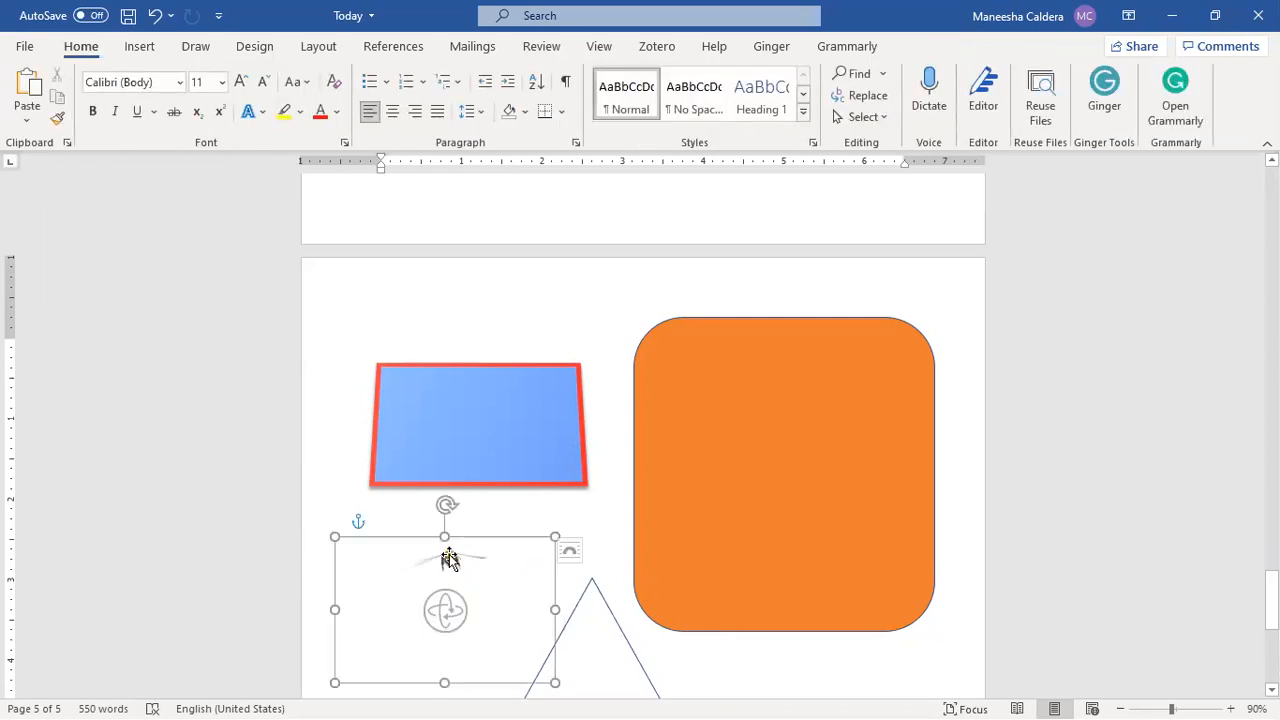